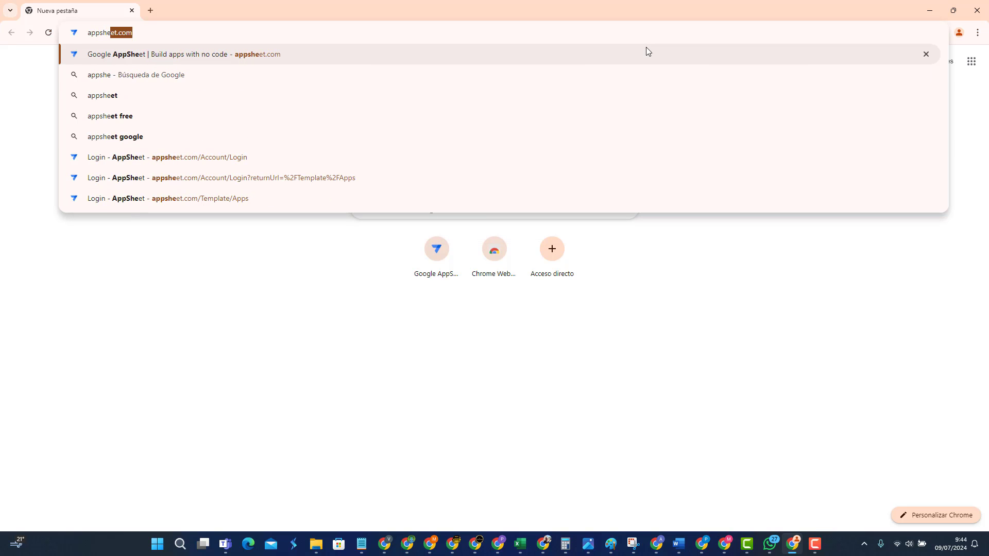
# Step: Load appsheet.com, dismiss the translation offer, and go to the Sign in page
pyautogui.write('et.com')
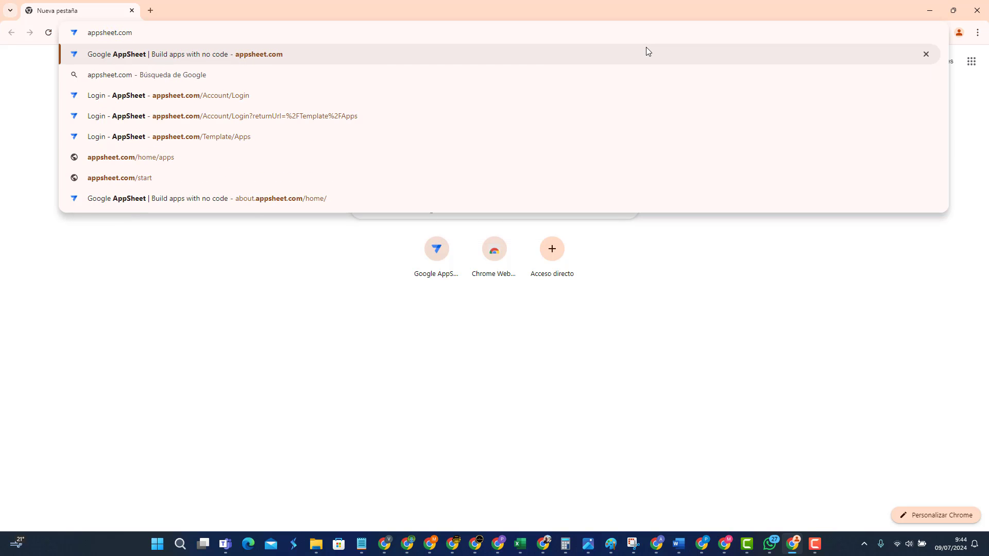
pyautogui.press('Return')
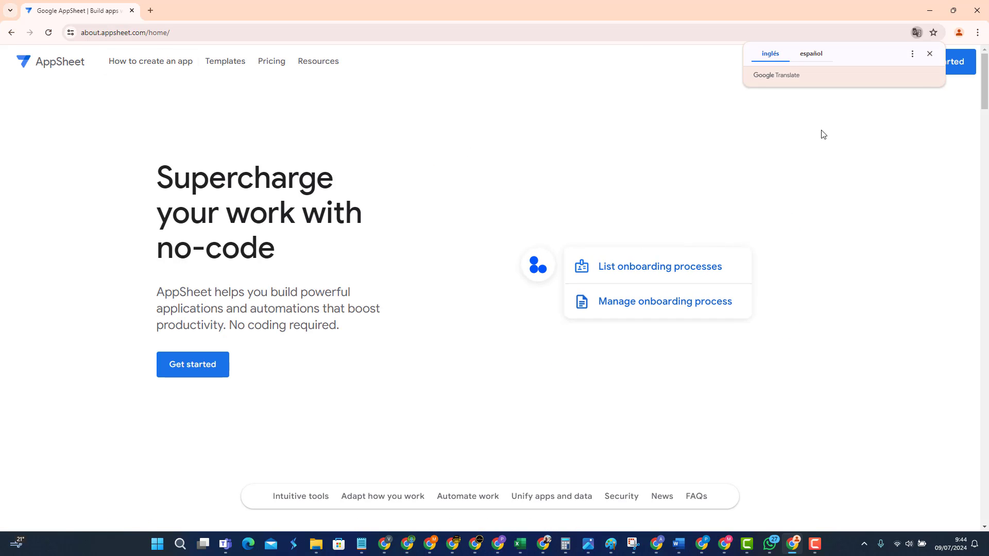
pyautogui.click(930, 54)
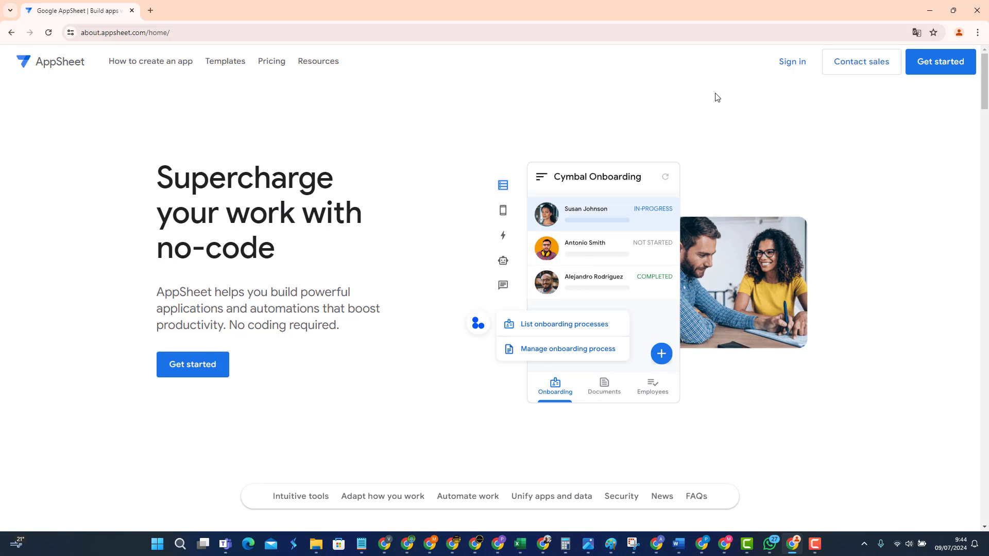
pyautogui.click(785, 66)
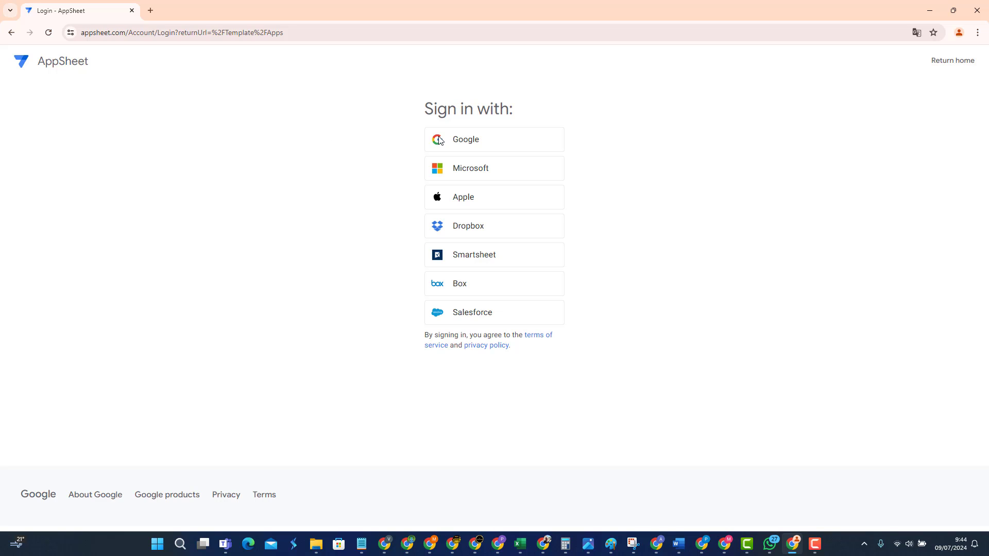
# Step: Sign in with the Google account's e-mail and password, then allow AppSheet access
pyautogui.click(482, 145)
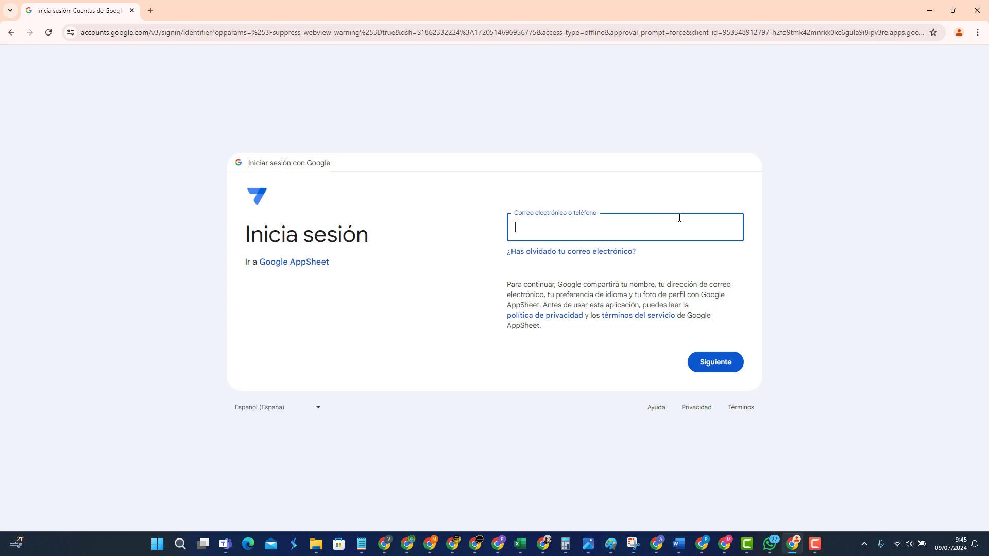
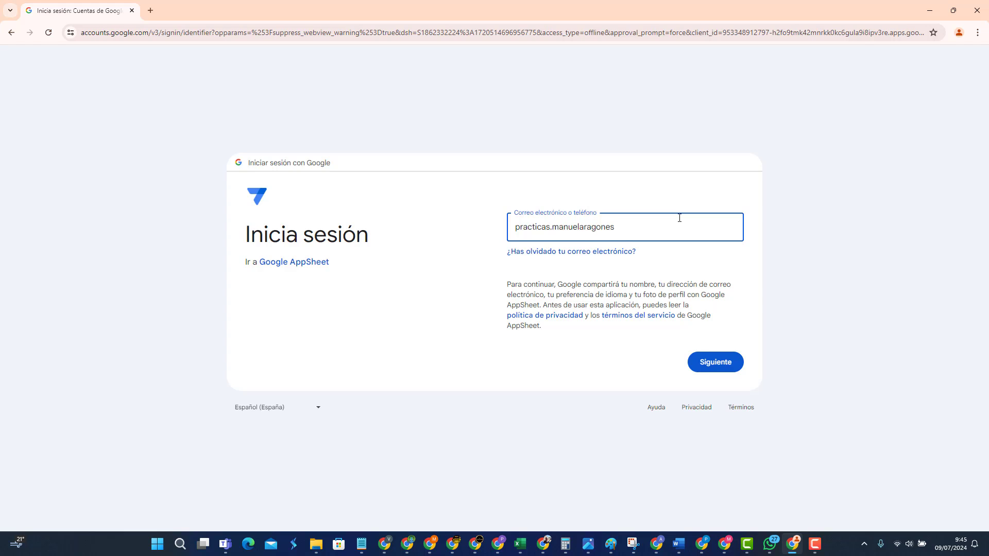
pyautogui.click(701, 356)
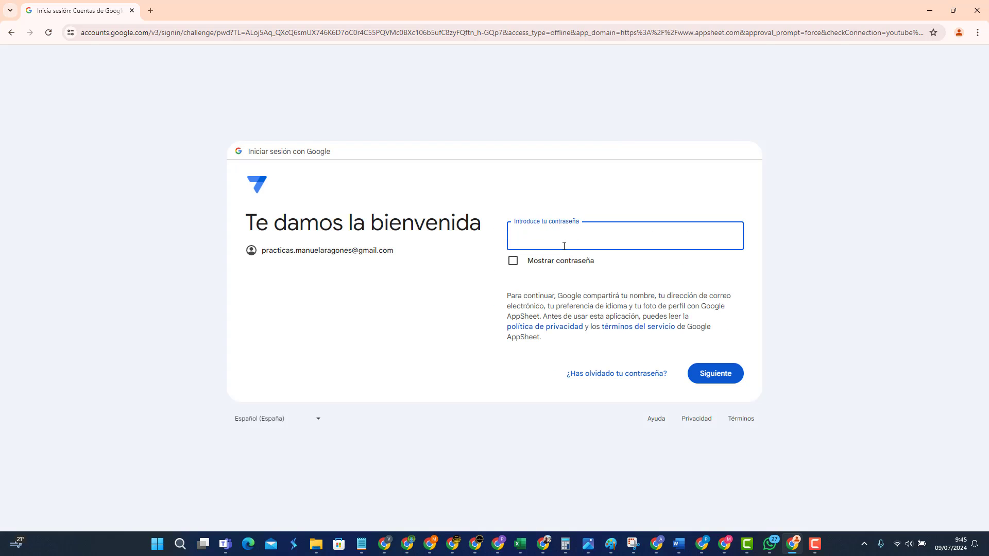
pyautogui.write('••••••••')
pyautogui.click(723, 381)
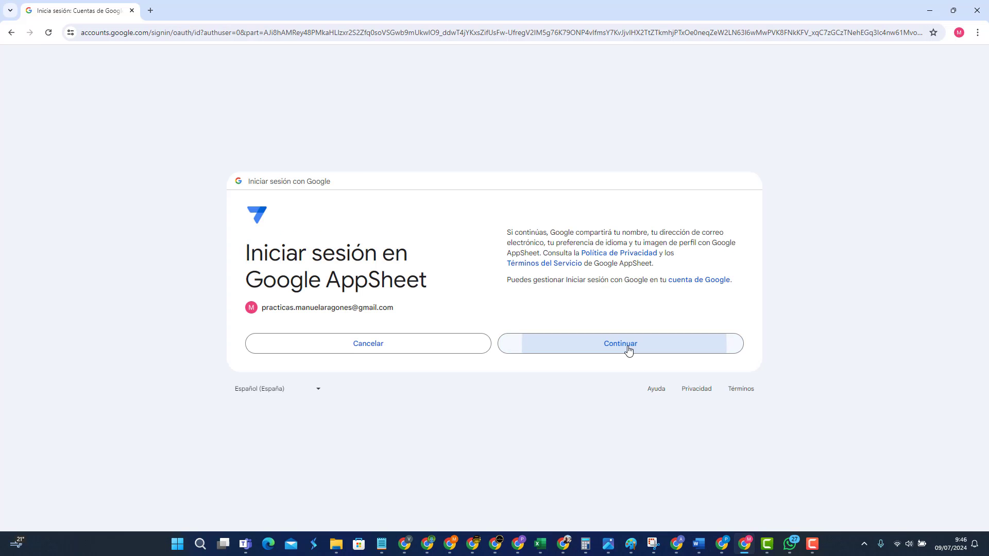
pyautogui.click(625, 346)
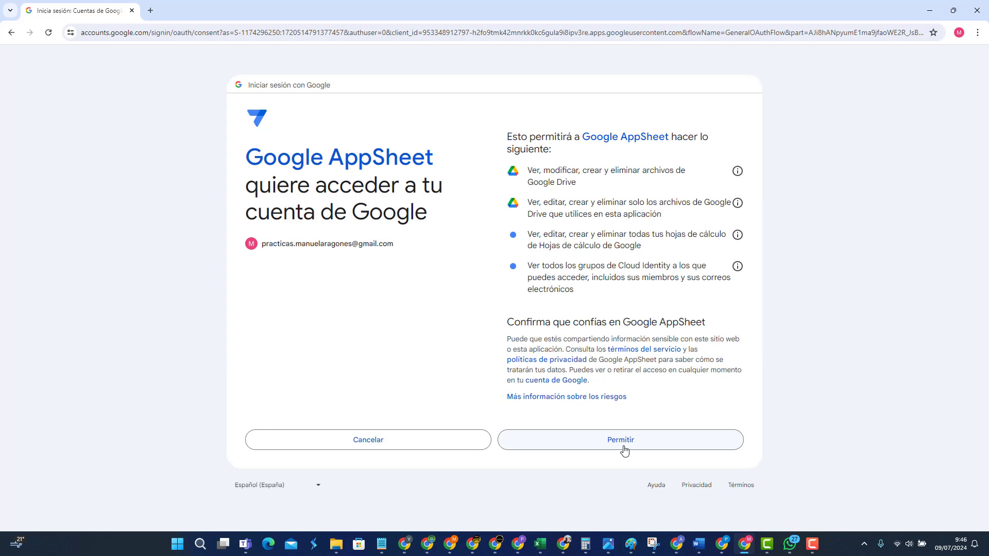
pyautogui.click(636, 451)
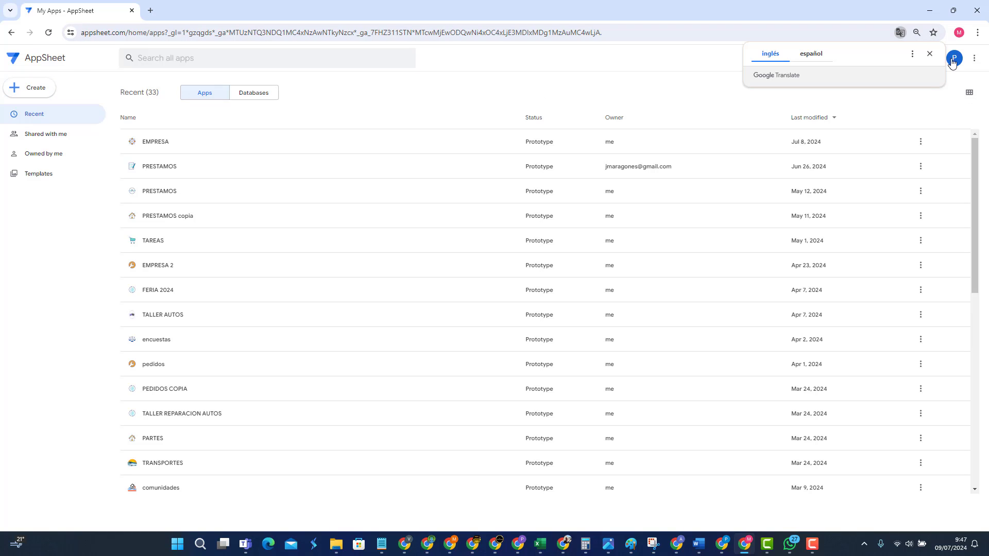
# Step: Dismiss the translation popup and open then close the account menu on My Apps
pyautogui.click(930, 55)
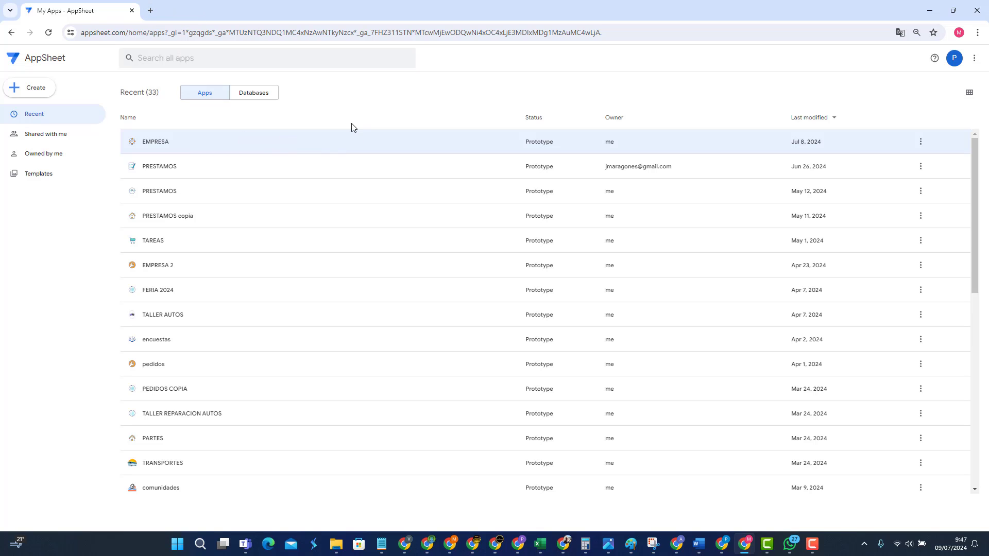
pyautogui.click(948, 60)
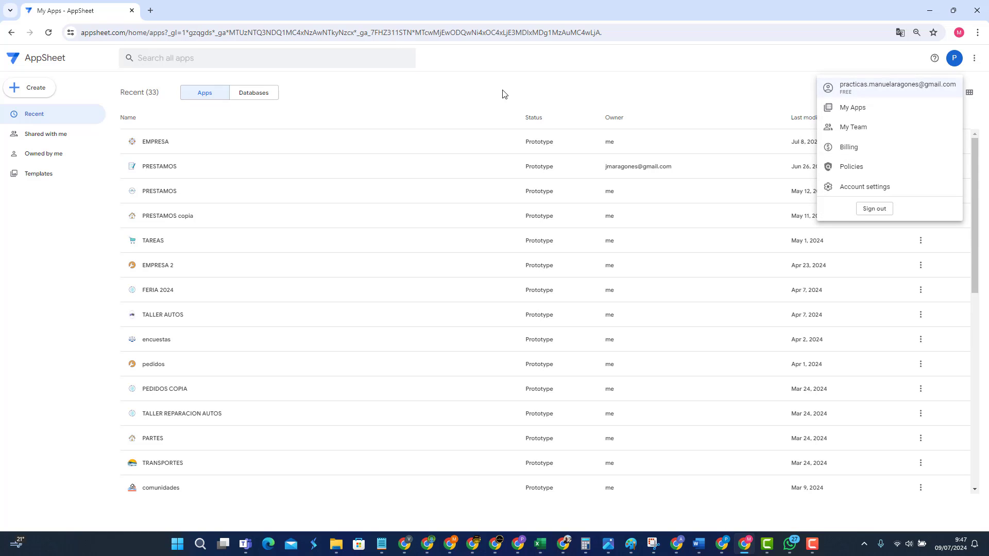
pyautogui.click(350, 96)
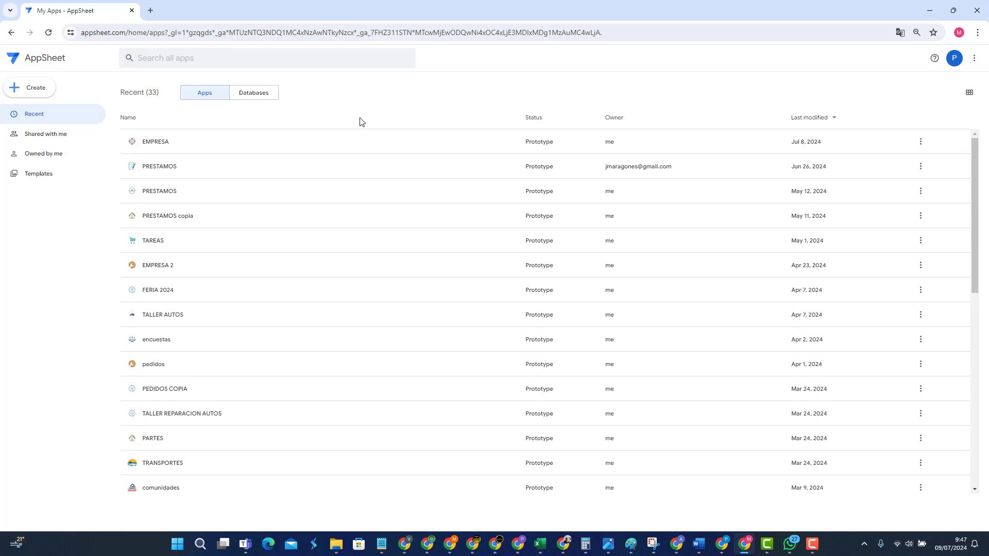
# Step: Open Google Drive's My Drive in a new tab alongside the AppSheet apps list
pyautogui.click(150, 11)
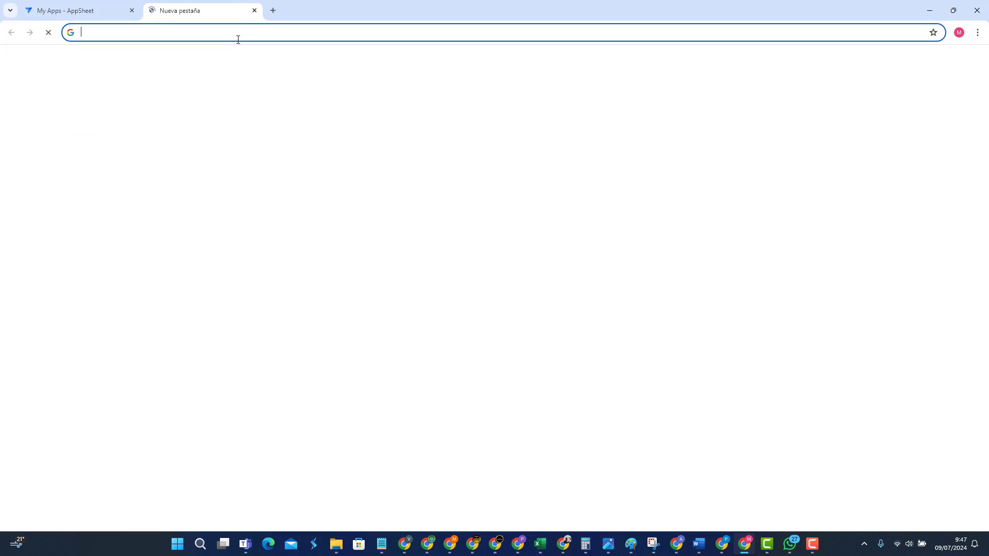
pyautogui.write('drive.google.com/drive/my-drive')
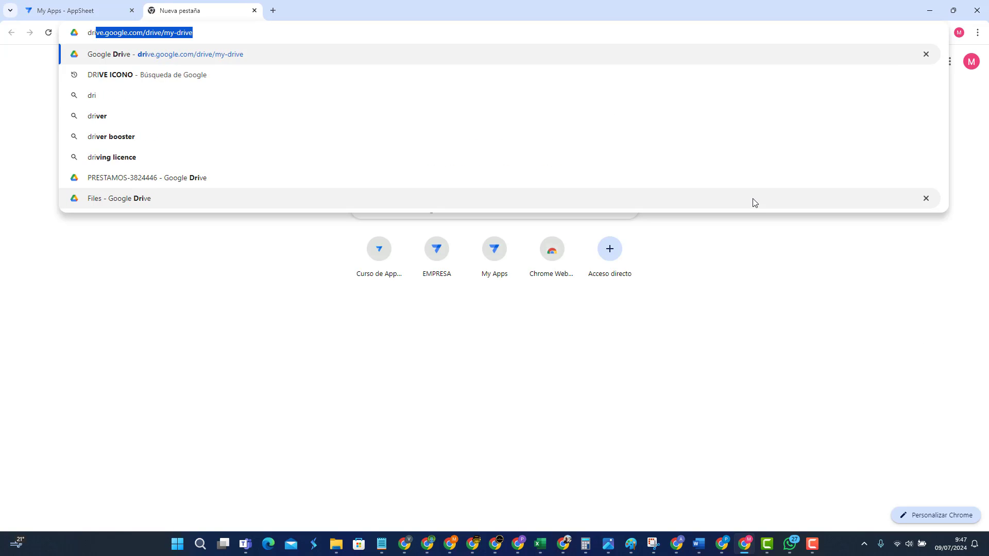
pyautogui.press('Return')
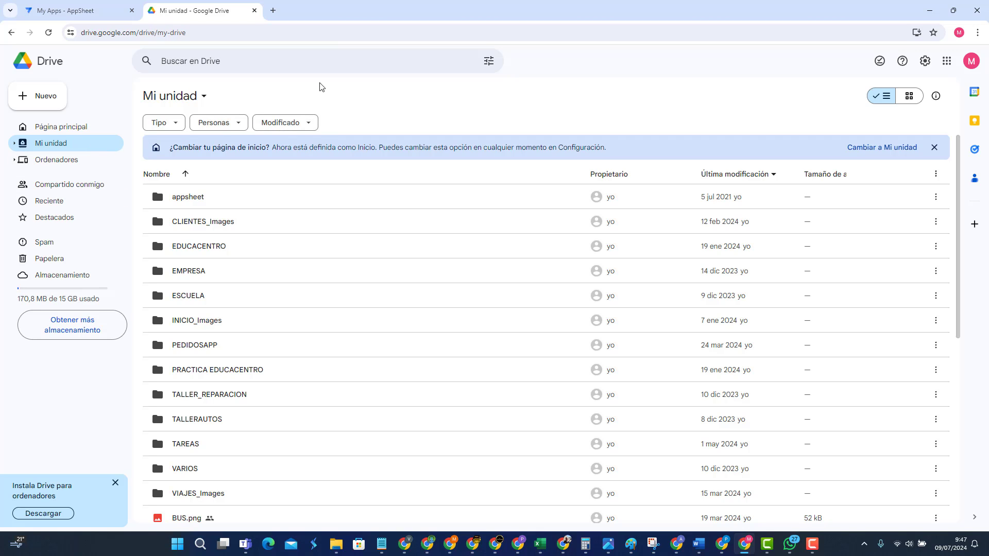
pyautogui.click(82, 10)
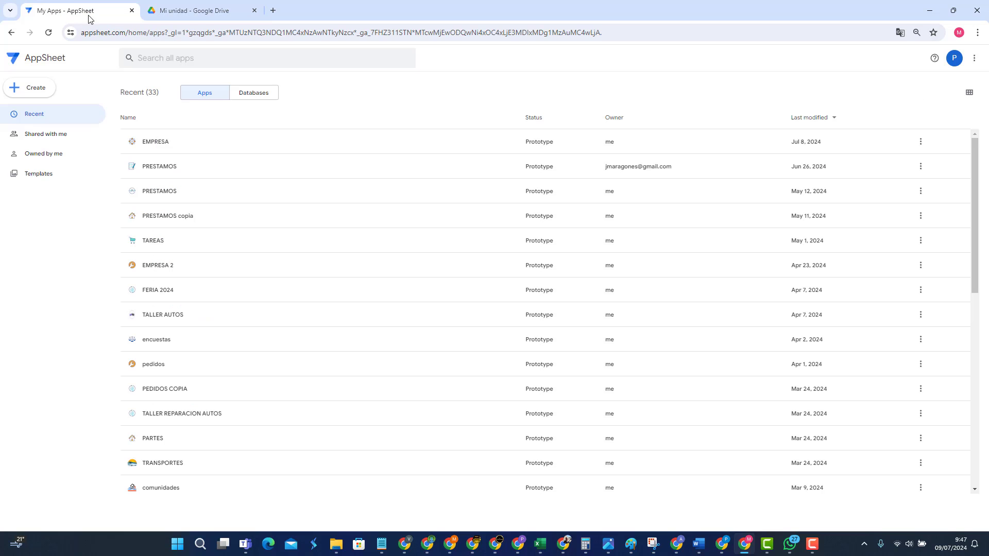
pyautogui.click(198, 11)
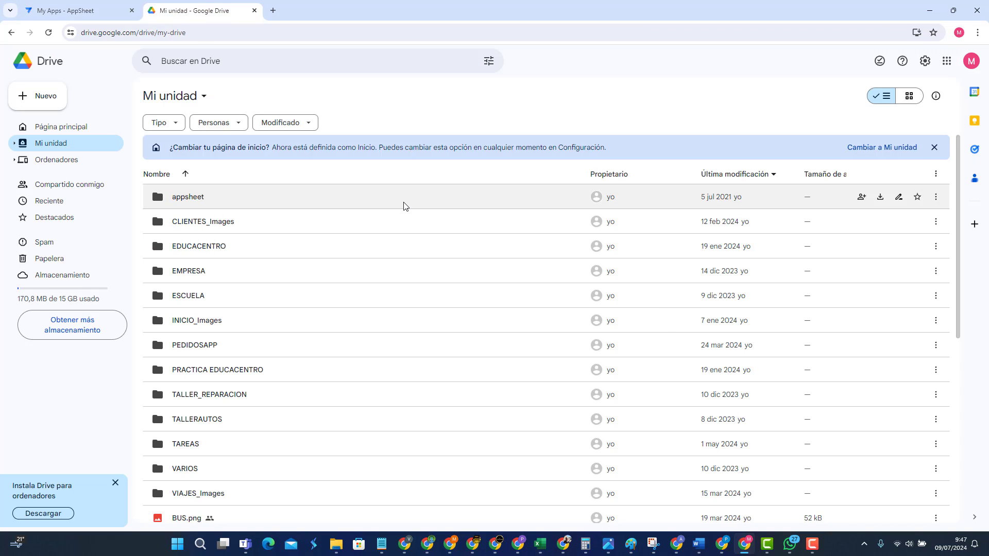
# Step: From My Drive, create a new blank Google Sheets spreadsheet via Nuevo
pyautogui.click(95, 12)
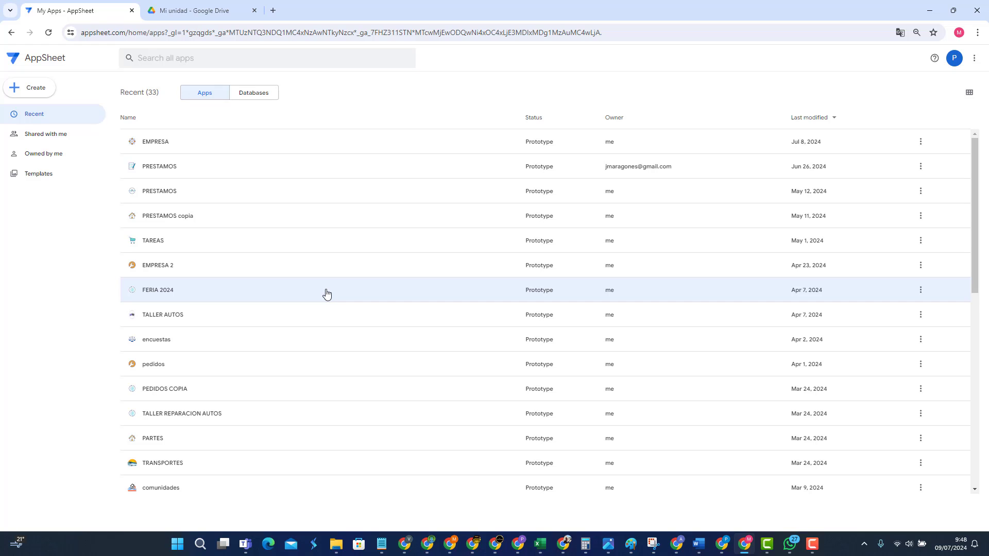
pyautogui.click(212, 12)
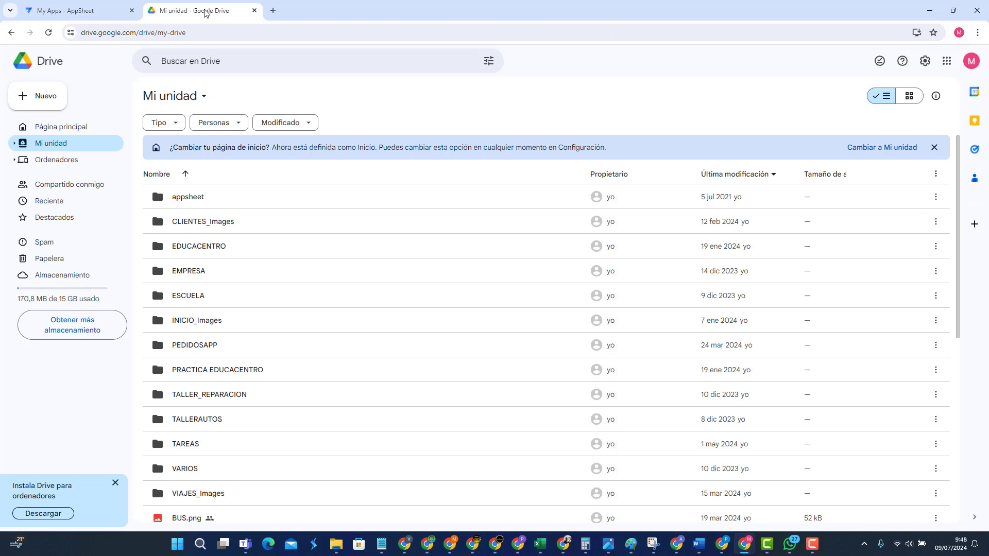
pyautogui.click(44, 102)
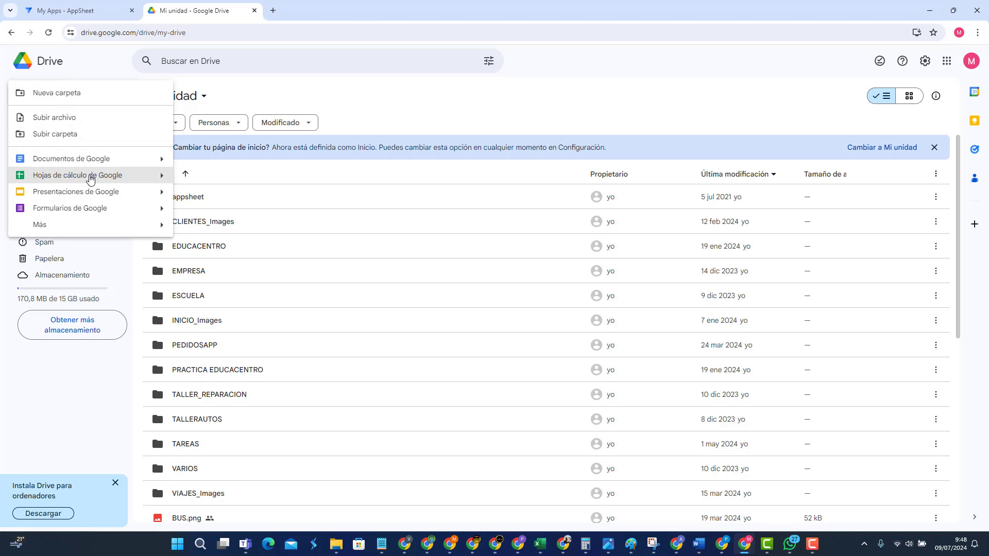
pyautogui.click(89, 178)
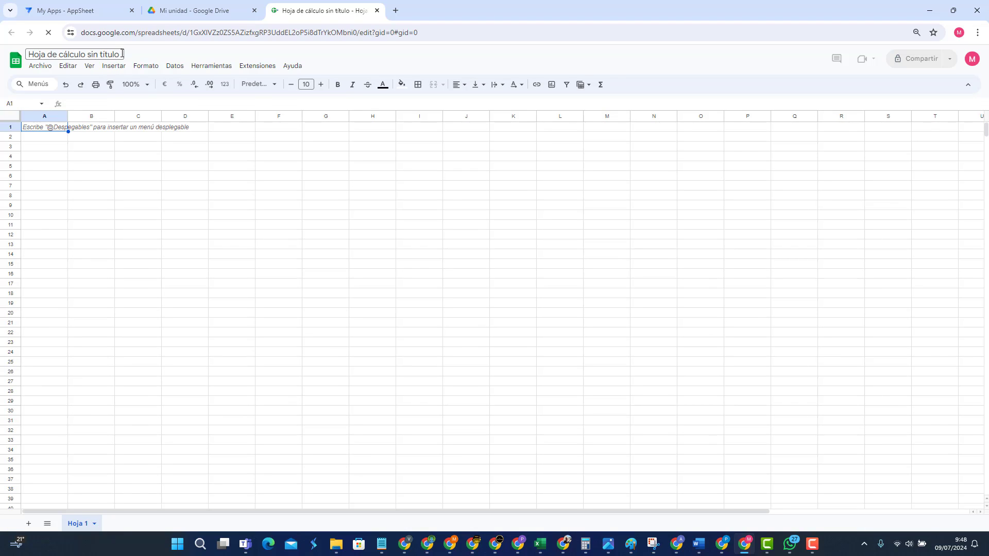
# Step: Rename the untitled spreadsheet to VERIFICACIONES
pyautogui.click(120, 54)
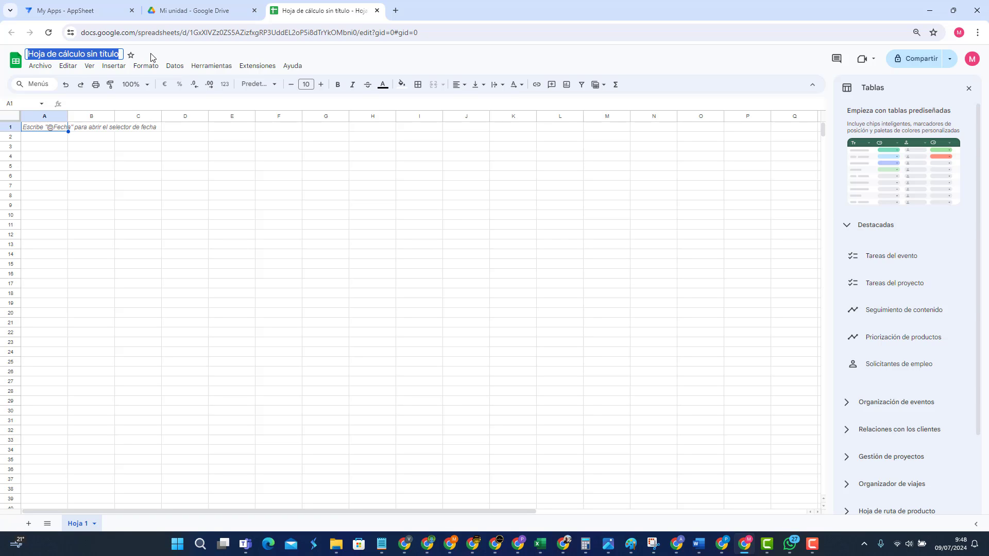
pyautogui.write('V')
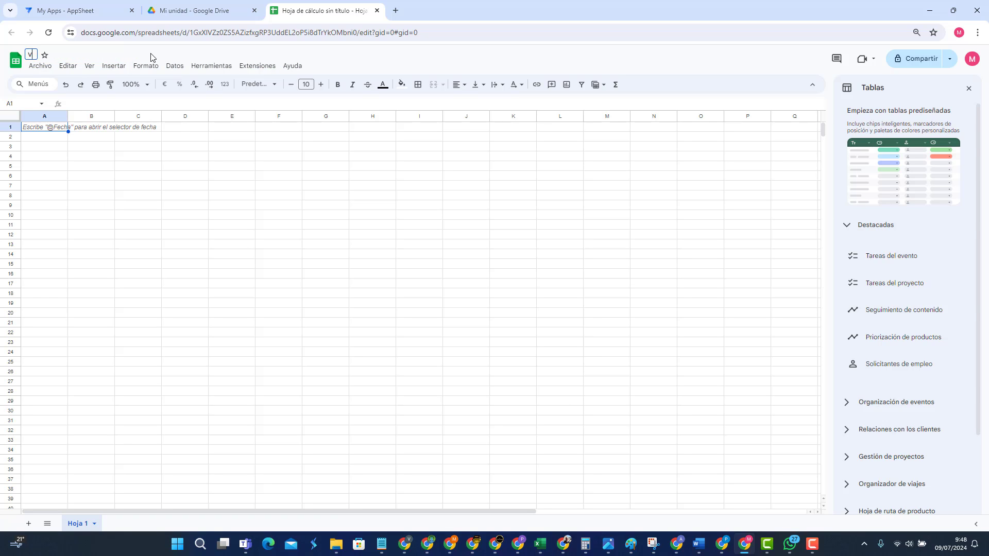
pyautogui.write('ERIFICACIONES')
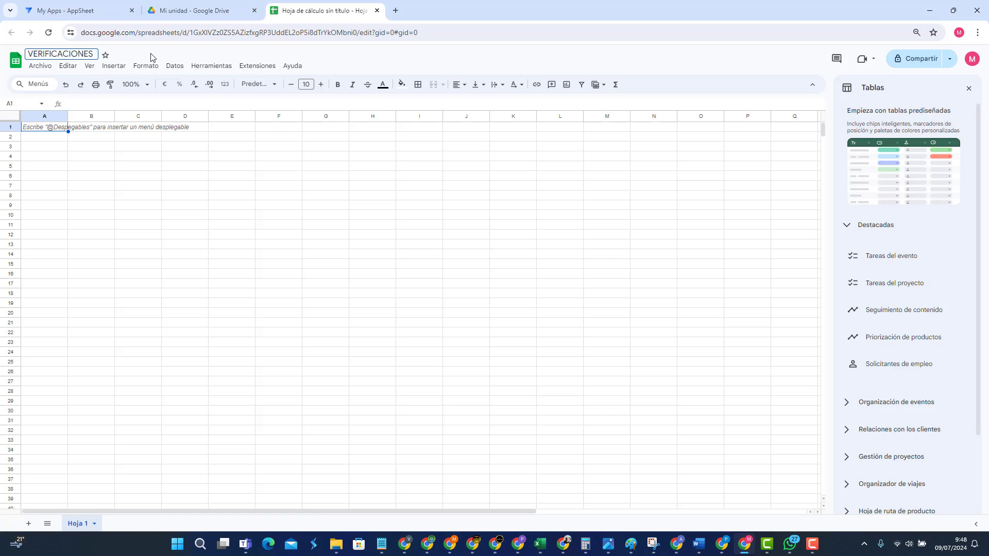
pyautogui.click(147, 147)
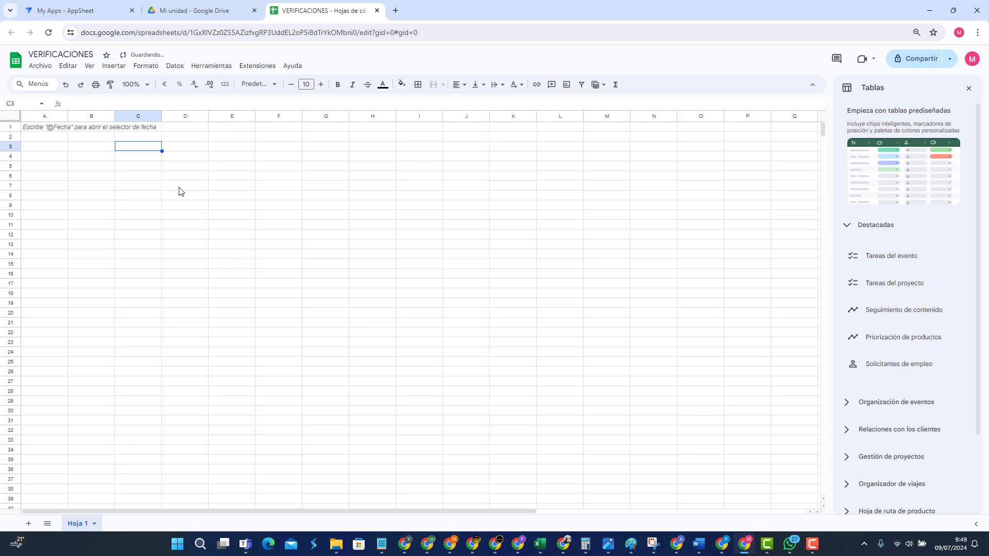
# Step: Rename the Hoja 1 sheet tab to VERIFICACIONES
pyautogui.doubleClick(79, 524)
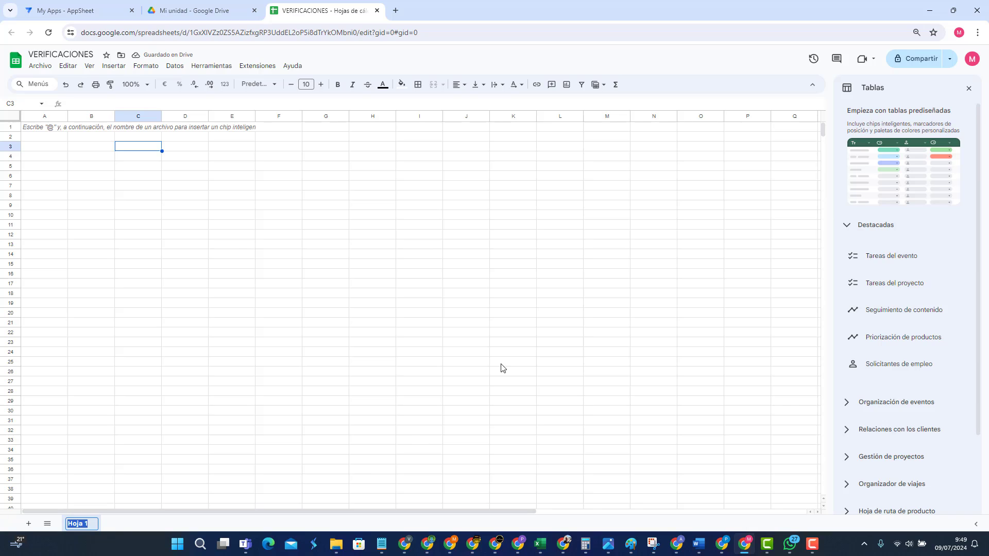
pyautogui.write('VERIFICACIO')
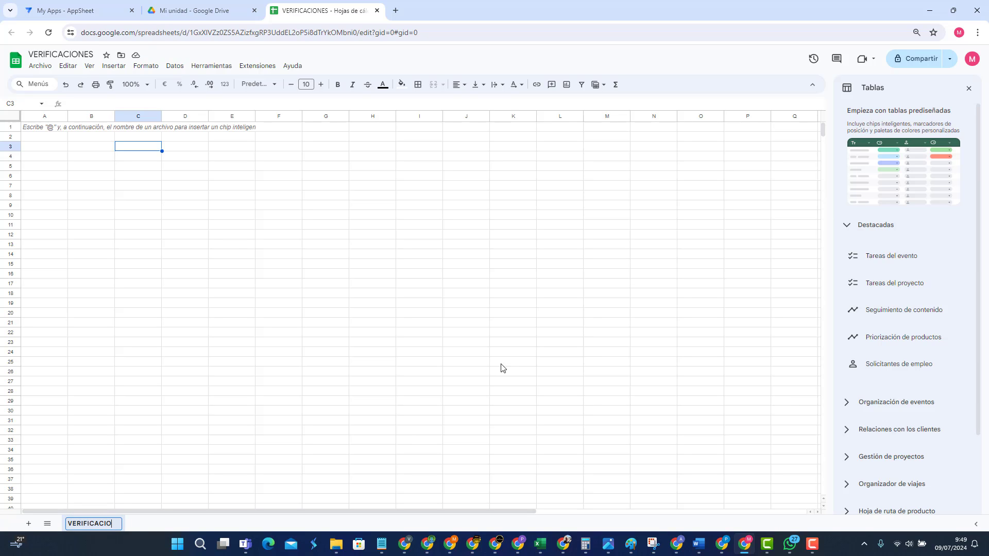
pyautogui.write('NES')
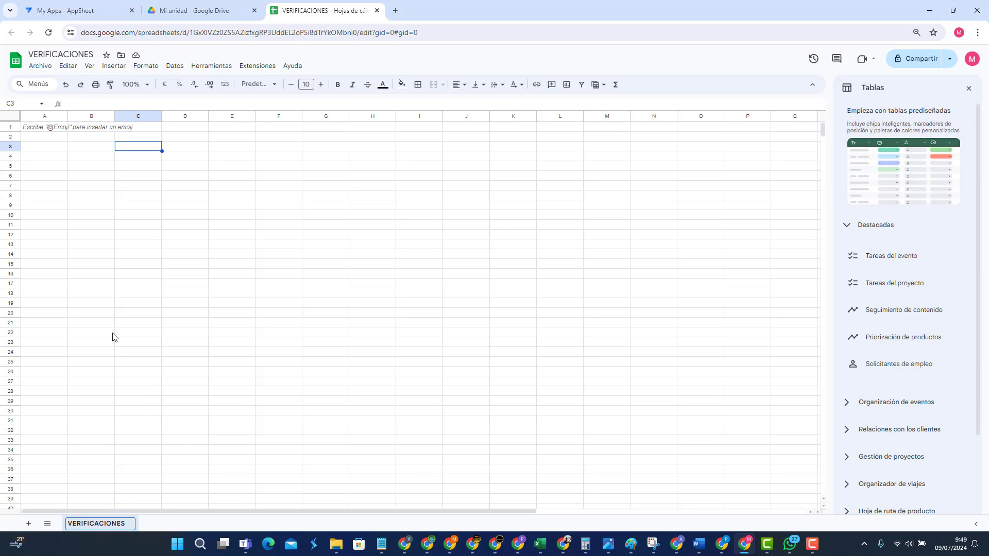
pyautogui.click(138, 245)
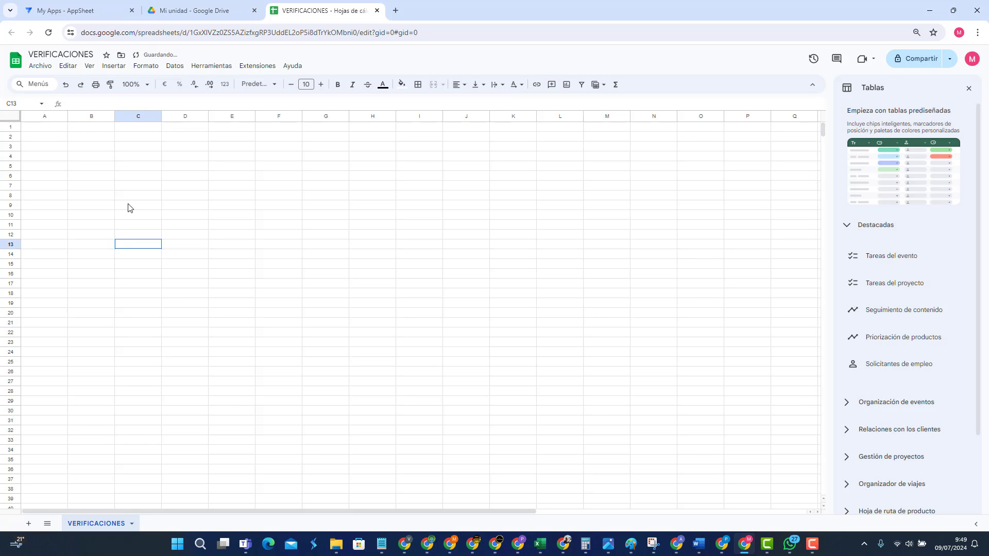
# Step: Enter the header ID VERIFICACION in cell A1
pyautogui.click(47, 131)
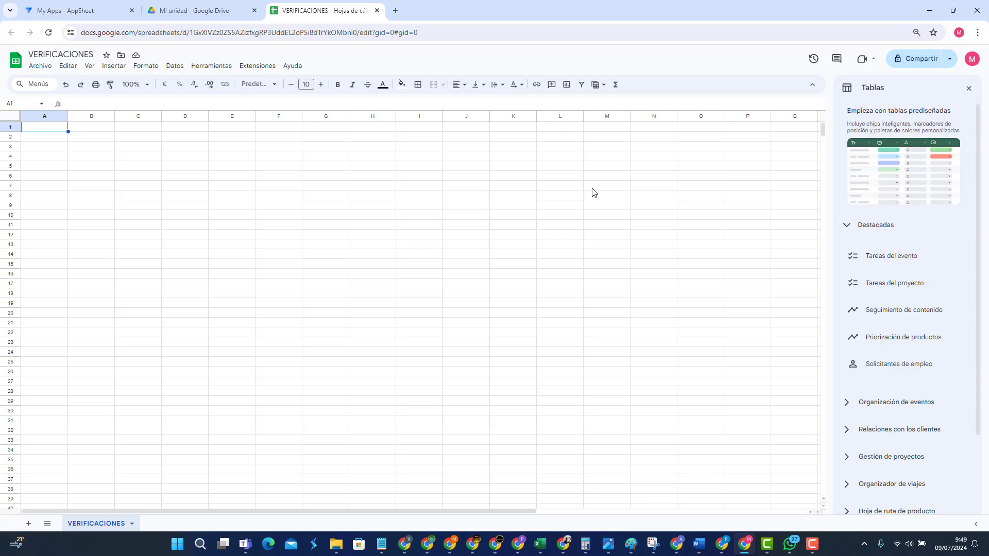
pyautogui.write('ID VERIFICACION')
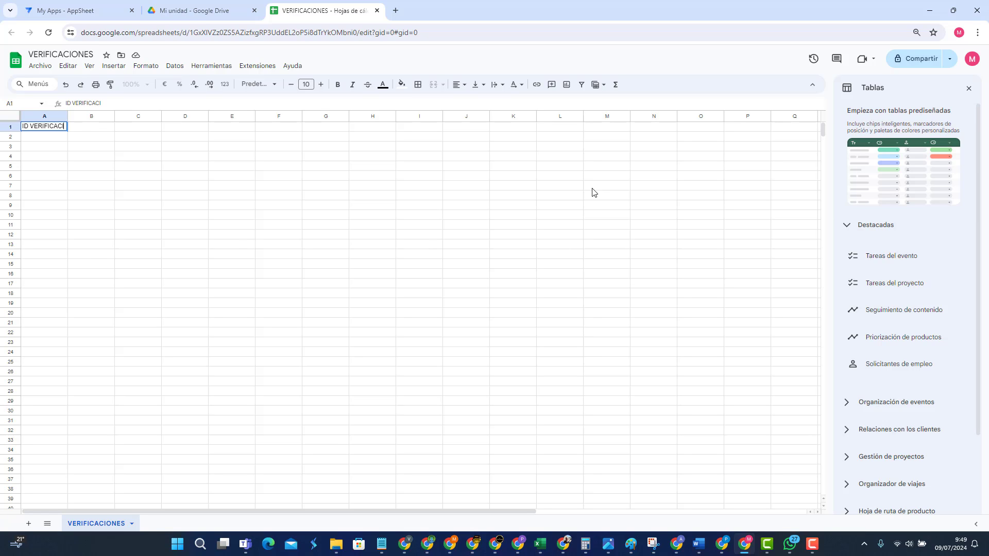
pyautogui.press('Return')
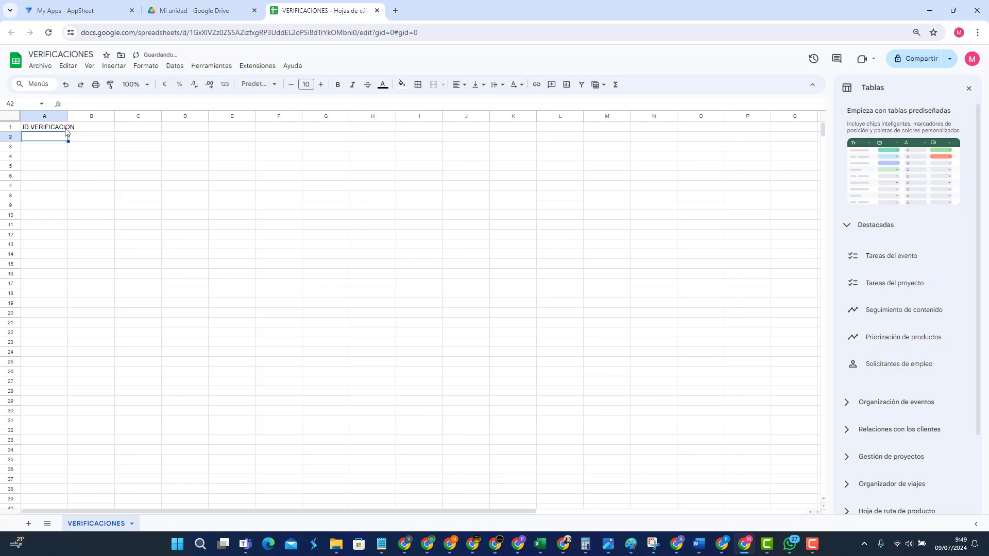
pyautogui.click(65, 128)
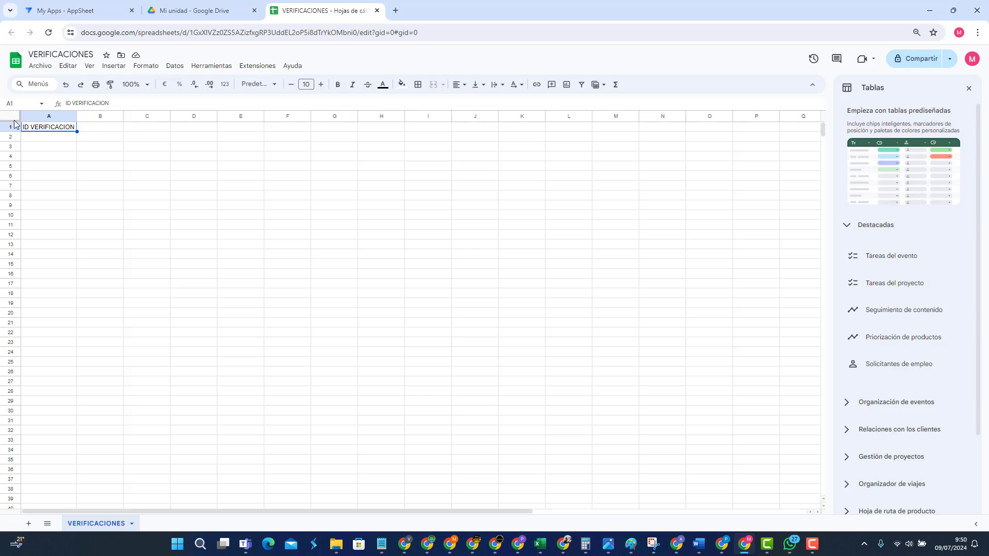
# Step: Select cell B1, where the remaining headers will be pasted
pyautogui.click(62, 166)
pyautogui.click(98, 129)
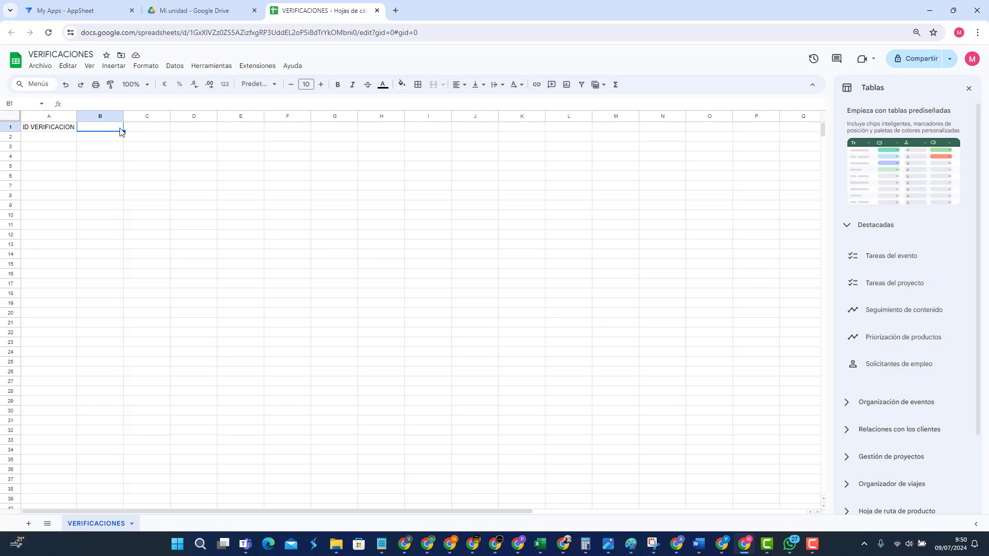
pyautogui.click(161, 131)
pyautogui.click(186, 132)
pyautogui.click(142, 132)
pyautogui.click(101, 131)
# Step: Paste the copied headers into B1 with Pegado especial > Solo valores
pyautogui.rightClick(101, 129)
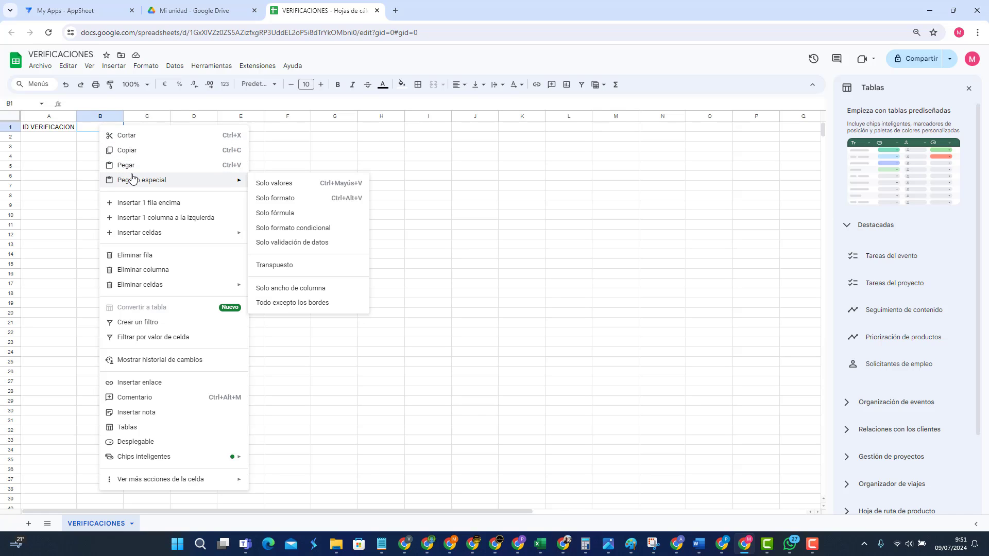
pyautogui.moveTo(216, 180)
pyautogui.click(288, 184)
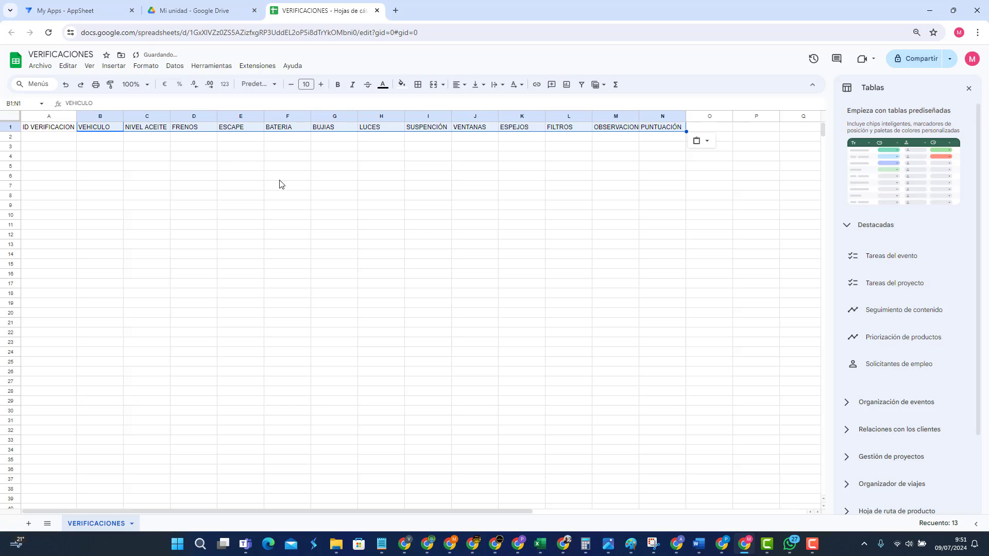
pyautogui.click(147, 175)
# Step: Check the headers ID VERIFICACION, VEHICULO, NIVEL ACEITE, FRENOS, ESCAPE, BATERIA and BUJIAS
pyautogui.click(62, 131)
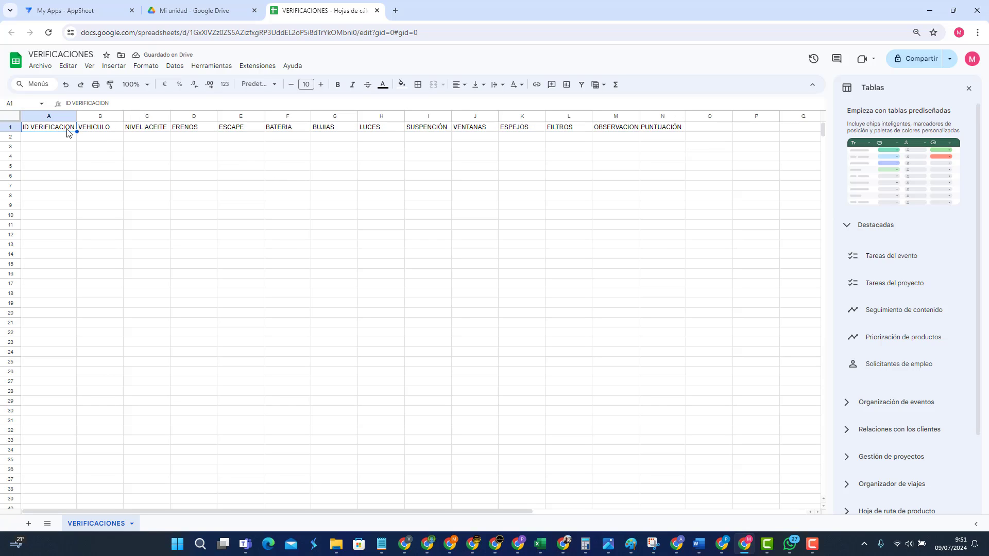
pyautogui.click(98, 131)
pyautogui.click(140, 131)
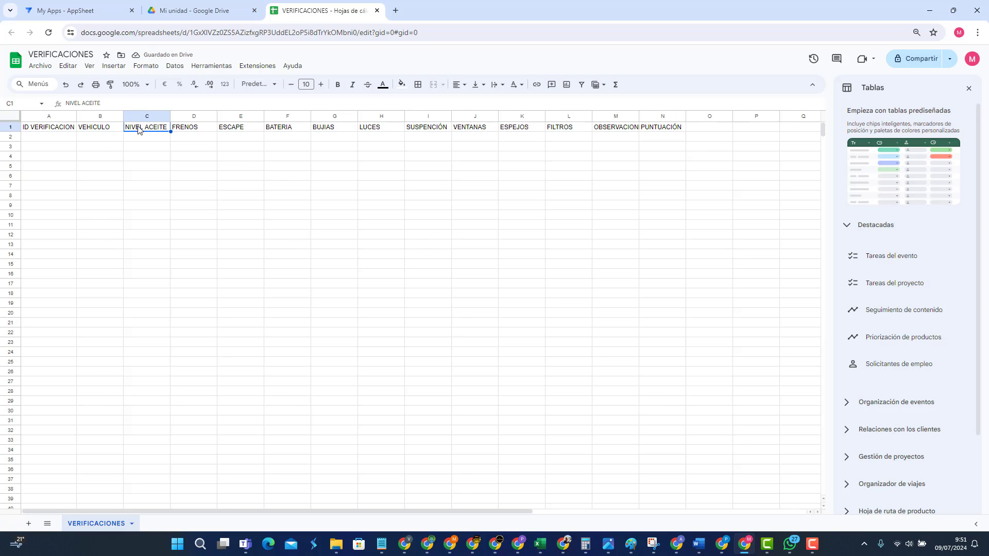
pyautogui.click(193, 132)
pyautogui.click(242, 132)
pyautogui.click(278, 132)
pyautogui.click(325, 131)
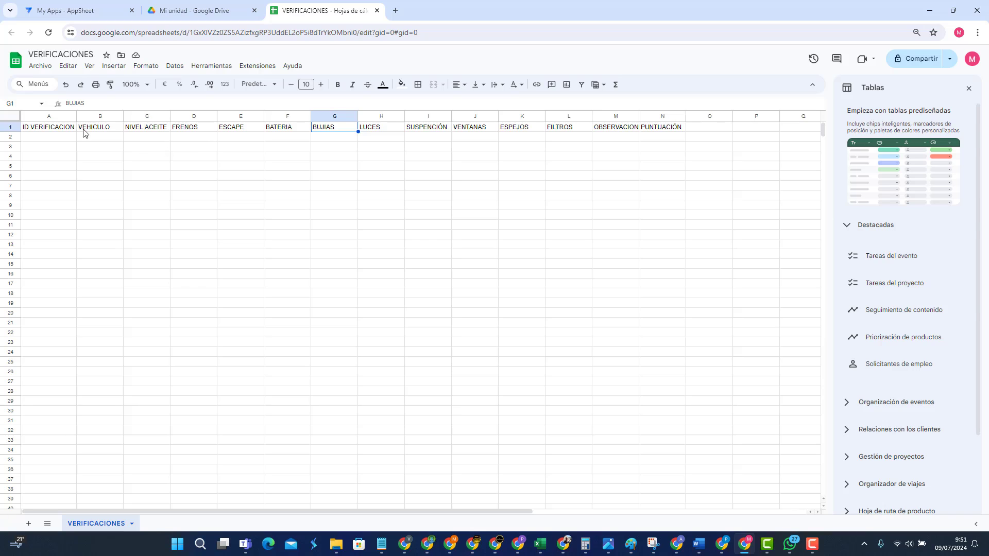
pyautogui.click(62, 128)
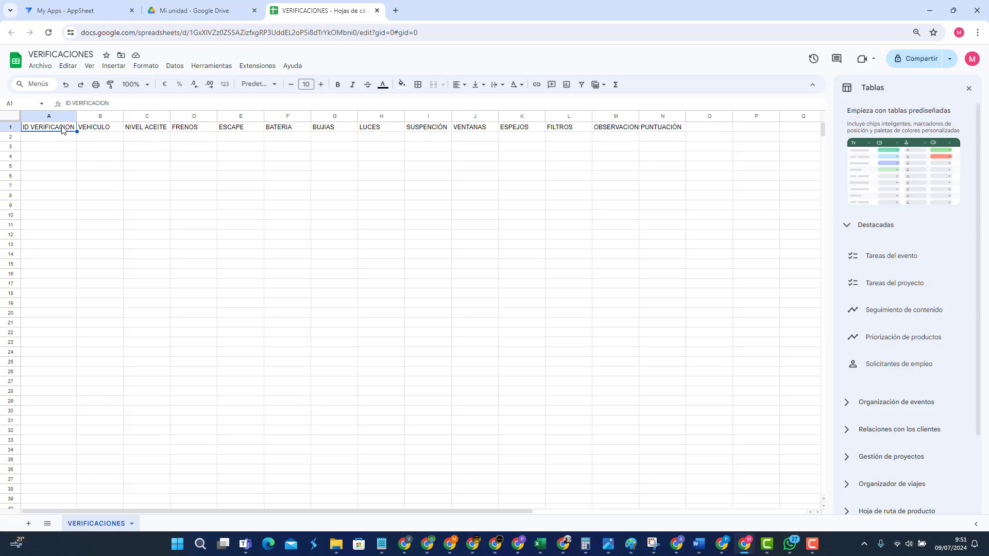
pyautogui.click(102, 130)
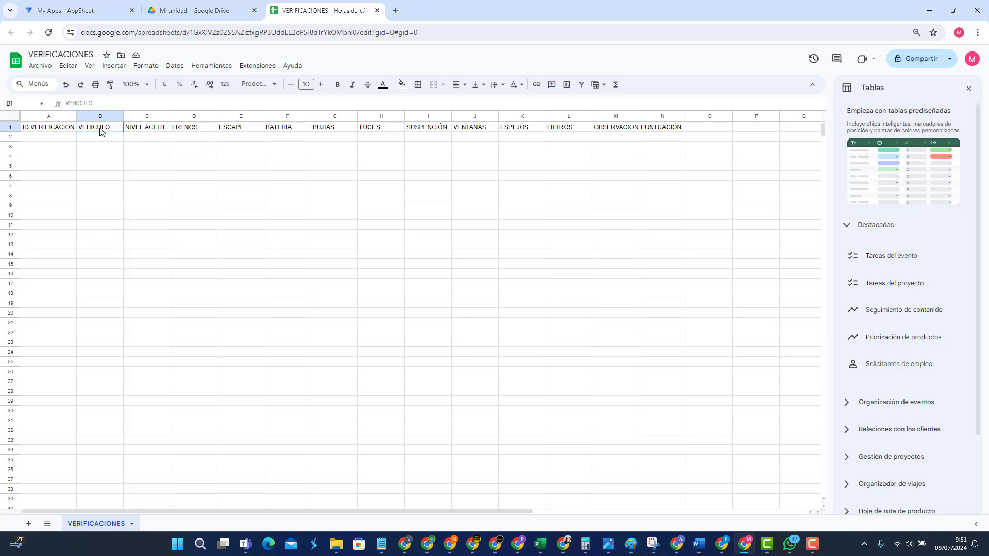
pyautogui.click(155, 131)
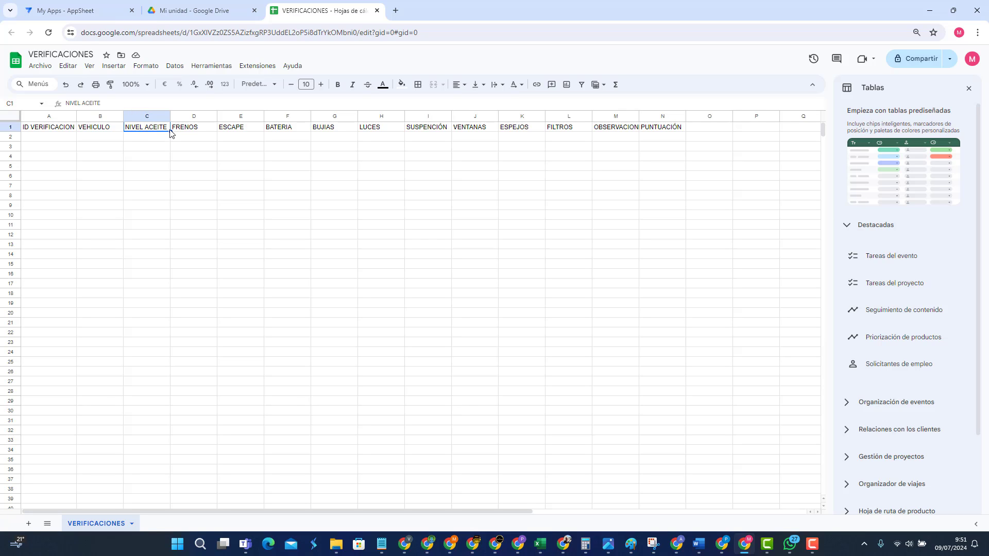
pyautogui.click(190, 129)
pyautogui.click(222, 130)
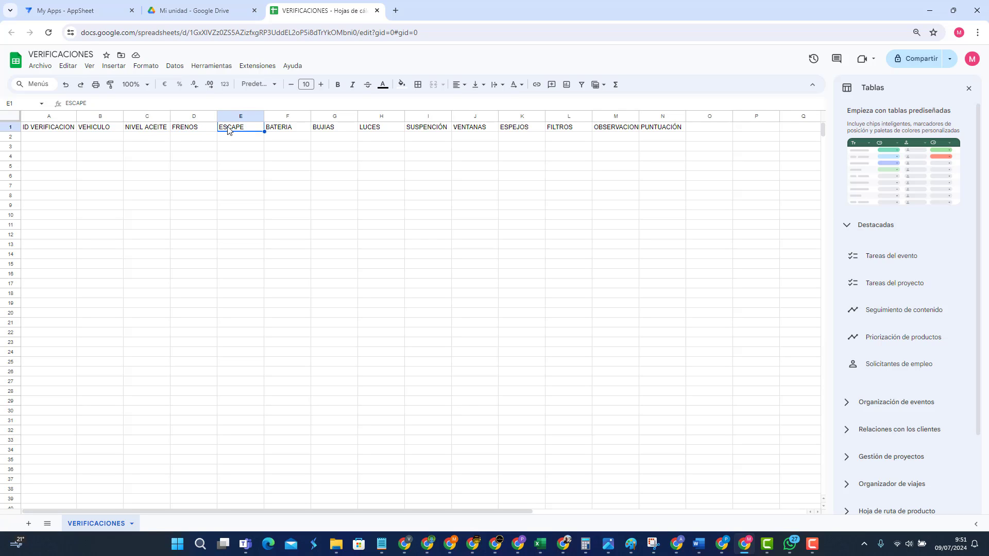
pyautogui.click(293, 130)
pyautogui.click(340, 131)
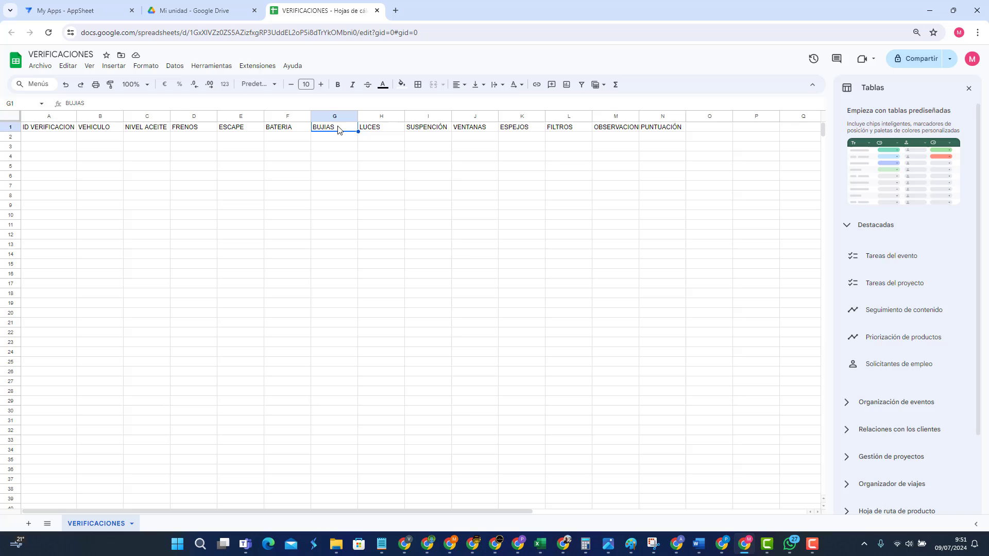
# Step: Check the headers LUCES through OBSERVACIONES and column N, then recheck the first columns
pyautogui.click(386, 133)
pyautogui.click(417, 133)
pyautogui.click(472, 133)
pyautogui.click(513, 134)
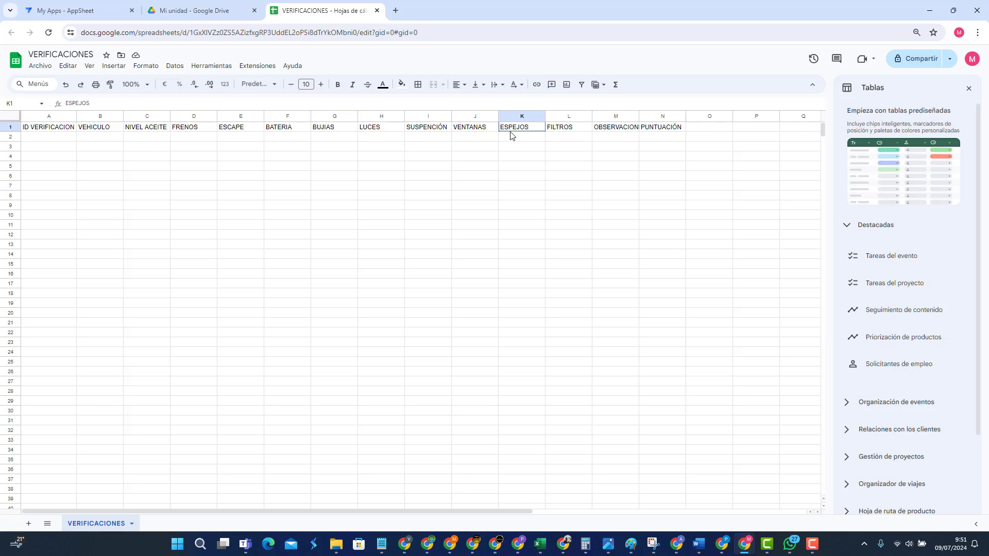
pyautogui.click(558, 134)
pyautogui.click(626, 130)
pyautogui.click(642, 131)
pyautogui.click(33, 133)
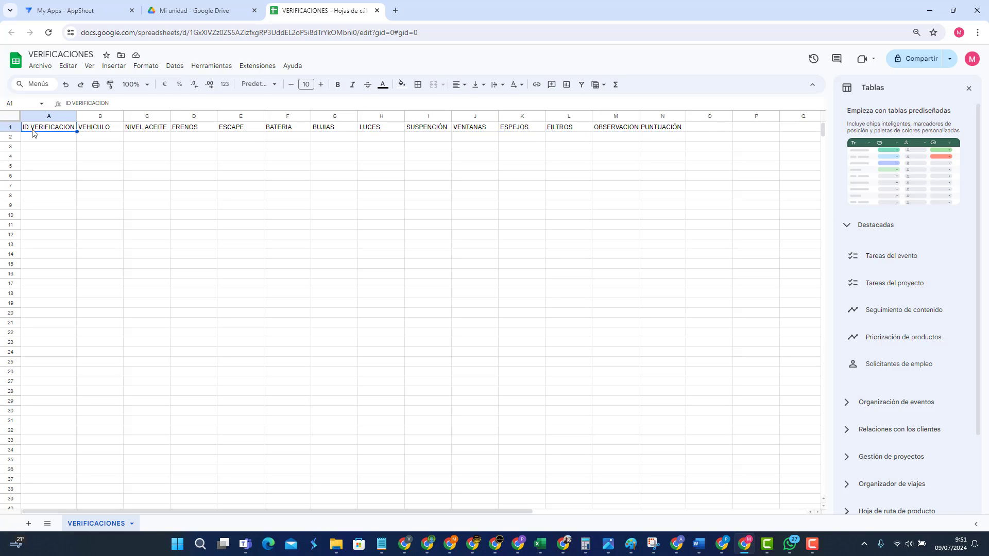
pyautogui.click(88, 133)
pyautogui.click(136, 133)
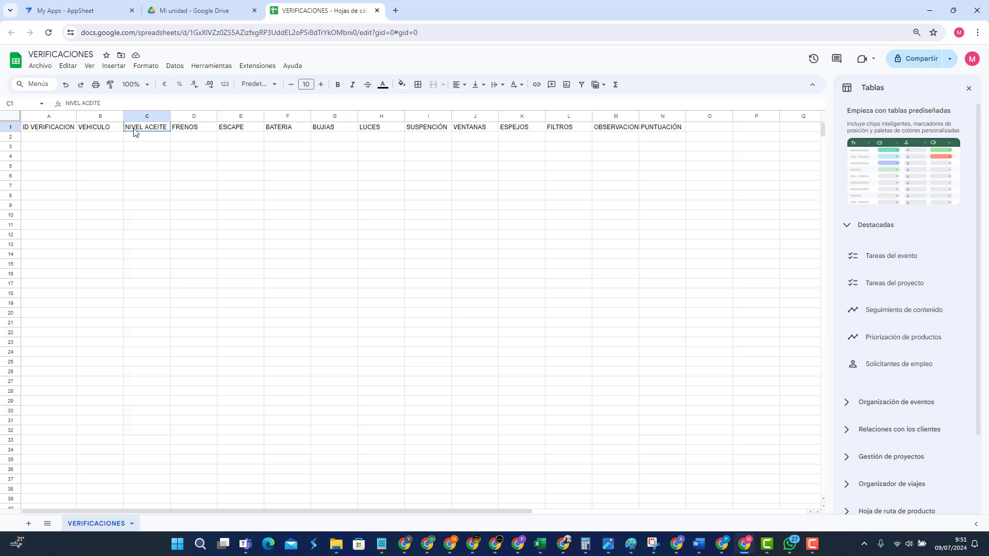
pyautogui.click(201, 134)
pyautogui.click(229, 132)
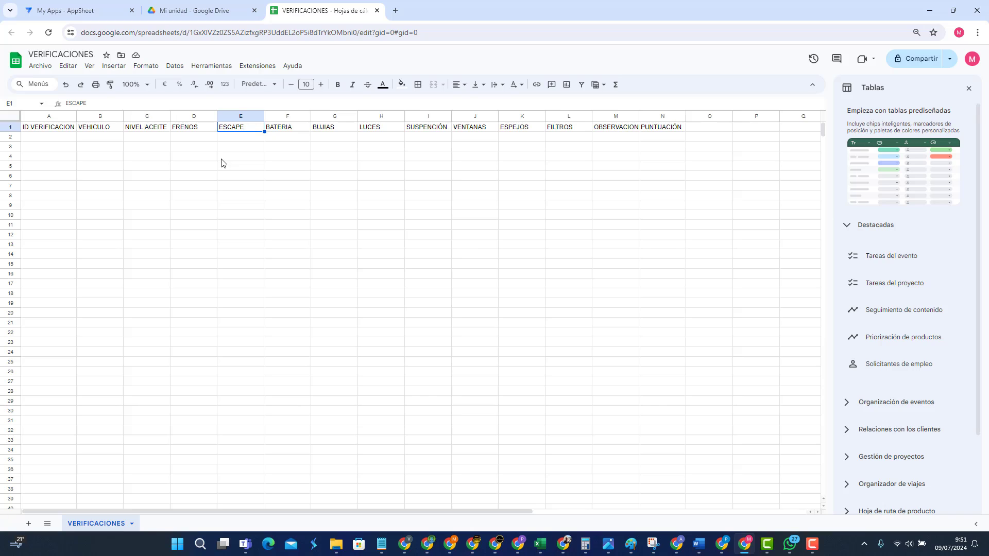
pyautogui.click(260, 68)
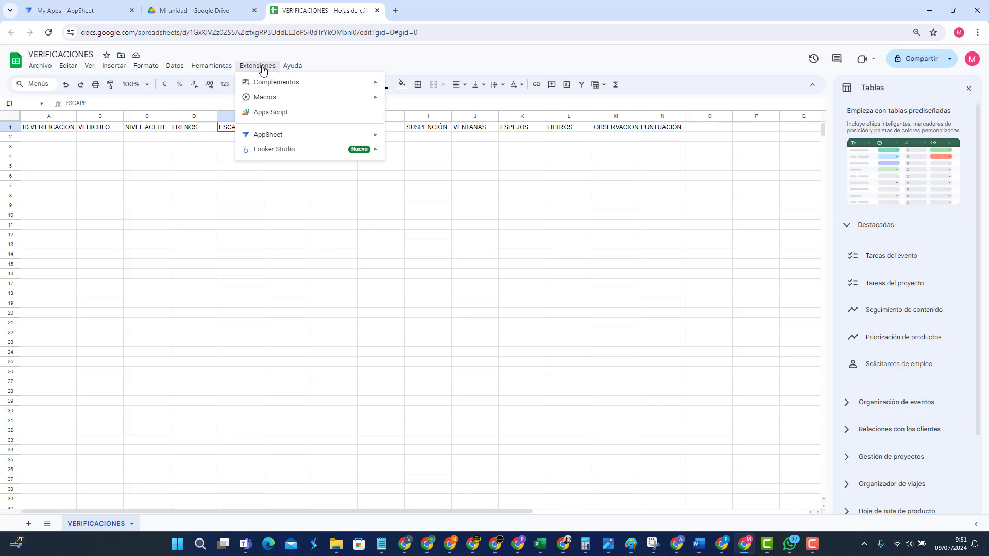
pyautogui.moveTo(283, 137)
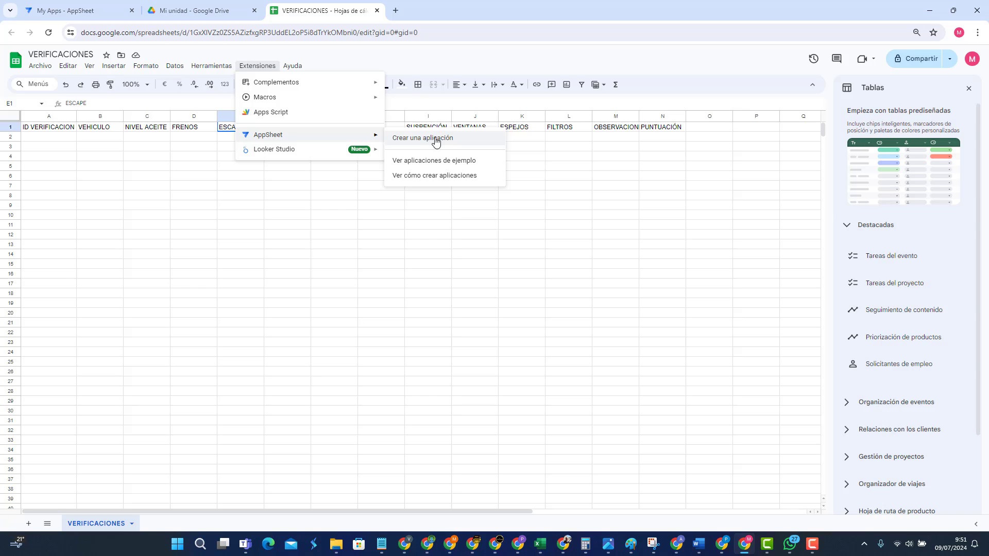
pyautogui.click(261, 219)
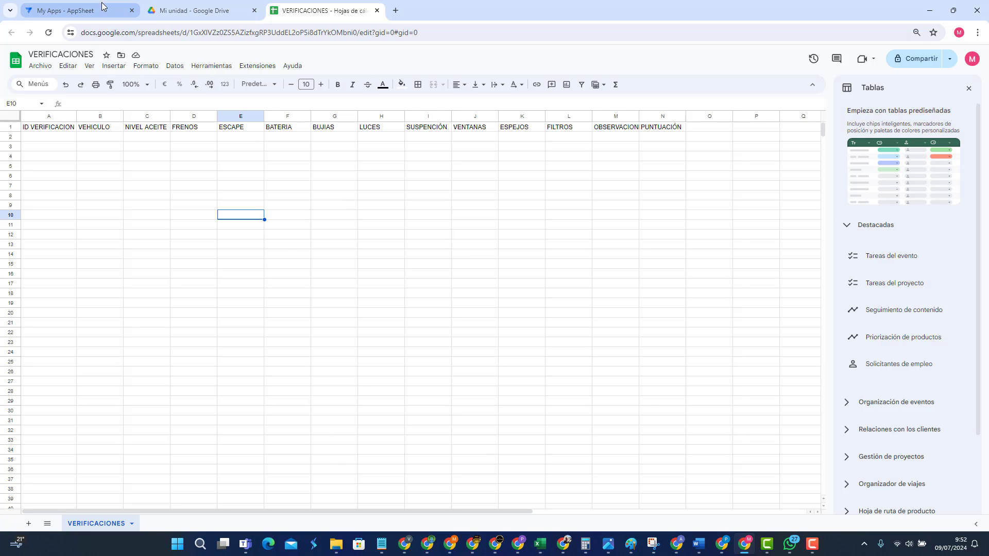
pyautogui.click(216, 10)
pyautogui.click(46, 95)
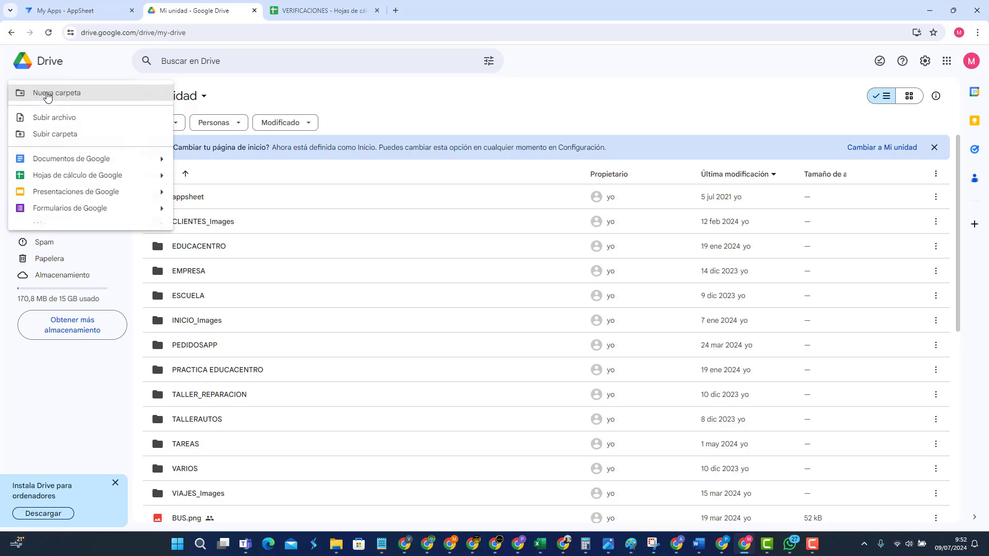
pyautogui.click(64, 121)
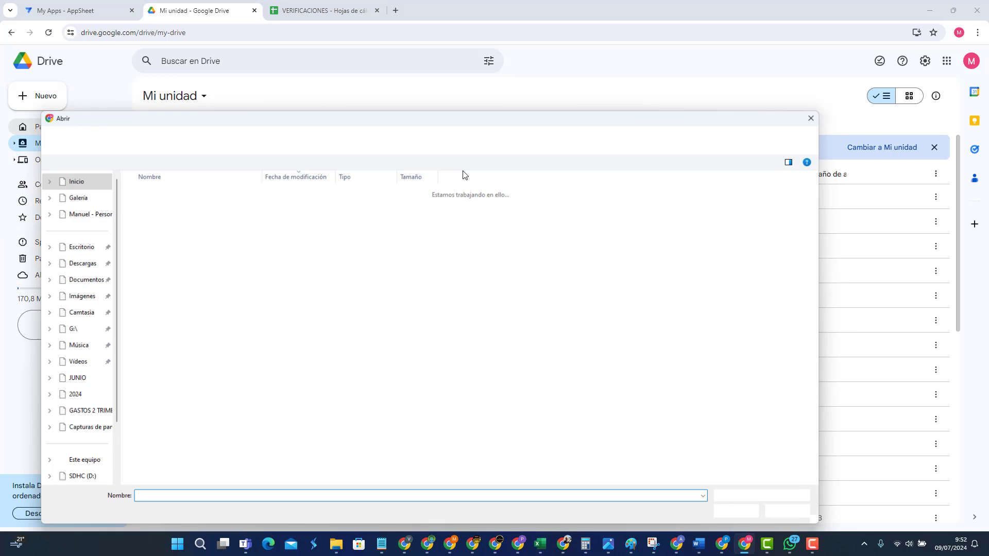
pyautogui.click(811, 118)
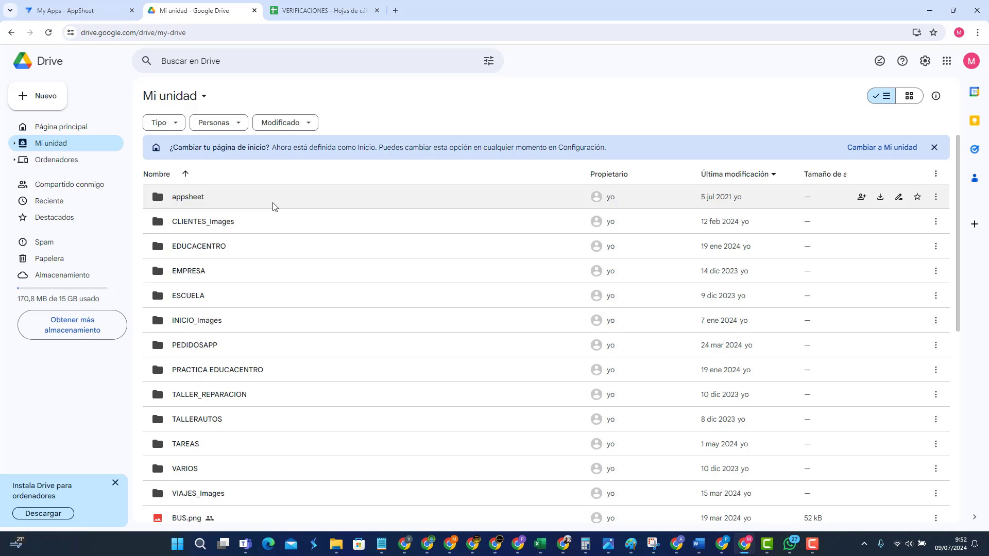
pyautogui.click(323, 12)
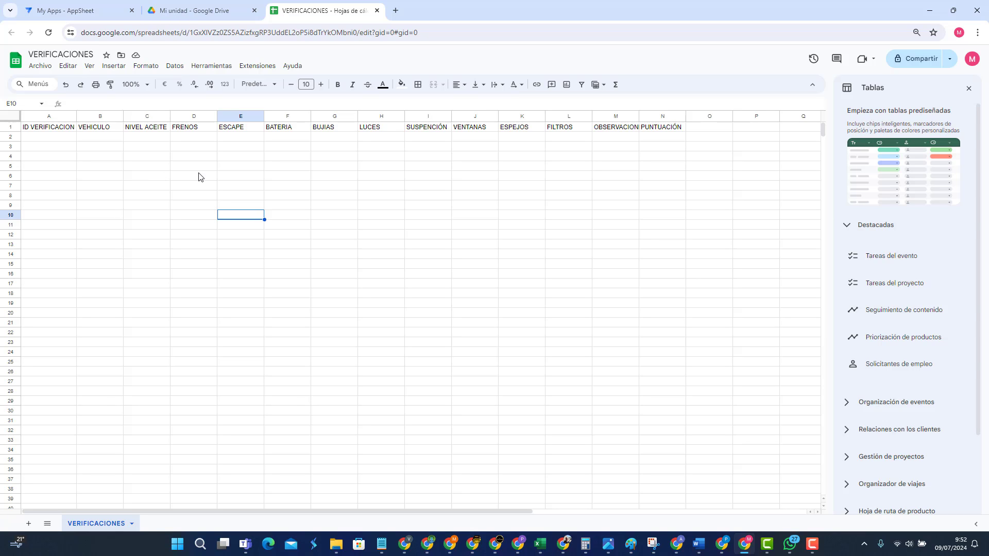
# Step: Recheck the first headers and open then close Extensiones > AppSheet without creating an app
pyautogui.click(69, 128)
pyautogui.click(92, 129)
pyautogui.click(145, 132)
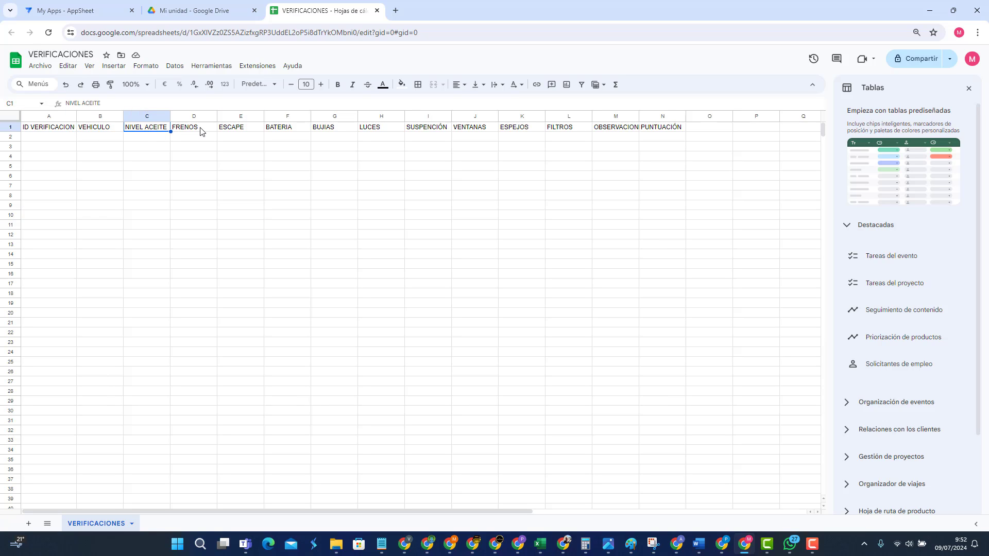
pyautogui.click(203, 132)
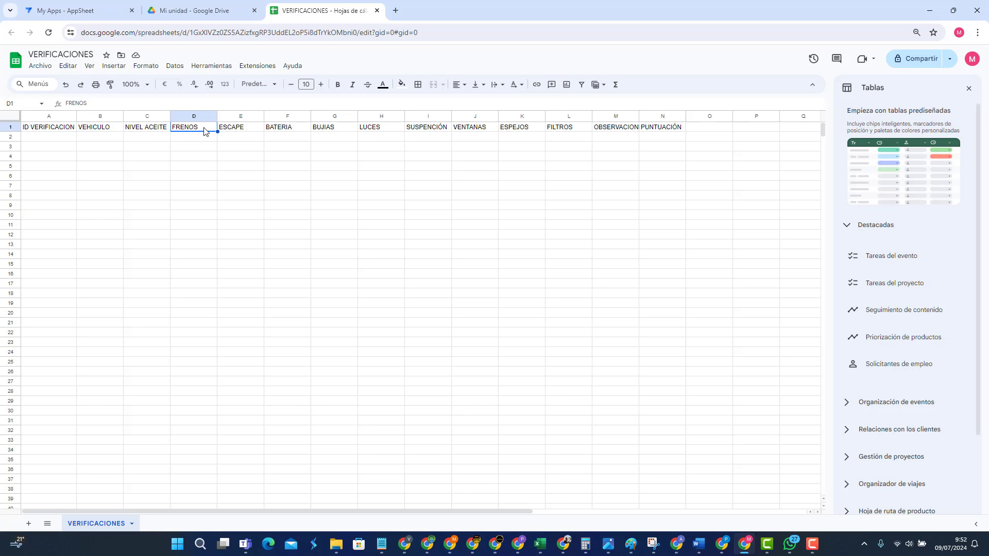
pyautogui.click(262, 71)
pyautogui.moveTo(287, 134)
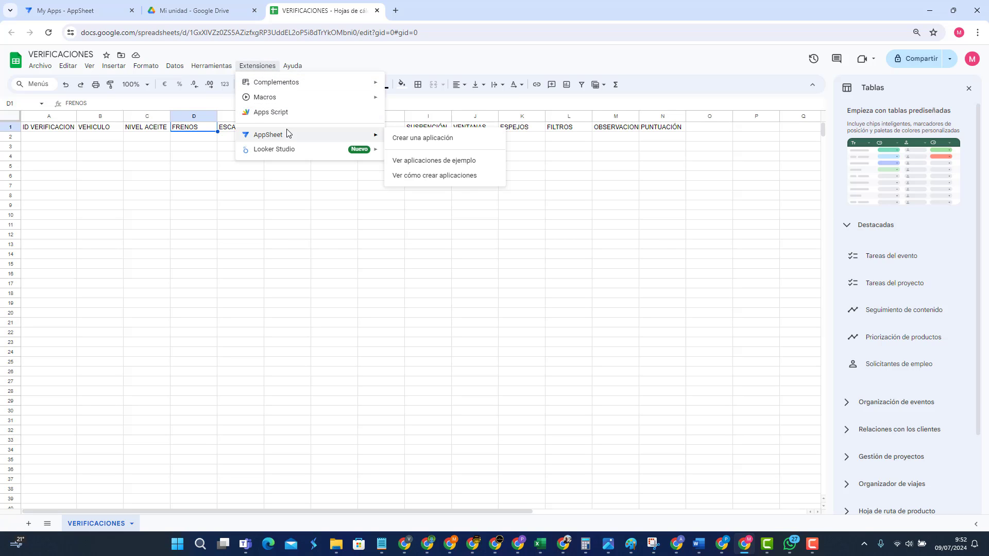
pyautogui.click(323, 256)
# Step: Switch between the spreadsheet and AppSheet tabs, ending on the My Apps list
pyautogui.click(90, 12)
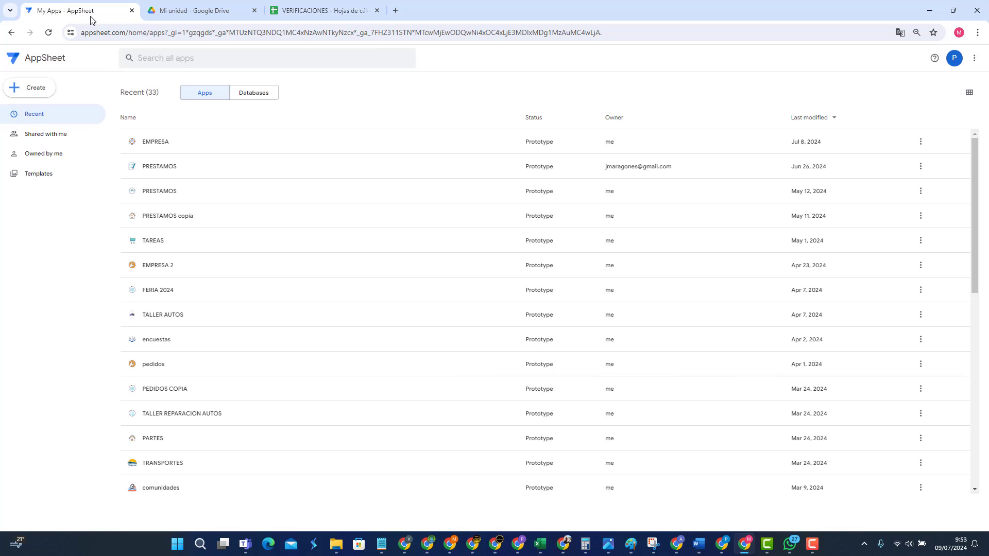
pyautogui.click(340, 11)
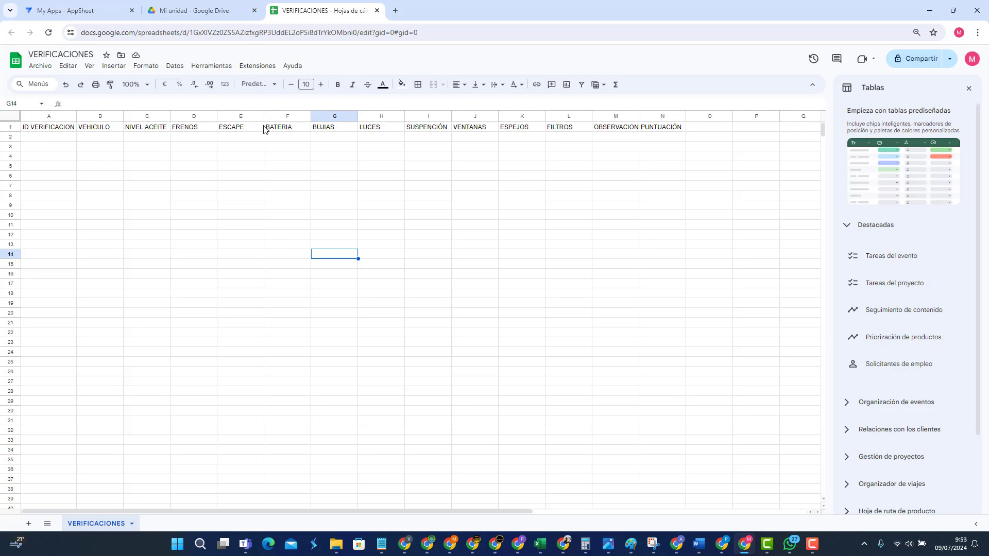
pyautogui.click(71, 17)
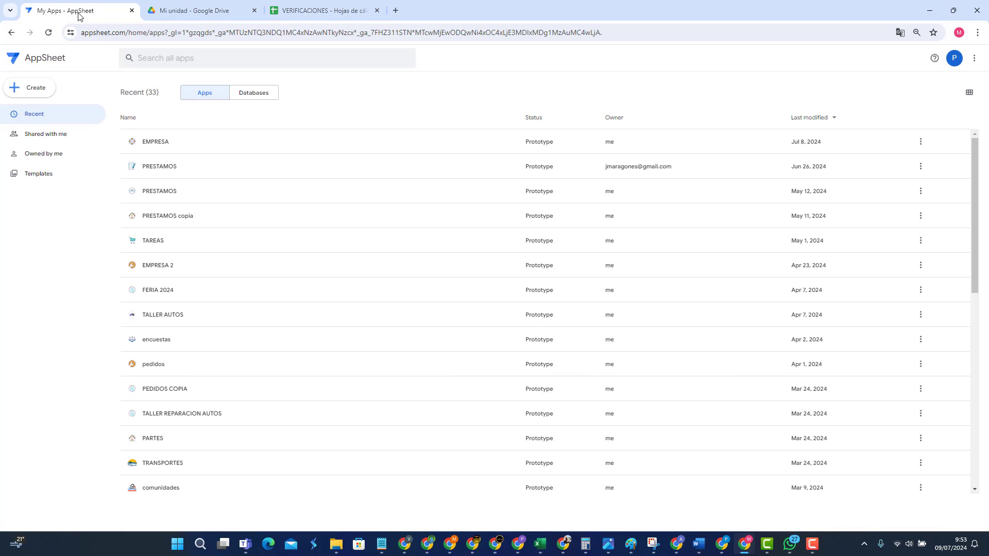
# Step: Browse AppSheet's Create > App > Start with a template page, then close it
pyautogui.click(33, 95)
pyautogui.moveTo(44, 122)
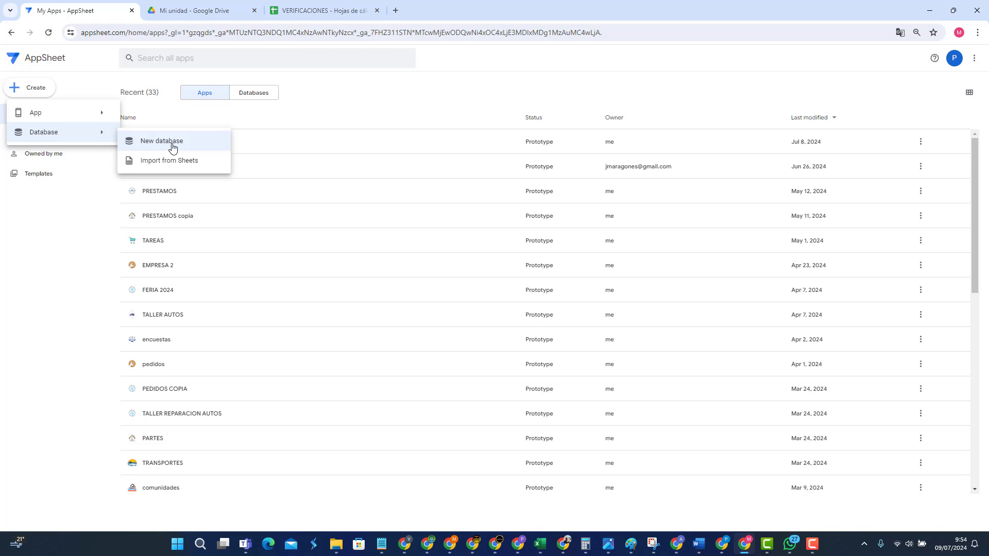
pyautogui.moveTo(67, 114)
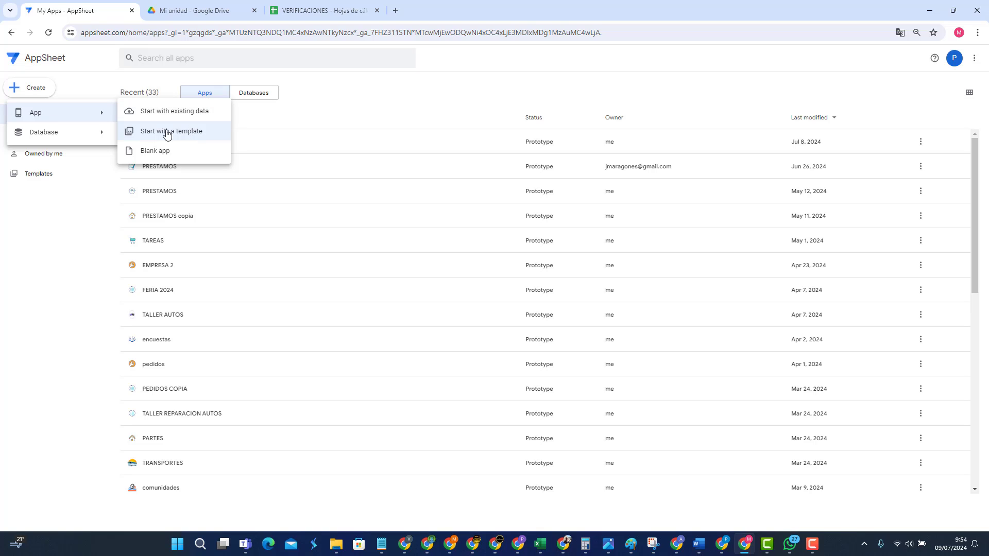
pyautogui.click(188, 135)
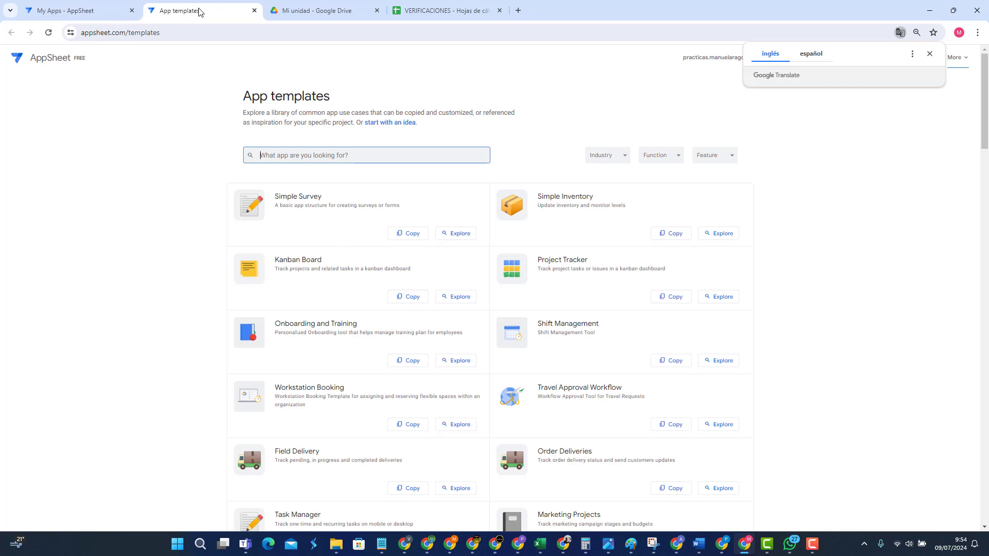
pyautogui.click(254, 11)
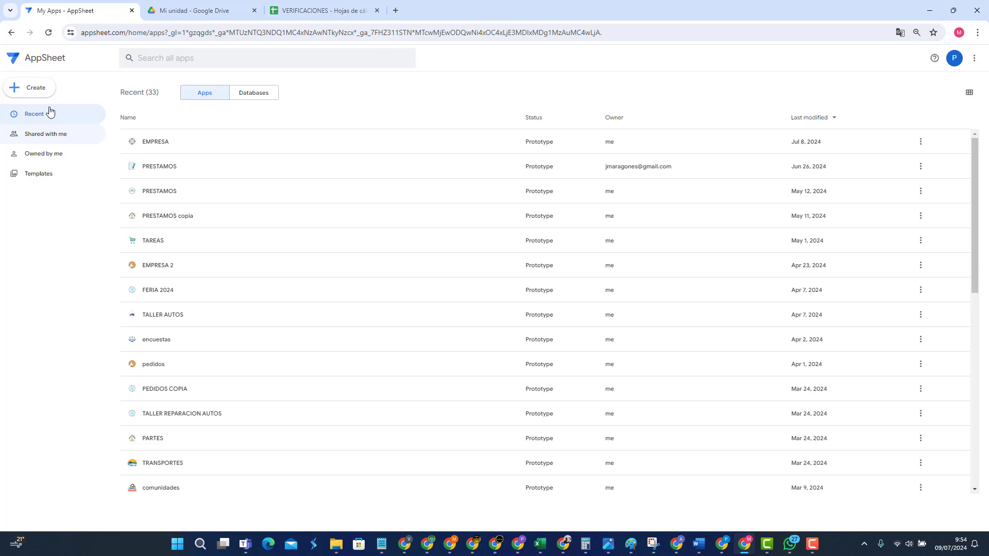
# Step: Open and dismiss the app creation choices, then return to the VERIFICACIONES spreadsheet
pyautogui.click(36, 89)
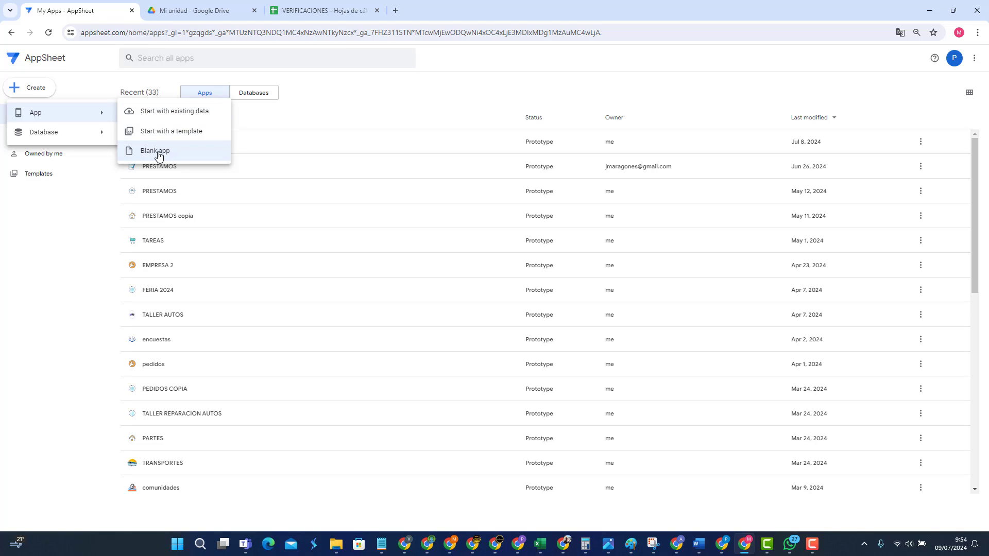
pyautogui.click(80, 85)
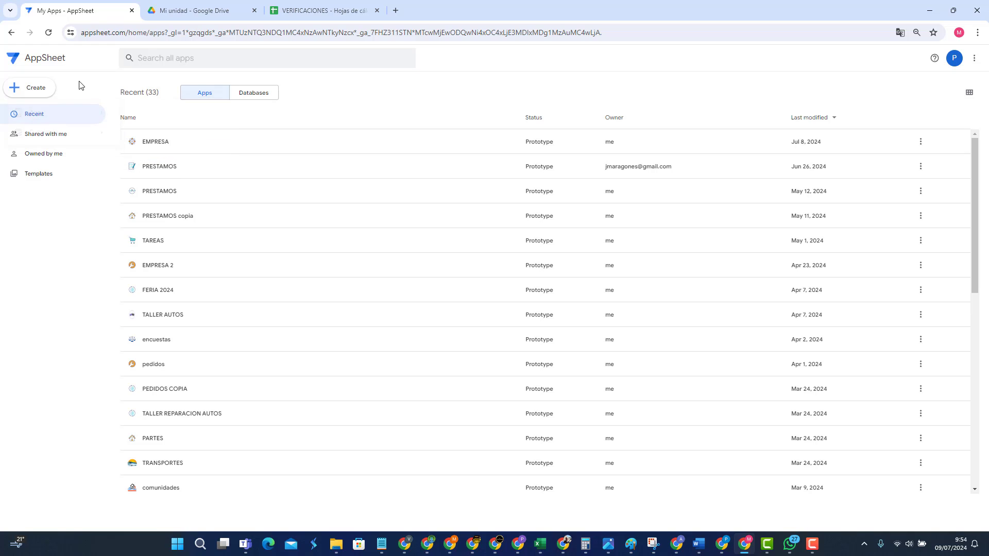
pyautogui.click(335, 11)
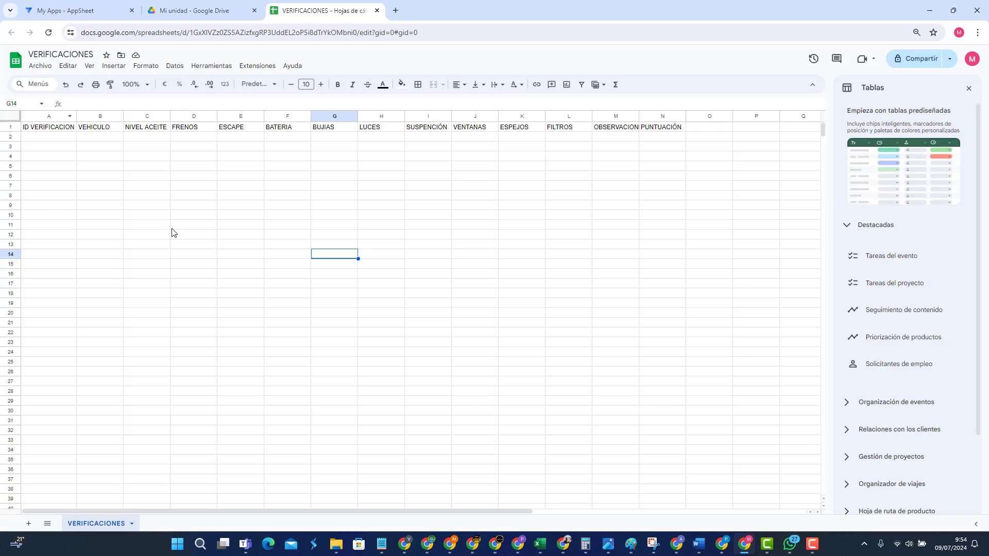
# Step: Create an AppSheet app via Extensiones > AppSheet > Crear una aplicación, then reload My Apps
pyautogui.click(261, 68)
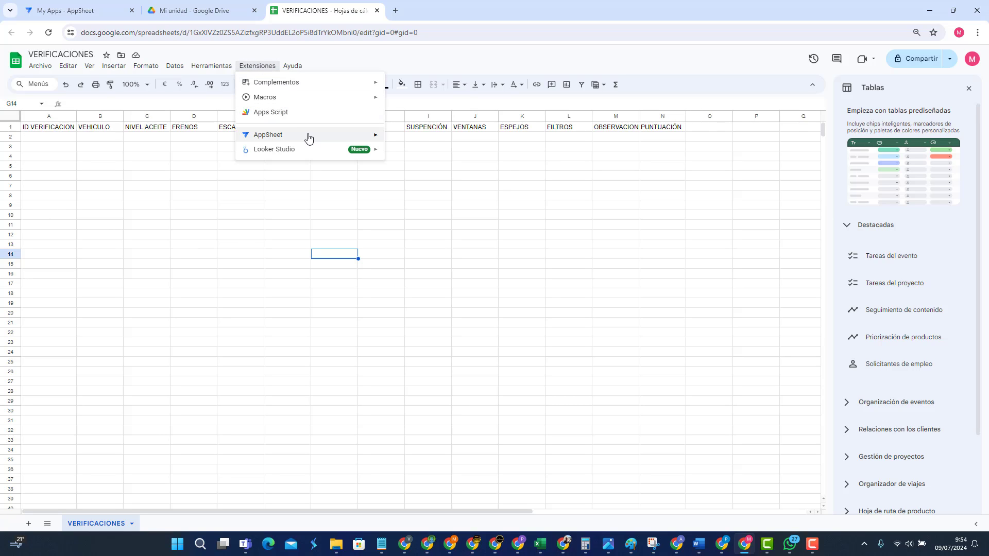
pyautogui.moveTo(324, 136)
pyautogui.click(427, 138)
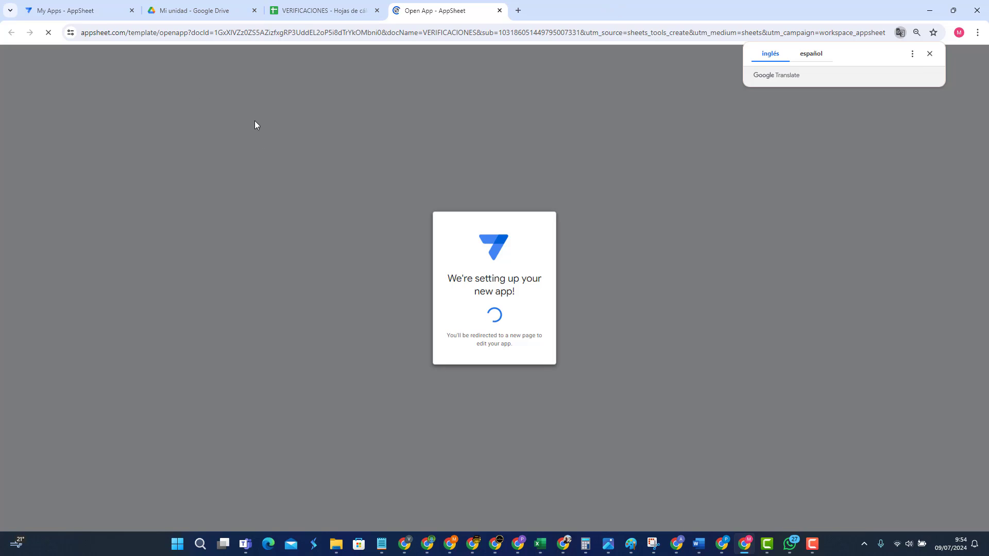
pyautogui.click(90, 10)
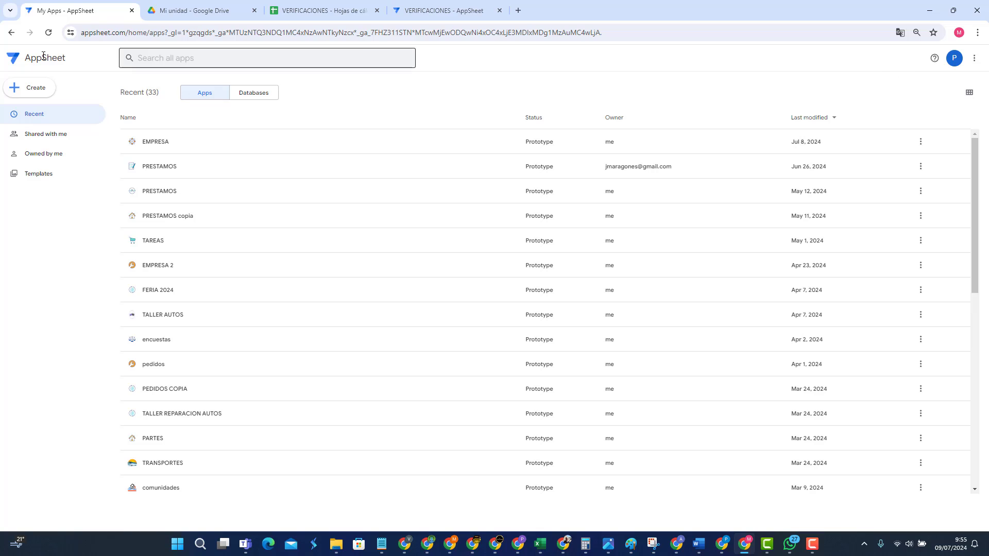
pyautogui.click(49, 33)
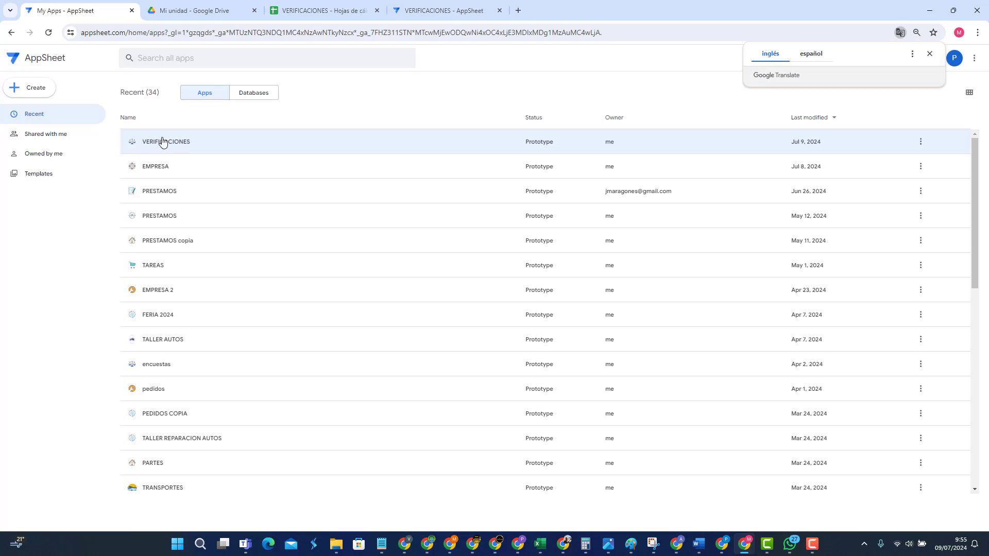
# Step: Open the VERIFICACIONES app editor, dismiss its welcome dialog, and show the table's 15 columns
pyautogui.click(447, 10)
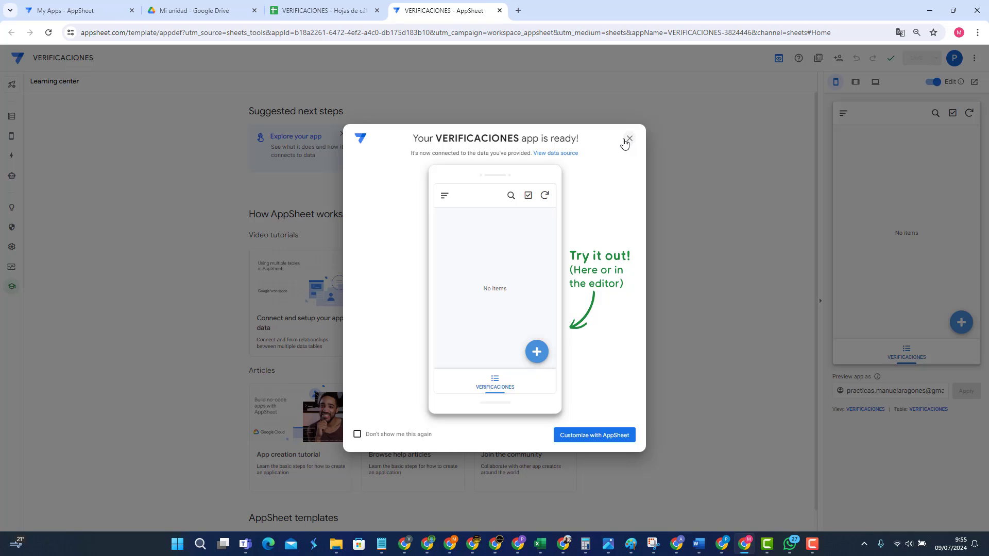
pyautogui.click(630, 140)
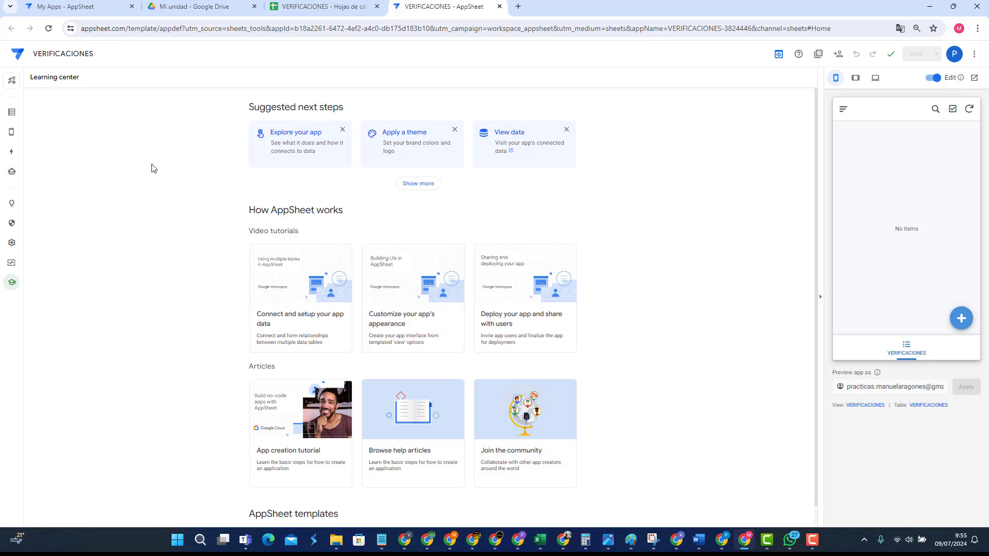
pyautogui.click(12, 115)
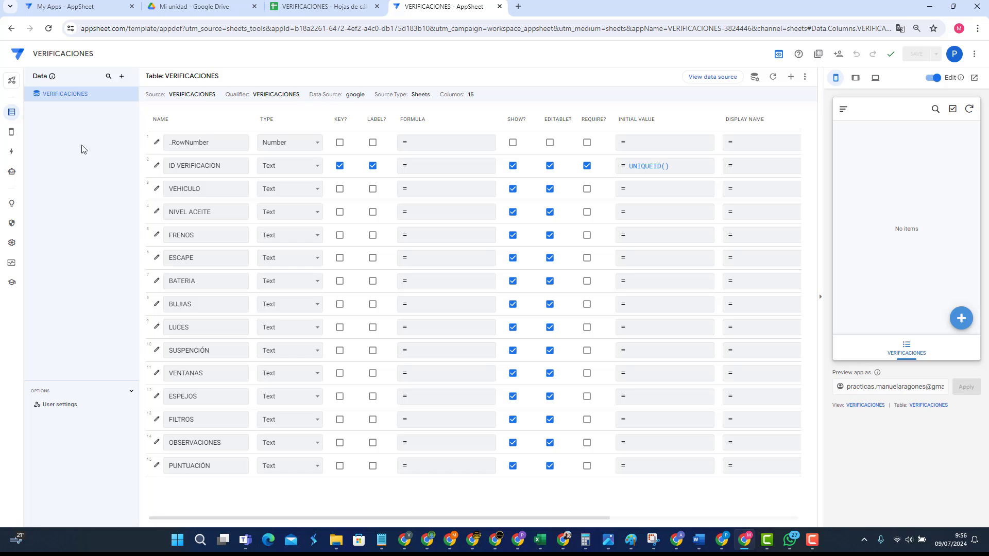
# Step: Check the Views page and open then close the preview's navigation drawer
pyautogui.click(13, 135)
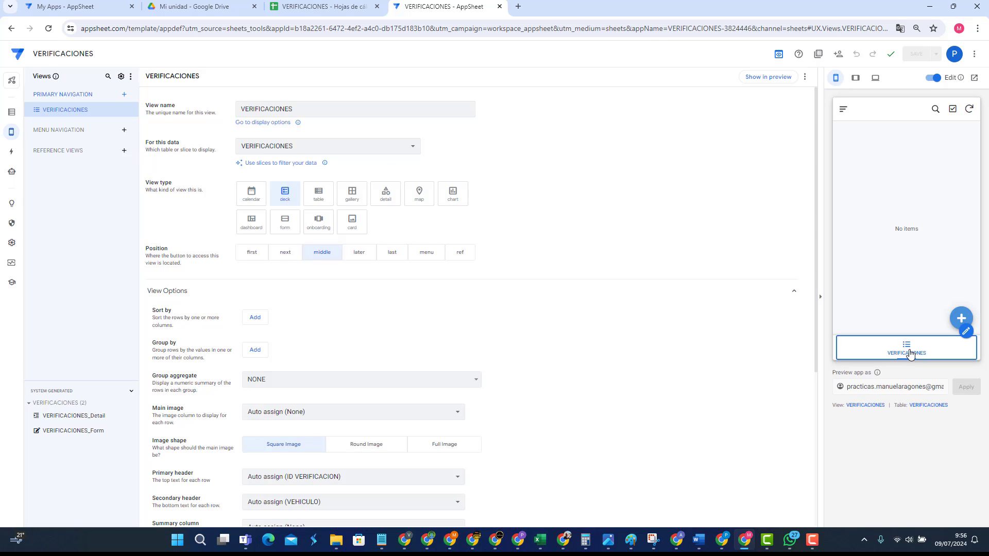
pyautogui.click(909, 354)
pyautogui.click(844, 110)
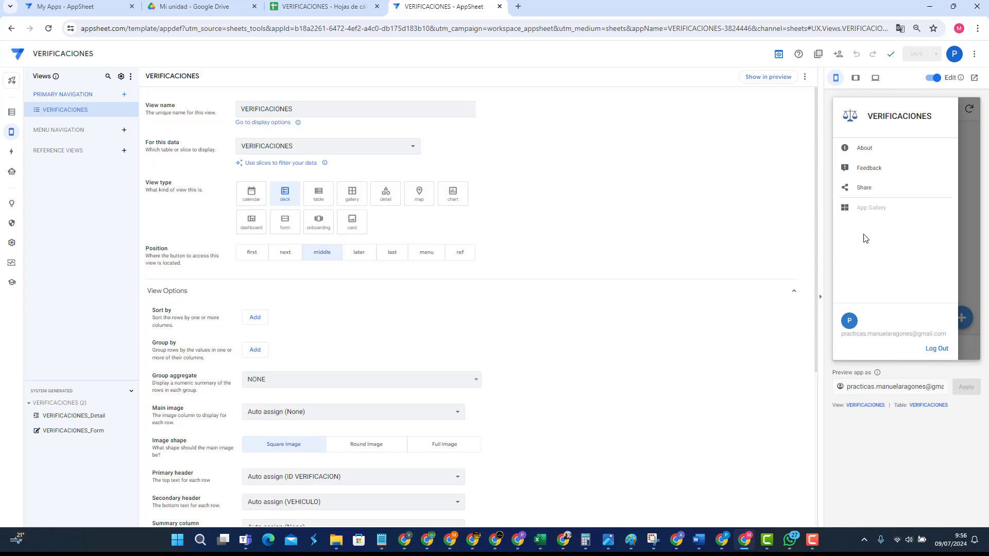
pyautogui.click(977, 241)
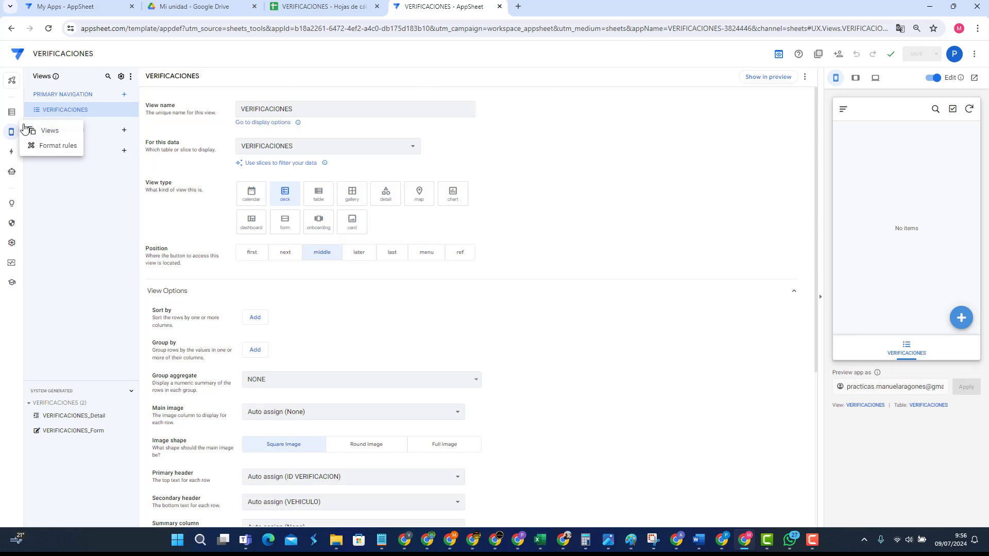
# Step: Show the Actions page listing Add, Delete and Edit, with Delete's details displayed
pyautogui.click(14, 117)
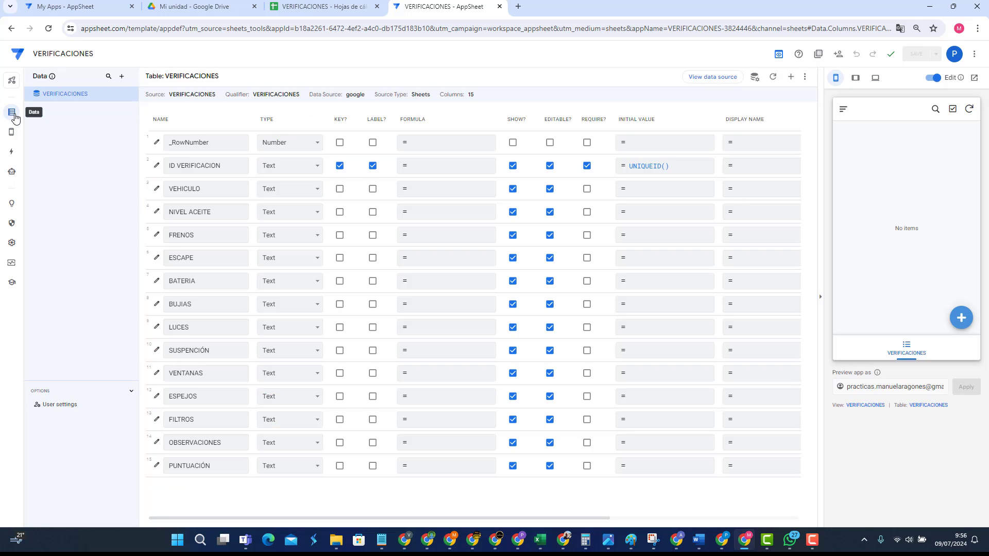
pyautogui.click(11, 133)
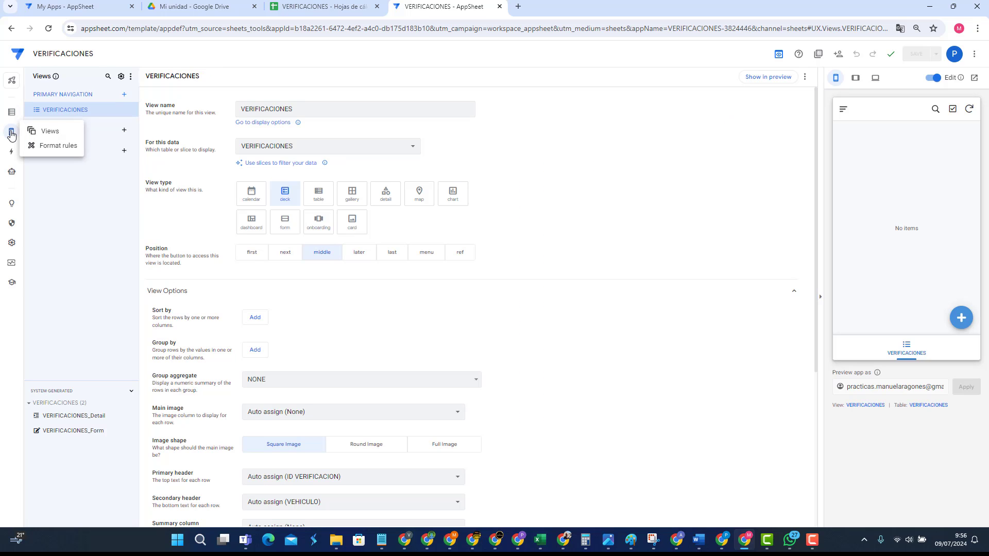
pyautogui.click(11, 154)
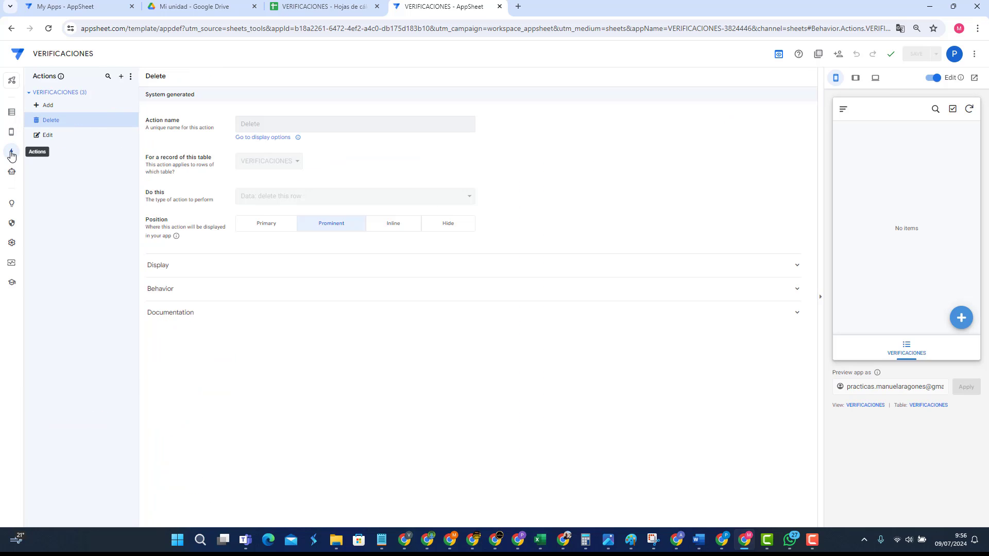
# Step: Tour the Automation, Intelligence, Security and Settings pages, ending on Manage's Deploy page
pyautogui.click(11, 172)
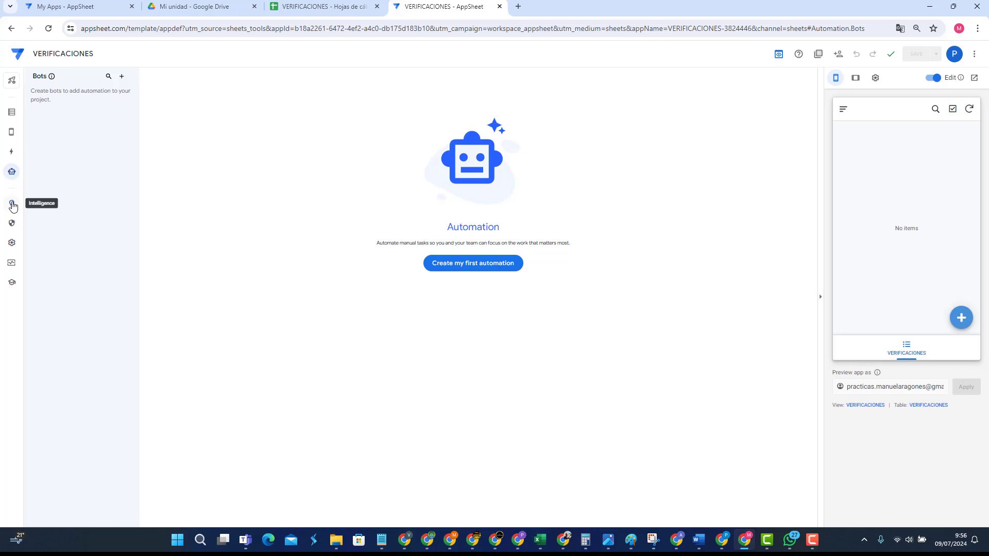
pyautogui.click(12, 205)
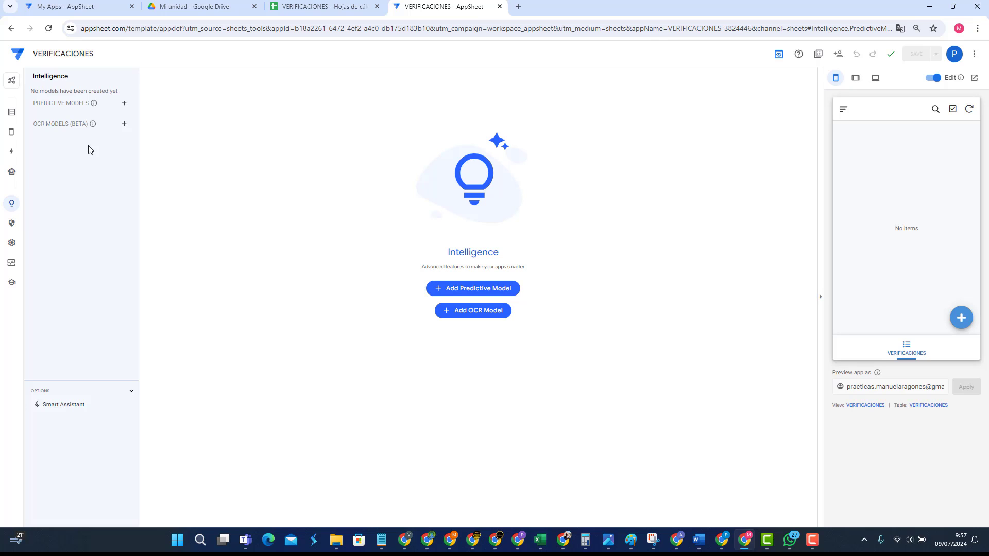
pyautogui.click(12, 224)
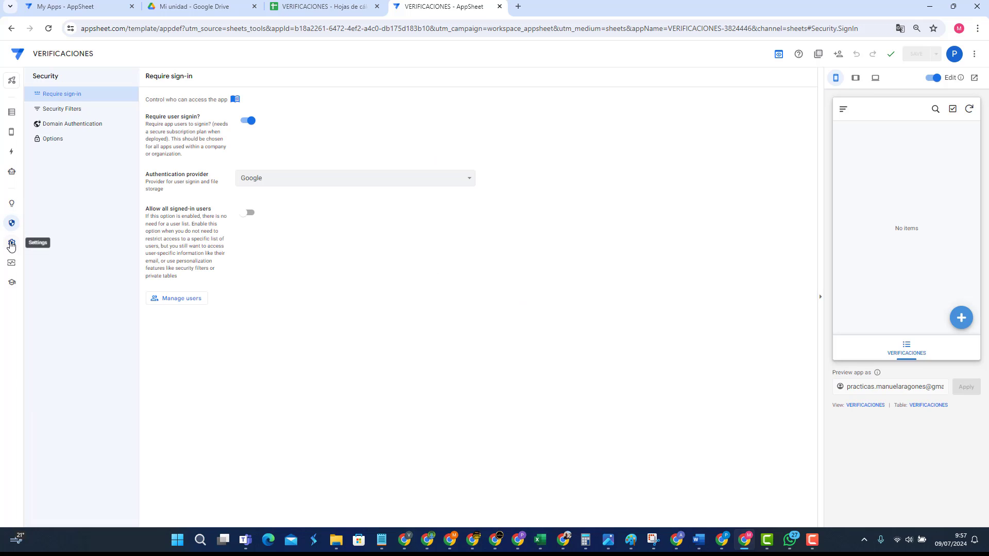
pyautogui.click(12, 242)
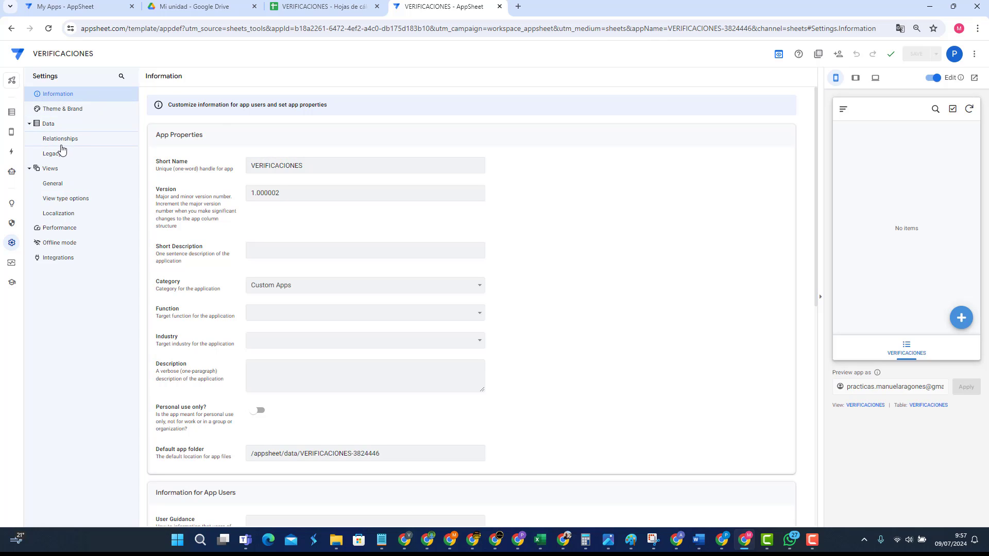
pyautogui.click(11, 266)
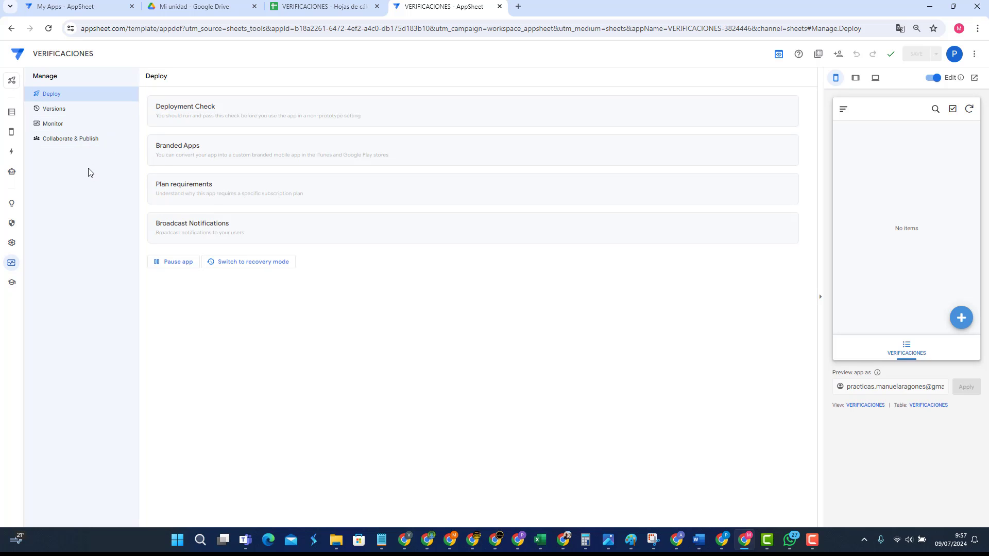
# Step: Return to the column list, translate the editor into Spanish, then back to English
pyautogui.click(13, 115)
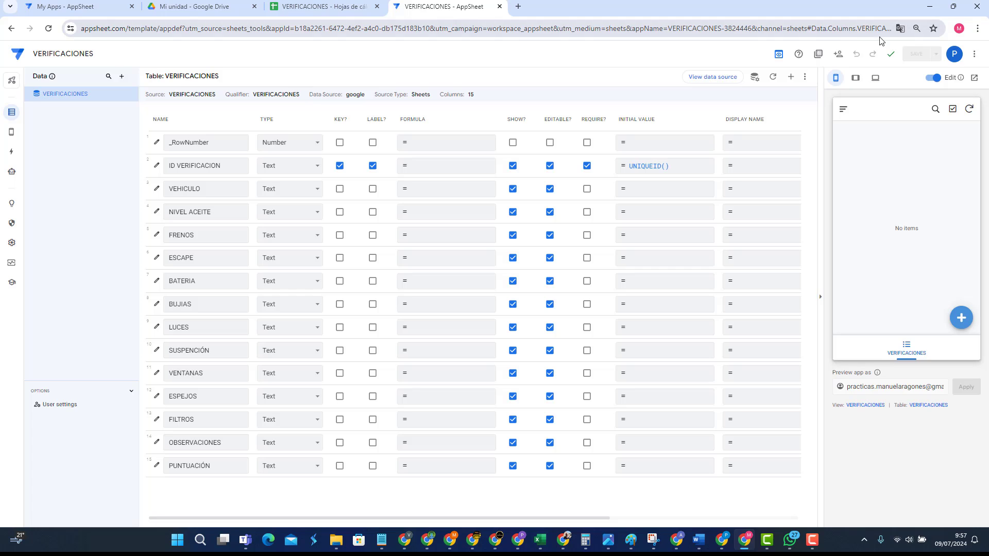
pyautogui.click(901, 28)
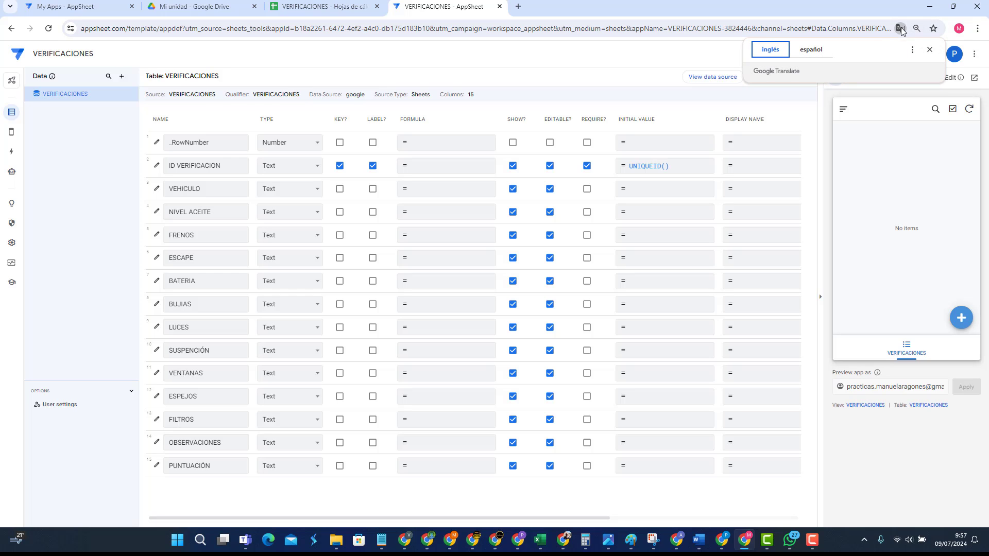
pyautogui.click(811, 50)
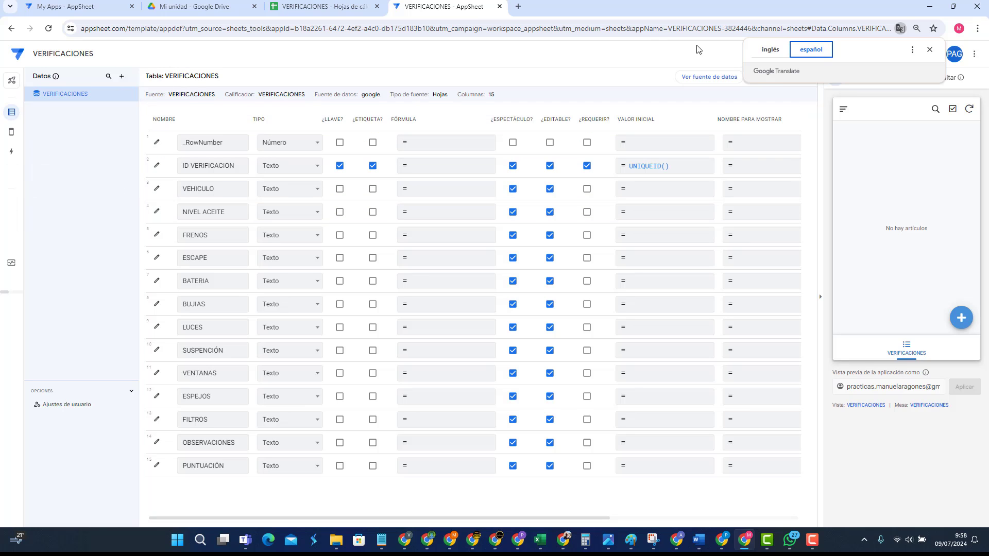
pyautogui.click(766, 54)
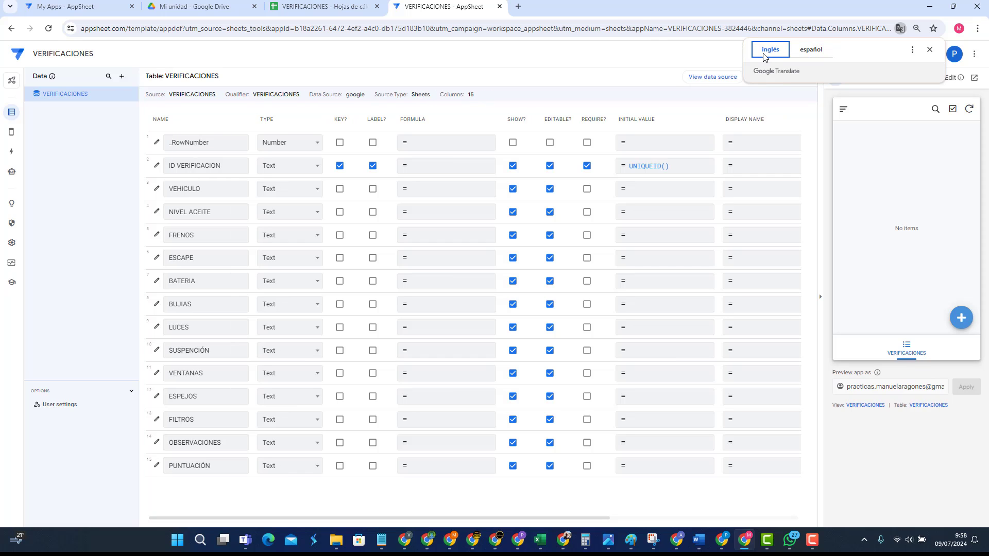
# Step: Search 'EXTENSION CHROME APPSHEET TRA' and open the Appsheet Translate Web Store page in a new tab
pyautogui.click(518, 7)
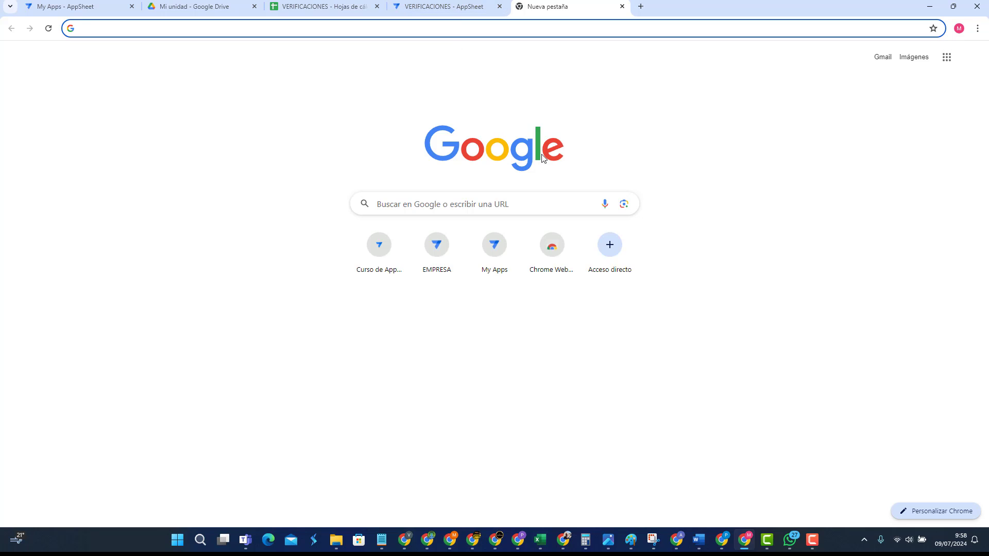
pyautogui.write('EXTE')
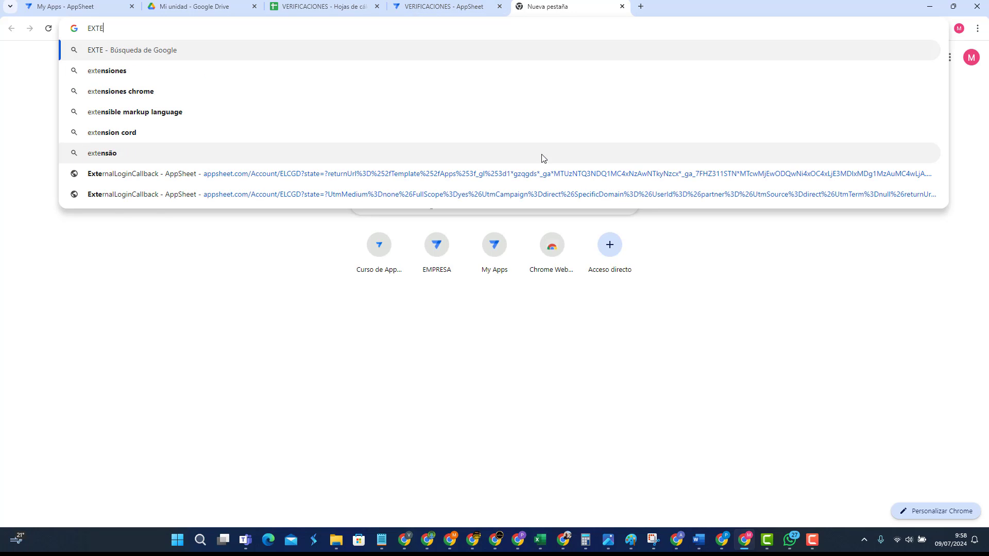
pyautogui.write('NSIO')
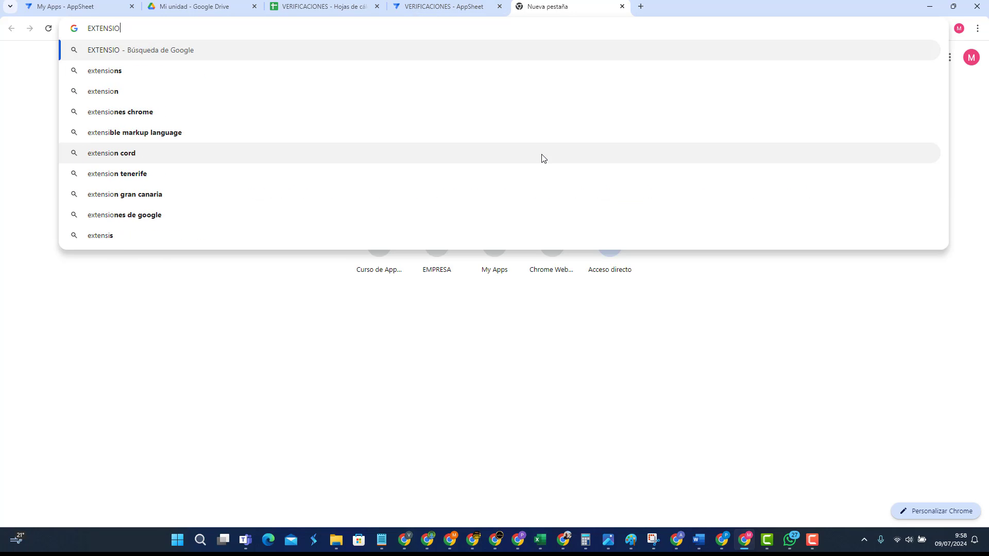
pyautogui.write('N CHROM')
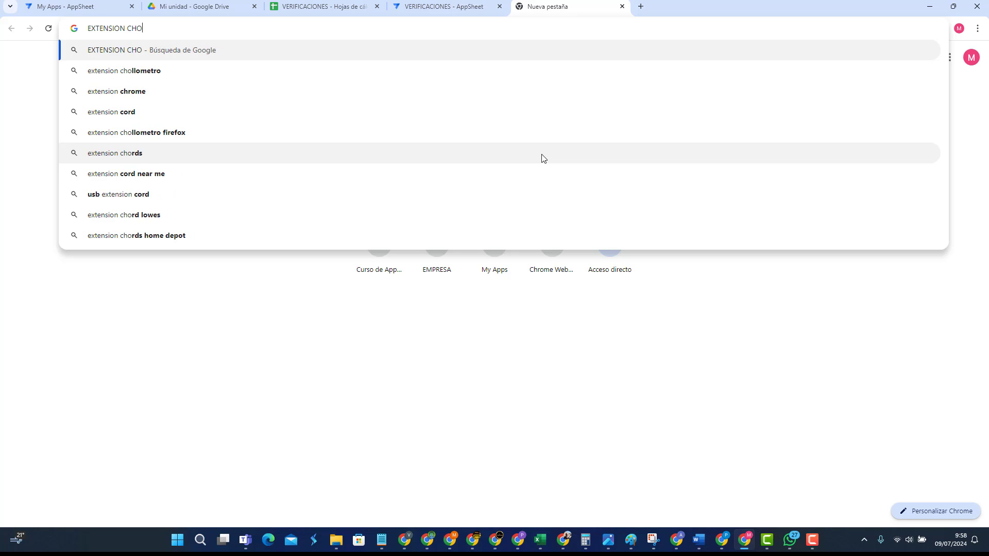
pyautogui.write('E A')
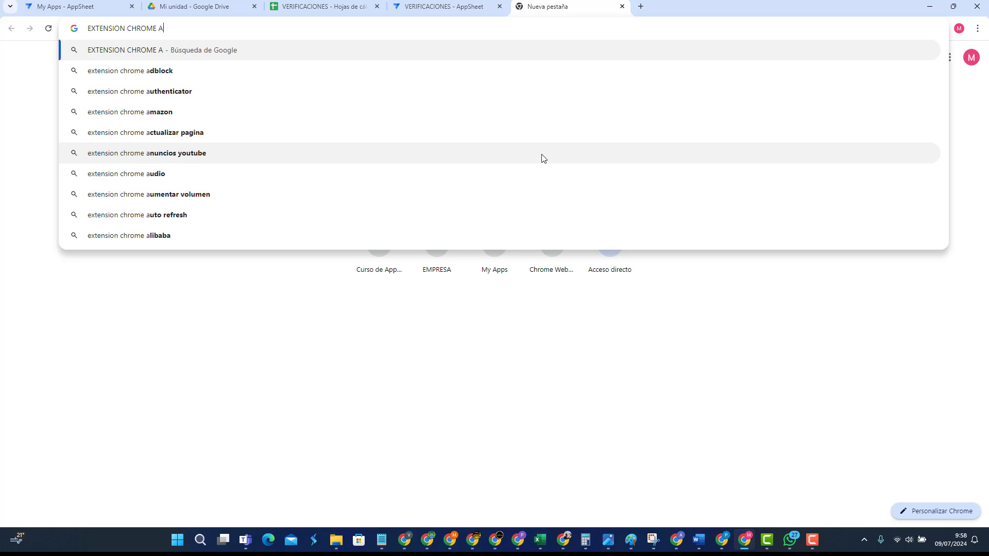
pyautogui.write('PPSHEET TRA')
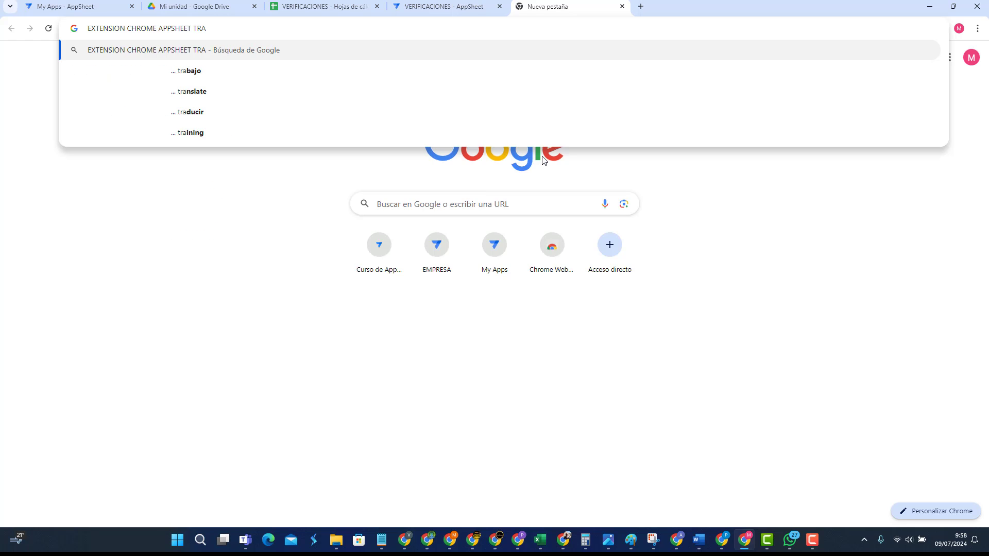
pyautogui.click(190, 92)
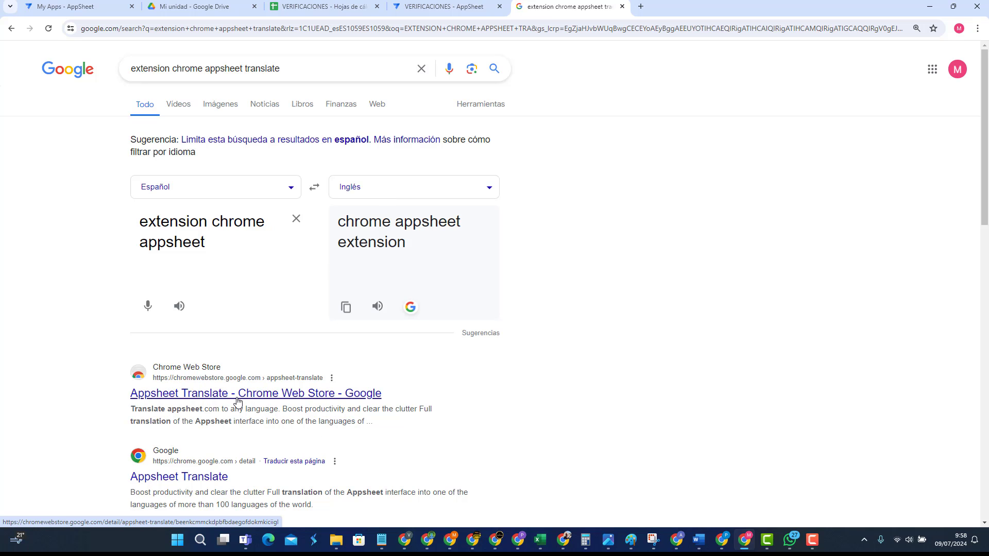
pyautogui.click(237, 399)
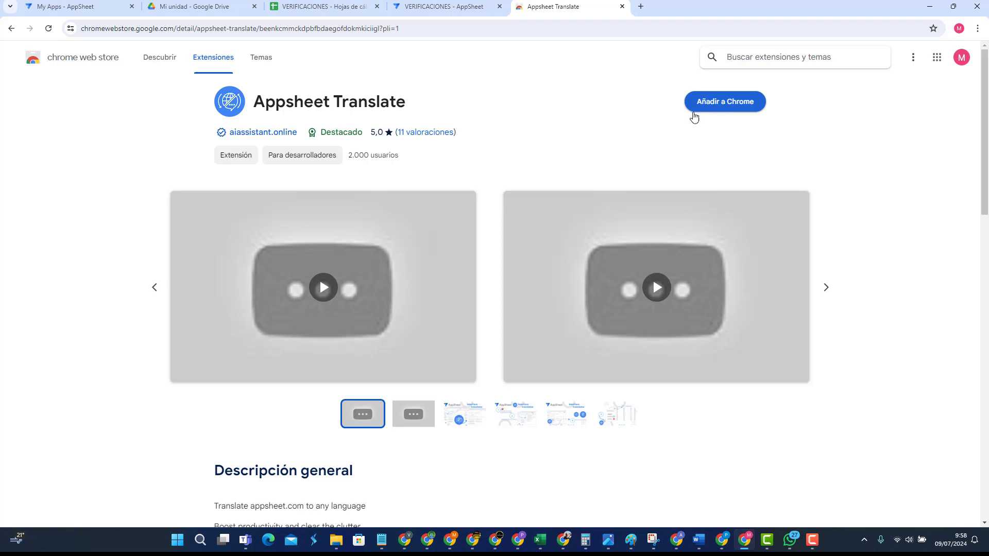
pyautogui.click(443, 6)
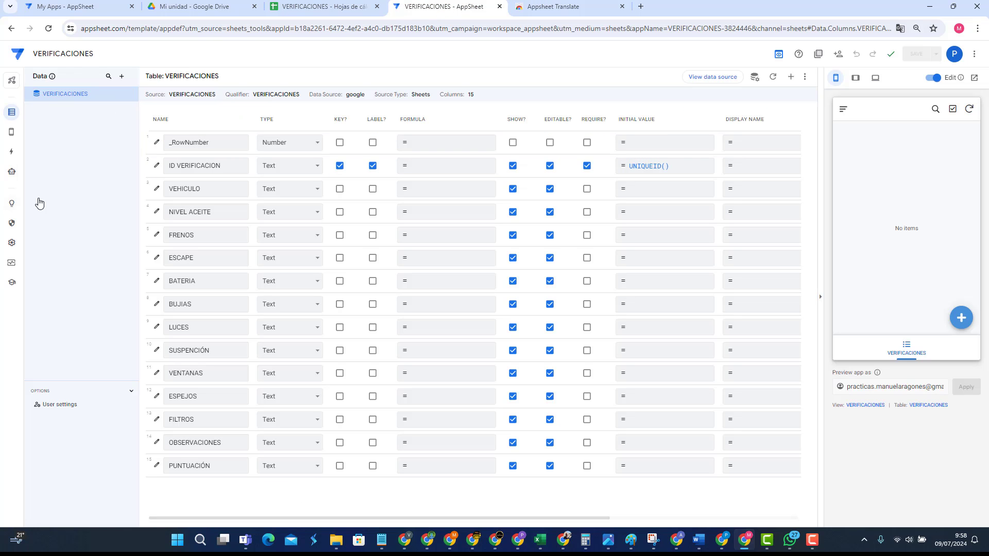
# Step: Dismiss Chrome's translate options and switch AppSheet to the legacy editor layout
pyautogui.click(899, 29)
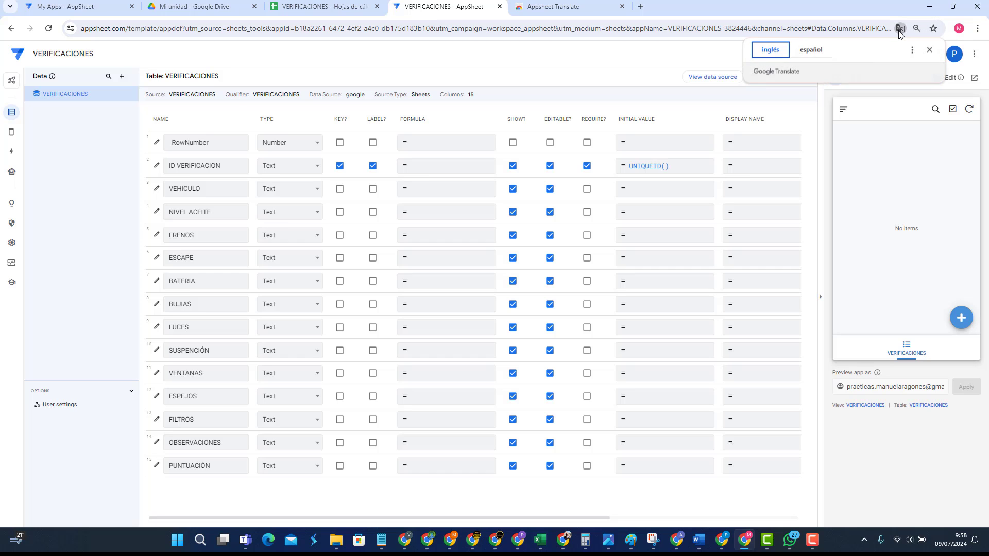
pyautogui.click(556, 55)
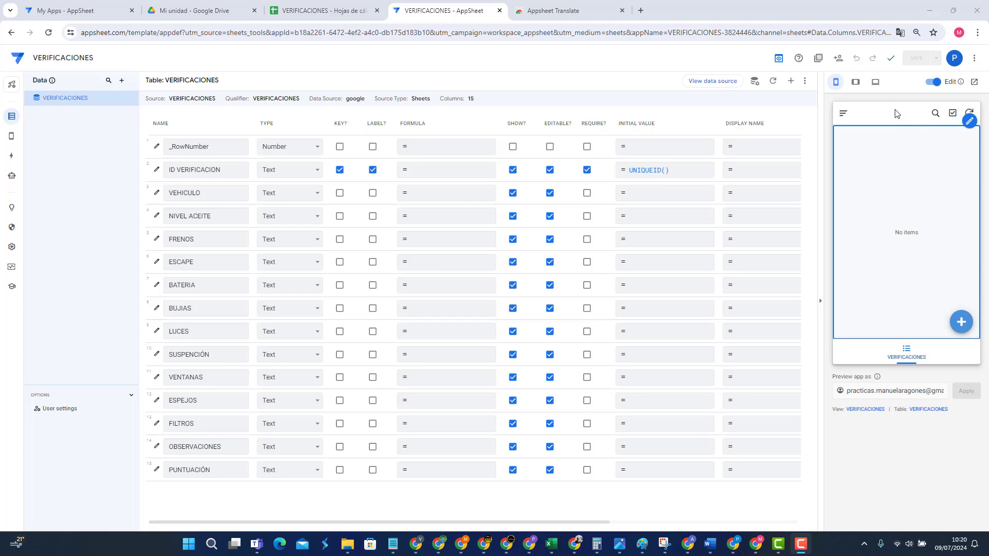
pyautogui.click(779, 60)
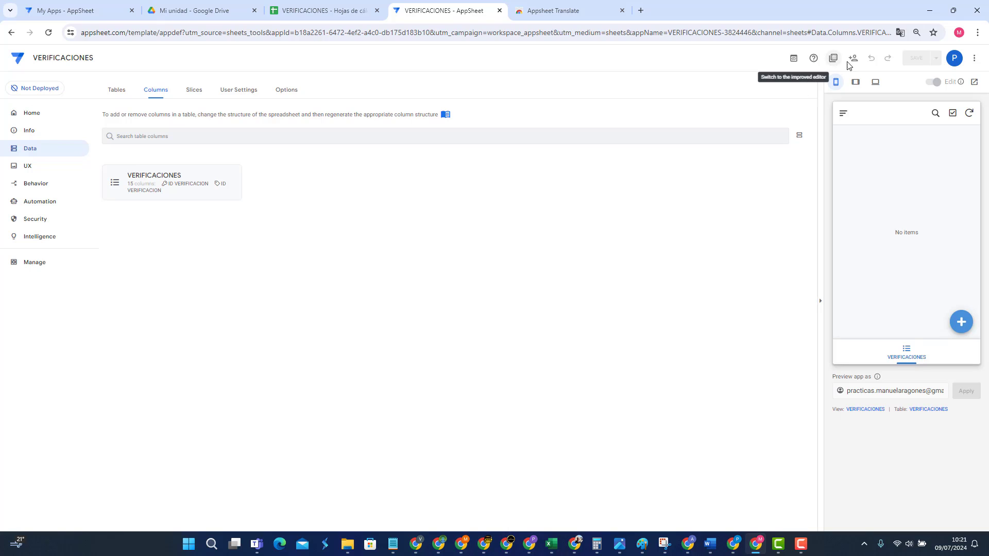
# Step: Toggle between legacy and improved editors, settle on improved, and go to the VERIFICACIONES spreadsheet
pyautogui.click(794, 60)
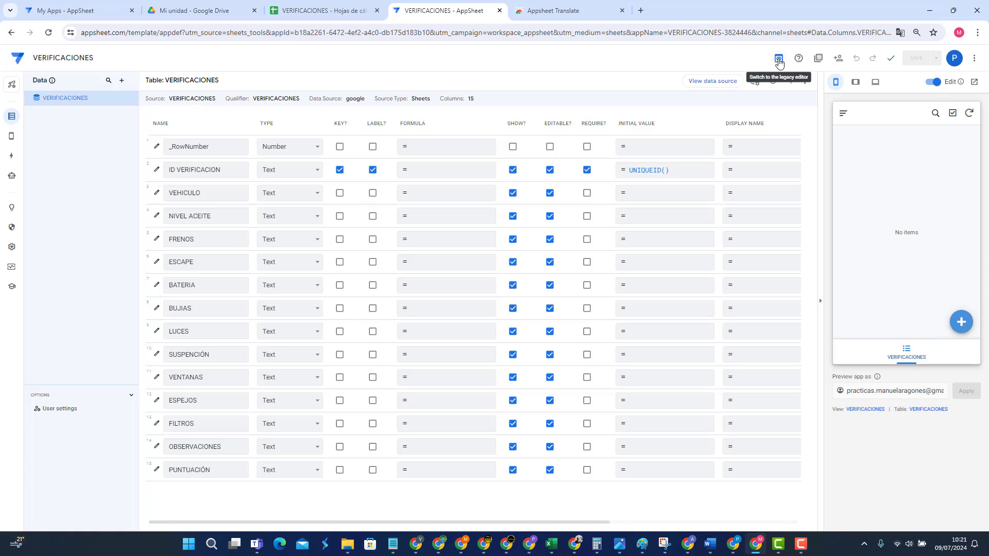
pyautogui.click(778, 60)
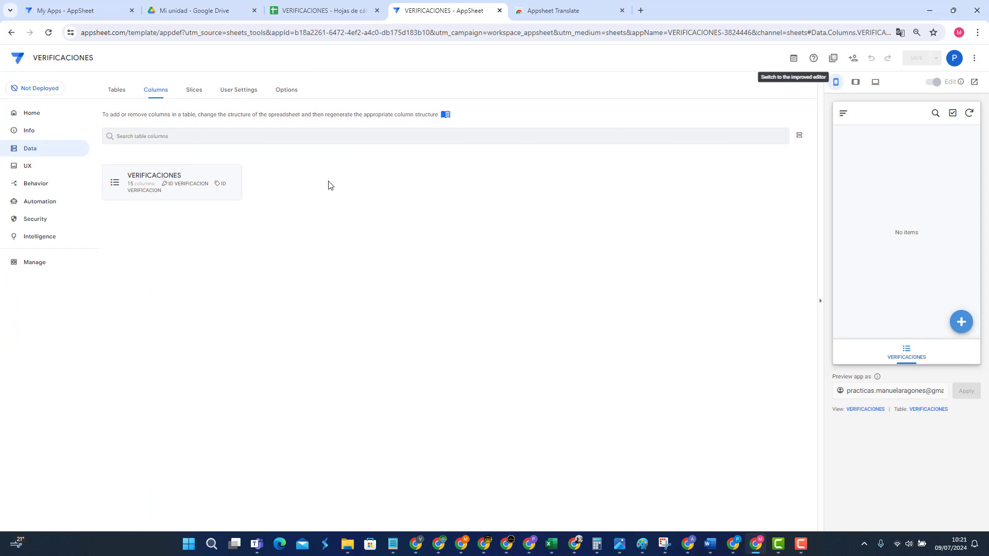
pyautogui.click(794, 62)
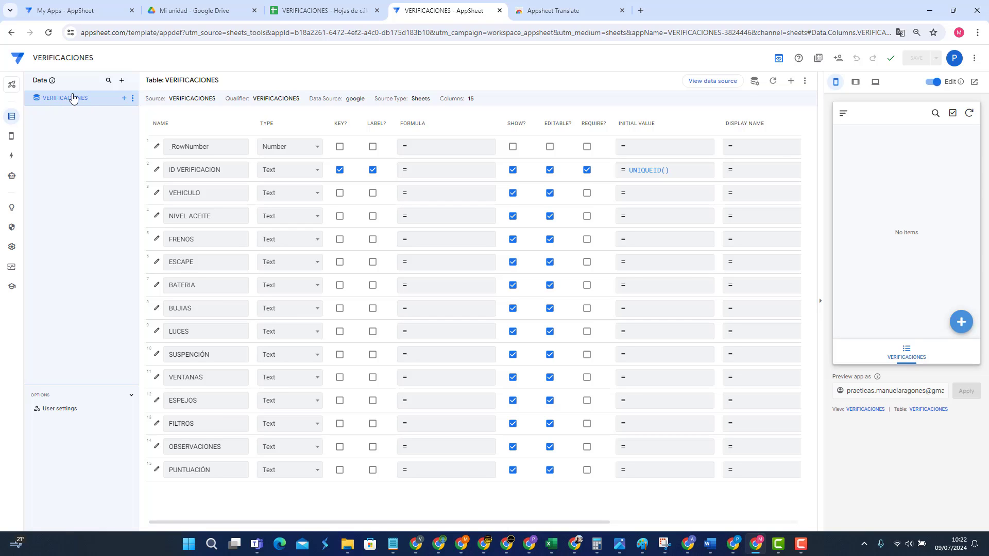
pyautogui.click(331, 11)
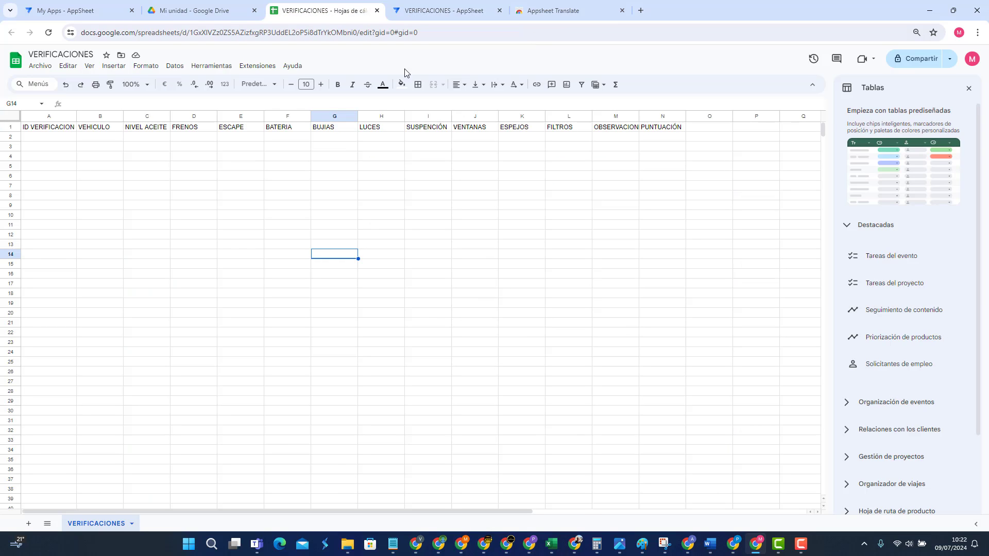
# Step: Check the sheet's Extensions > AppSheet menu, then switch back to the VERIFICACIONES app editor
pyautogui.click(256, 66)
pyautogui.moveTo(287, 133)
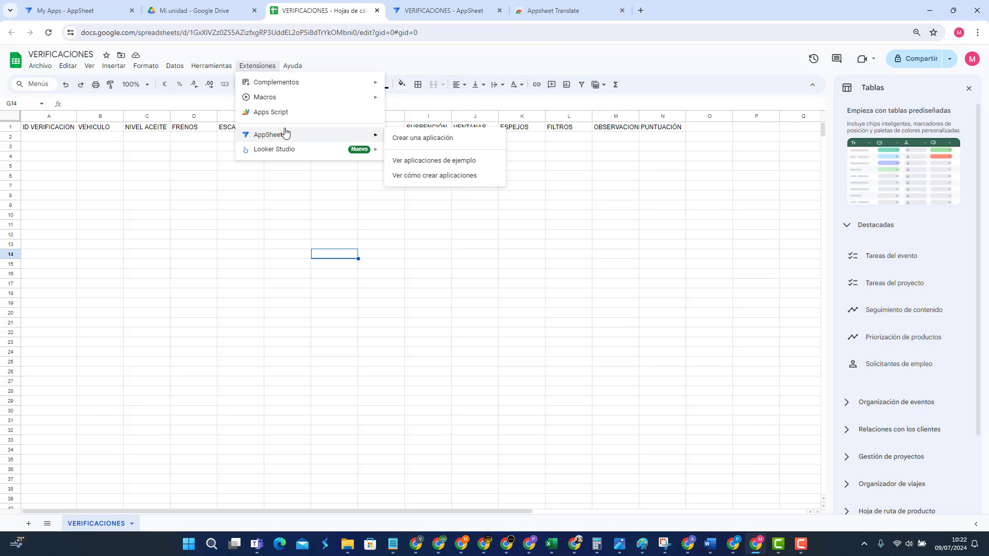
pyautogui.click(263, 216)
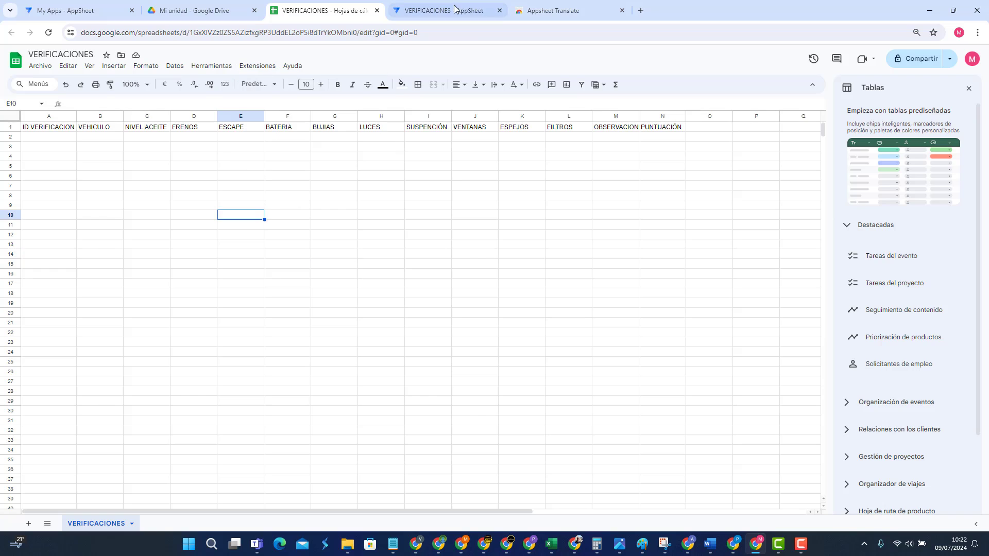
pyautogui.click(453, 10)
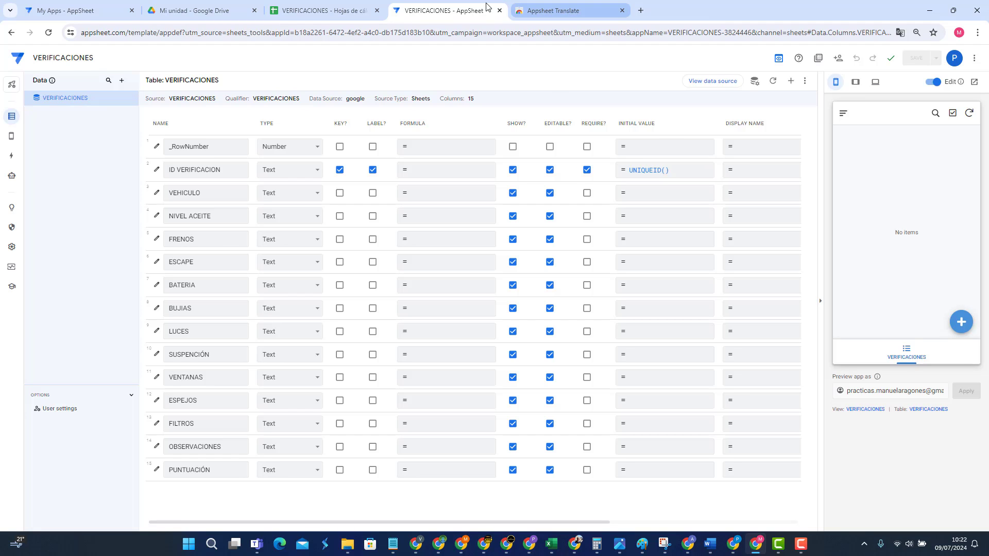
pyautogui.click(320, 15)
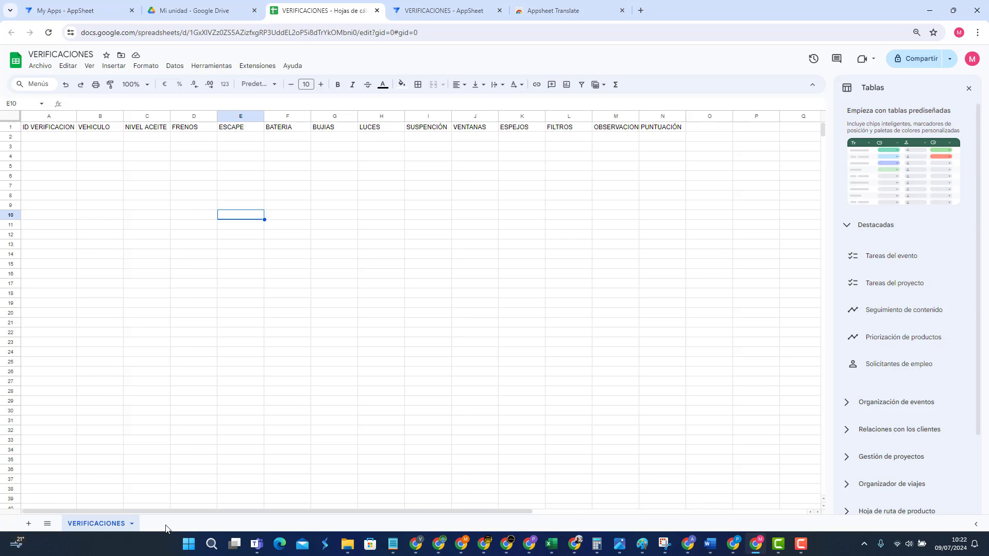
pyautogui.click(448, 11)
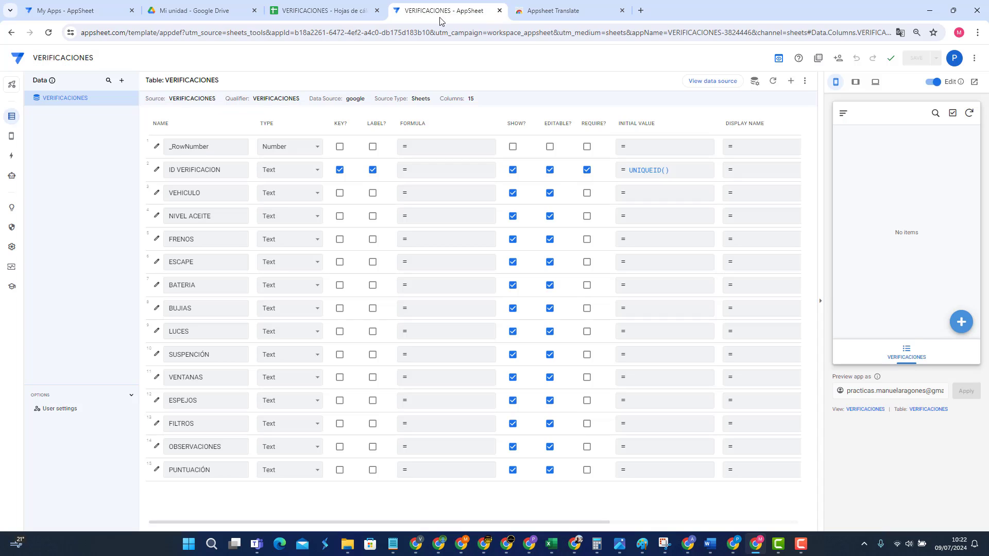
# Step: Open and cancel the Add data dialog, then go to the Views page
pyautogui.click(120, 82)
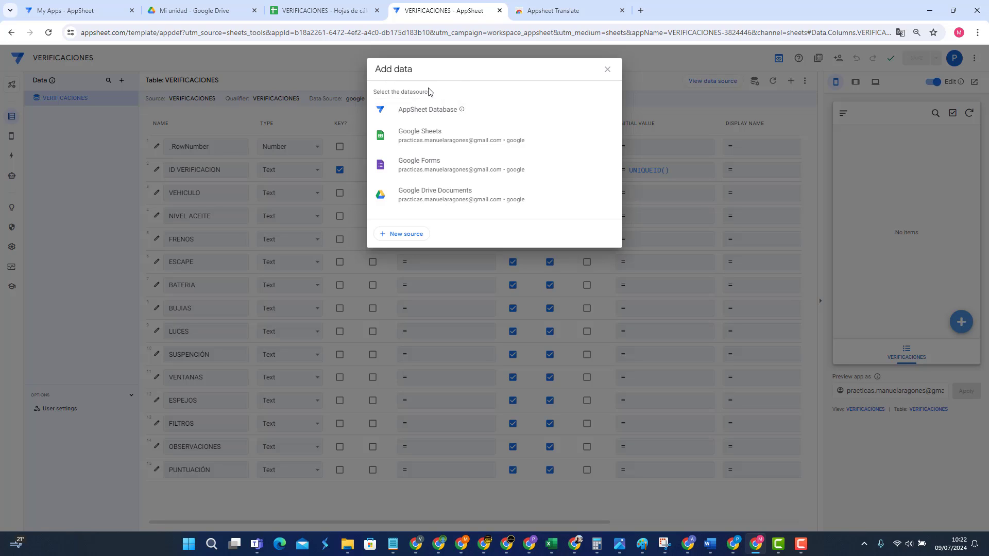
pyautogui.click(607, 69)
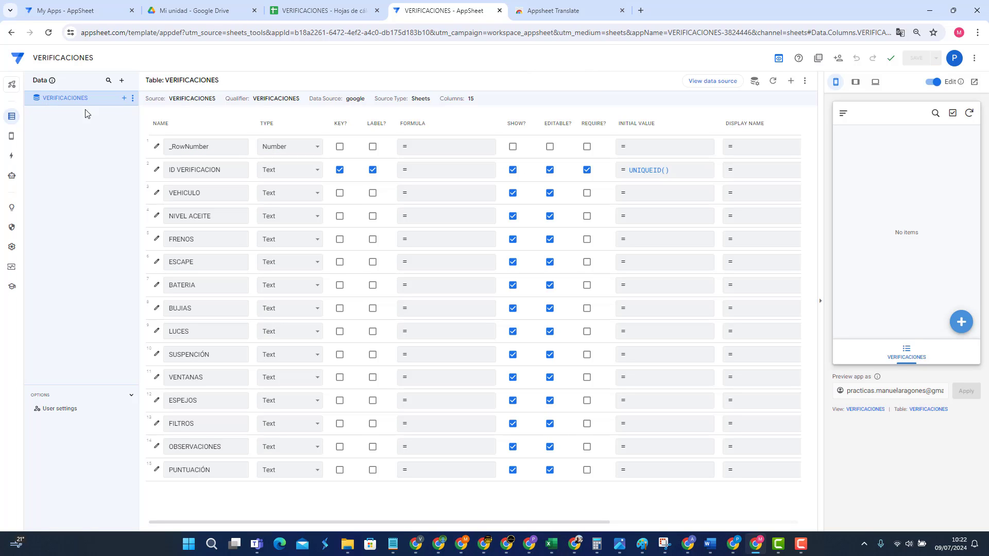
pyautogui.click(11, 138)
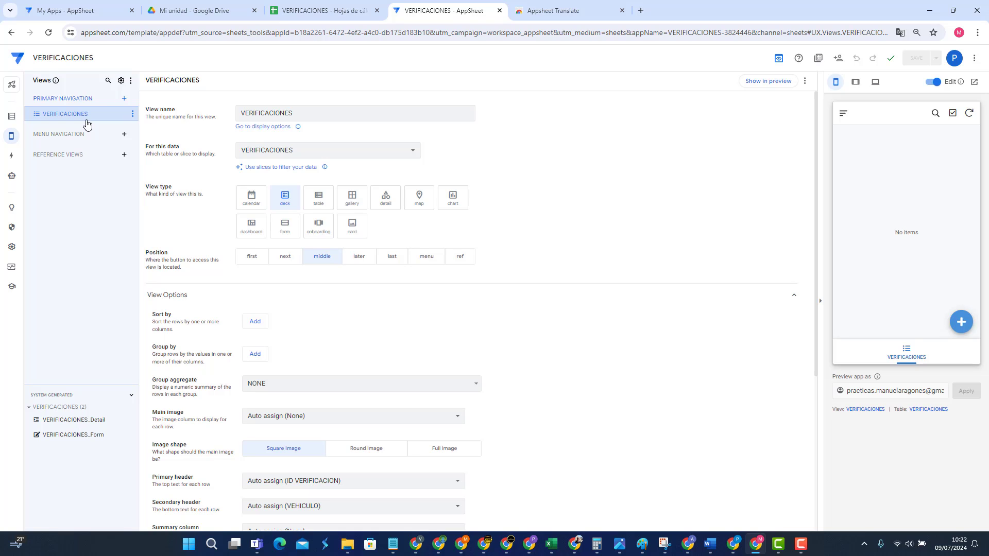
pyautogui.click(10, 122)
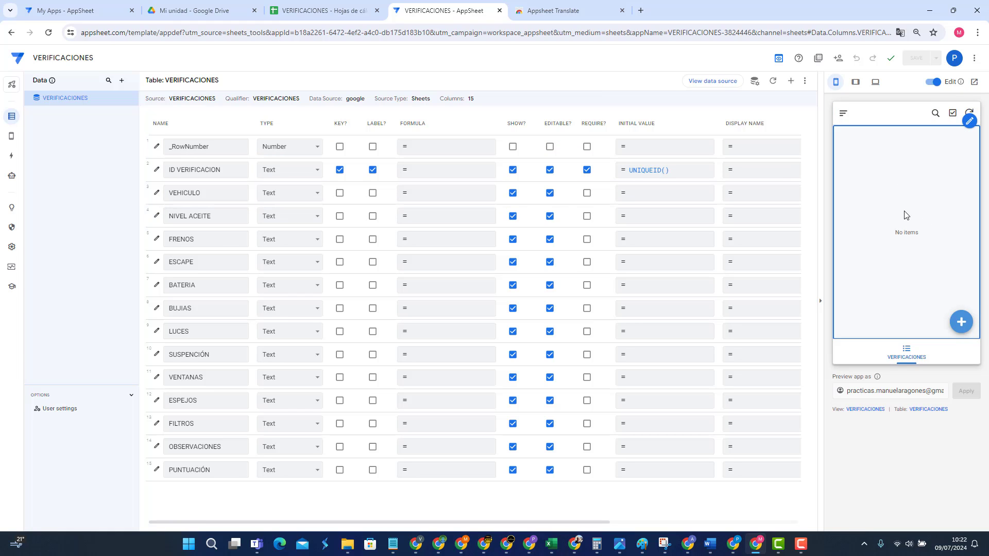
pyautogui.click(13, 137)
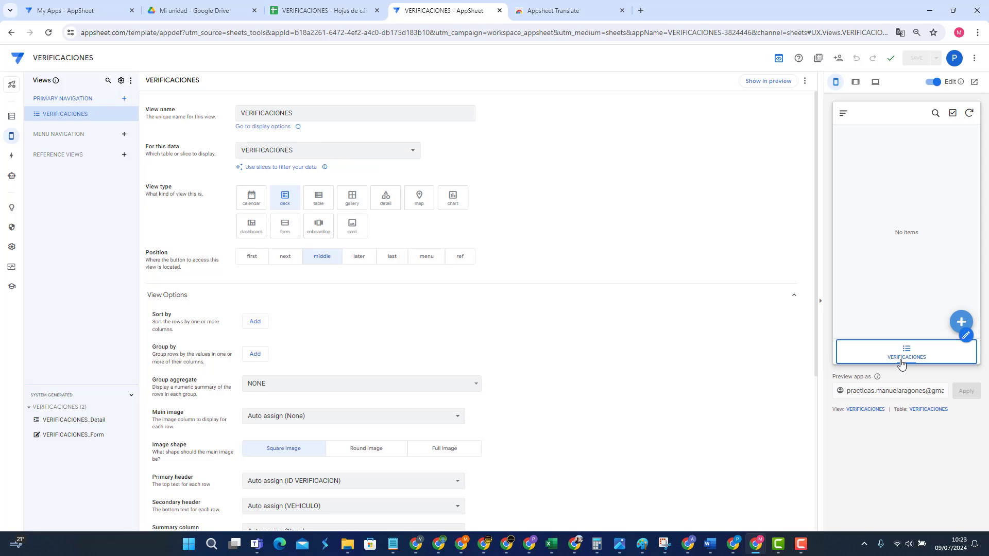
# Step: Delete the VERIFICACIONES view, then undo the deletion
pyautogui.click(131, 114)
pyautogui.click(146, 181)
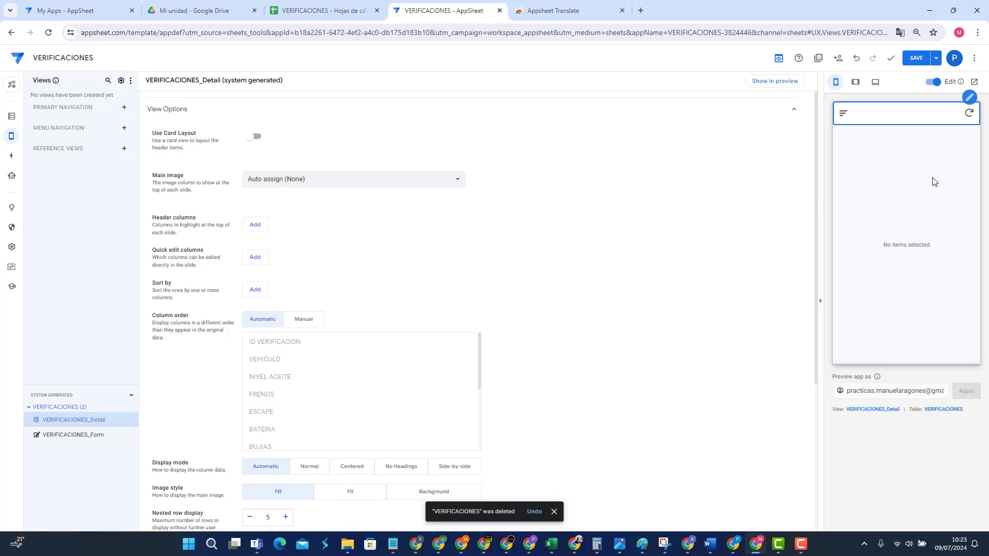
pyautogui.click(855, 59)
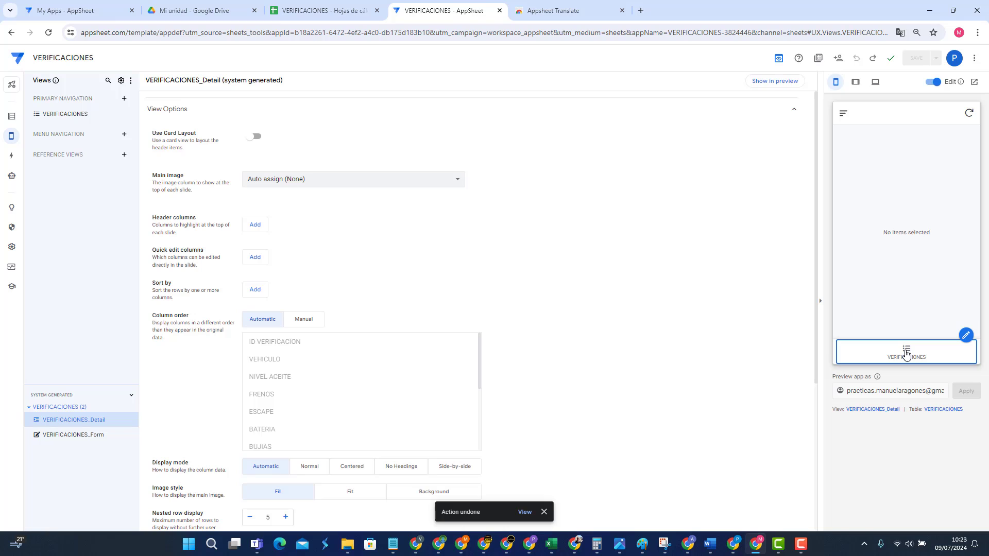
pyautogui.click(906, 356)
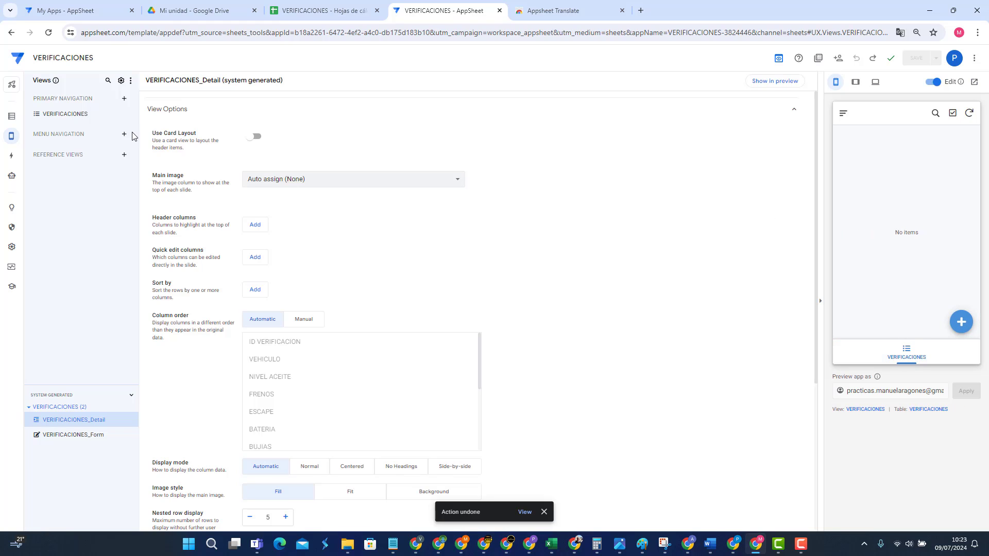
# Step: Open the VERIFICACIONES deck view's settings and scroll through them
pyautogui.click(11, 117)
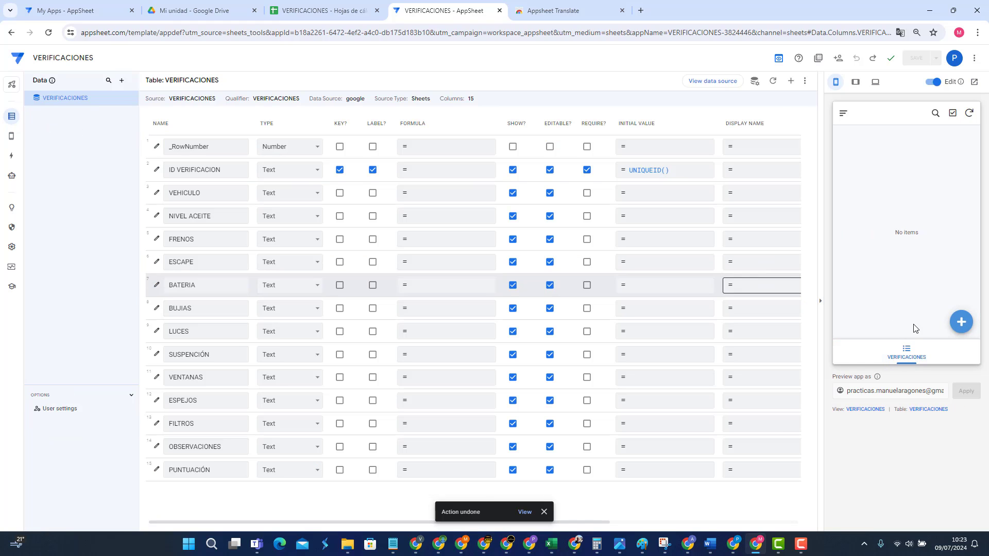
pyautogui.click(11, 140)
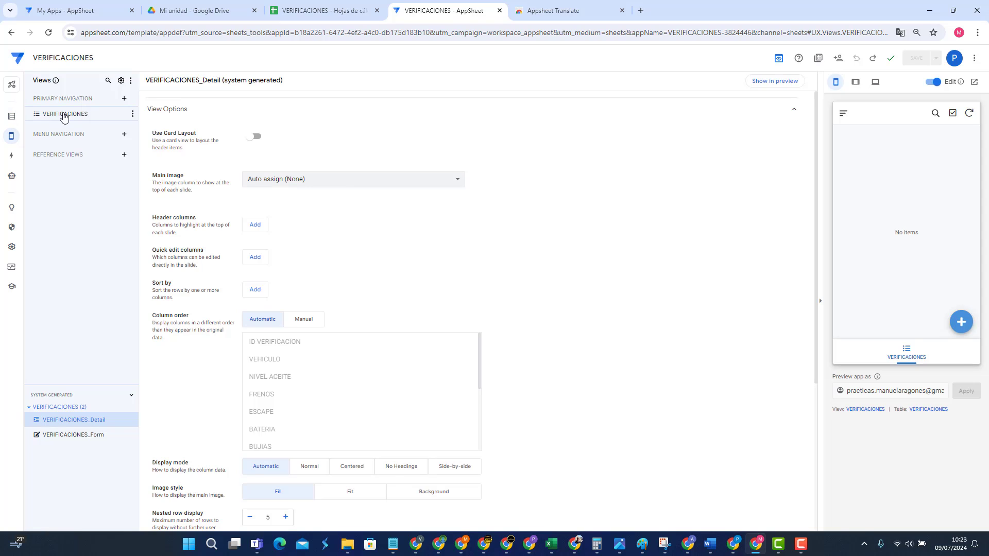
pyautogui.click(64, 117)
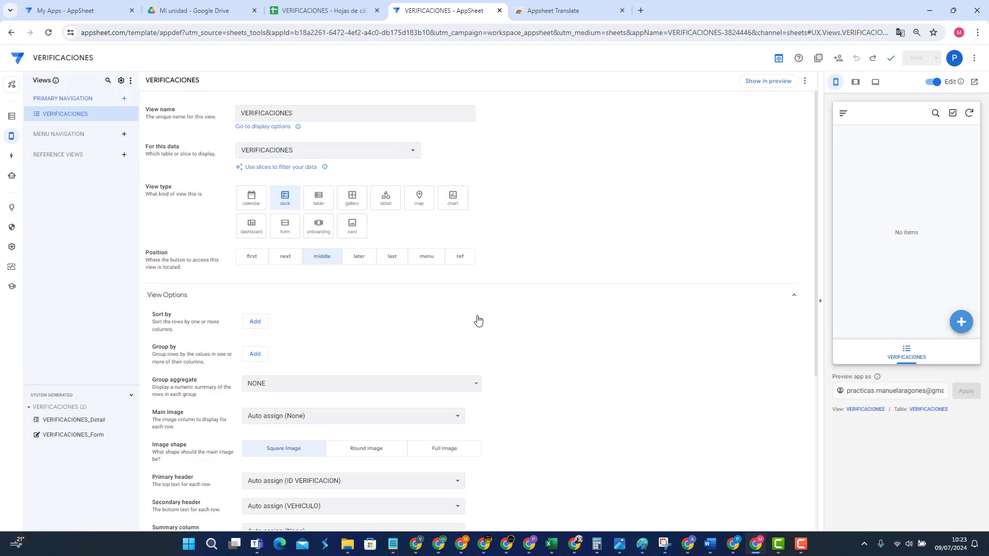
pyautogui.scroll(-3, 489, 338)
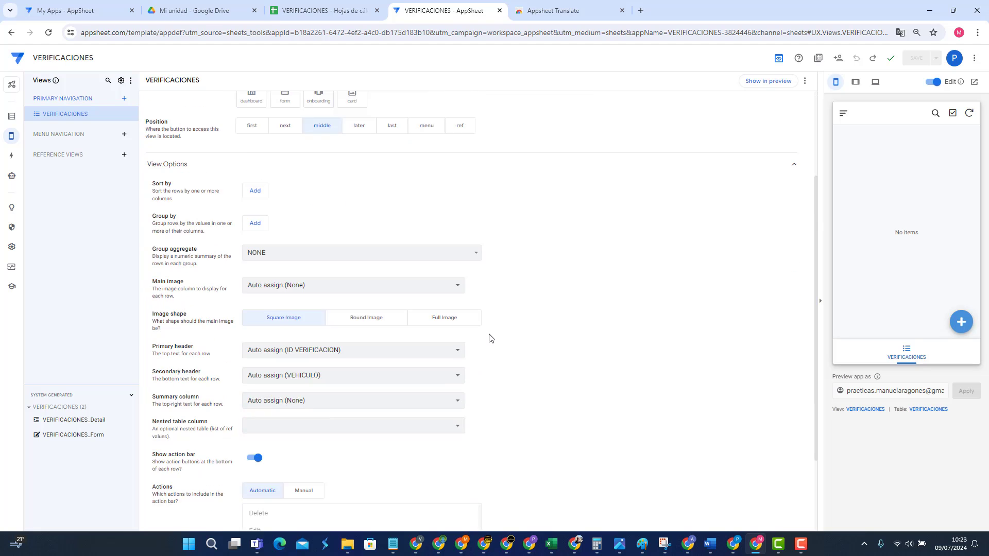
pyautogui.scroll(-2, 489, 339)
pyautogui.scroll(5, 484, 338)
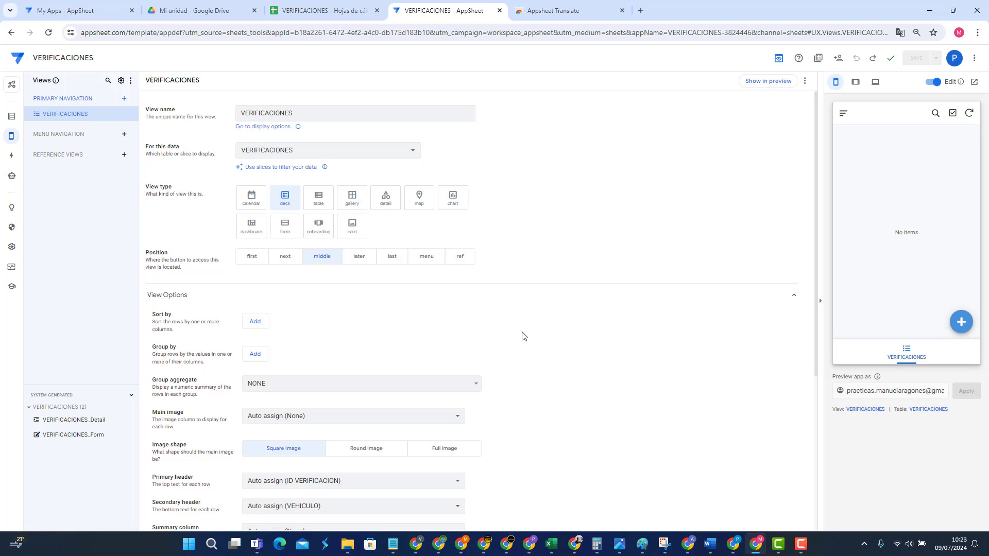
pyautogui.click(12, 117)
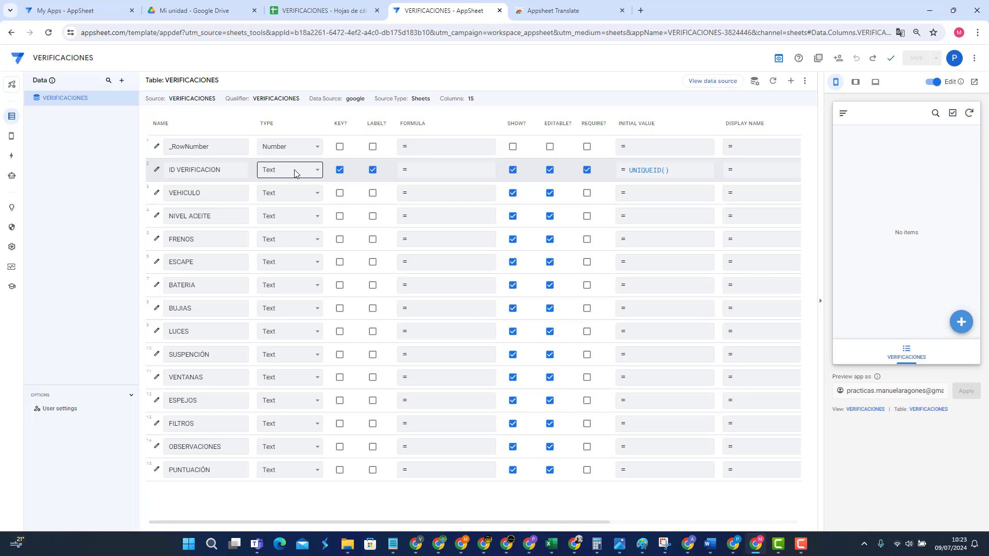
pyautogui.click(226, 170)
pyautogui.moveTo(227, 171); pyautogui.dragTo(167, 170)
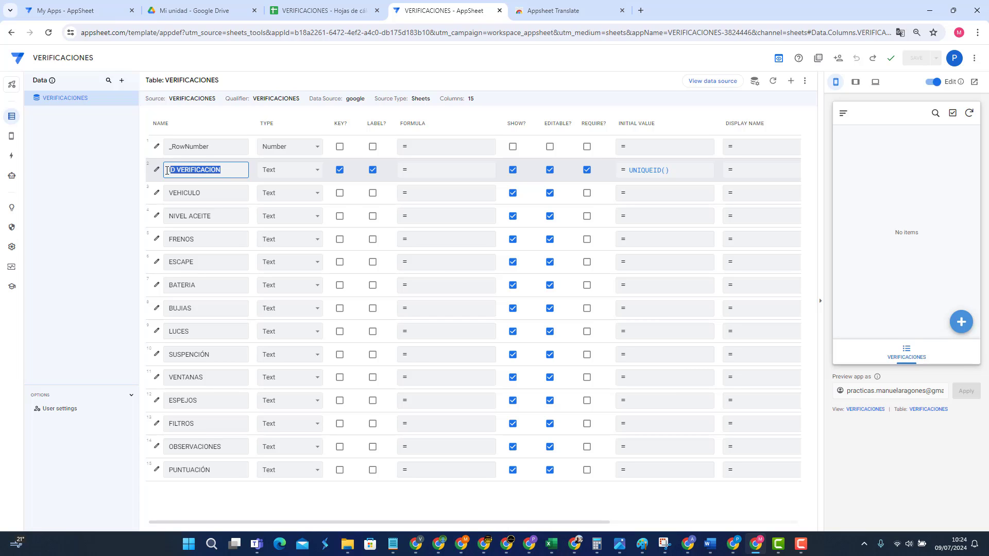
pyautogui.click(281, 172)
pyautogui.scroll(3, 291, 245)
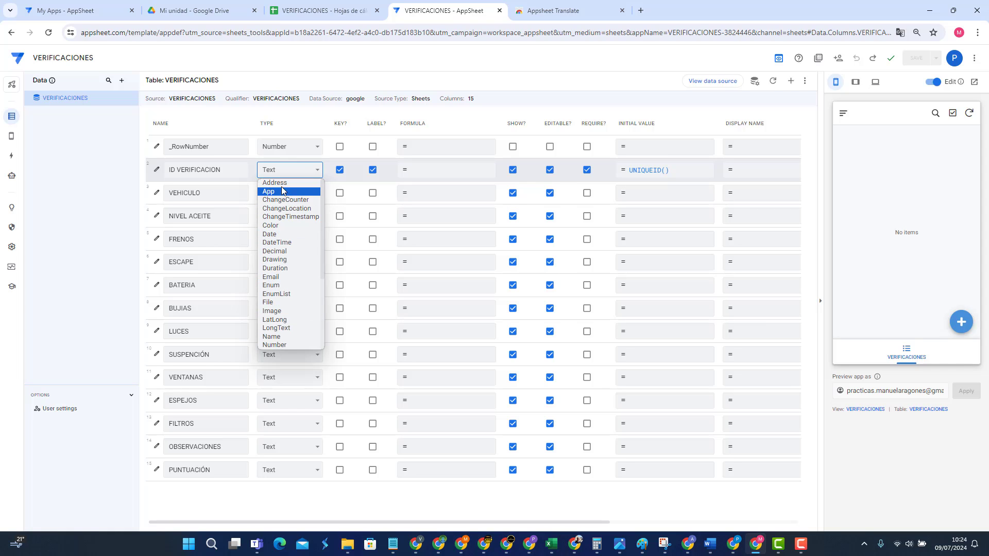
pyautogui.scroll(-3, 282, 289)
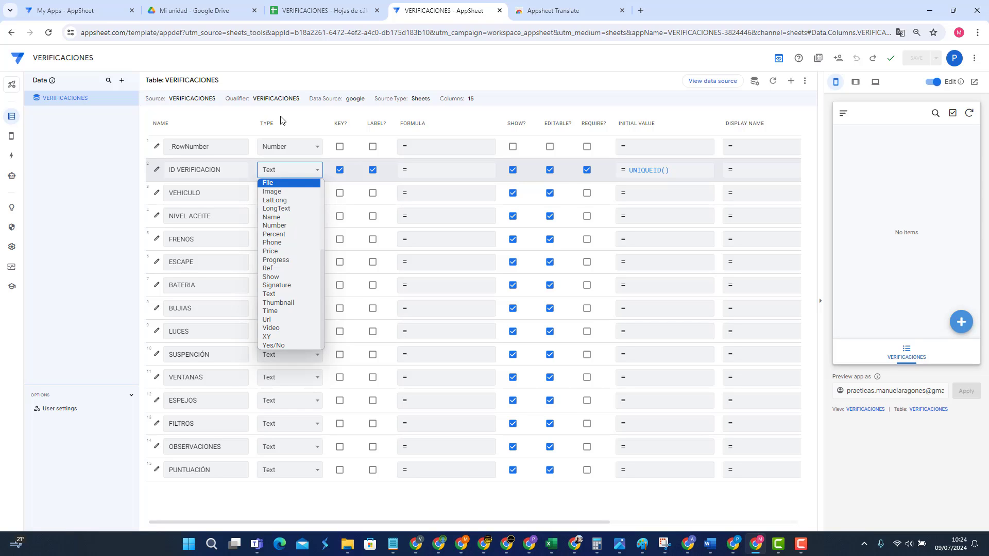
pyautogui.click(308, 84)
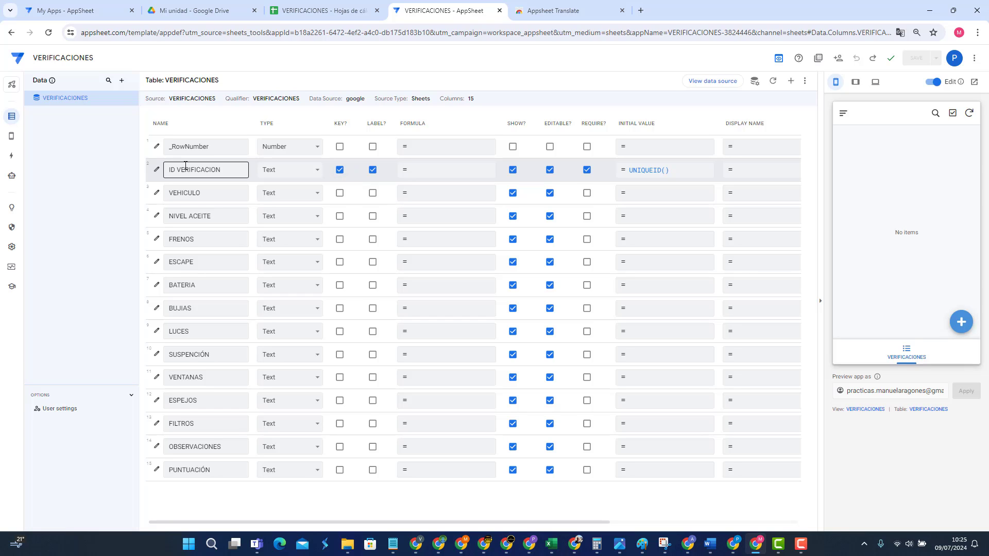
# Step: Tick LABEL? on the VEHICULO column so it replaces ID VERIFICACION as the label
pyautogui.click(223, 171)
pyautogui.click(211, 193)
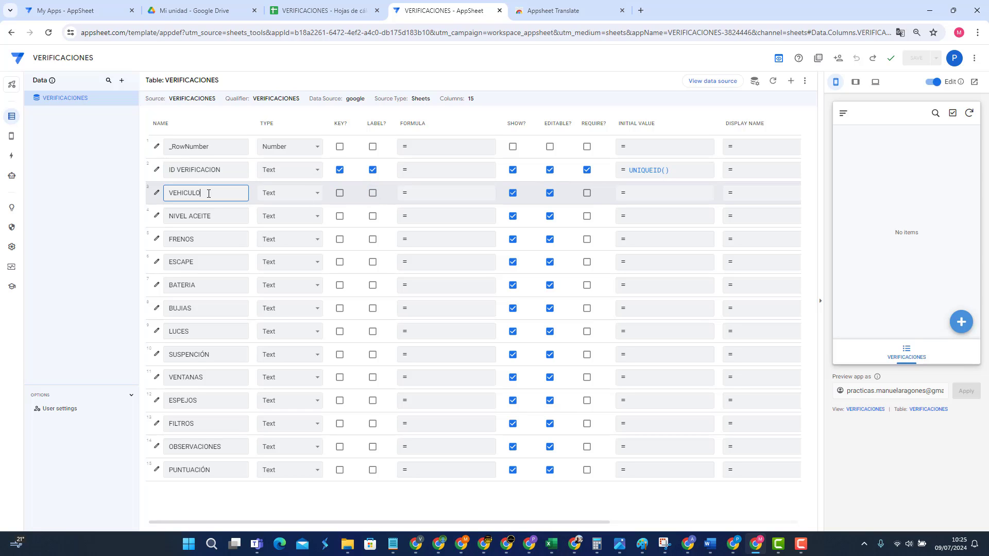
pyautogui.click(374, 194)
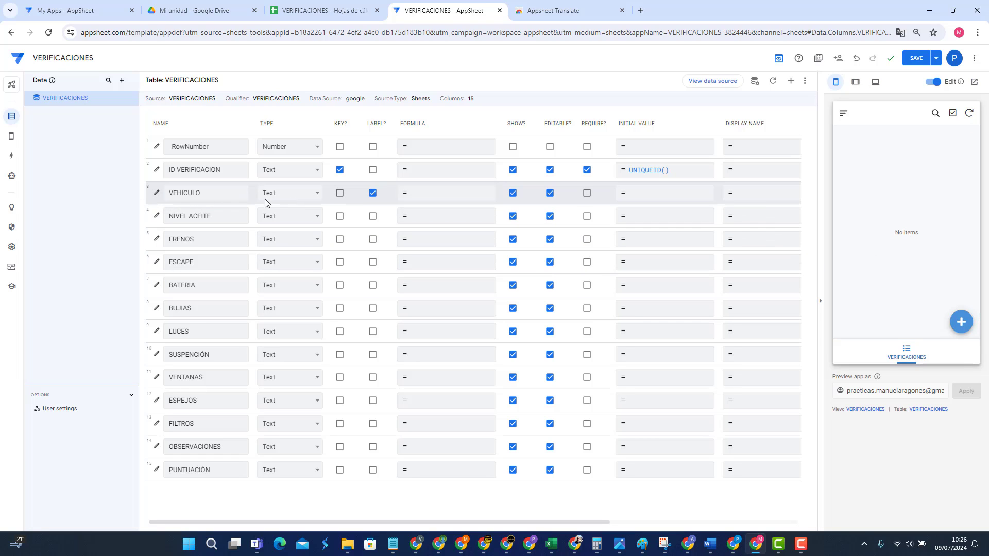
pyautogui.moveTo(226, 170); pyautogui.dragTo(168, 170)
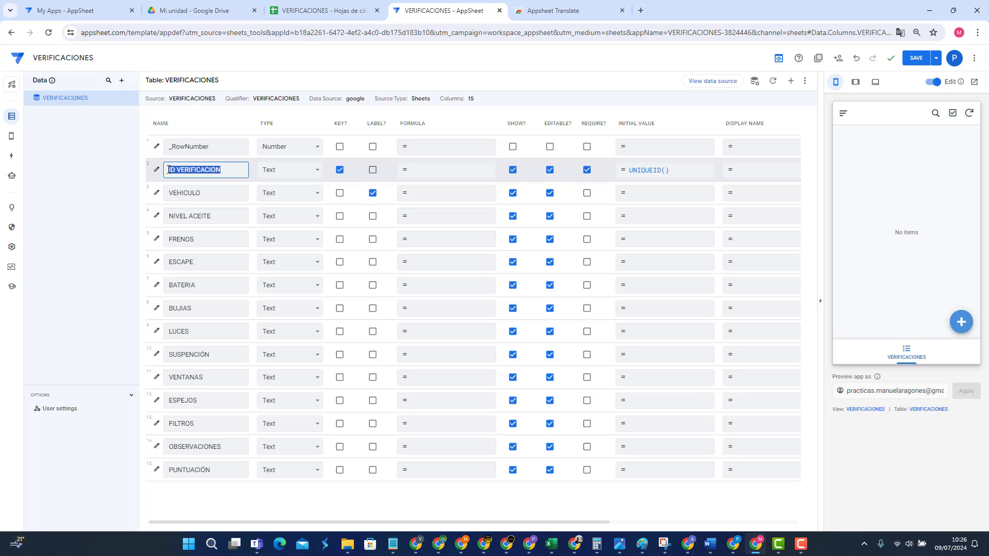
pyautogui.click(231, 171)
pyautogui.click(226, 196)
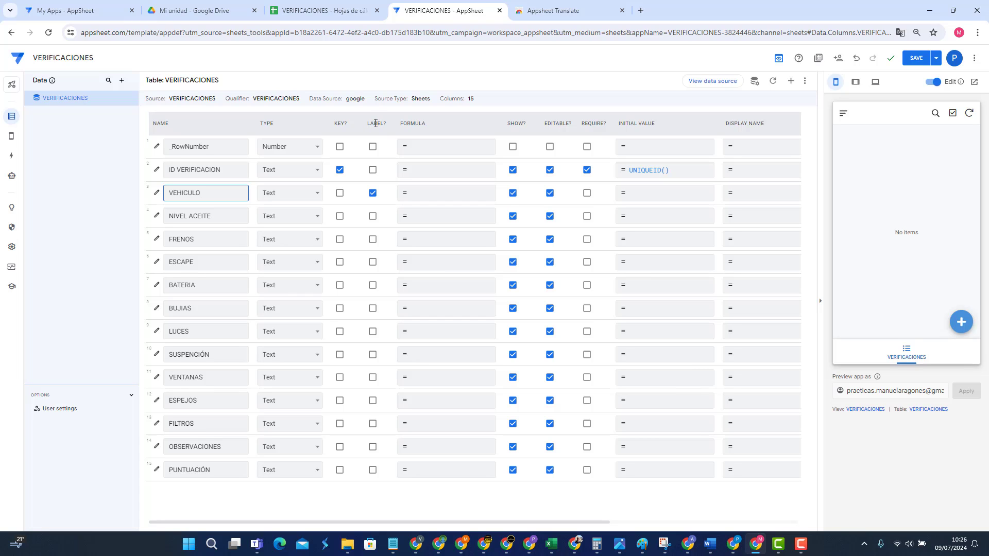
pyautogui.click(373, 193)
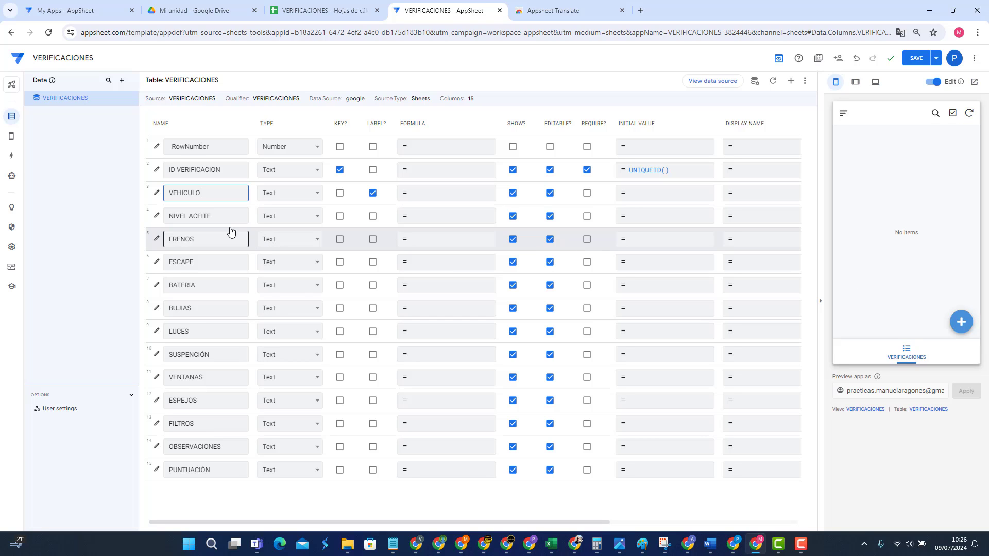
pyautogui.click(227, 171)
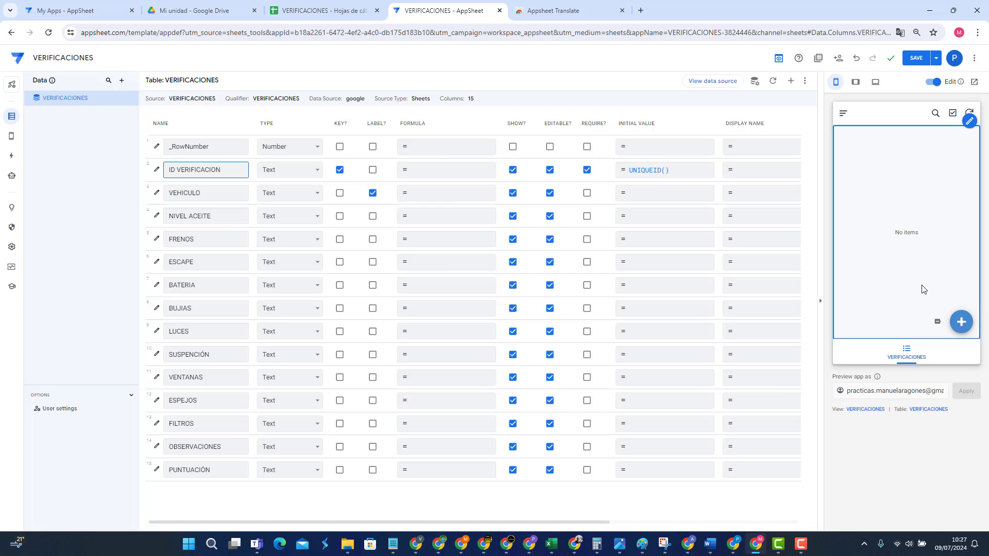
# Step: Start a new VERIFICACIONES record in the preview and select its generated ID value
pyautogui.click(962, 323)
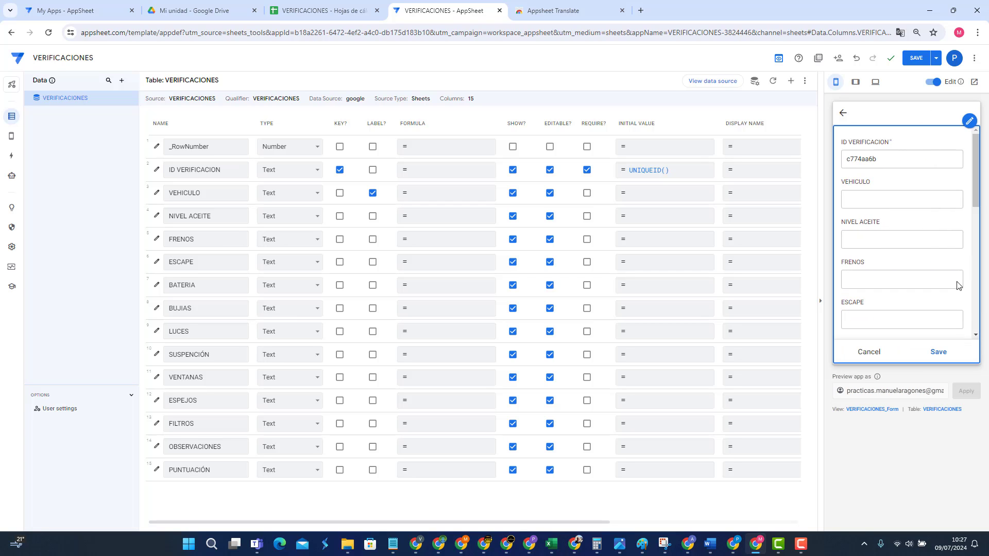
pyautogui.doubleClick(879, 160)
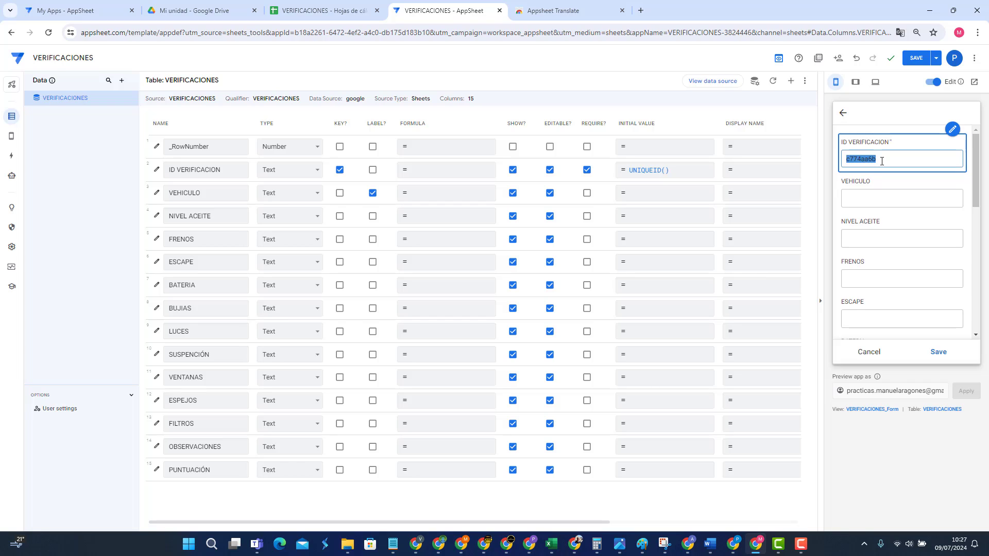
pyautogui.click(881, 162)
pyautogui.moveTo(846, 159); pyautogui.dragTo(881, 160)
pyautogui.click(884, 194)
# Step: Check the auto-generated ID VERIFICACION value, moving between it and the empty VEHICULO field
pyautogui.doubleClick(887, 161)
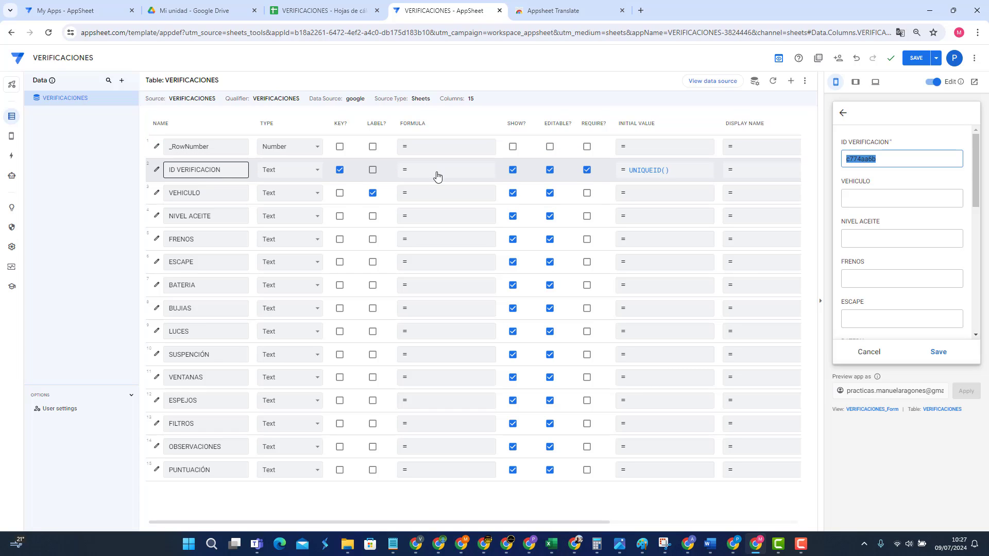
pyautogui.click(880, 160)
pyautogui.doubleClick(879, 160)
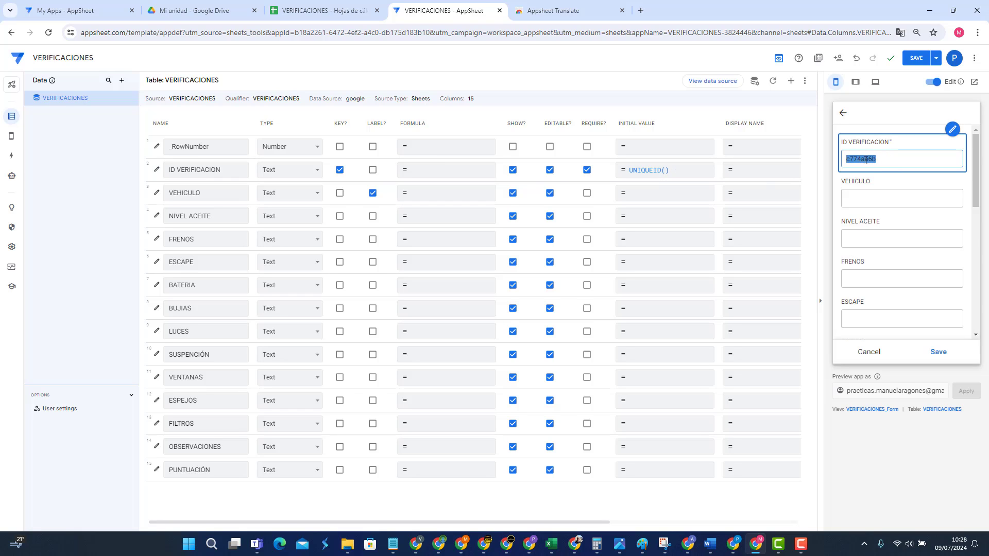
pyautogui.click(855, 159)
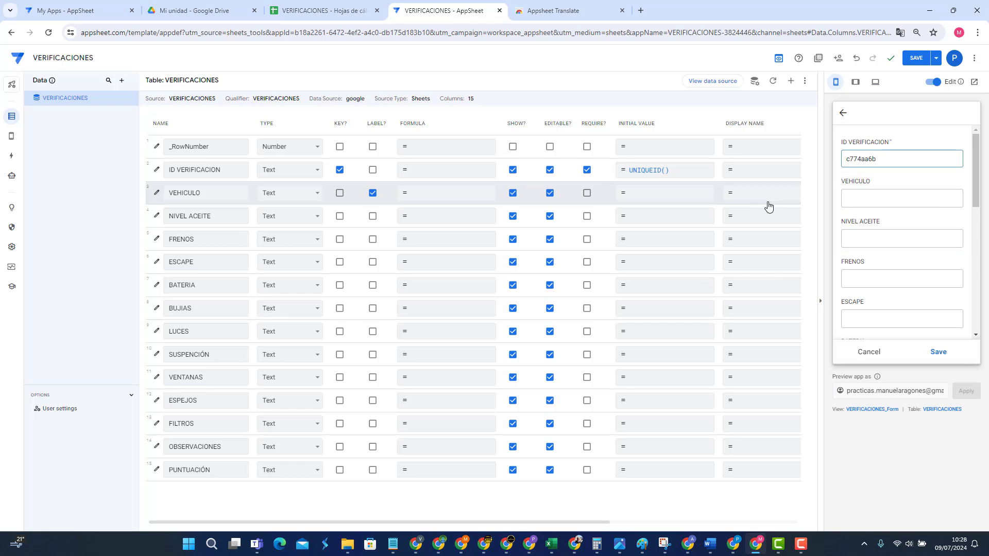
pyautogui.click(882, 163)
pyautogui.click(879, 200)
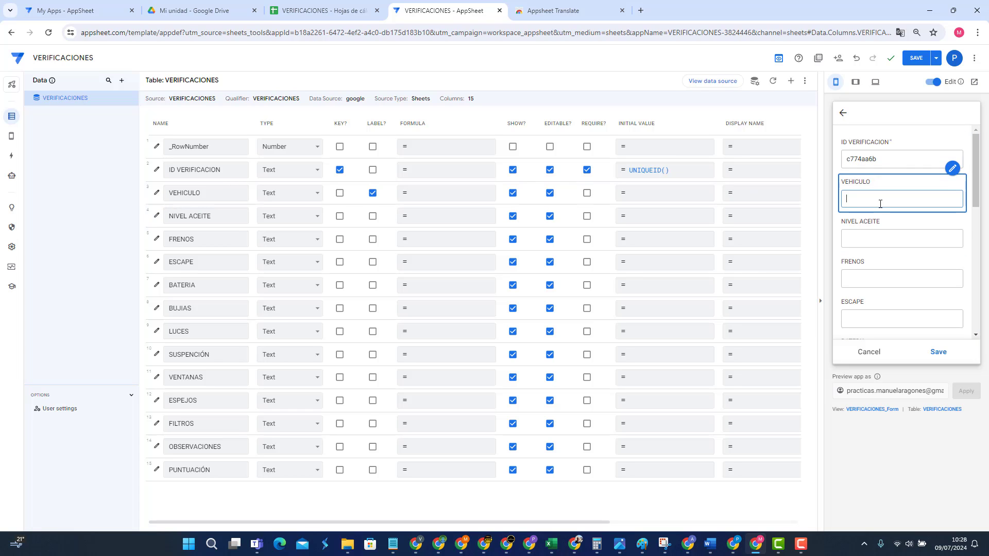
pyautogui.click(890, 164)
pyautogui.click(888, 198)
# Step: Enter 445533FGH as the VEHICULO in the preview form
pyautogui.click(906, 159)
pyautogui.doubleClick(905, 159)
pyautogui.click(905, 160)
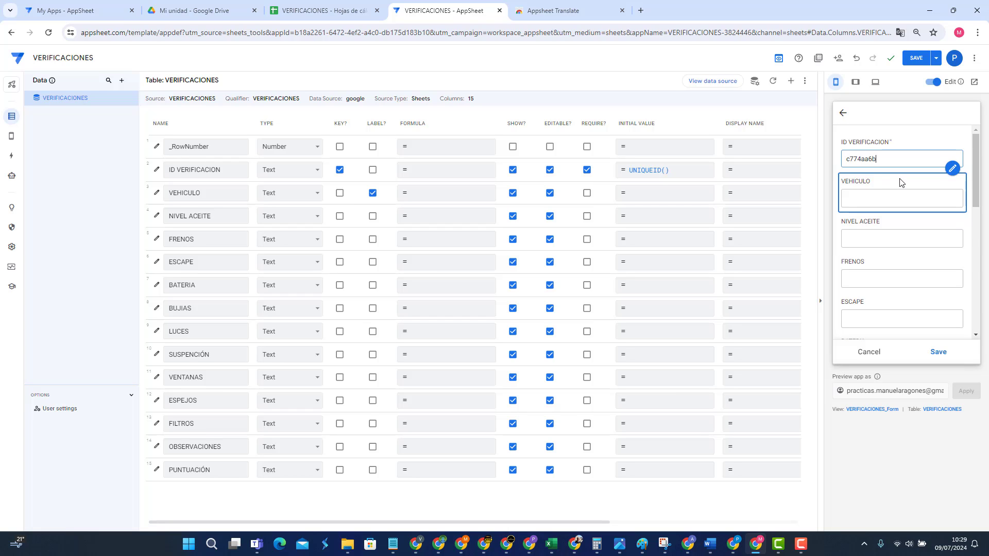
pyautogui.click(895, 194)
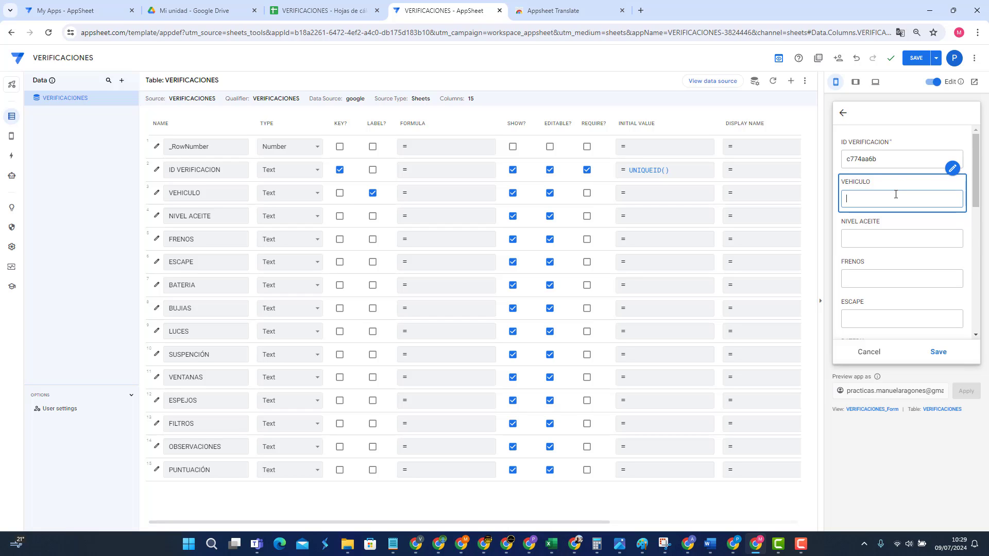
pyautogui.write('445533FGH')
# Step: Step through the NIVEL ACEITE, FRENOS, ESCAPE and BATERIA fields, leaving them empty
pyautogui.click(891, 240)
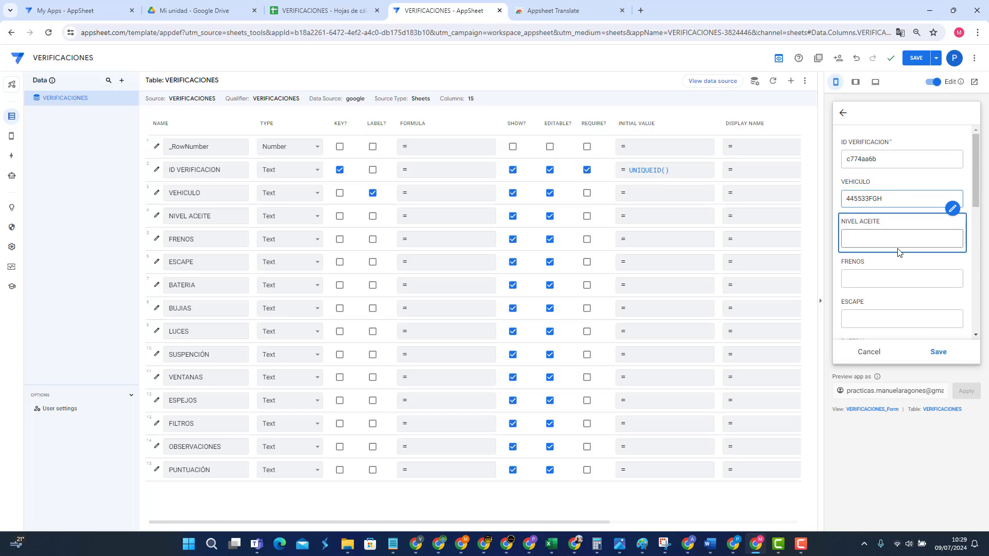
pyautogui.click(899, 196)
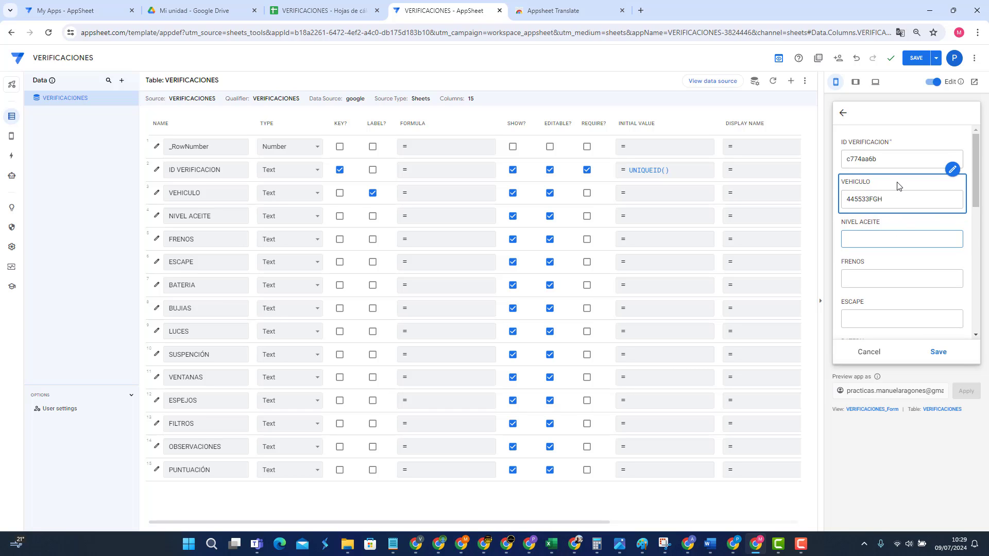
pyautogui.click(885, 238)
pyautogui.click(868, 270)
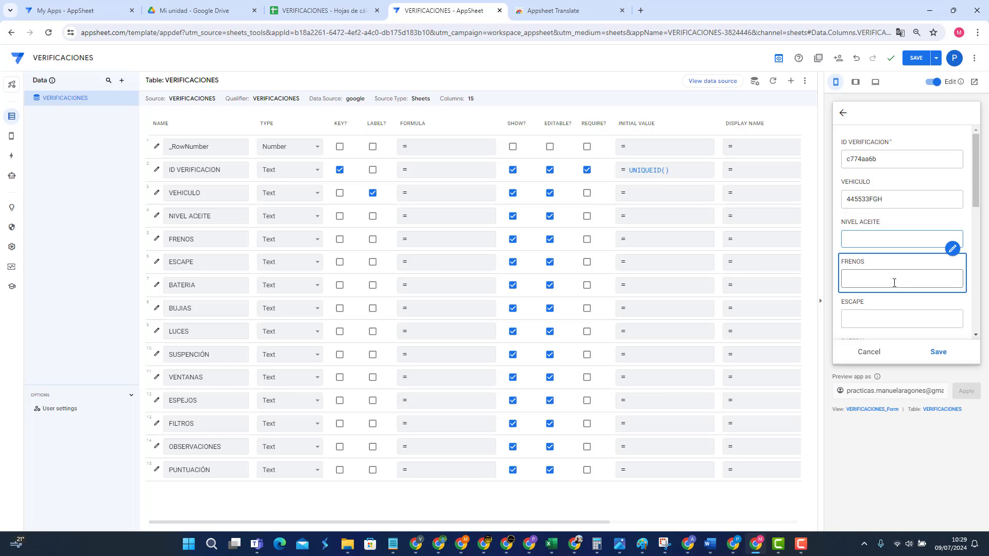
pyautogui.click(876, 235)
pyautogui.click(878, 278)
pyautogui.click(873, 313)
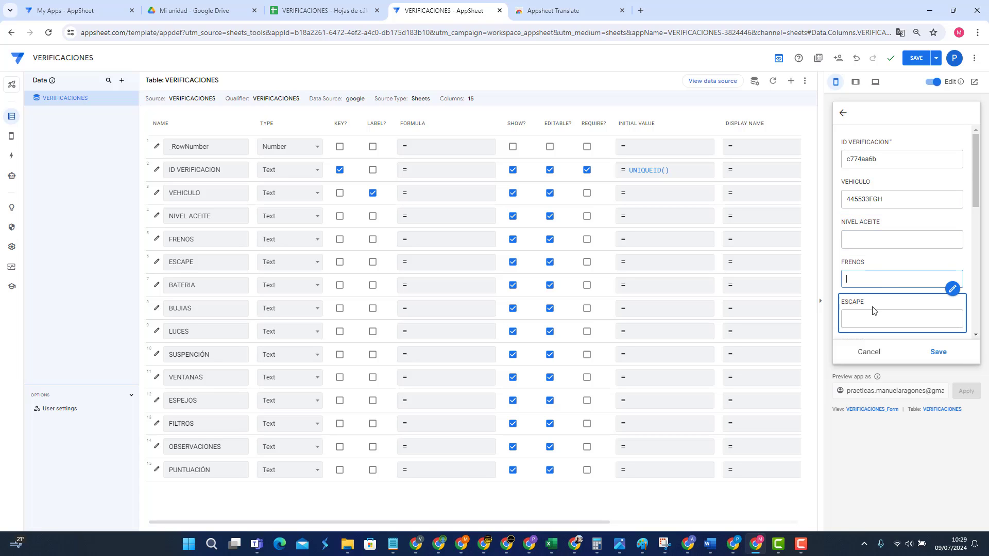
pyautogui.click(885, 277)
pyautogui.scroll(-2, 885, 274)
pyautogui.click(885, 274)
pyautogui.click(879, 251)
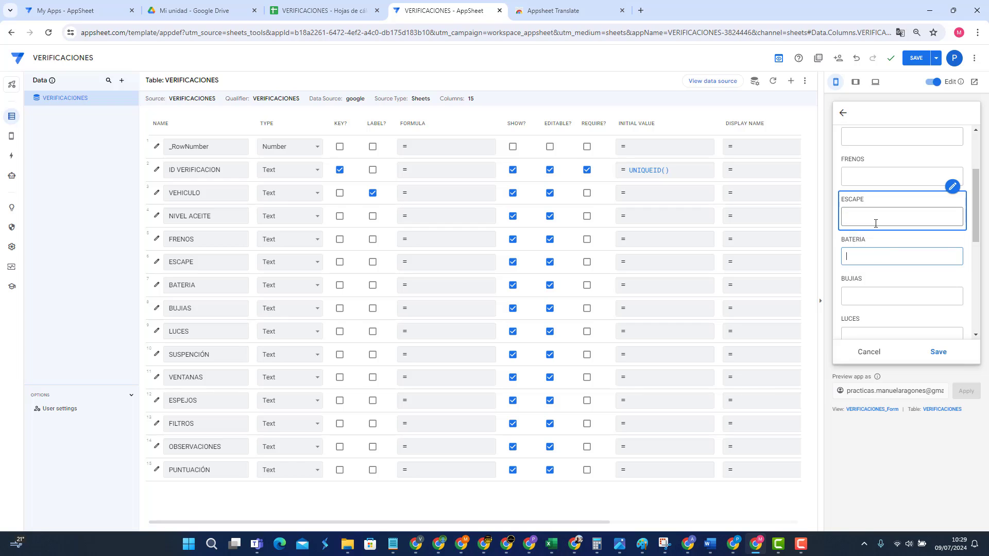
pyautogui.click(875, 248)
pyautogui.click(875, 225)
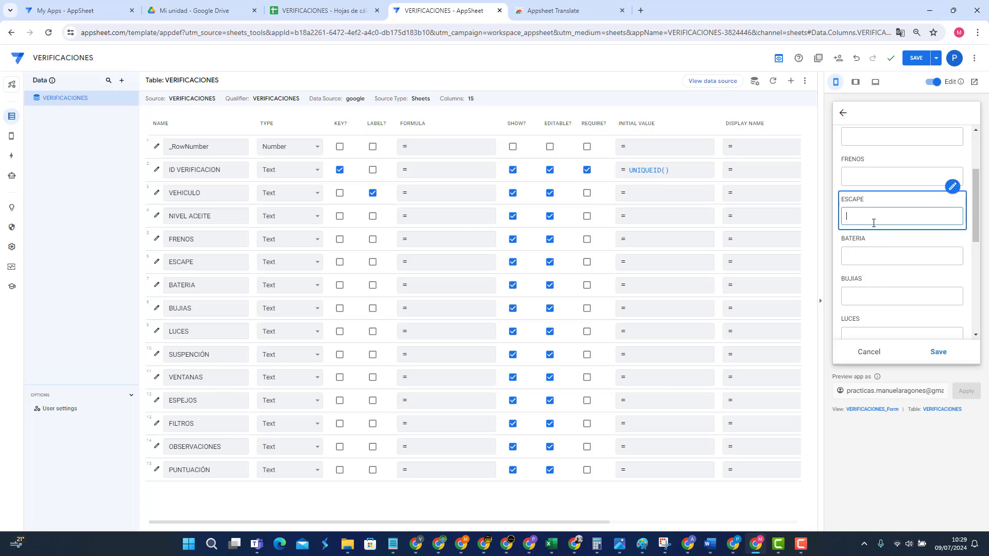
pyautogui.click(872, 255)
pyautogui.click(862, 221)
pyautogui.click(861, 251)
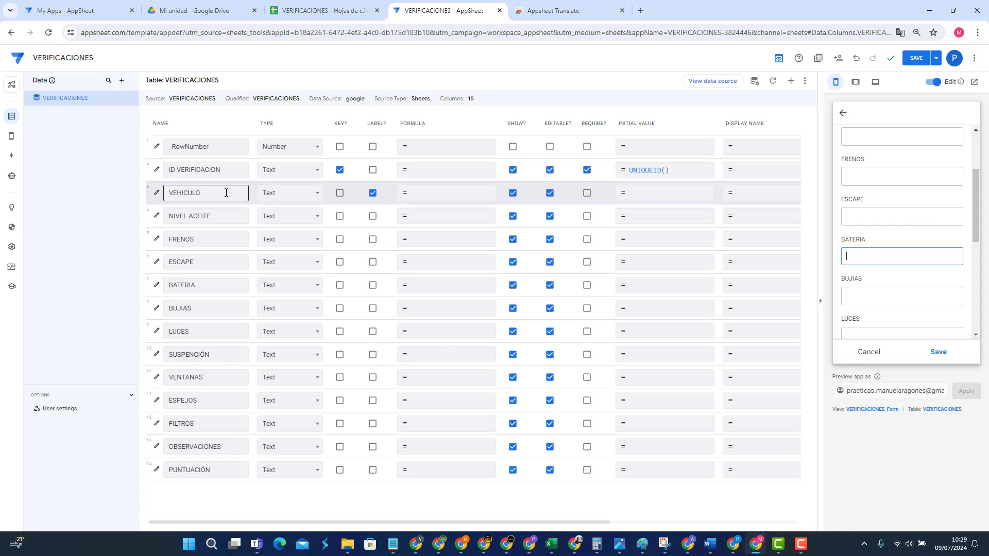
# Step: Make NIVEL ACEITE, FRENOS, ESCAPE and BATERIA Yes/No columns
pyautogui.click(280, 215)
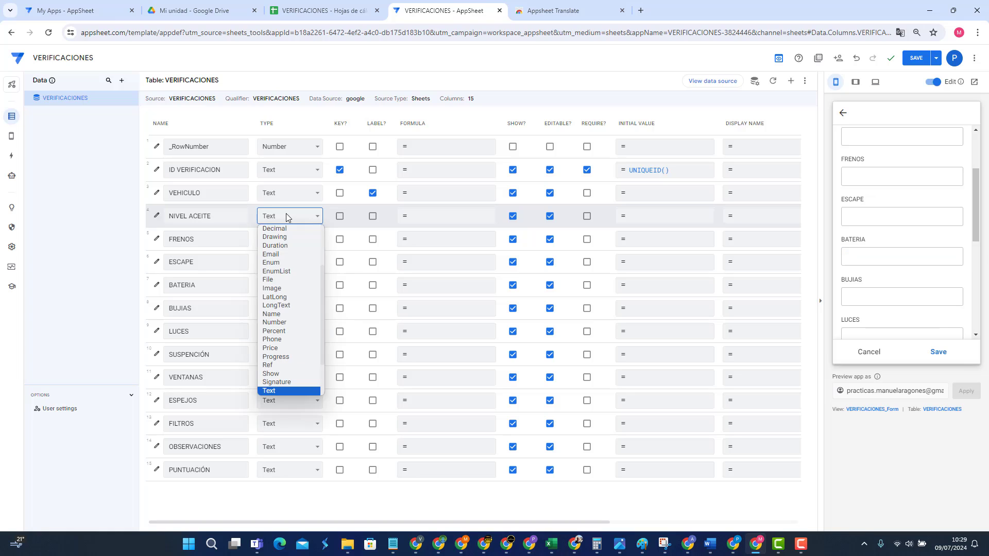
pyautogui.scroll(-2, 295, 357)
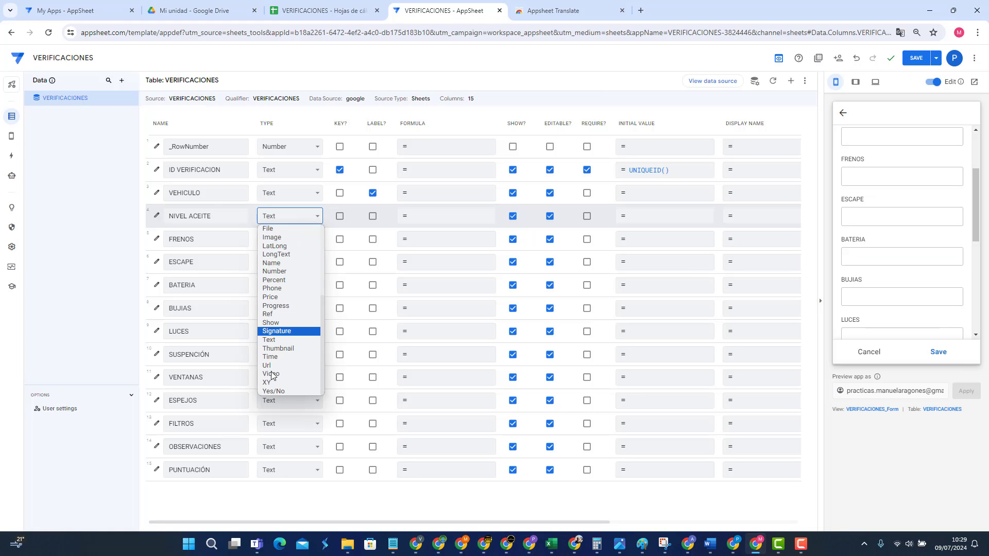
pyautogui.click(281, 391)
pyautogui.click(287, 240)
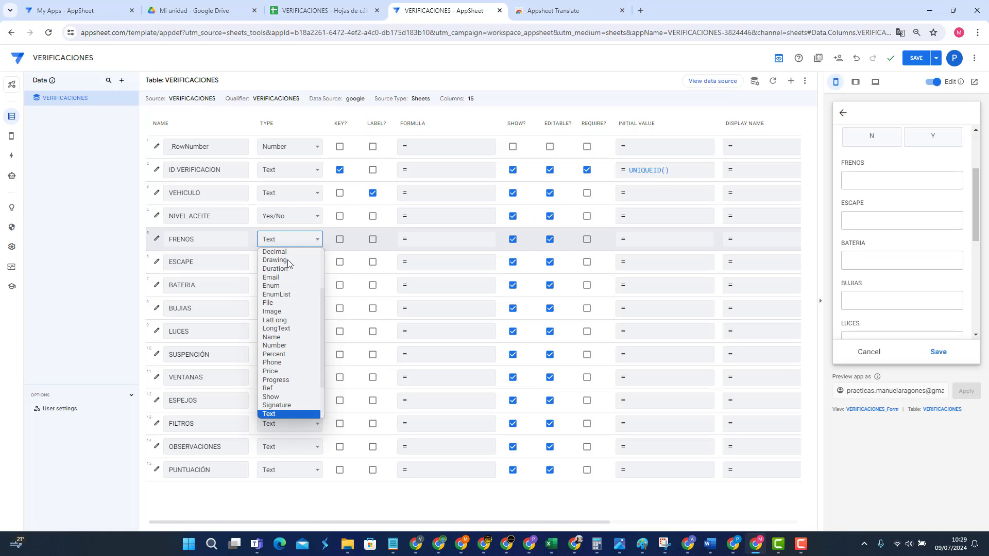
pyautogui.scroll(-3, 287, 335)
pyautogui.click(277, 415)
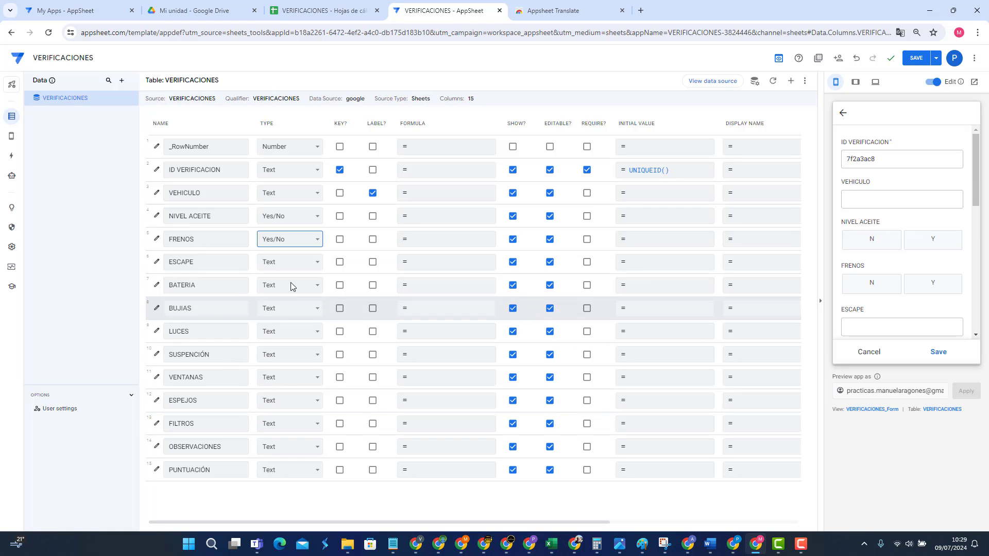
pyautogui.click(292, 263)
pyautogui.scroll(-3, 278, 402)
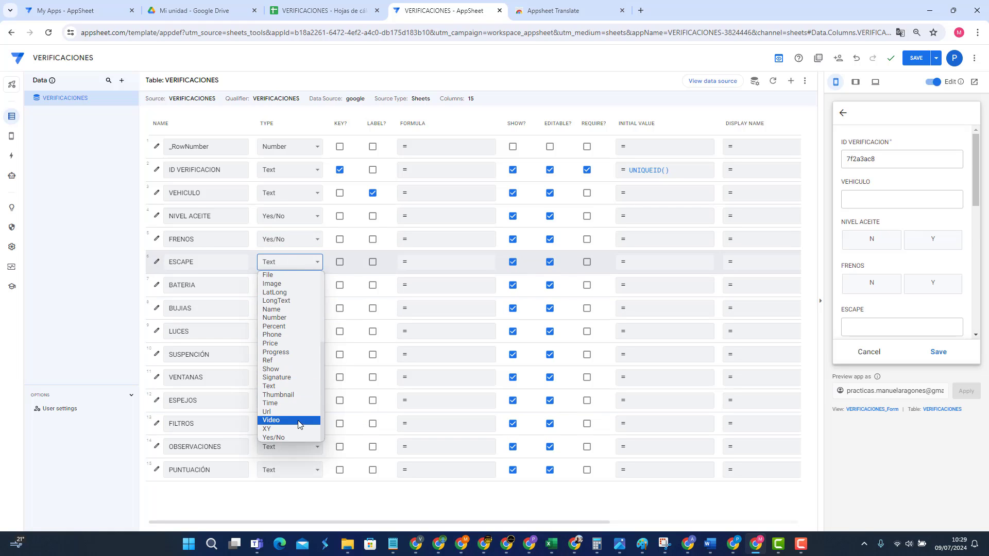
pyautogui.click(278, 436)
pyautogui.click(301, 286)
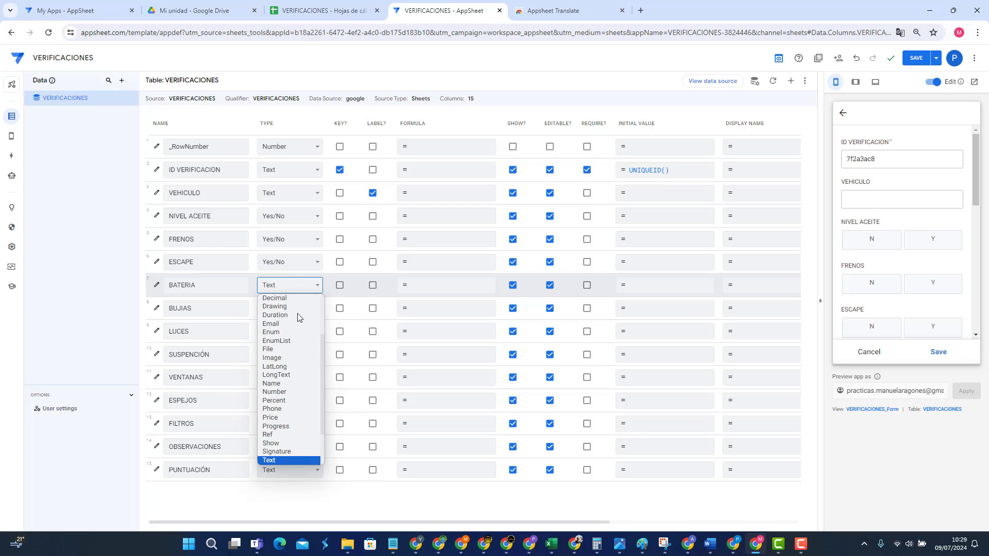
pyautogui.scroll(-3, 304, 401)
pyautogui.click(268, 462)
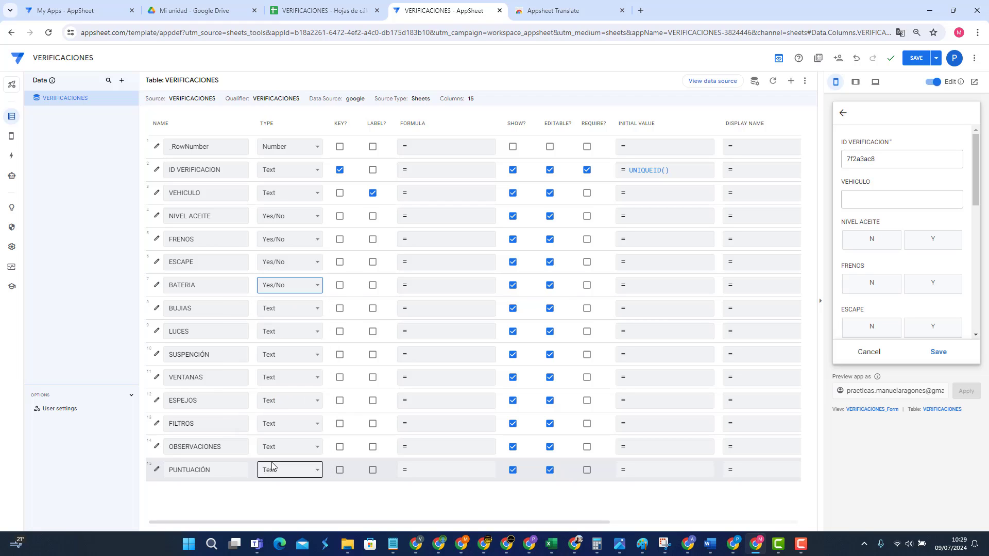
# Step: Make BUJIAS, LUCES and SUSPENSIÓN Yes/No columns
pyautogui.click(299, 308)
pyautogui.scroll(-3, 289, 411)
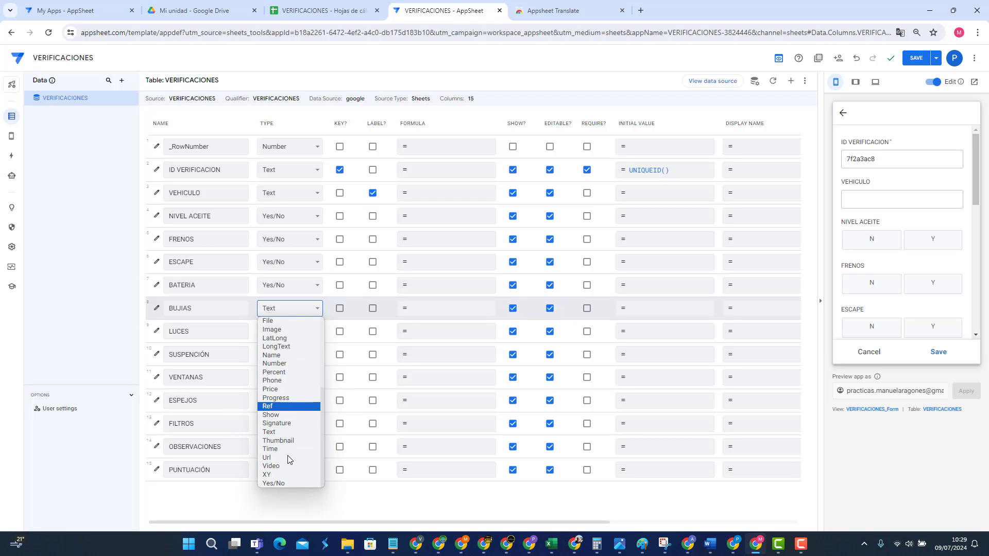
pyautogui.click(282, 482)
pyautogui.click(294, 332)
pyautogui.scroll(-4, 283, 464)
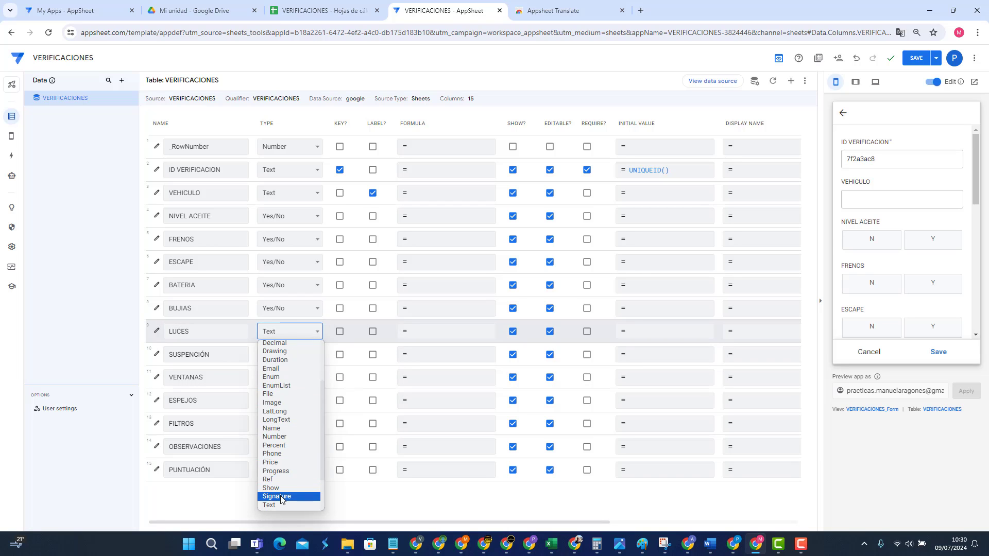
pyautogui.click(275, 509)
pyautogui.click(283, 354)
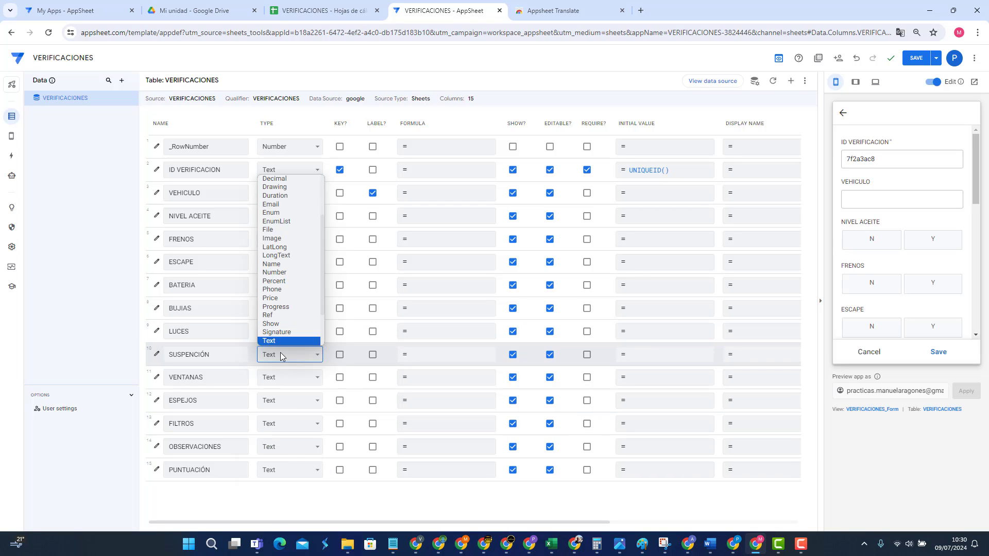
pyautogui.scroll(-3, 287, 336)
pyautogui.click(278, 341)
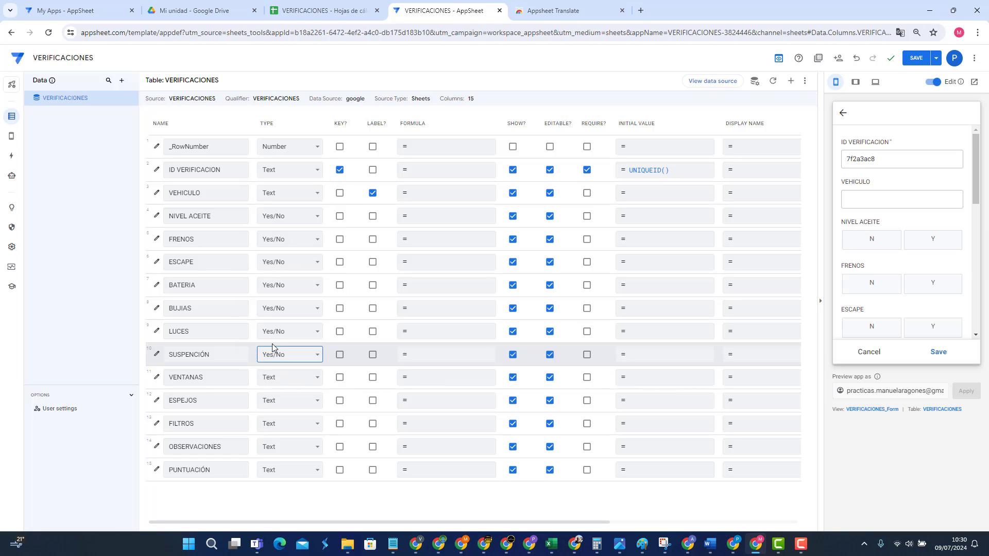
# Step: Make VENTANAS, ESPEJOS and FILTROS Yes/No columns
pyautogui.click(291, 372)
pyautogui.scroll(-3, 290, 372)
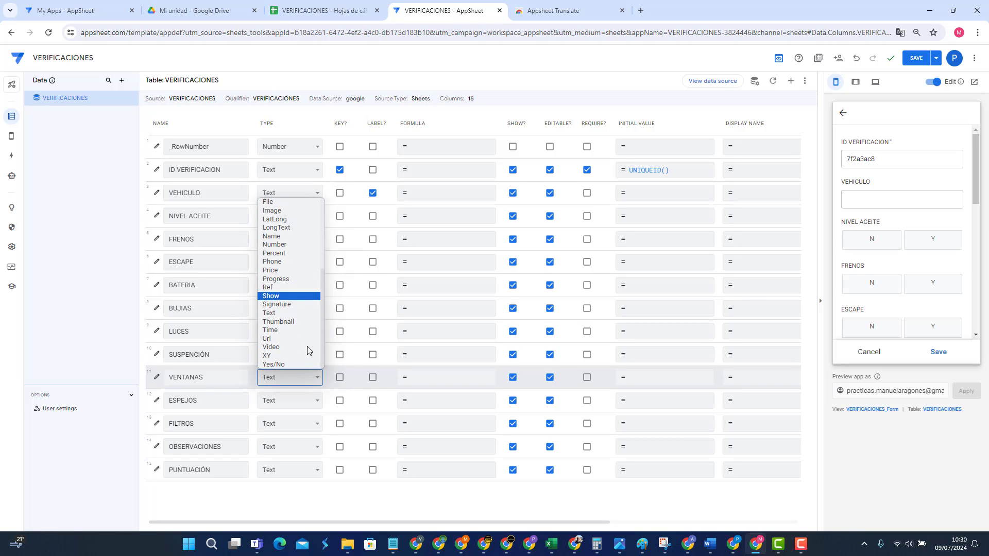
pyautogui.click(286, 365)
pyautogui.click(284, 402)
pyautogui.scroll(-3, 296, 387)
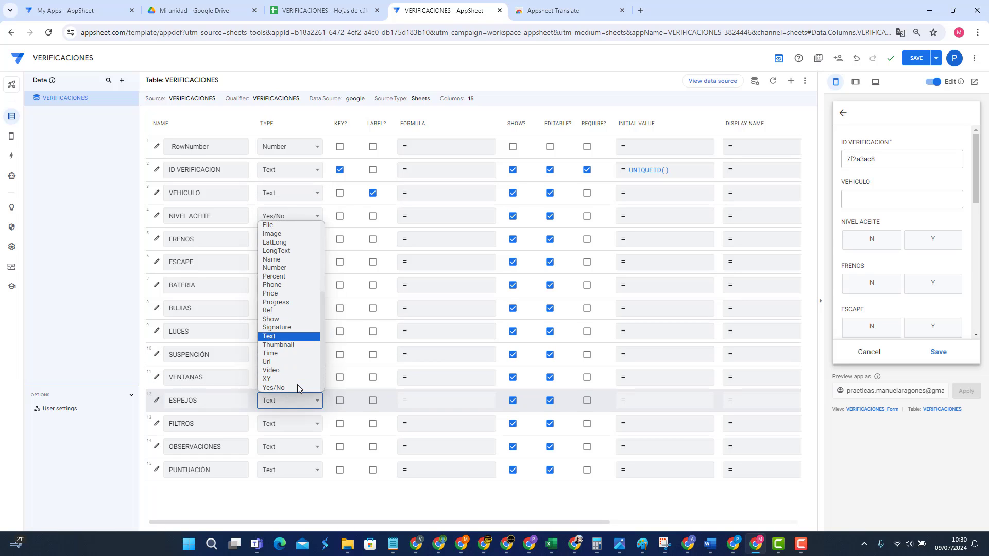
pyautogui.click(281, 387)
pyautogui.click(287, 423)
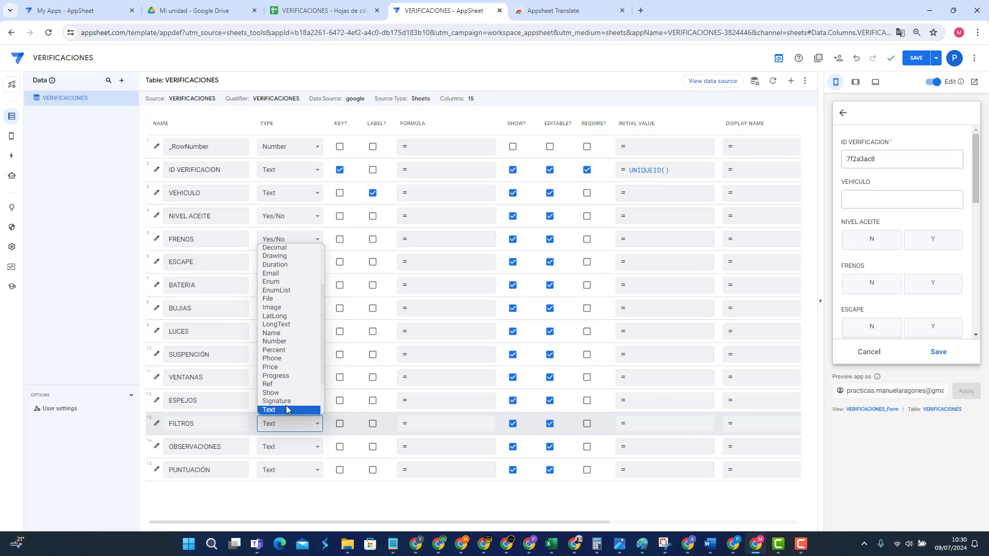
pyautogui.scroll(-3, 286, 409)
pyautogui.click(281, 412)
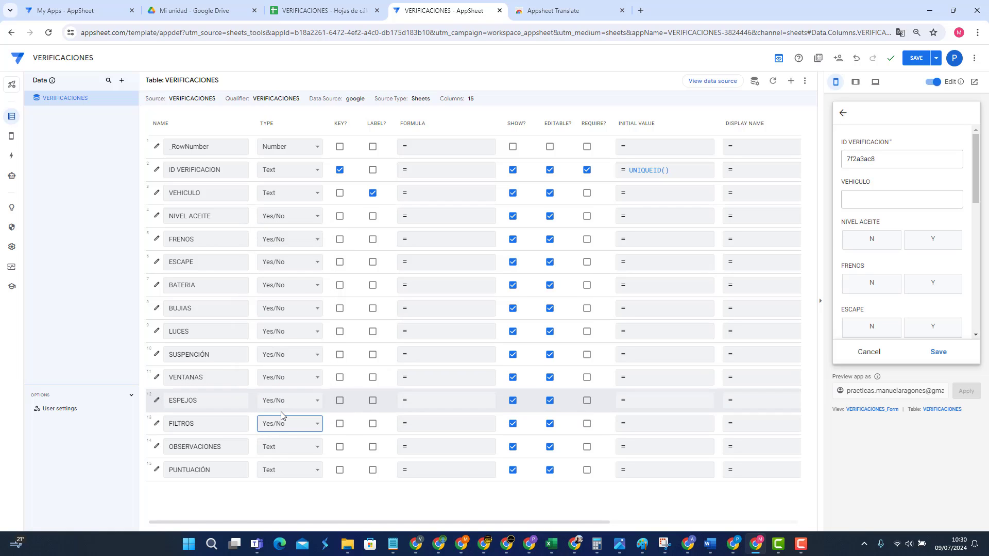
# Step: Set OBSERVACIONES to LongText and PUNTUACIÓN to Number
pyautogui.click(296, 446)
pyautogui.scroll(-3, 287, 412)
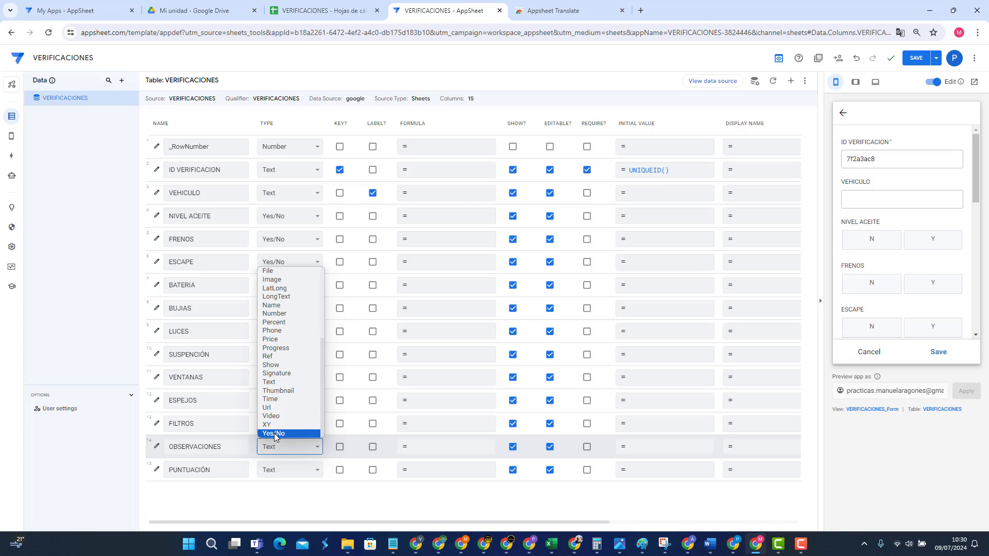
pyautogui.click(280, 434)
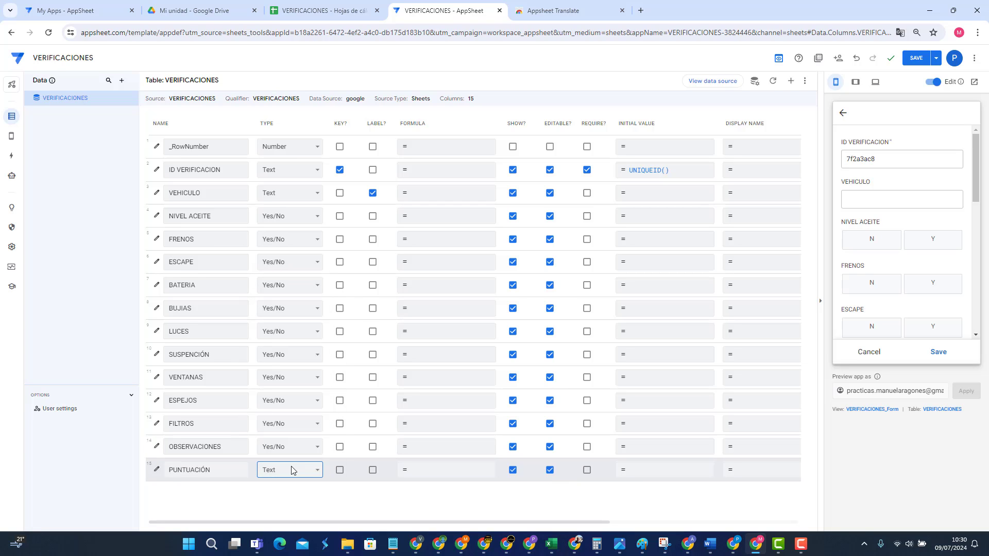
pyautogui.click(288, 446)
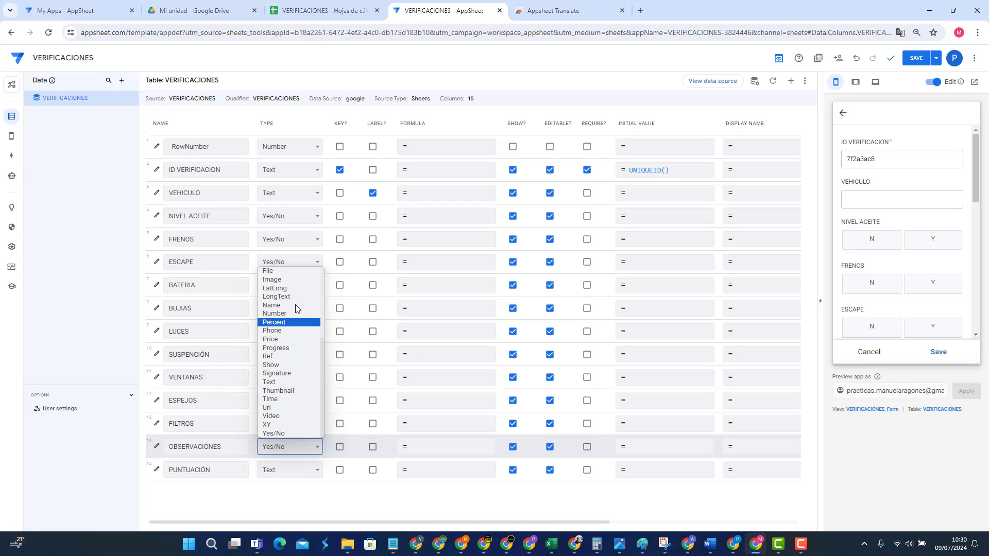
pyautogui.click(281, 297)
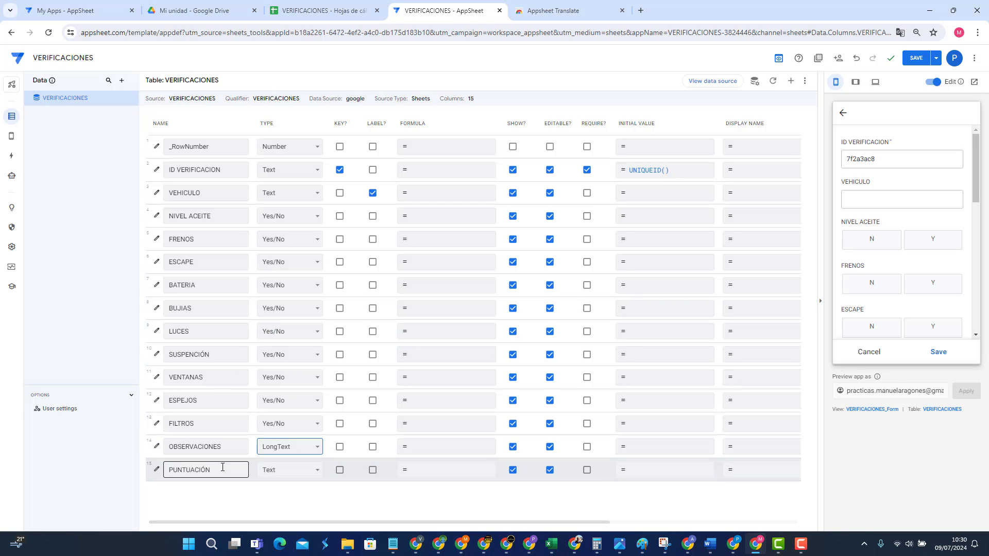
pyautogui.click(289, 471)
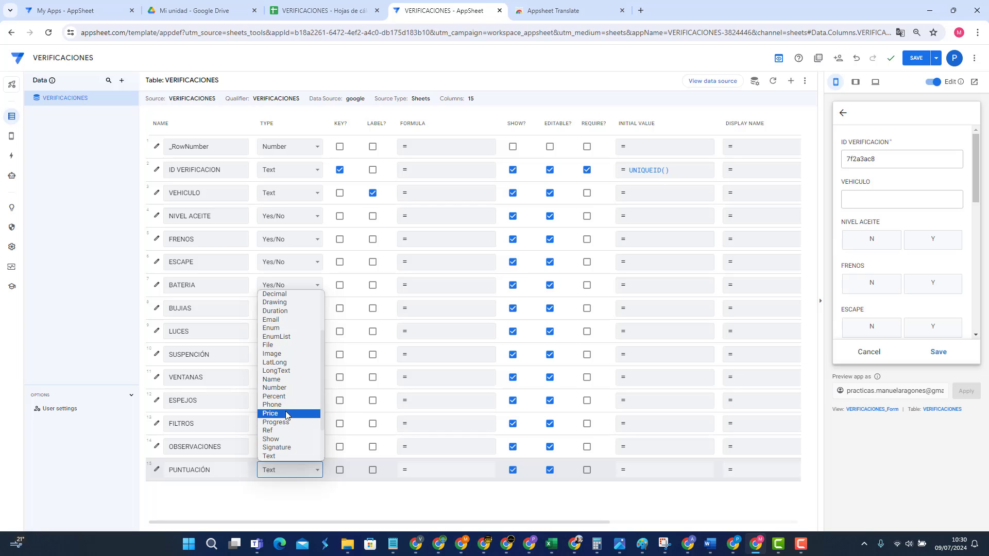
pyautogui.click(274, 388)
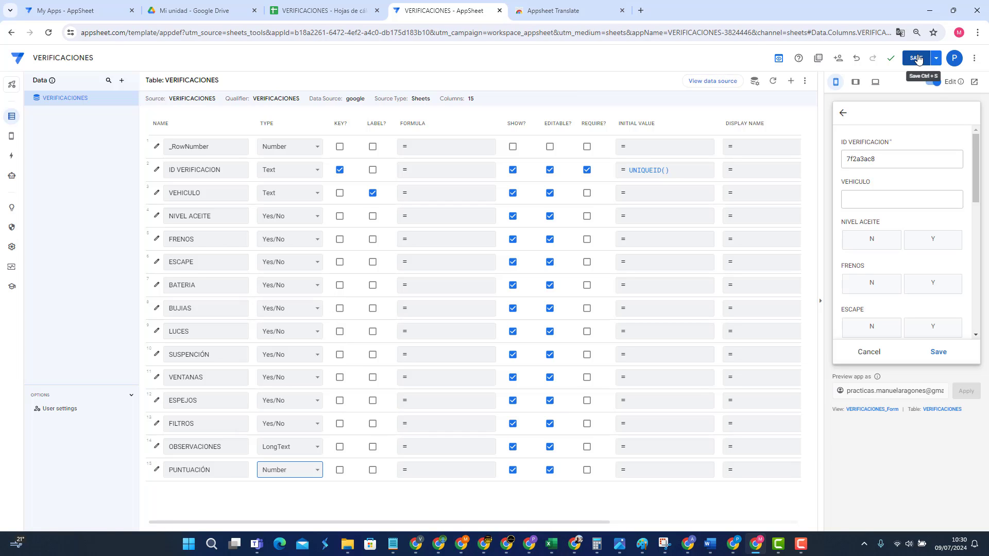
# Step: Save the column type changes
pyautogui.click(916, 57)
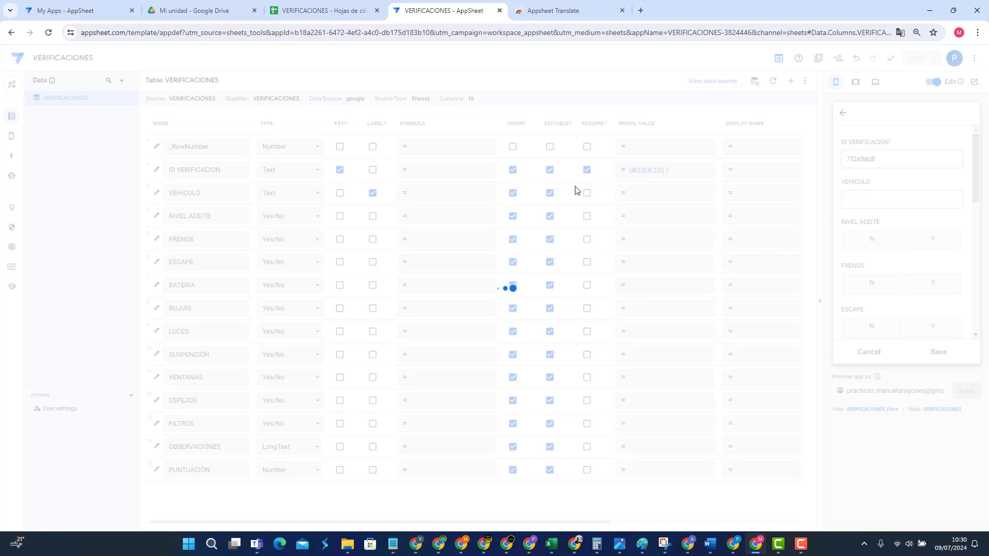
pyautogui.click(289, 197)
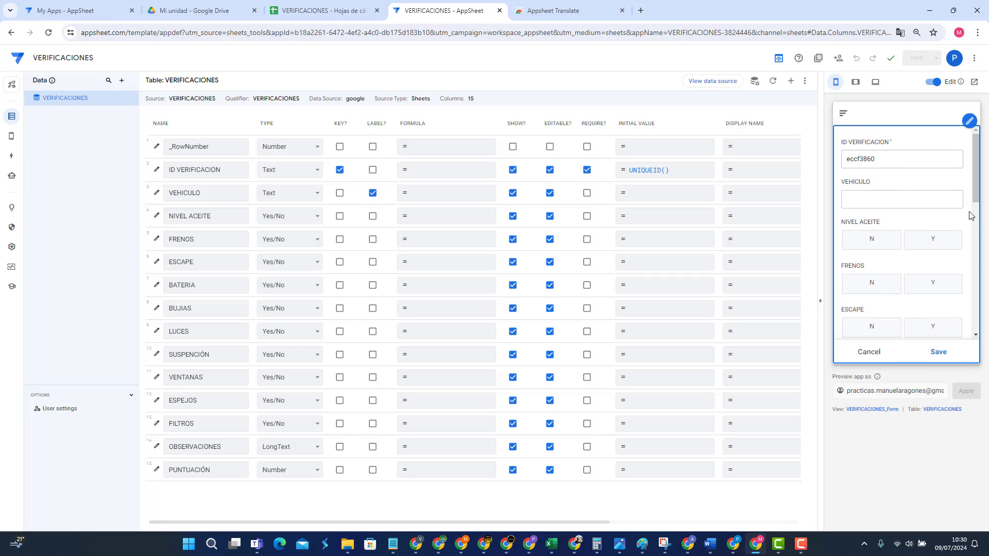
pyautogui.scroll(-5, 906, 274)
pyautogui.scroll(-3, 906, 275)
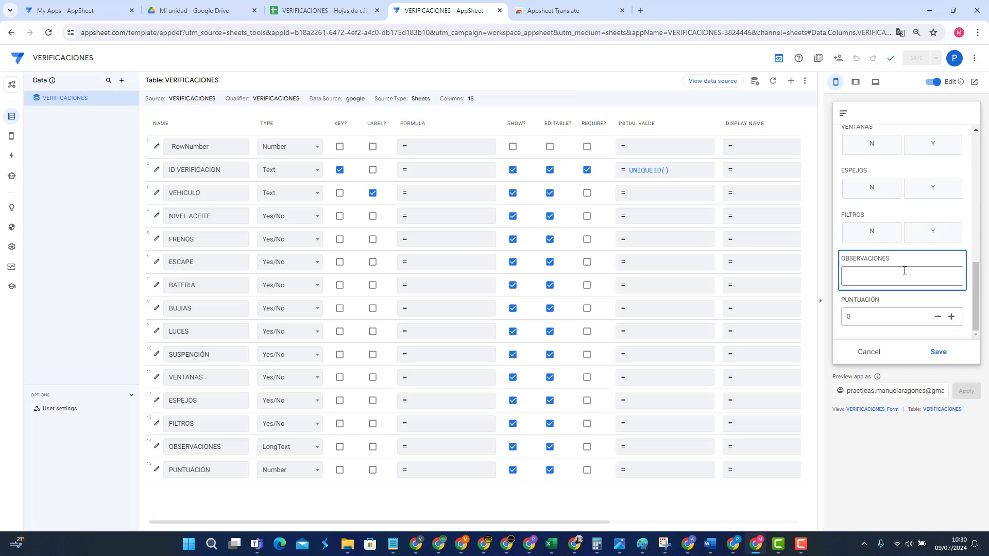
pyautogui.scroll(10, 906, 274)
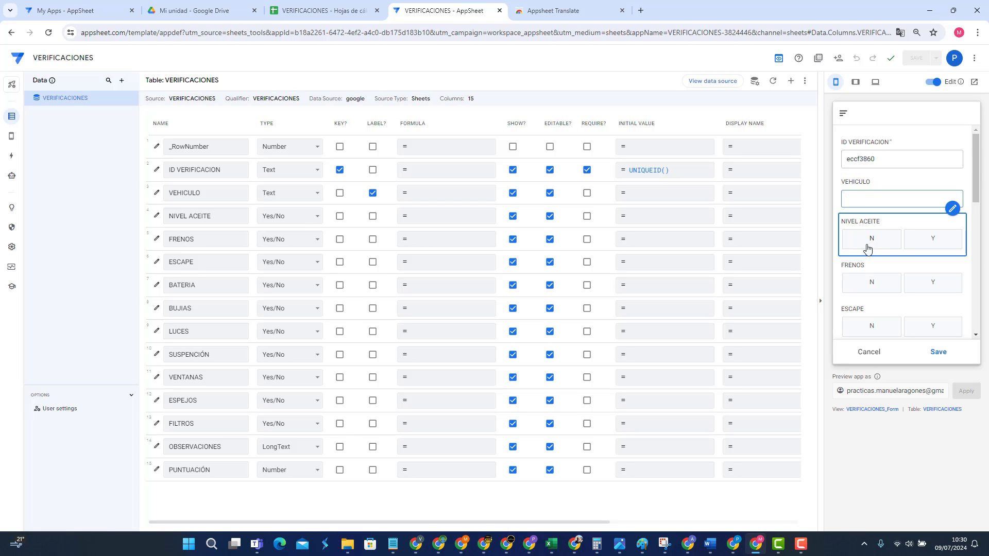
# Step: Answer the test form's checks (NIVEL ACEITE Y, FRENOS N, ESCAPE Y, BUJIAS N, BATERIA Y, LUCES Y, SUSPENSIÓN N) and enter observation 'DSF'
pyautogui.click(948, 242)
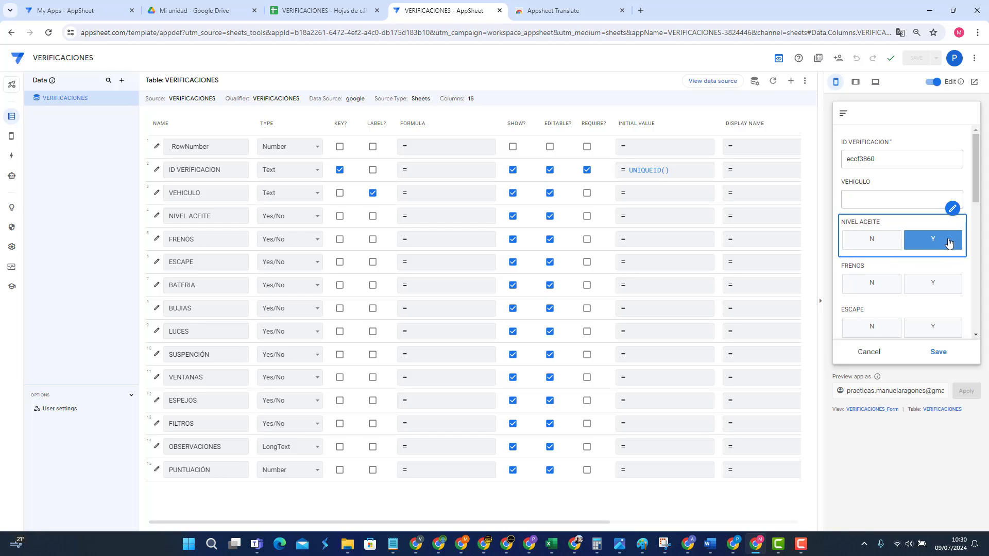
pyautogui.click(871, 284)
pyautogui.click(928, 321)
pyautogui.scroll(-4, 929, 322)
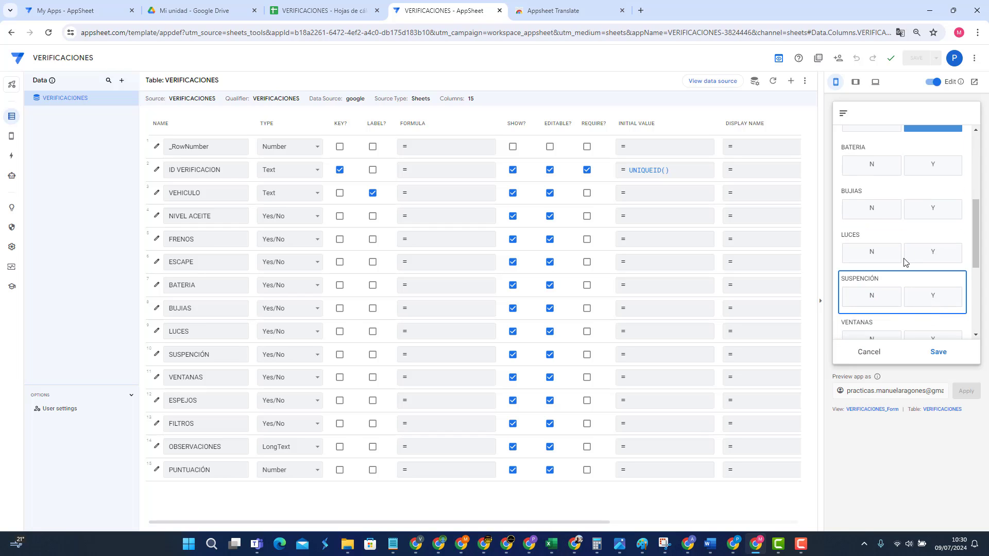
pyautogui.click(878, 209)
pyautogui.click(947, 166)
pyautogui.click(946, 259)
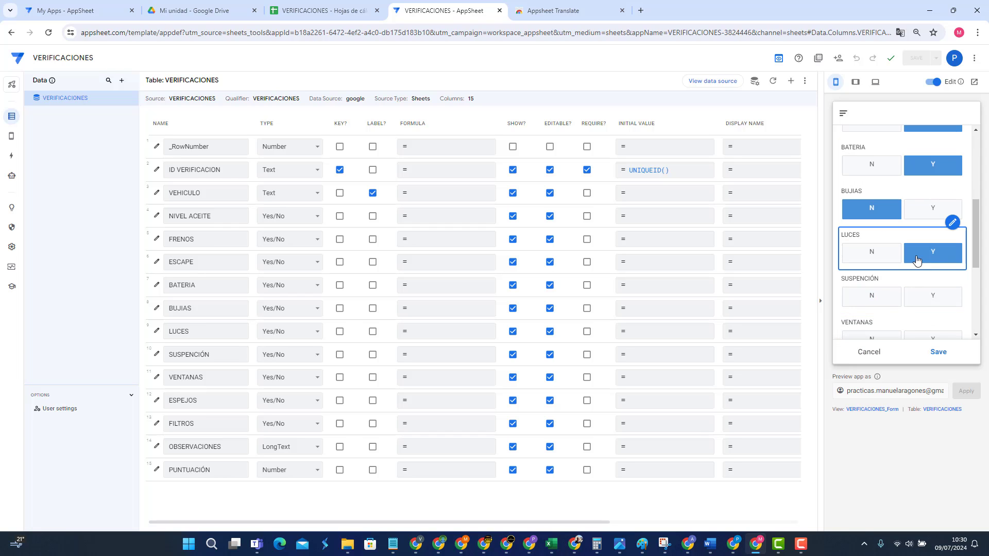
pyautogui.click(883, 301)
pyautogui.scroll(-4, 935, 278)
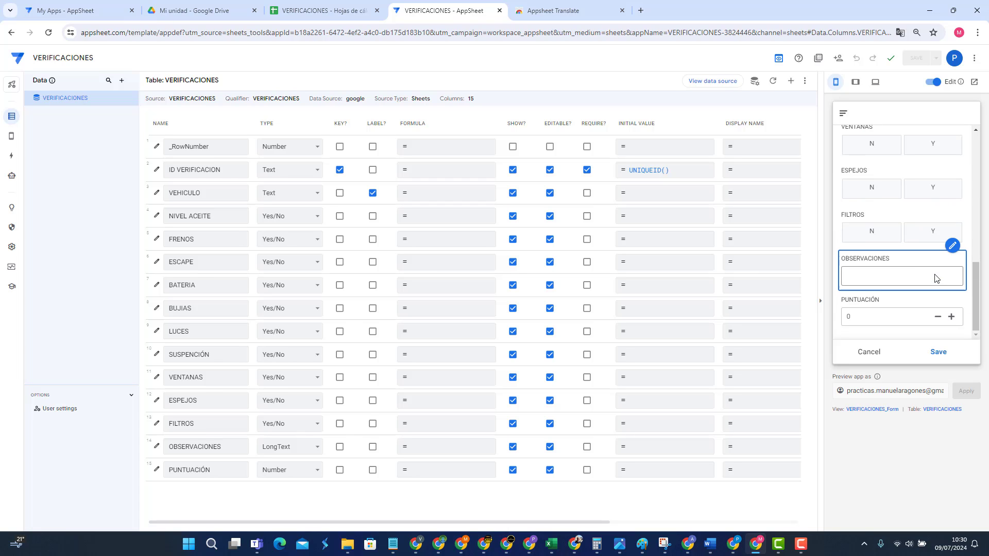
pyautogui.write('DS')
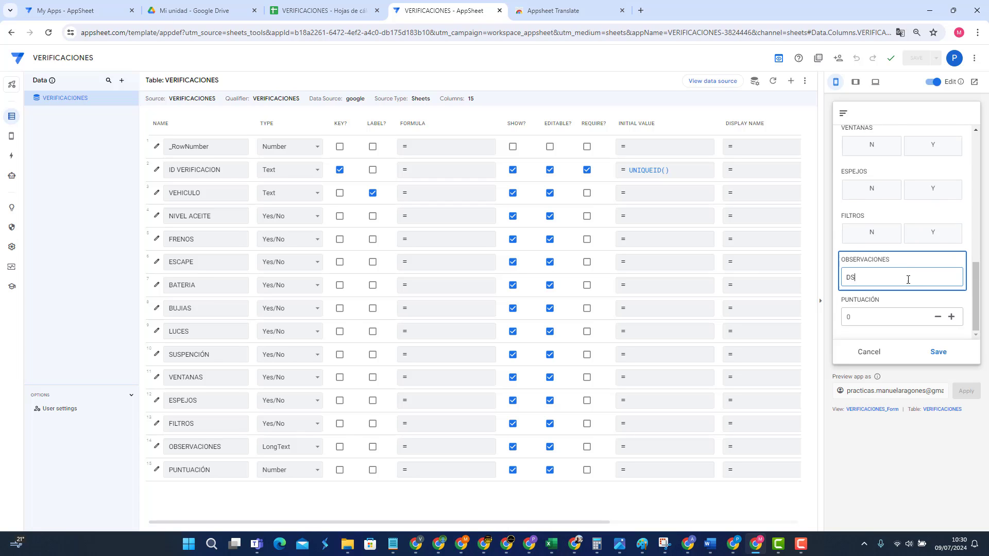
pyautogui.write('FSDFDS')
pyautogui.click(888, 320)
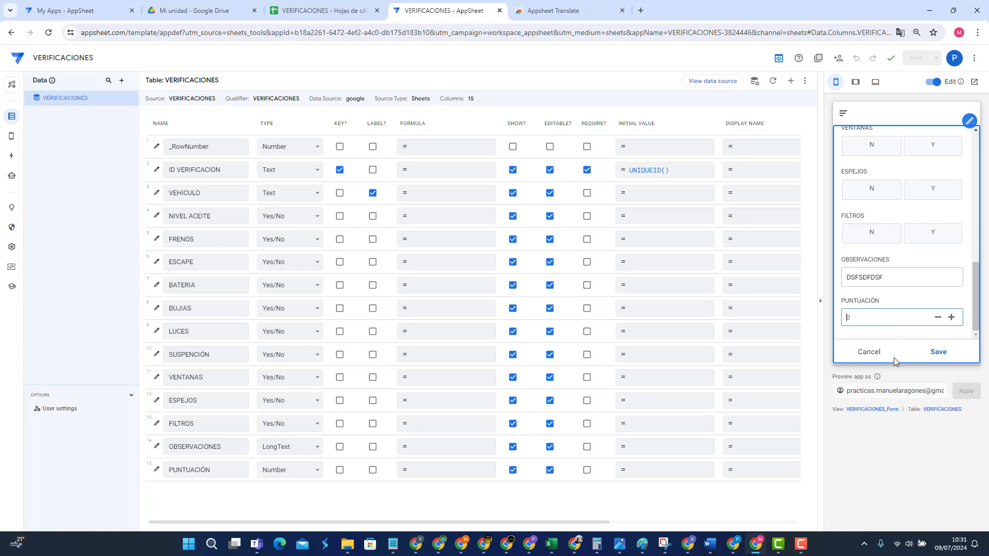
# Step: Save the test record and view the eccf3860 record's details in the list
pyautogui.click(936, 353)
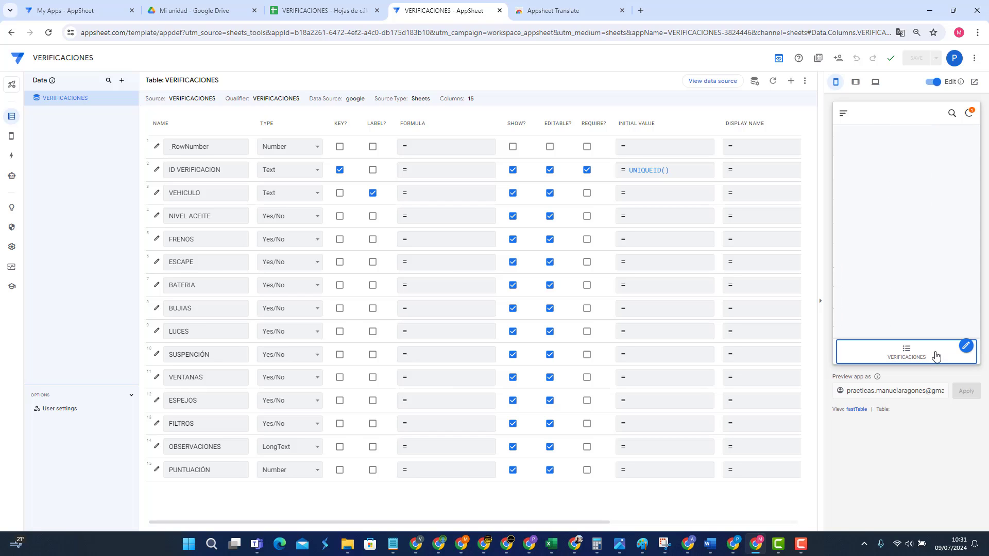
pyautogui.click(911, 353)
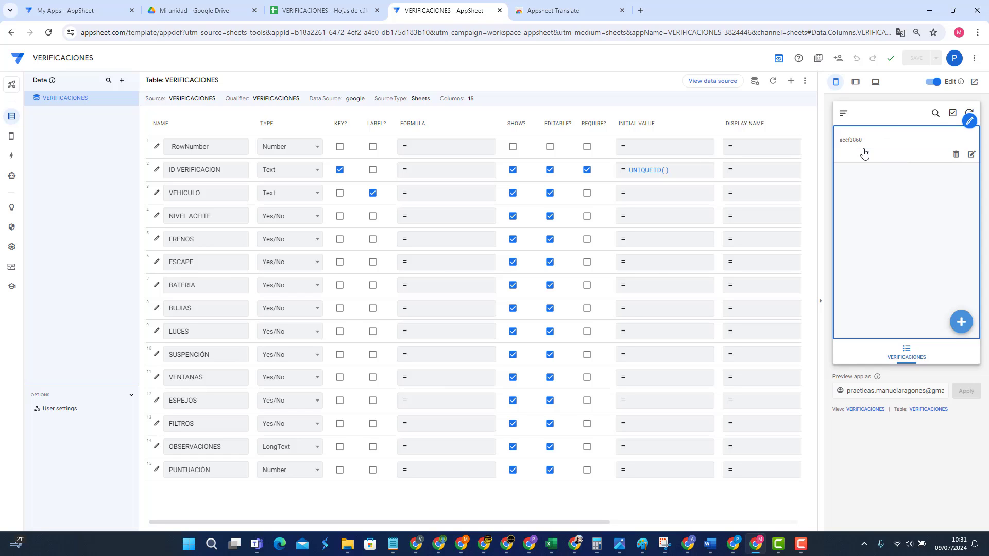
pyautogui.click(890, 144)
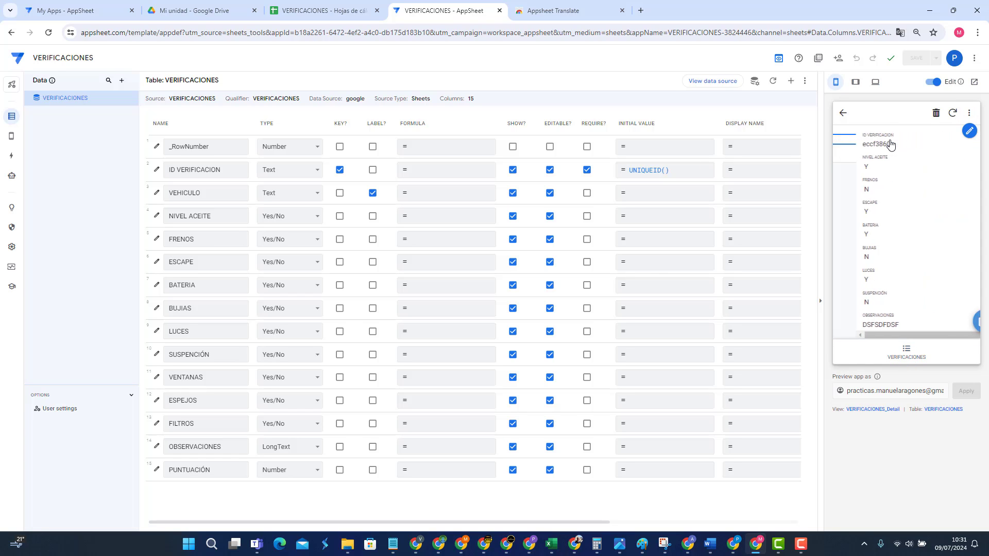
pyautogui.click(845, 114)
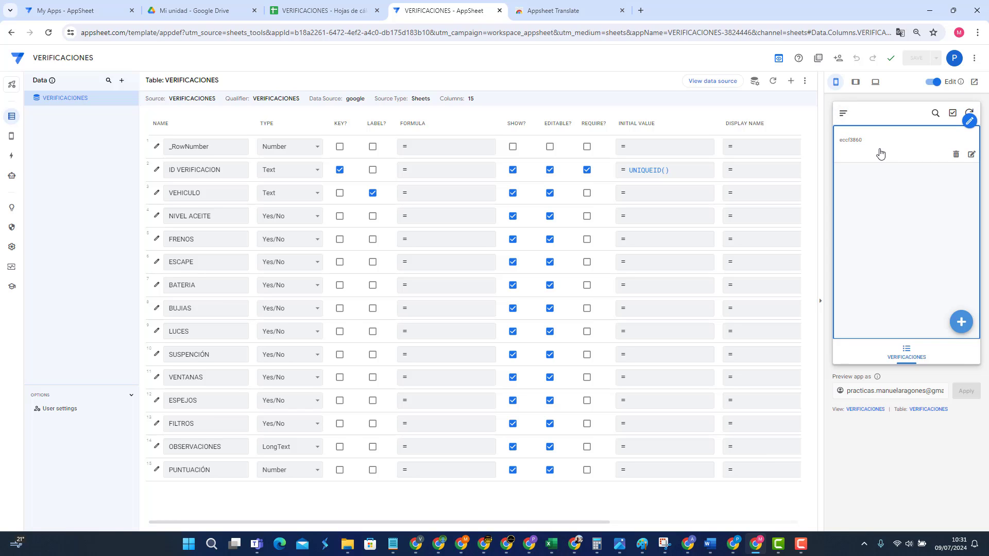
# Step: Discard a second new record and review the eccf3860 details again before returning to the list
pyautogui.click(908, 360)
pyautogui.click(966, 329)
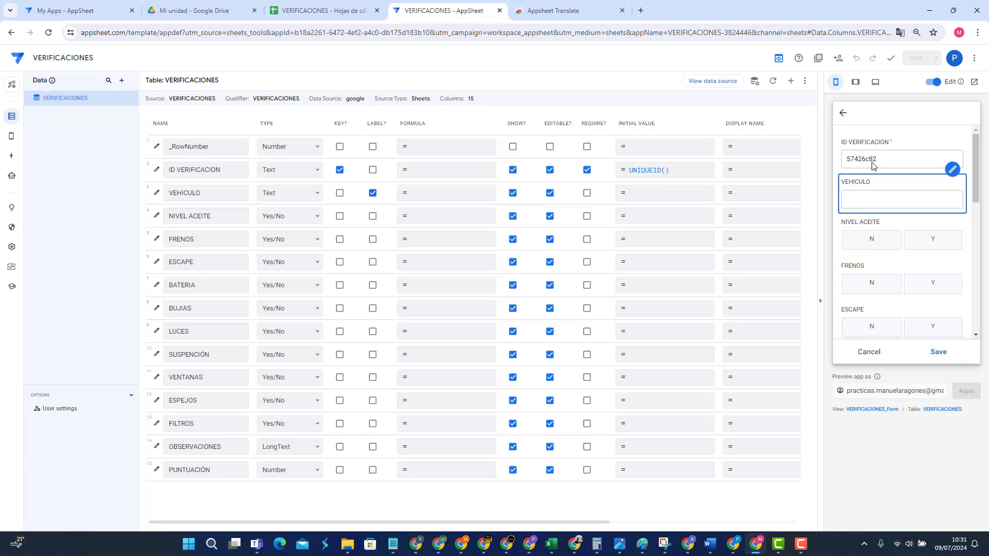
pyautogui.click(867, 353)
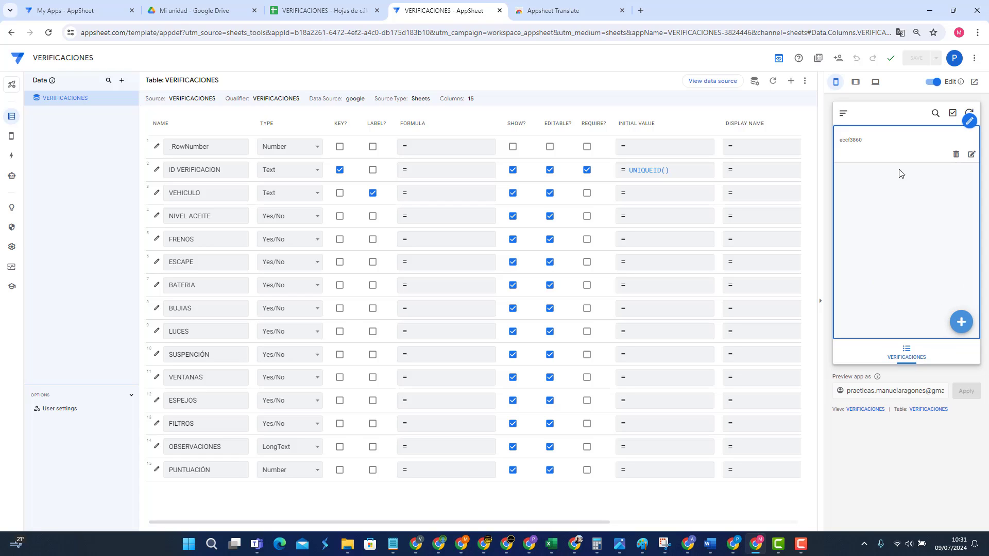
pyautogui.click(879, 151)
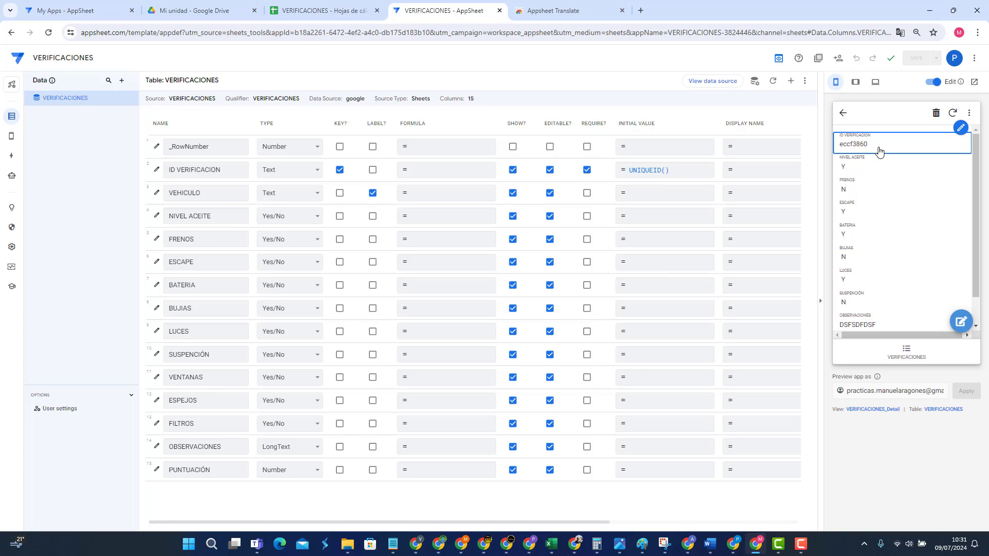
pyautogui.scroll(1, 881, 217)
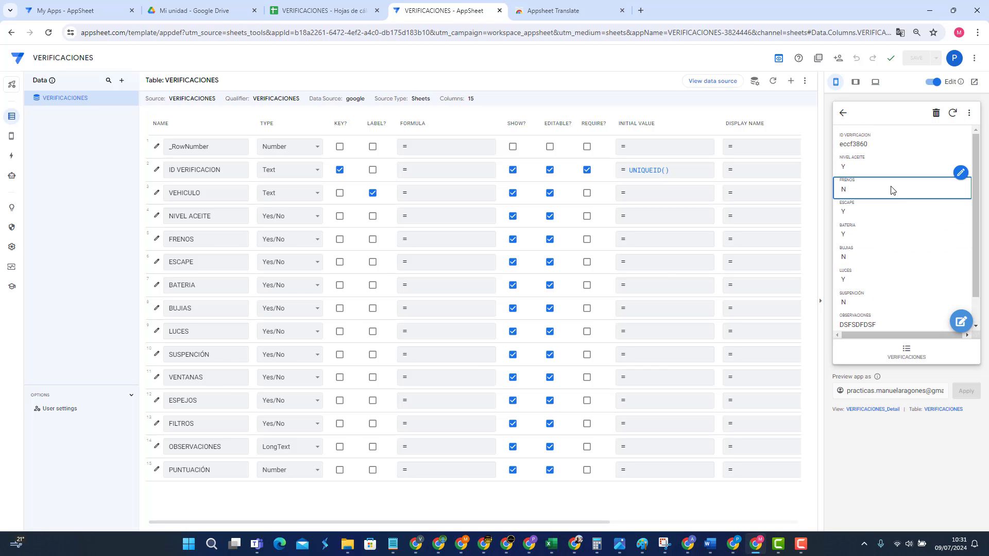
pyautogui.click(843, 113)
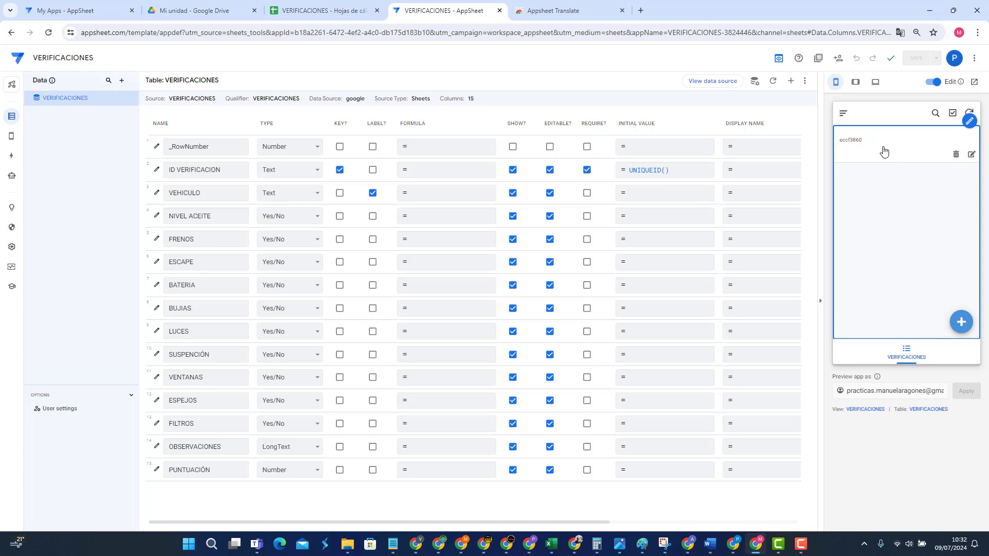
# Step: Make VEHICULO the primary header of the VERIFICACIONES view rows
pyautogui.click(47, 134)
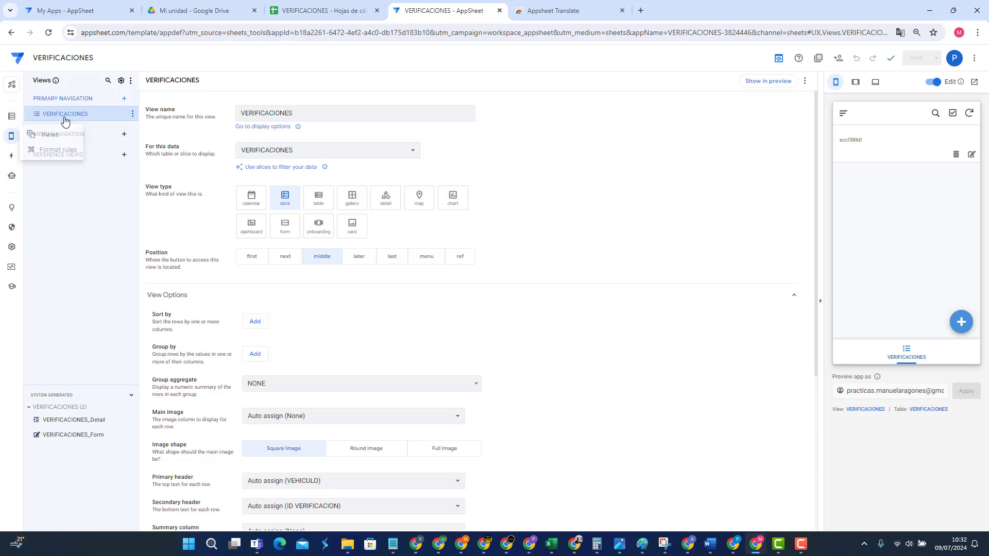
pyautogui.scroll(-5, 499, 359)
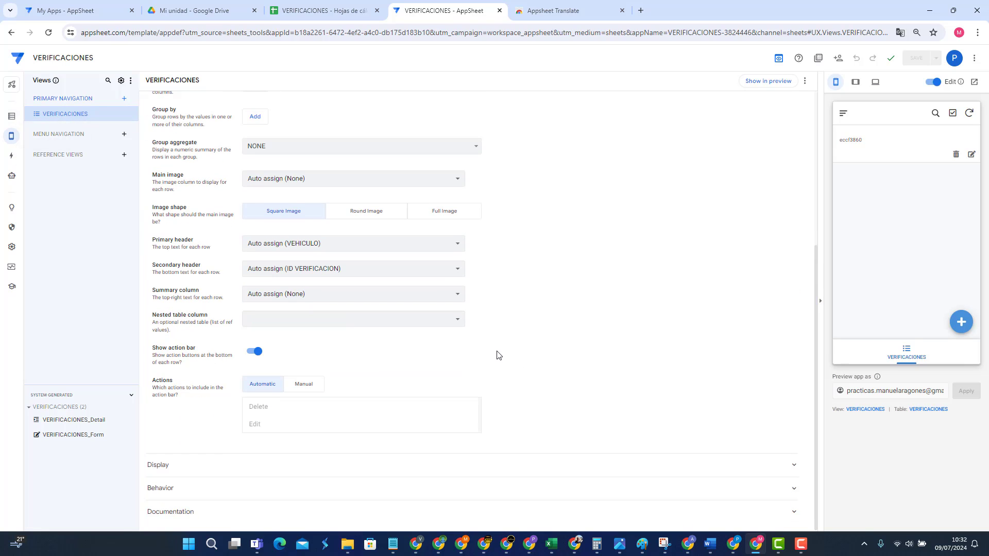
pyautogui.scroll(2, 497, 356)
pyautogui.click(341, 347)
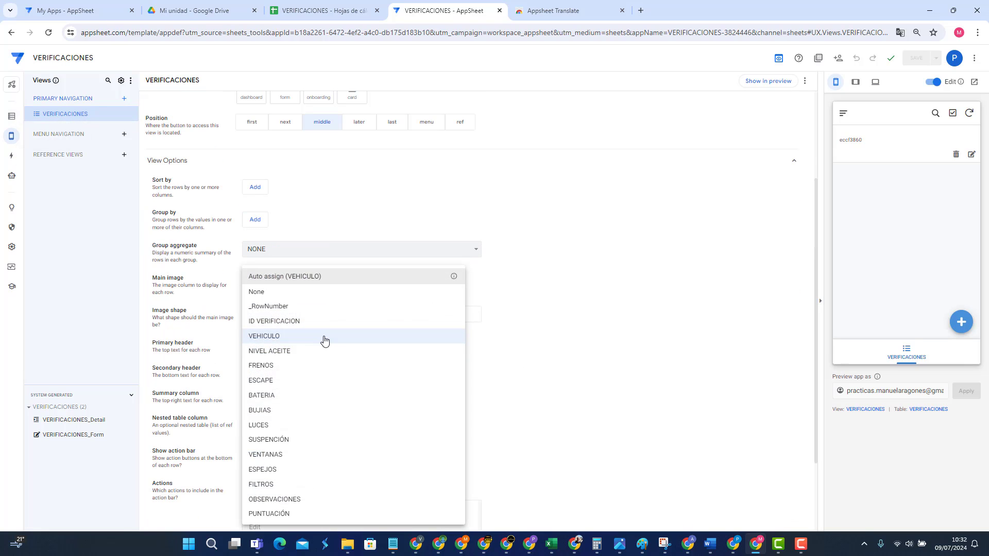
pyautogui.click(323, 340)
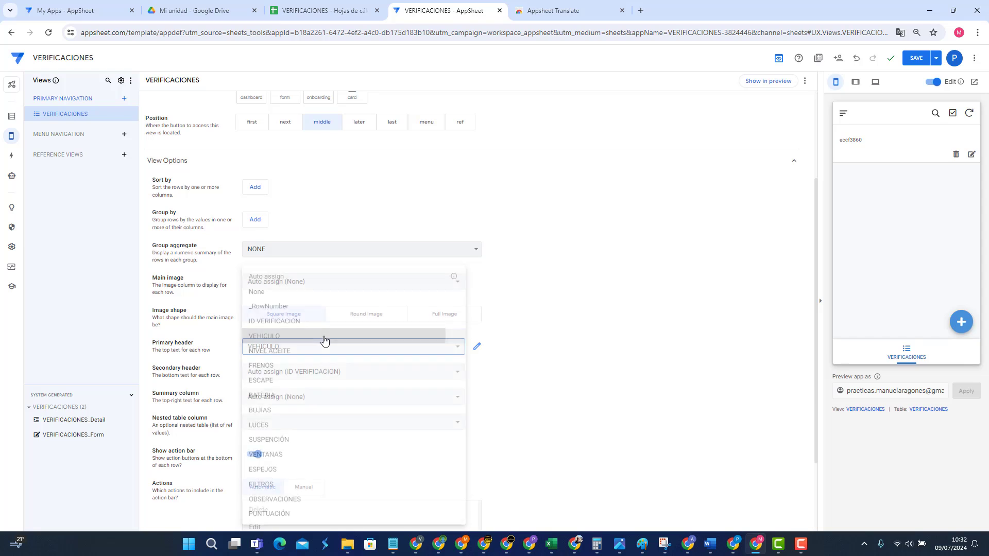
# Step: Change the test record's VEHICULO to AA445HKJ in the preview and save it
pyautogui.click(972, 154)
pyautogui.click(894, 201)
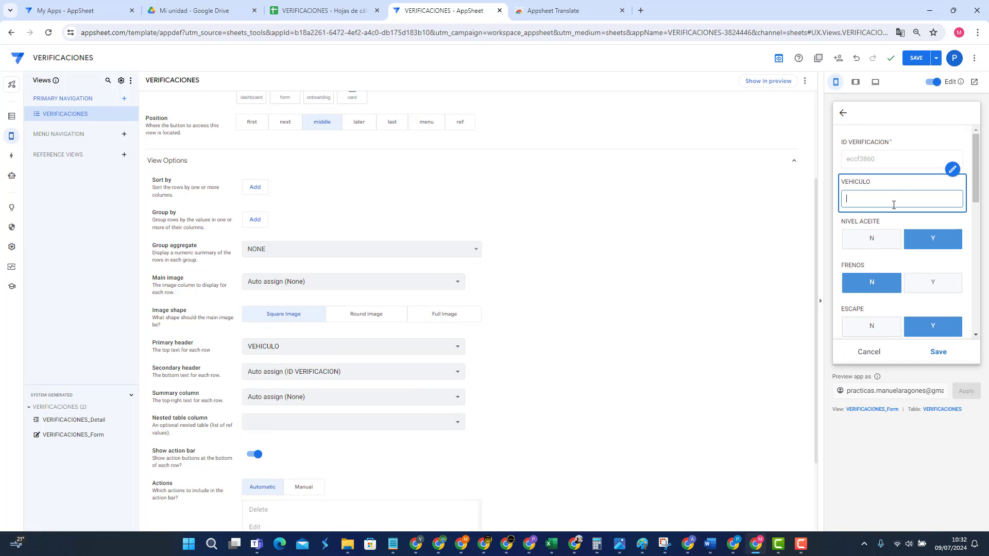
pyautogui.write('AA445HKJ')
pyautogui.click(905, 282)
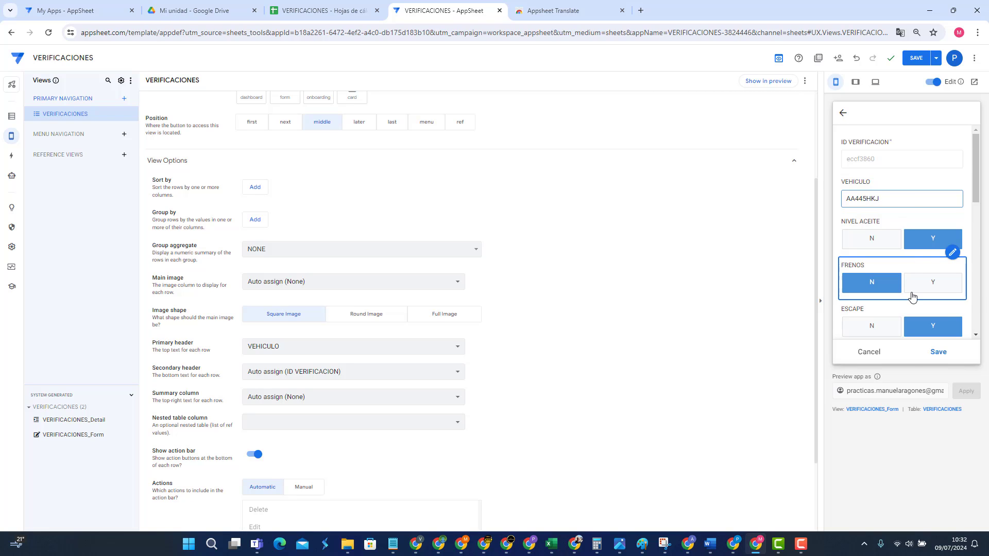
pyautogui.click(938, 351)
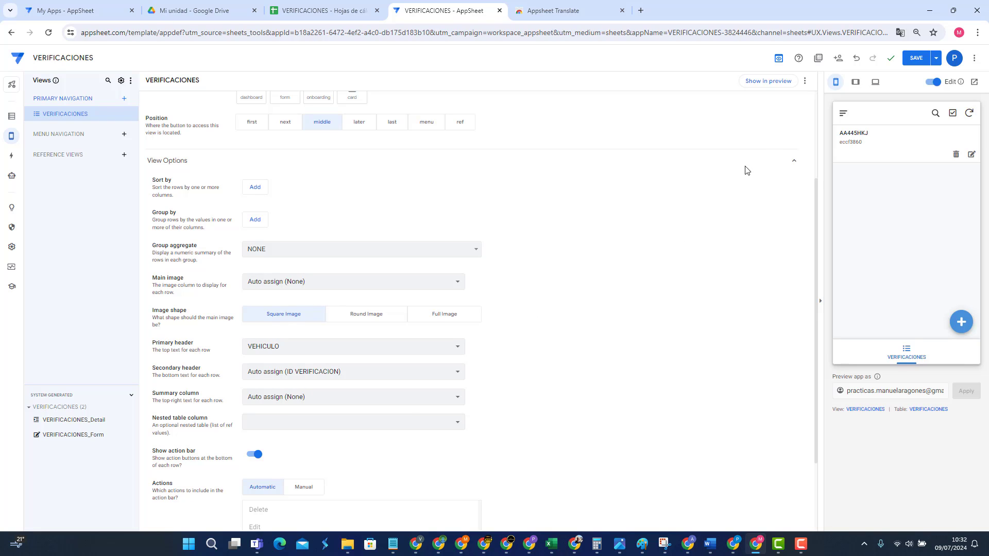
pyautogui.moveTo(855, 139)
# Step: Set the secondary header to None and save the view changes
pyautogui.click(310, 397)
pyautogui.click(715, 344)
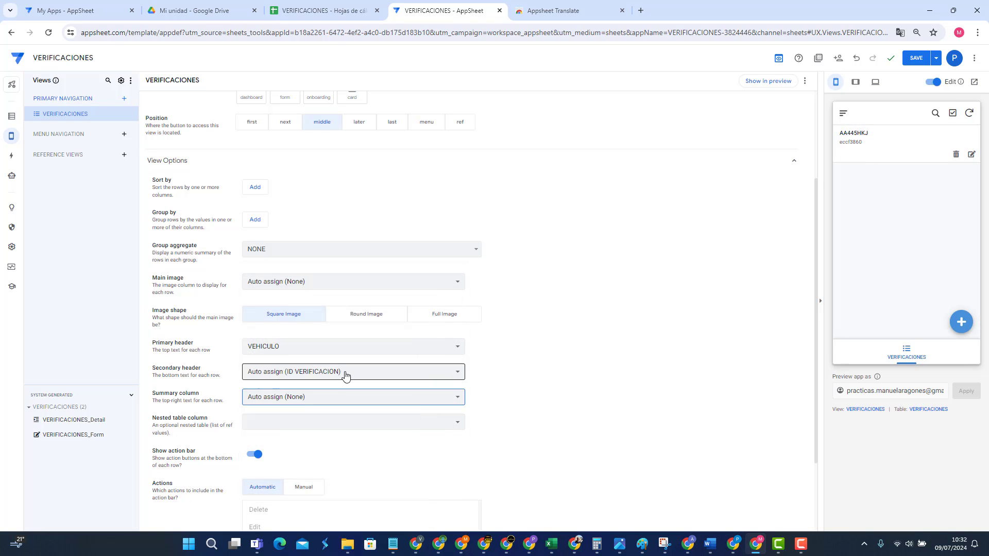
pyautogui.click(344, 375)
pyautogui.click(300, 297)
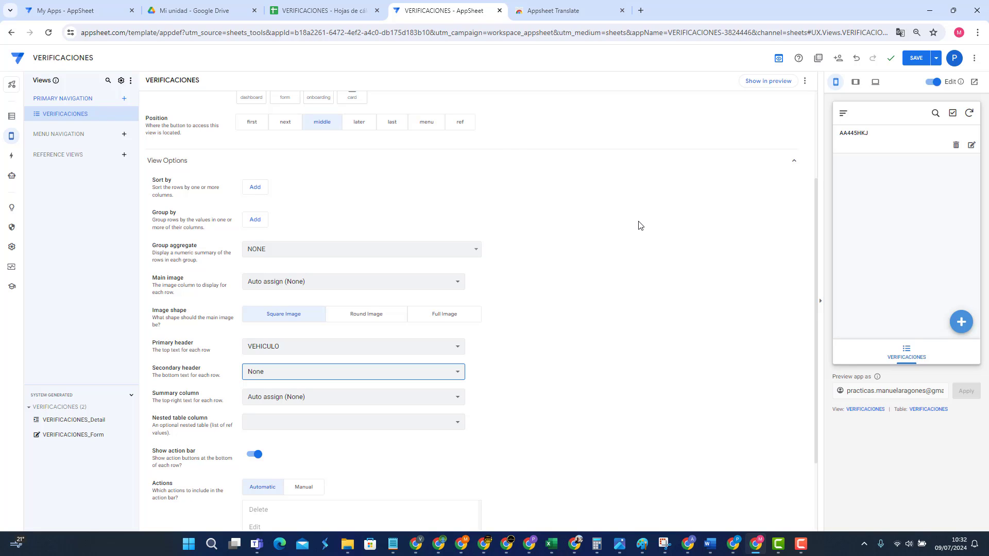
pyautogui.click(916, 58)
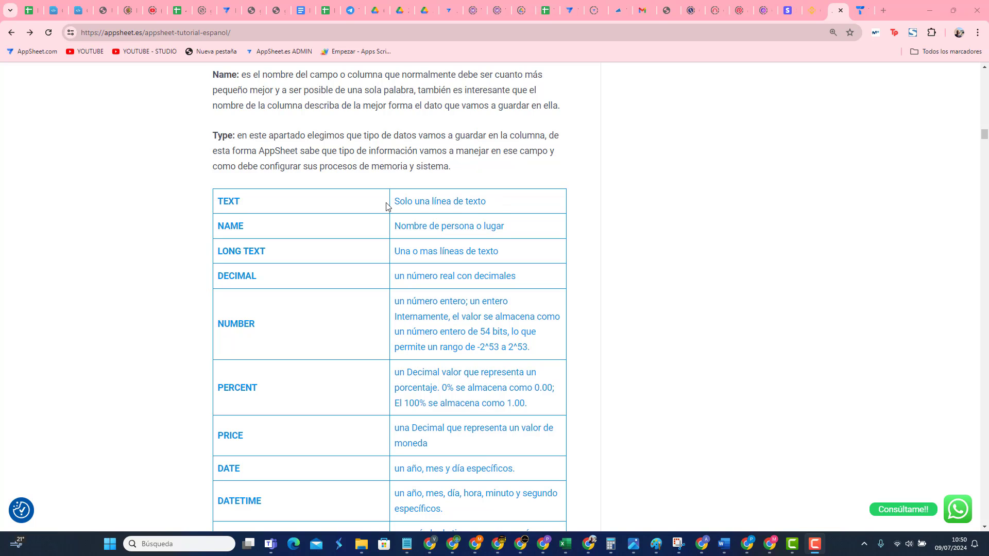
# Step: Read the TEXT and LONG TEXT type descriptions on appsheet.es, then return to the AppSheet editor
pyautogui.moveTo(395, 204); pyautogui.dragTo(507, 203)
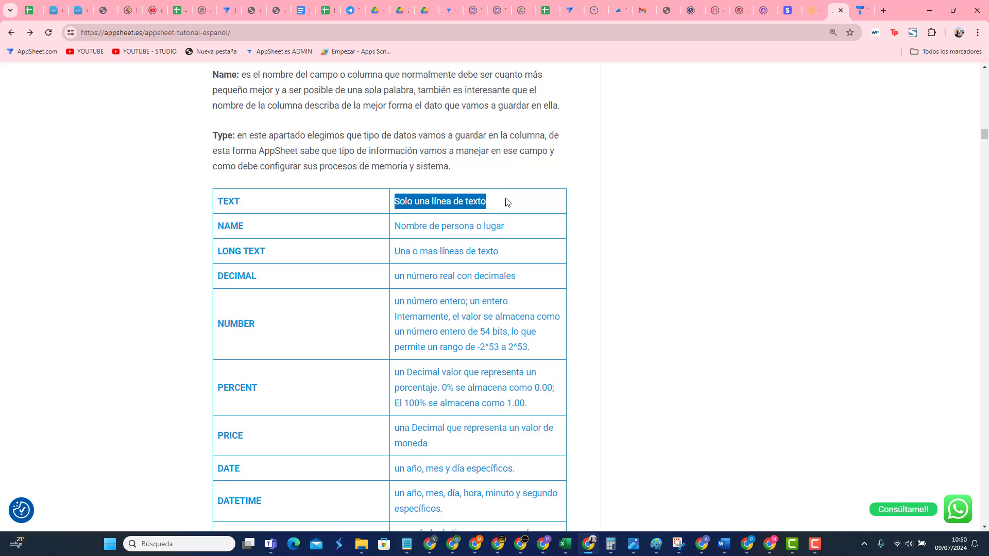
pyautogui.click(527, 235)
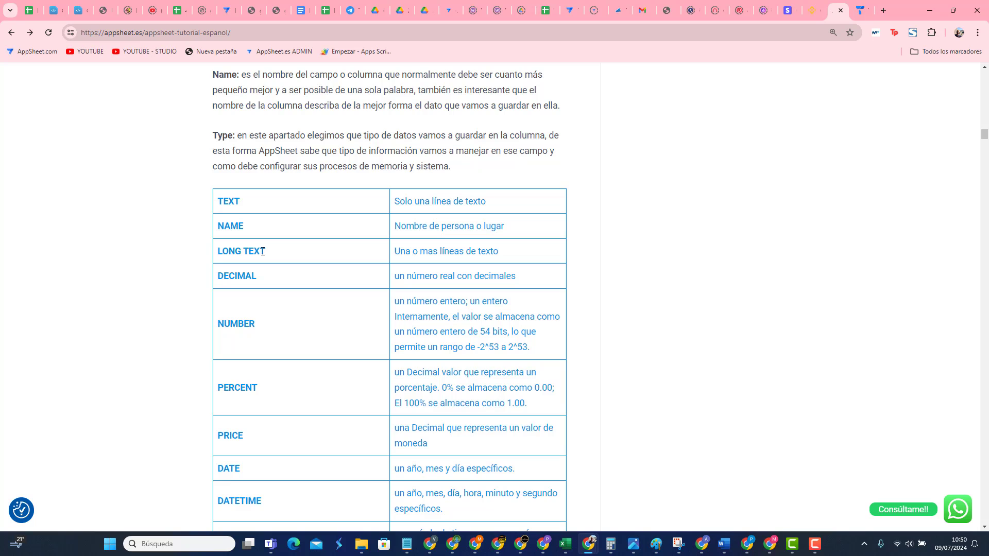
pyautogui.moveTo(263, 251); pyautogui.dragTo(216, 250)
pyautogui.moveTo(507, 253); pyautogui.dragTo(397, 249)
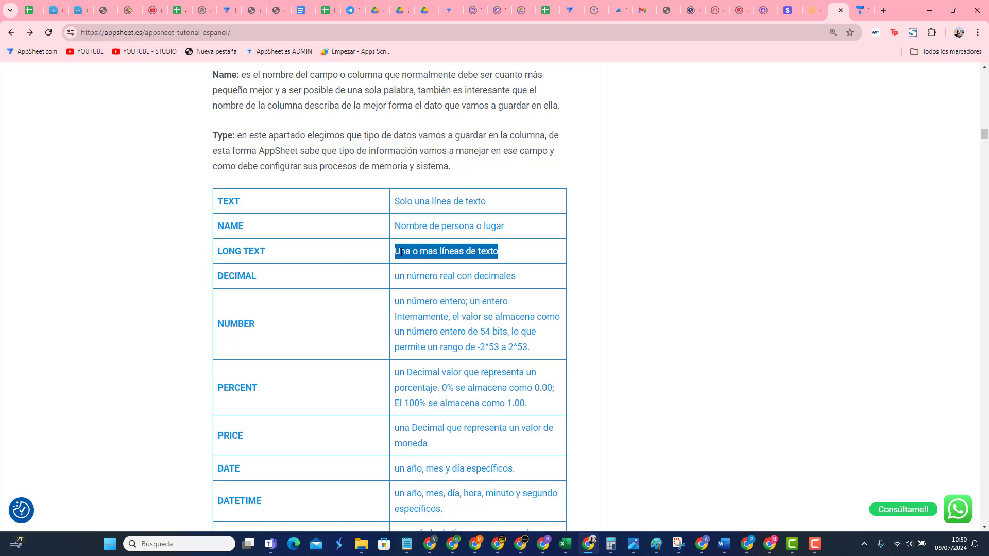
pyautogui.click(401, 252)
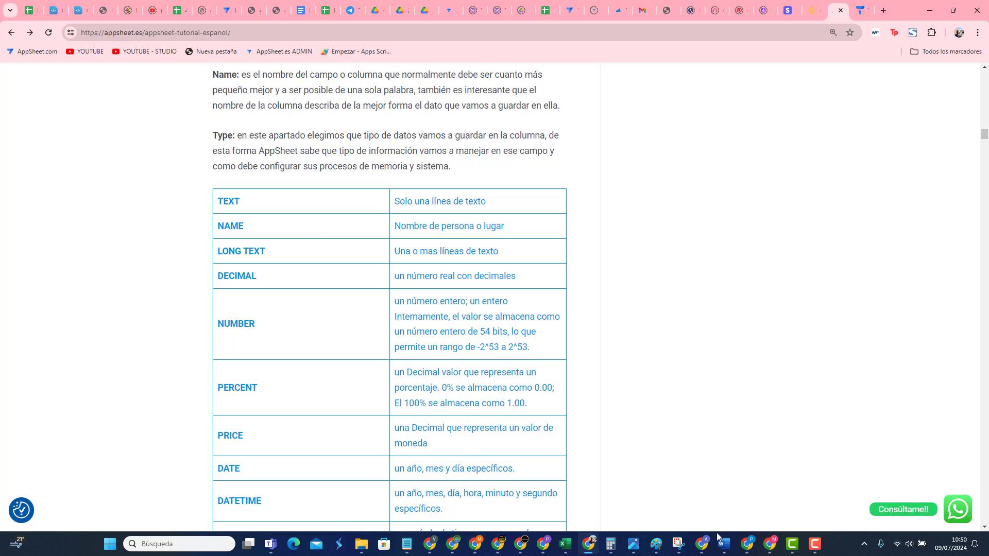
pyautogui.click(772, 547)
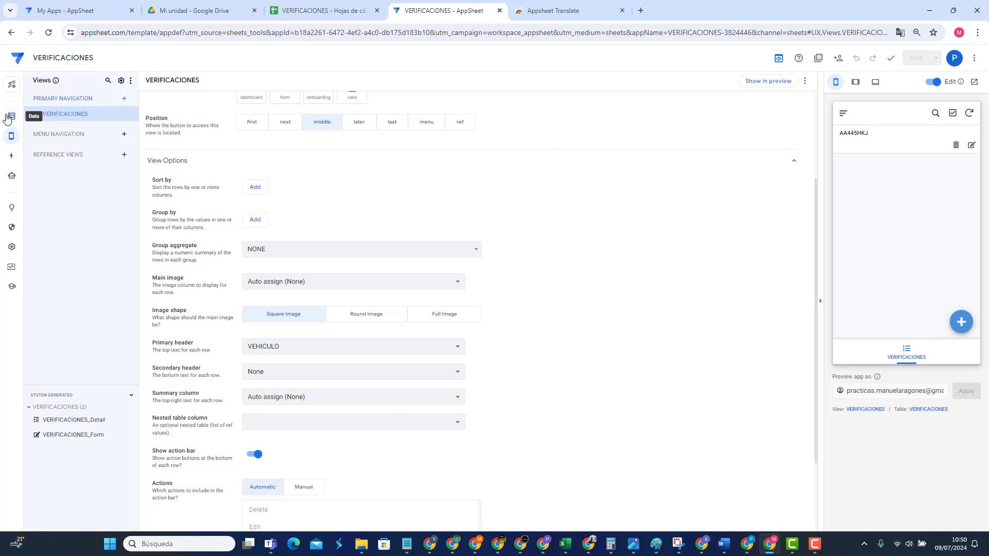
# Step: Enter 'ESTO ES UN CAMPO TIPO LOGN' in the test record's OBSERVACIONES field in the preview
pyautogui.click(11, 116)
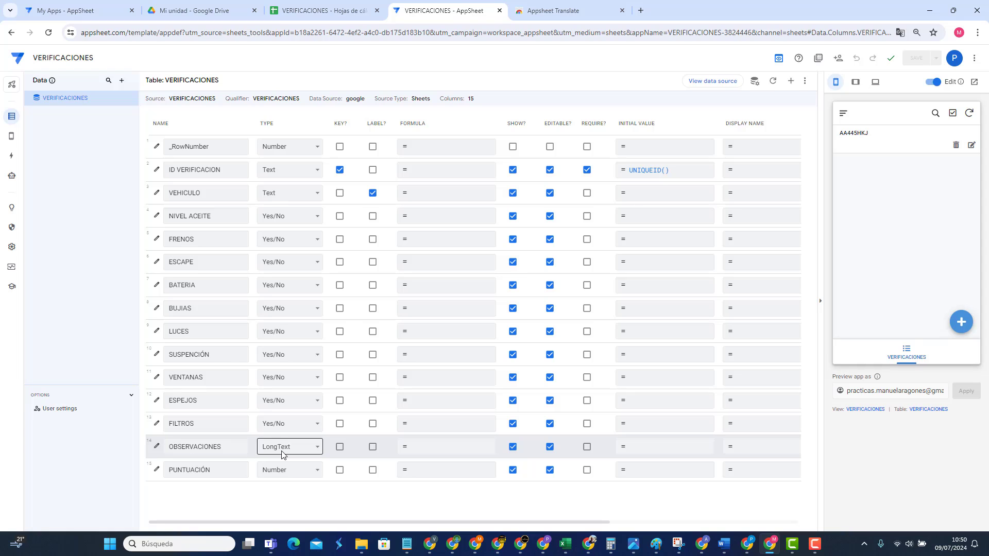
pyautogui.click(971, 145)
pyautogui.scroll(-8, 914, 217)
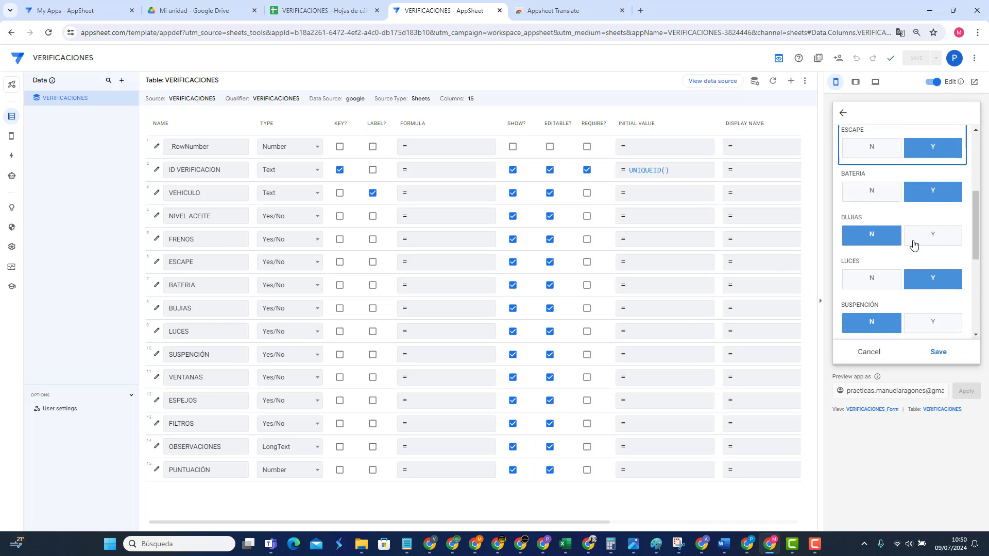
pyautogui.click(896, 276)
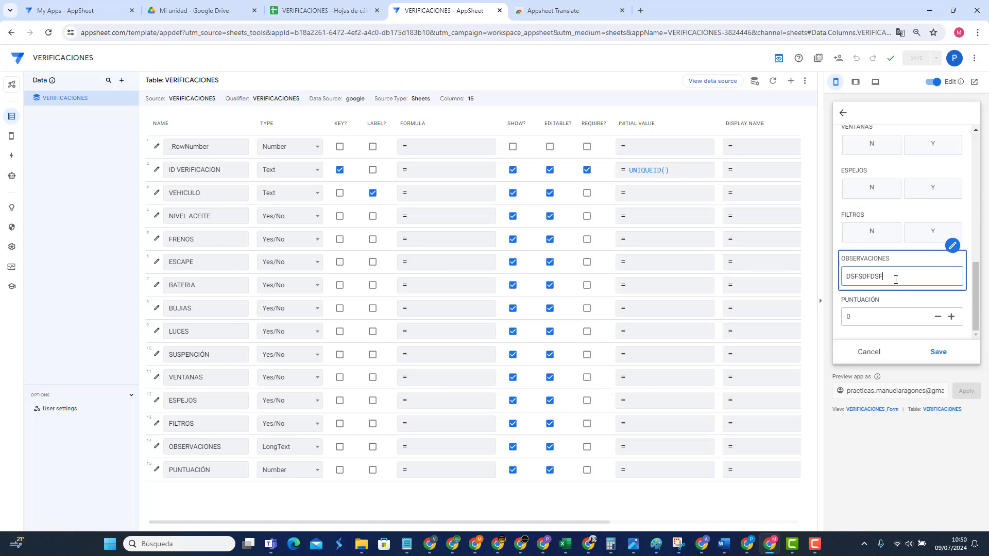
pyautogui.write('ES')
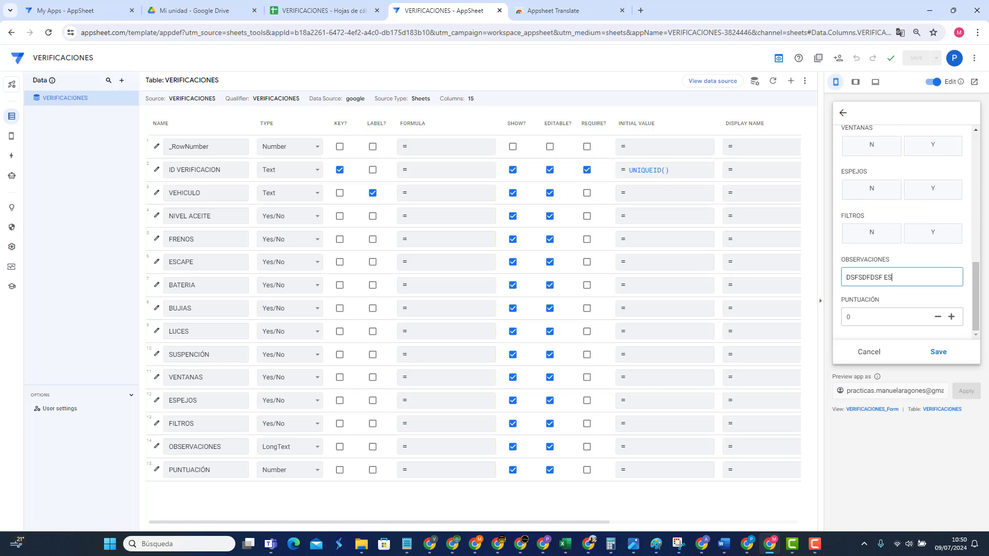
pyautogui.write('TO ES UN CAMPO TIPO LOGN')
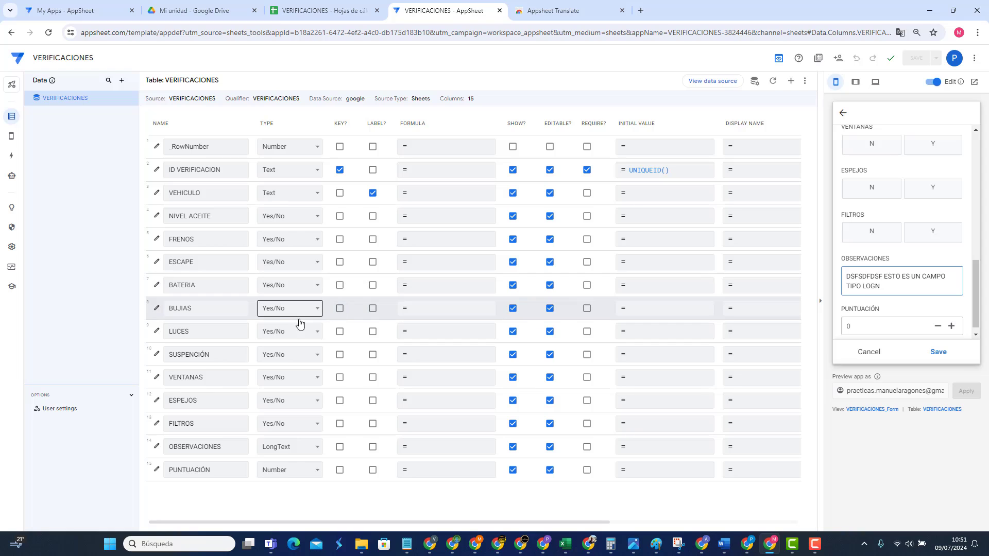
# Step: Change OBSERVACIONES from LongText to Text, save, and recheck the field in the preview
pyautogui.click(301, 446)
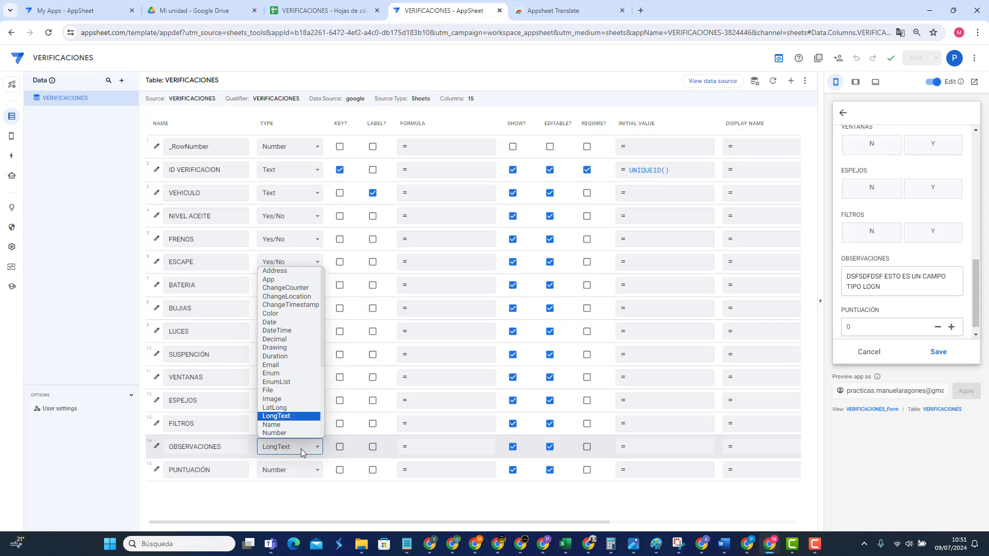
pyautogui.scroll(-3, 291, 404)
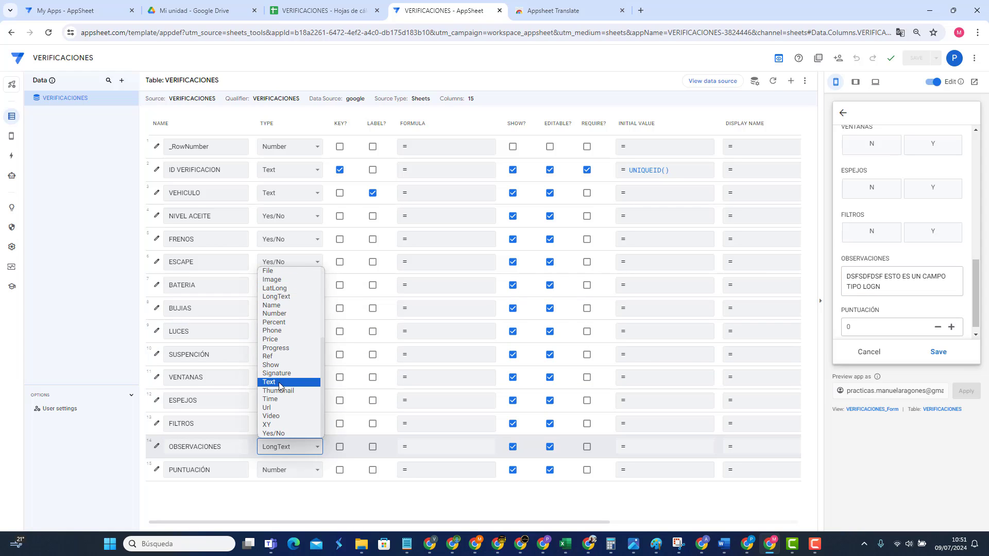
pyautogui.click(279, 386)
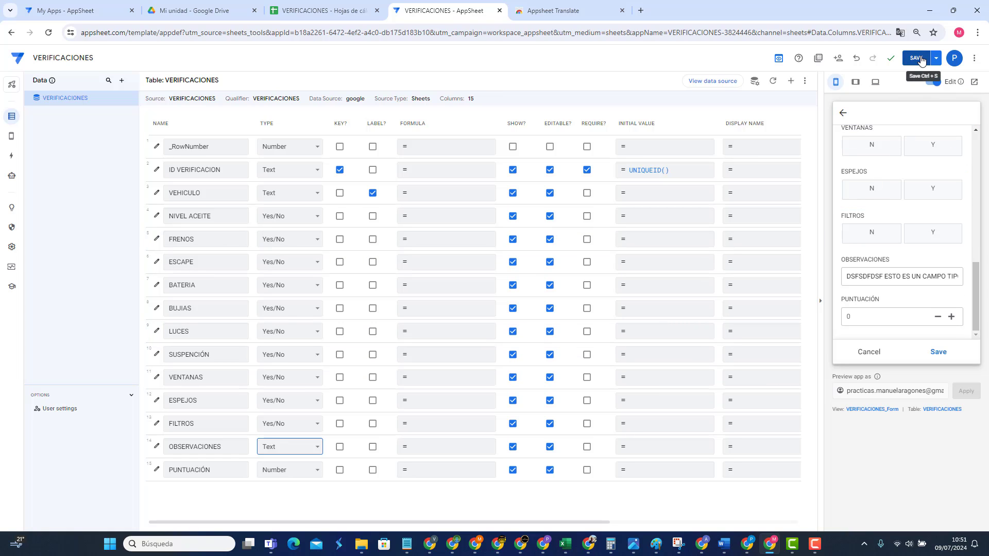
pyautogui.click(920, 61)
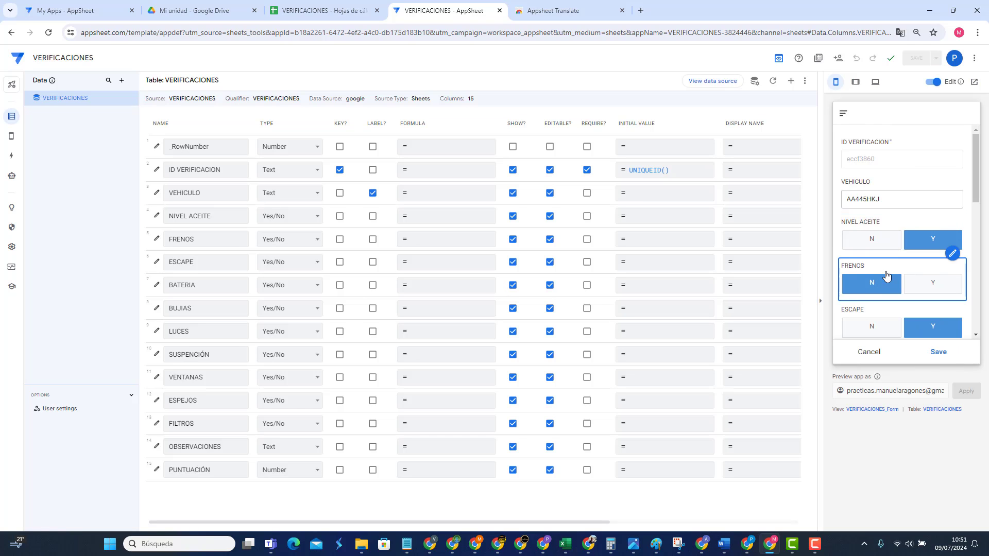
pyautogui.scroll(-8, 886, 277)
pyautogui.doubleClick(905, 278)
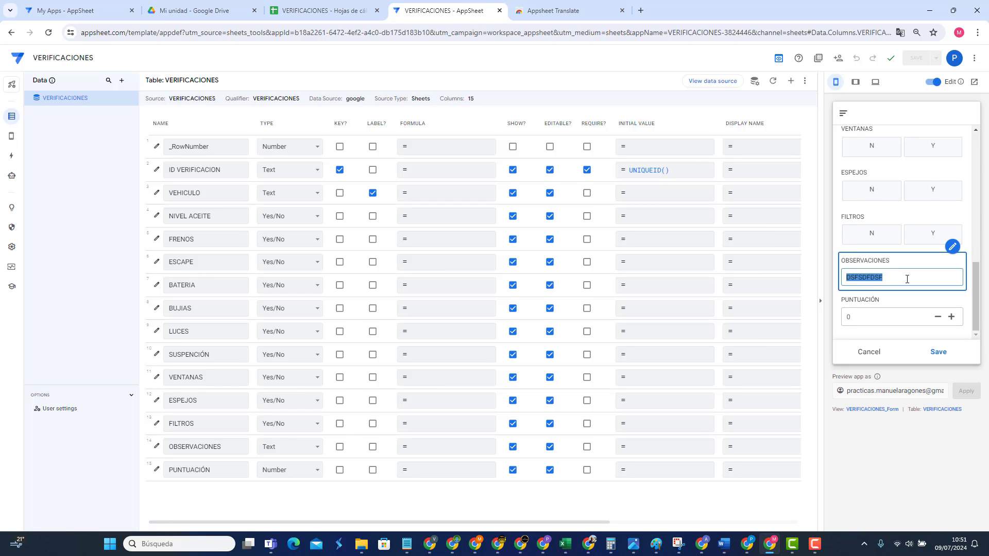
pyautogui.click(907, 278)
# Step: Load appsheet.es in the Appsheet Translate tab and scroll its Manual page to the column types table
pyautogui.click(575, 11)
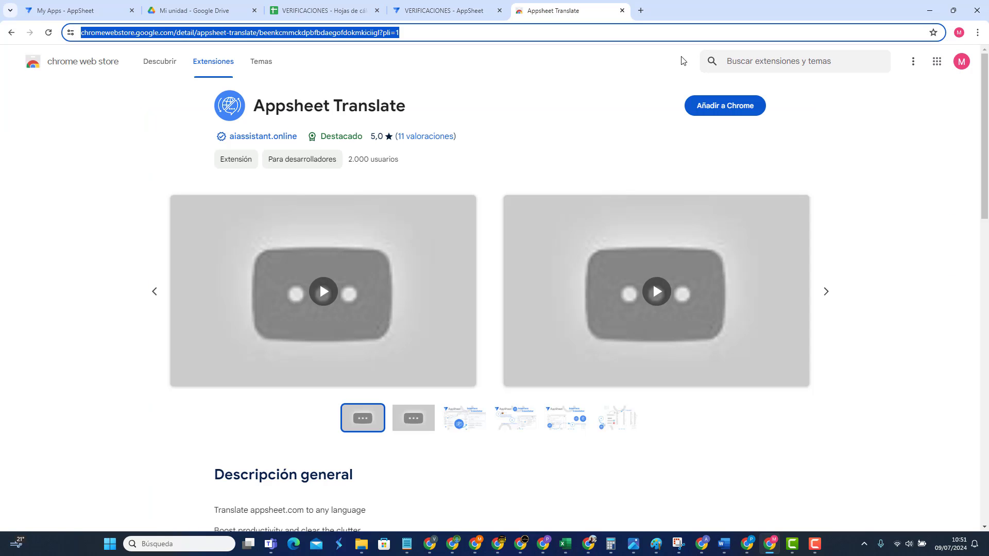
pyautogui.write('APPSHEET.ES')
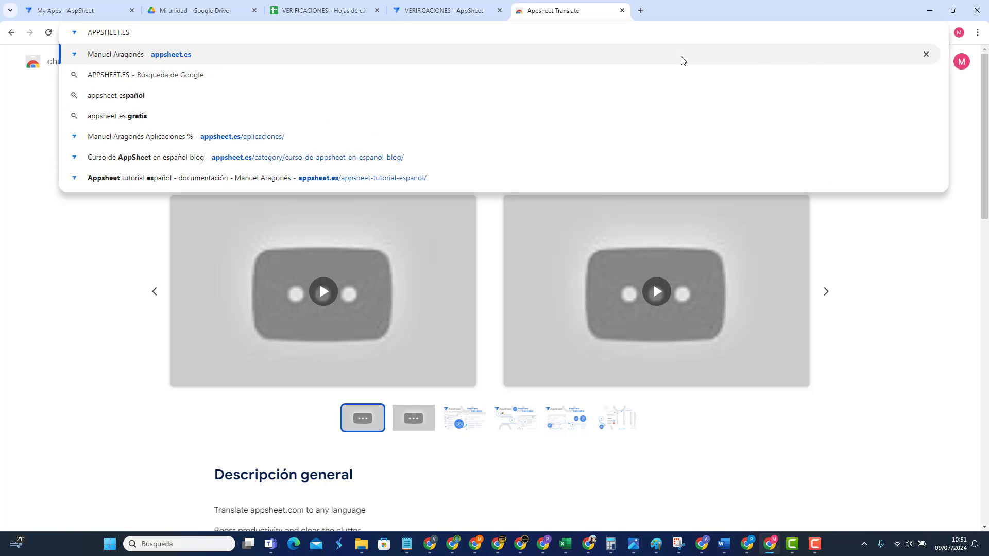
pyautogui.press('Return')
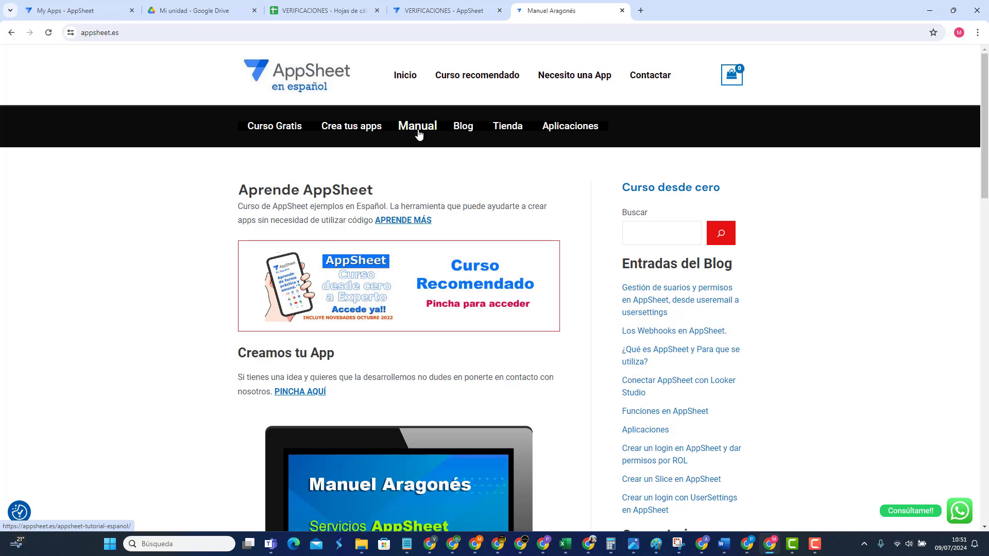
pyautogui.click(419, 133)
pyautogui.scroll(-10, 479, 225)
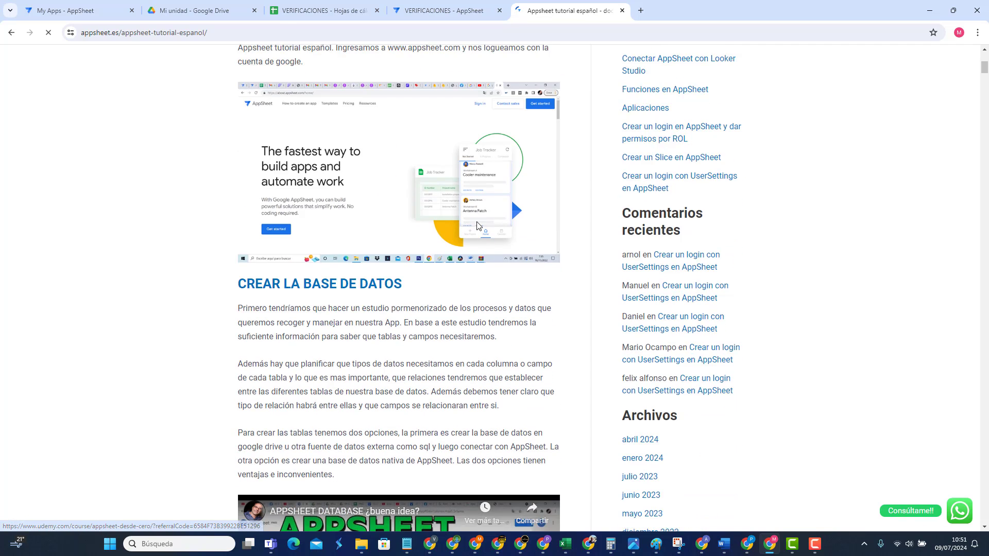
pyautogui.scroll(-20, 478, 226)
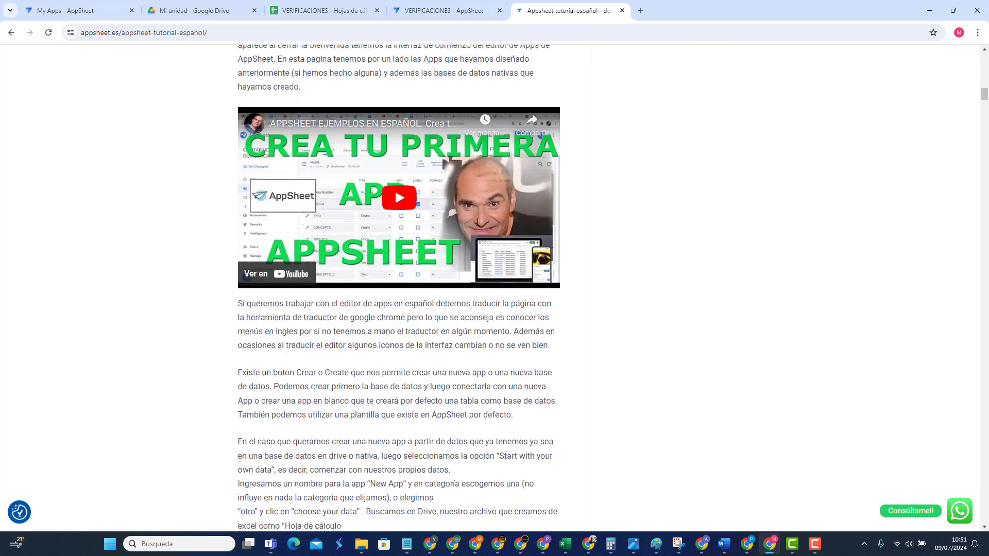
pyautogui.scroll(-15, 478, 225)
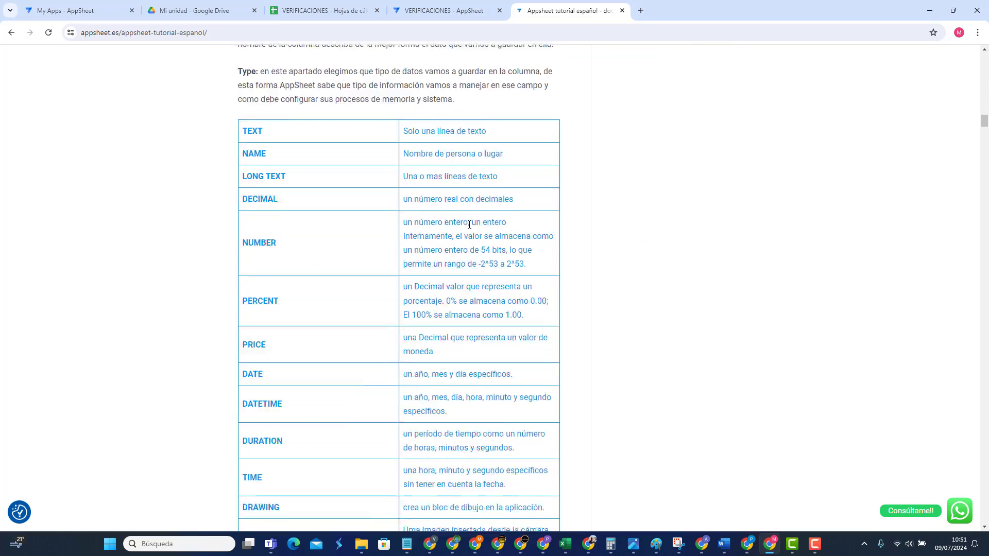
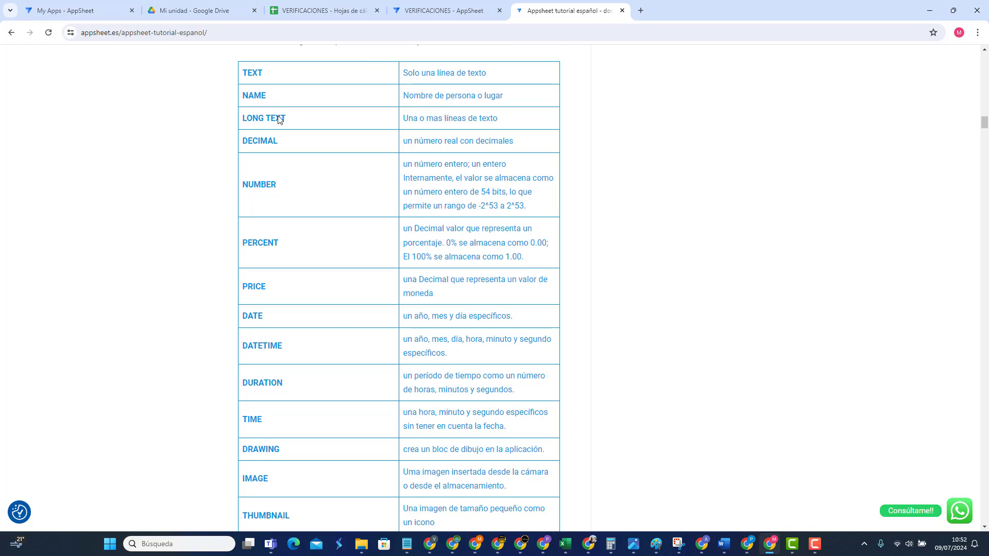
# Step: Scroll the appsheet.es column types table and select the ADDRESS type name
pyautogui.scroll(-3, 357, 342)
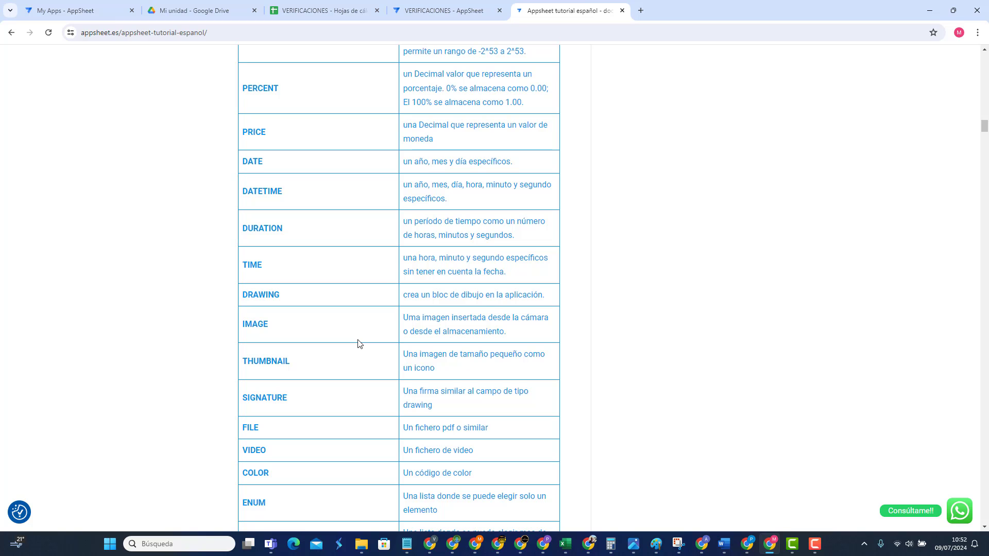
pyautogui.scroll(-4, 359, 342)
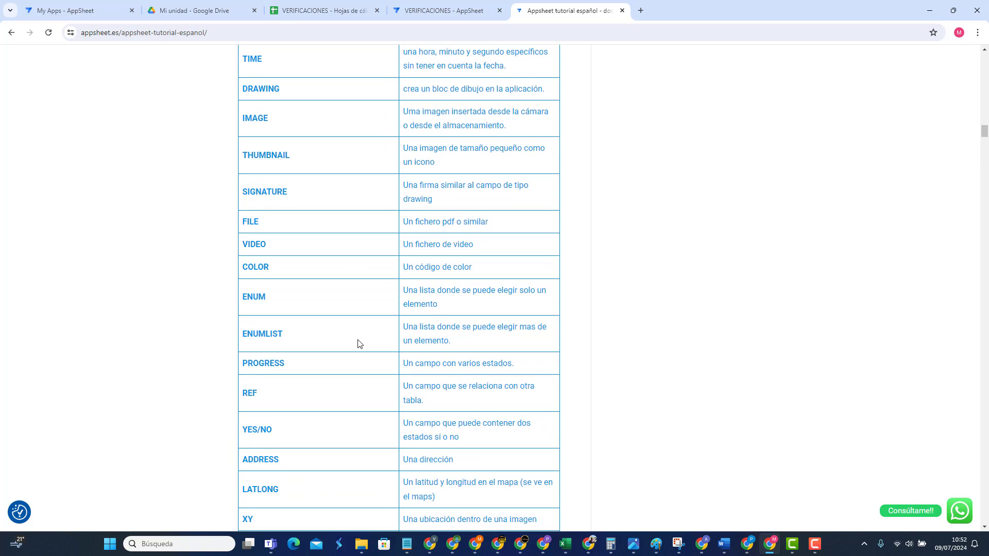
pyautogui.scroll(-2, 359, 343)
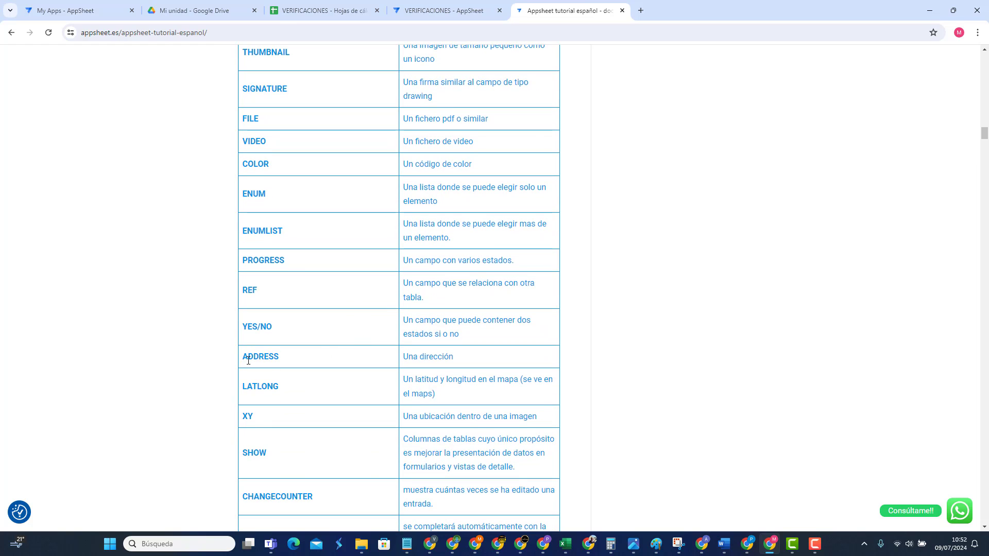
pyautogui.moveTo(279, 356); pyautogui.dragTo(243, 356)
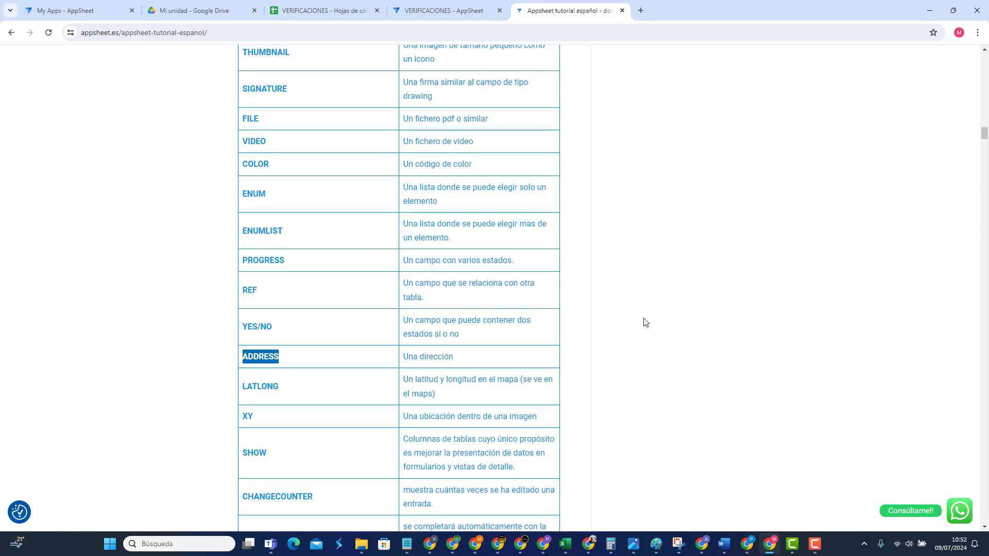
pyautogui.scroll(15, 645, 323)
pyautogui.scroll(-4, 609, 314)
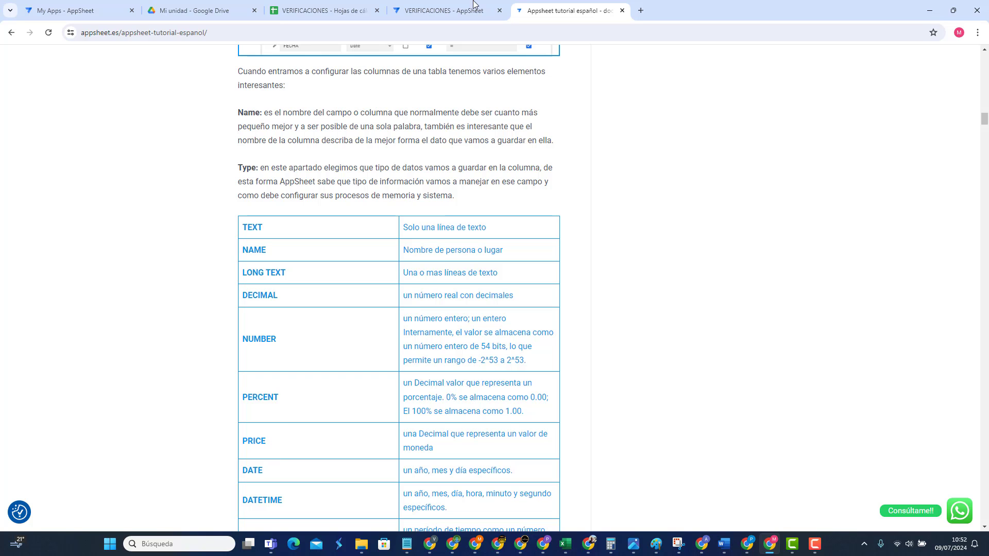
# Step: Change OBSERVACIONES to Number and replace its preview text with 5.5, flagged invalid
pyautogui.click(435, 10)
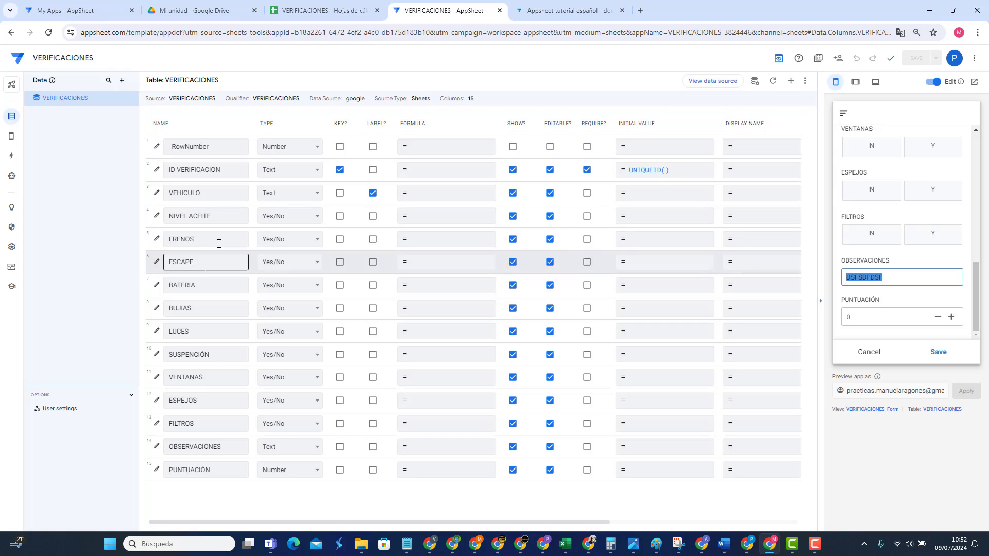
pyautogui.click(273, 442)
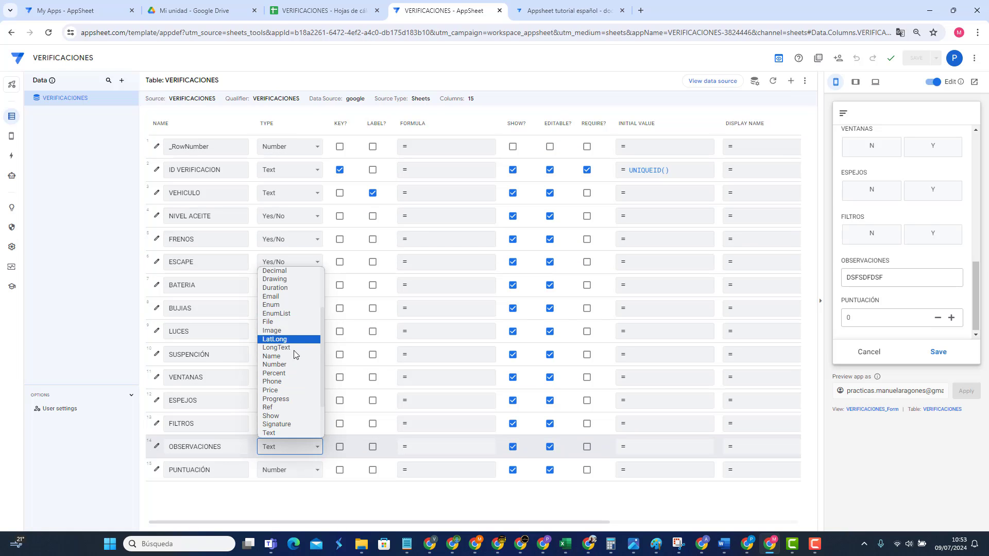
pyautogui.click(279, 367)
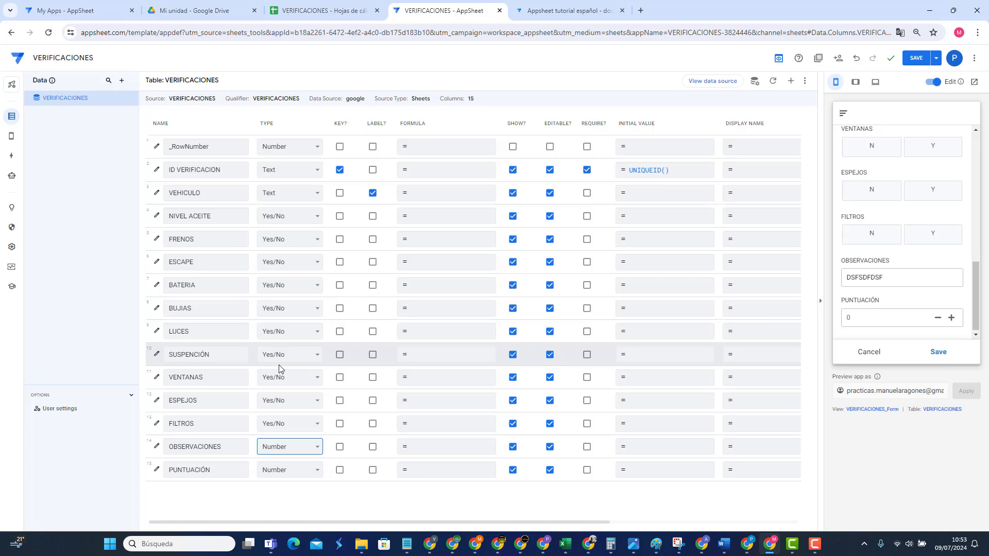
pyautogui.doubleClick(894, 278)
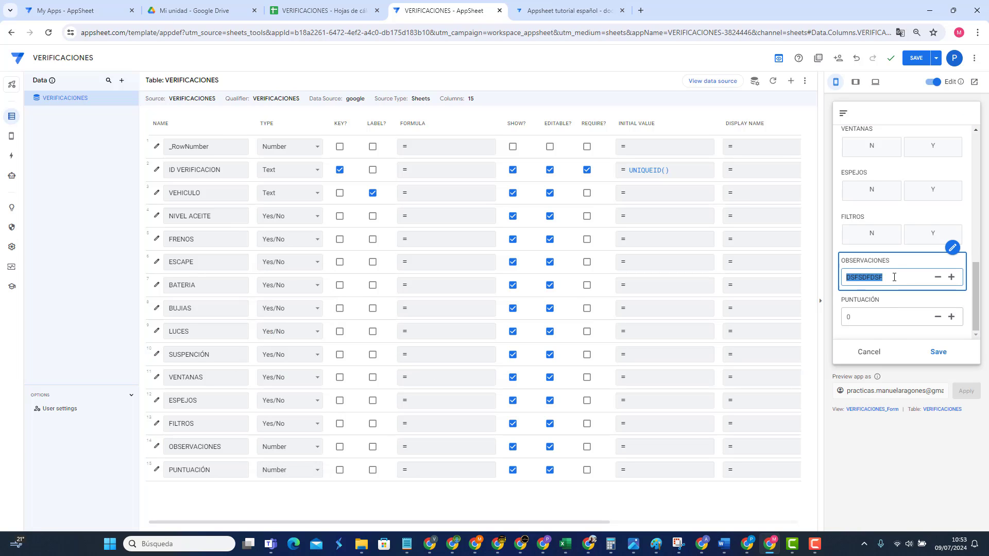
pyautogui.press('BackSpace')
pyautogui.write('5,5')
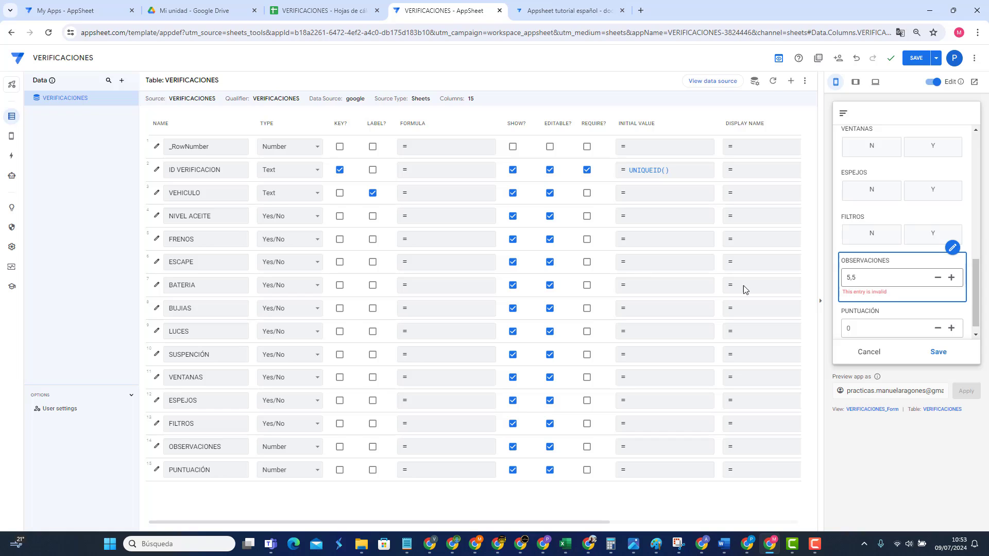
pyautogui.click(295, 446)
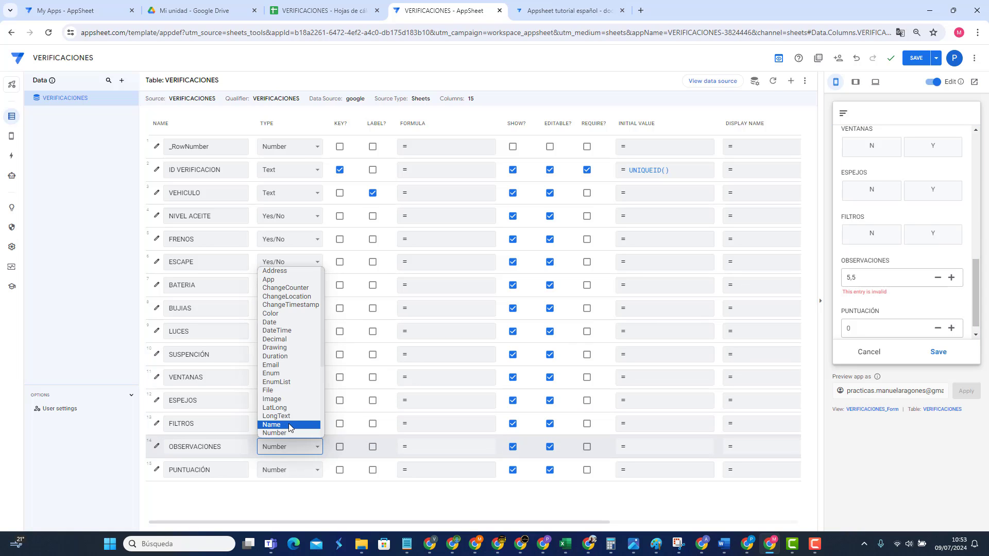
pyautogui.scroll(-3, 286, 337)
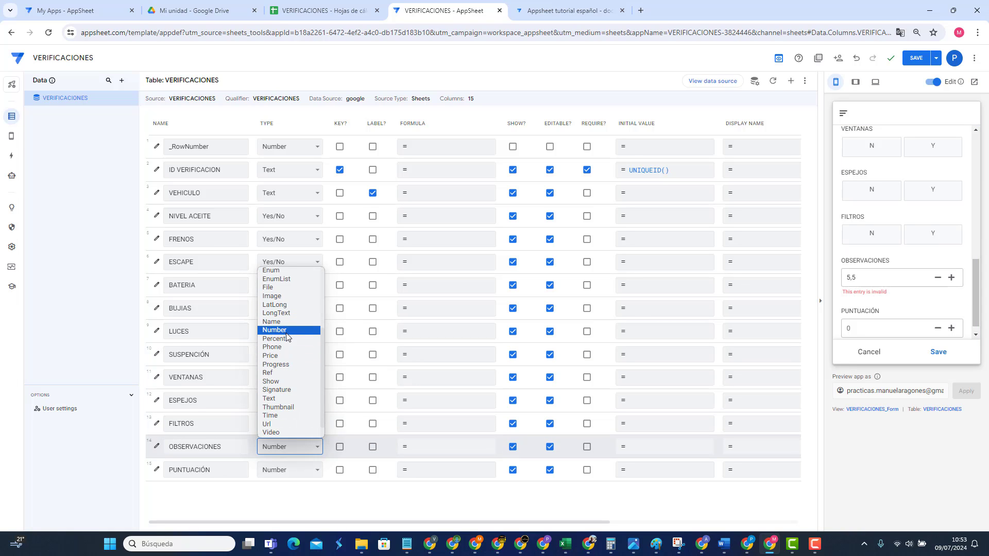
pyautogui.scroll(3, 283, 340)
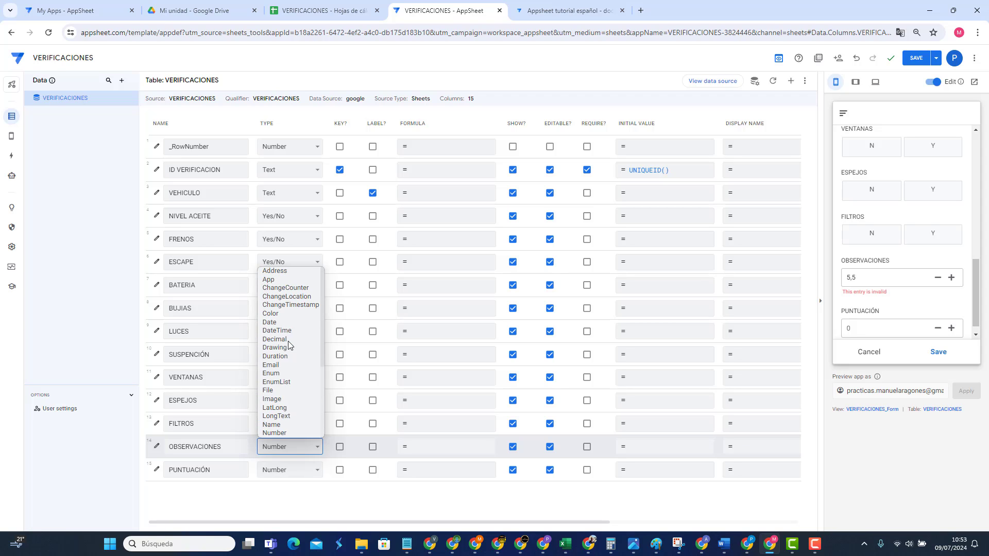
# Step: Try OBSERVACIONES as Decimal, then as Percent, with 5 entered in its preview field
pyautogui.click(280, 340)
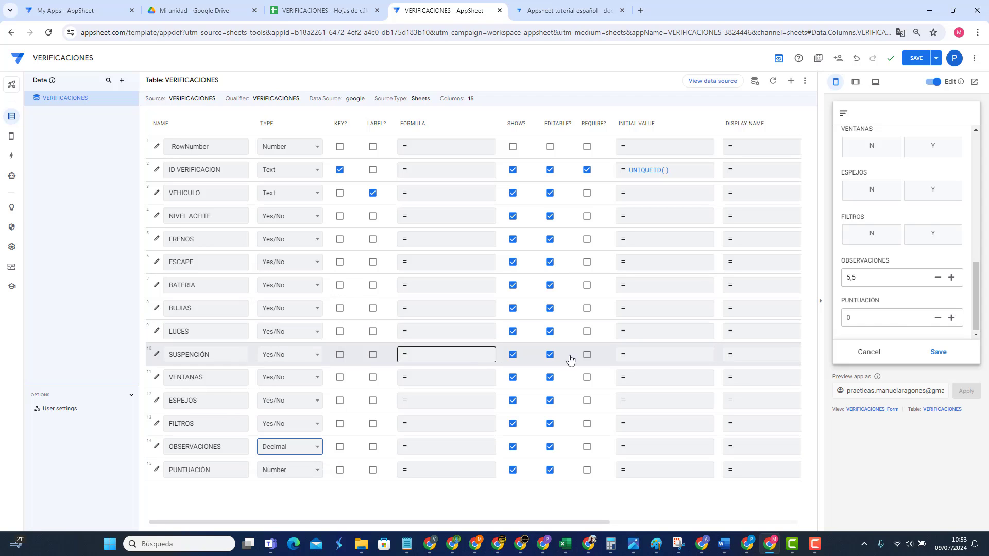
pyautogui.click(877, 283)
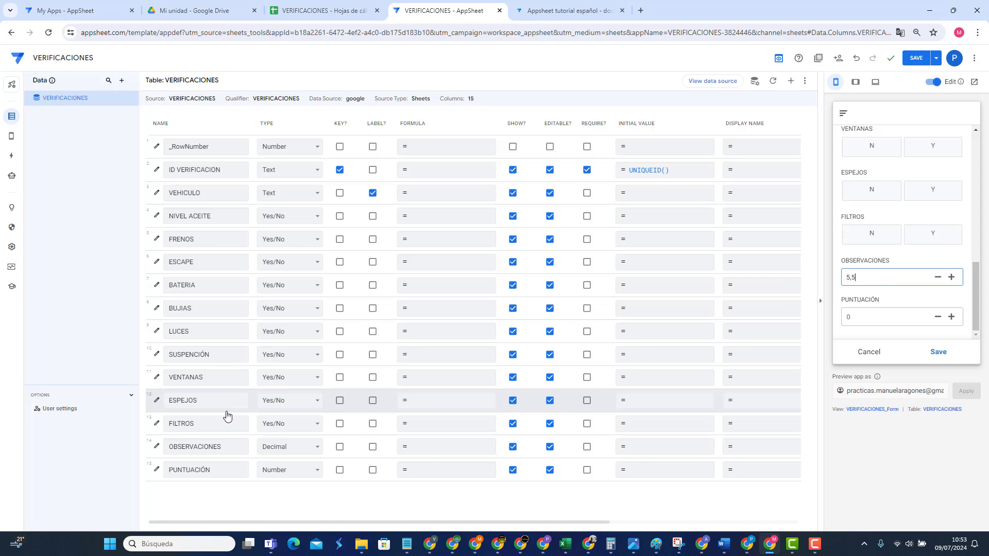
pyautogui.click(286, 446)
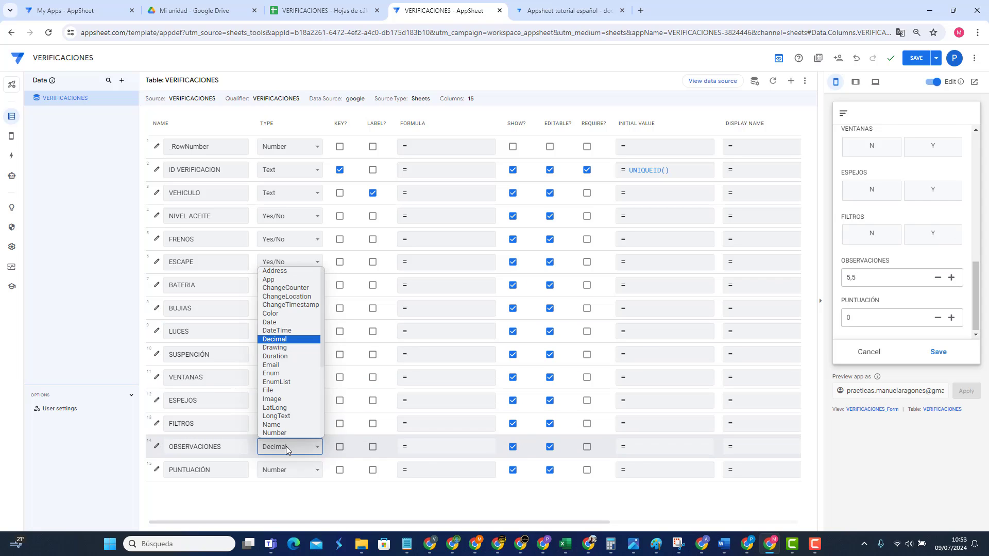
pyautogui.scroll(-2, 303, 379)
pyautogui.scroll(-1, 302, 374)
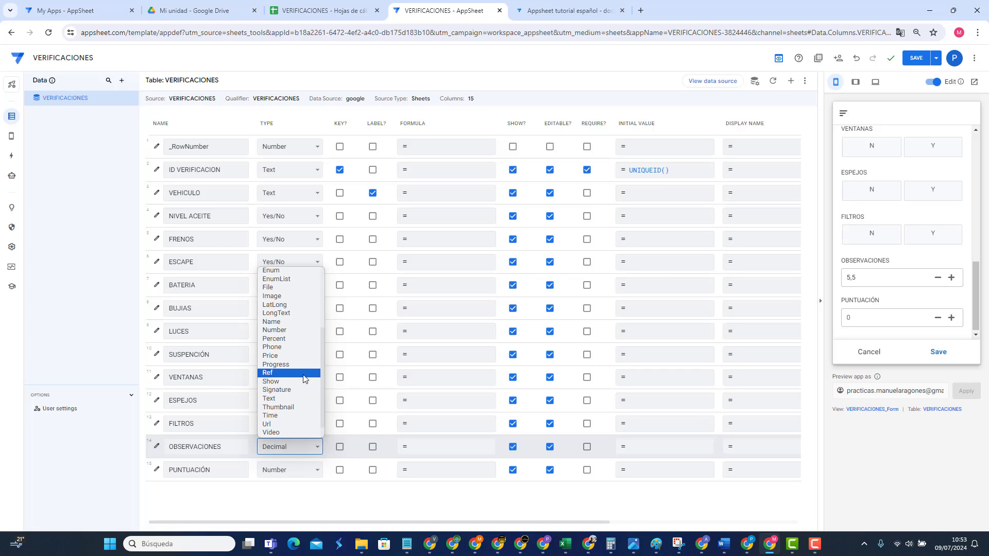
pyautogui.click(281, 340)
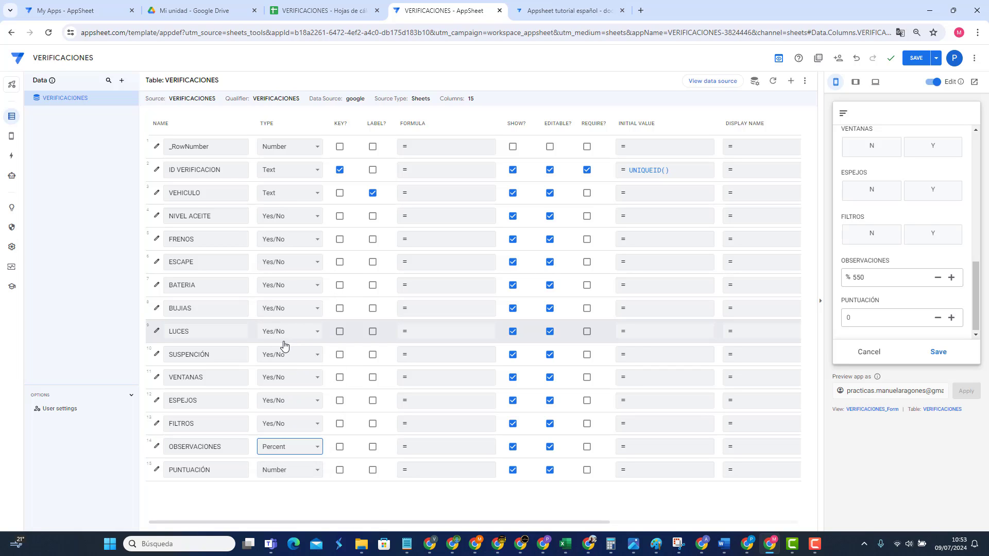
pyautogui.click(865, 279)
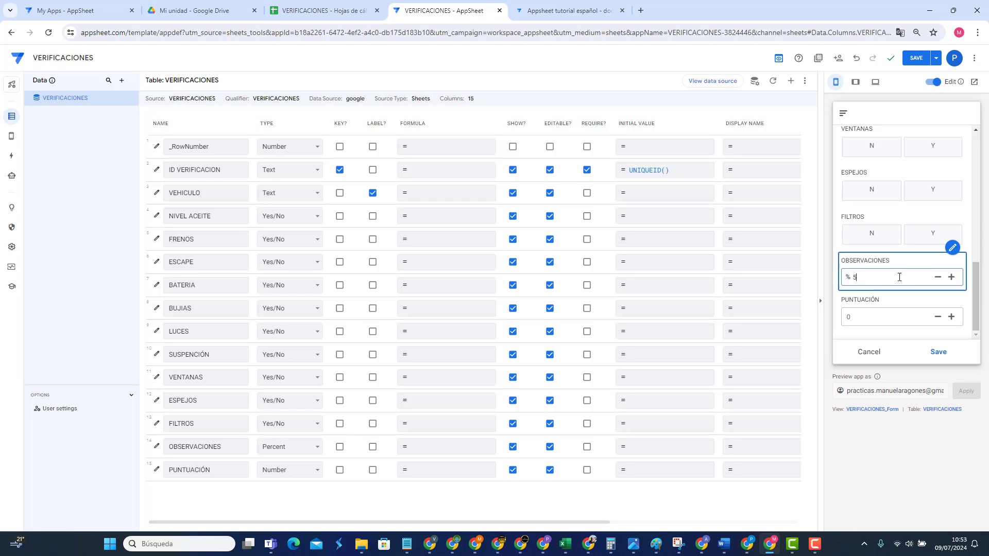
pyautogui.click(869, 322)
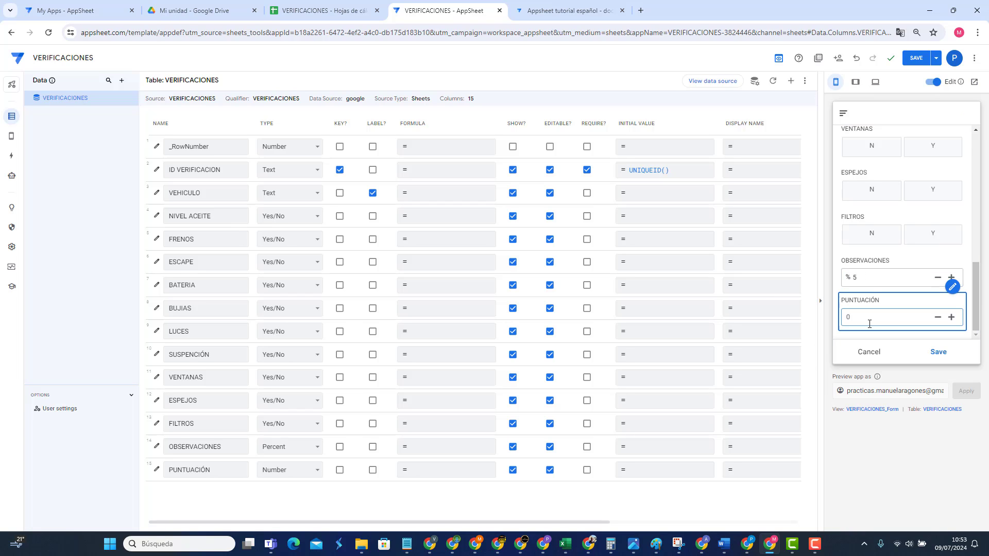
pyautogui.click(870, 277)
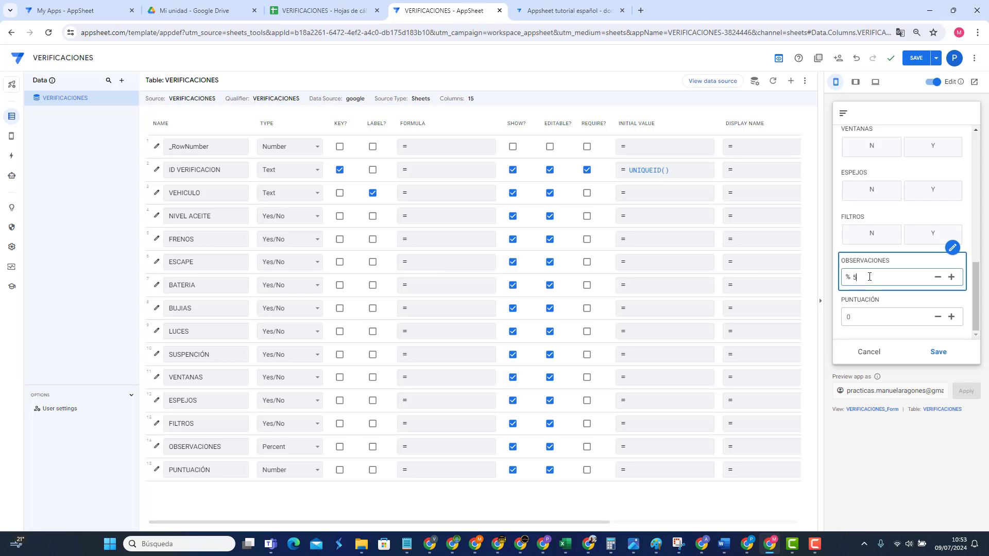
pyautogui.click(302, 447)
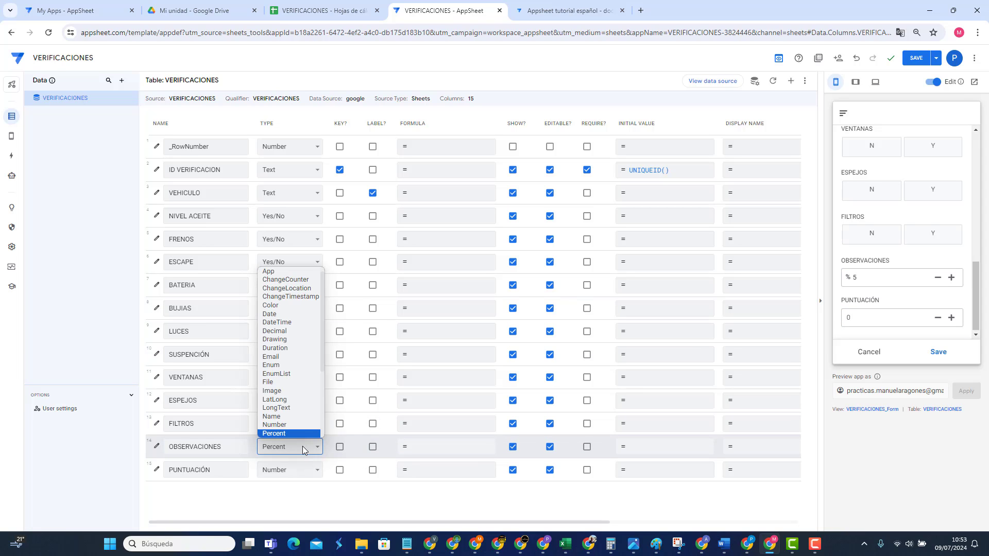
pyautogui.scroll(-2, 290, 399)
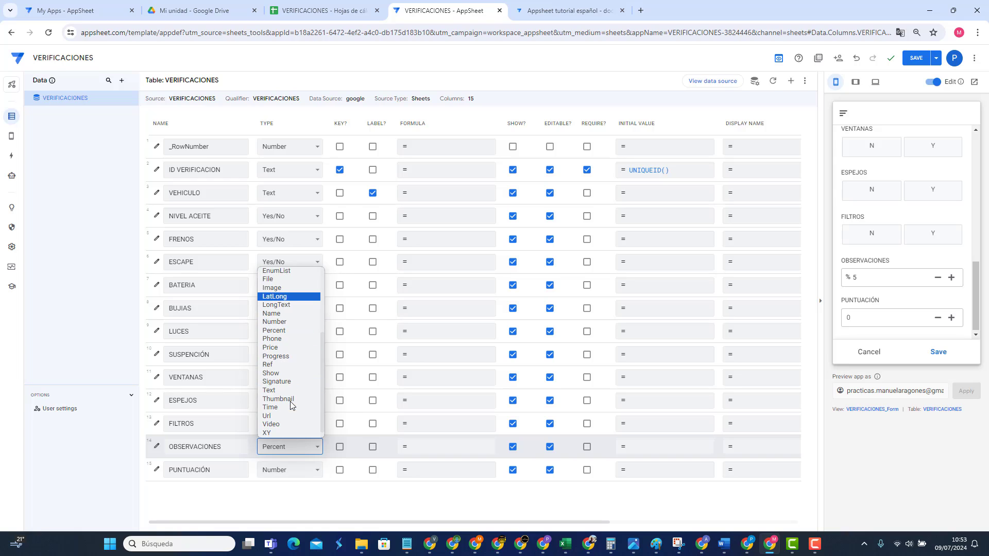
# Step: Save OBSERVACIONES as a Price column and check its $-prefixed preview value
pyautogui.click(276, 348)
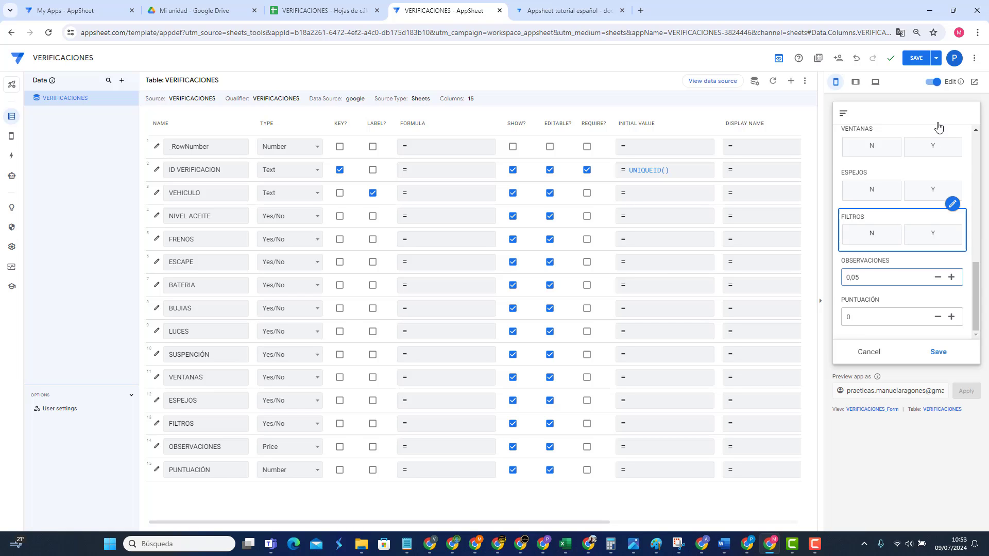
pyautogui.hotkey('ctrl', 's')
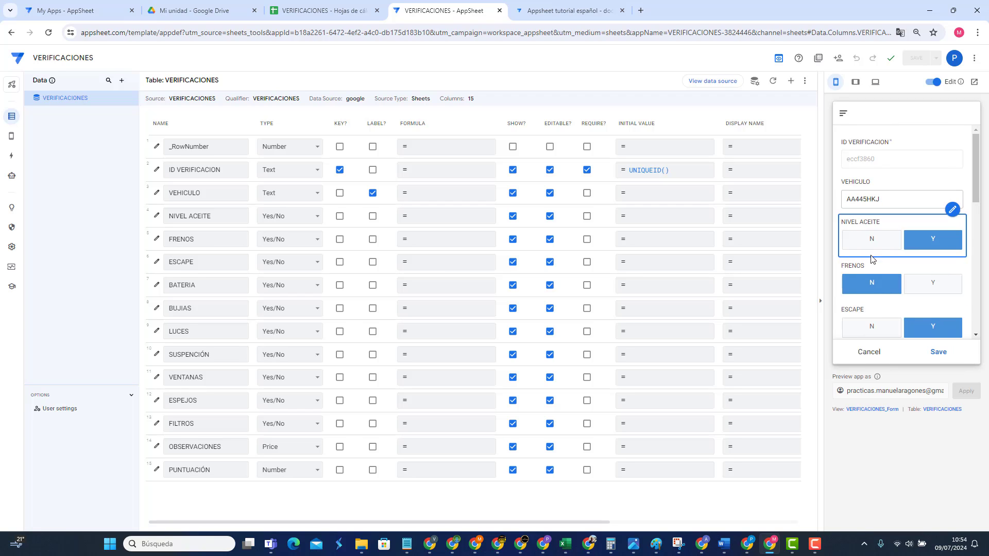
pyautogui.scroll(-8, 871, 258)
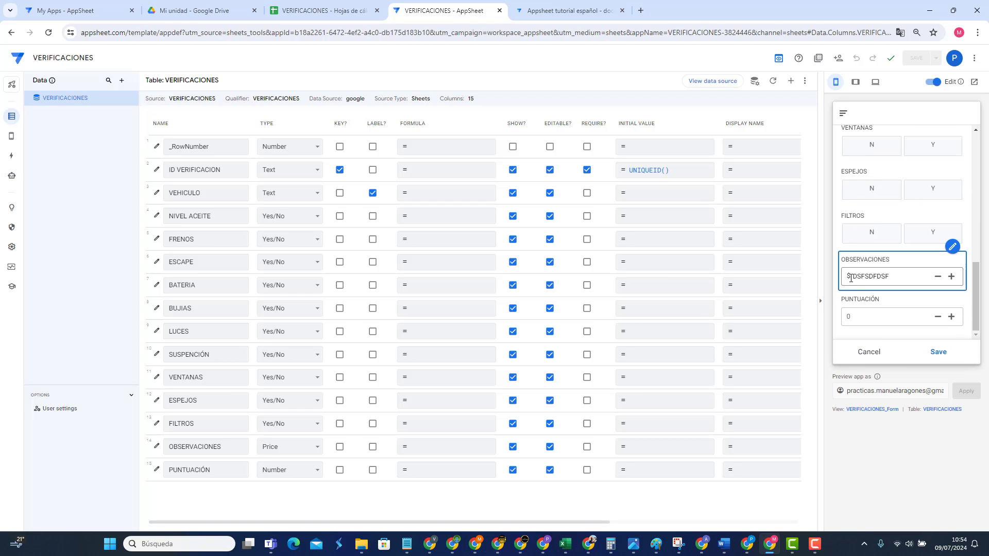
pyautogui.doubleClick(850, 278)
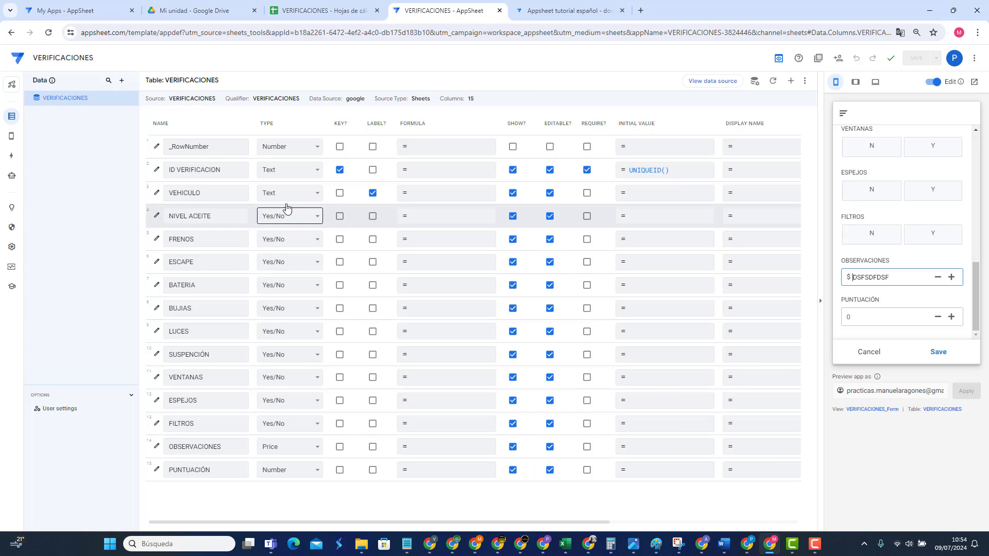
# Step: Set the OBSERVACIONES column's currency symbol to €
pyautogui.click(157, 448)
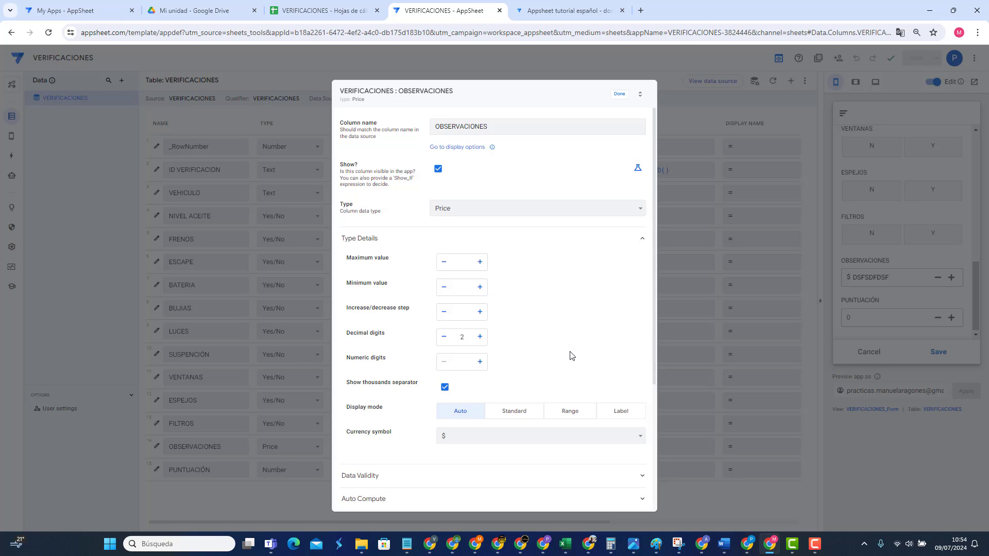
pyautogui.click(465, 435)
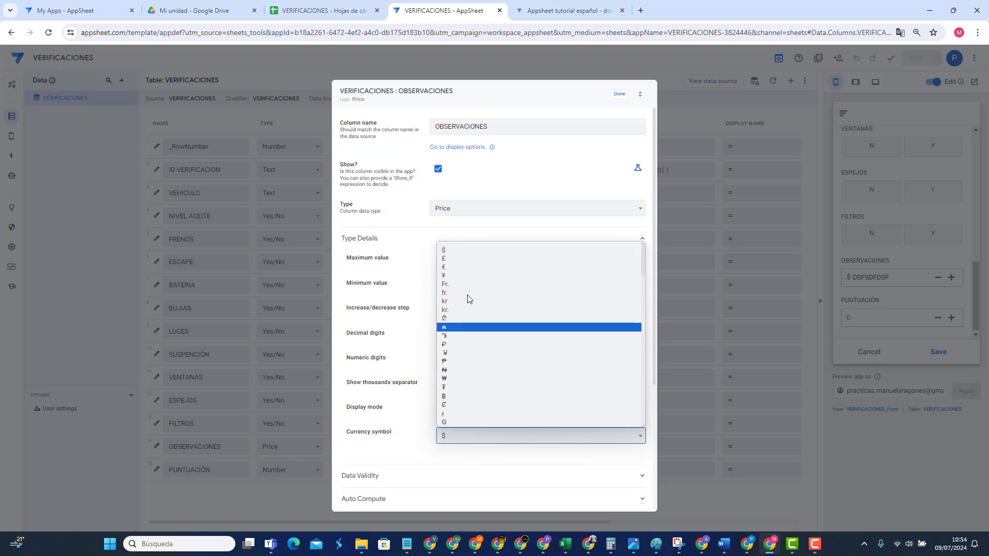
pyautogui.scroll(1, 452, 288)
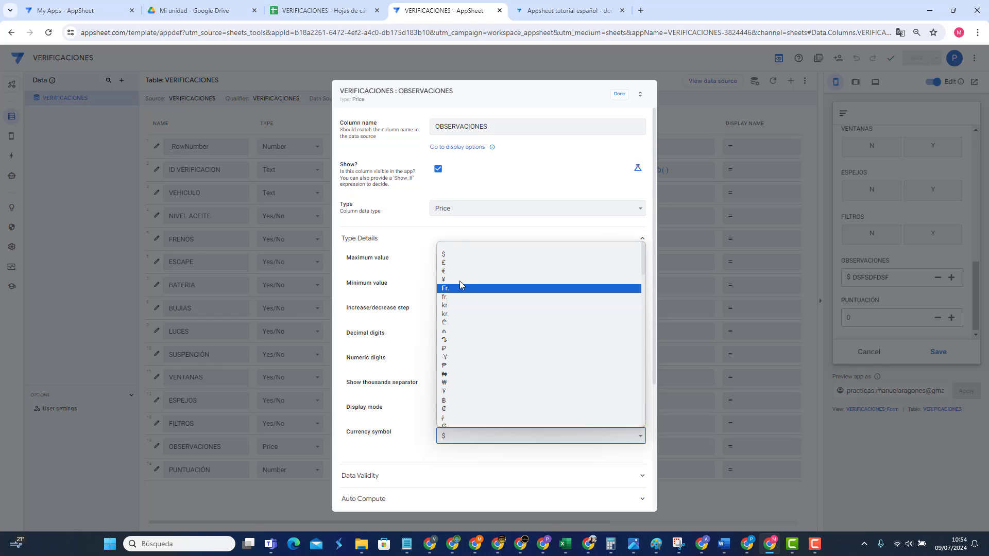
pyautogui.click(456, 271)
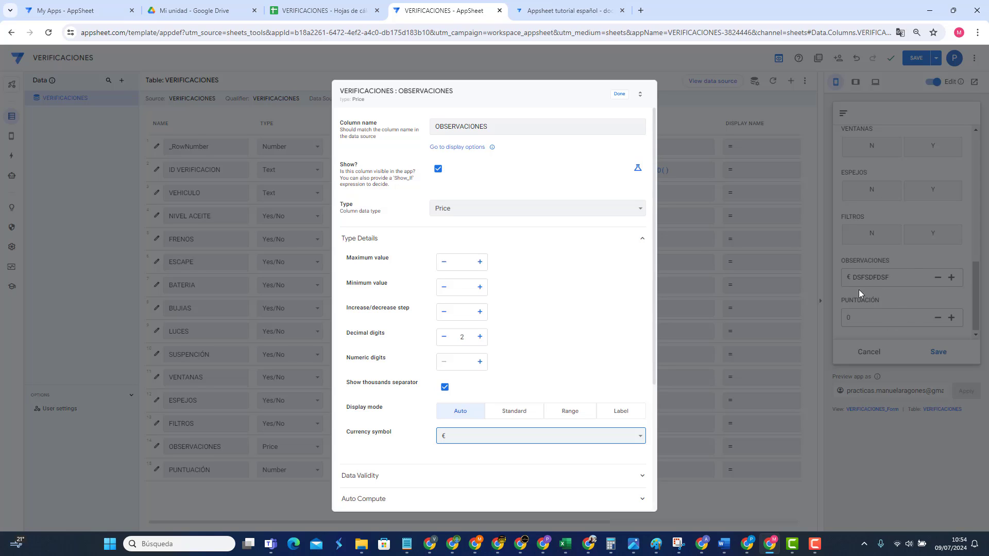
# Step: Try the Standard, Range and Label display modes, then return to Auto
pyautogui.click(520, 414)
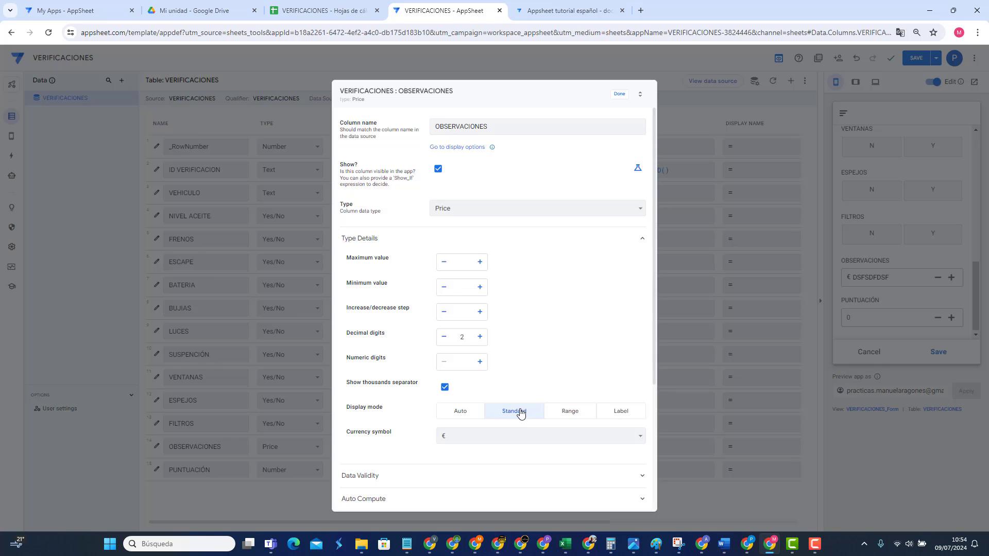
pyautogui.click(571, 413)
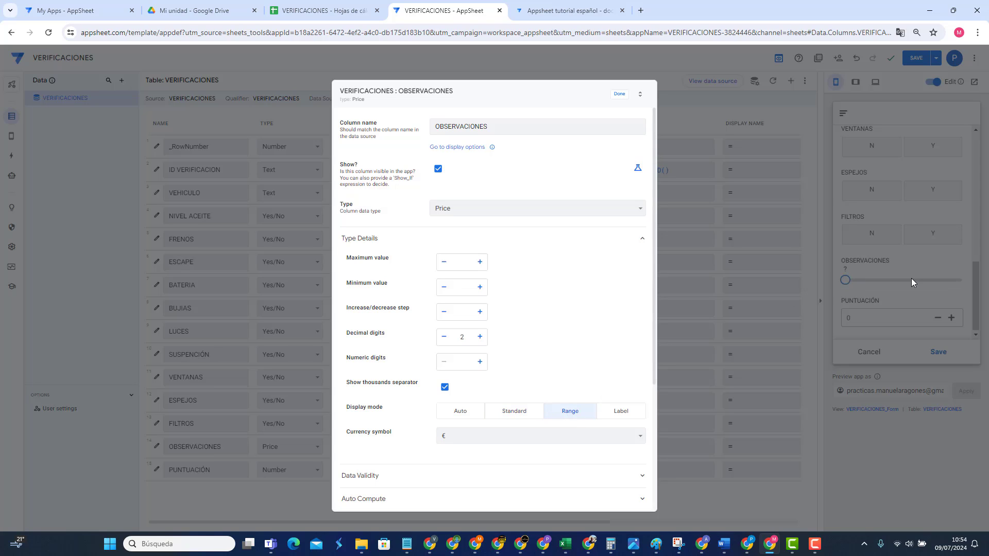
pyautogui.click(621, 412)
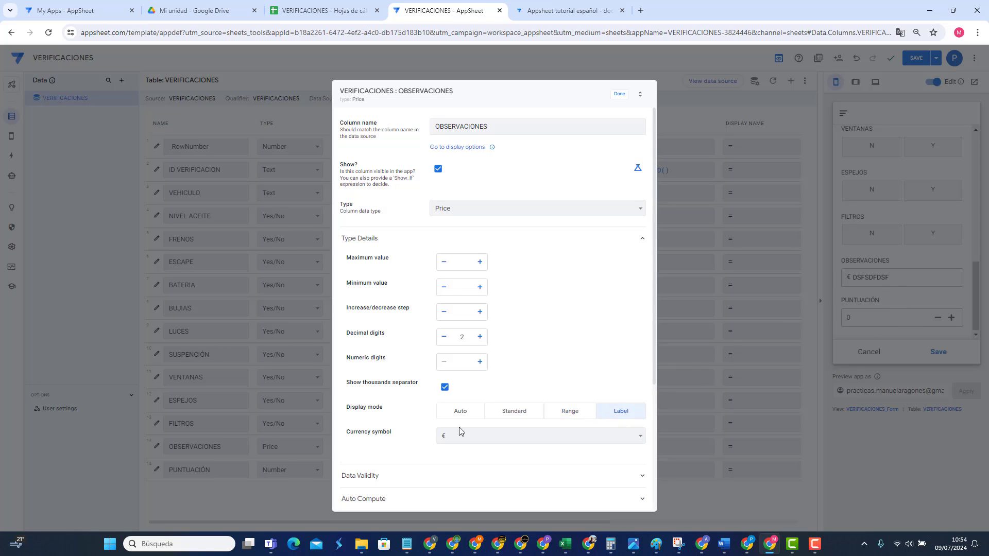
pyautogui.click(501, 414)
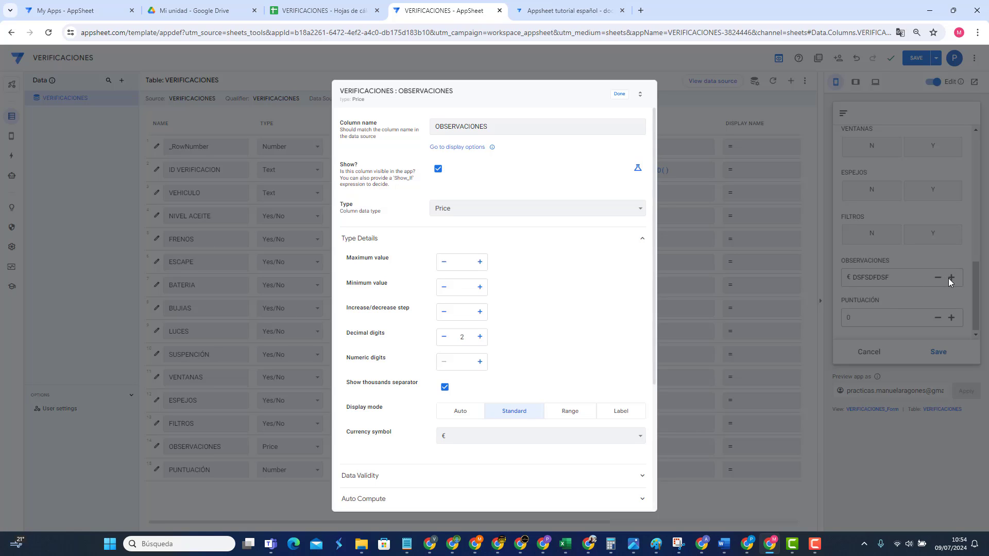
pyautogui.click(468, 417)
pyautogui.click(512, 413)
pyautogui.click(566, 414)
pyautogui.click(626, 413)
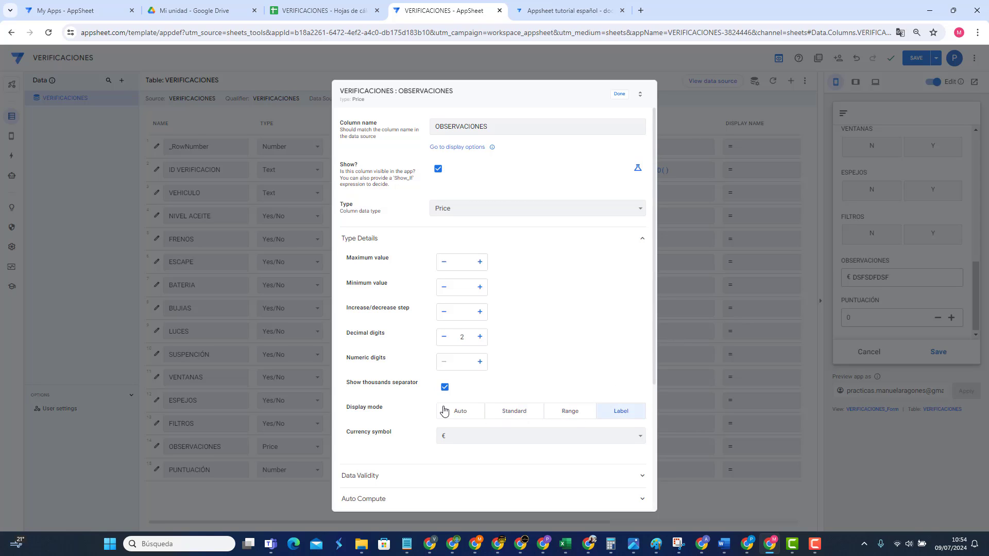
pyautogui.click(444, 410)
# Step: Close the column settings and test the € price entry in the OBSERVACIONES preview field
pyautogui.click(619, 94)
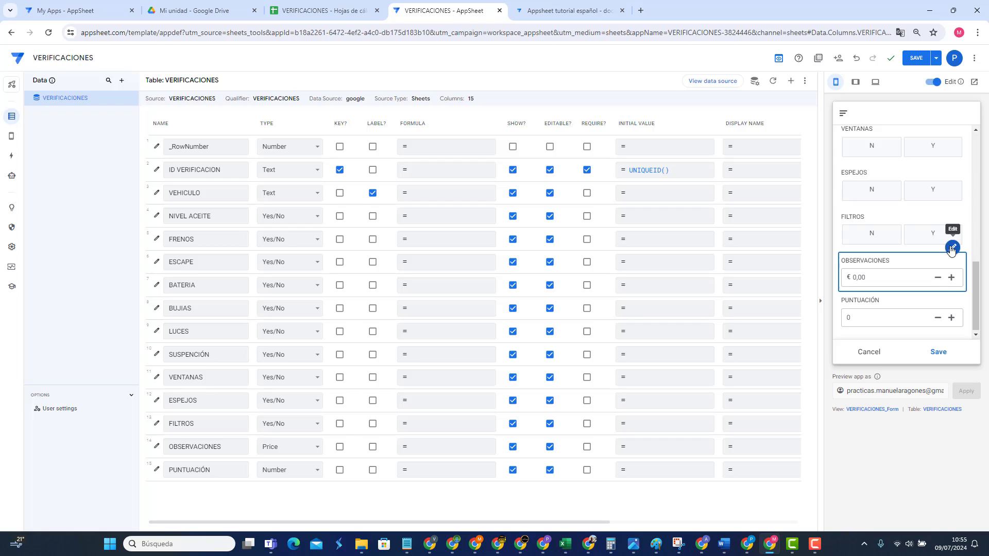
pyautogui.click(921, 279)
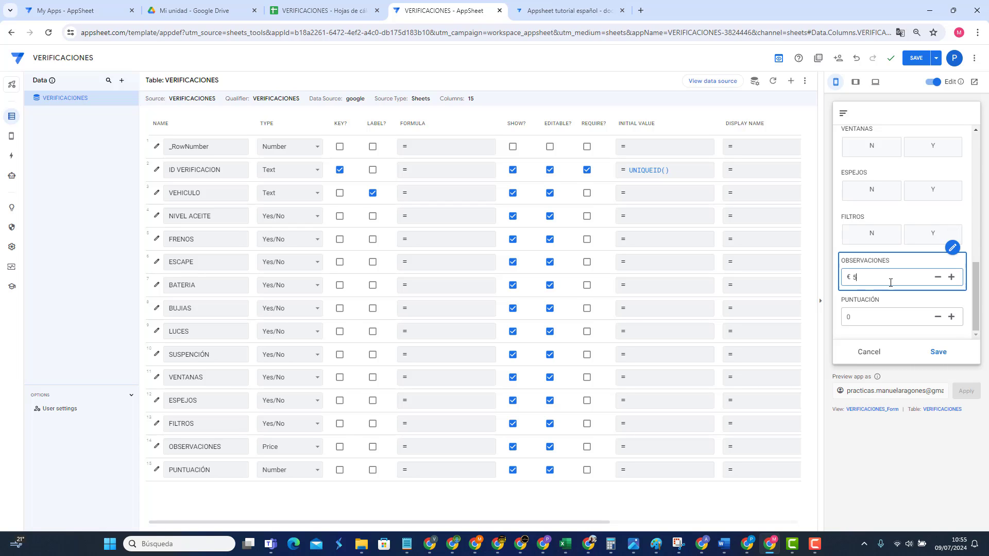
pyautogui.click(879, 314)
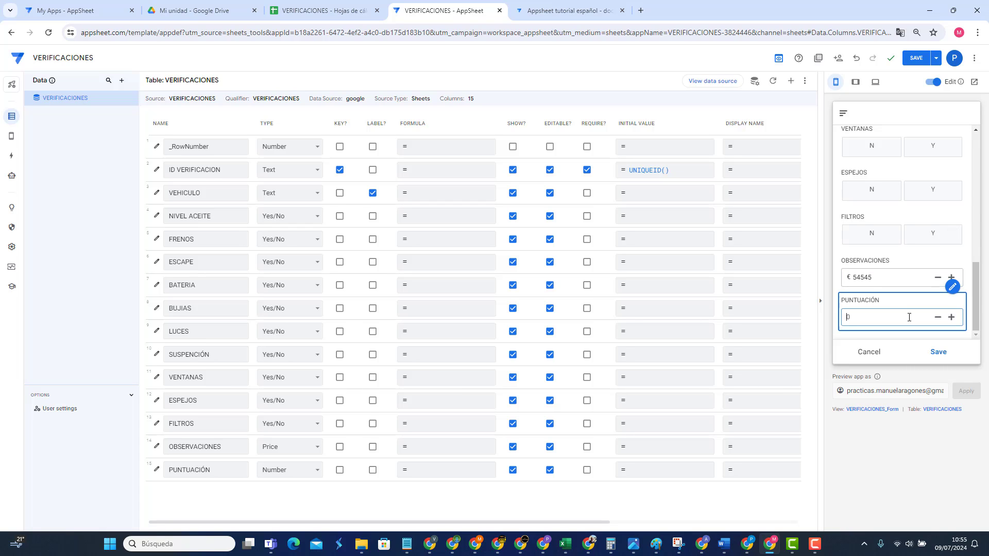
pyautogui.click(876, 278)
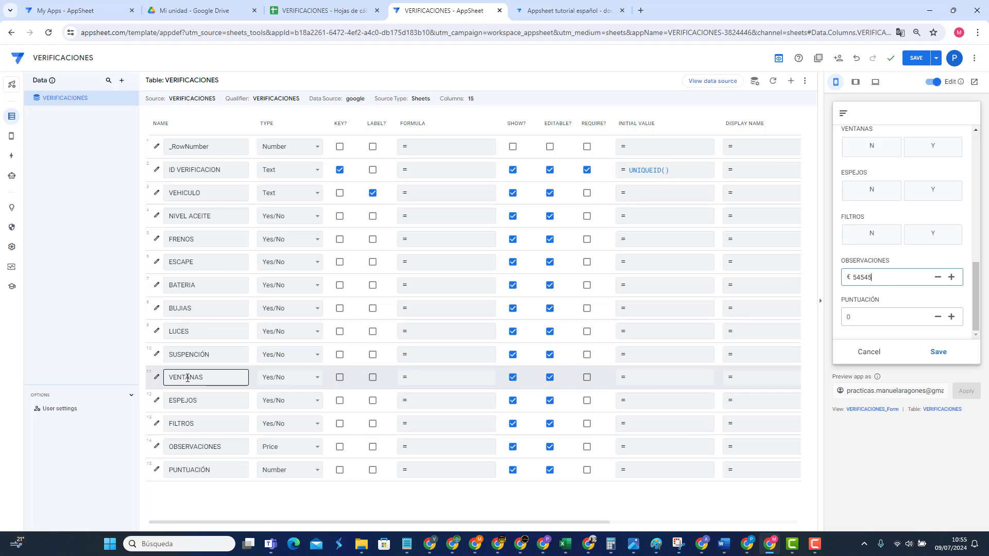
pyautogui.click(156, 445)
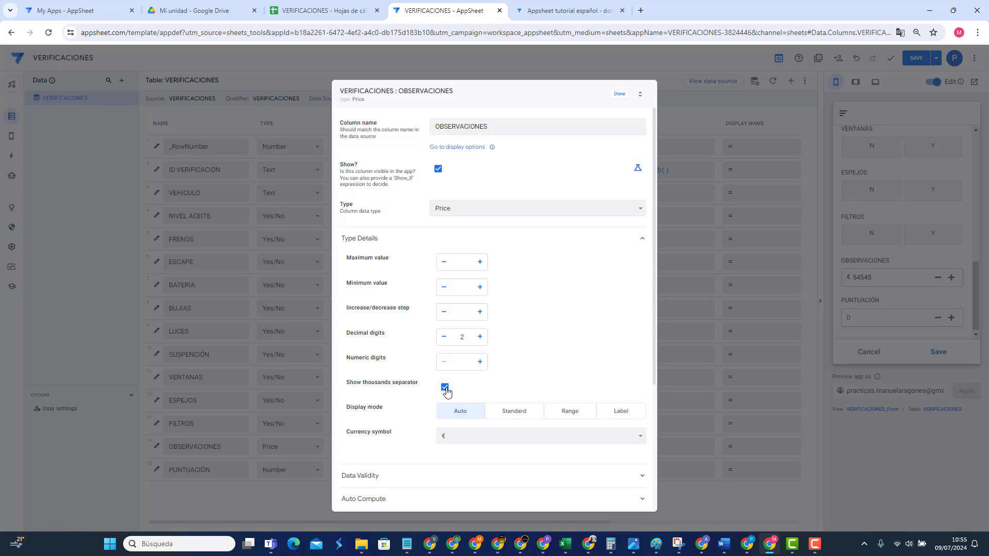
pyautogui.click(618, 95)
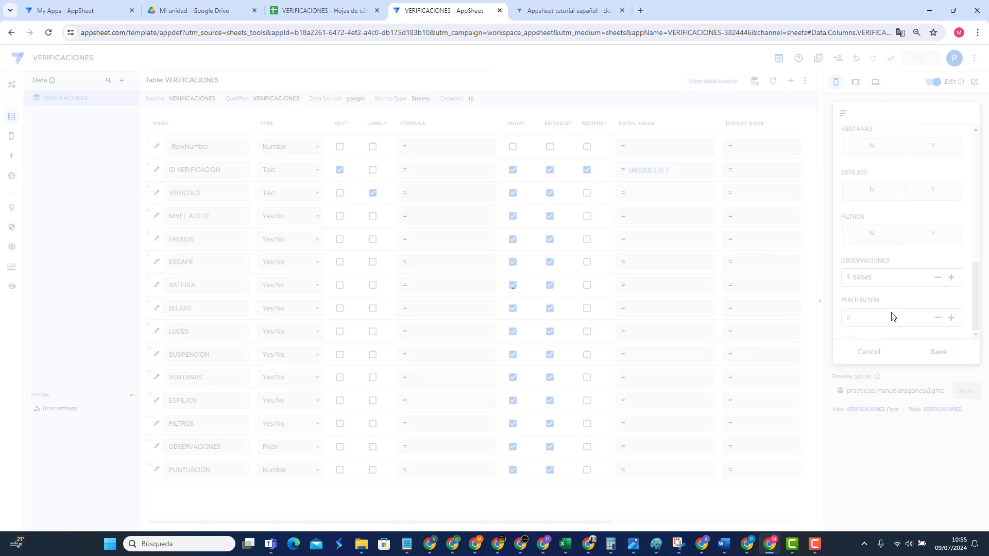
# Step: Enter 5 in the OBSERVACIONES preview field, then extend it to 515024
pyautogui.click(907, 276)
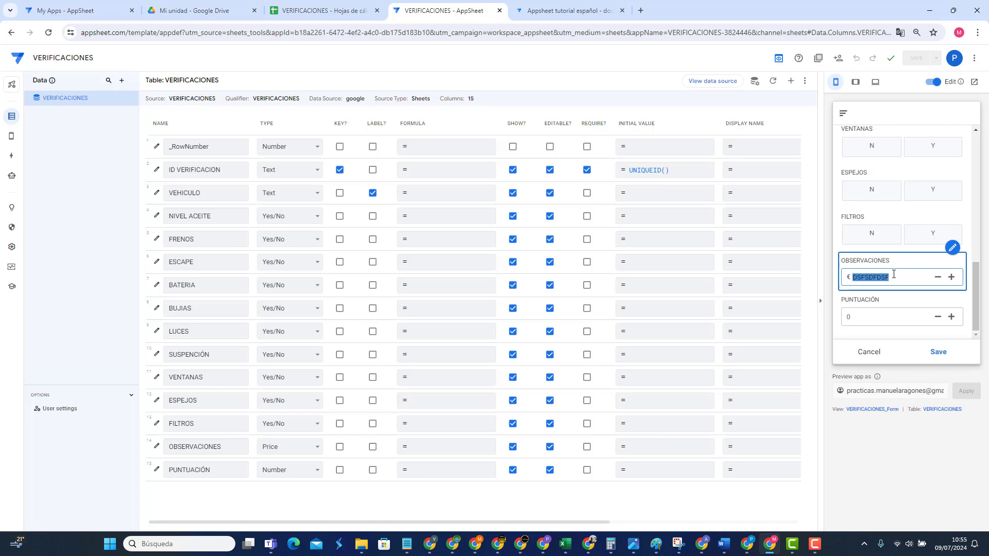
pyautogui.write('5')
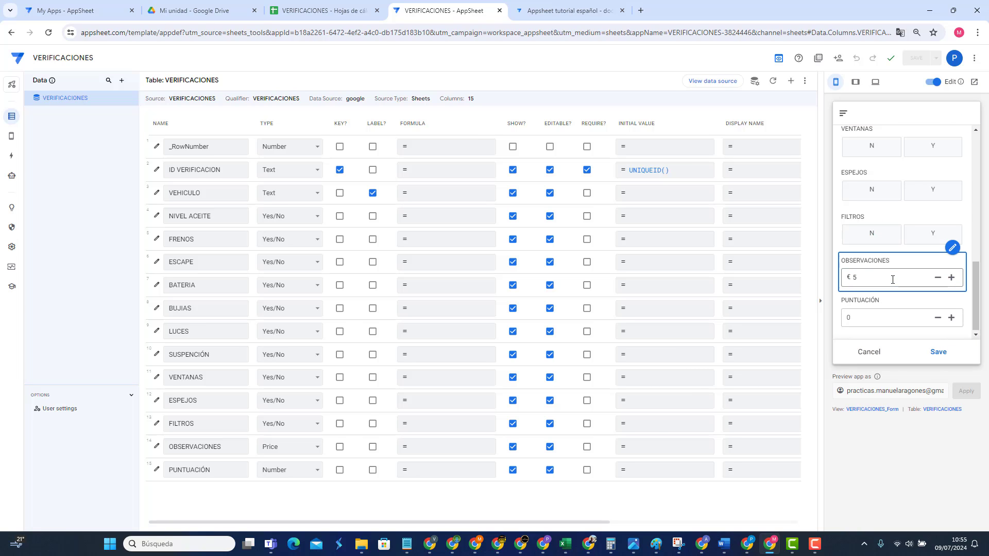
pyautogui.click(880, 310)
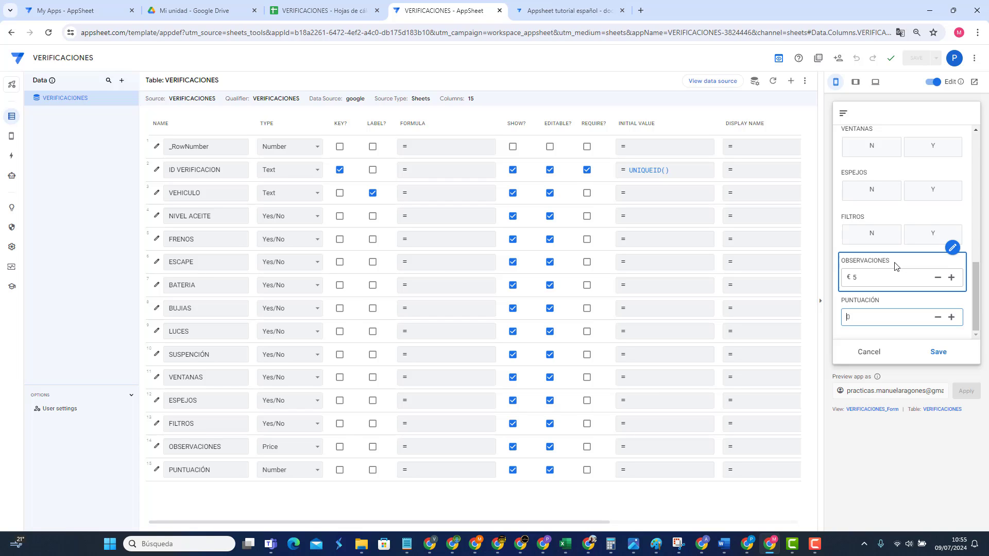
pyautogui.click(877, 279)
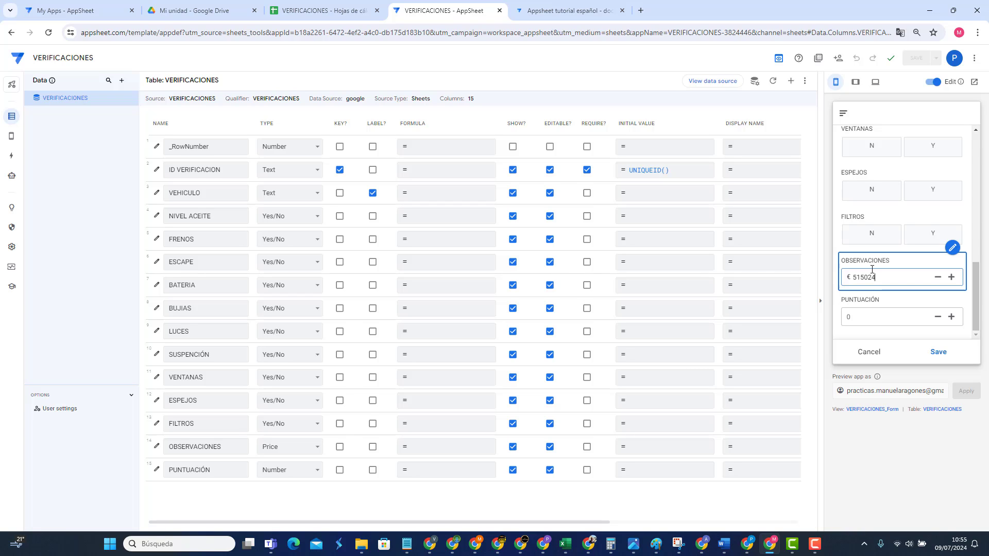
pyautogui.click(874, 318)
pyautogui.click(887, 281)
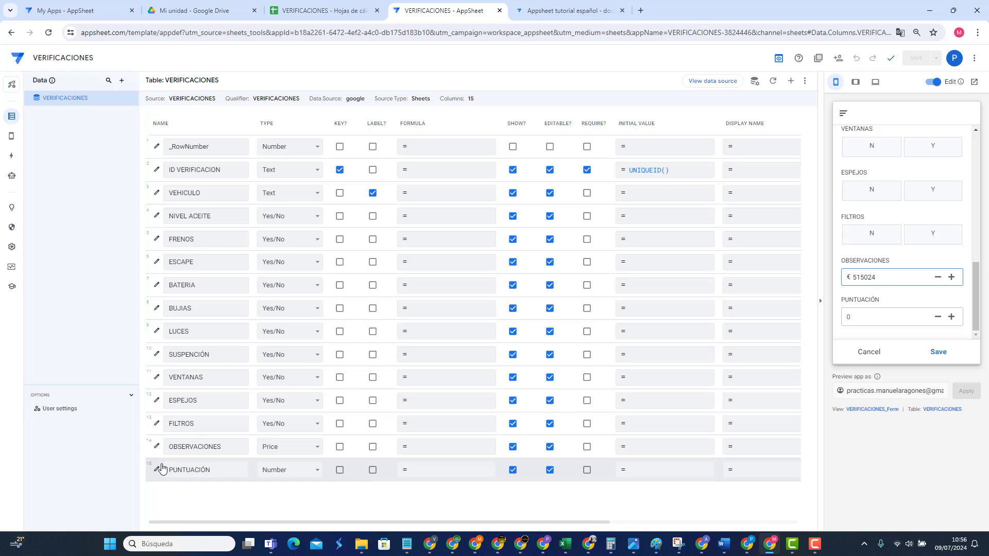
pyautogui.click(157, 446)
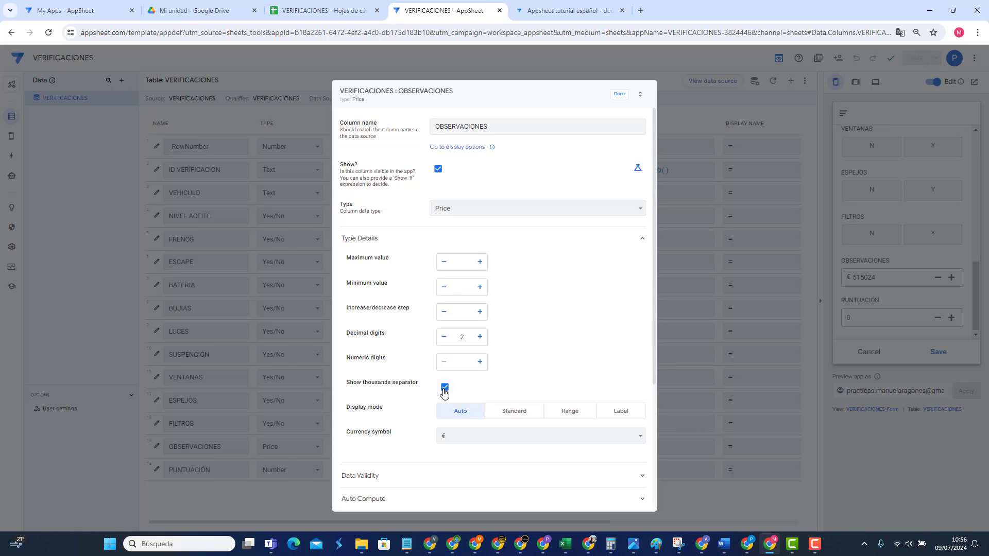
# Step: Try Label and Standard display modes, keep Auto, close the settings and save the app
pyautogui.click(621, 413)
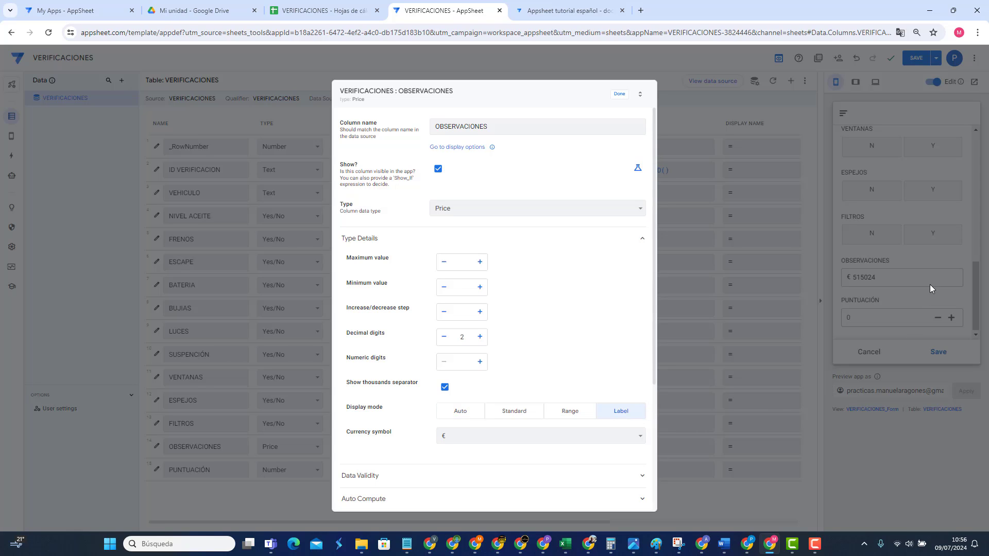
pyautogui.click(454, 415)
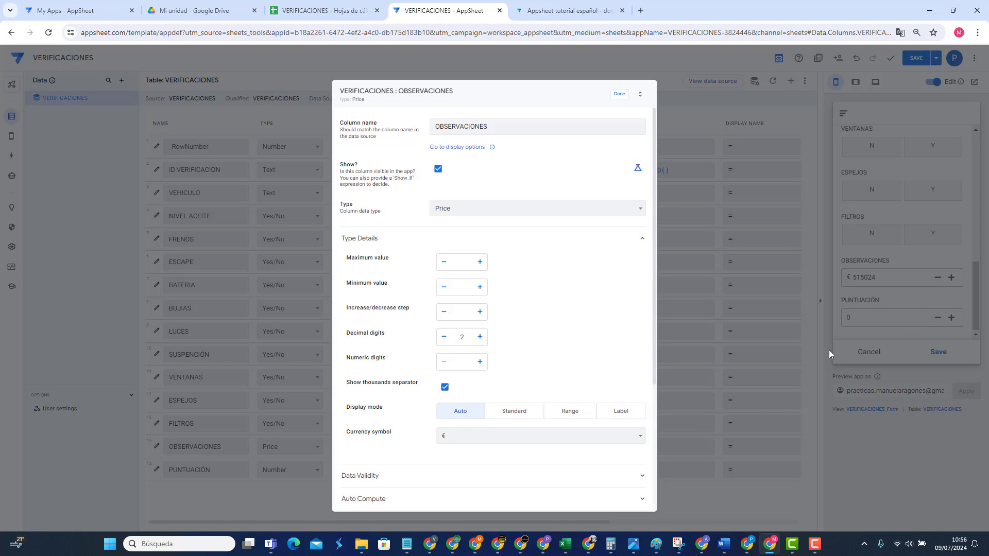
pyautogui.click(515, 411)
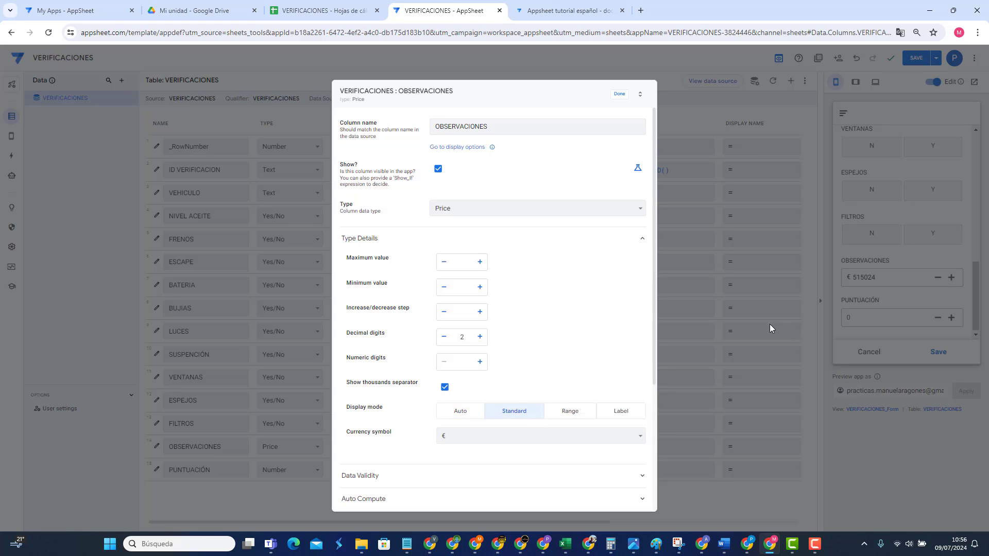
pyautogui.click(454, 413)
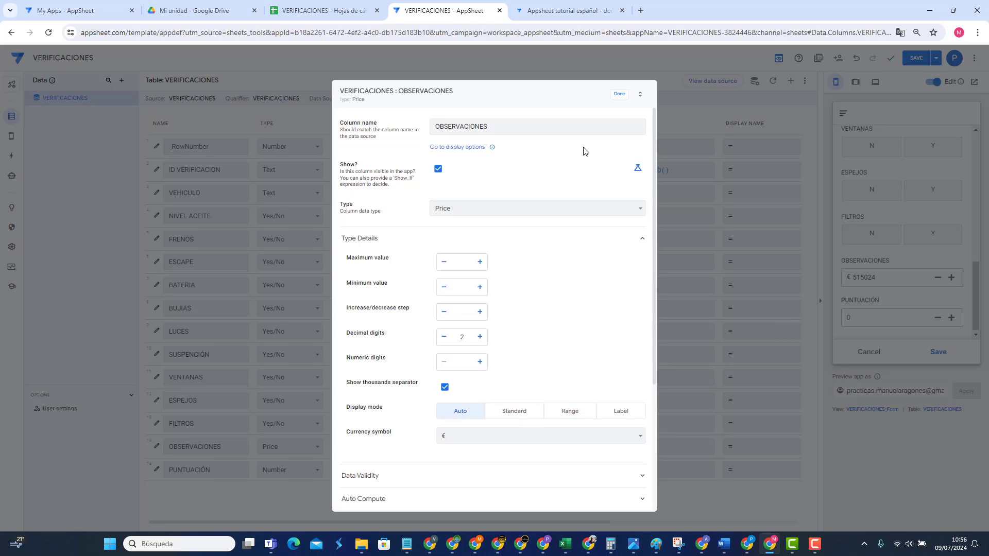
pyautogui.click(618, 96)
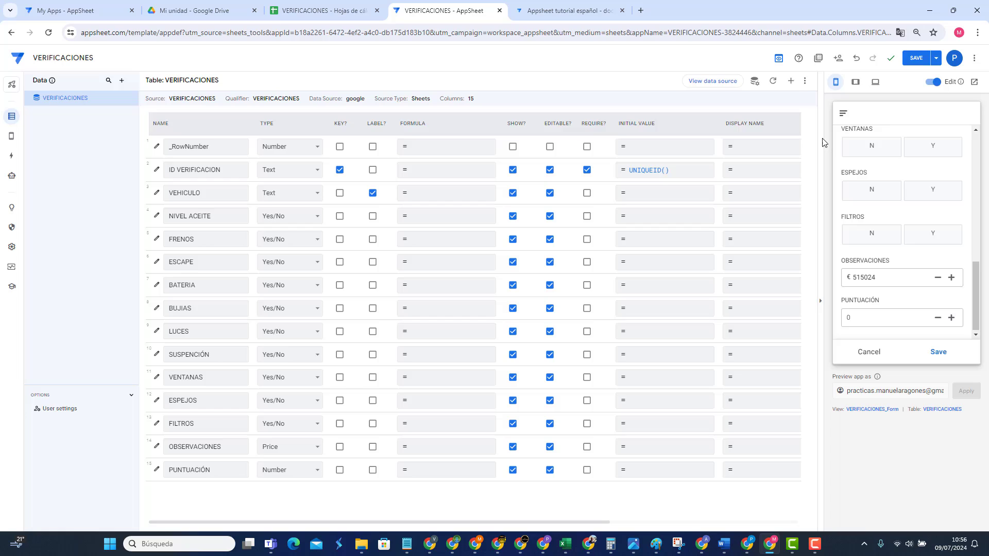
pyautogui.click(916, 58)
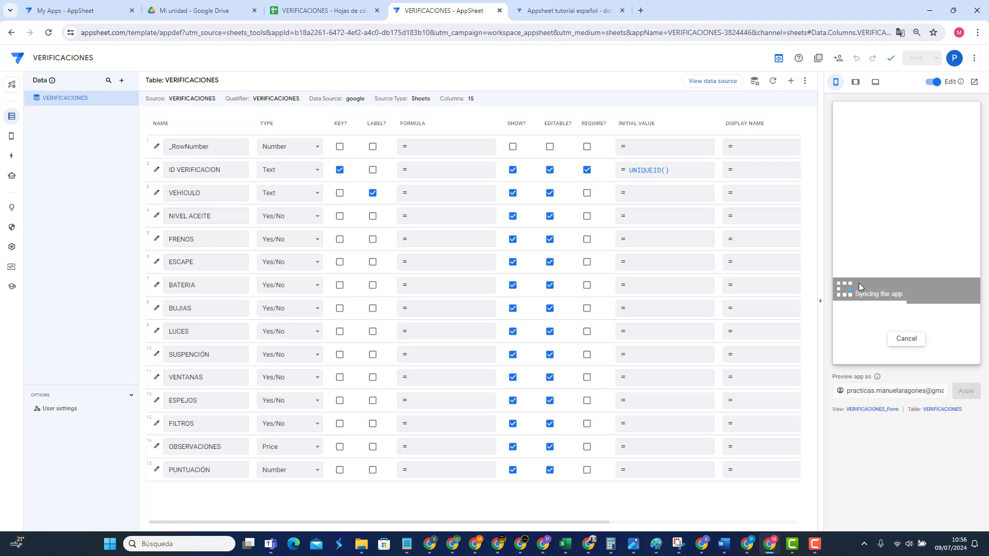
# Step: Clear the OBSERVACIONES test value, save the preview form and sync the app
pyautogui.scroll(-8, 858, 283)
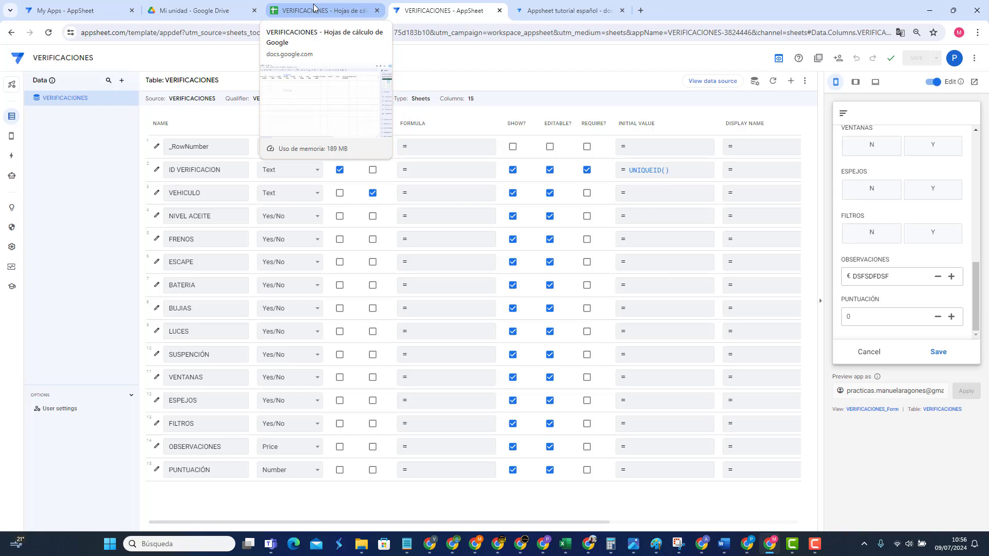
pyautogui.doubleClick(902, 281)
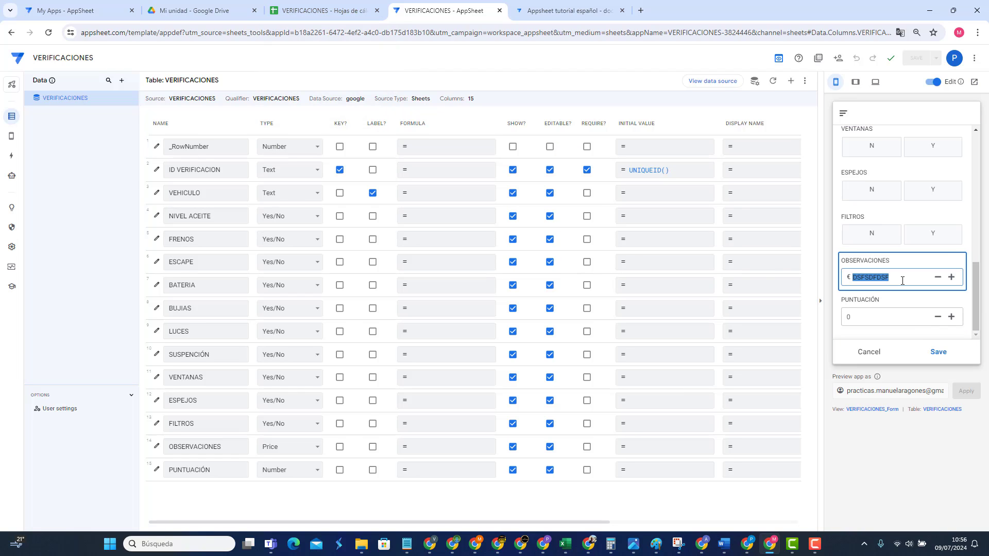
pyautogui.press('BackSpace')
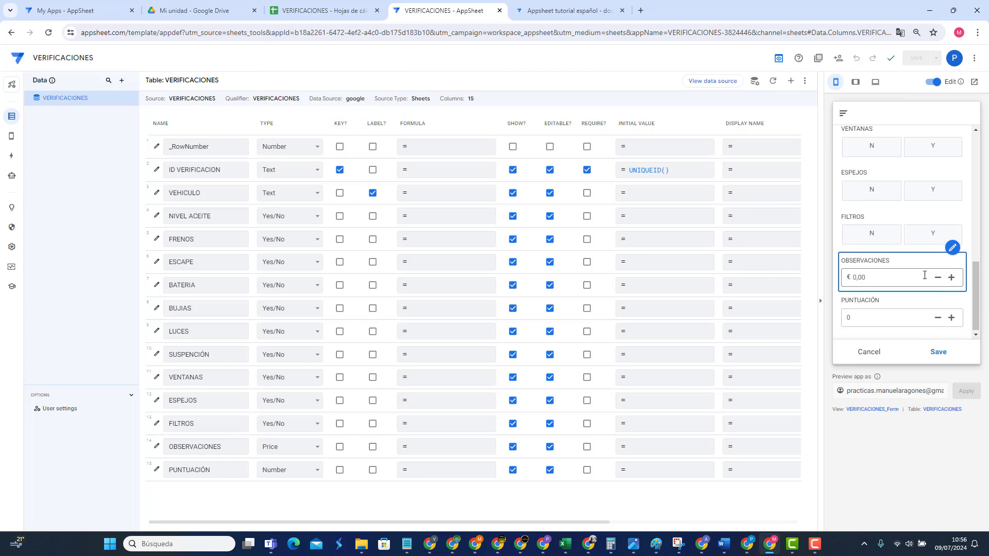
pyautogui.click(939, 353)
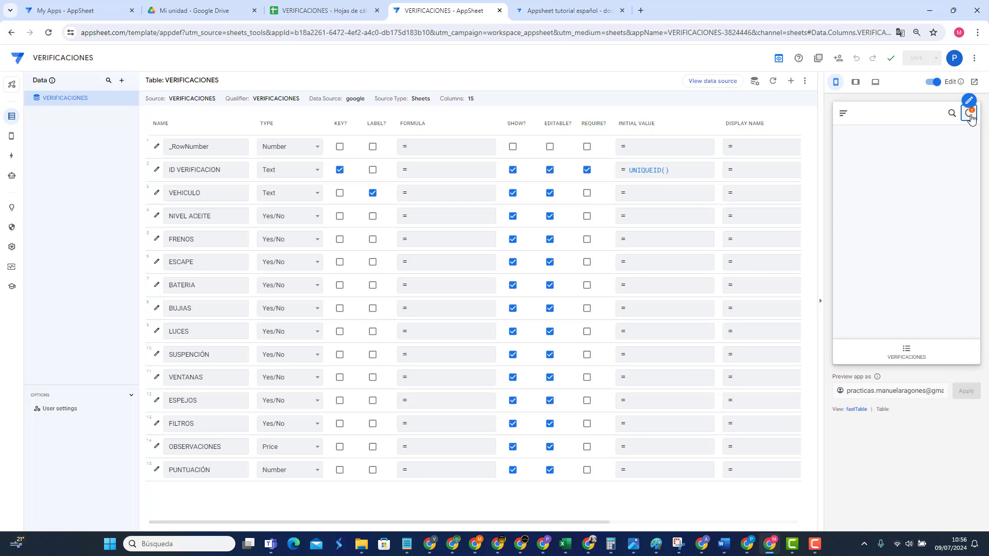
pyautogui.click(970, 115)
# Step: Edit and save record AA445HKJ, then view its details showing €150.000,00
pyautogui.click(905, 360)
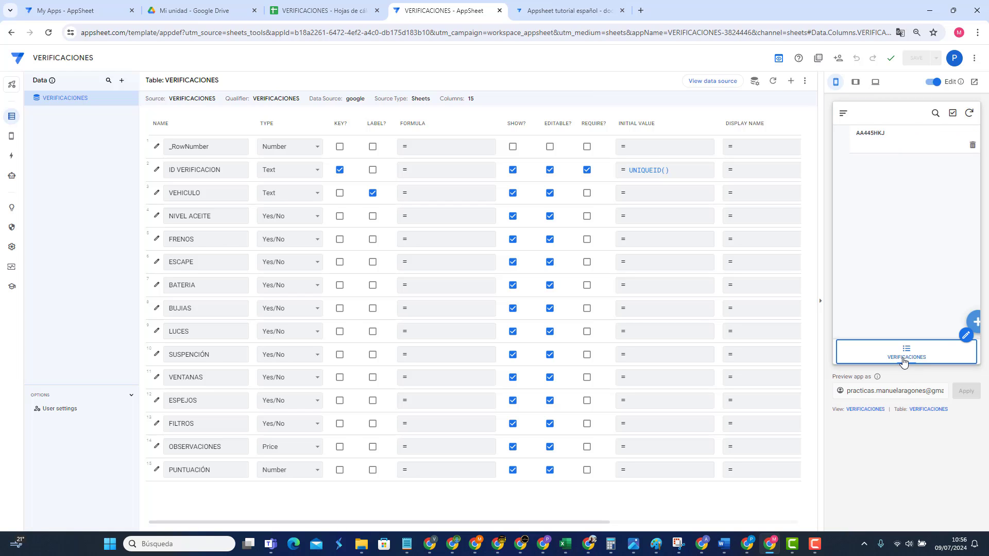
pyautogui.click(966, 138)
pyautogui.click(907, 294)
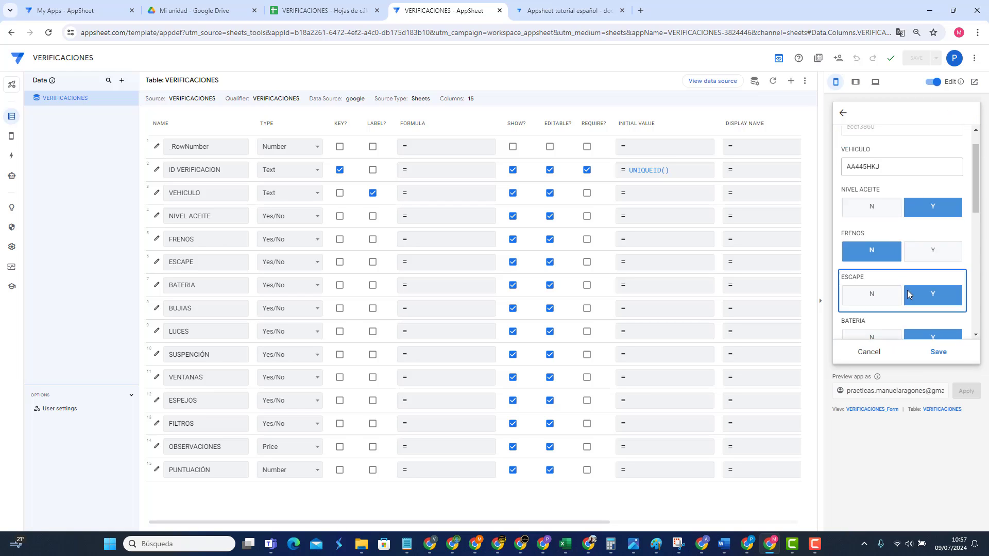
pyautogui.scroll(-7, 906, 289)
pyautogui.click(907, 278)
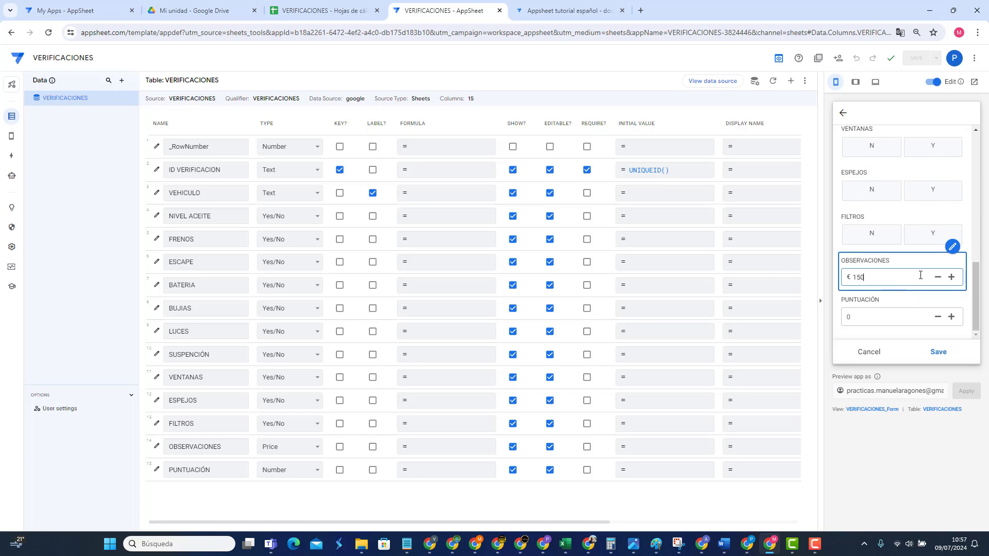
pyautogui.click(900, 318)
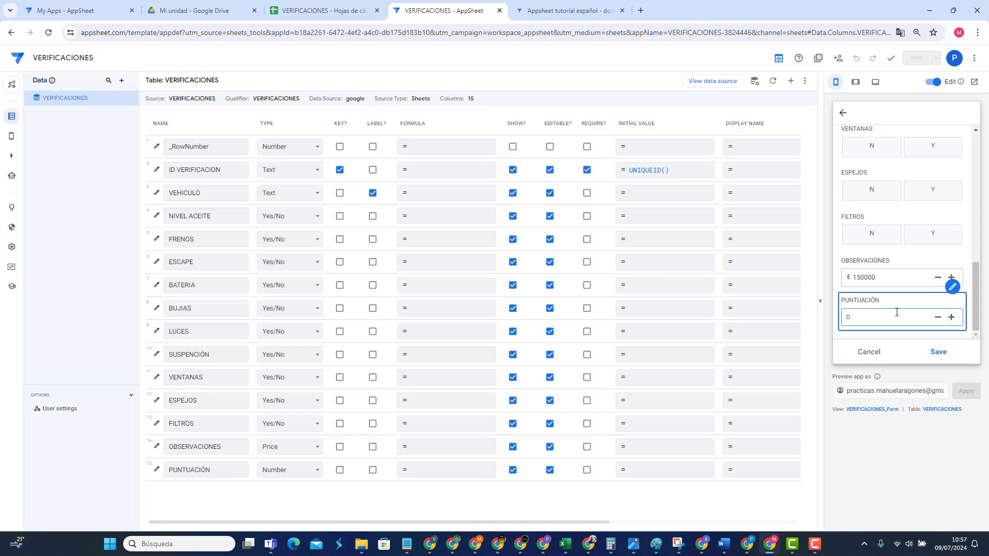
pyautogui.click(938, 351)
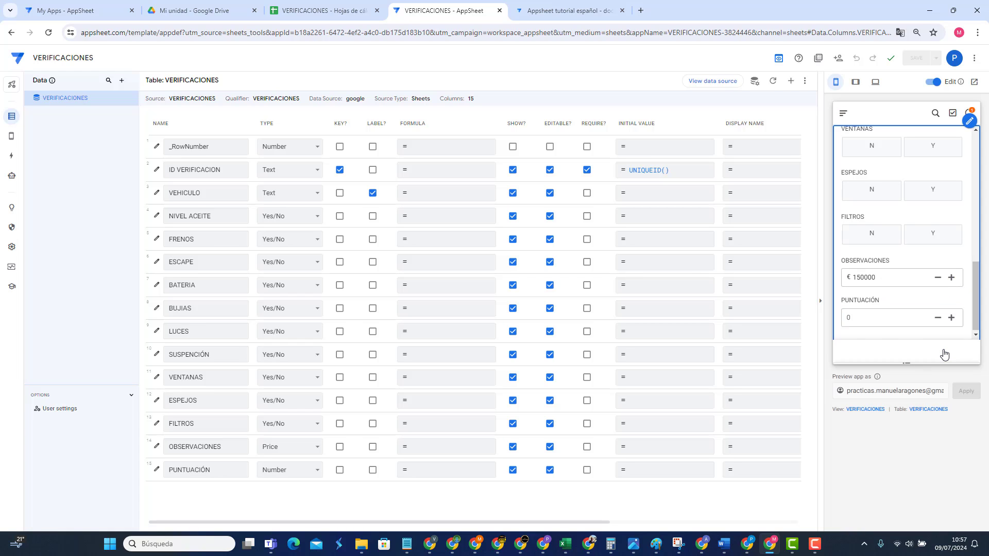
pyautogui.click(910, 149)
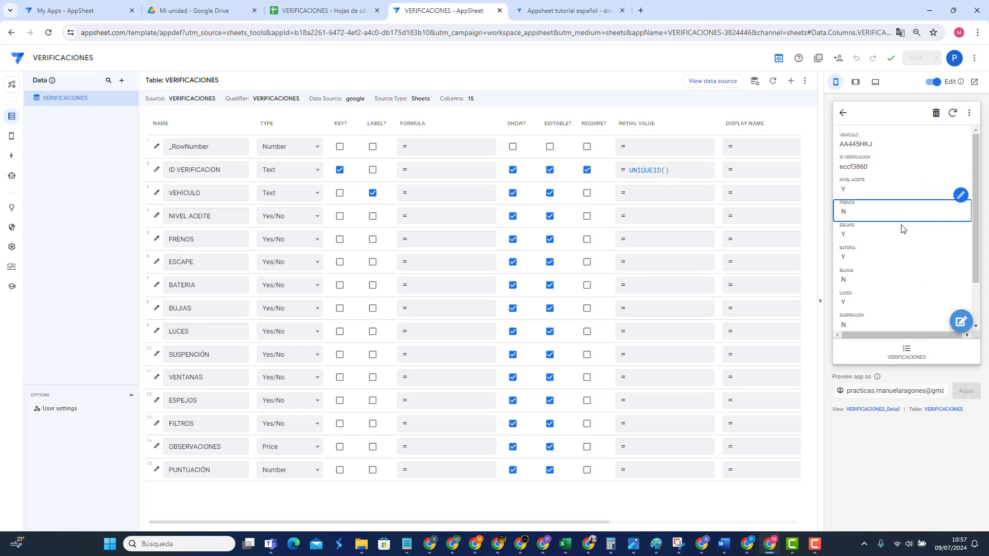
pyautogui.scroll(-4, 901, 222)
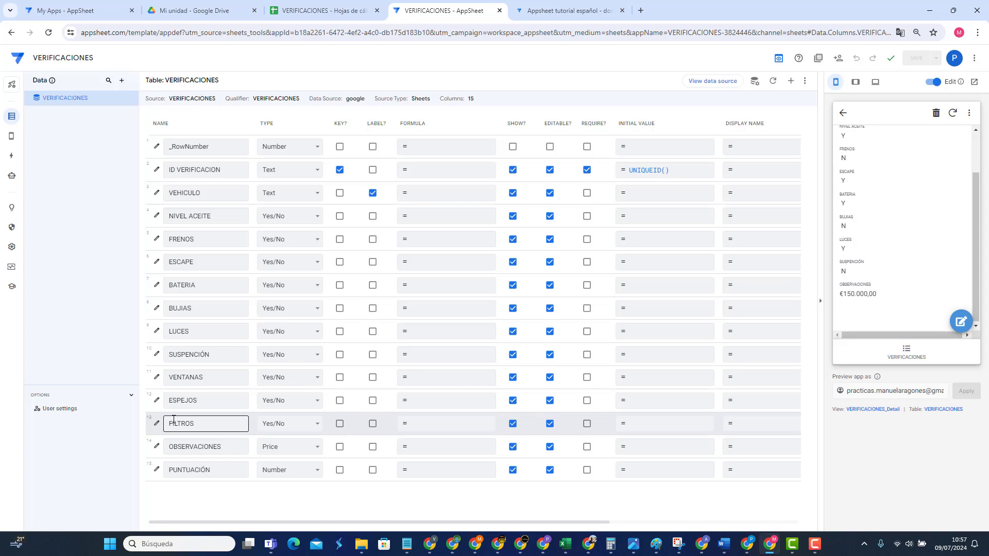
# Step: Uncheck Show thousands separator for OBSERVACIONES and close the column settings
pyautogui.click(157, 446)
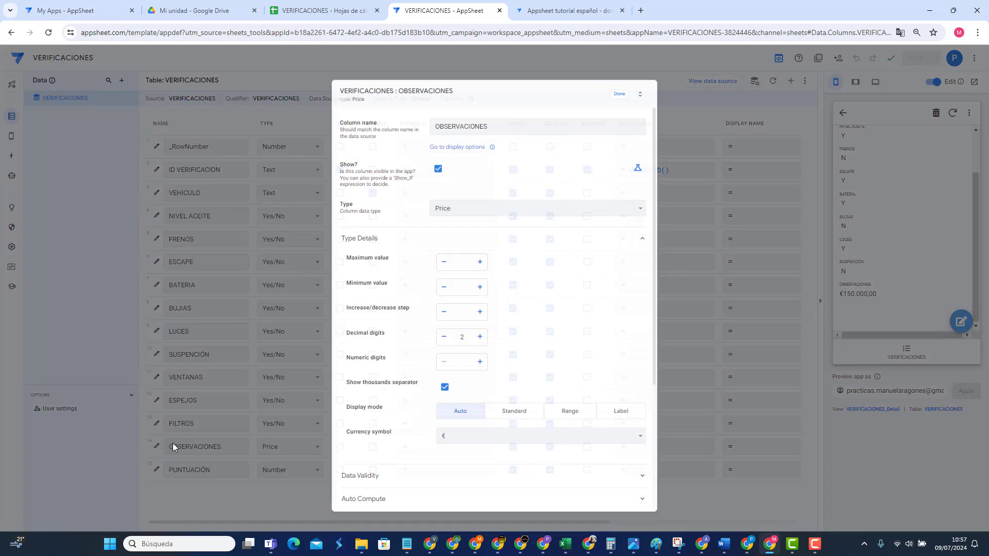
pyautogui.click(445, 387)
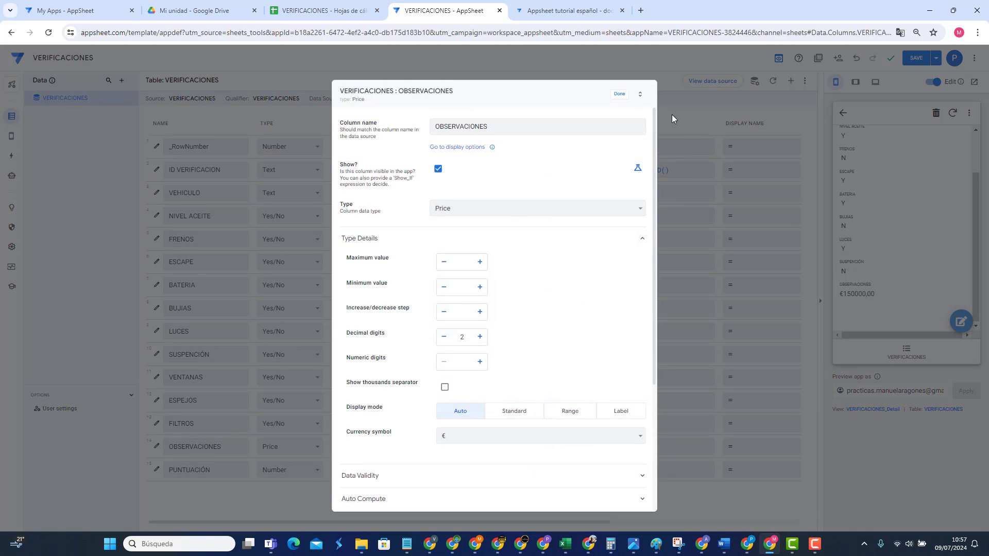
pyautogui.click(619, 94)
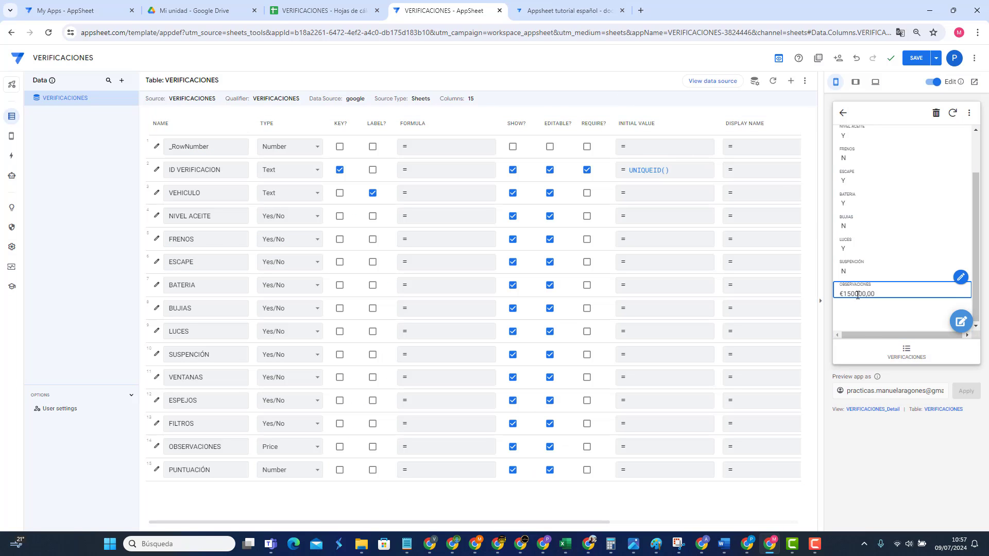
pyautogui.click(843, 112)
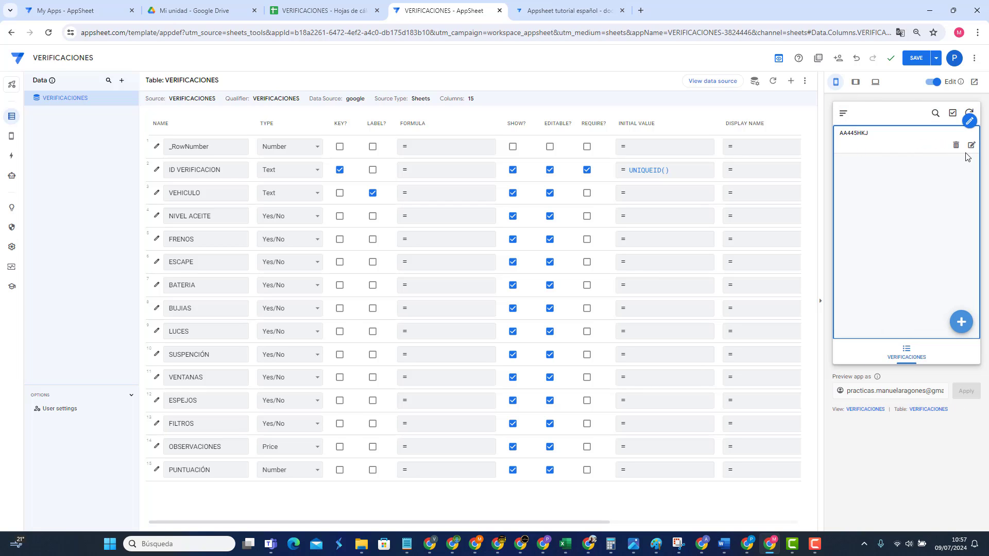
# Step: Check AA445HKJ's edit form and detail view, now showing €150000,00
pyautogui.click(972, 147)
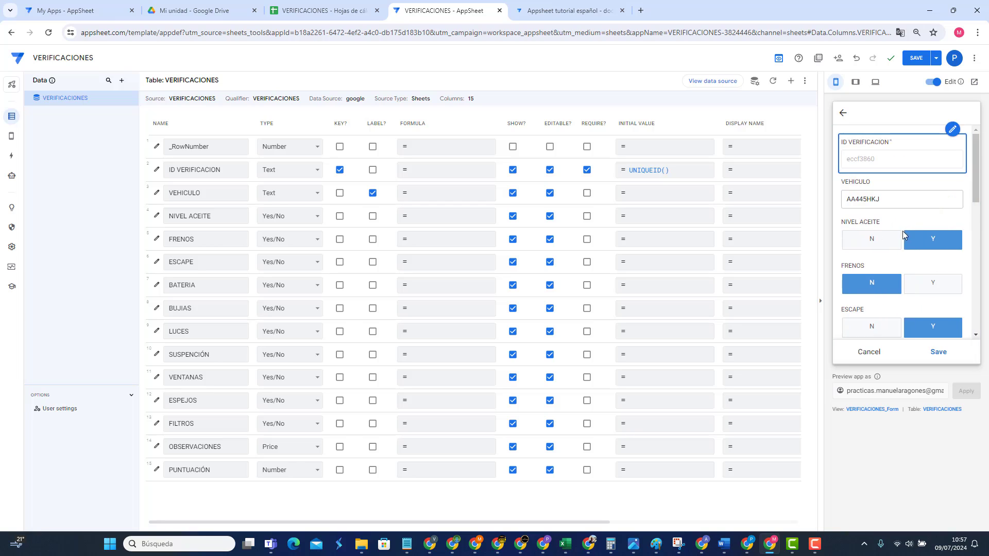
pyautogui.scroll(-6, 902, 239)
pyautogui.scroll(6, 919, 206)
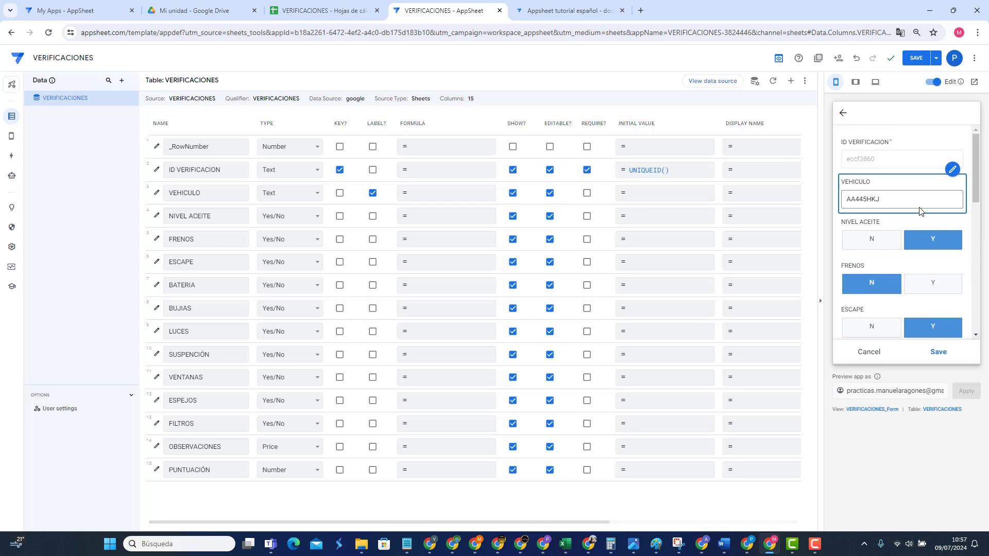
pyautogui.scroll(-8, 920, 211)
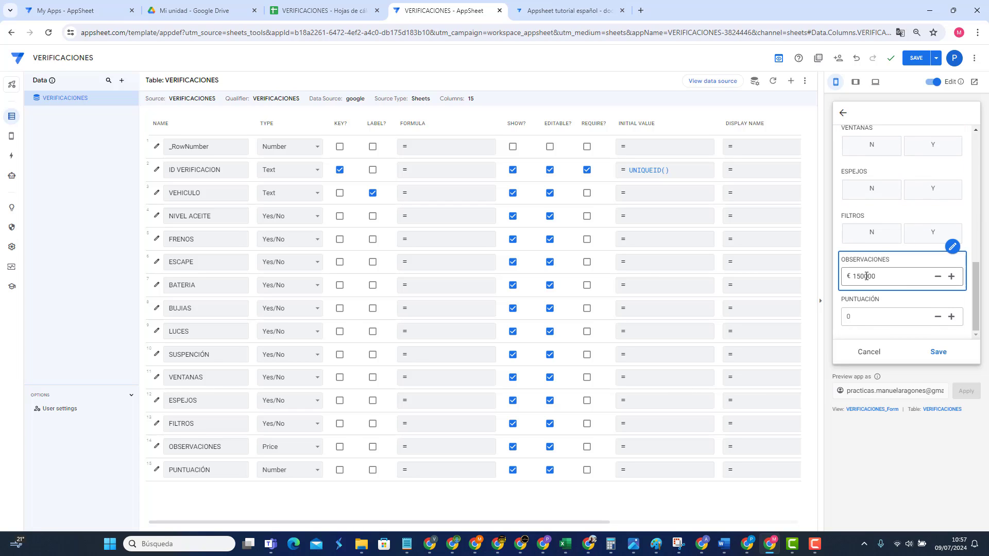
pyautogui.click(869, 352)
pyautogui.click(892, 153)
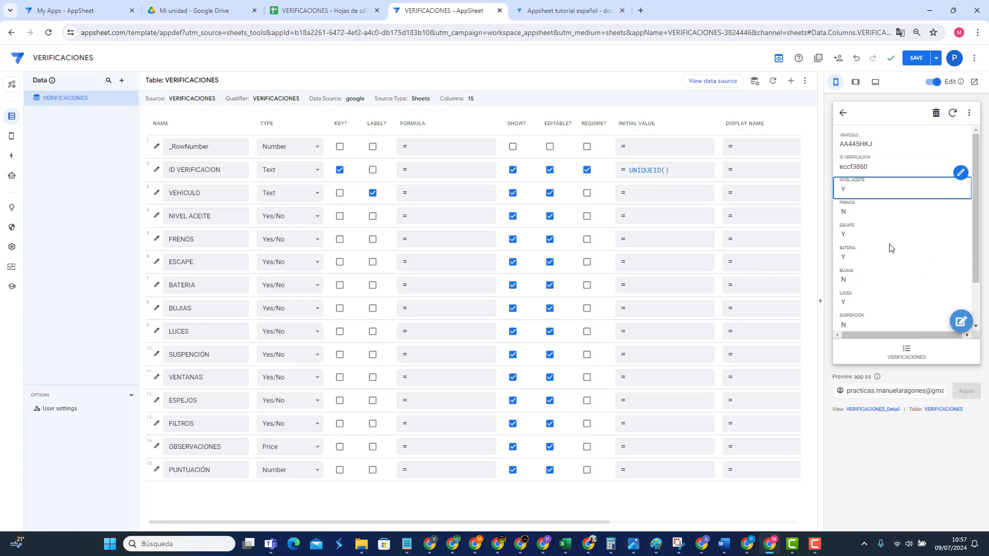
pyautogui.scroll(-3, 889, 268)
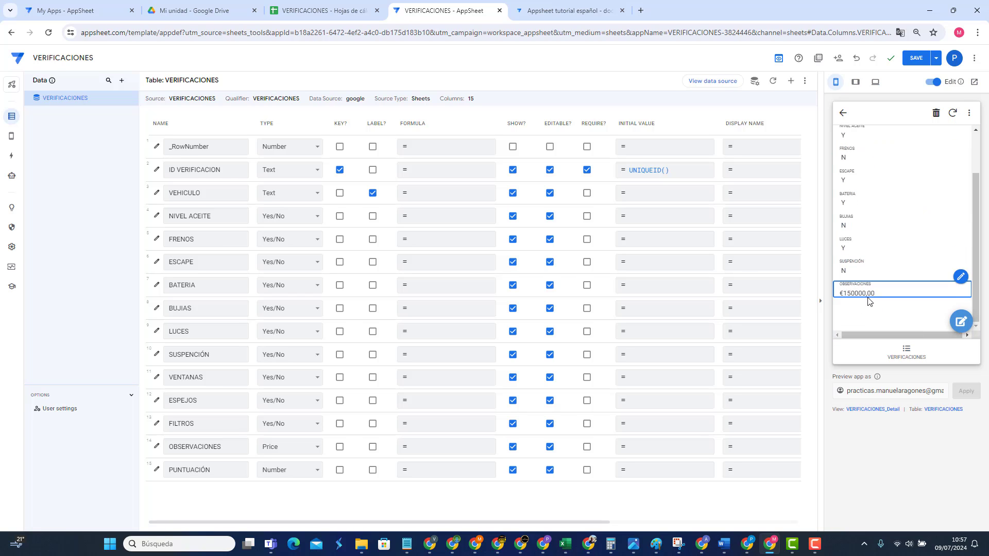
# Step: Recheck the record's details and edit form, then return to the appsheet.es tutorial
pyautogui.click(843, 114)
pyautogui.click(884, 150)
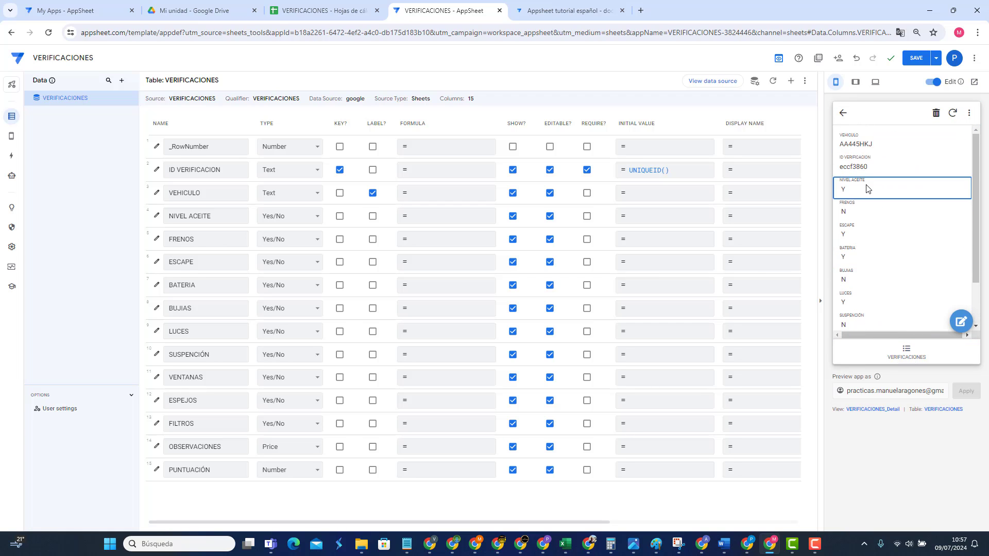
pyautogui.click(844, 114)
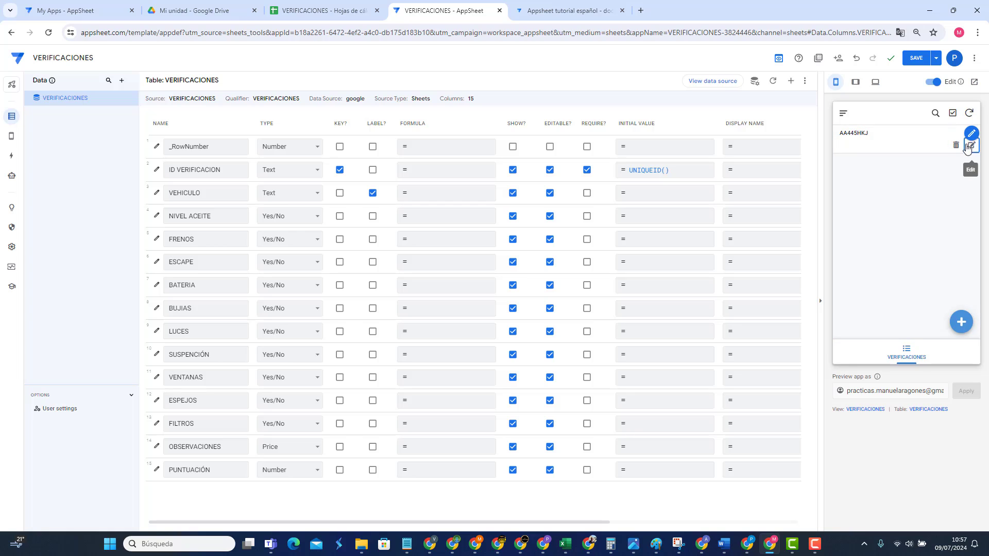
pyautogui.click(971, 145)
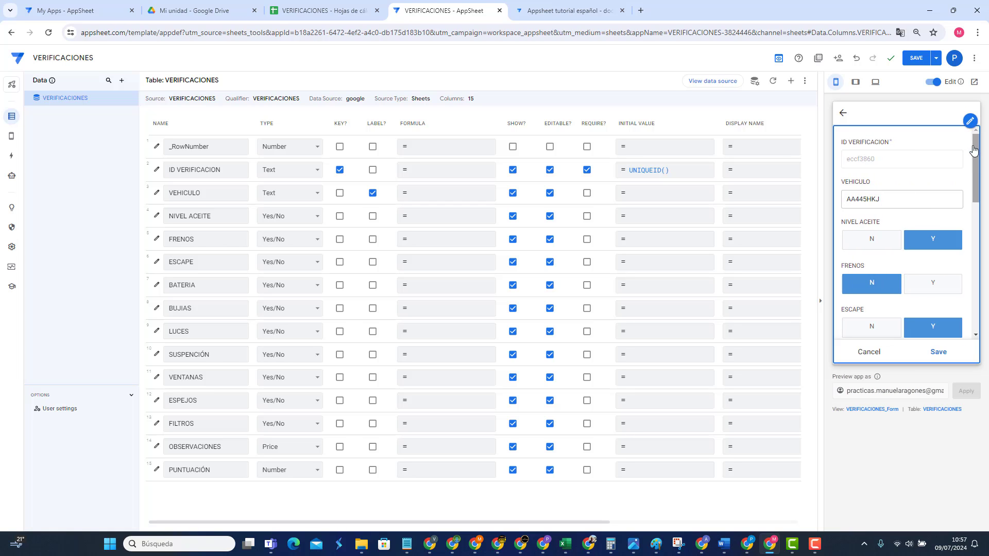
pyautogui.click(869, 352)
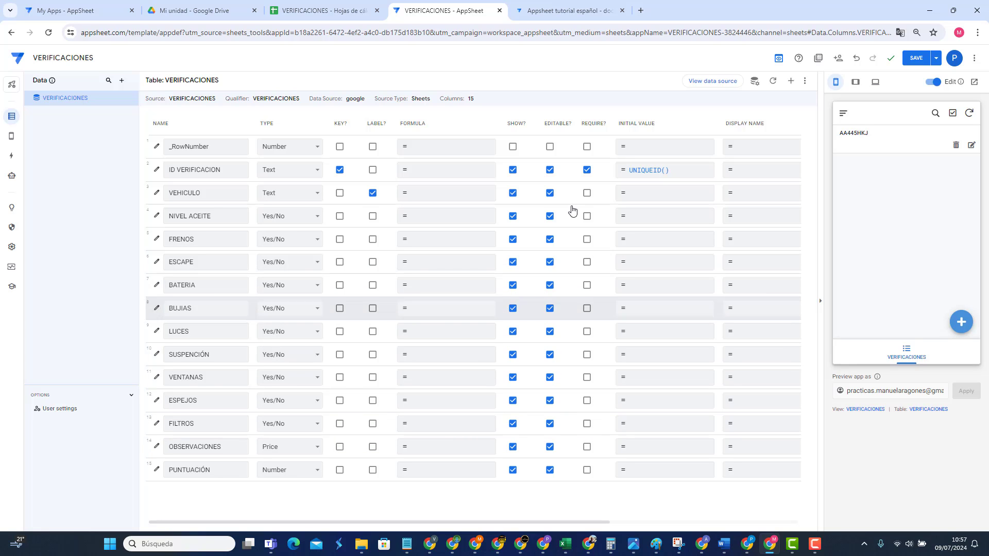
pyautogui.click(579, 12)
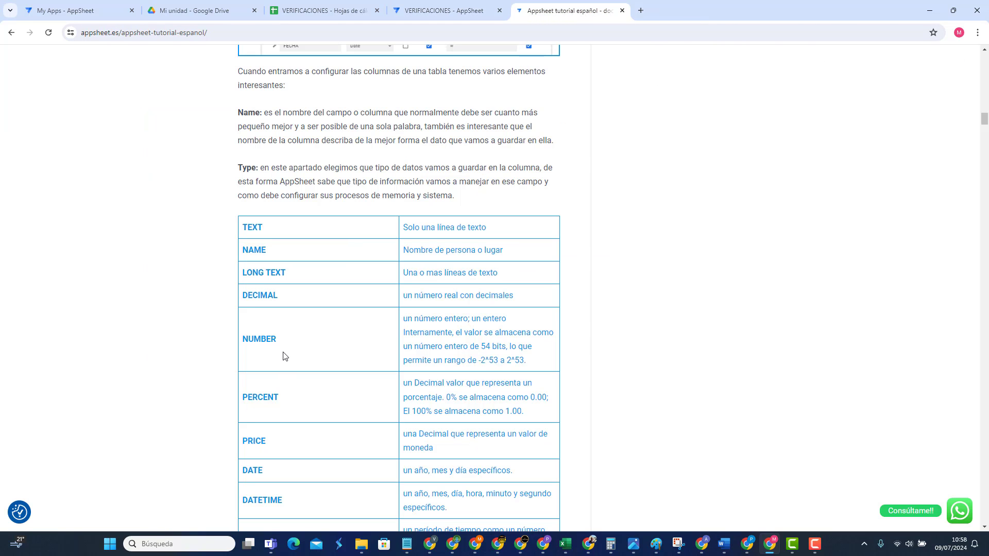
# Step: Scroll the tutorial's type table to DATETIME, DURATION, TIME, DRAWING and IMAGE
pyautogui.scroll(-2, 283, 357)
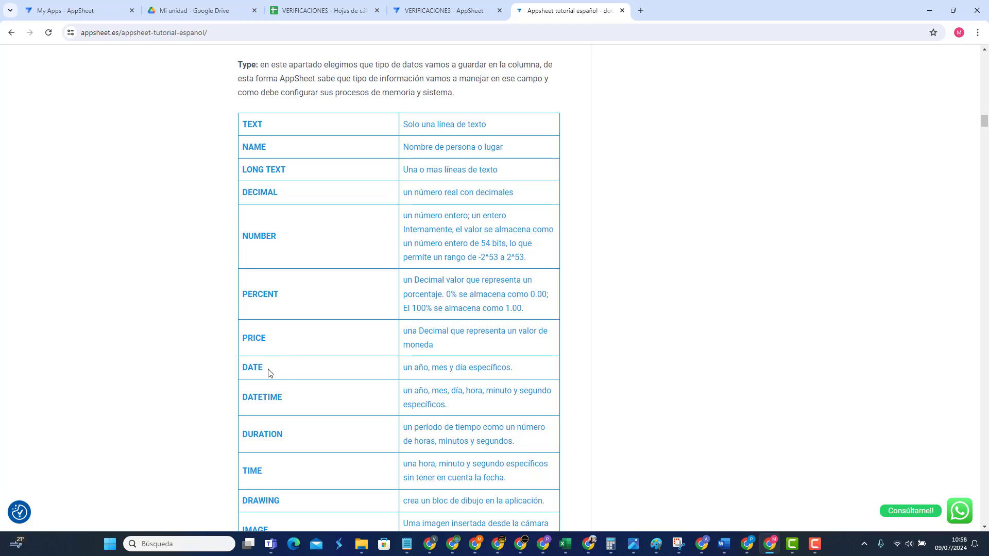
pyautogui.scroll(-1, 273, 373)
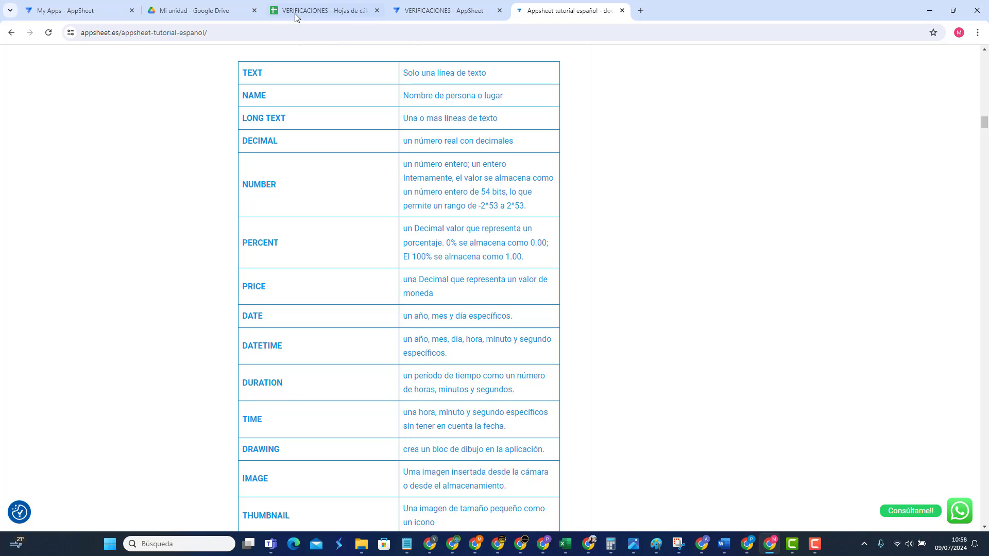
# Step: Change OBSERVACIONES to Date, then Time, trying each new input on record AA445HKJ
pyautogui.click(416, 11)
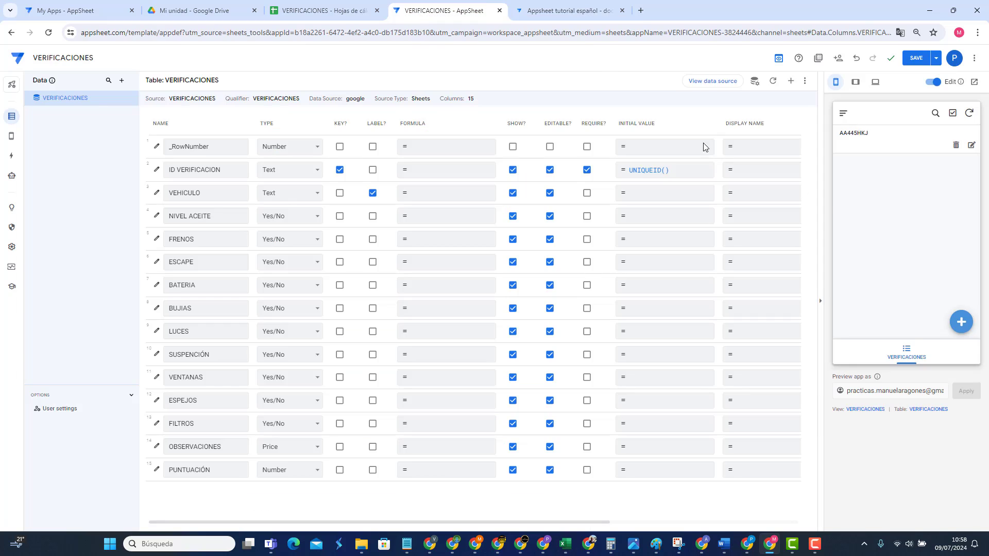
pyautogui.click(971, 145)
pyautogui.click(897, 284)
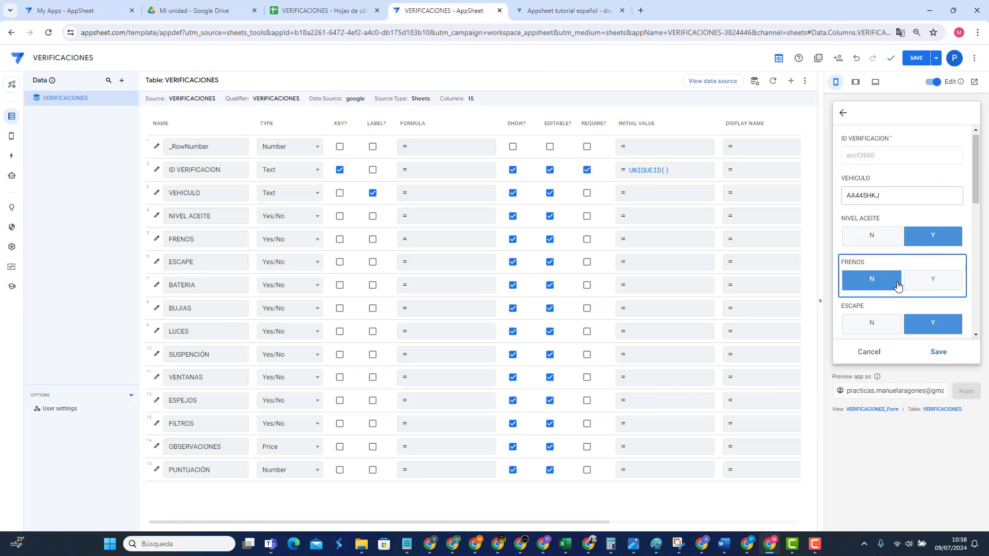
pyautogui.scroll(-7, 897, 285)
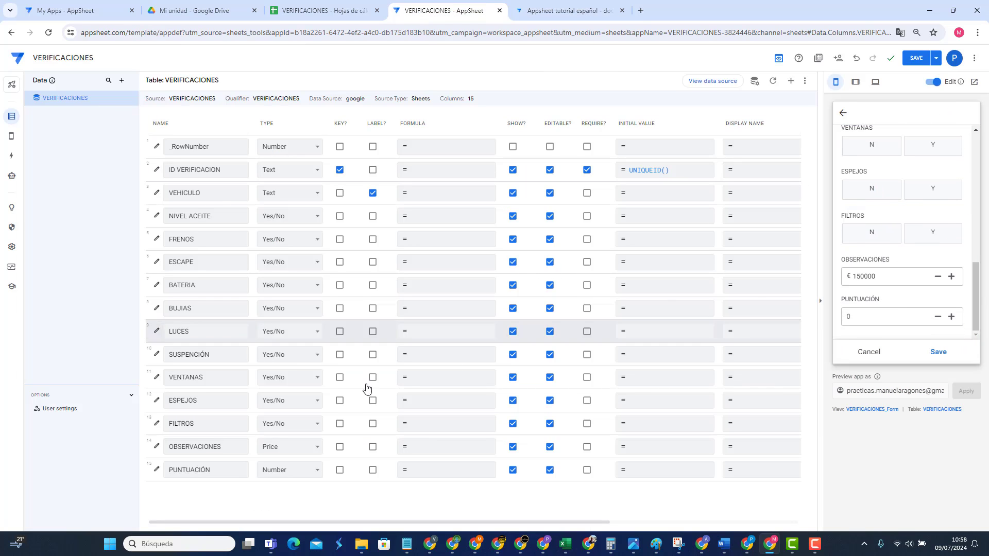
pyautogui.click(284, 447)
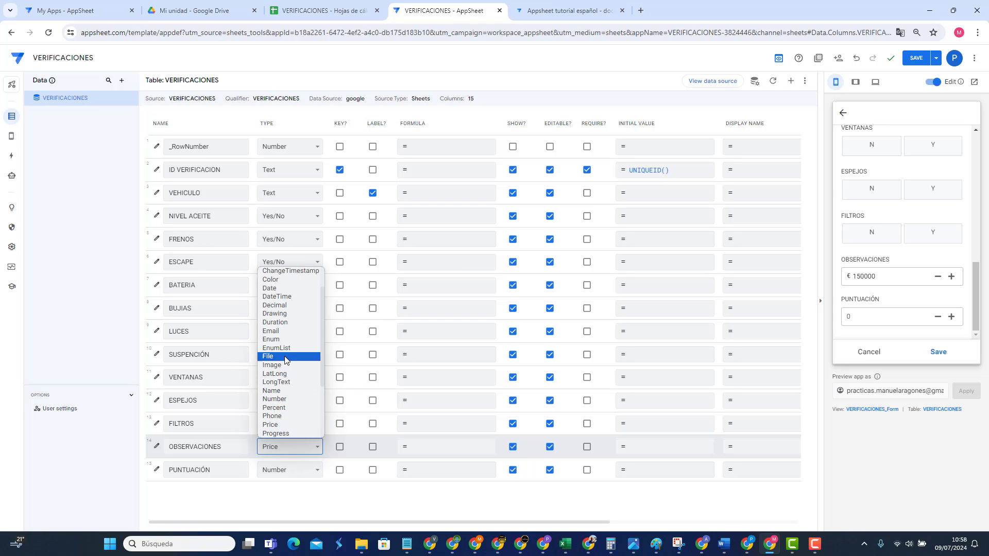
pyautogui.click(281, 295)
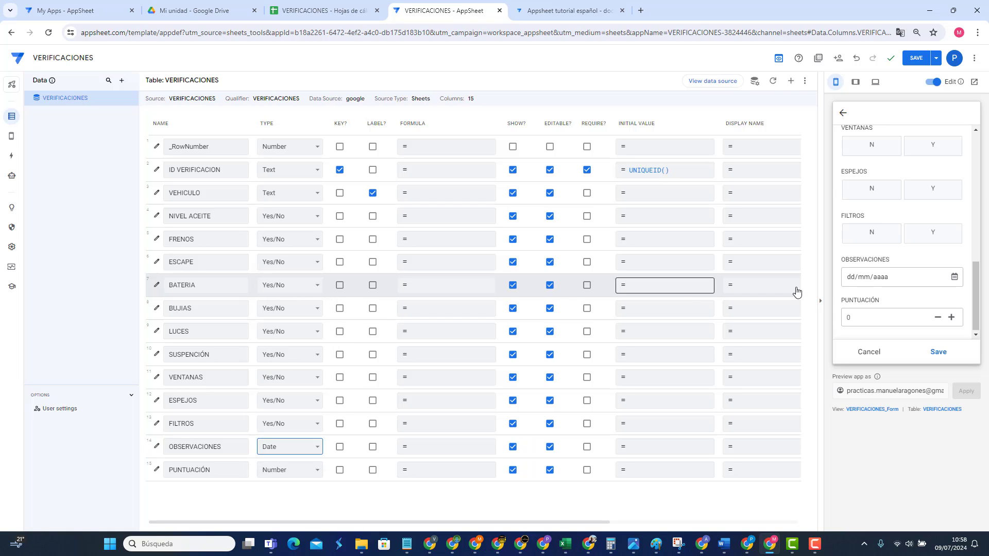
pyautogui.click(954, 278)
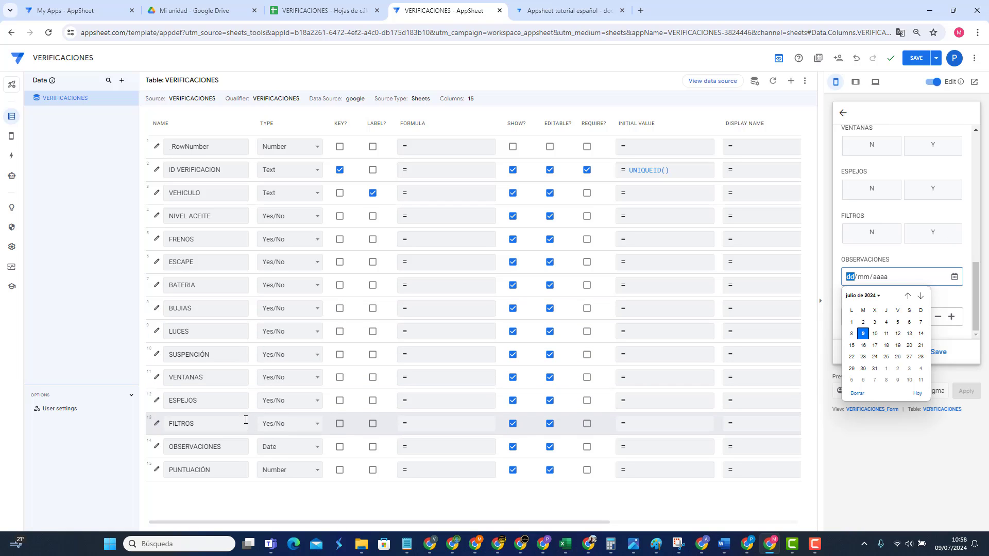
pyautogui.click(275, 448)
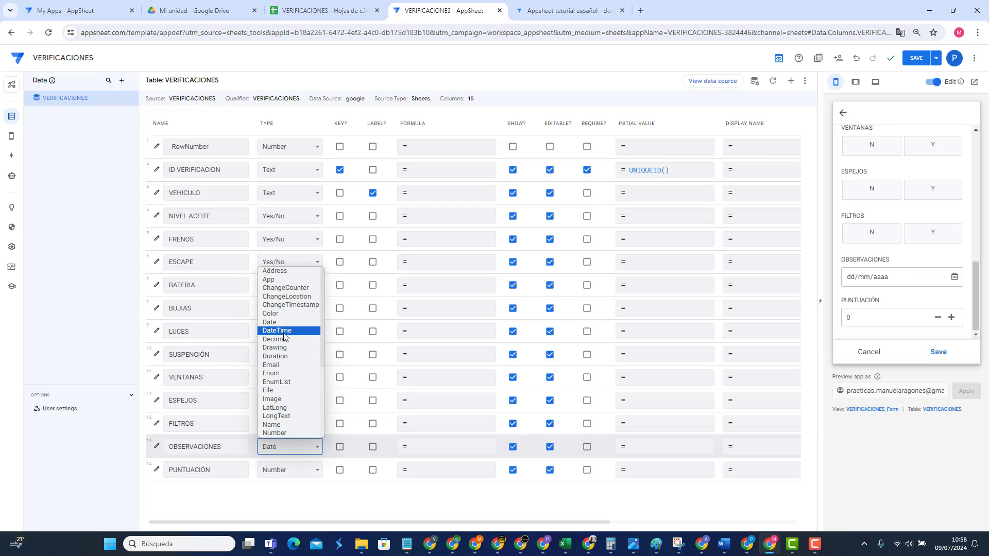
pyautogui.scroll(-3, 284, 339)
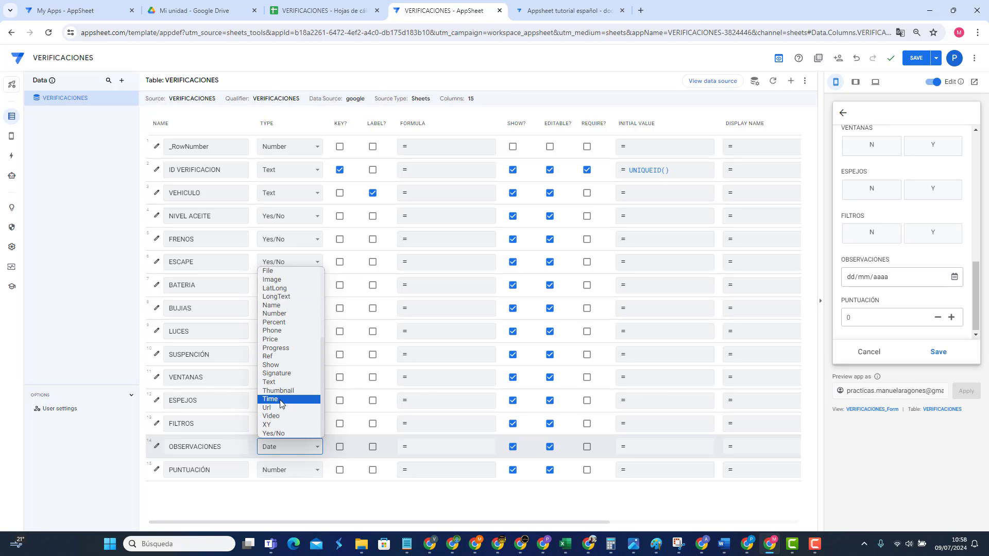
pyautogui.click(281, 400)
pyautogui.click(956, 281)
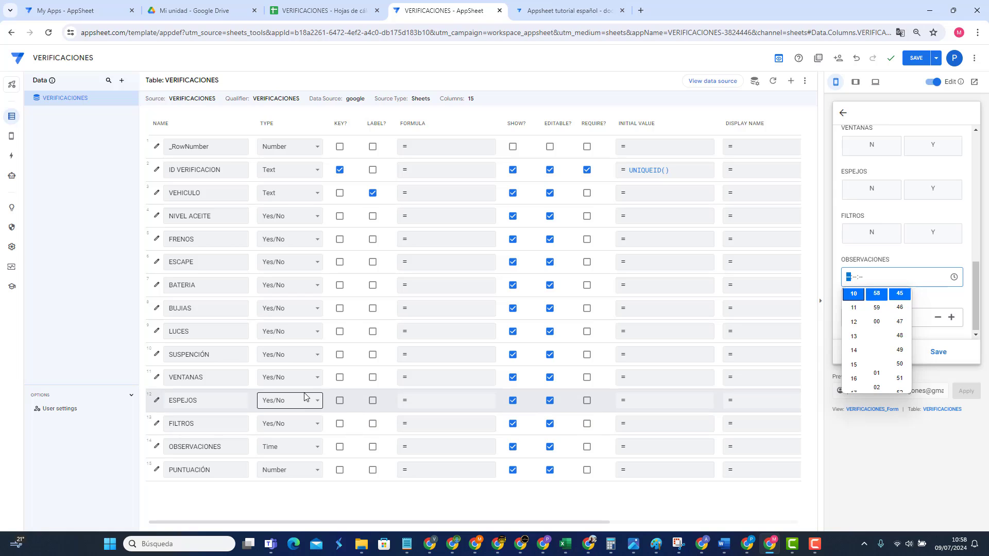
# Step: Switch OBSERVACIONES to DateTime and test its calendar and time picker without choosing
pyautogui.click(287, 451)
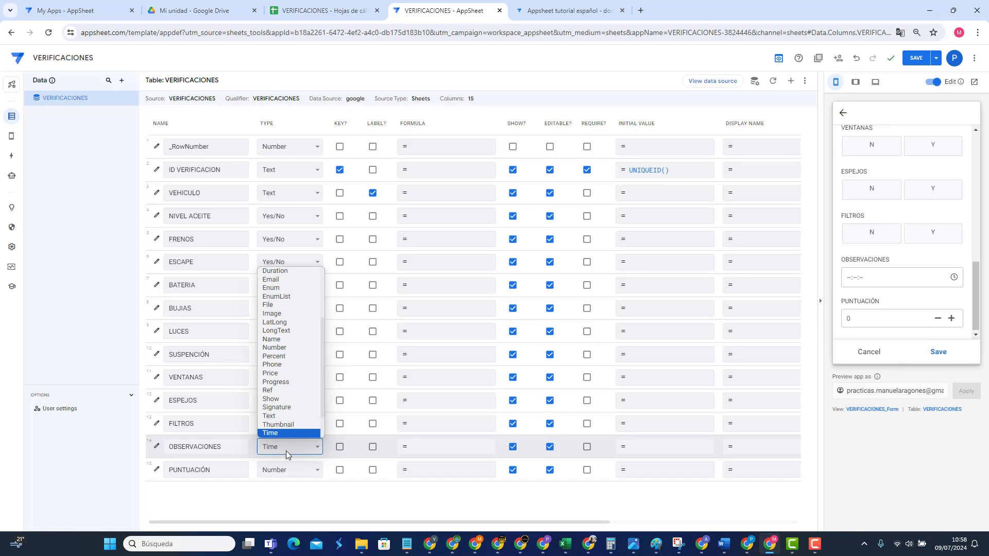
pyautogui.scroll(3, 290, 324)
pyautogui.click(287, 330)
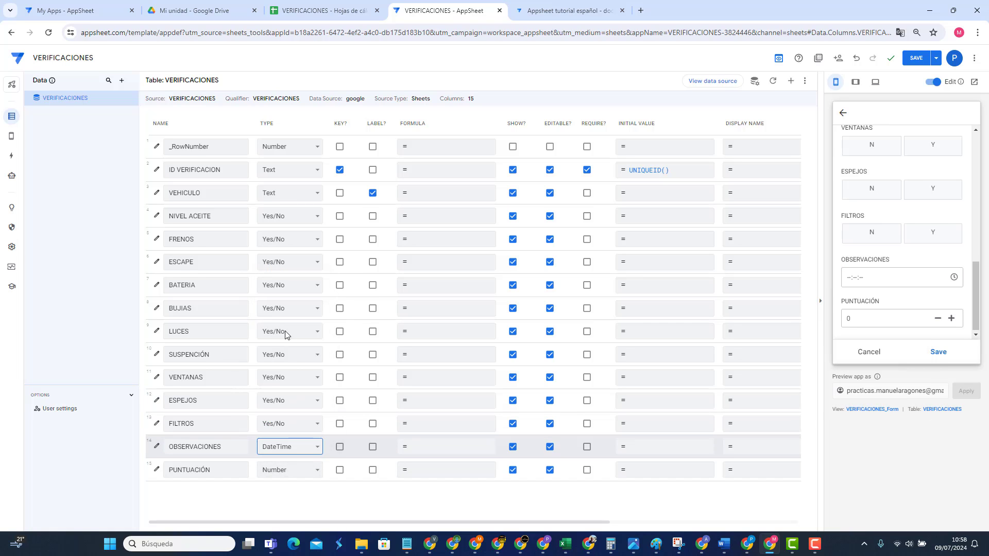
pyautogui.click(954, 278)
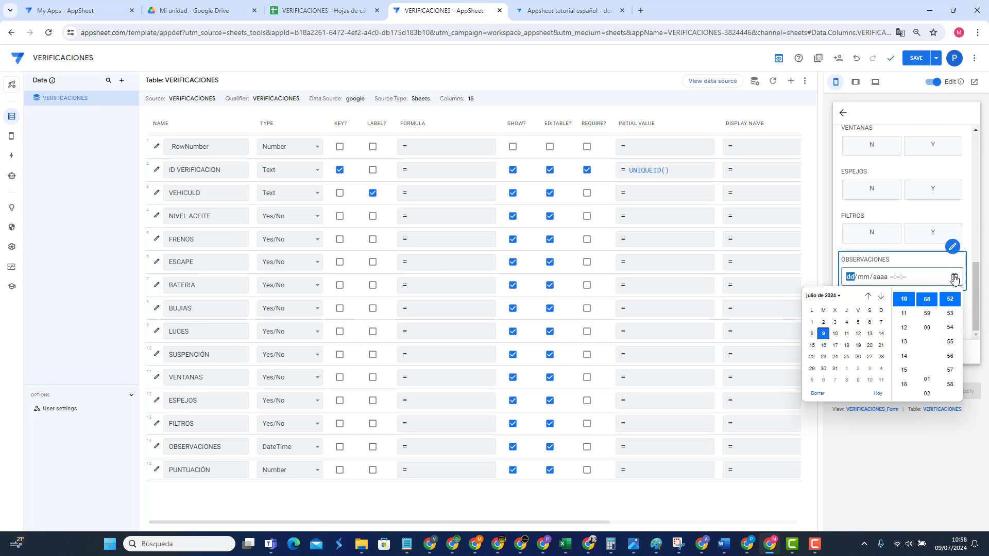
pyautogui.click(892, 278)
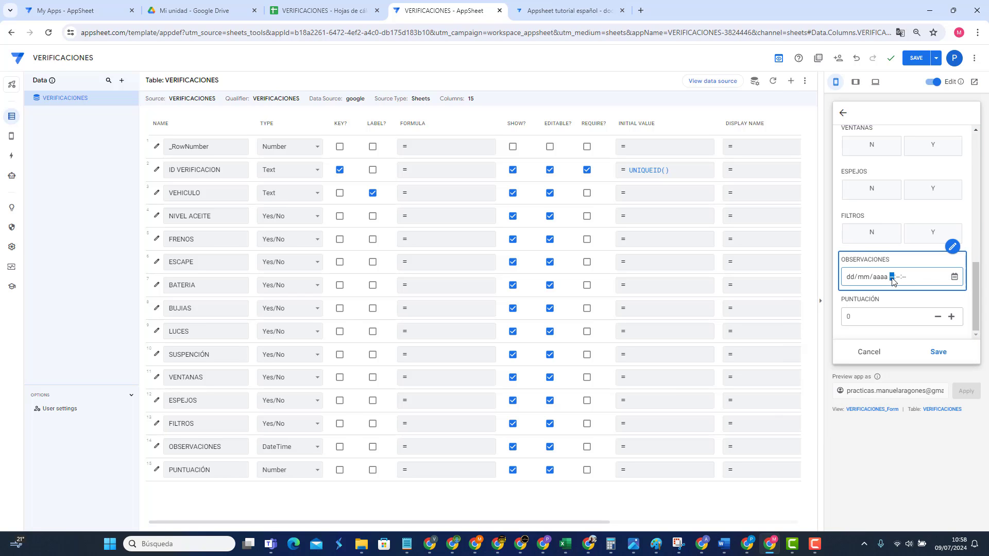
pyautogui.click(901, 279)
pyautogui.click(953, 278)
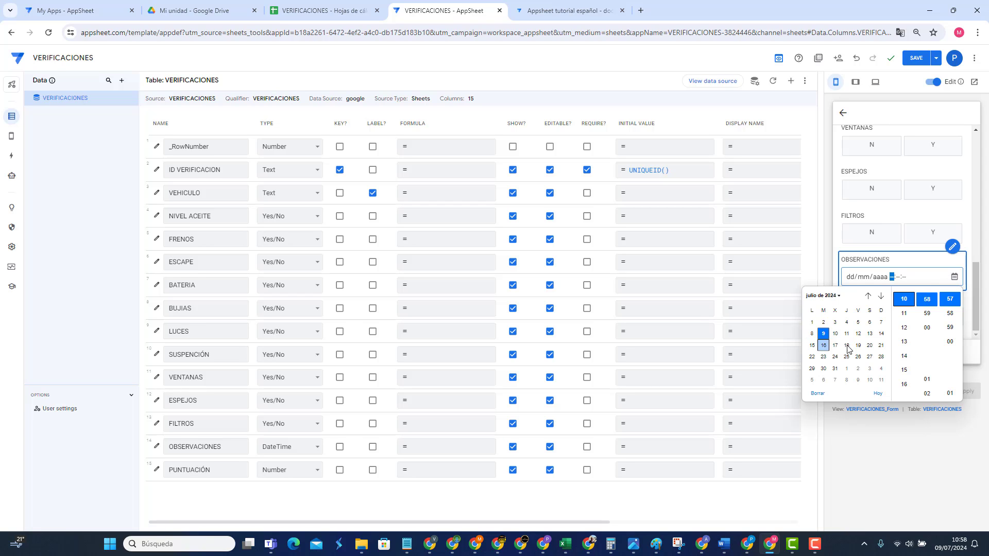
pyautogui.click(934, 472)
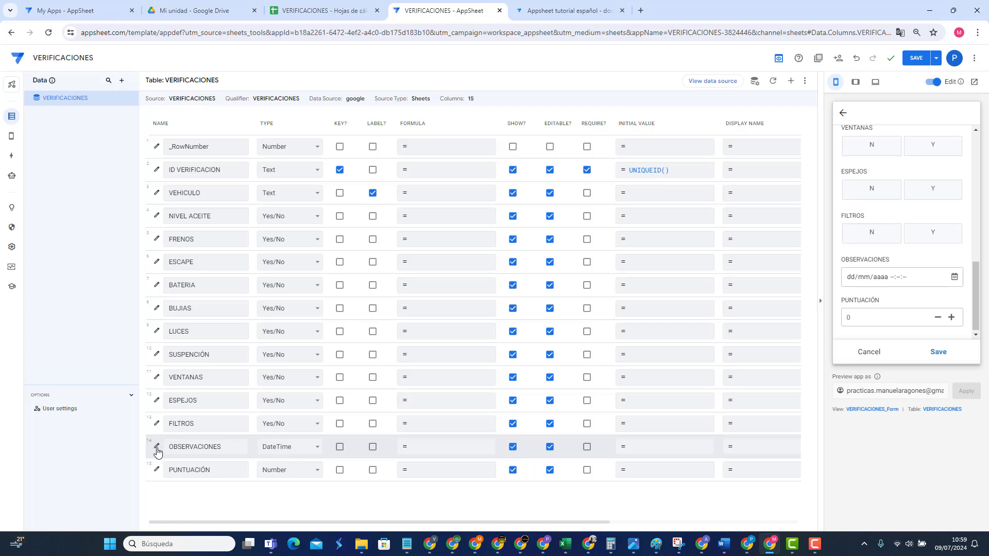
# Step: Change OBSERVACIONES to a Date column with long date format and save the app
pyautogui.click(286, 447)
pyautogui.click(282, 325)
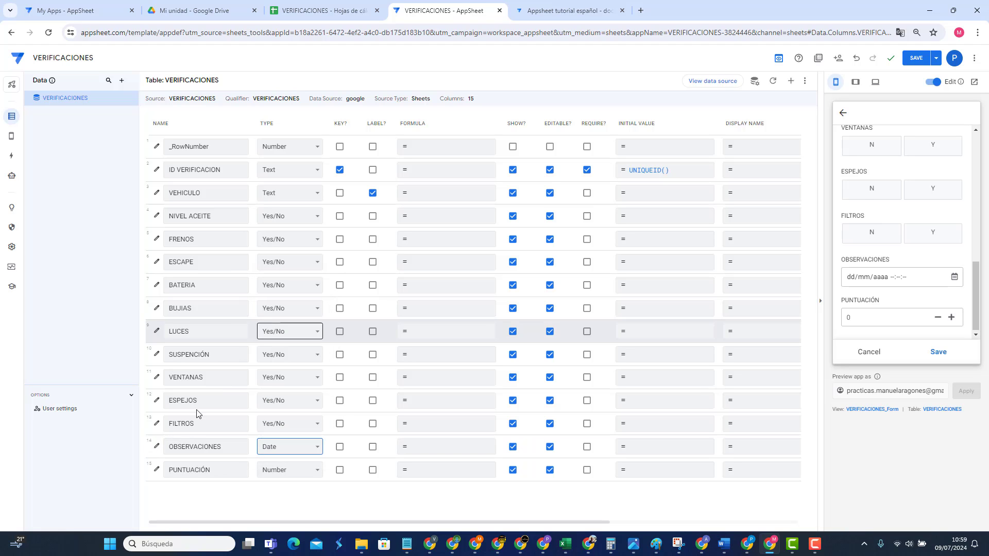
pyautogui.click(158, 448)
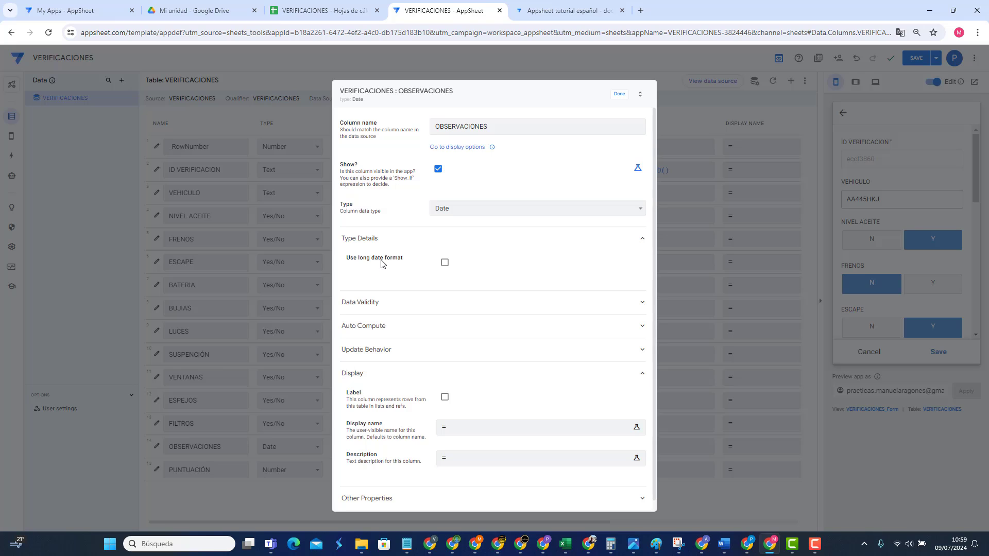
pyautogui.click(446, 264)
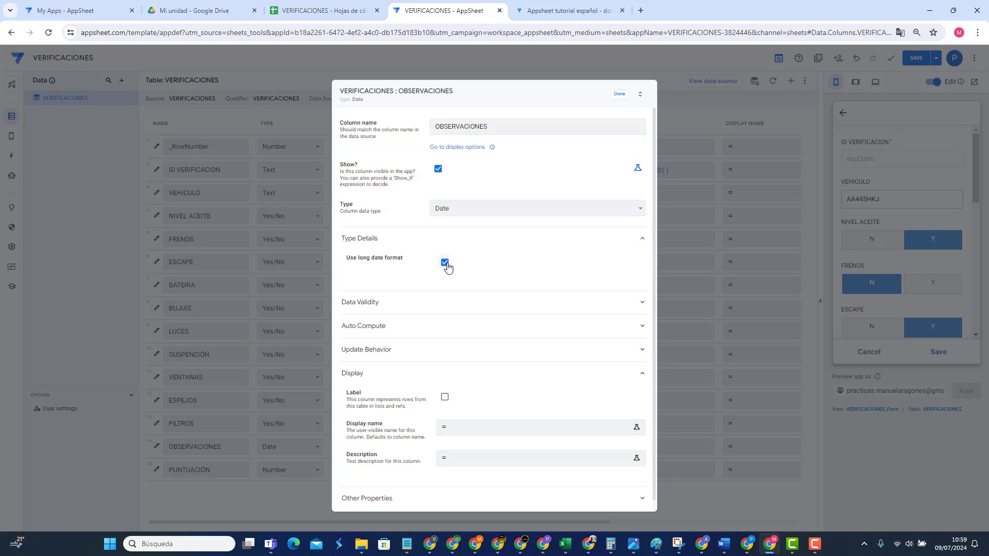
pyautogui.click(618, 94)
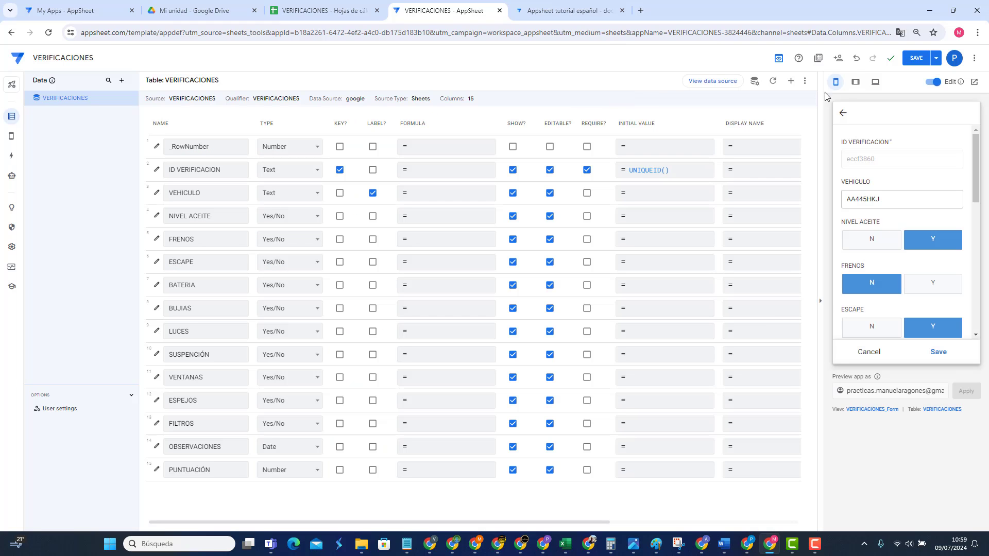
pyautogui.click(917, 54)
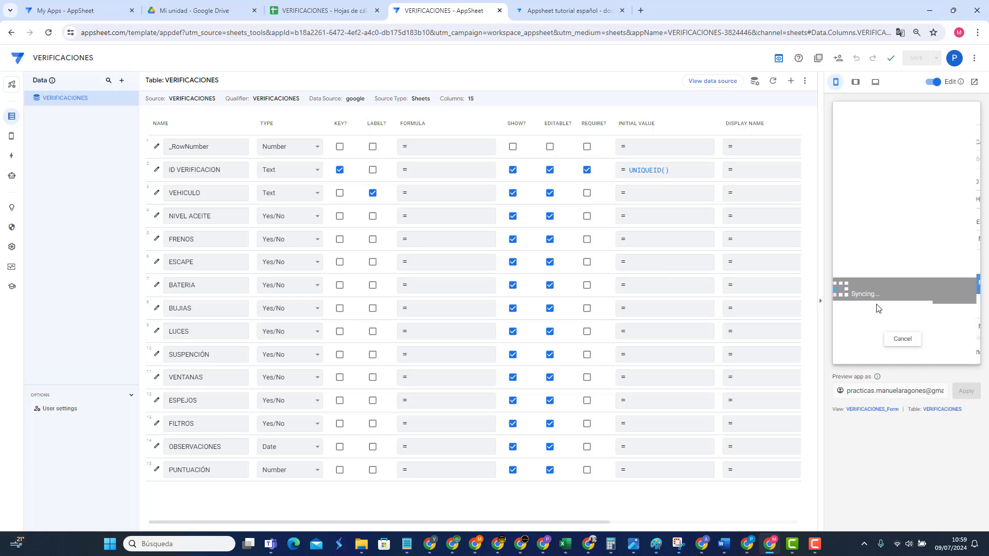
# Step: Save the test record in the preview, then reopen it for editing
pyautogui.scroll(-10, 879, 309)
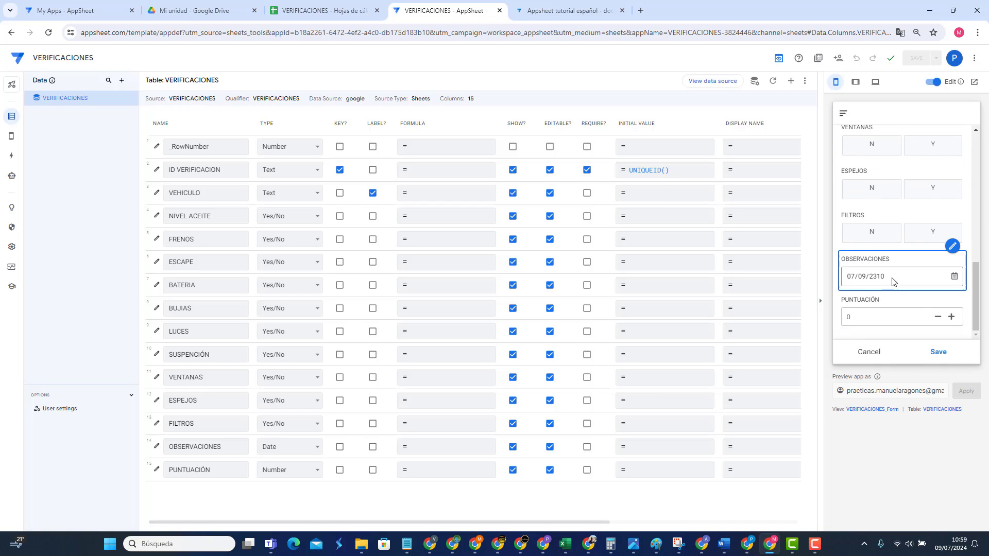
pyautogui.click(954, 277)
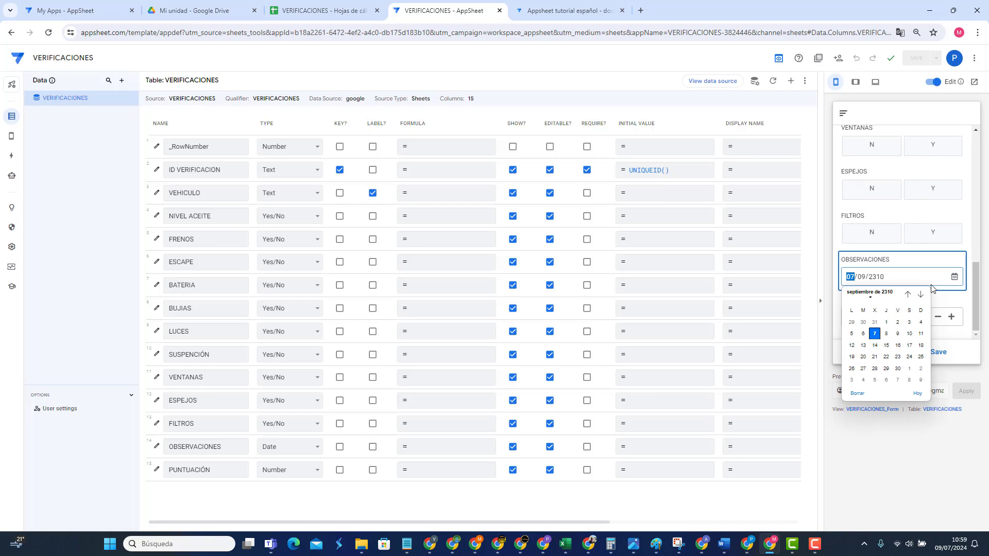
pyautogui.click(878, 335)
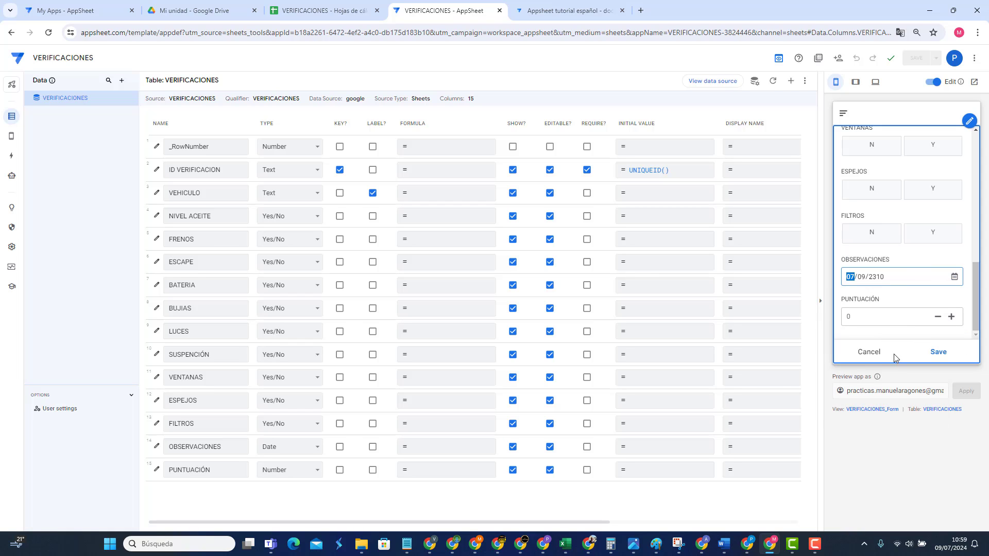
pyautogui.click(875, 352)
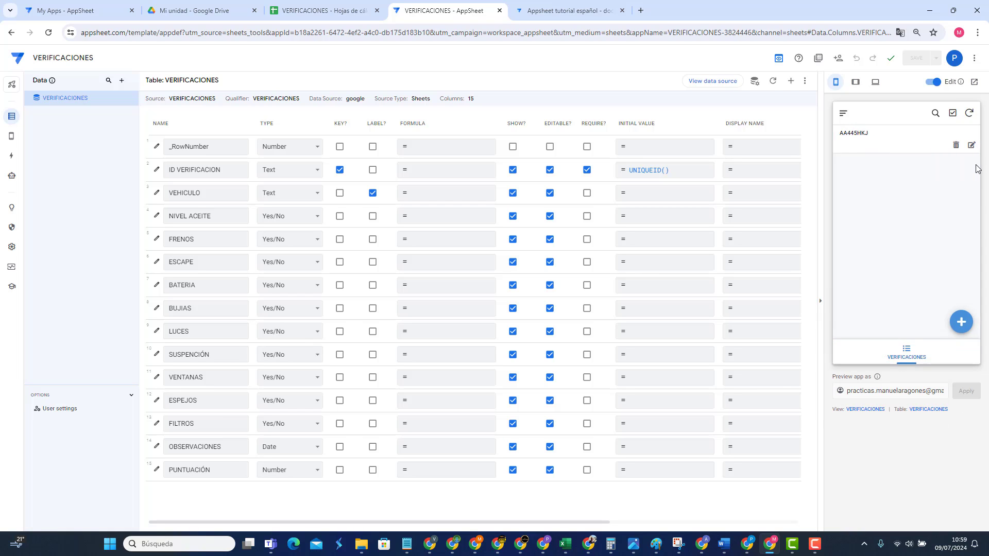
pyautogui.click(971, 144)
pyautogui.scroll(-5, 899, 326)
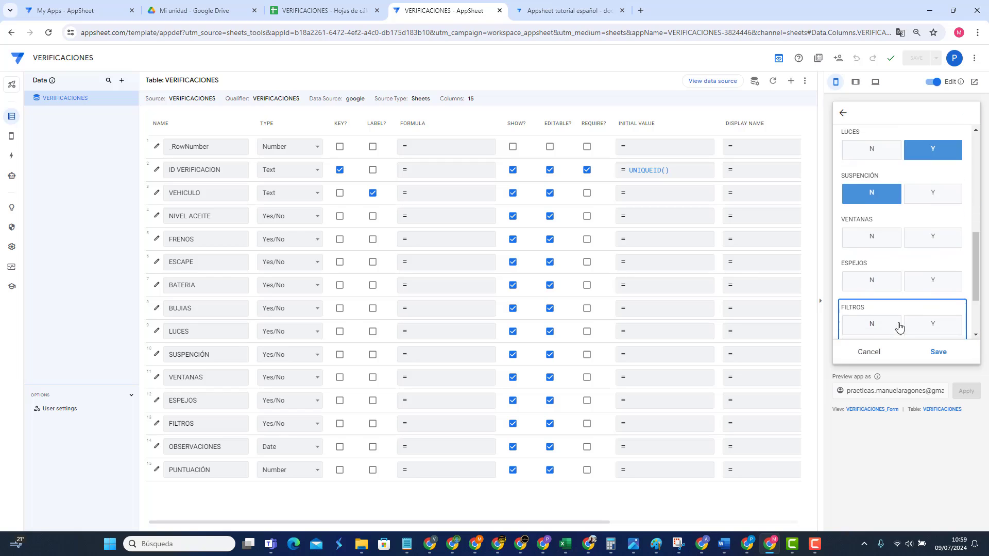
pyautogui.scroll(-2, 899, 326)
# Step: Set the record's OBSERVACIONES date to 10 July 2024, save, and view its details
pyautogui.click(893, 277)
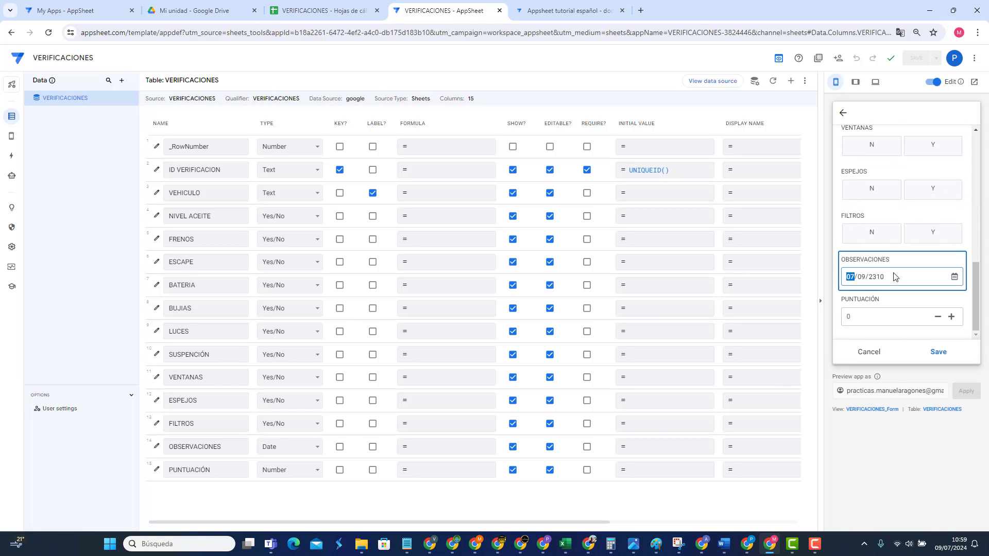
pyautogui.moveTo(894, 278)
pyautogui.click(953, 277)
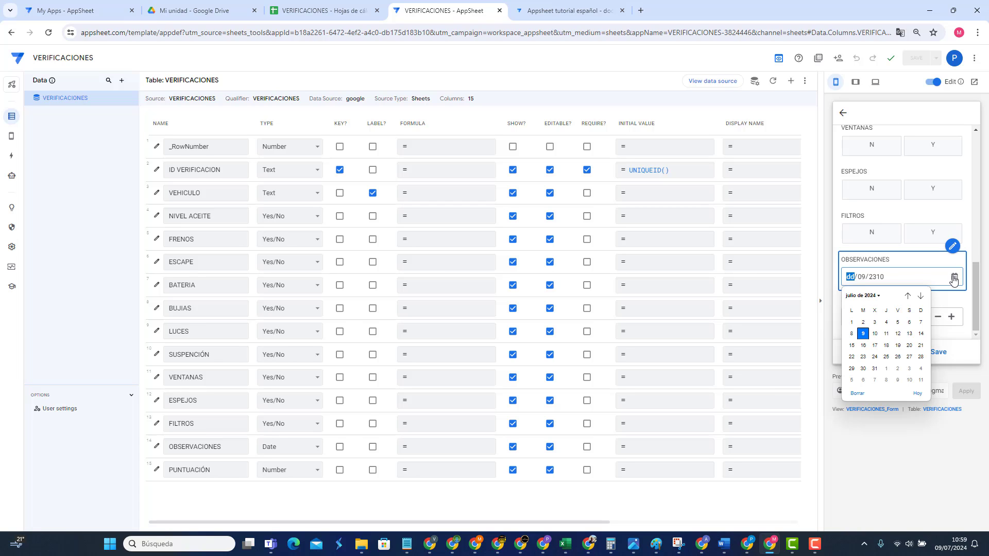
pyautogui.click(875, 334)
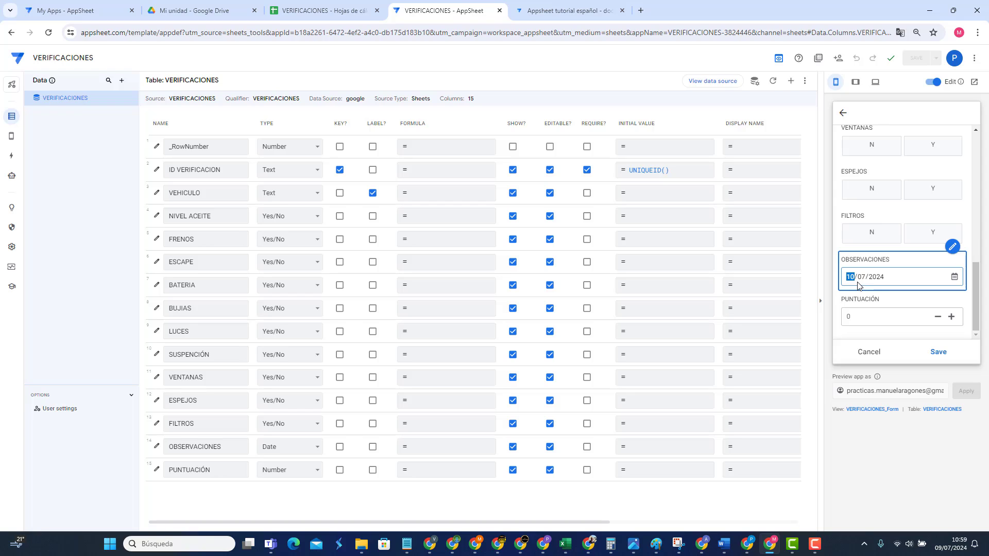
pyautogui.click(938, 352)
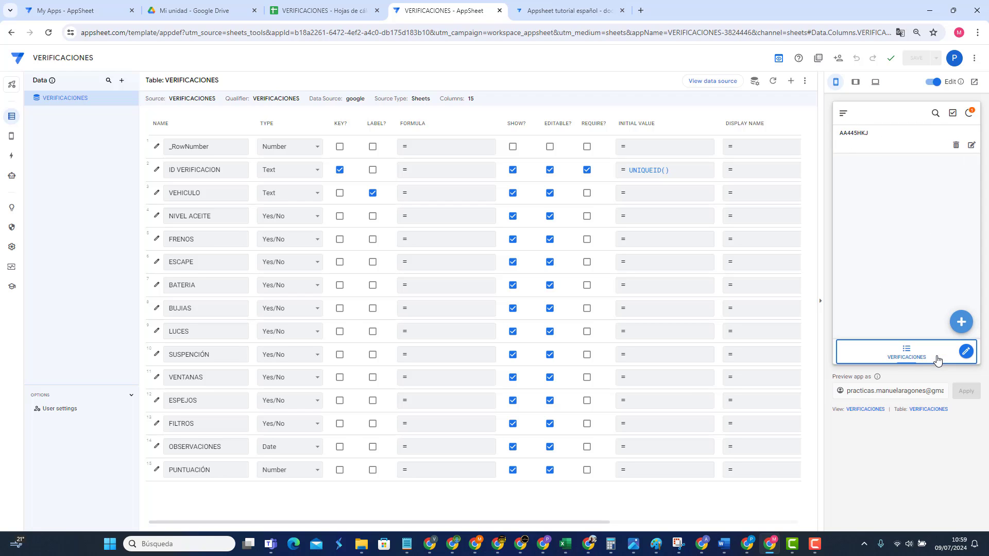
pyautogui.click(872, 143)
pyautogui.scroll(-5, 889, 245)
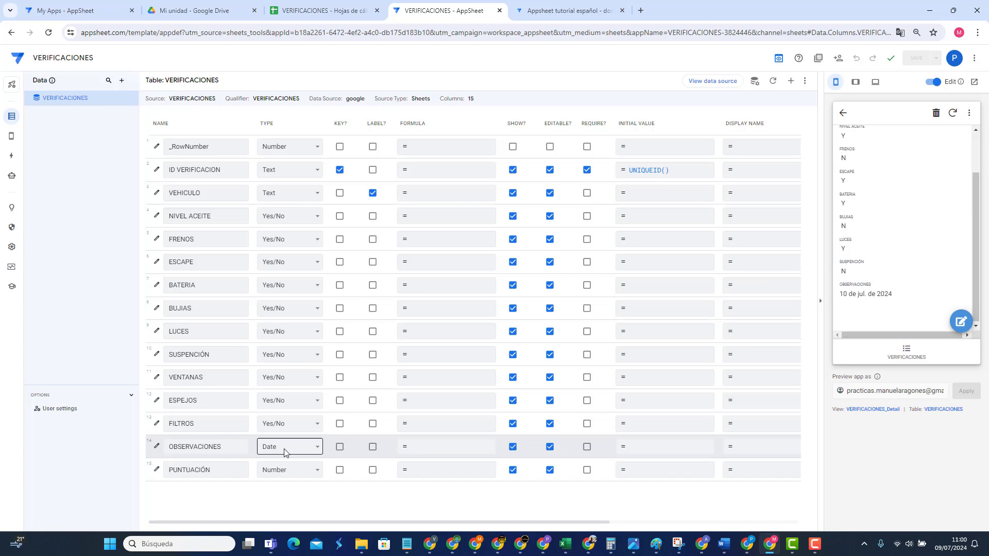
# Step: Make OBSERVACIONES a DateTime column, reviewing its minimum/maximum date and data validity options
pyautogui.click(156, 446)
pyautogui.click(463, 209)
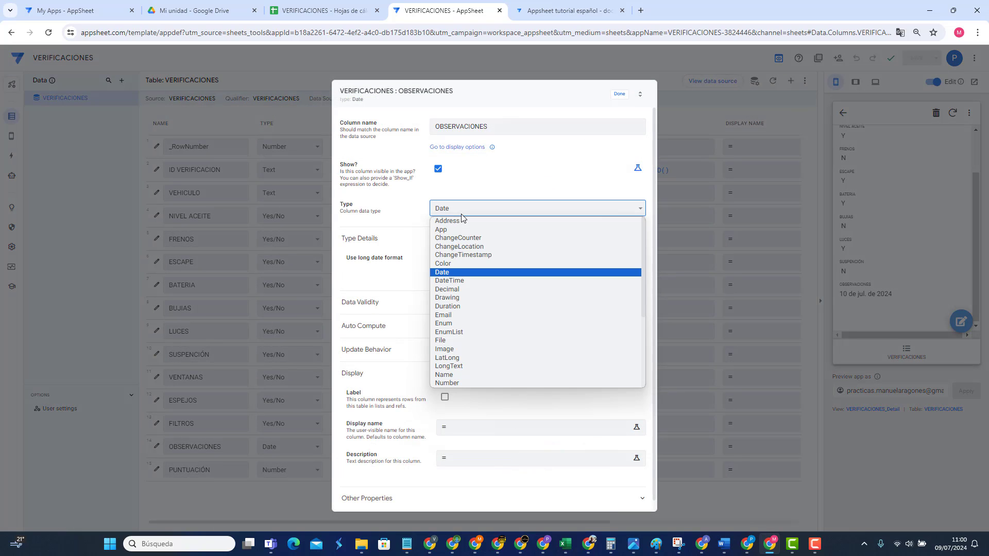
pyautogui.click(457, 283)
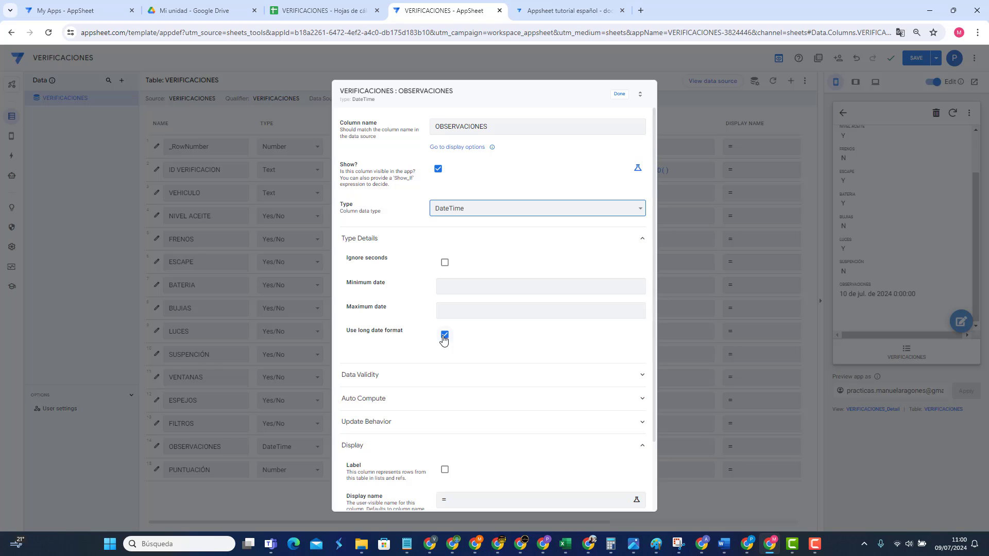
pyautogui.click(506, 279)
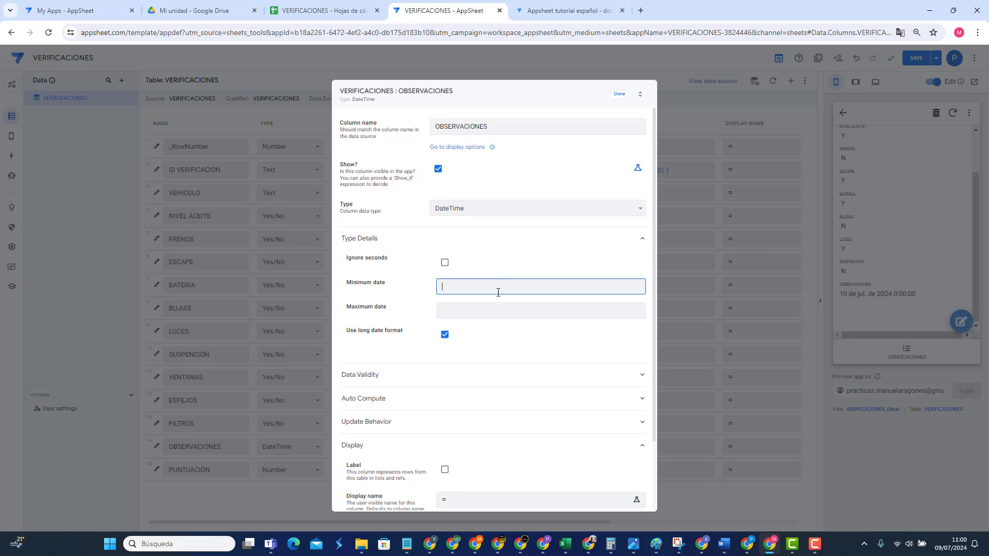
pyautogui.click(482, 311)
pyautogui.click(438, 379)
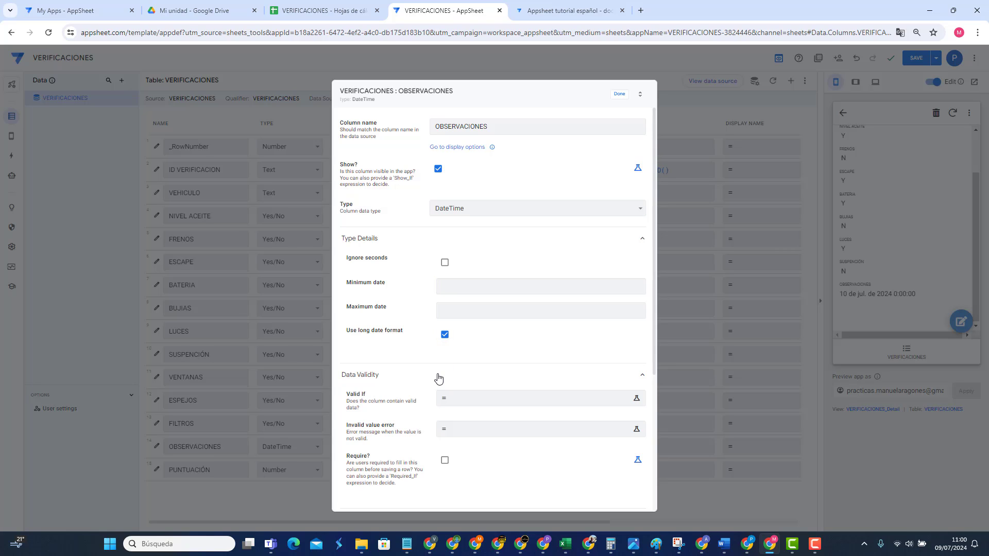
pyautogui.click(438, 379)
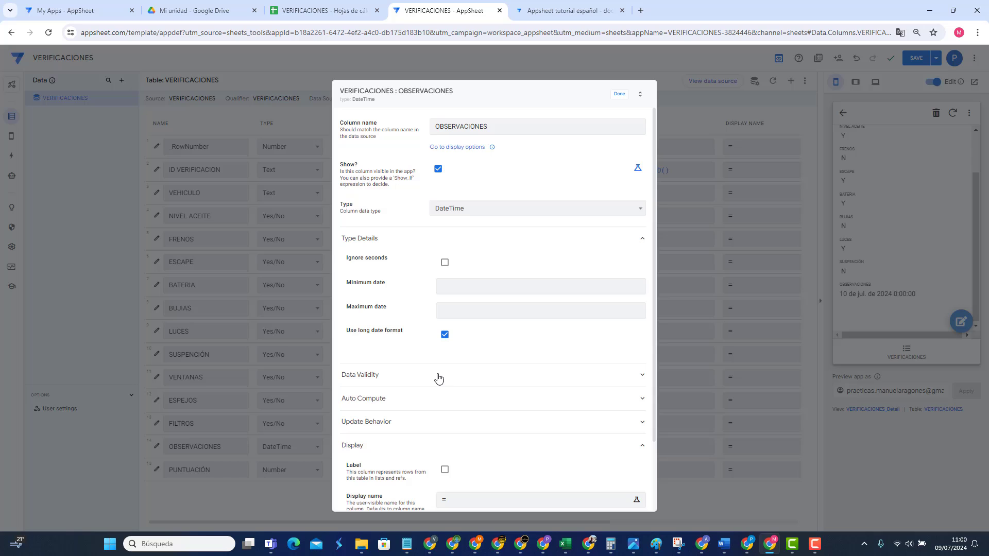
pyautogui.click(621, 94)
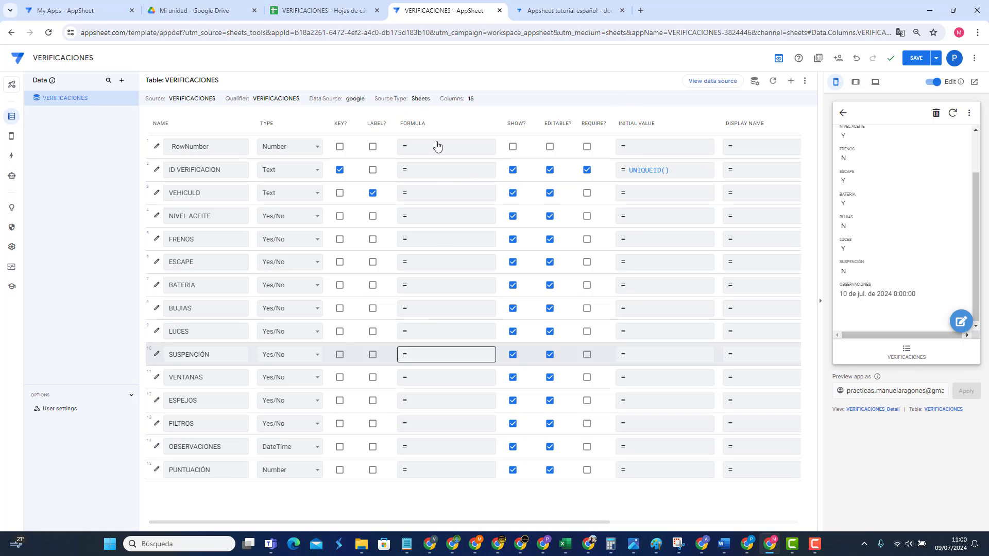
pyautogui.click(561, 10)
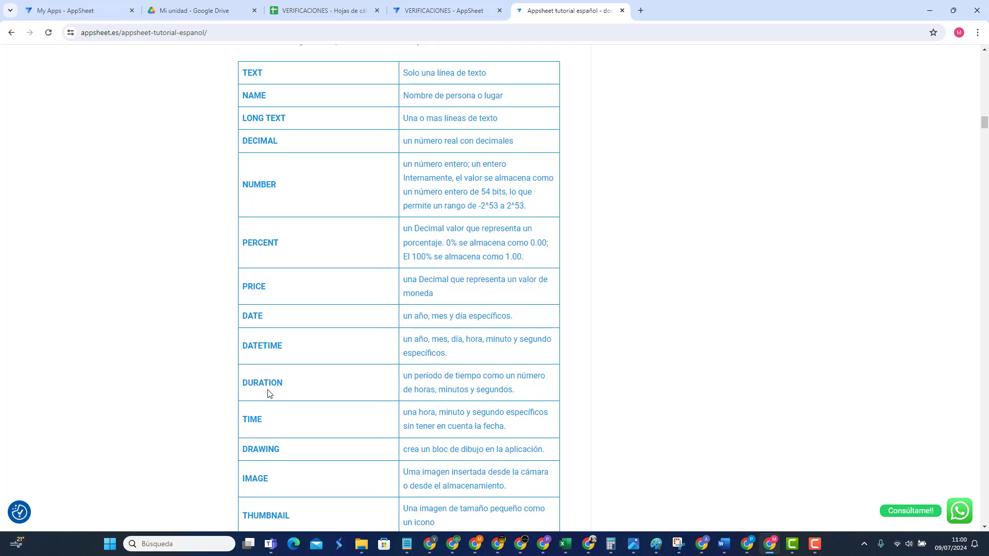
pyautogui.click(448, 10)
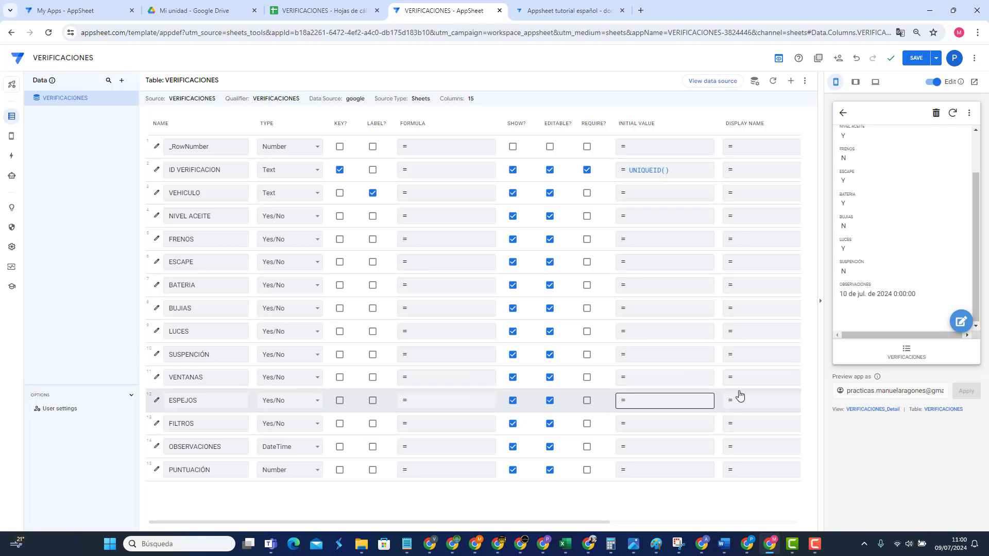
# Step: Change the OBSERVACIONES column to the Duration type
pyautogui.click(473, 360)
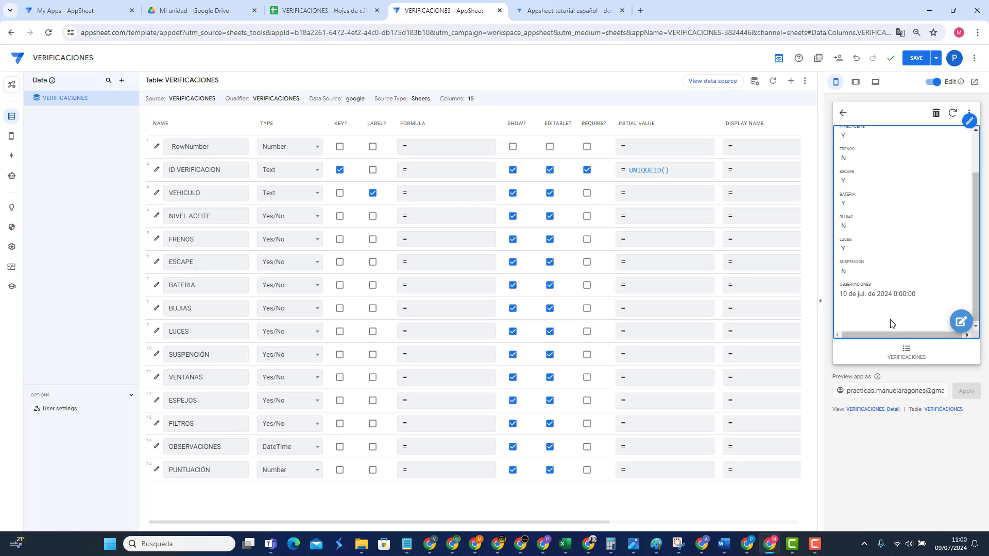
pyautogui.click(286, 446)
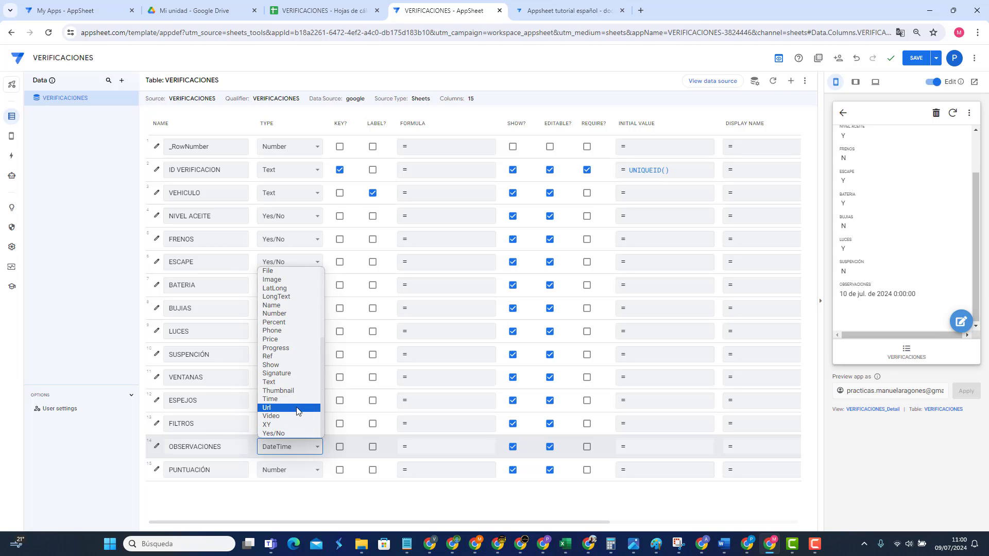
pyautogui.click(298, 348)
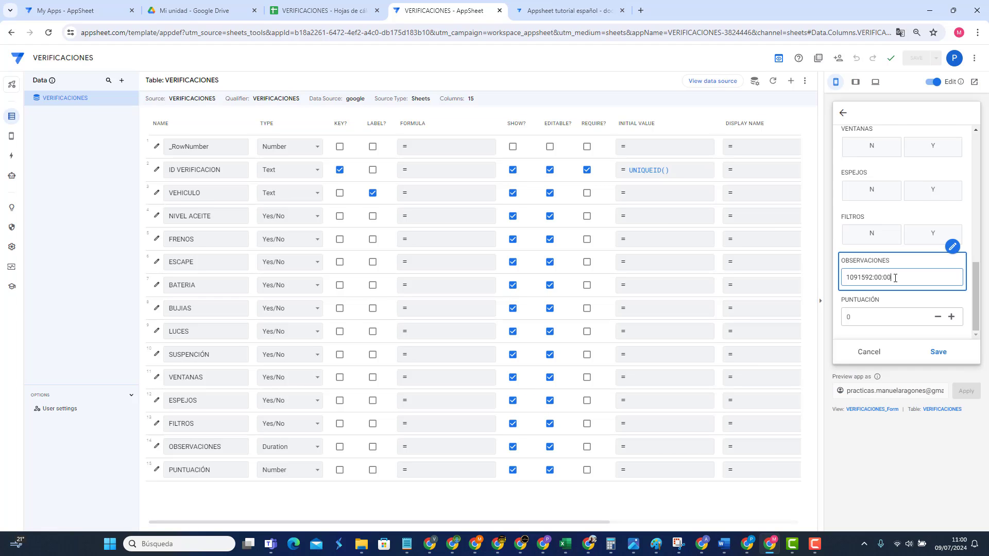
# Step: Enter 02:40:02 as the test record's OBSERVACIONES duration and save the record
pyautogui.moveTo(894, 278); pyautogui.dragTo(820, 282)
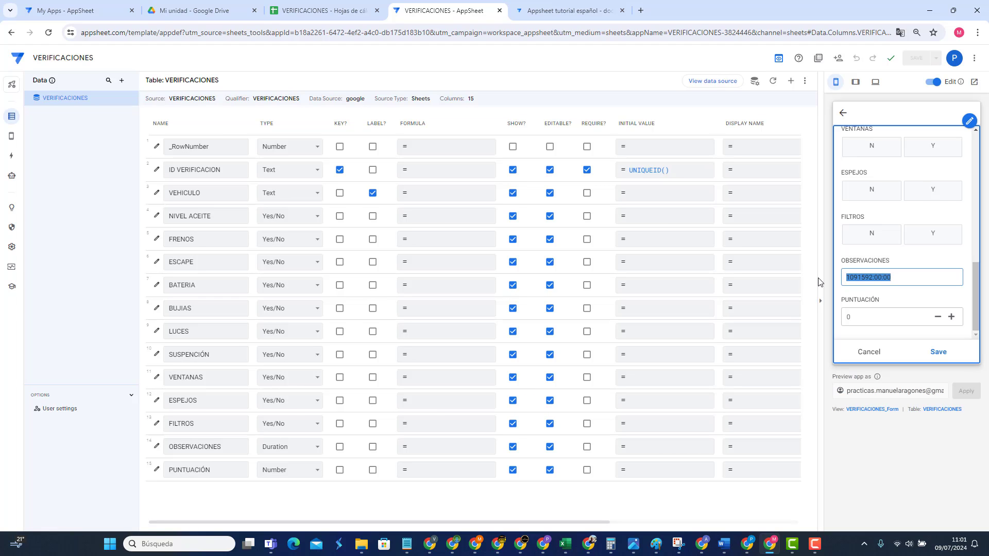
pyautogui.press('BackSpace')
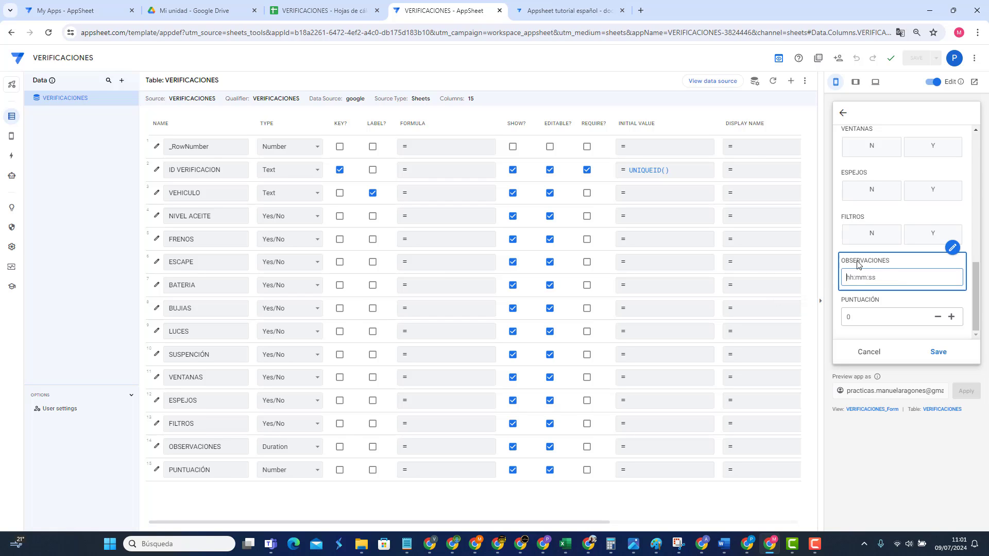
pyautogui.write('02')
pyautogui.write(':40:02')
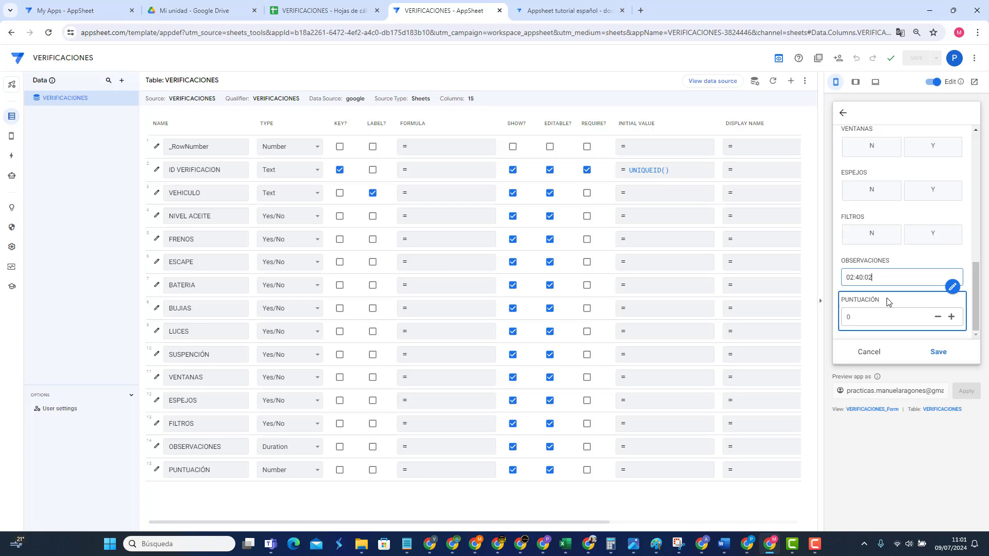
pyautogui.click(886, 299)
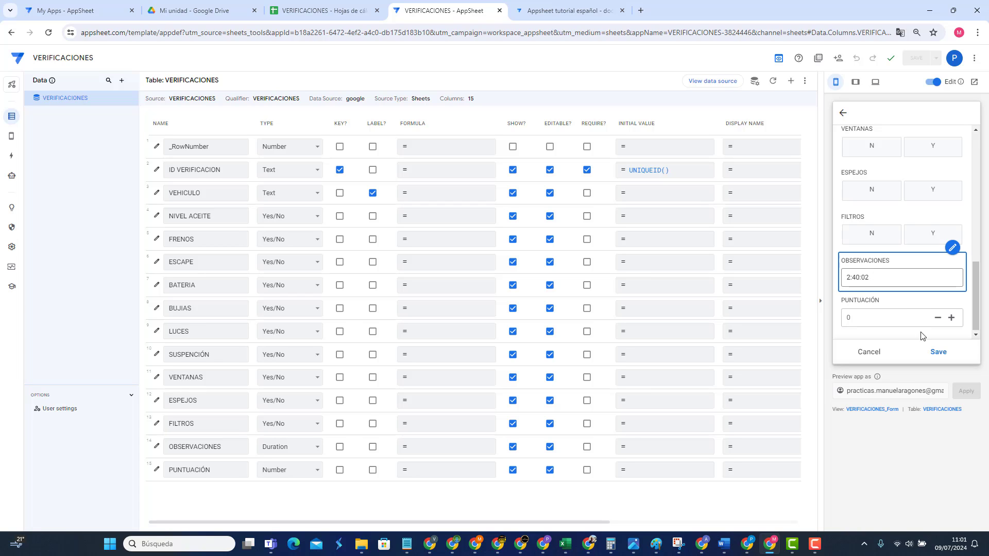
pyautogui.click(938, 352)
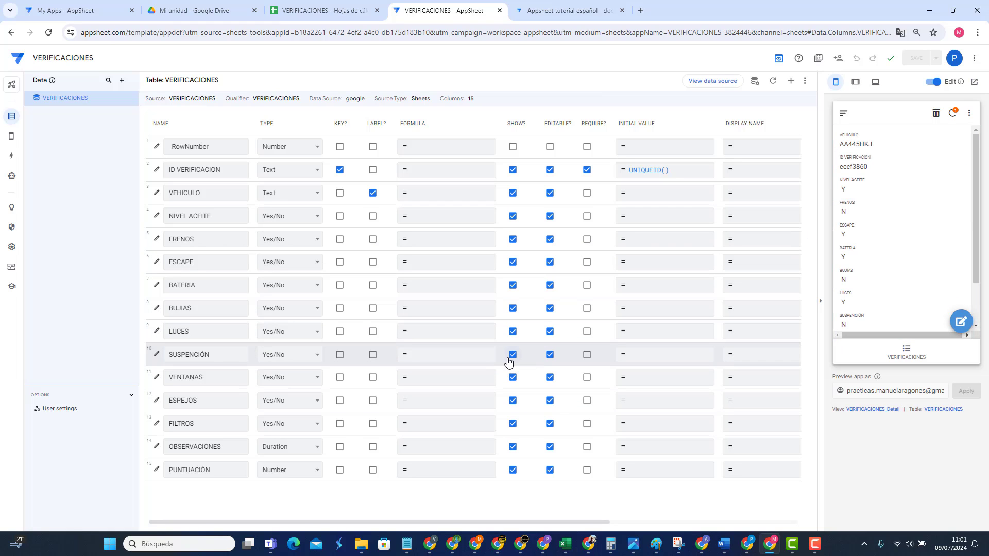
# Step: In the tutorial's data-types table, highlight the DRAWING through SIGNATURE rows
pyautogui.click(574, 11)
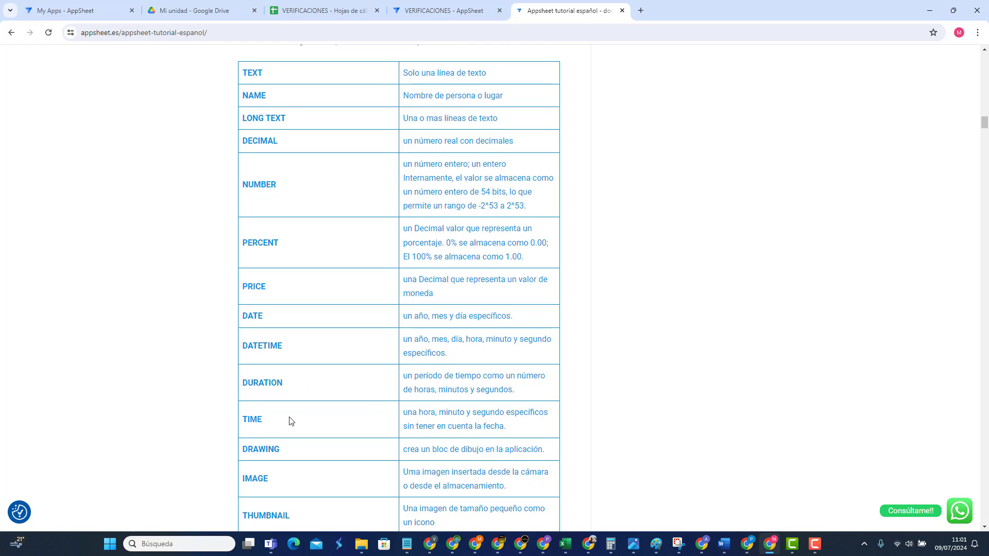
pyautogui.scroll(-1, 355, 416)
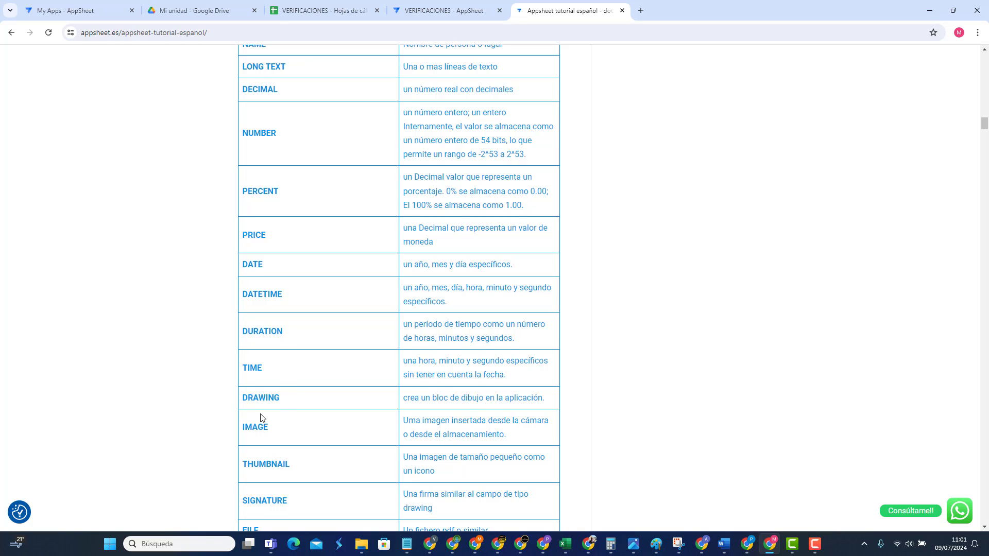
pyautogui.moveTo(245, 397)
pyautogui.mouseDown()
pyautogui.moveTo(280, 413)
pyautogui.moveTo(311, 450)
pyautogui.moveTo(324, 504)
pyautogui.moveTo(567, 511)
pyautogui.mouseUp()
pyautogui.scroll(-3, 397, 256)
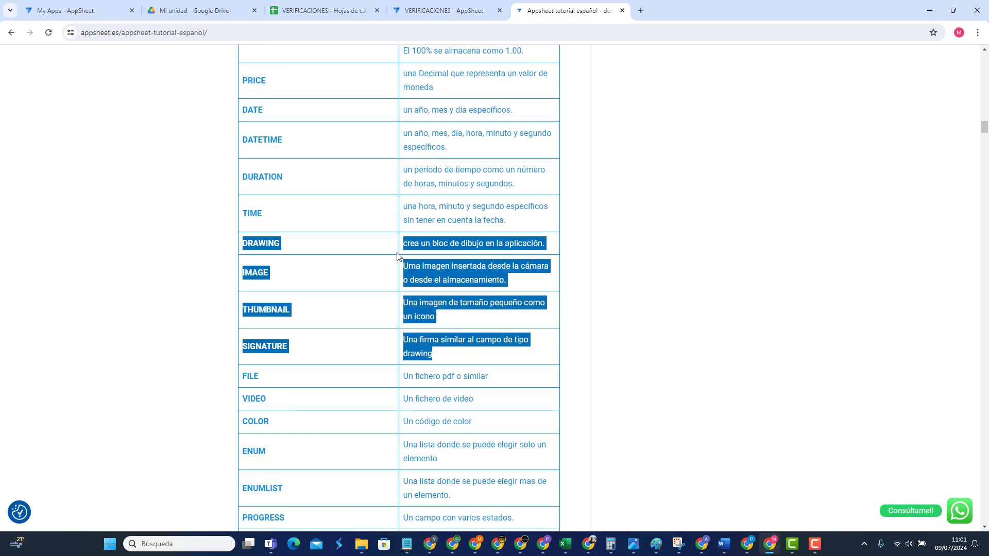
# Step: Make OBSERVACIONES a Drawing column and save the app
pyautogui.click(422, 13)
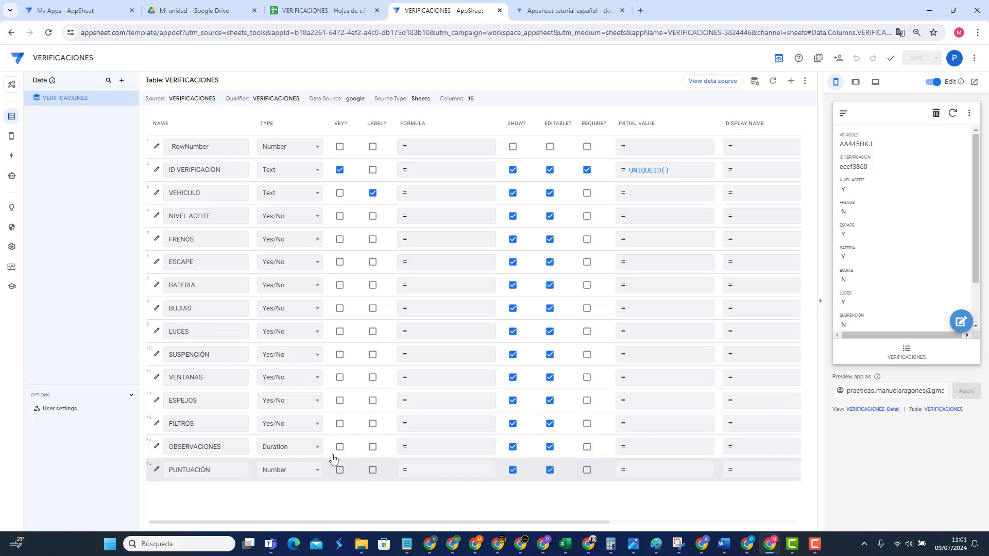
pyautogui.click(301, 450)
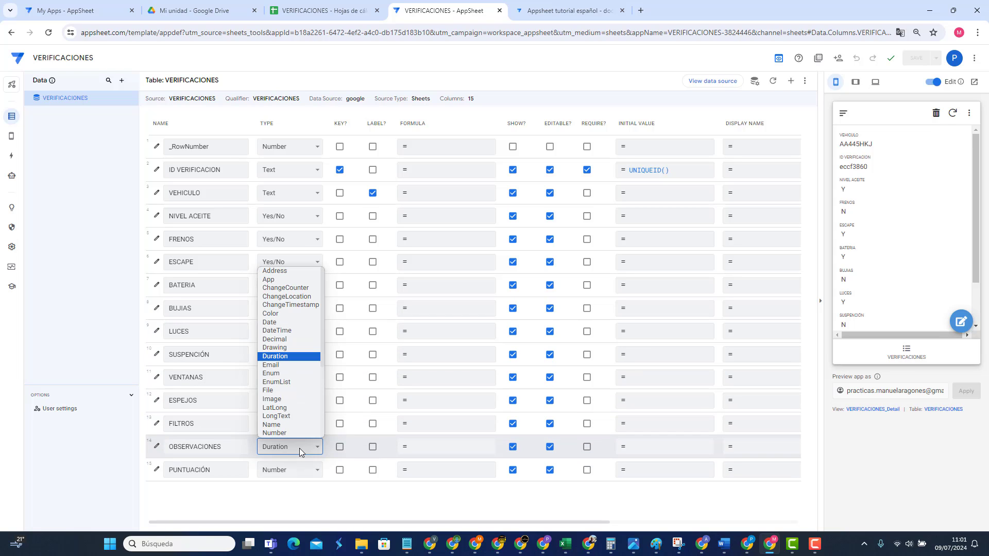
pyautogui.click(295, 349)
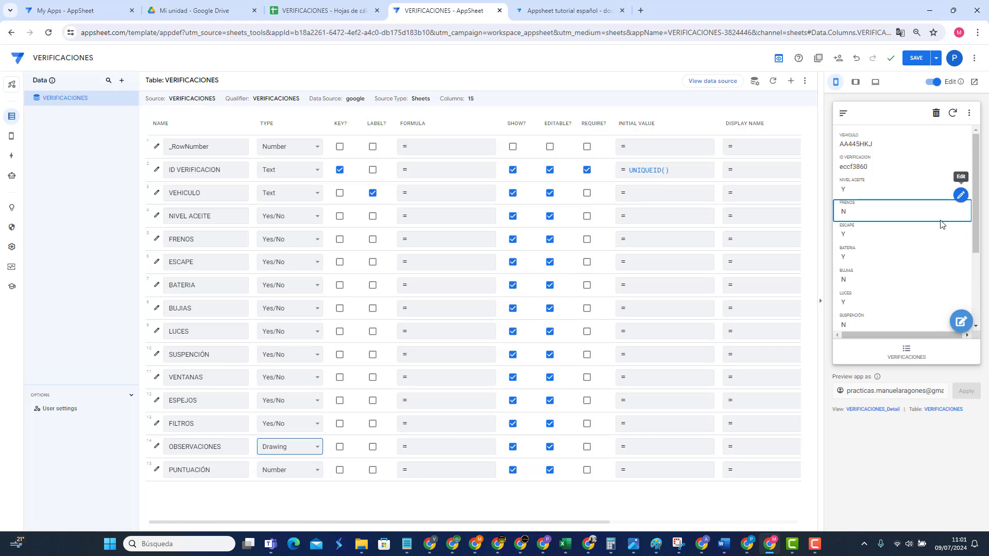
pyautogui.click(916, 58)
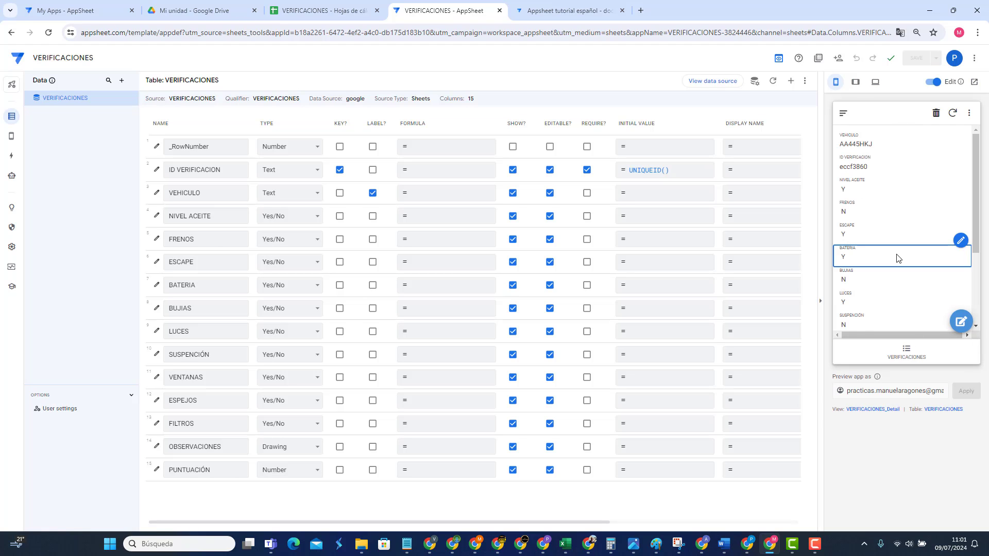
# Step: Sketch a freehand drawing in the test record's OBSERVACIONES field and save the record
pyautogui.scroll(-3, 895, 270)
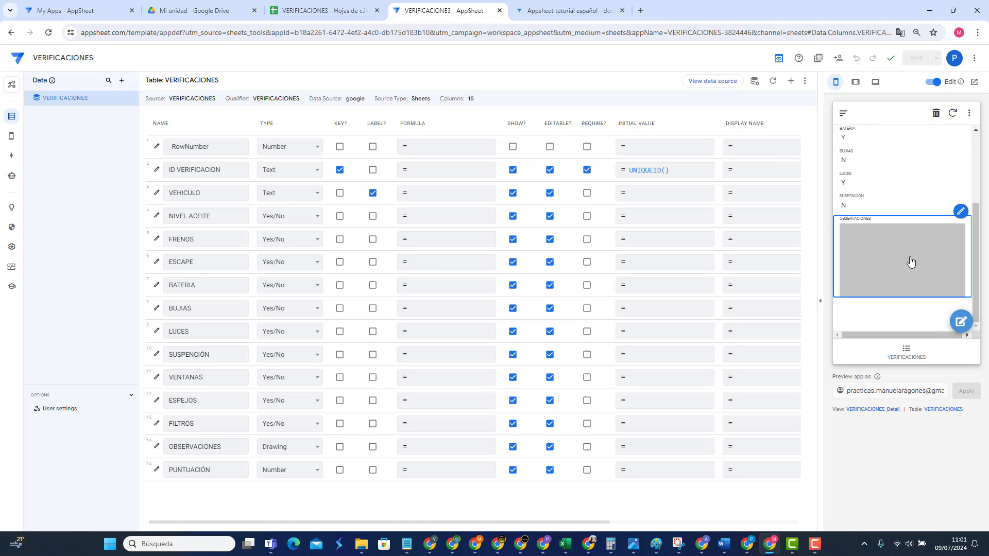
pyautogui.click(960, 321)
pyautogui.scroll(-5, 941, 319)
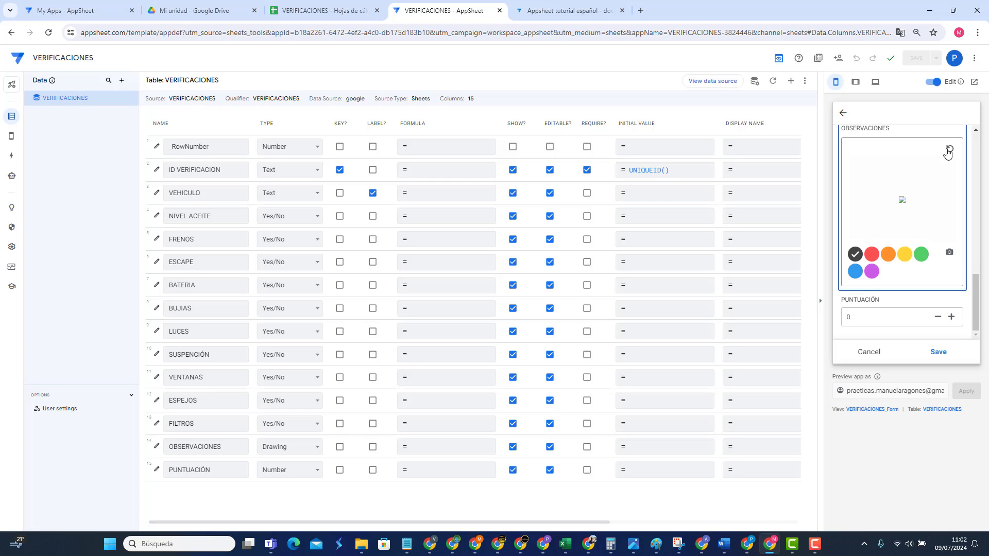
pyautogui.moveTo(905, 200)
pyautogui.mouseDown()
pyautogui.moveTo(894, 160)
pyautogui.moveTo(888, 217)
pyautogui.mouseUp()
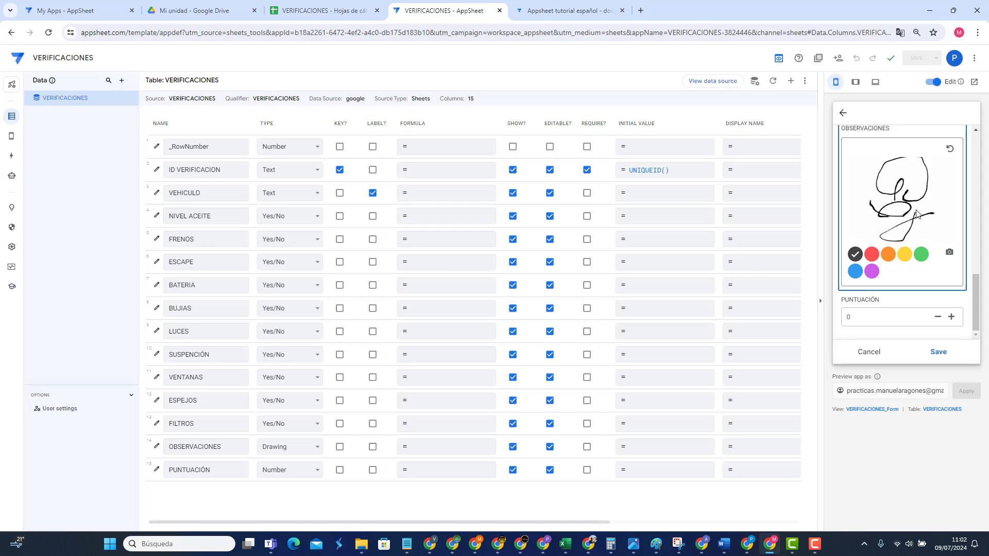
pyautogui.click(938, 352)
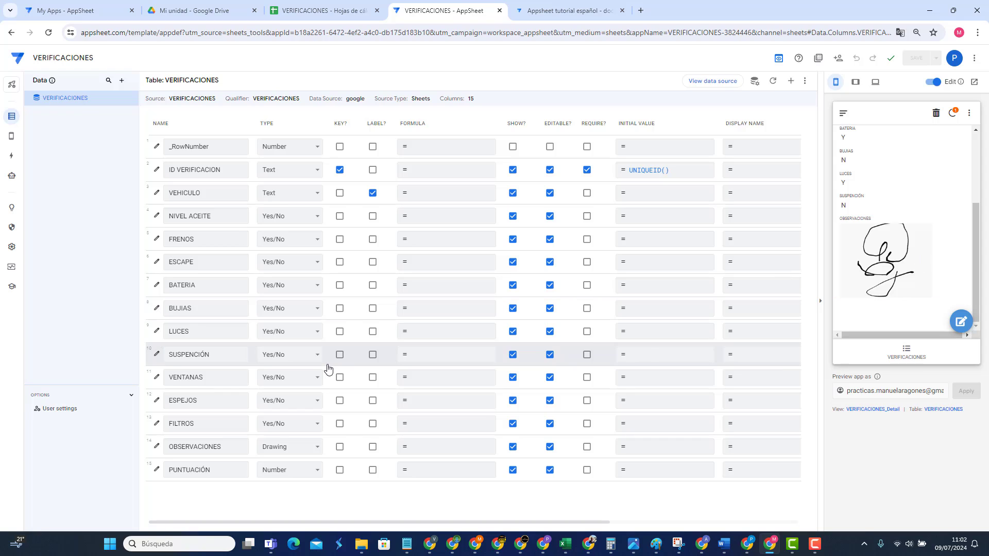
pyautogui.click(284, 444)
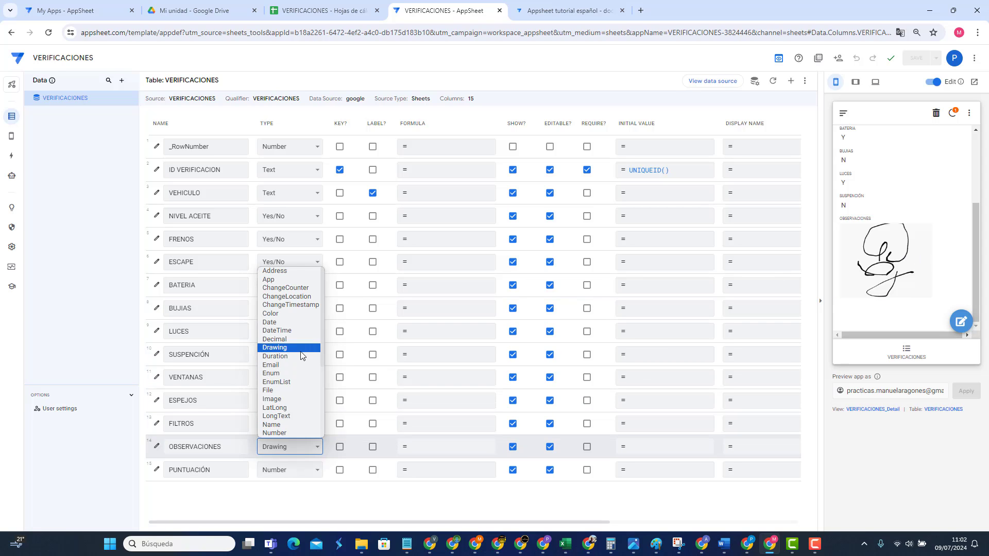
# Step: Make OBSERVACIONES an Image column, save the app, and open the test record for editing
pyautogui.click(273, 399)
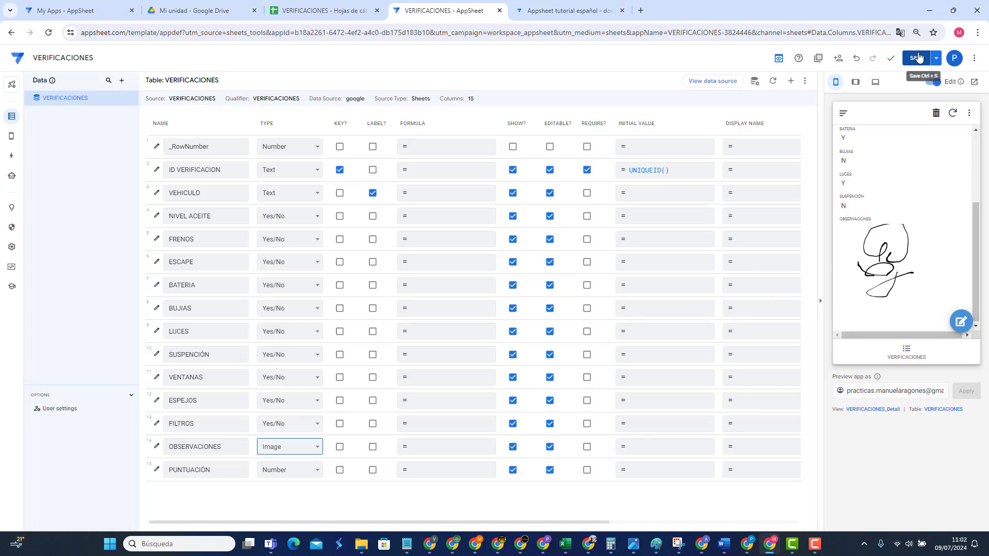
pyautogui.click(969, 327)
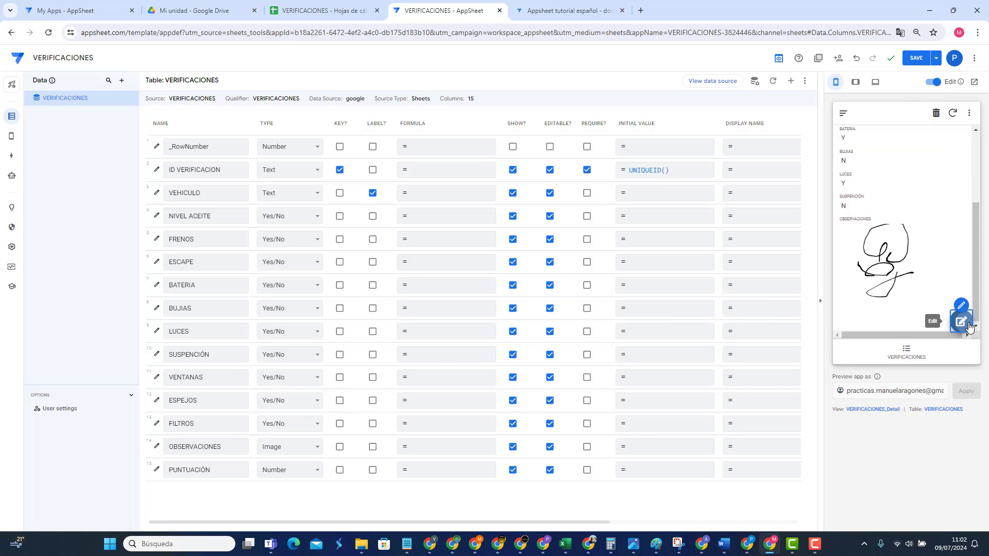
pyautogui.scroll(-8, 922, 261)
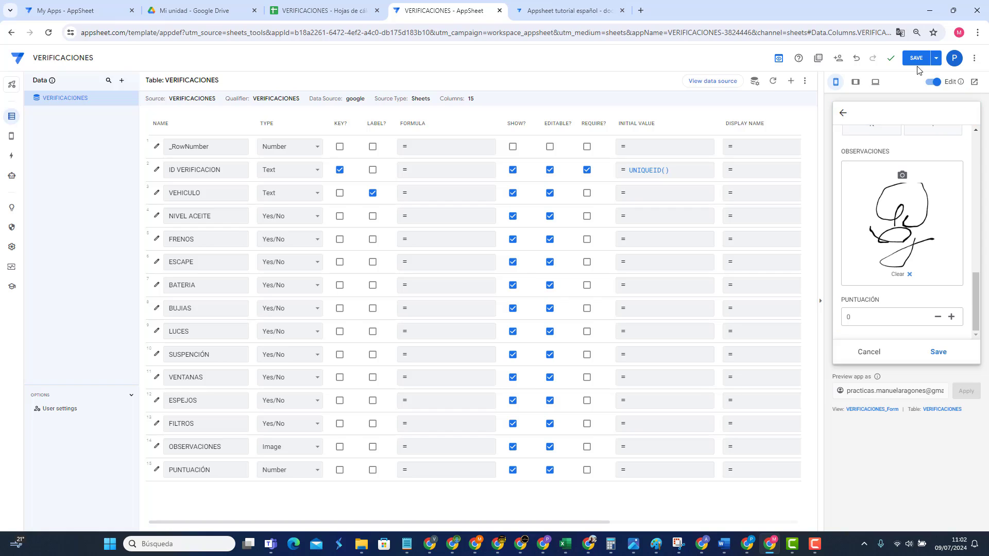
pyautogui.click(916, 57)
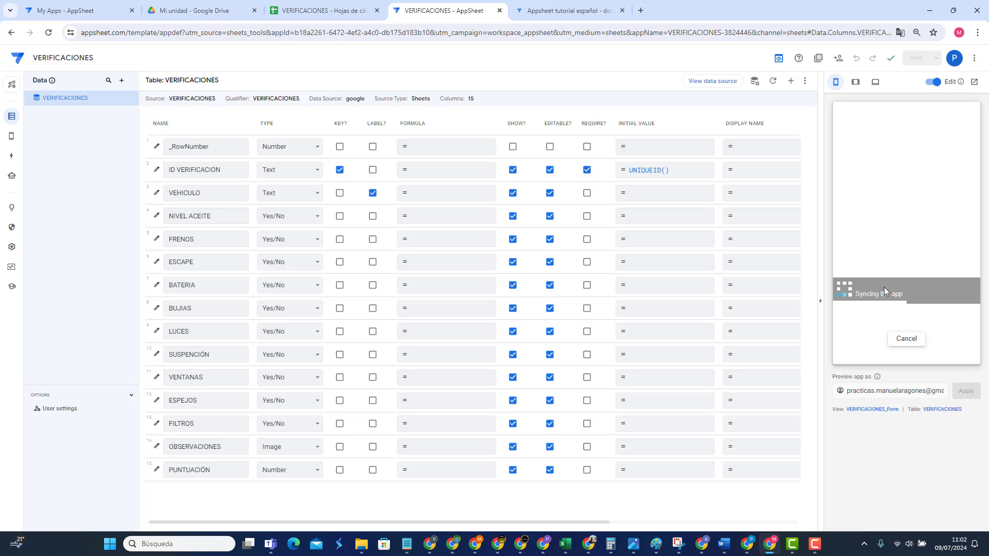
pyautogui.scroll(-10, 884, 303)
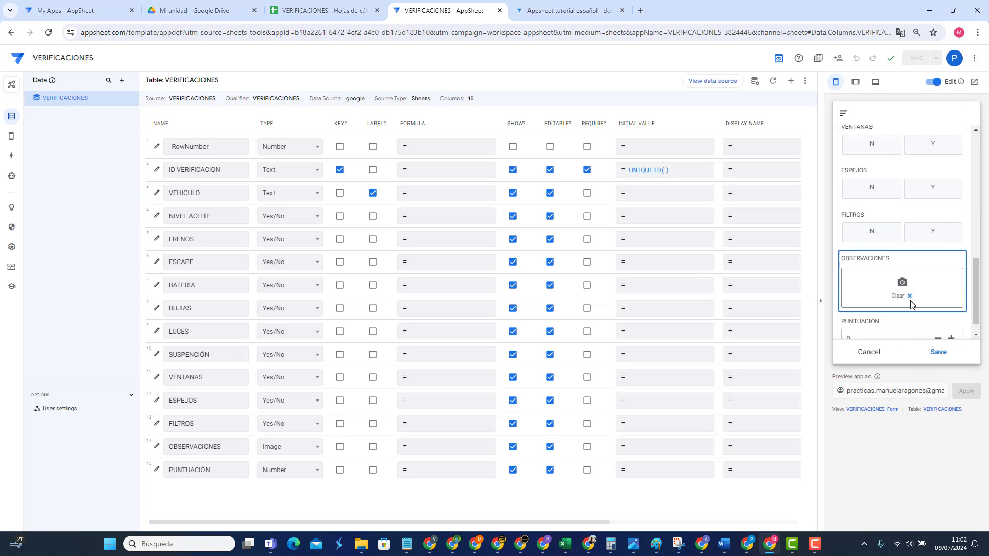
# Step: Cancel the photo upload for OBSERVACIONES and clear its sketch, leaving the field empty
pyautogui.click(901, 261)
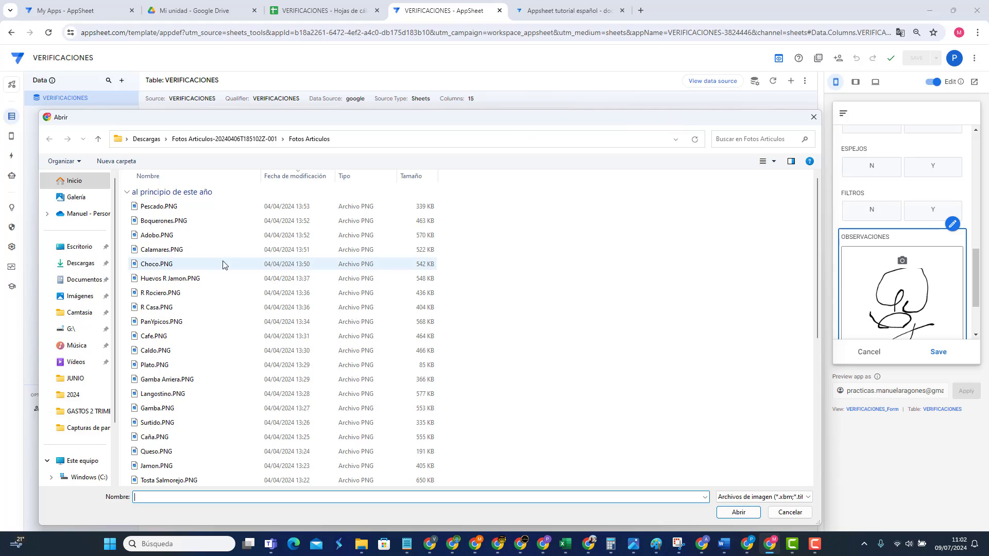
pyautogui.click(813, 119)
pyautogui.scroll(-2, 935, 266)
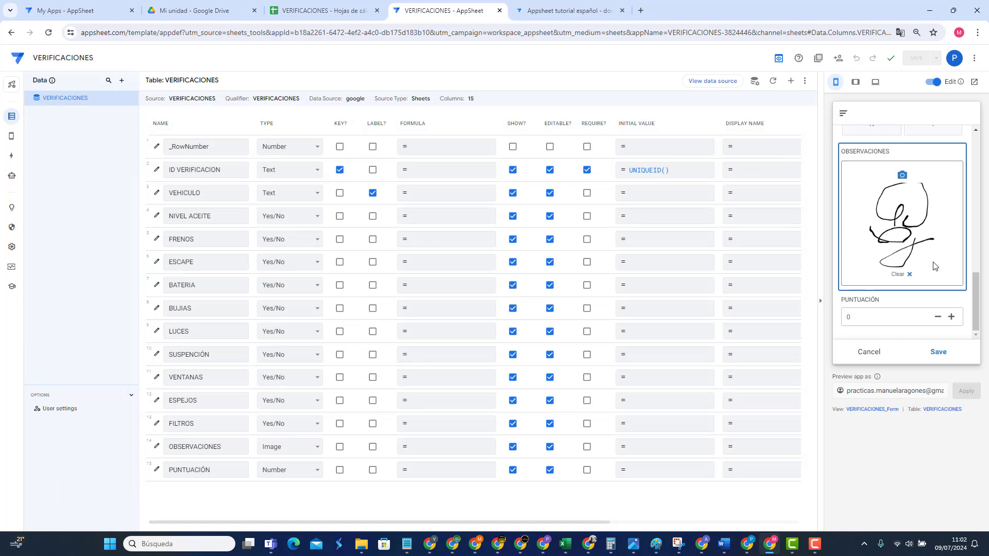
pyautogui.moveTo(916, 262)
pyautogui.click(909, 277)
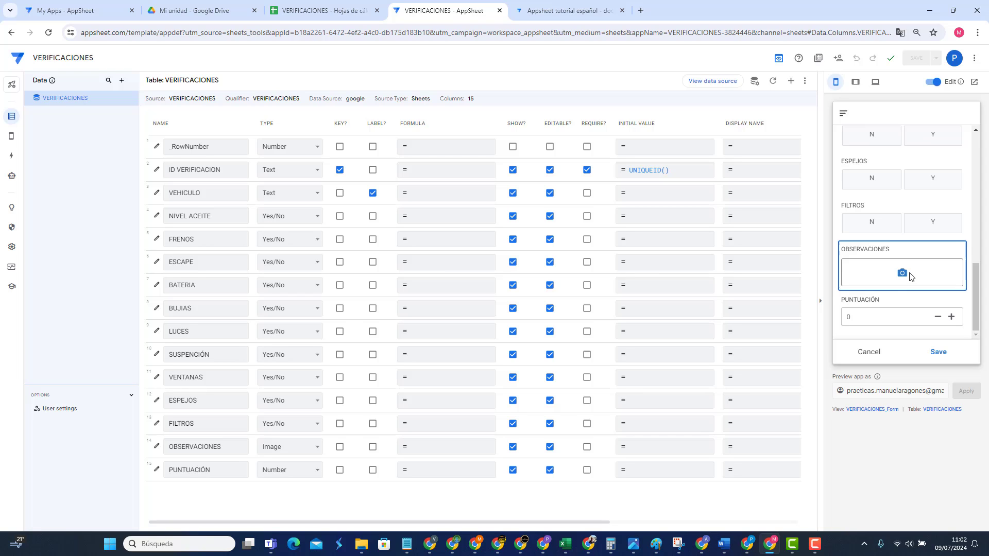
pyautogui.click(286, 447)
# Step: Try OBSERVACIONES as Thumbnail, then make it Signature and draw a test signature
pyautogui.scroll(-3, 282, 396)
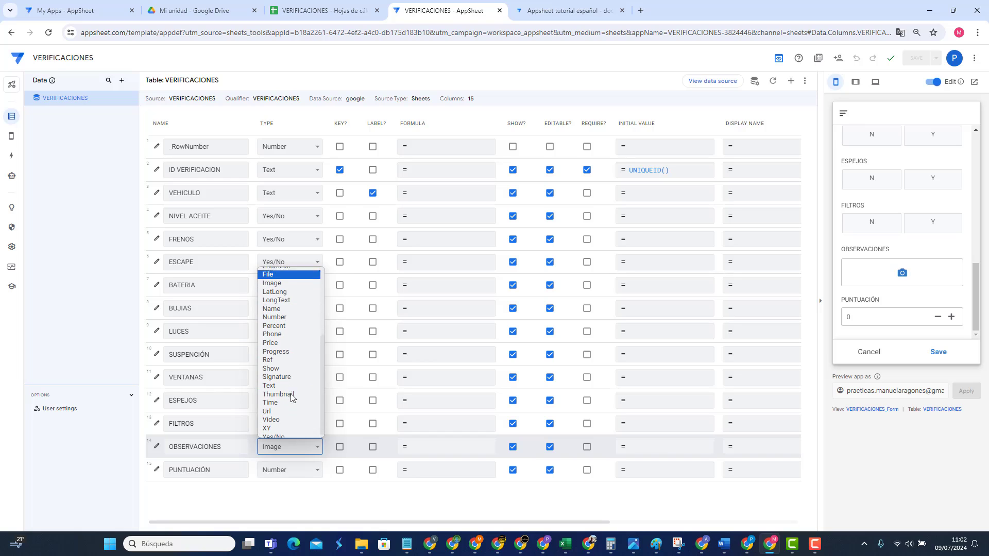
pyautogui.click(278, 390)
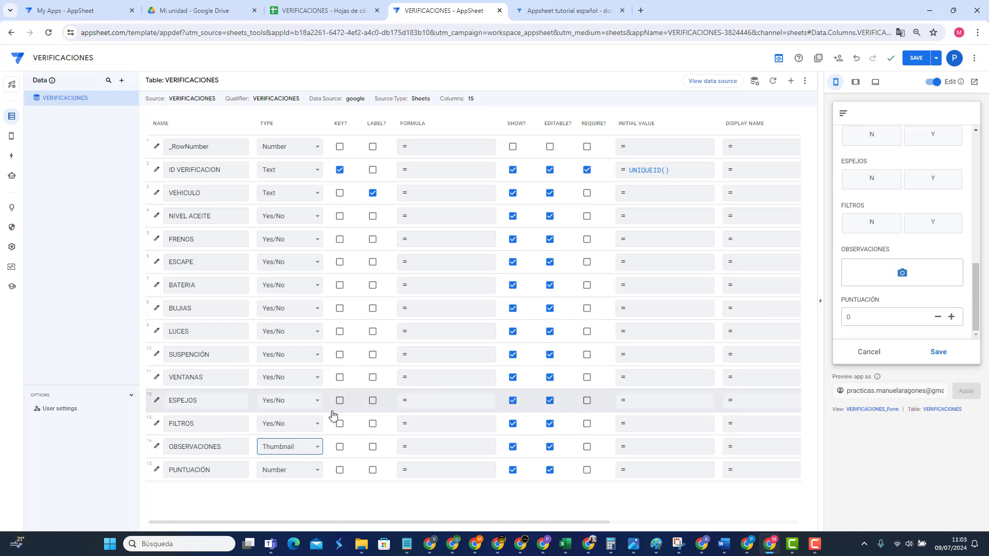
pyautogui.click(289, 446)
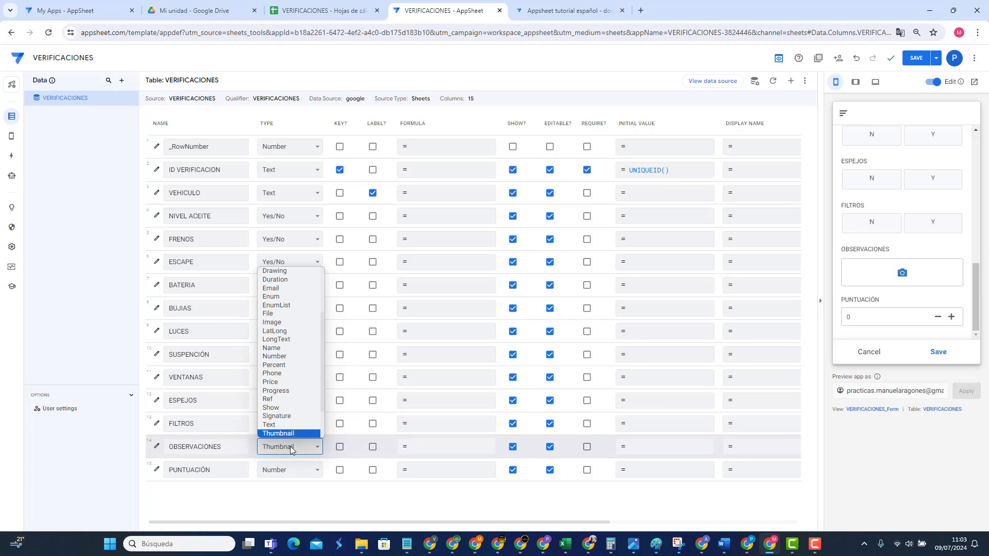
pyautogui.click(277, 416)
pyautogui.scroll(-5, 909, 280)
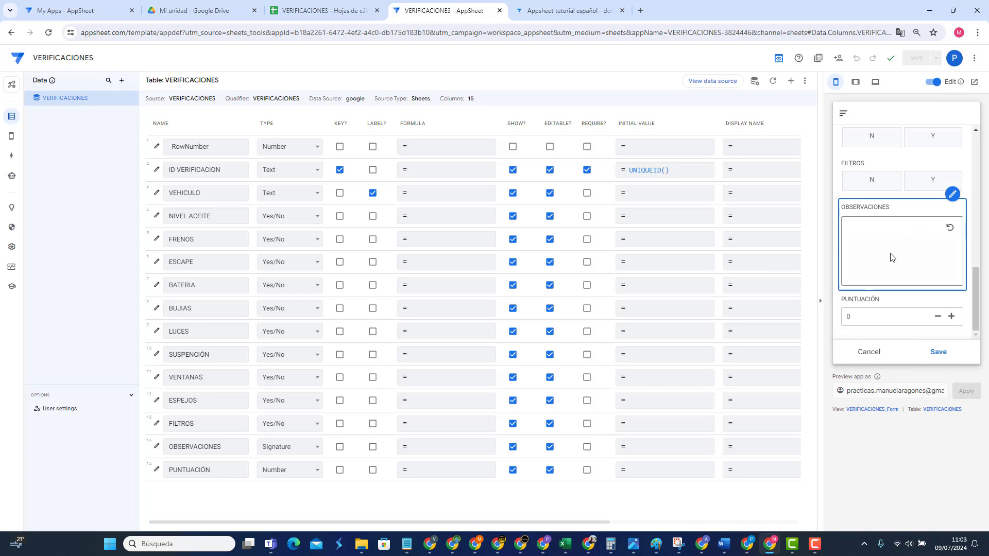
pyautogui.moveTo(888, 250)
pyautogui.mouseDown()
pyautogui.moveTo(896, 281)
pyautogui.moveTo(876, 273)
pyautogui.moveTo(941, 257)
pyautogui.mouseUp()
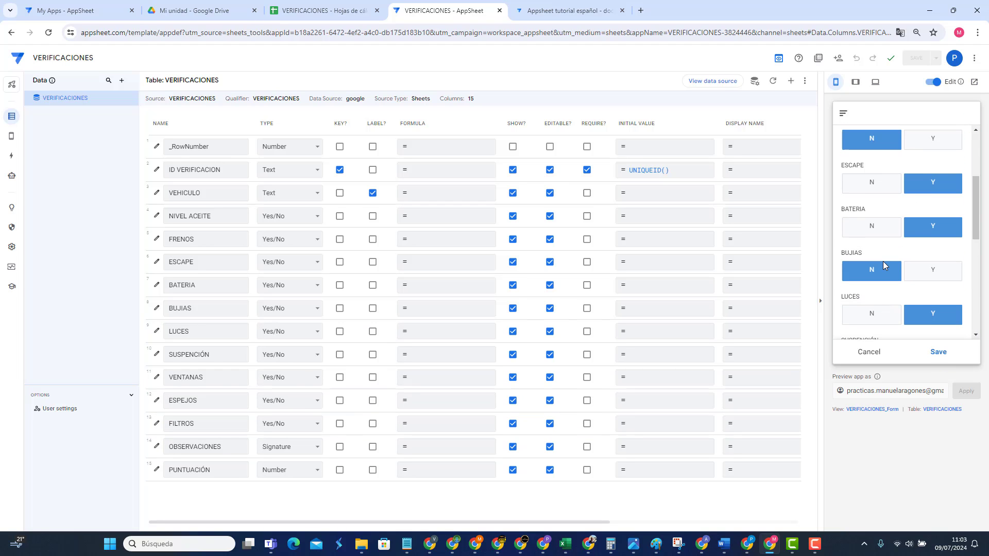
pyautogui.click(330, 13)
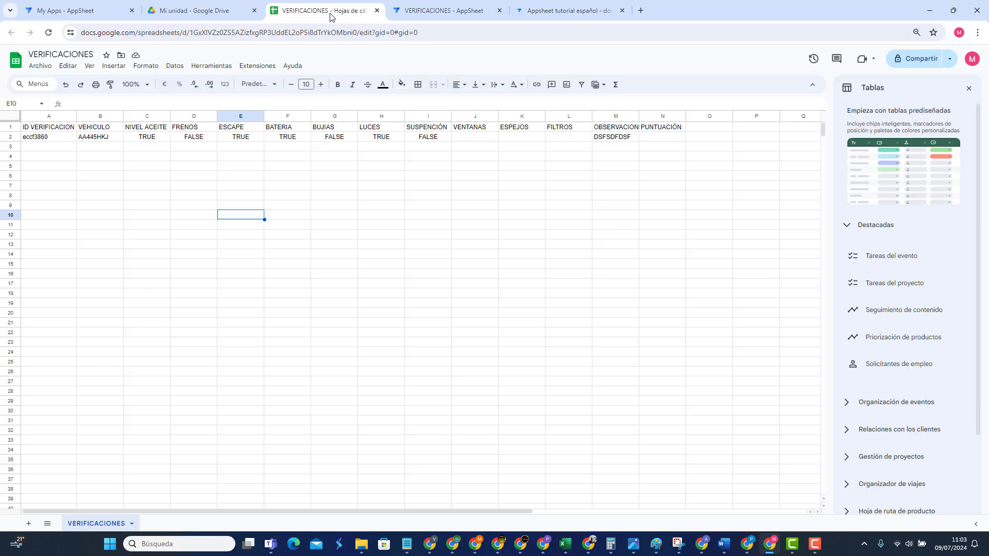
pyautogui.click(43, 138)
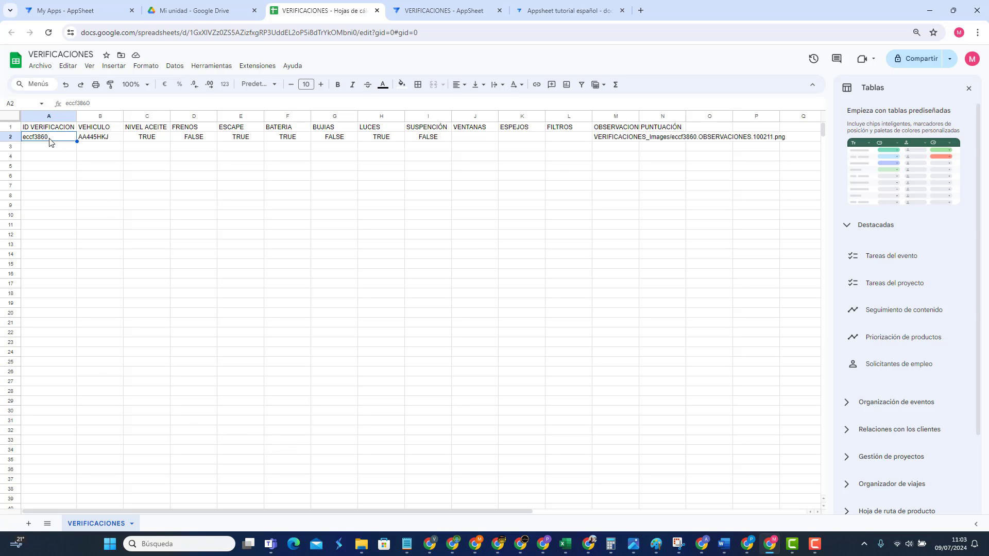
pyautogui.click(111, 139)
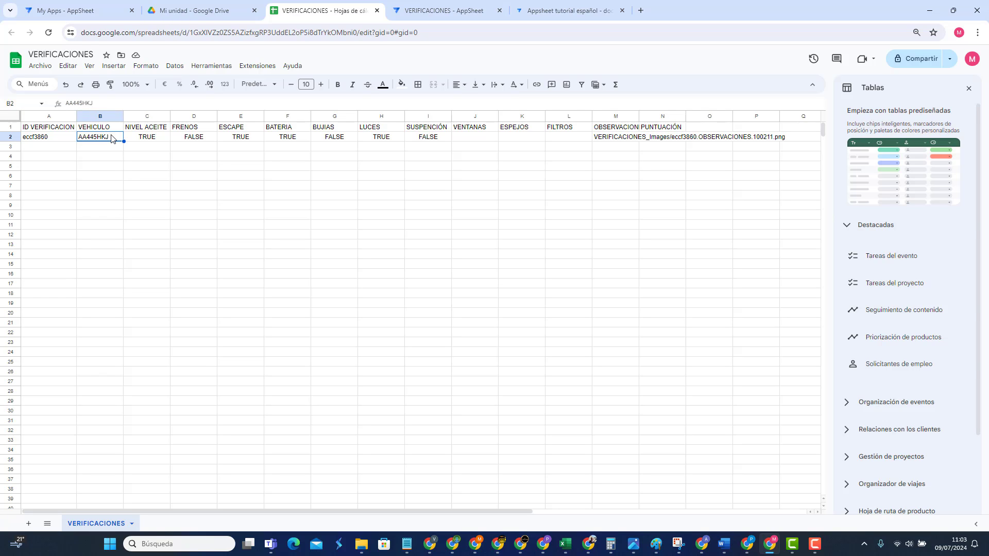
pyautogui.click(160, 140)
pyautogui.click(196, 140)
pyautogui.click(237, 139)
pyautogui.click(297, 138)
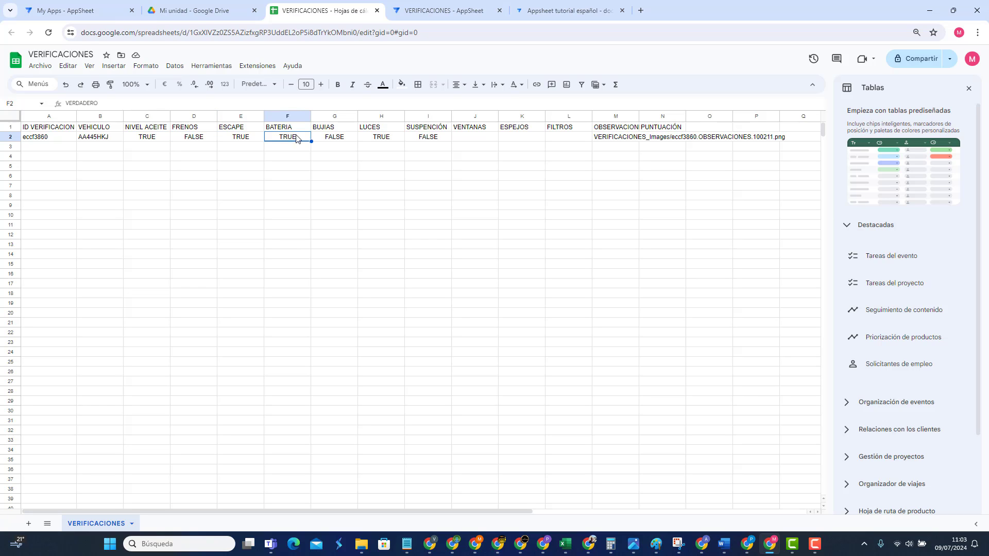
pyautogui.click(331, 138)
pyautogui.click(396, 138)
pyautogui.click(430, 139)
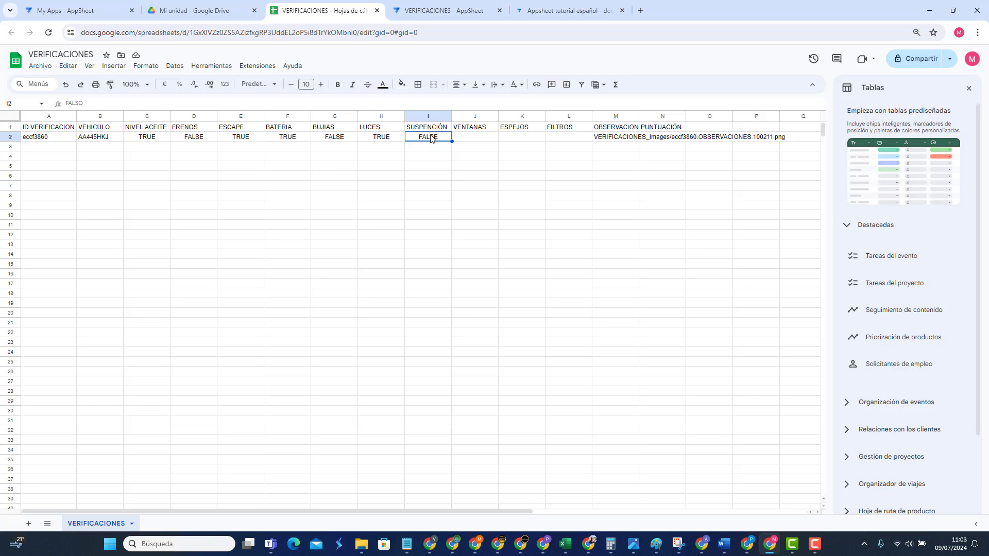
pyautogui.click(376, 139)
pyautogui.click(339, 139)
pyautogui.click(298, 138)
pyautogui.click(242, 138)
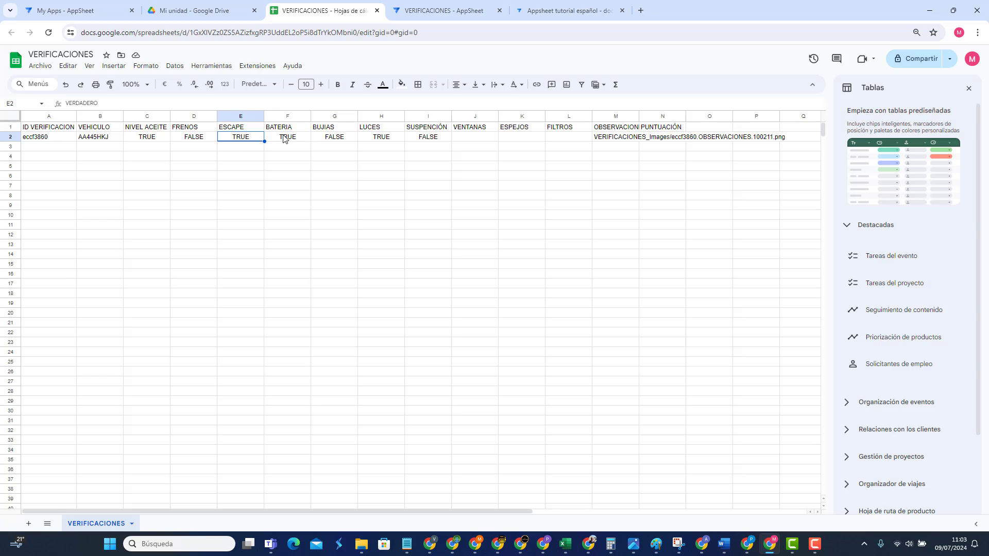
pyautogui.click(283, 138)
pyautogui.click(319, 140)
pyautogui.click(277, 143)
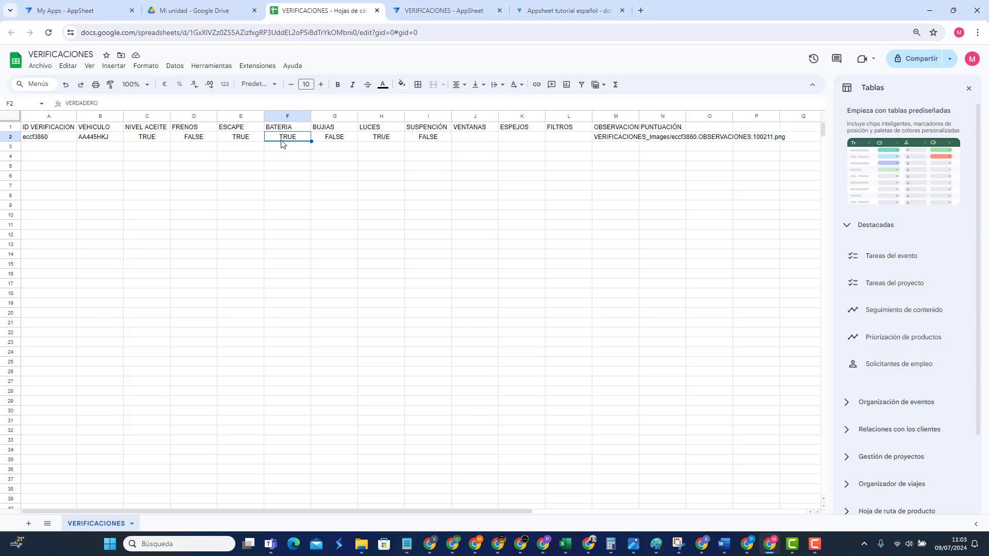
pyautogui.click(334, 140)
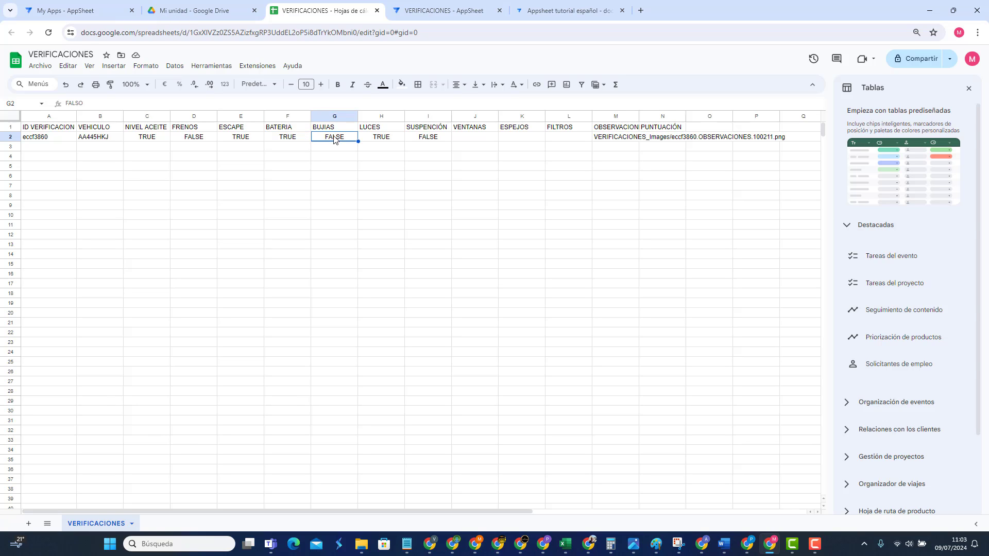
pyautogui.click(610, 139)
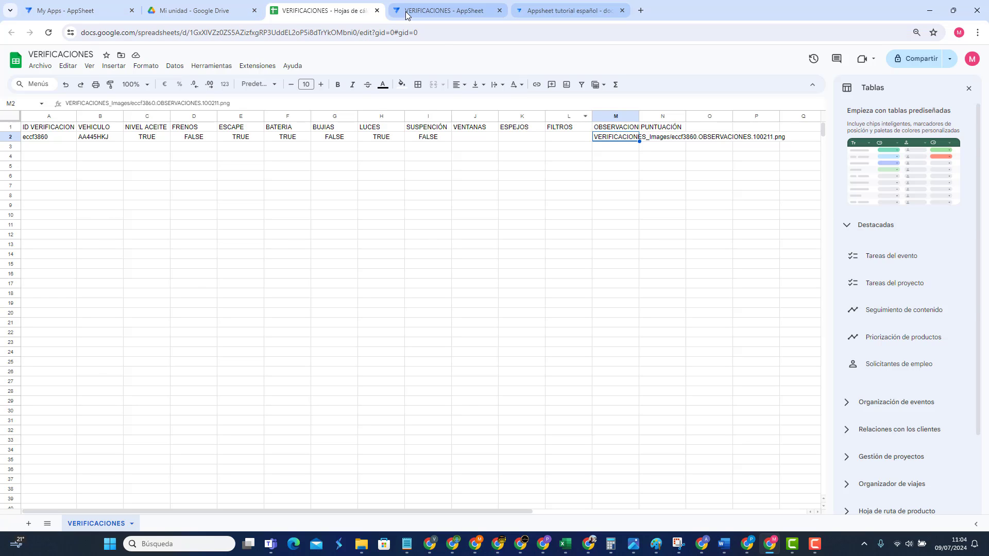
# Step: Confirm OBSERVACIONES is still Signature type, then return to the tutorial page
pyautogui.click(438, 13)
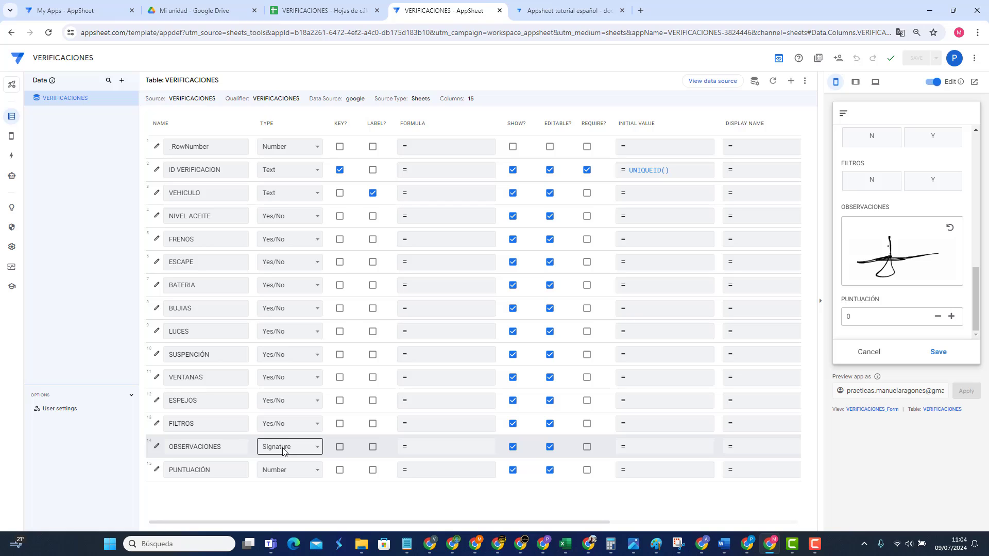
pyautogui.click(282, 447)
pyautogui.click(282, 447)
pyautogui.click(571, 19)
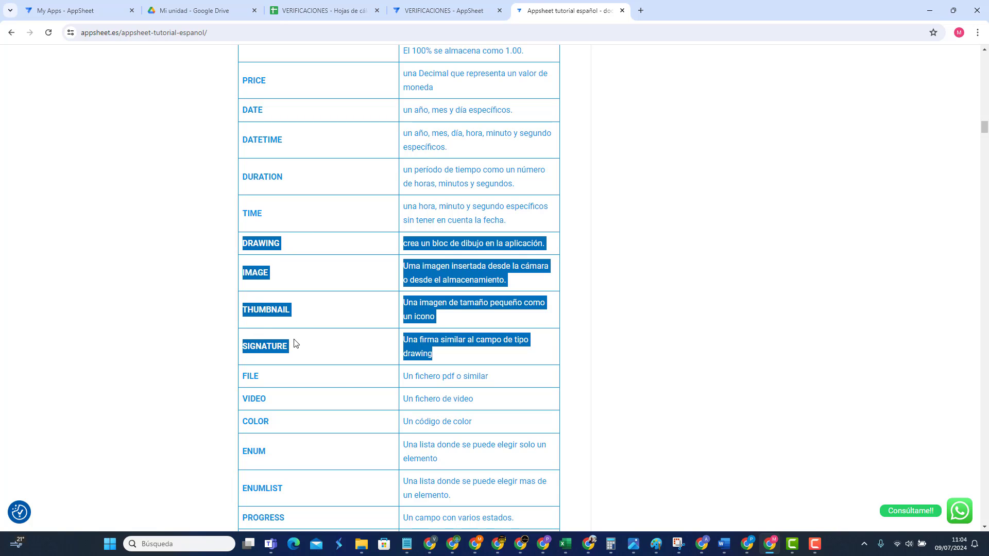
# Step: Move between the Drive, VERIFICACIONES spreadsheet and AppSheet tabs, ending on My Drive
pyautogui.click(168, 17)
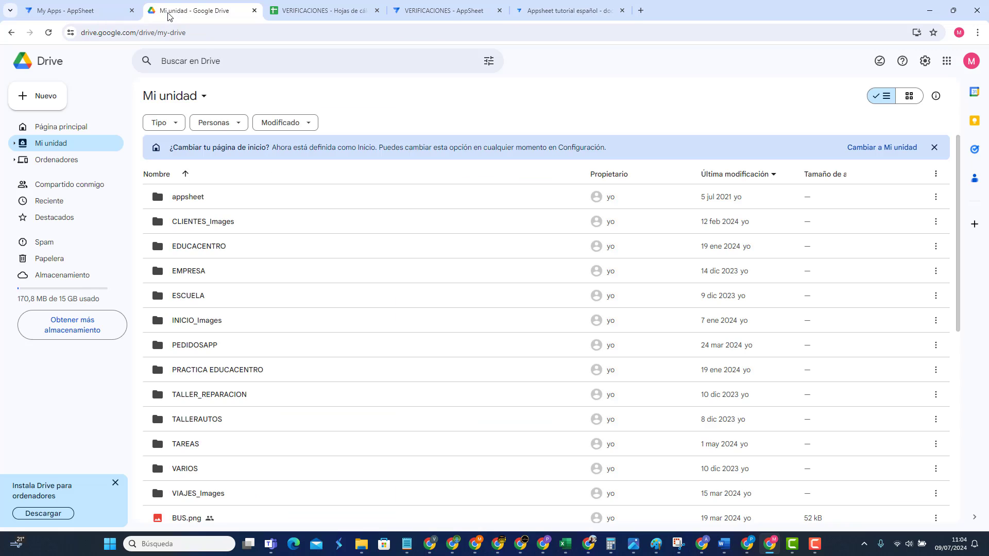
pyautogui.click(362, 14)
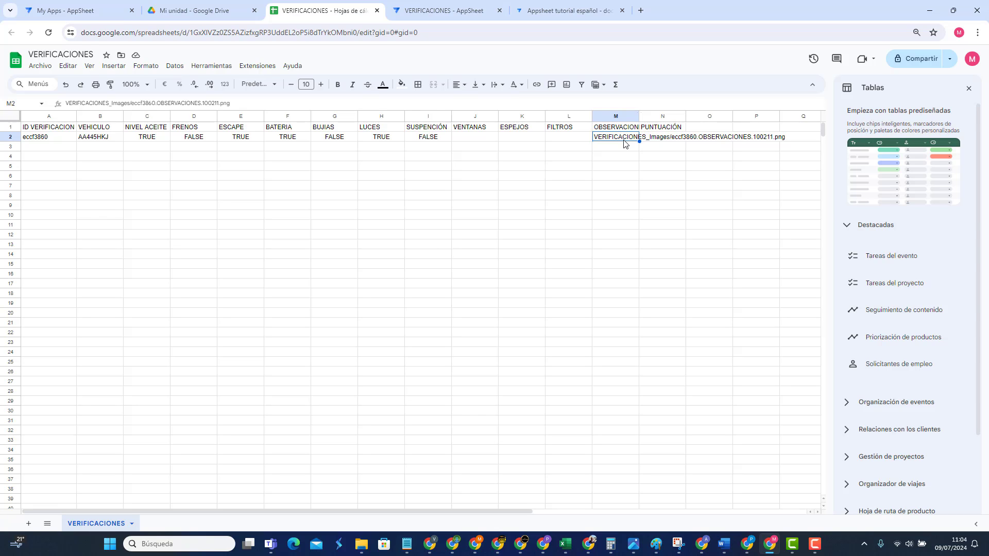
pyautogui.click(212, 12)
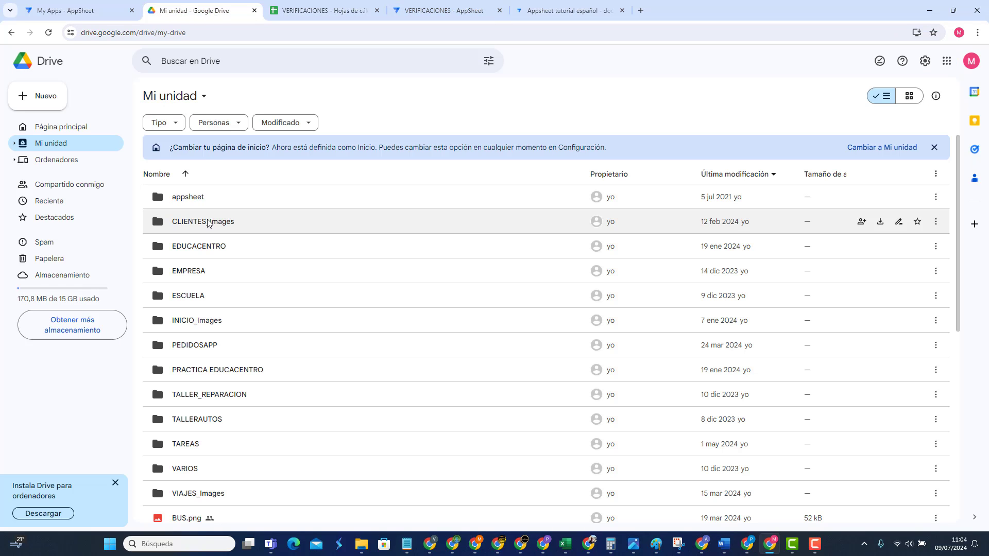
pyautogui.click(439, 15)
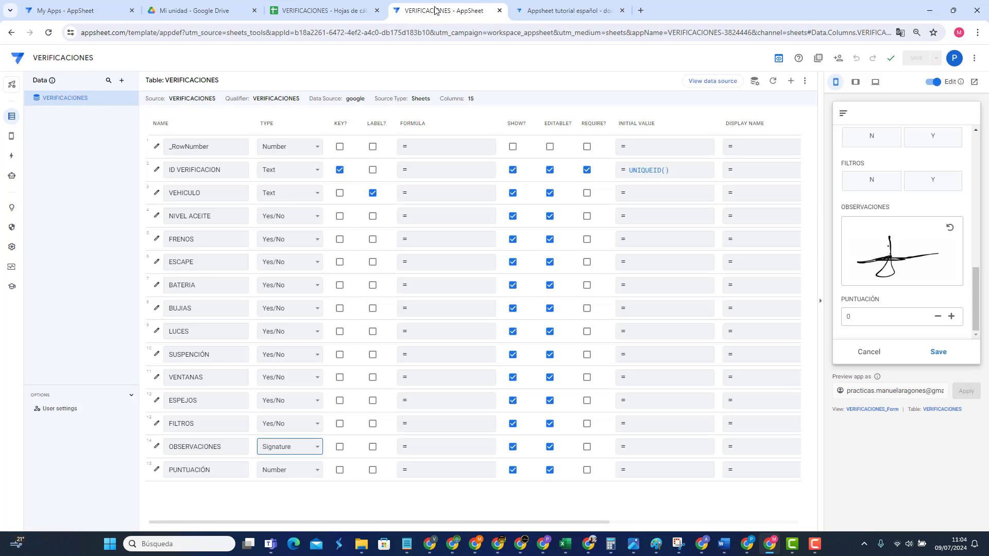
pyautogui.click(195, 10)
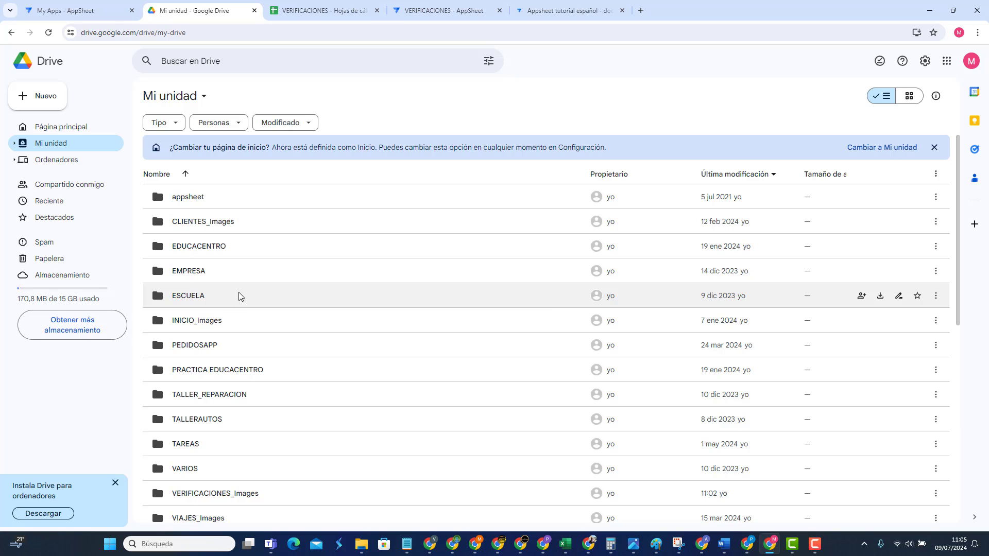
# Step: Find the signature png in VERIFICACIONES_Images, go back to My Drive, and return to AppSheet
pyautogui.scroll(-1, 239, 292)
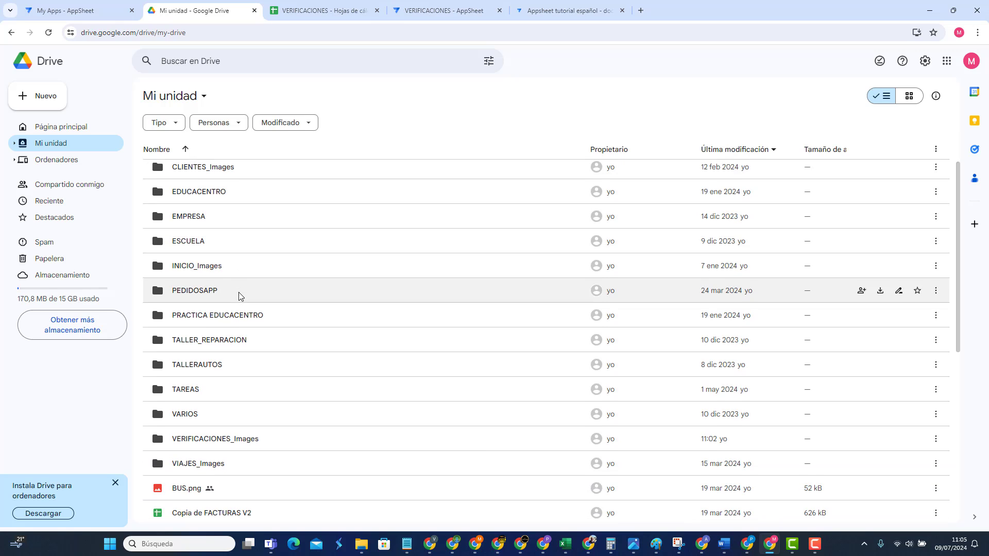
pyautogui.scroll(-2, 239, 292)
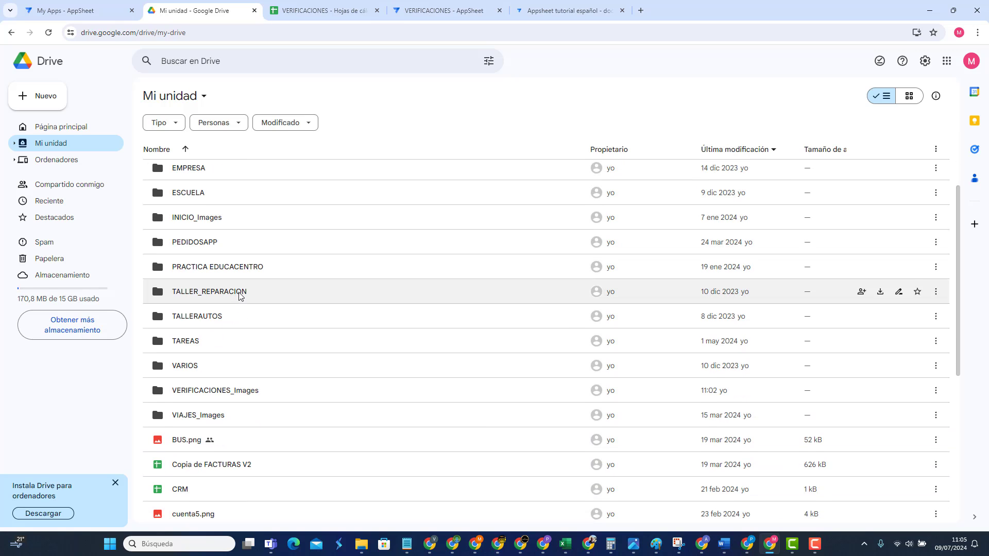
pyautogui.doubleClick(226, 391)
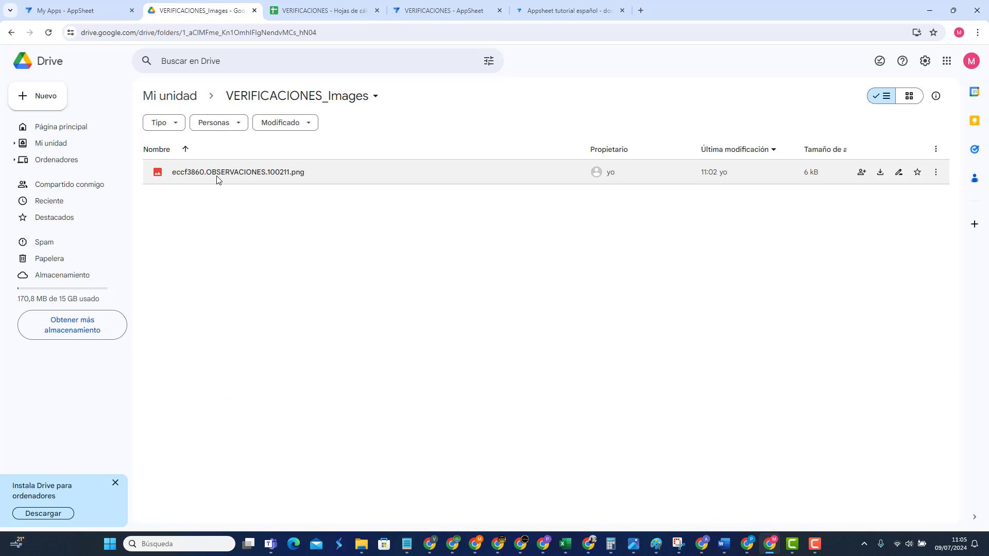
pyautogui.click(326, 10)
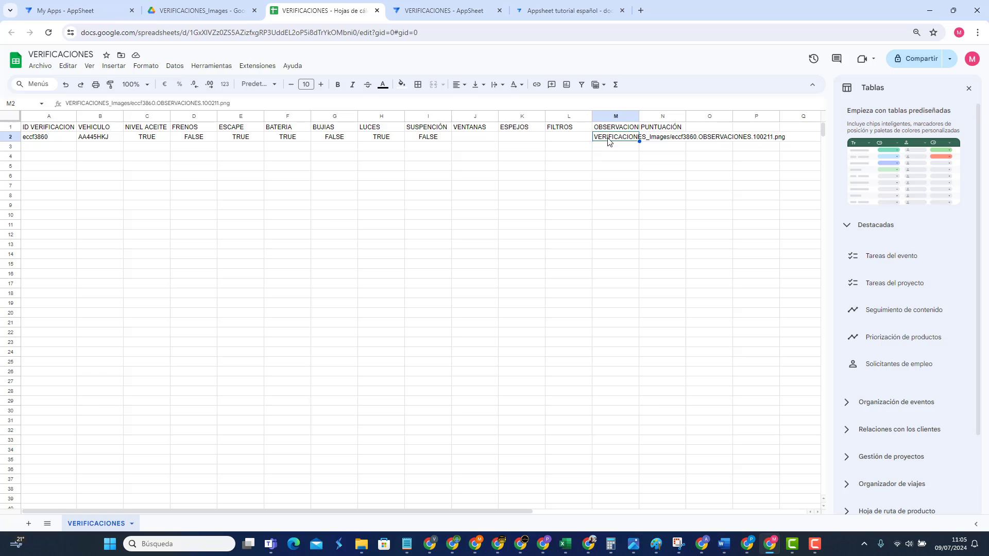
pyautogui.click(196, 10)
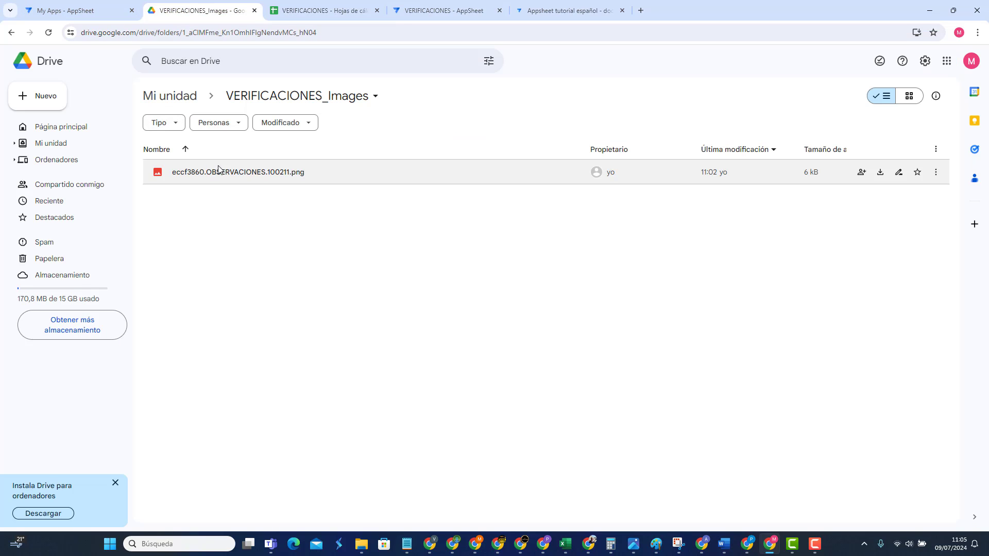
pyautogui.click(170, 96)
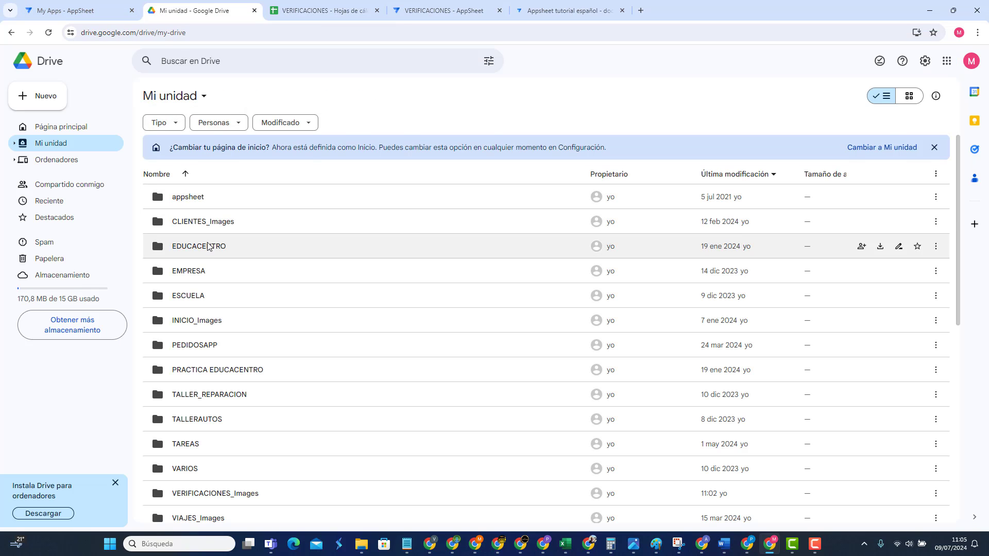
pyautogui.click(374, 6)
pyautogui.click(423, 10)
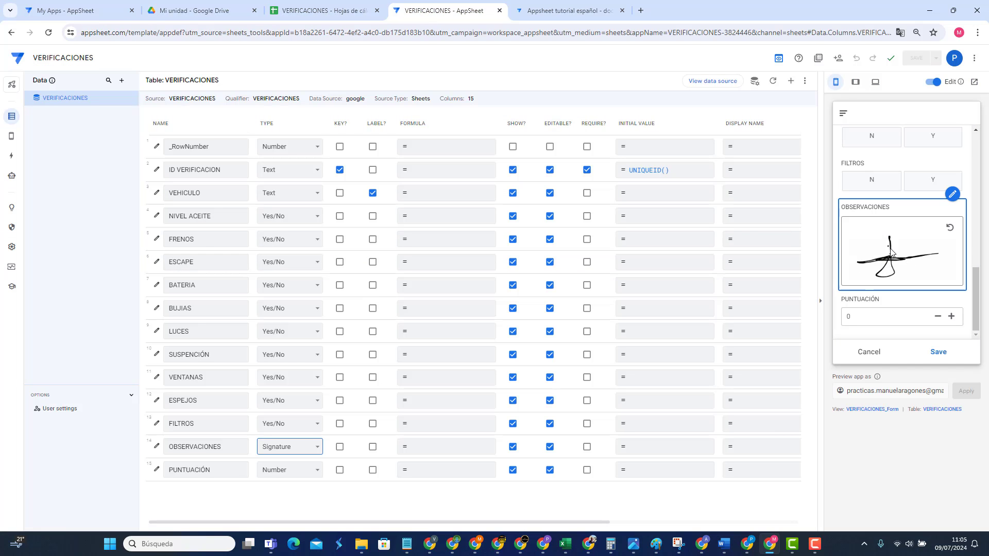
# Step: Inspect the OBSERVACIONES image folder path, opening and closing the Expression Assistant unchanged
pyautogui.click(155, 448)
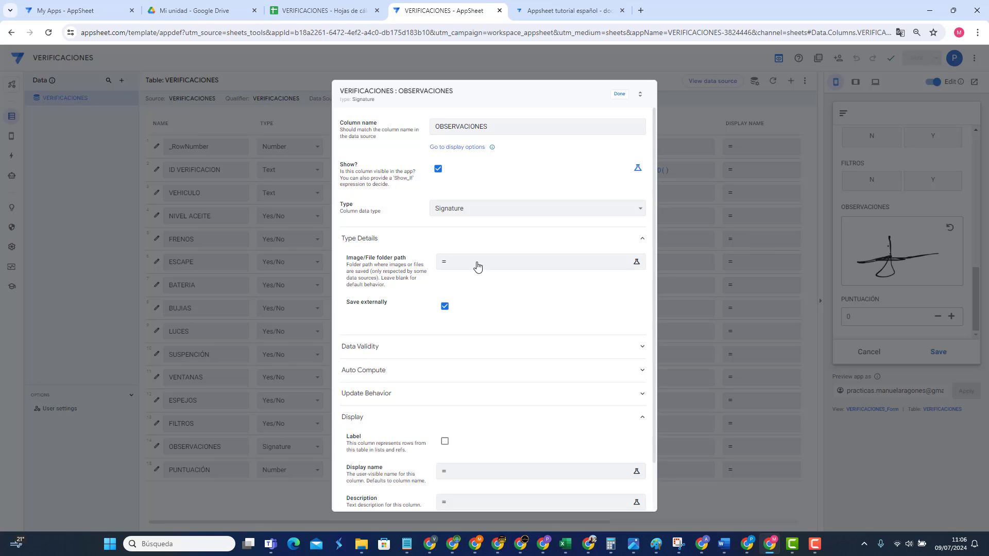
pyautogui.click(493, 264)
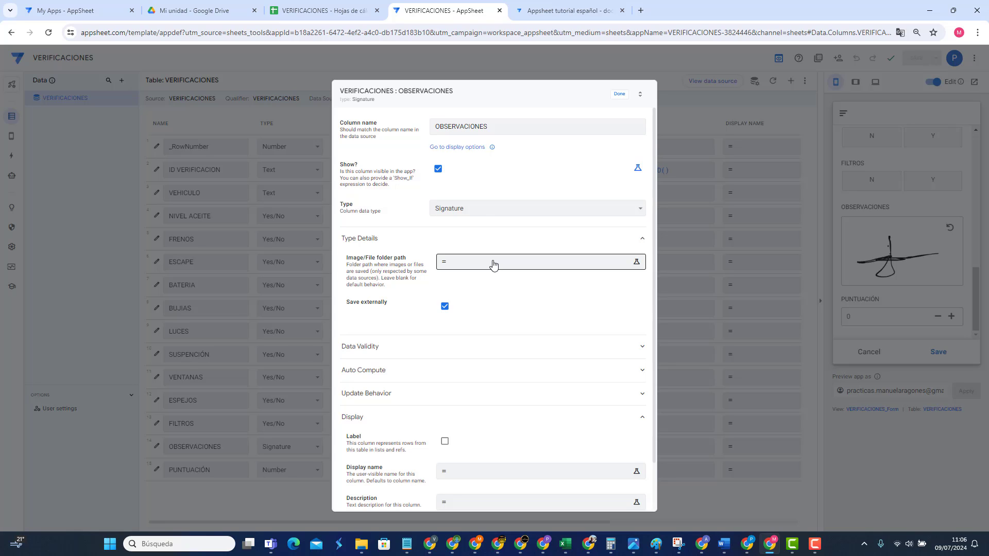
pyautogui.click(200, 10)
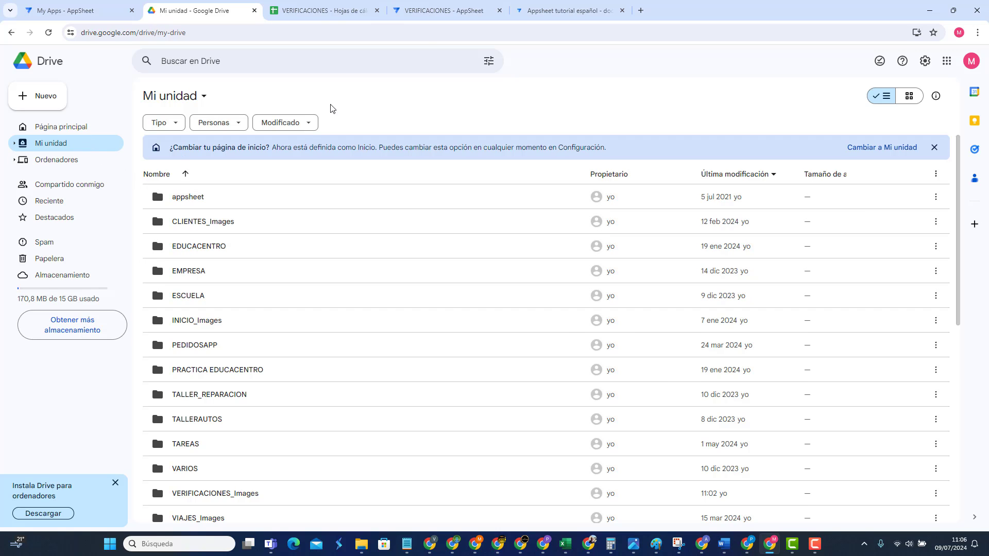
pyautogui.click(431, 16)
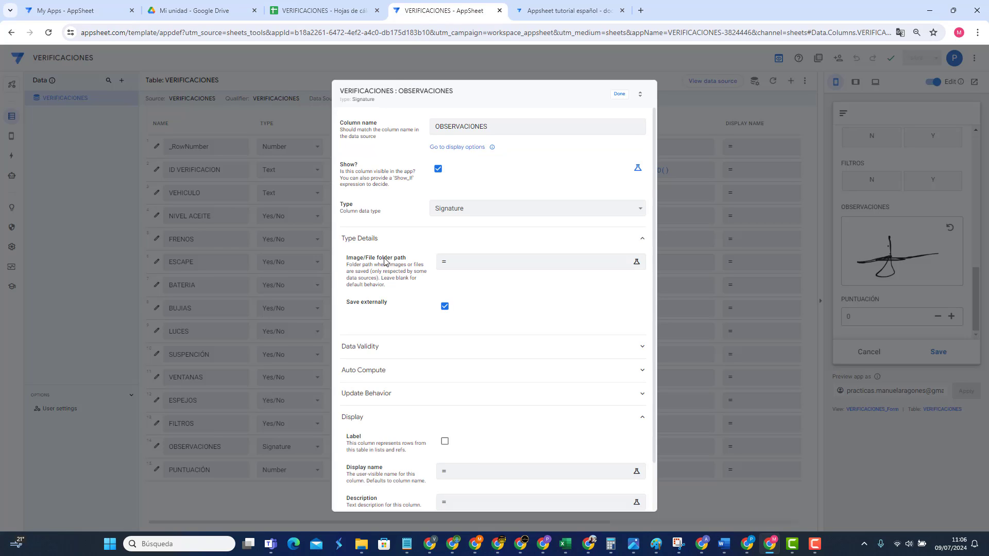
pyautogui.click(464, 265)
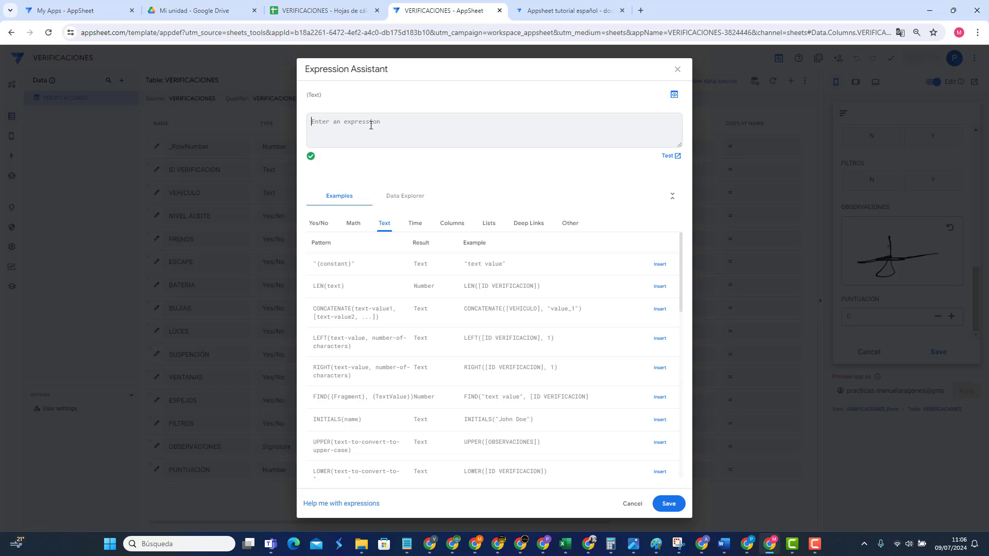
pyautogui.click(677, 69)
# Step: Close the column settings, review the ENUM and ENUMLIST type descriptions, and return to the VERIFICACIONES sheet
pyautogui.click(619, 94)
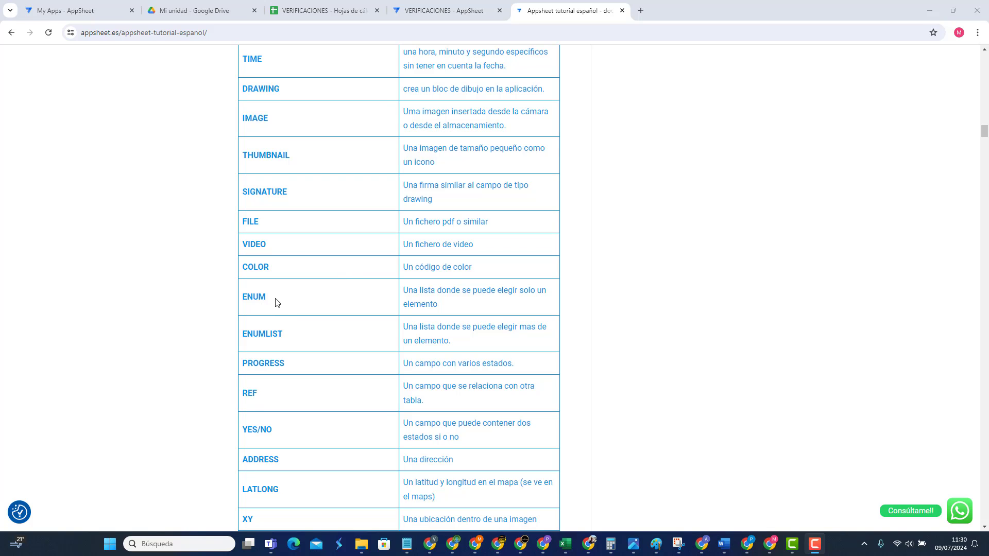
pyautogui.moveTo(243, 296); pyautogui.dragTo(480, 344)
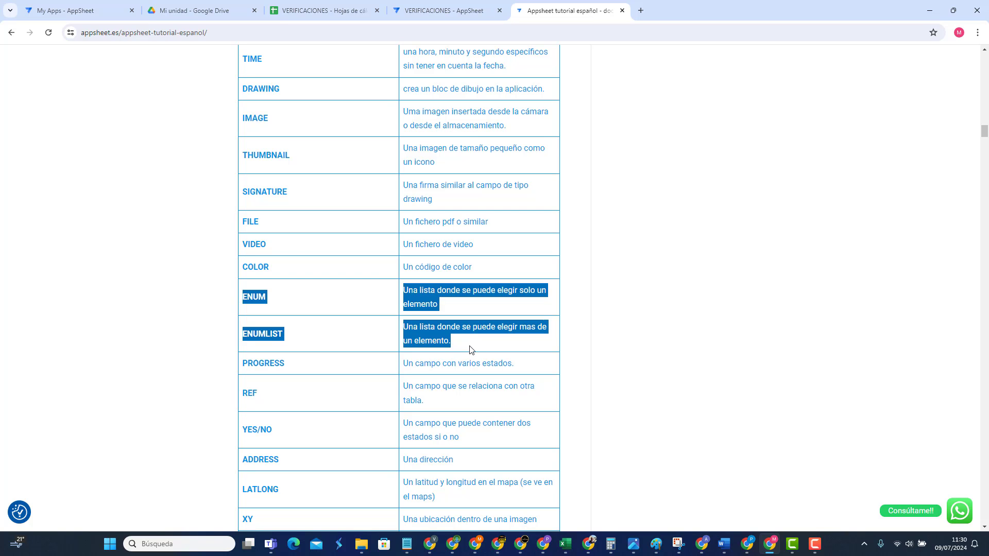
pyautogui.click(326, 9)
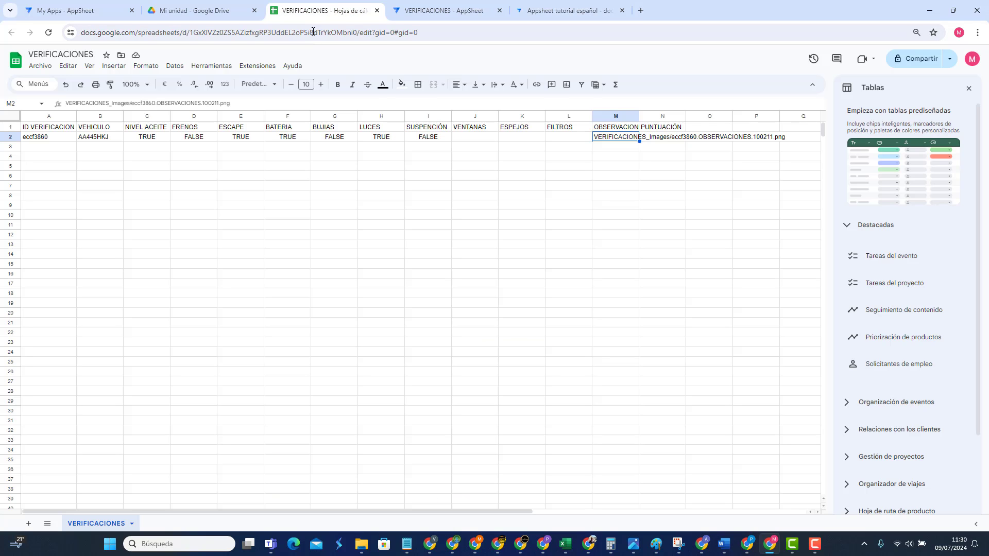
# Step: Change the OBSERVACIONES column type from Text to Enum in the AppSheet editor
pyautogui.click(413, 15)
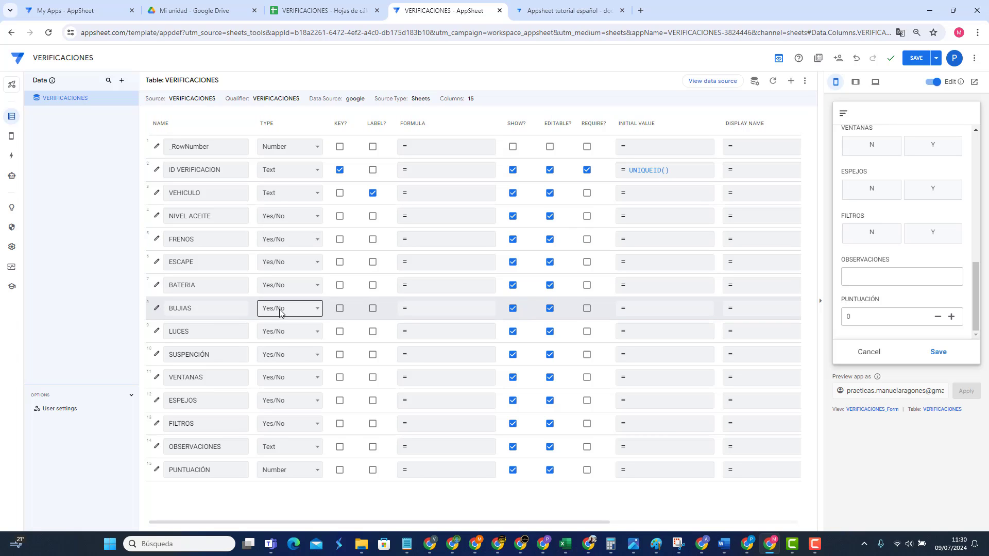
pyautogui.click(291, 446)
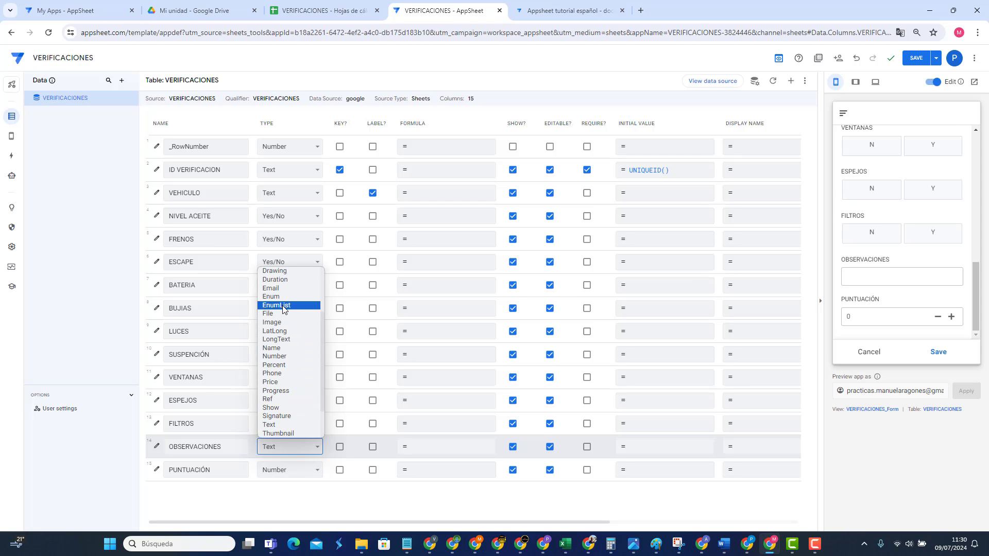
pyautogui.click(282, 297)
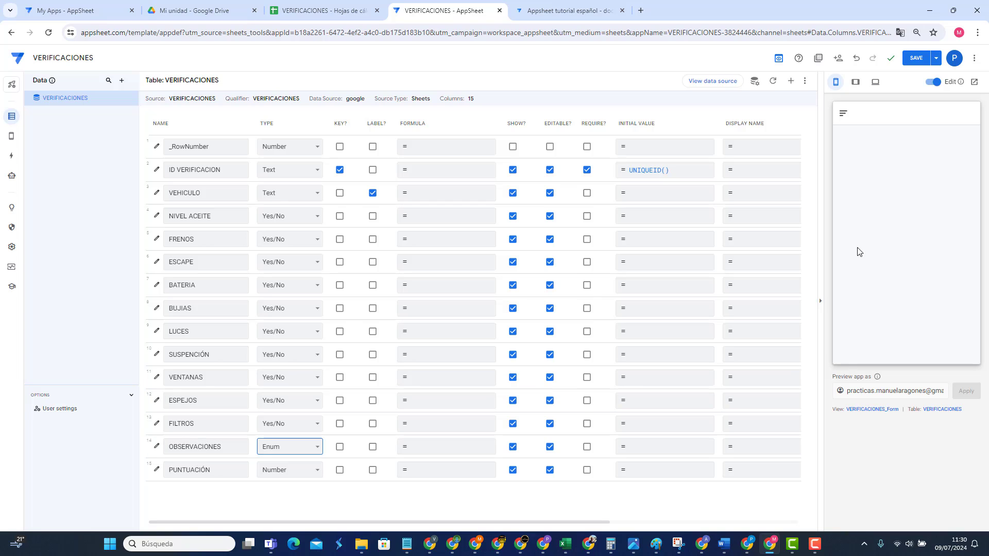
# Step: Save the app changes and check the OBSERVACIONES choices in the preview form
pyautogui.click(11, 137)
pyautogui.click(912, 61)
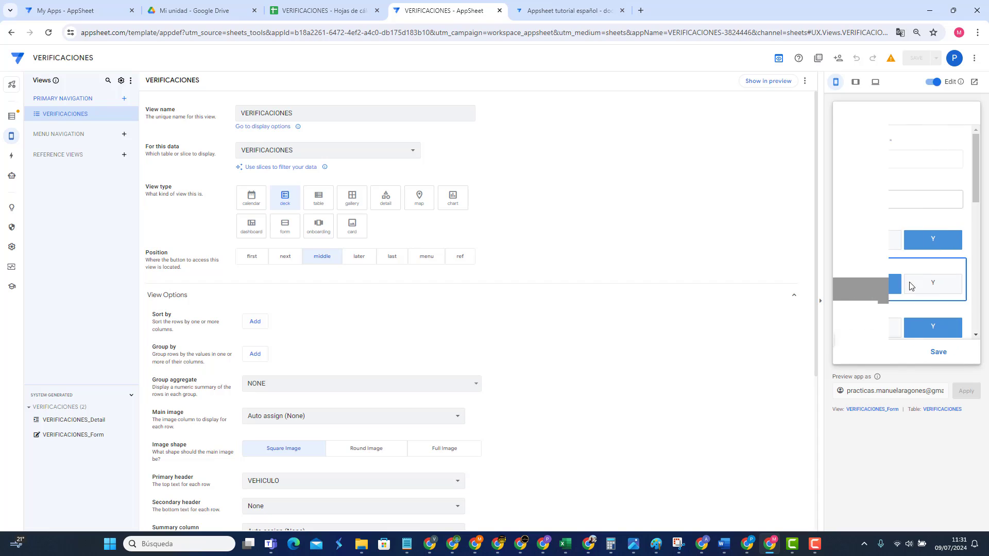
pyautogui.scroll(-6, 909, 216)
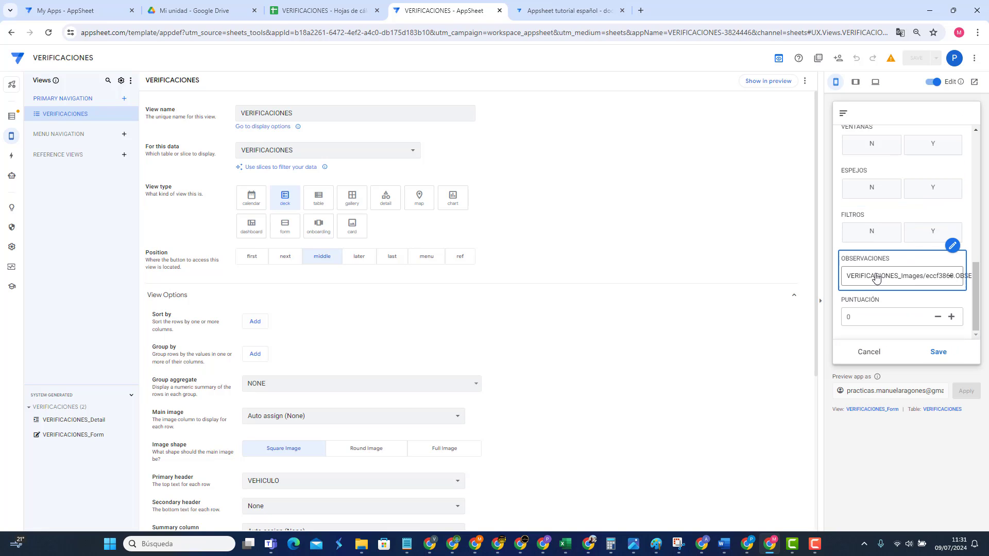
pyautogui.click(884, 280)
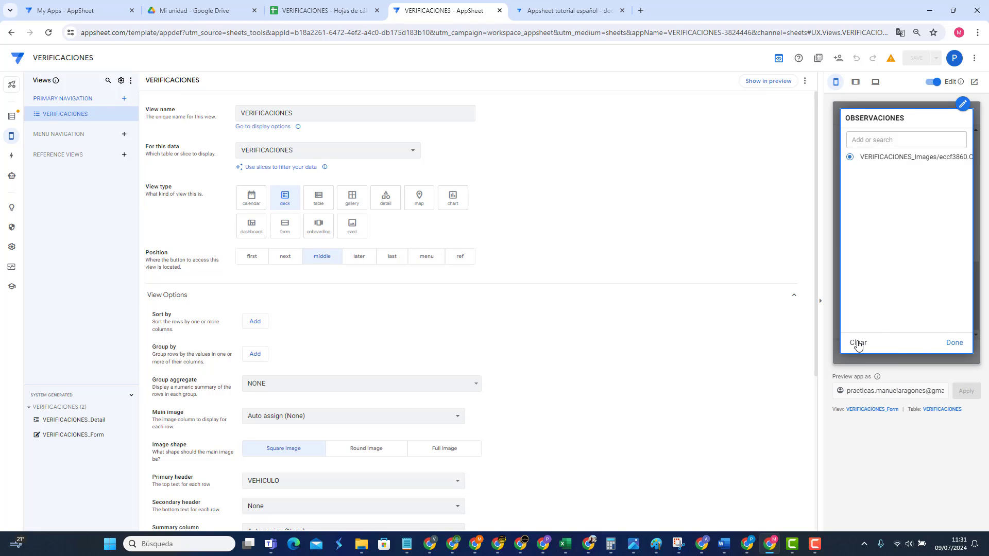
pyautogui.click(954, 342)
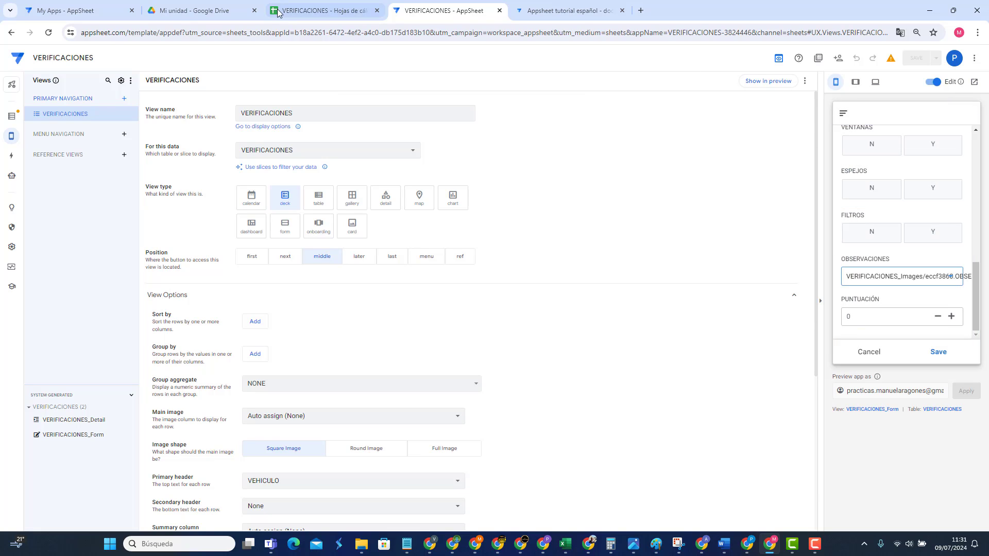
# Step: Clear the signature image path from cell M2 in the VERIFICACIONES sheet
pyautogui.click(322, 11)
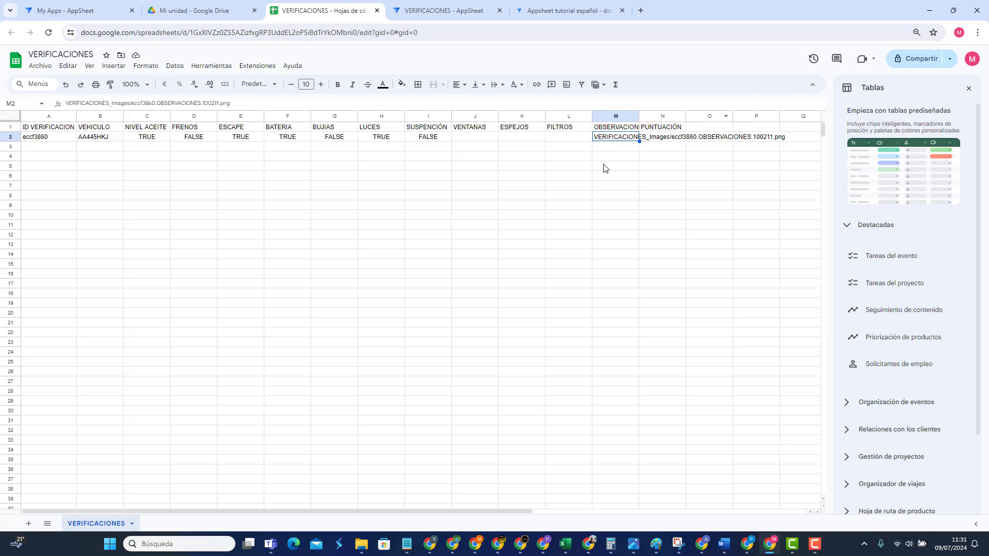
pyautogui.click(604, 159)
pyautogui.click(613, 140)
pyautogui.press('Delete')
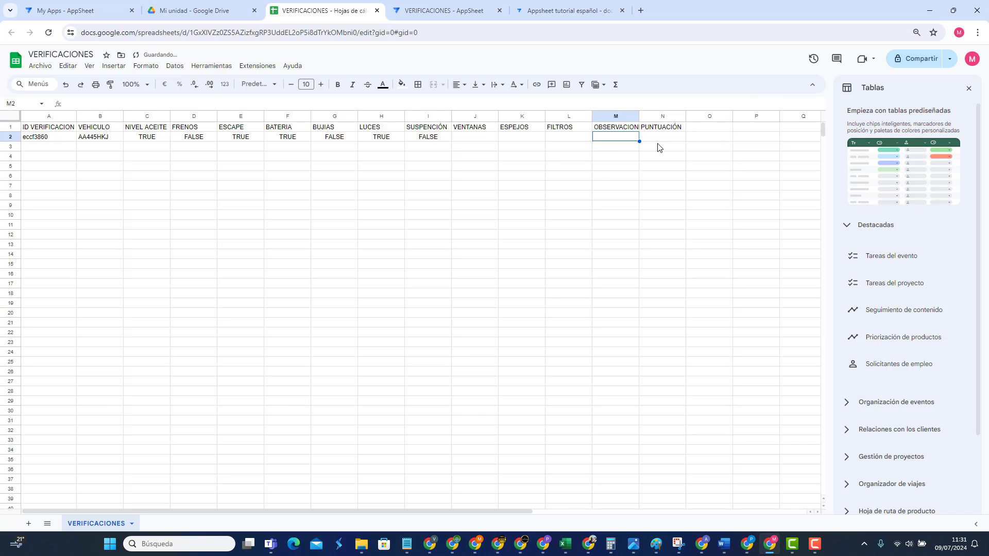
pyautogui.click(568, 176)
# Step: Back in the app editor, cancel the open record form and sync the preview with the sheet
pyautogui.click(78, 12)
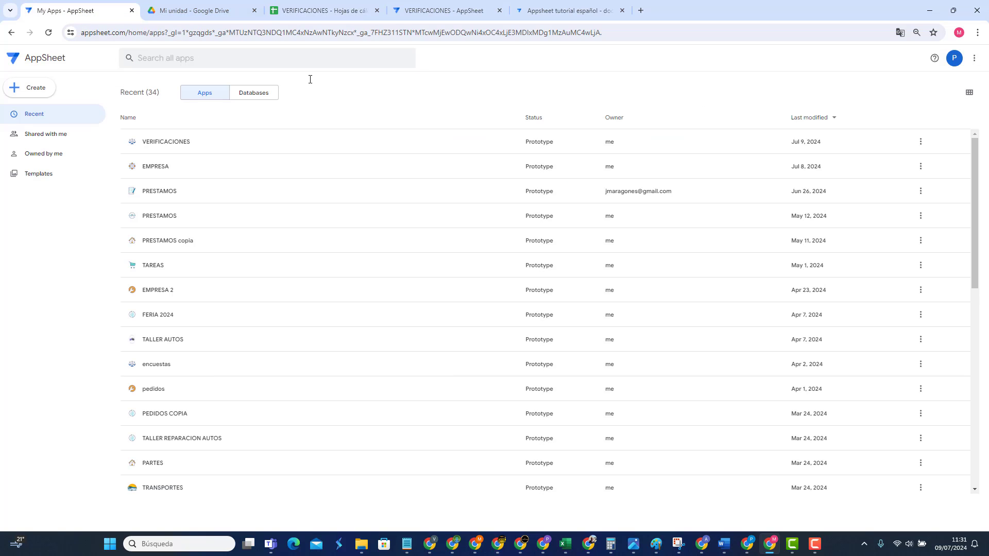
pyautogui.click(443, 11)
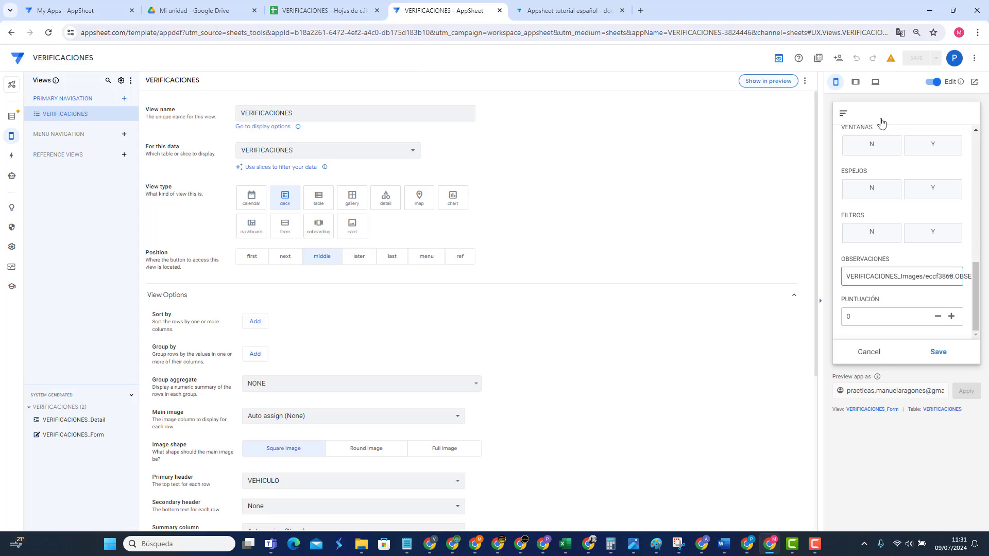
pyautogui.click(869, 352)
pyautogui.click(969, 114)
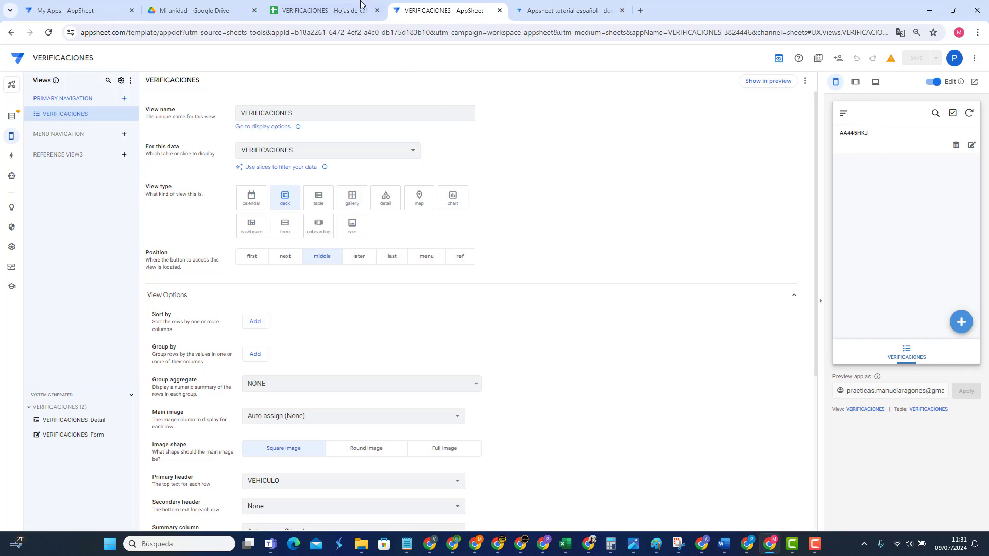
pyautogui.click(314, 11)
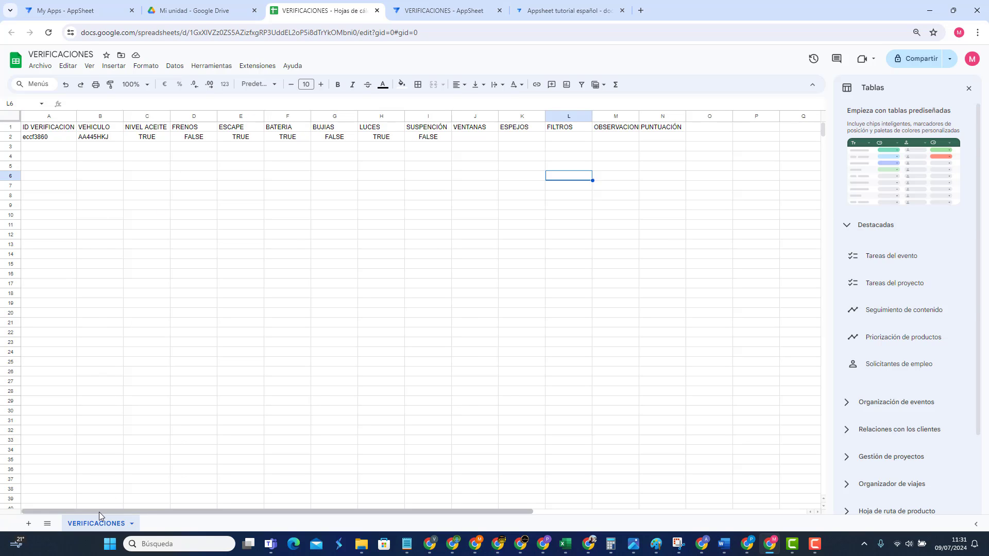
pyautogui.click(453, 12)
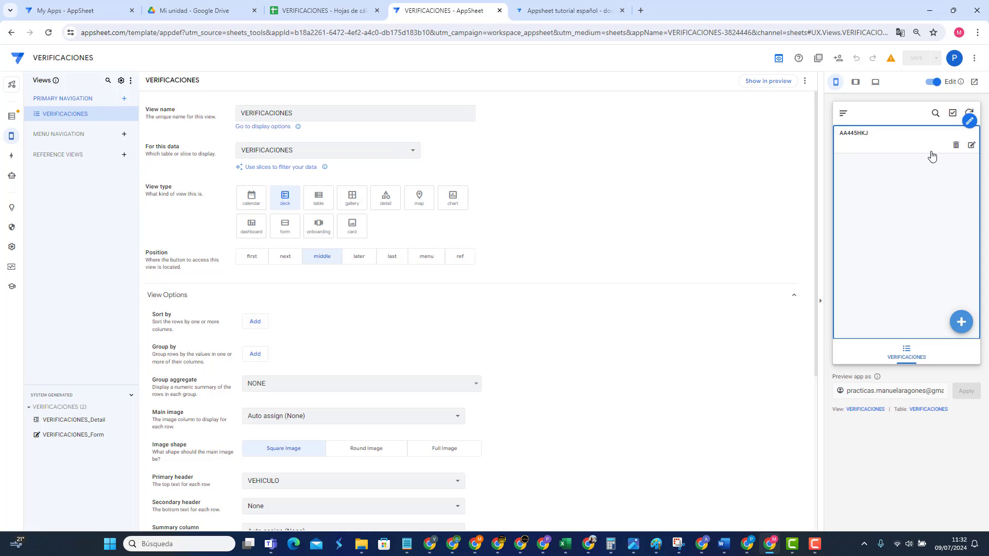
# Step: Edit the AA445HKJ record in the preview and show the VERIFICACIONES column list
pyautogui.click(971, 145)
pyautogui.scroll(-5, 929, 262)
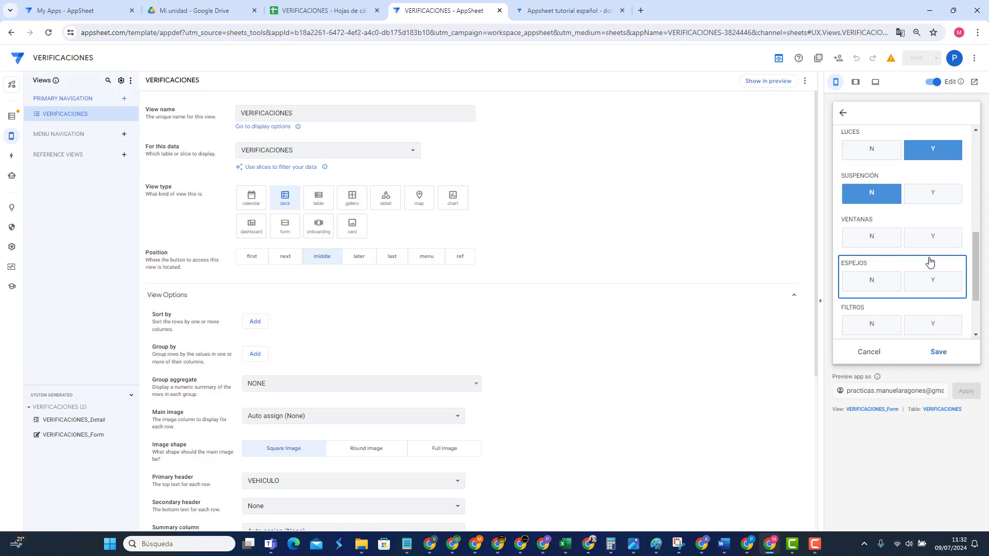
pyautogui.scroll(-2, 929, 261)
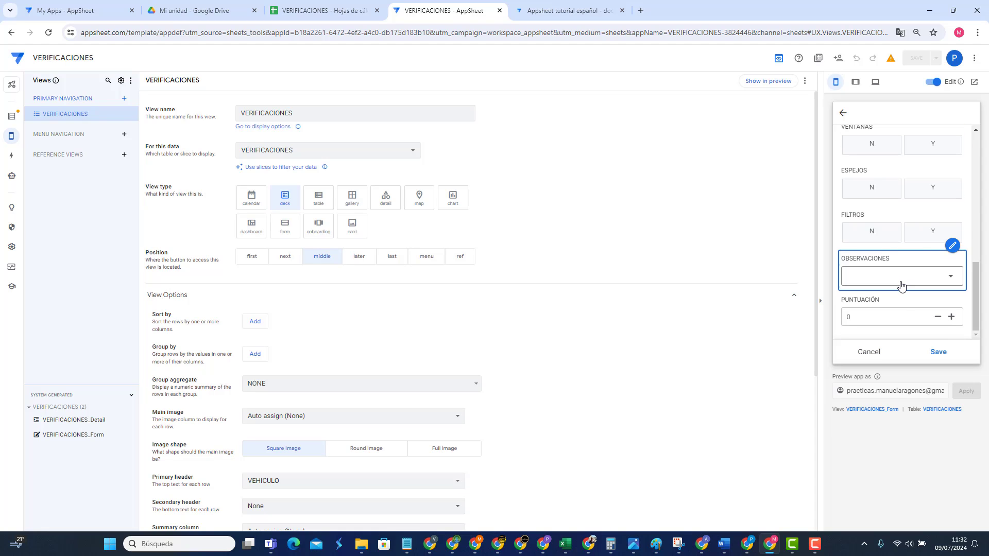
pyautogui.click(953, 245)
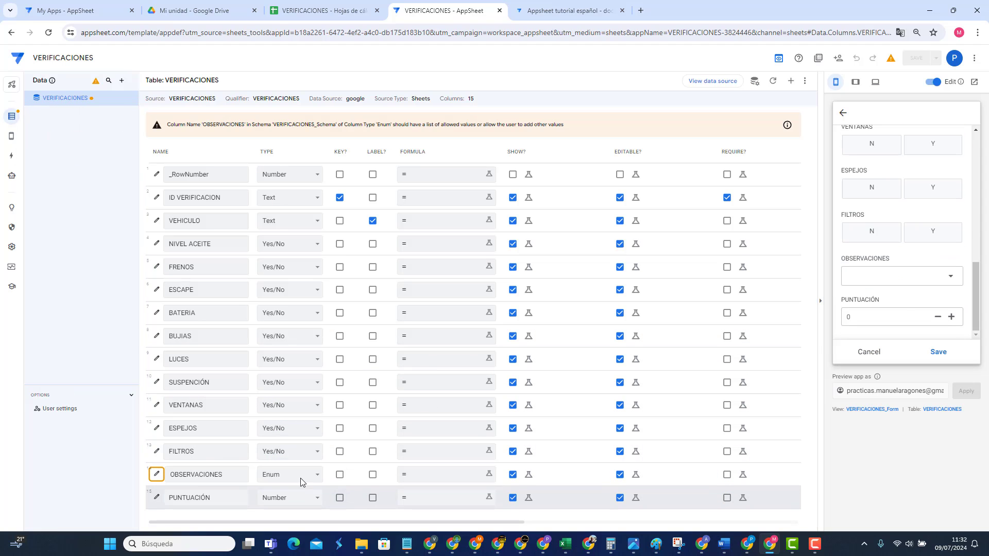
# Step: Add UNO, DOS and TRES as the allowed values of the OBSERVACIONES column
pyautogui.click(158, 476)
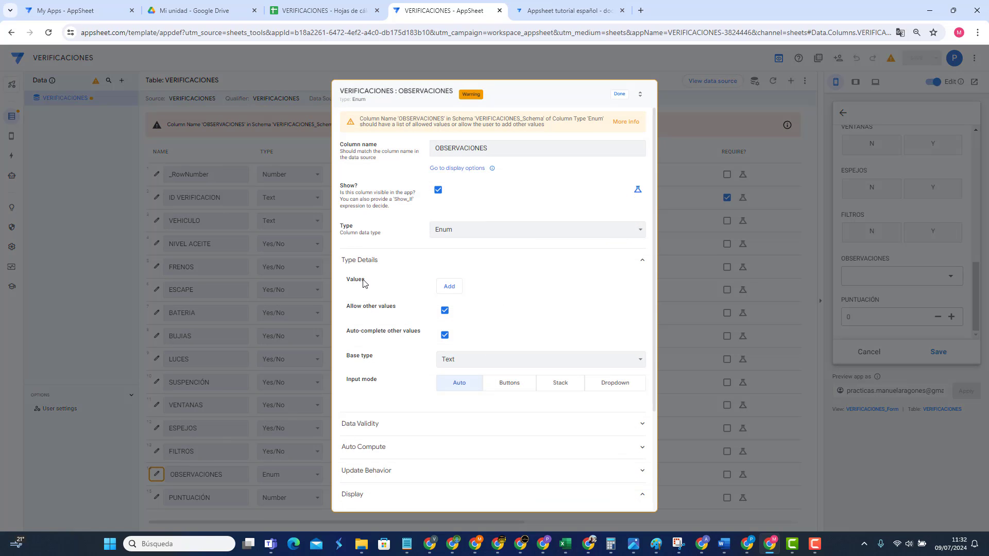
pyautogui.click(452, 292)
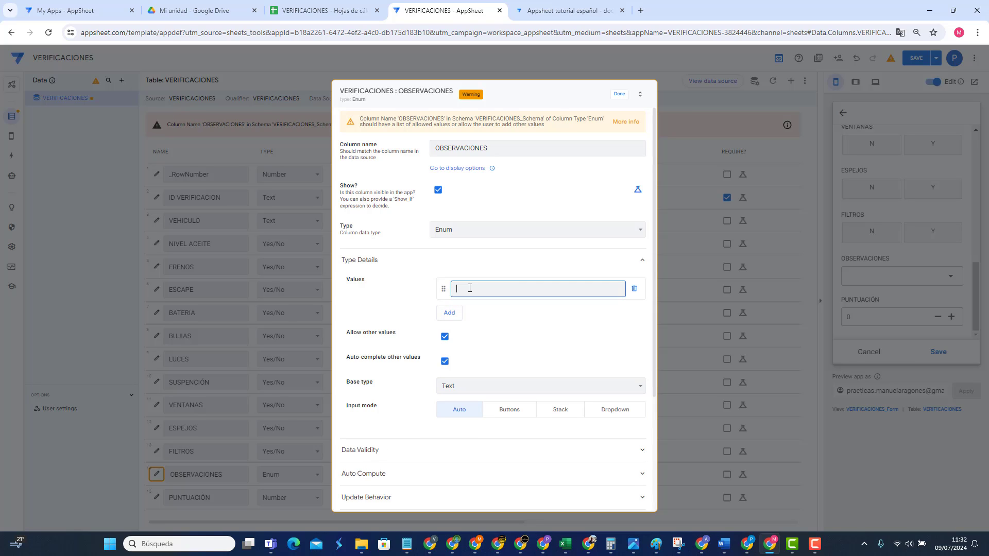
pyautogui.write('U O')
pyautogui.write('NO')
pyautogui.click(455, 312)
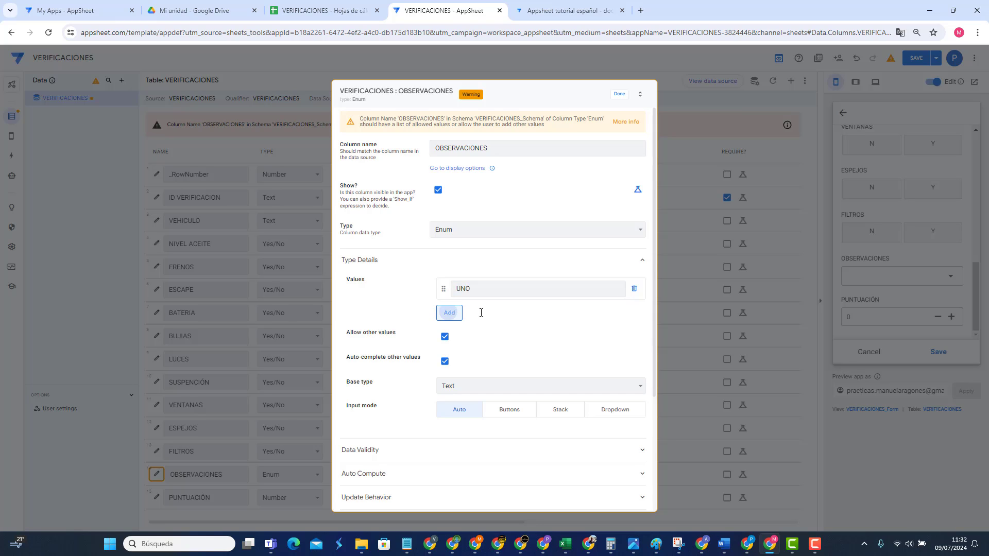
pyautogui.write('DOS')
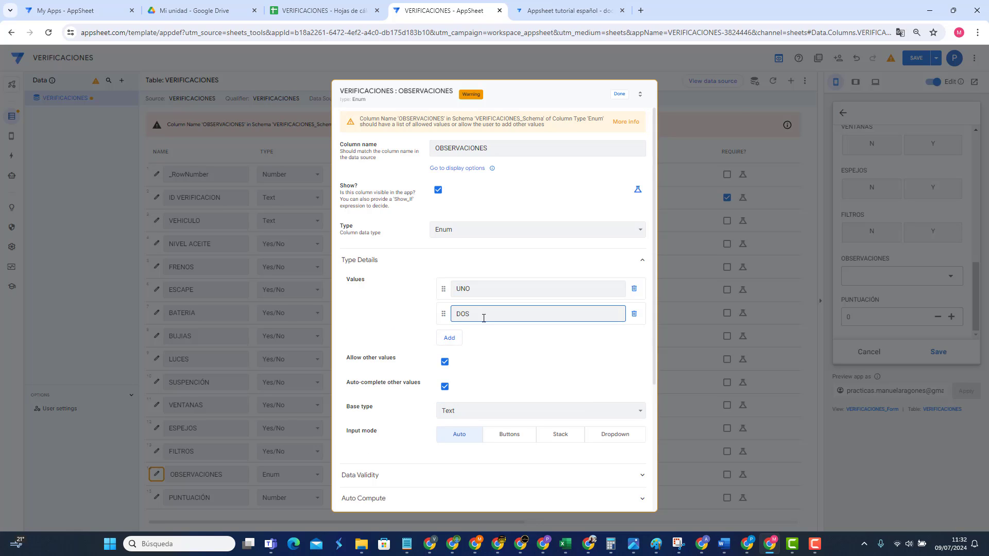
pyautogui.click(446, 337)
pyautogui.write('T')
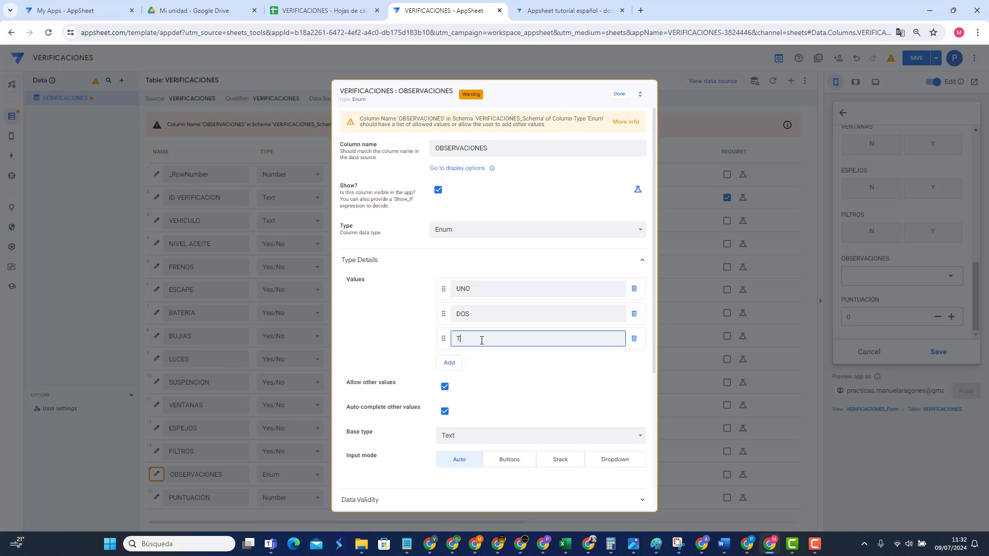
pyautogui.write('RES')
pyautogui.click(619, 94)
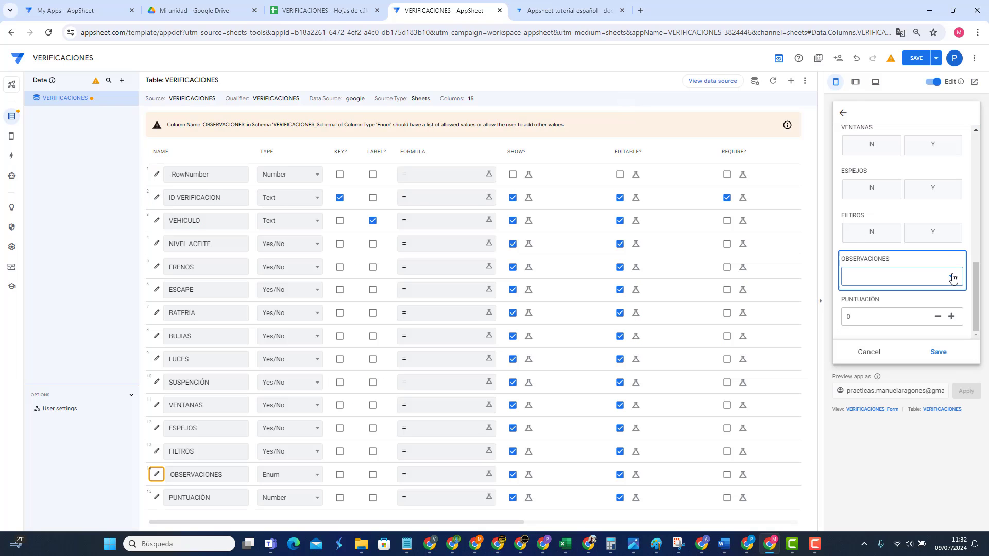
# Step: Check the three new choices in the preview dropdown, then reopen the OBSERVACIONES settings
pyautogui.click(952, 278)
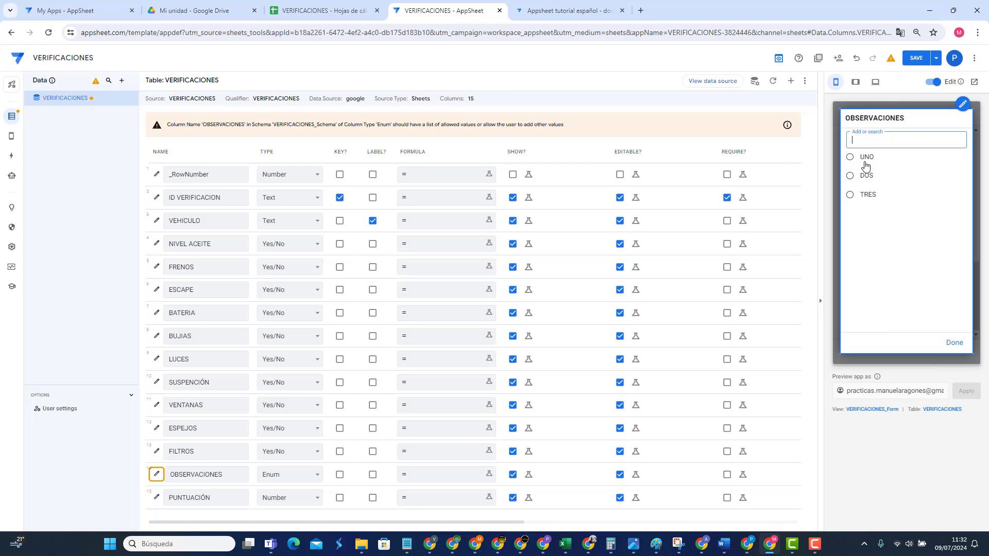
pyautogui.click(953, 343)
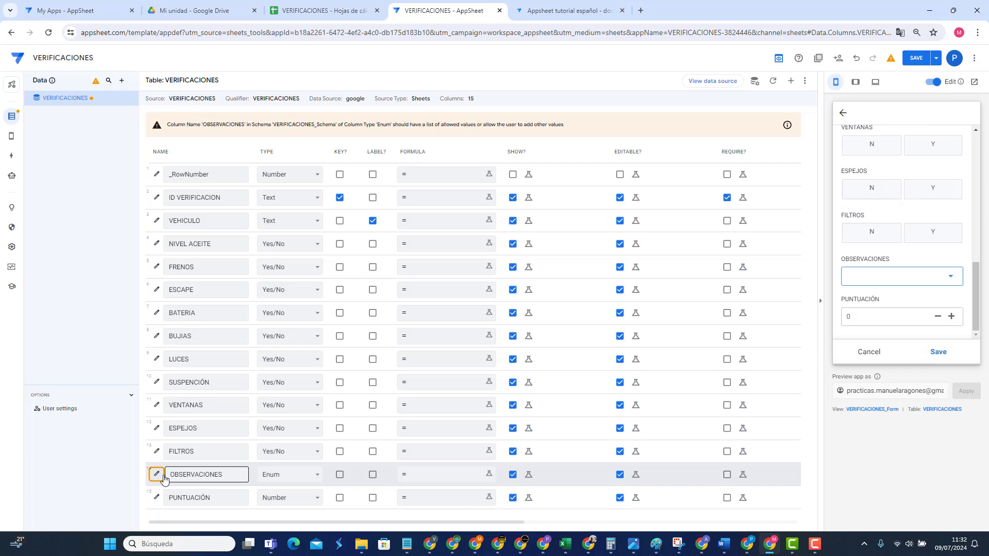
pyautogui.click(156, 474)
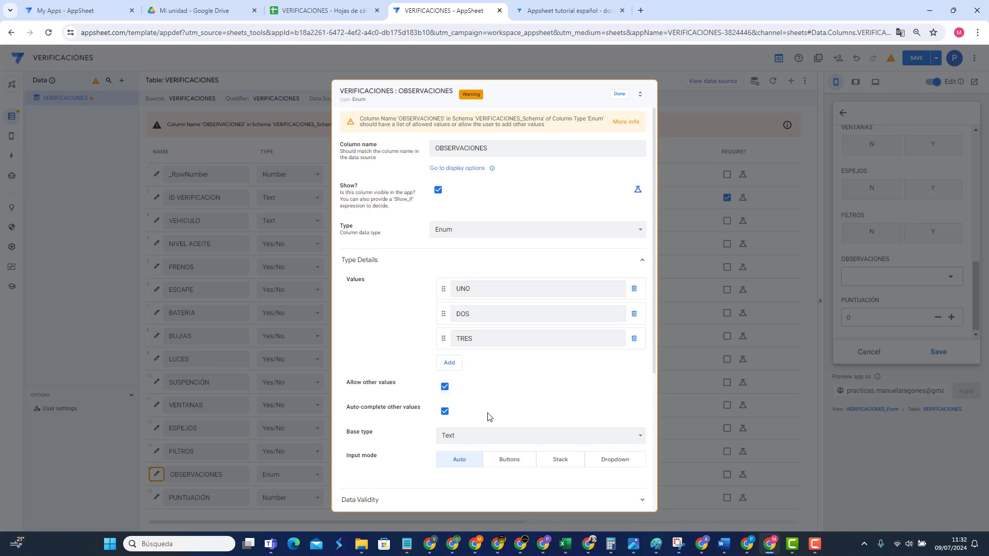
# Step: Try the Buttons and Stack input modes for OBSERVACIONES, then settle on Dropdown
pyautogui.click(513, 460)
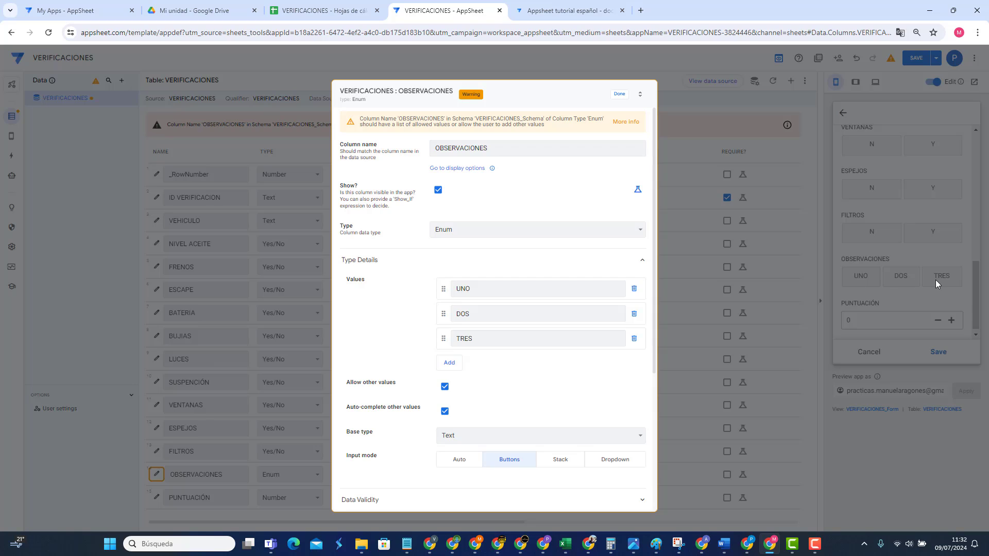
pyautogui.click(562, 460)
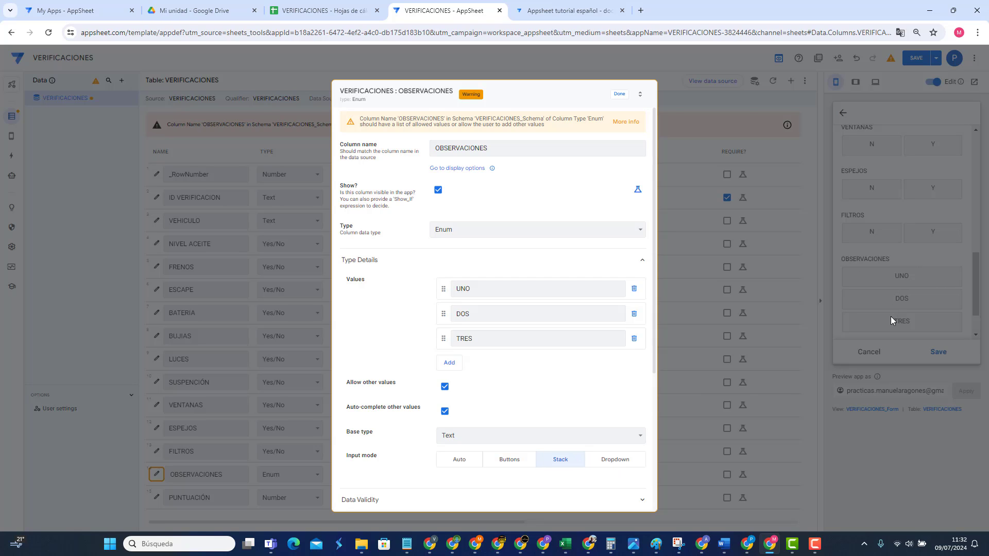
pyautogui.click(609, 462)
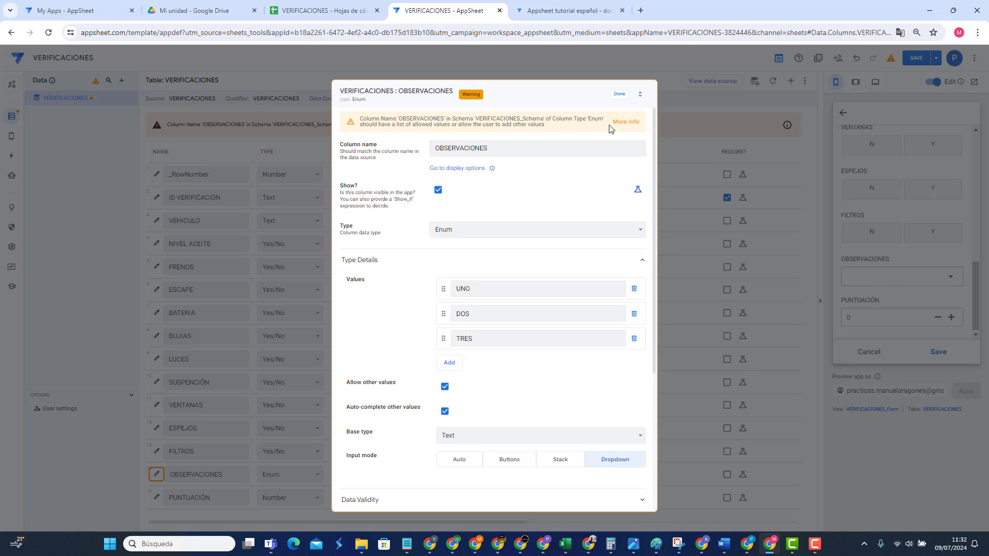
pyautogui.click(619, 95)
# Step: Check the preview dropdown, reopen the column settings, and highlight the Allow other values option
pyautogui.click(885, 275)
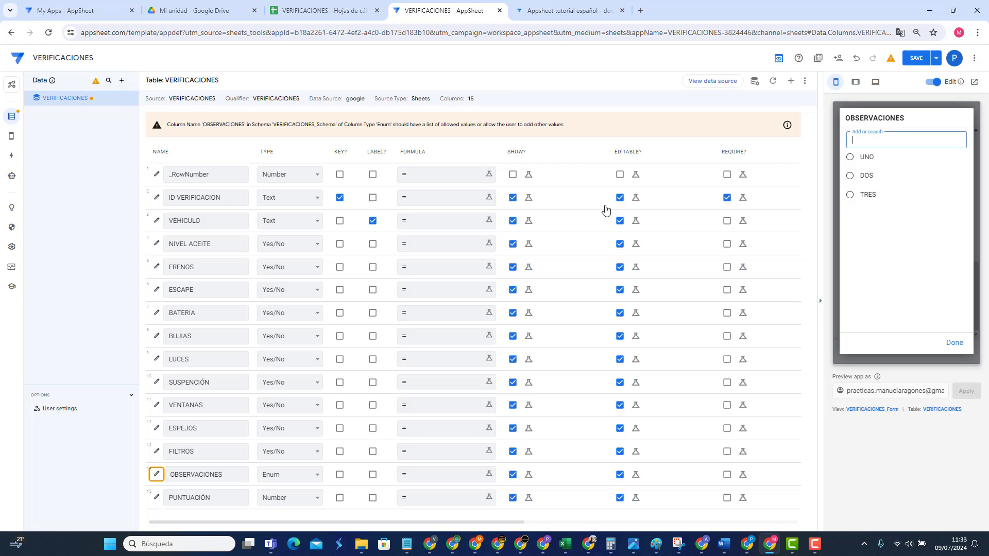
pyautogui.click(160, 475)
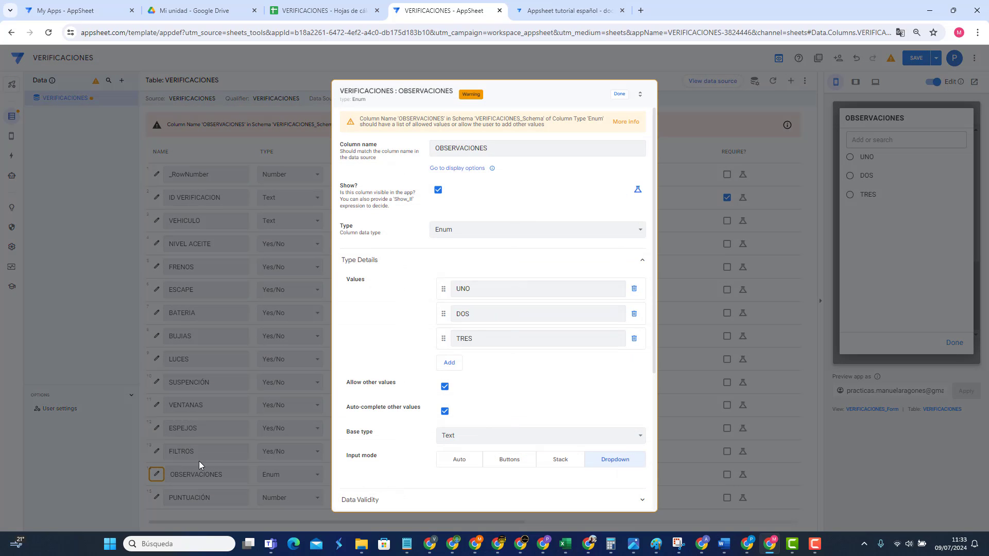
pyautogui.moveTo(349, 387); pyautogui.dragTo(395, 388)
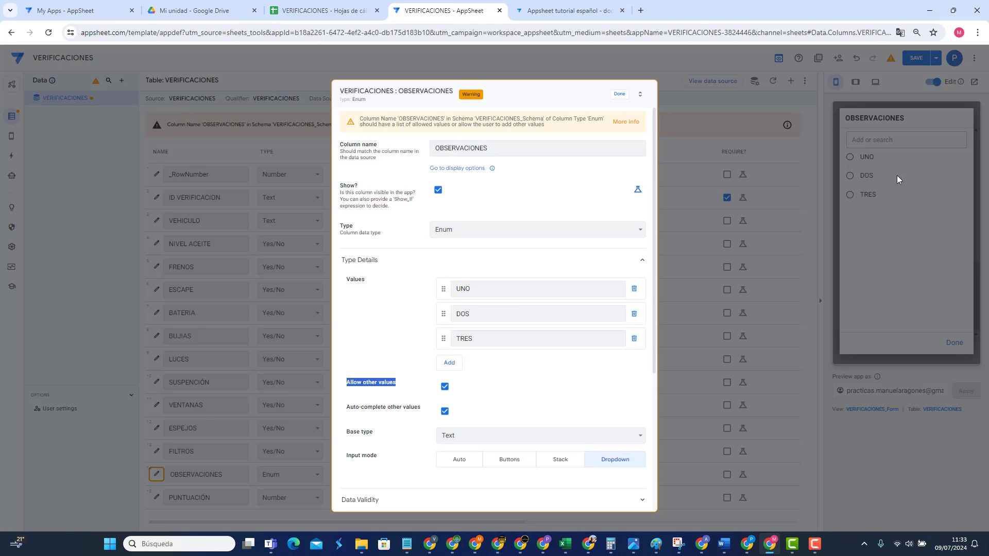
# Step: Clear the highlighted label text and expand the column's automatic computation settings
pyautogui.scroll(-2, 488, 416)
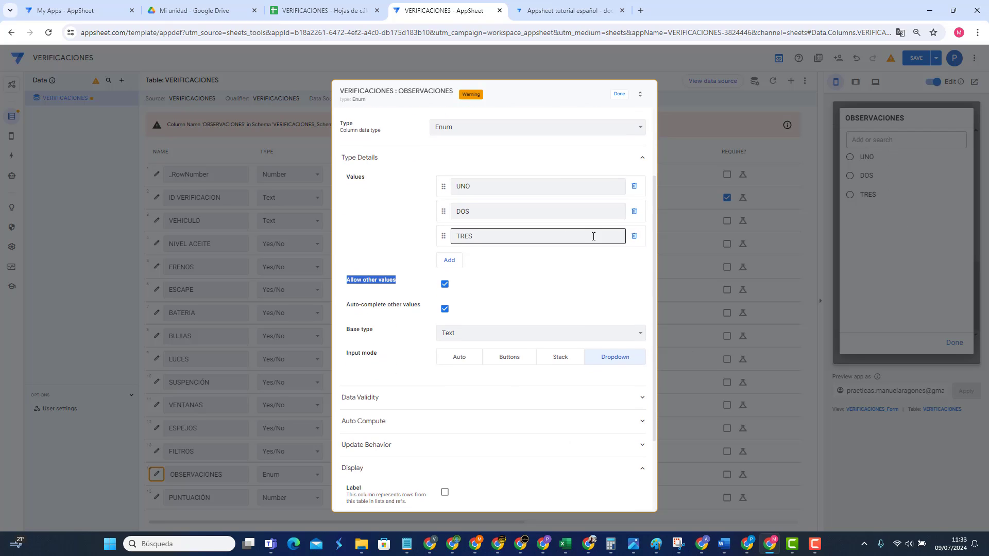
pyautogui.scroll(2, 559, 235)
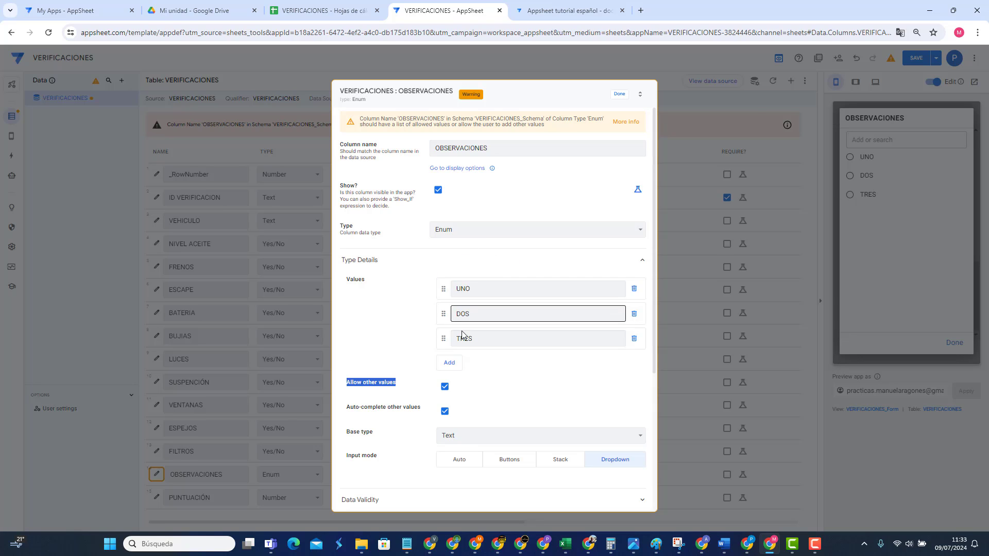
pyautogui.click(379, 344)
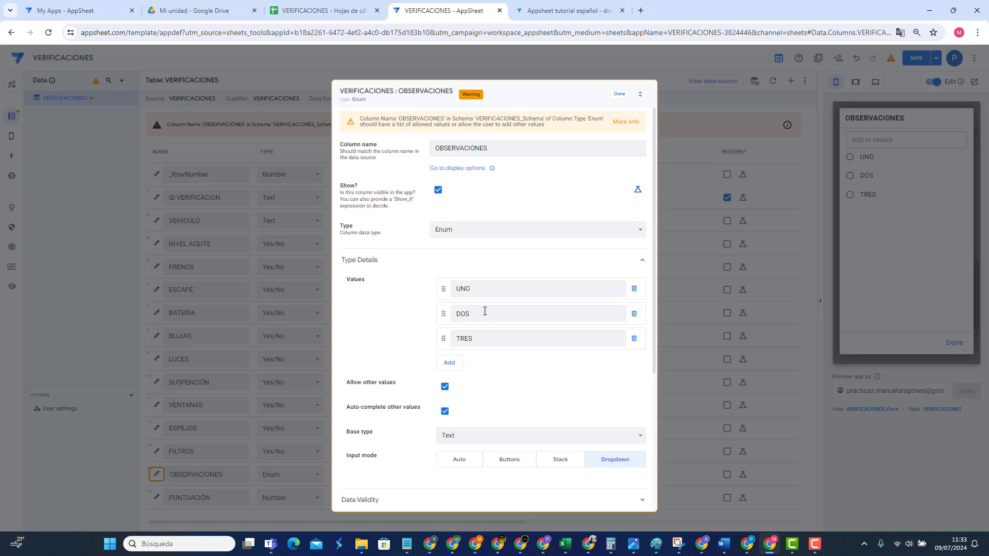
pyautogui.scroll(-4, 416, 381)
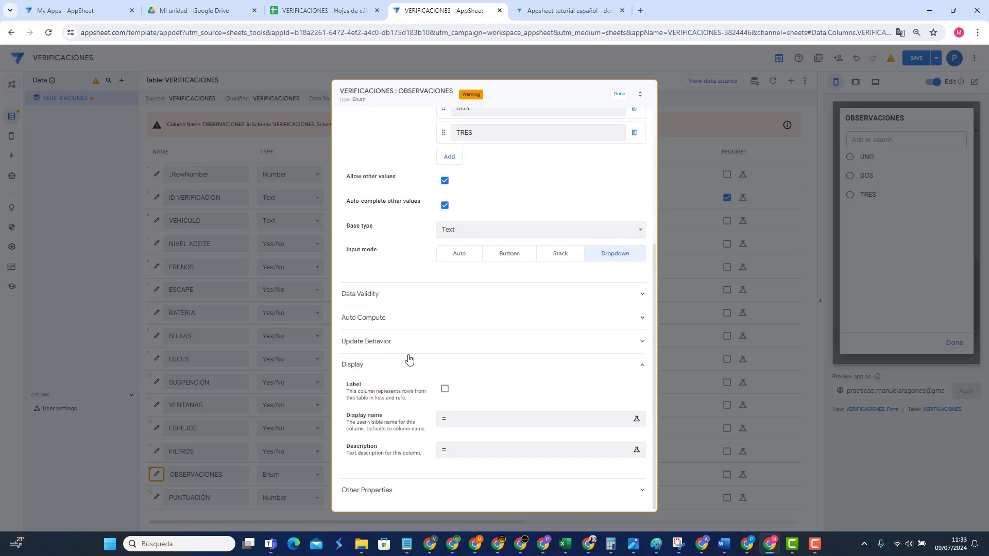
pyautogui.click(403, 323)
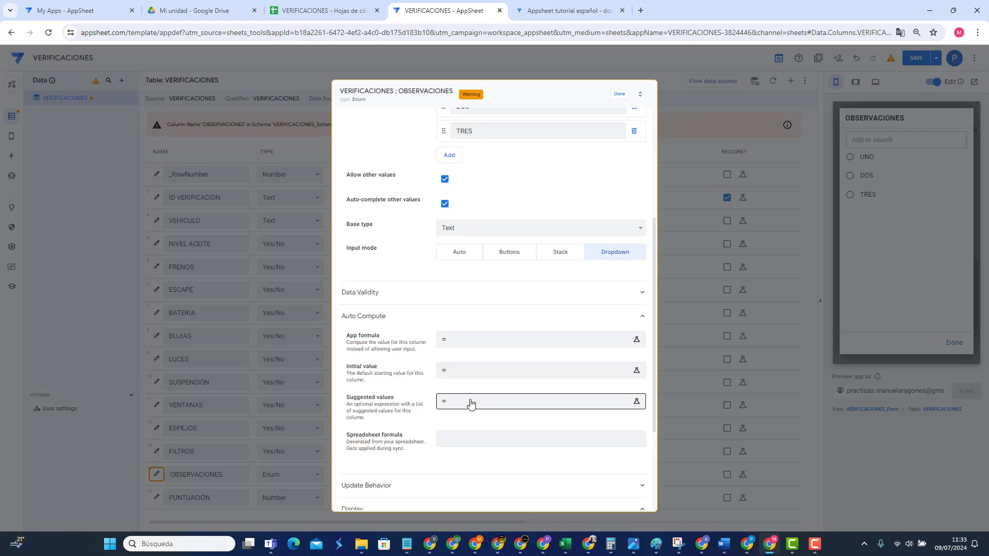
pyautogui.scroll(4, 477, 298)
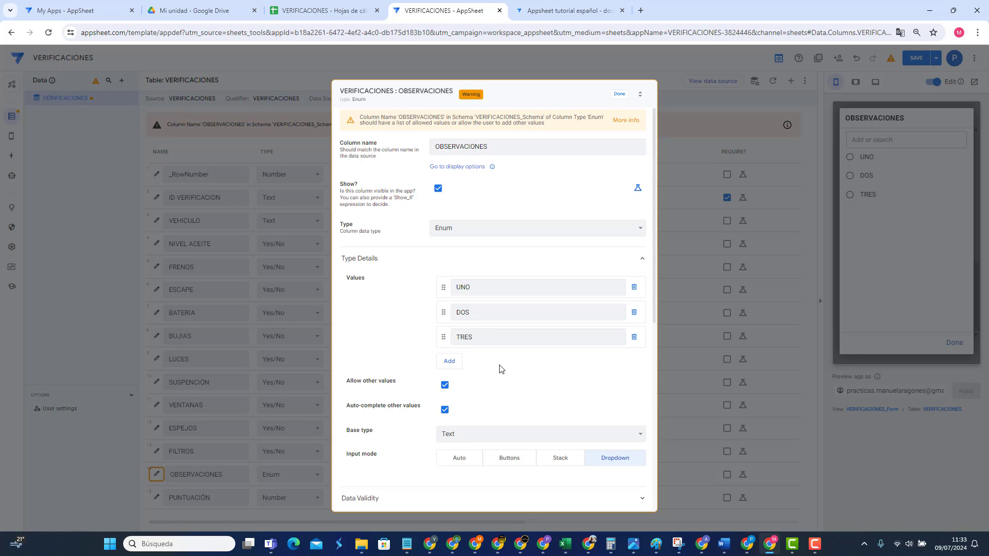
# Step: Change the OBSERVACIONES type to EnumList and close its settings
pyautogui.click(484, 227)
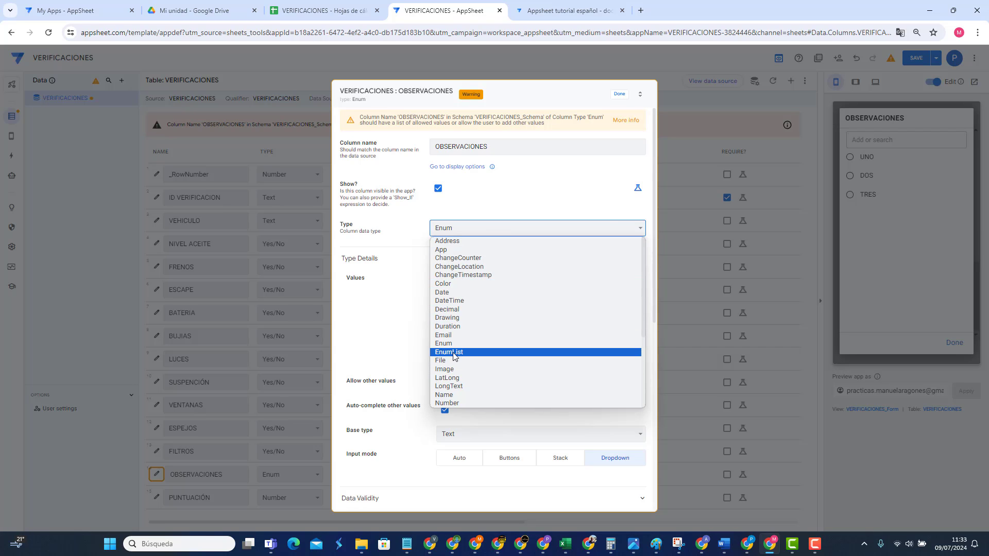
pyautogui.click(456, 354)
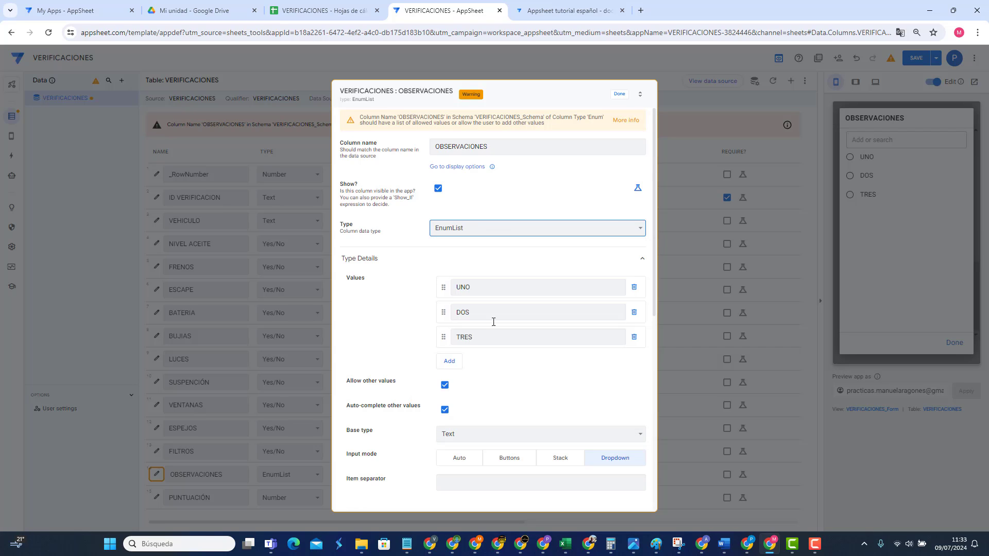
pyautogui.click(615, 97)
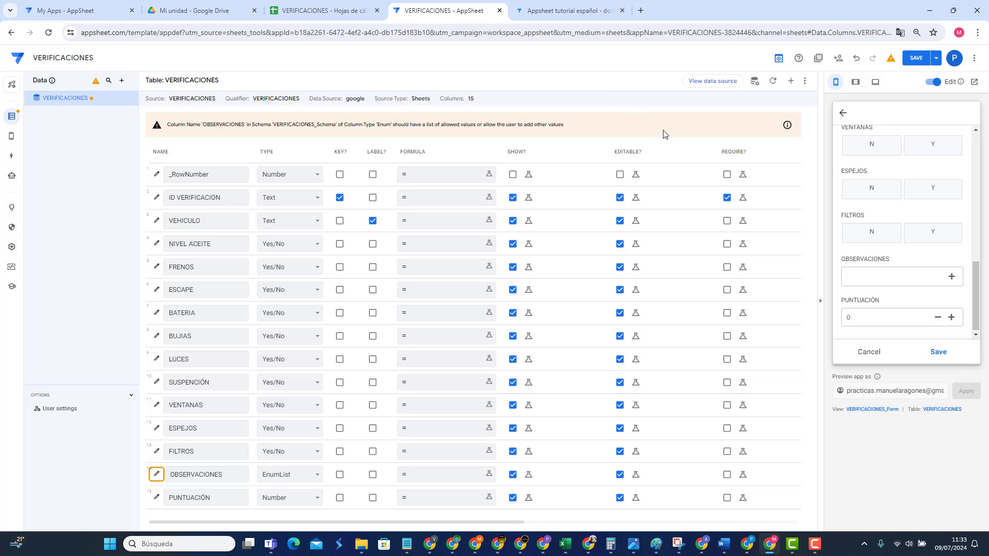
# Step: In the preview, tick UNO and TRES for OBSERVACIONES and save the test record
pyautogui.click(952, 280)
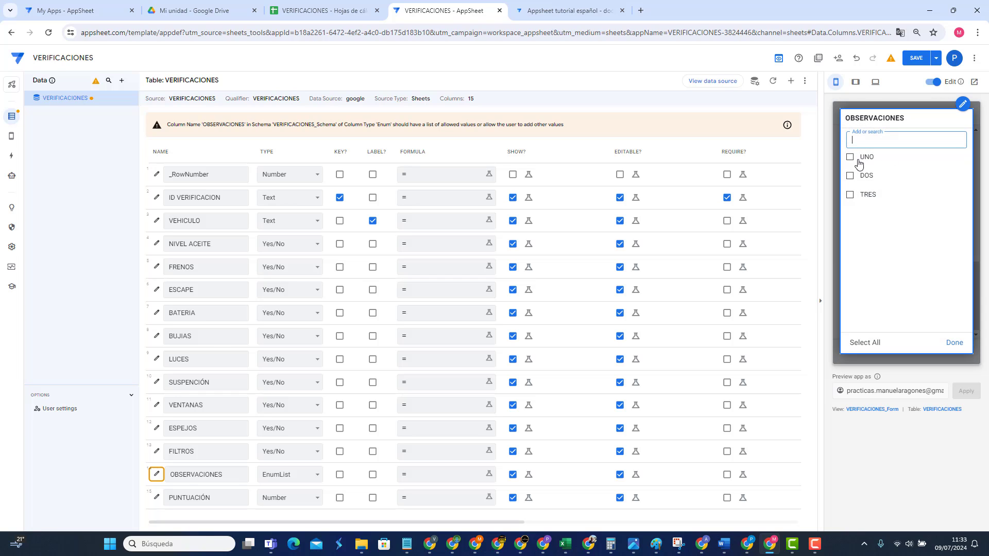
pyautogui.click(857, 161)
pyautogui.click(851, 194)
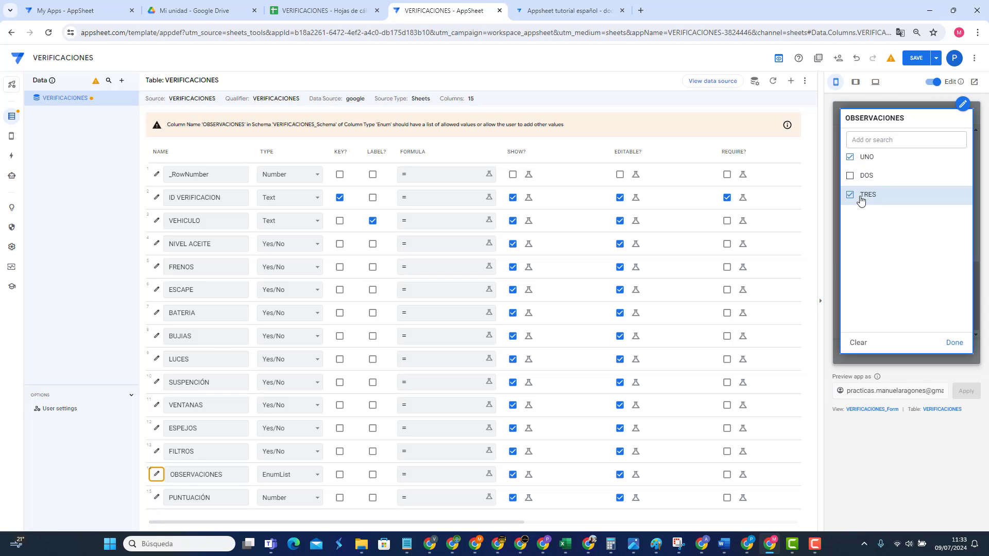
pyautogui.click(948, 346)
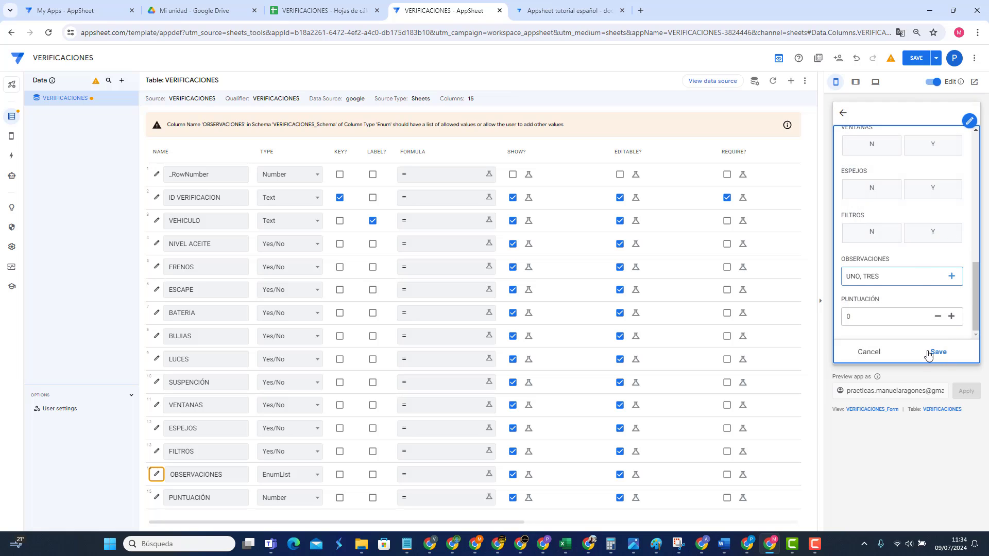
pyautogui.click(932, 352)
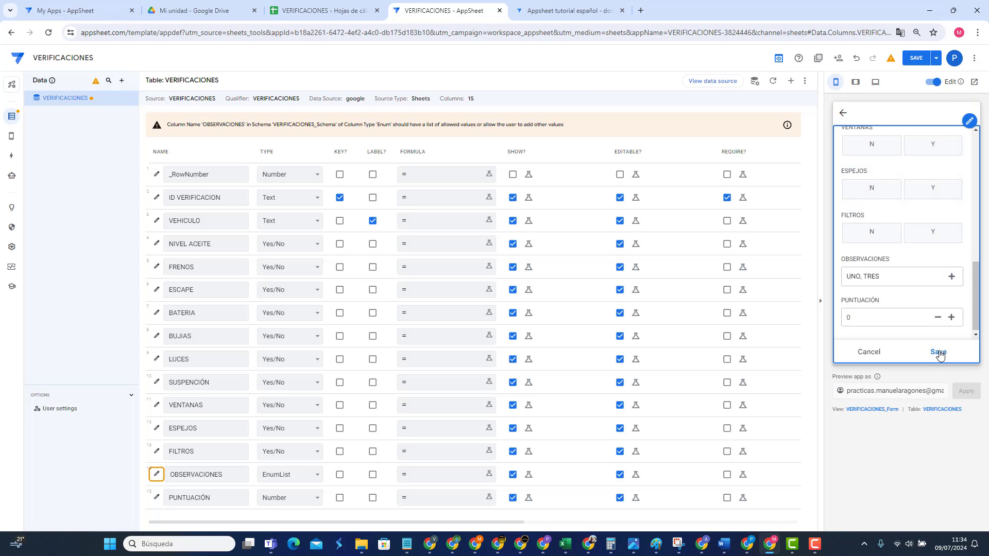
pyautogui.click(295, 17)
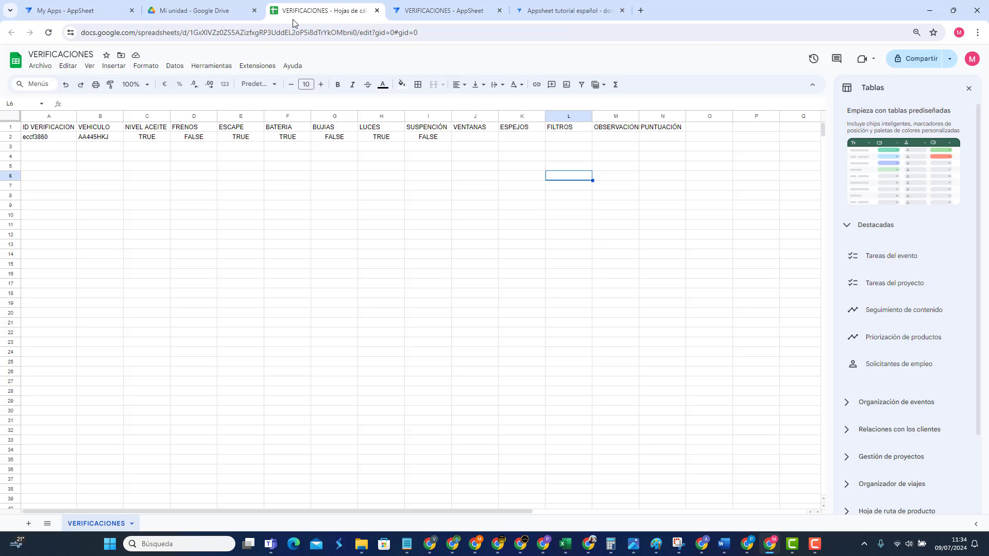
pyautogui.click(617, 138)
pyautogui.click(72, 10)
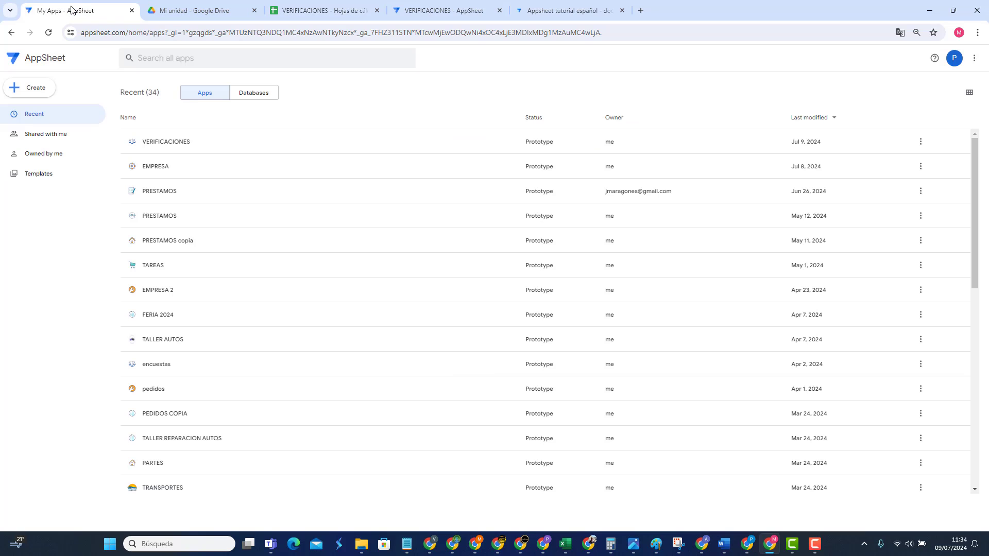
pyautogui.click(444, 10)
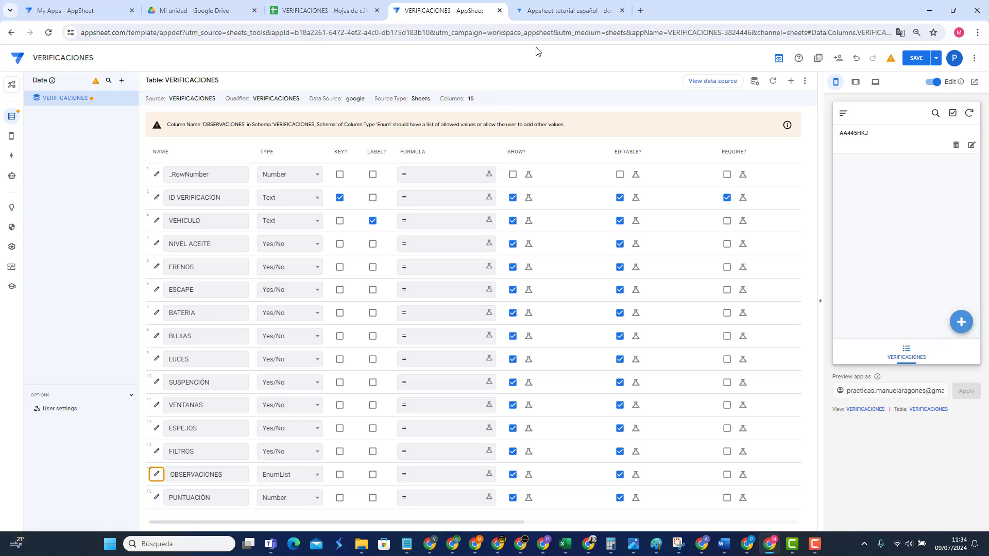
pyautogui.click(546, 14)
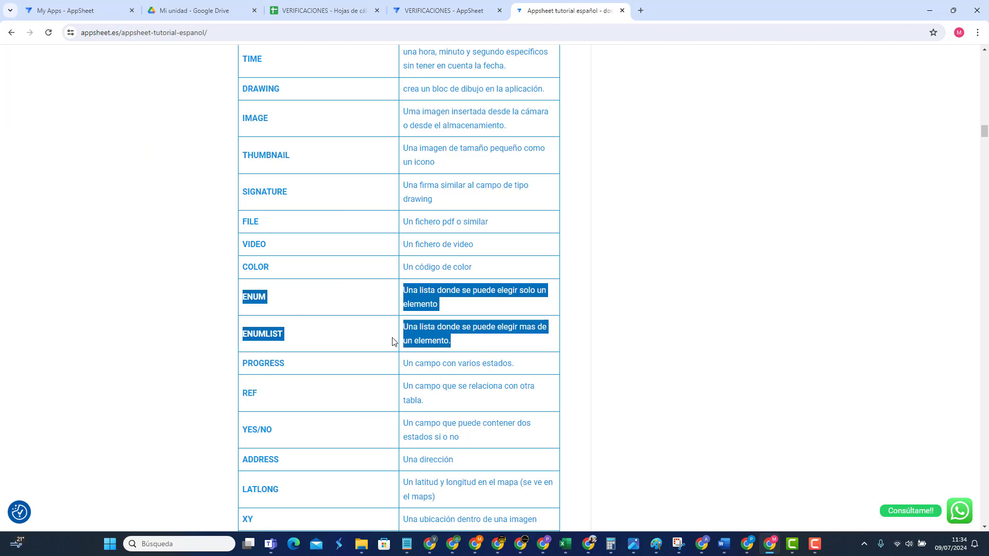
pyautogui.click(269, 362)
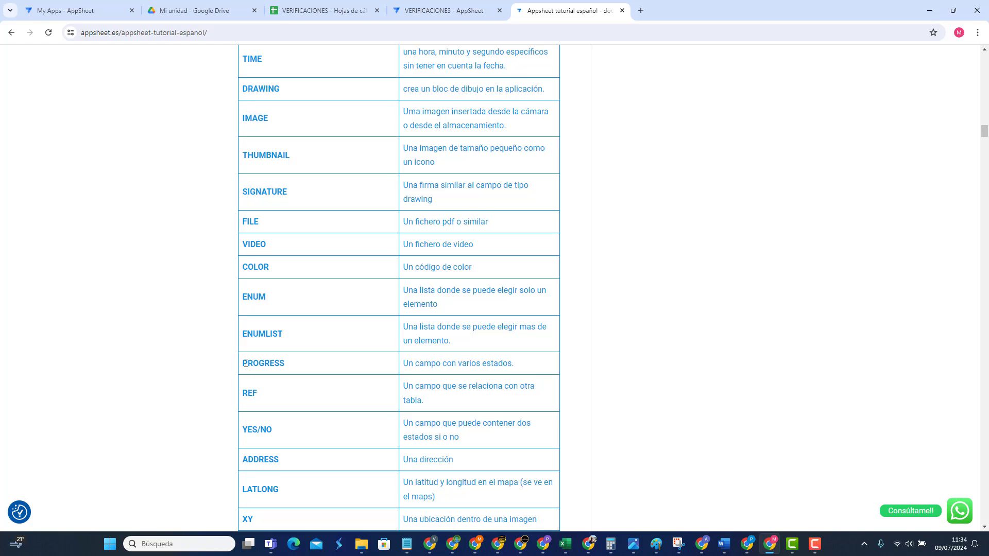
# Step: Change the OBSERVACIONES type to Progress and save the app
pyautogui.click(443, 10)
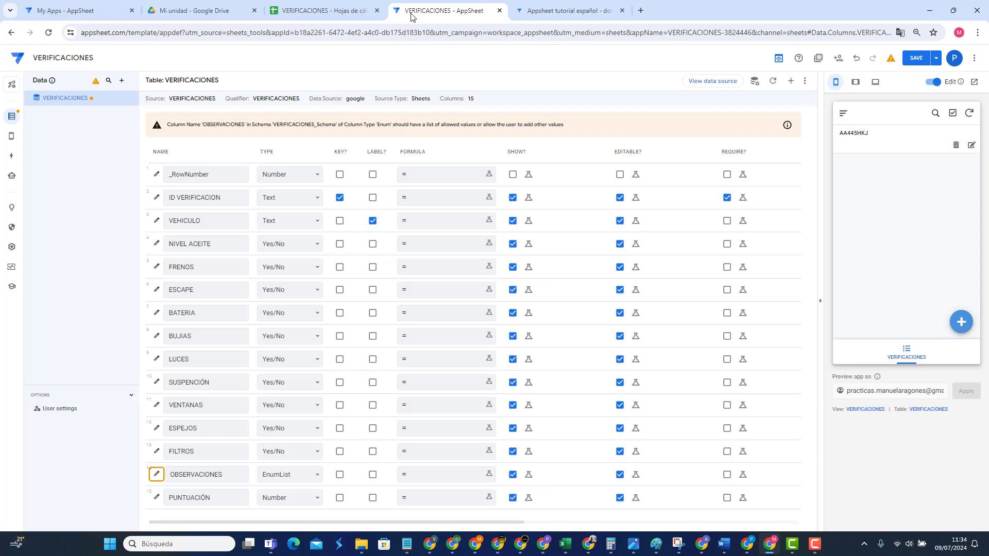
pyautogui.click(276, 475)
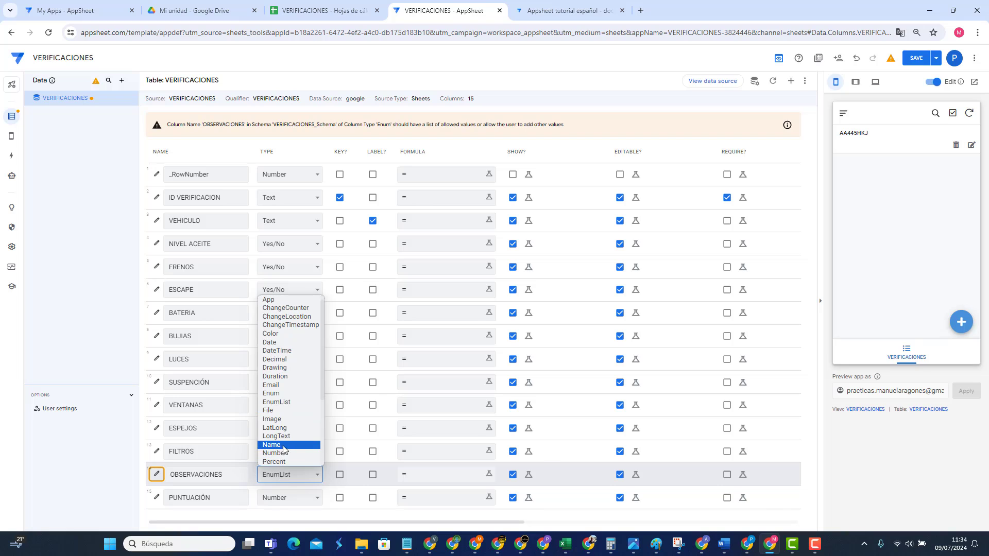
pyautogui.scroll(-5, 283, 443)
pyautogui.click(282, 376)
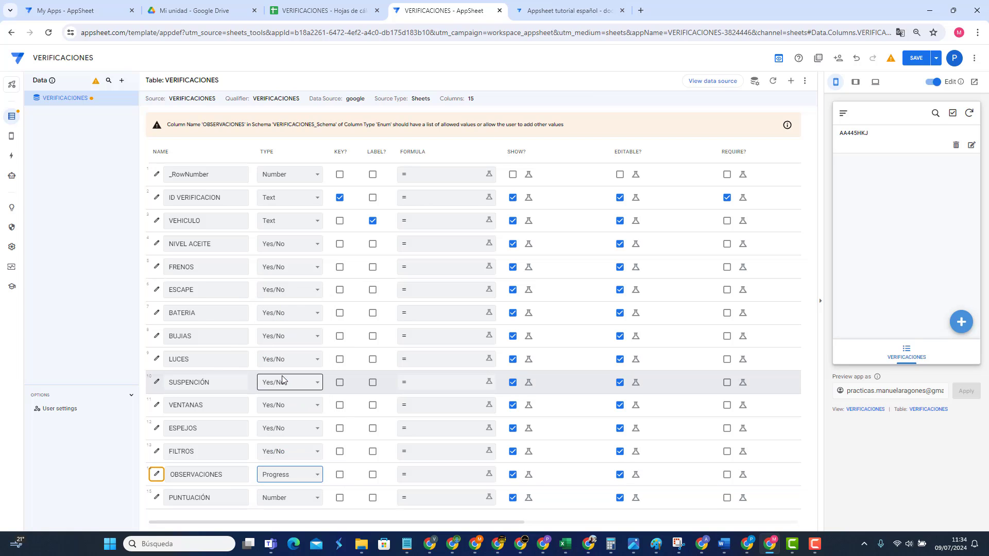
pyautogui.click(916, 59)
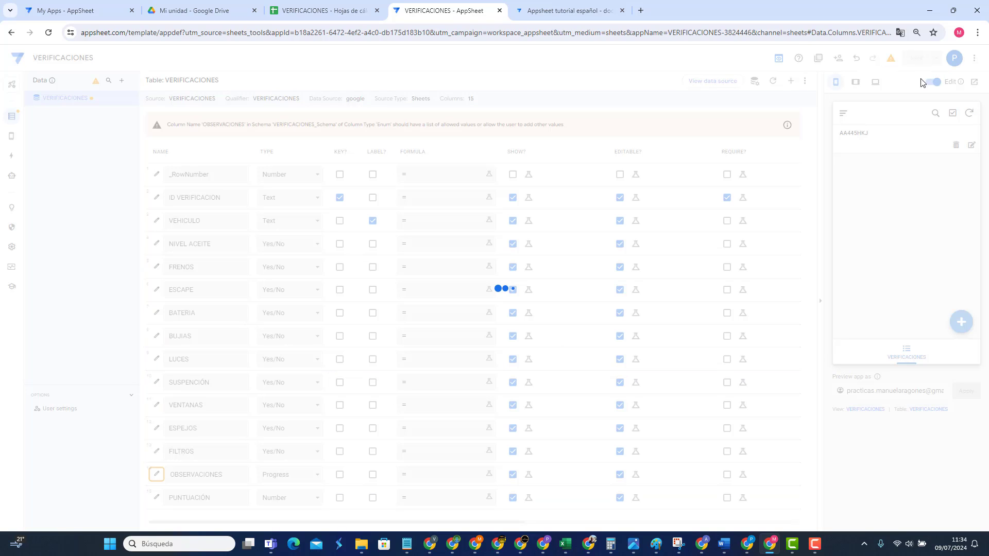
# Step: Move 'Half' from the first progress value into the second, replacing 2
pyautogui.scroll(-2, 161, 502)
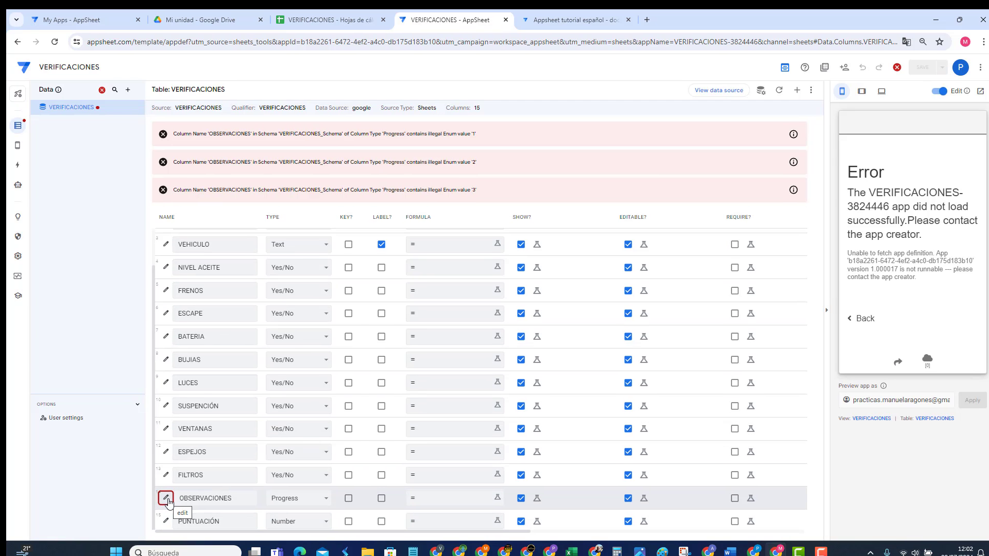
pyautogui.click(166, 498)
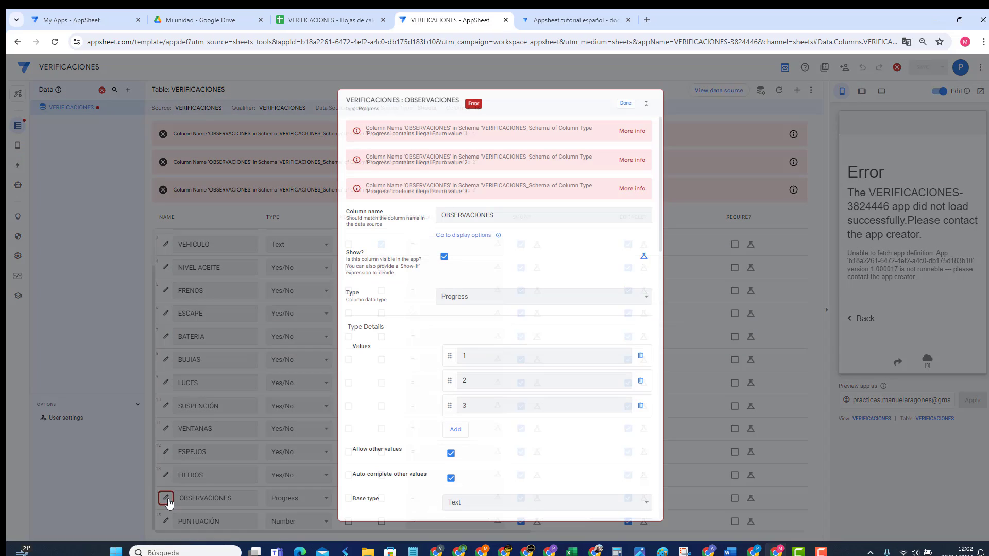
pyautogui.click(475, 352)
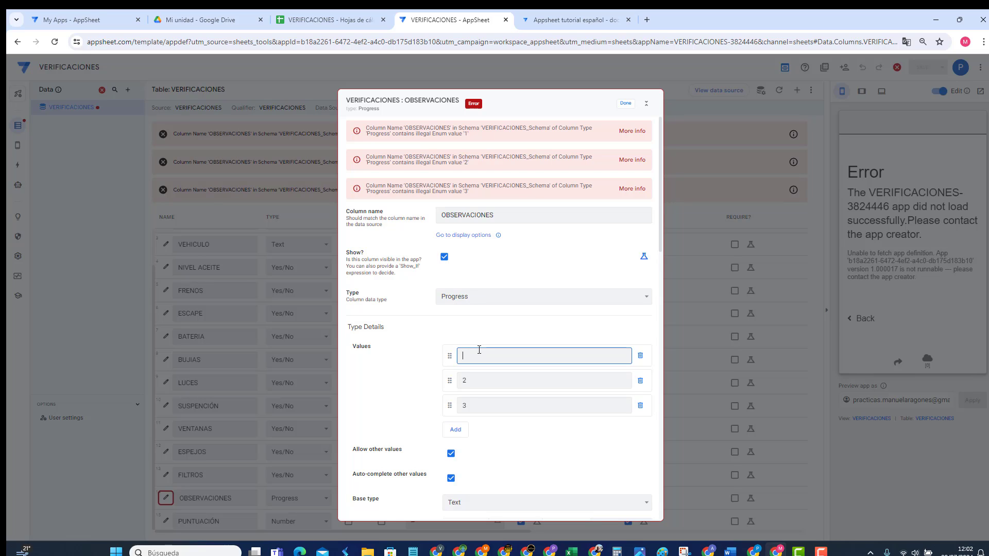
pyautogui.write('Half')
pyautogui.moveTo(479, 356); pyautogui.dragTo(446, 359)
pyautogui.rightClick(464, 355)
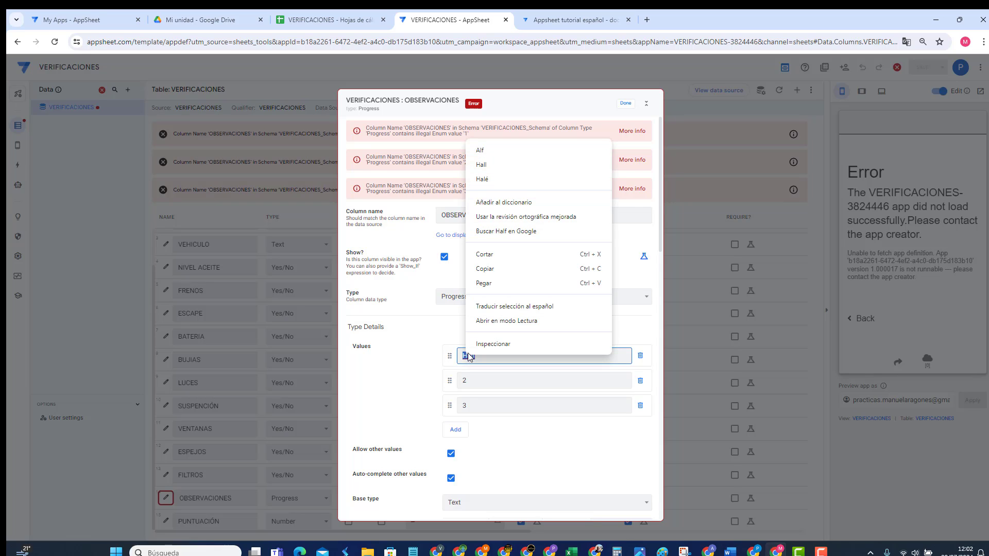
pyautogui.click(507, 256)
pyautogui.moveTo(489, 379); pyautogui.dragTo(466, 381)
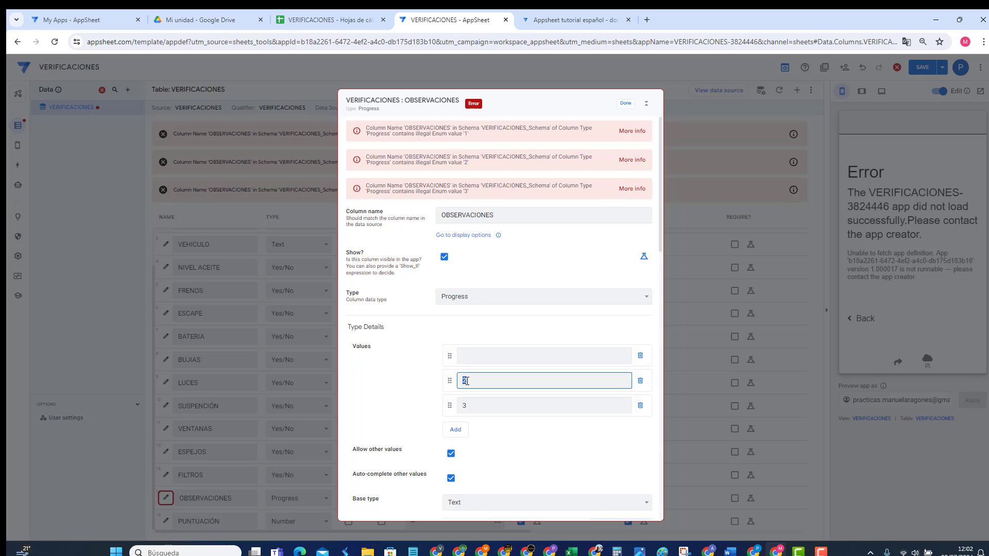
pyautogui.rightClick(466, 381)
pyautogui.click(489, 213)
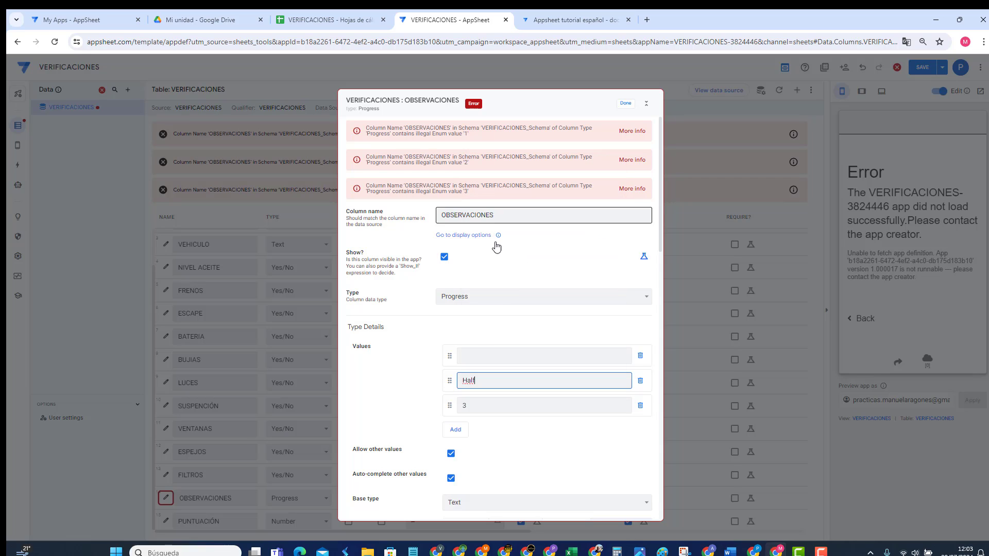
# Step: Rename the first progress value to 'Empt' and start editing the third value
pyautogui.click(507, 355)
pyautogui.write('Empo')
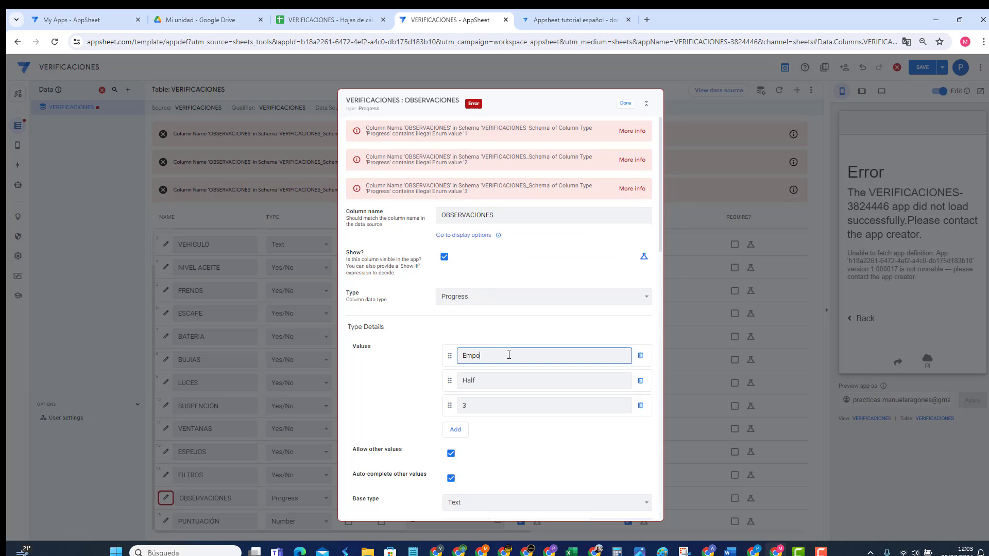
pyautogui.press('BackSpace')
pyautogui.write('ty')
pyautogui.click(510, 402)
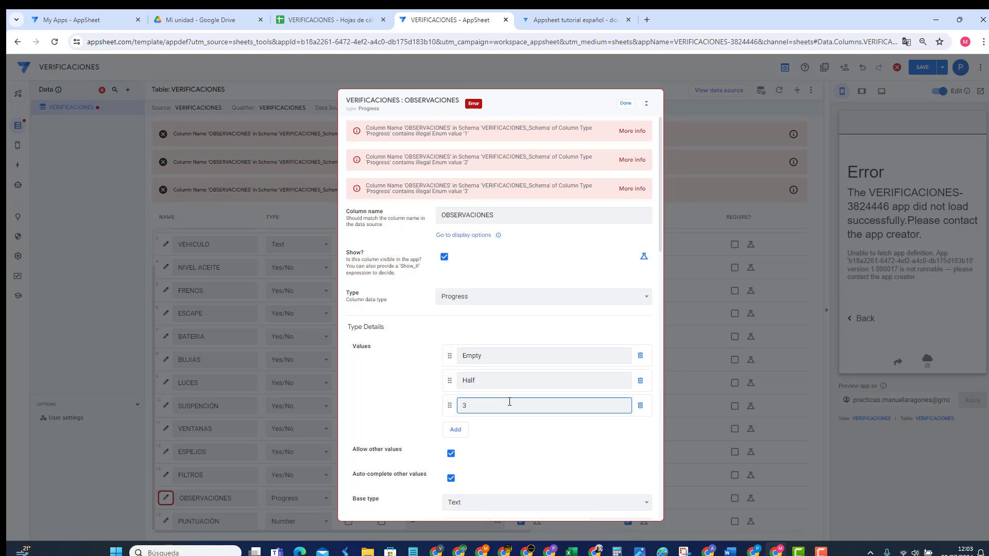
pyautogui.moveTo(595, 552)
pyautogui.moveTo(488, 500)
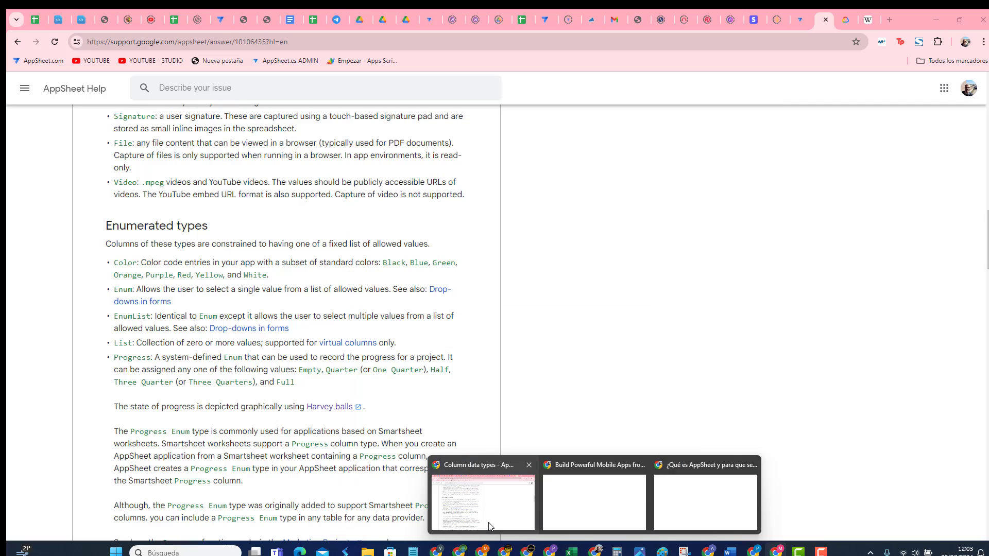
# Step: Search 'appsheet help' in the help window and open the official help centre's search box
pyautogui.click(489, 523)
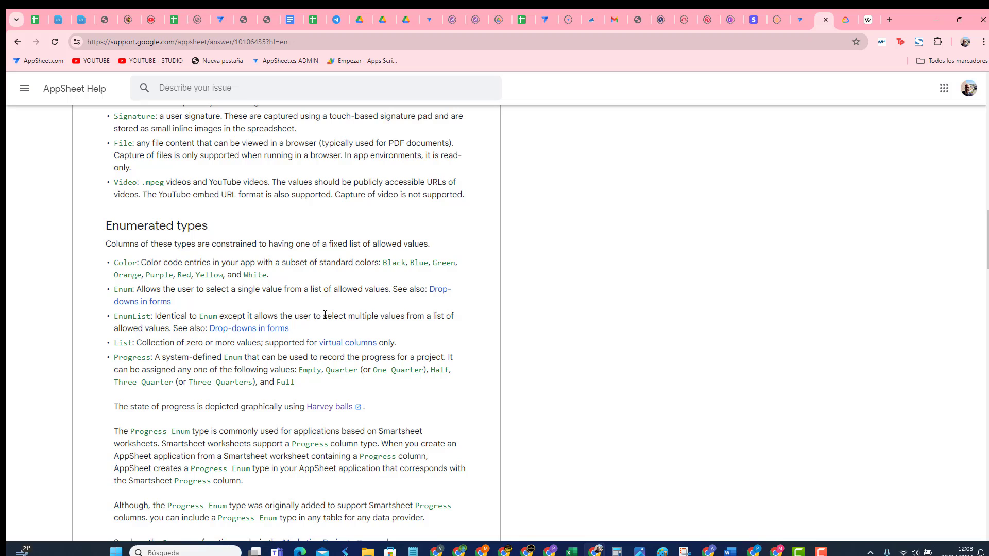
pyautogui.scroll(5, 312, 291)
pyautogui.scroll(12, 314, 291)
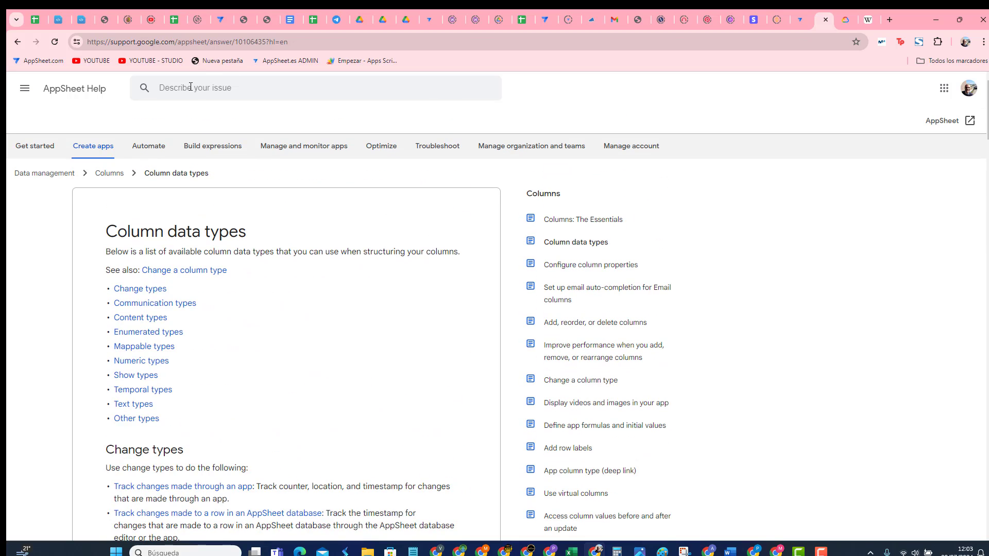
pyautogui.click(326, 42)
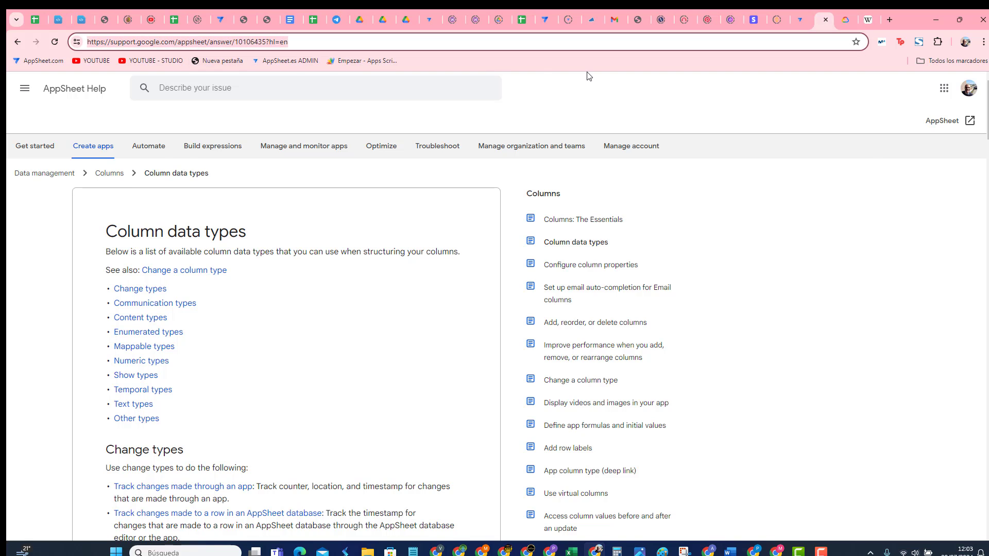
pyautogui.write('appsheeet')
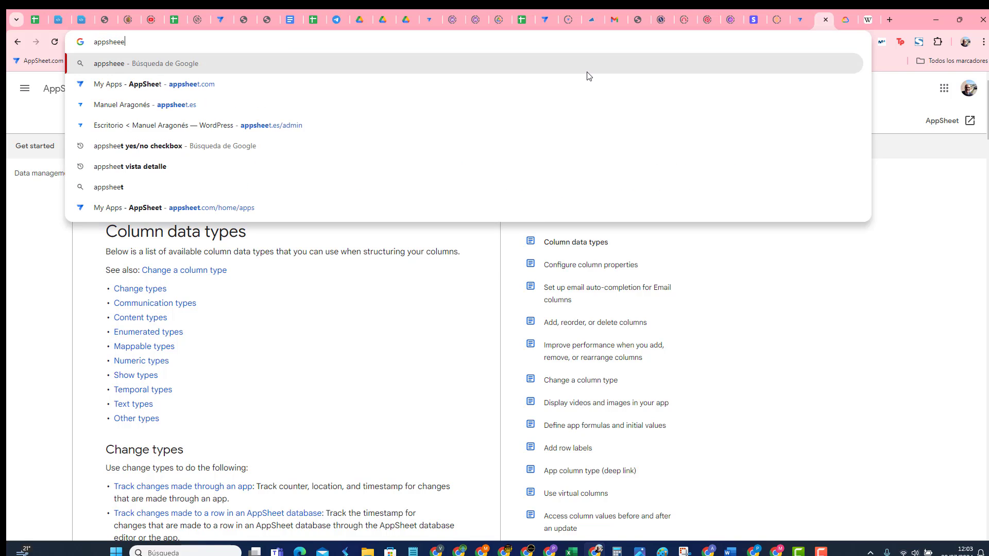
pyautogui.press('BackSpace')
pyautogui.press('BackSpace')
pyautogui.press('BackSpace')
pyautogui.write('t help')
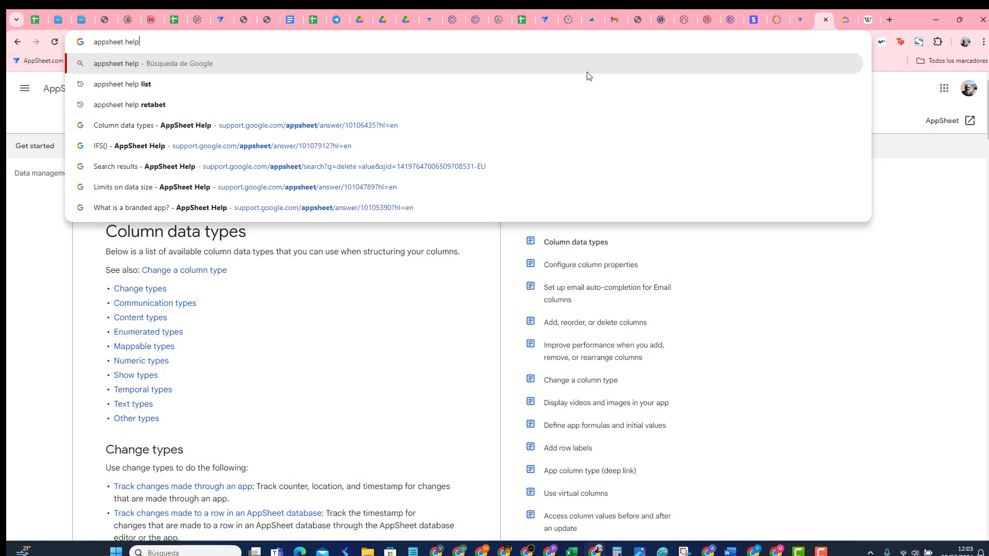
pyautogui.press('Return')
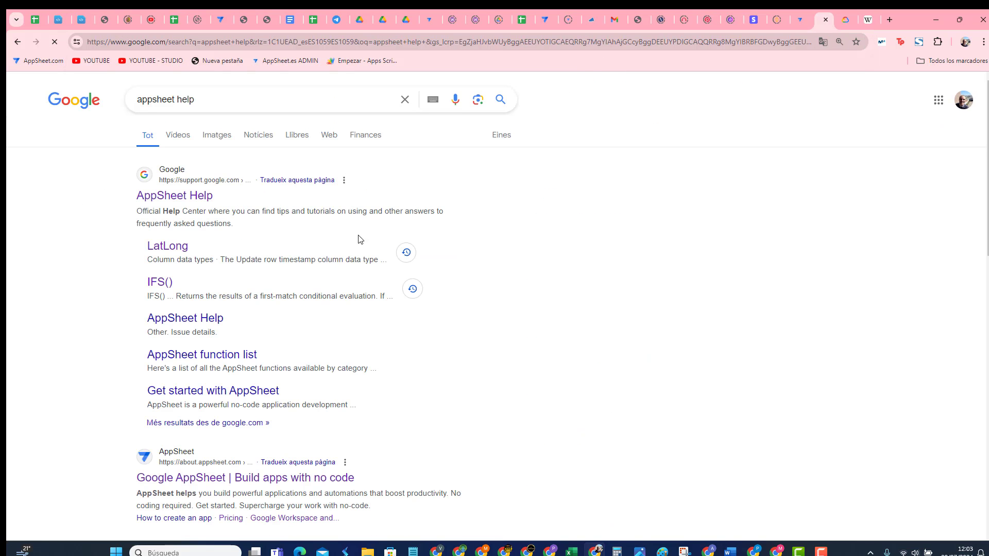
pyautogui.click(183, 197)
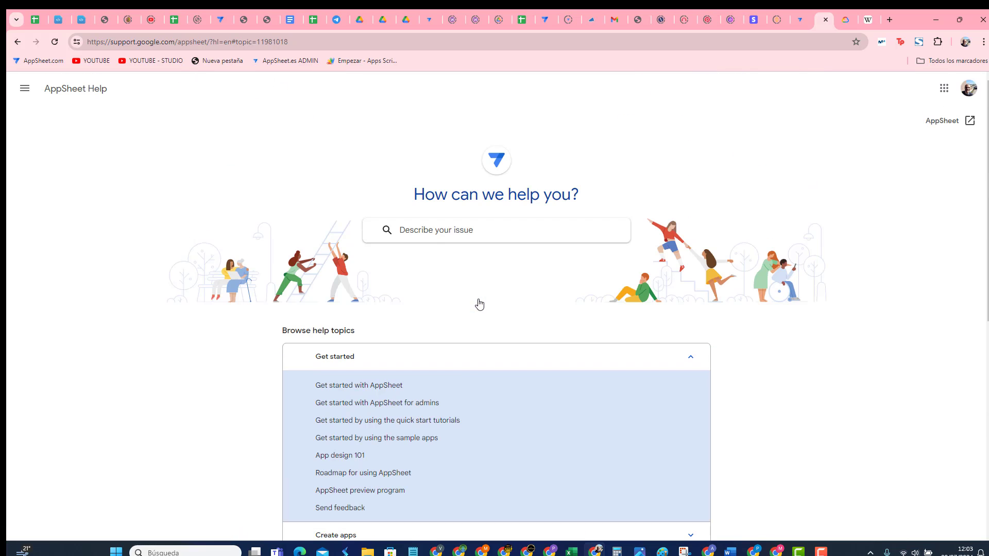
pyautogui.click(428, 232)
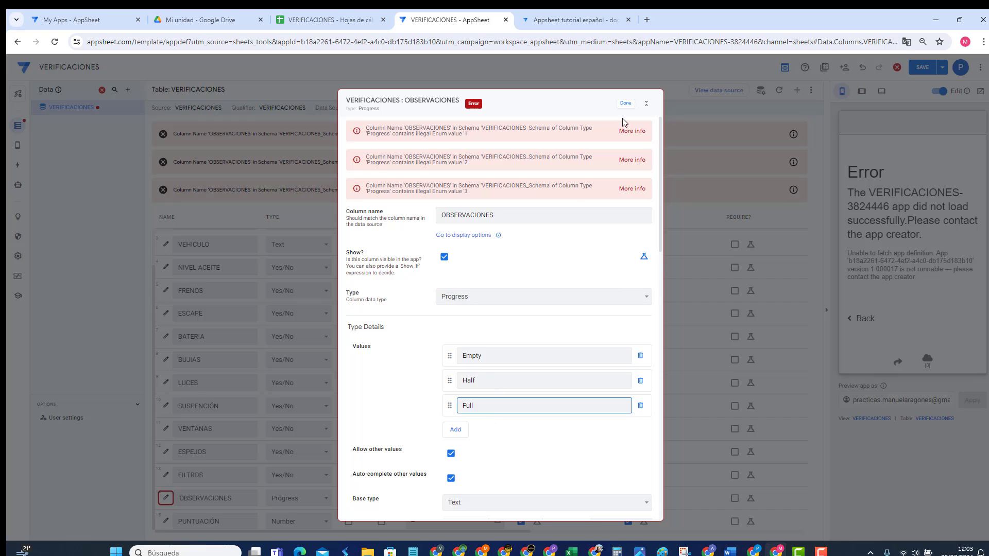
# Step: Save the app and open the test record for editing in the preview
pyautogui.click(625, 103)
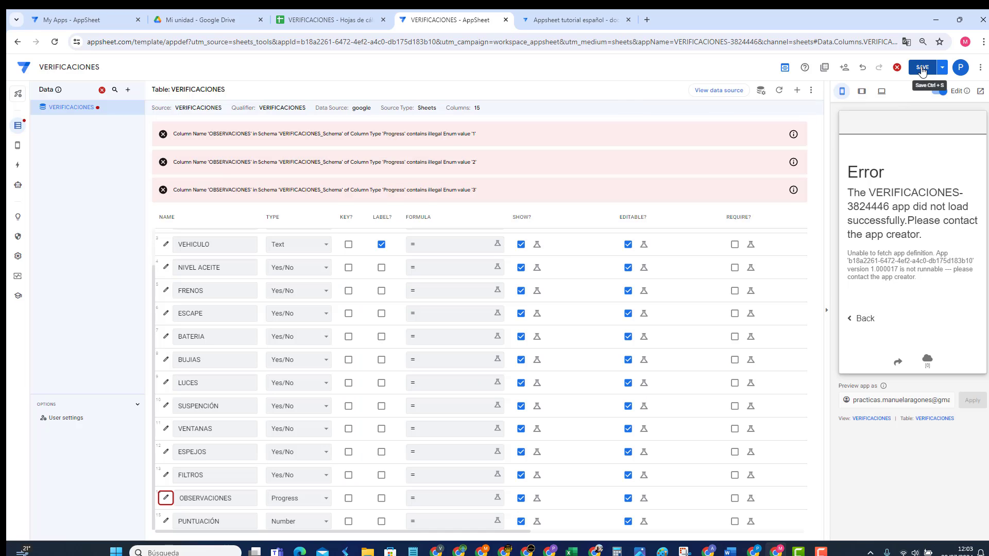
pyautogui.click(921, 69)
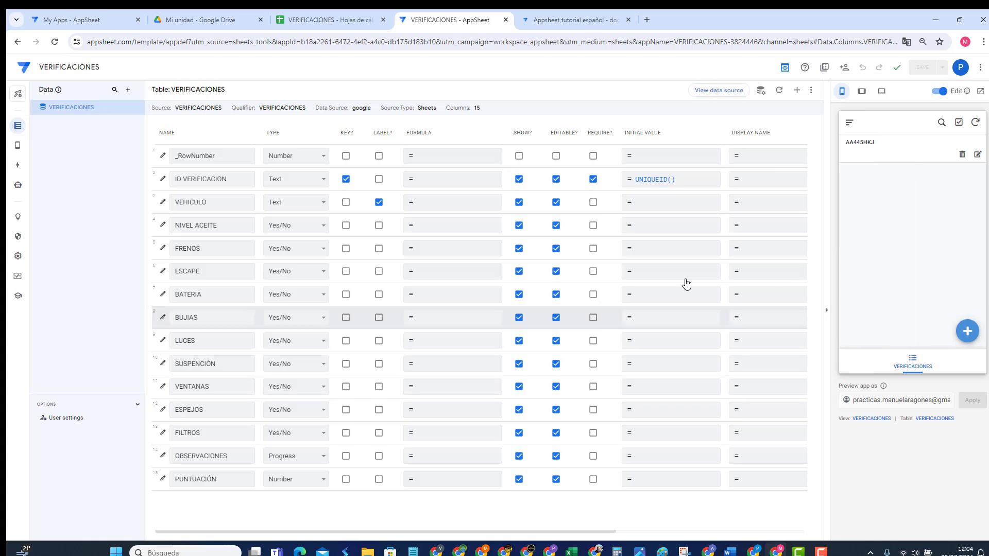
pyautogui.click(909, 157)
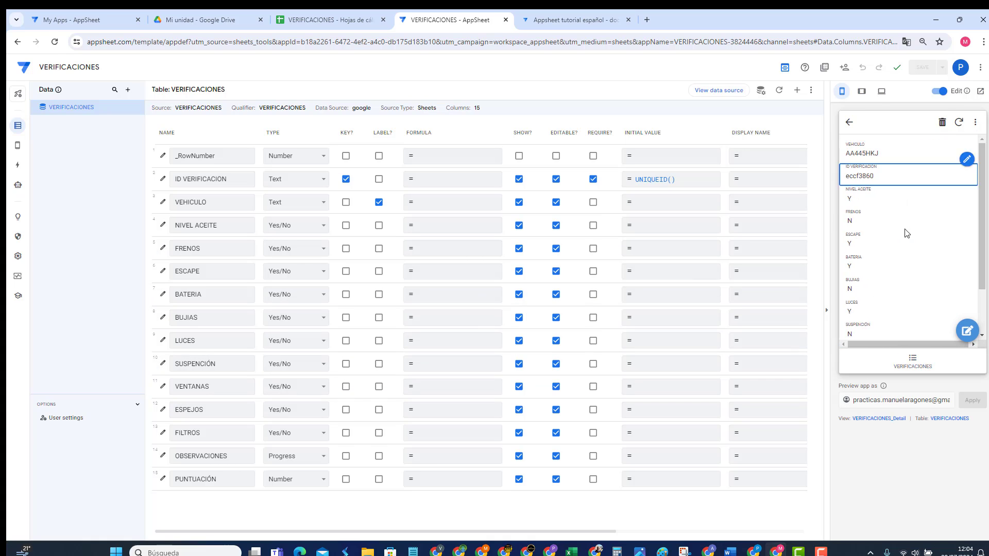
pyautogui.scroll(-3, 880, 257)
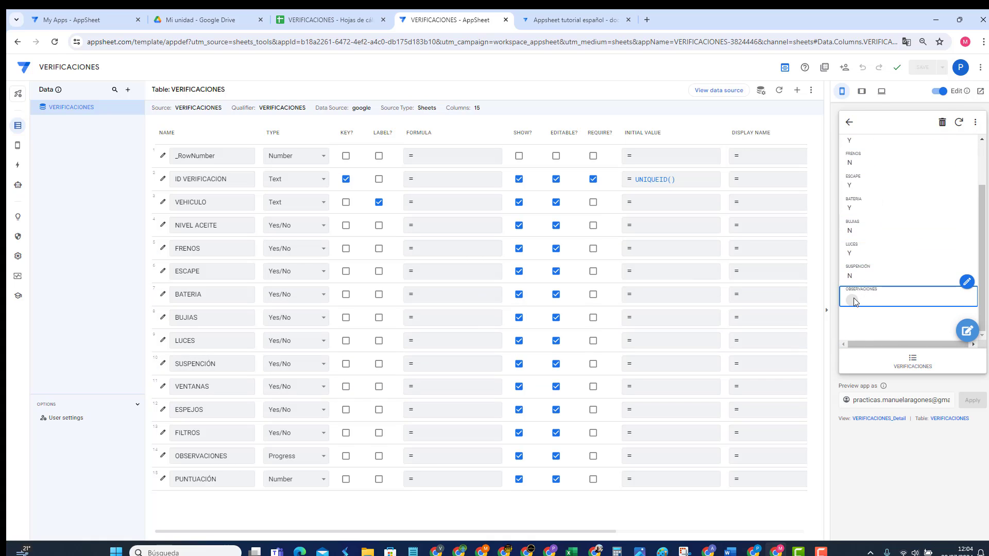
pyautogui.click(849, 122)
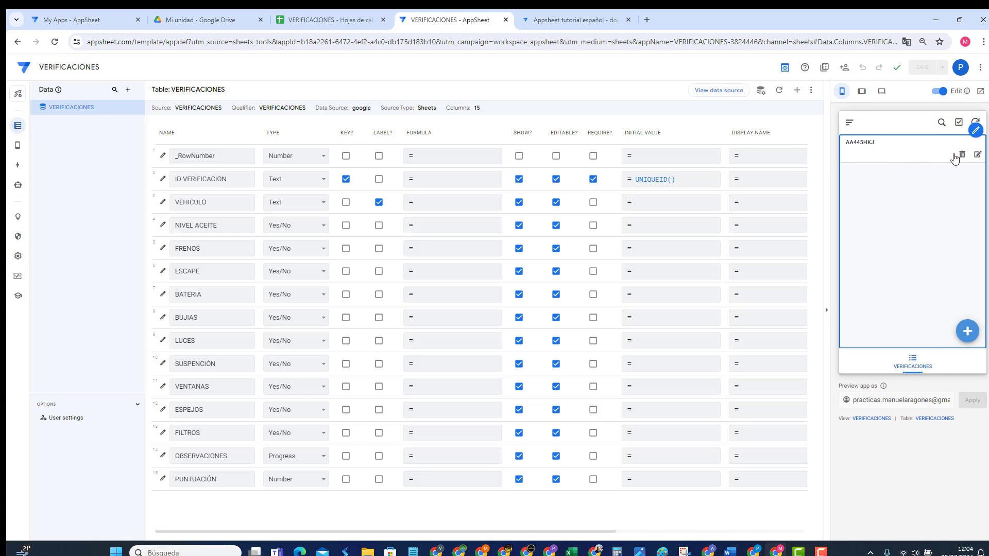
pyautogui.click(976, 155)
pyautogui.scroll(-5, 927, 257)
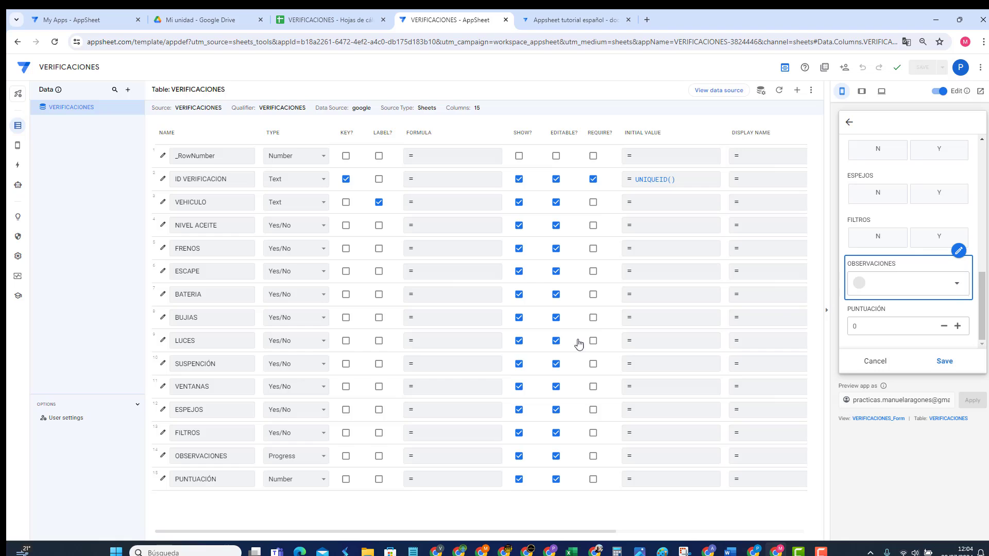
# Step: Set the OBSERVACIONES input mode to Auto
pyautogui.click(163, 456)
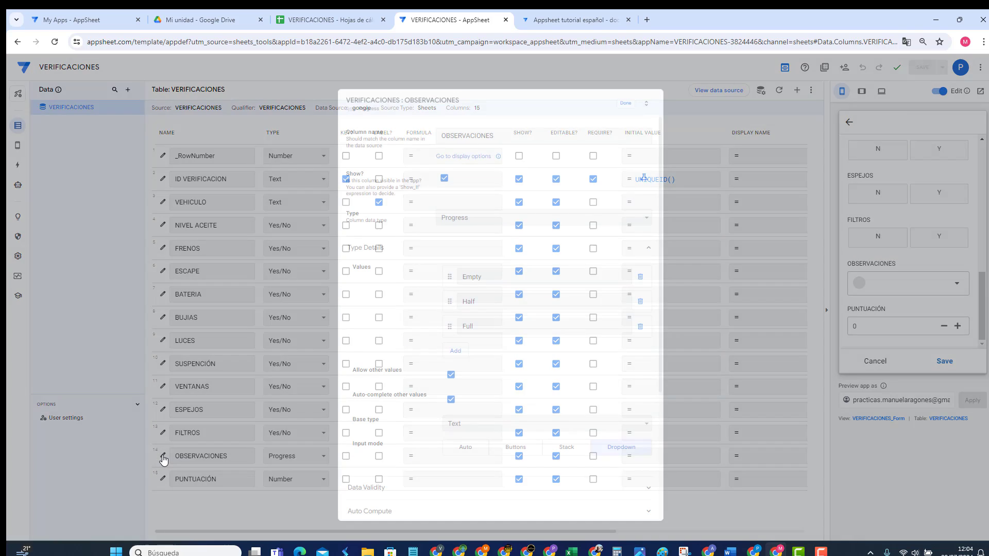
pyautogui.click(470, 449)
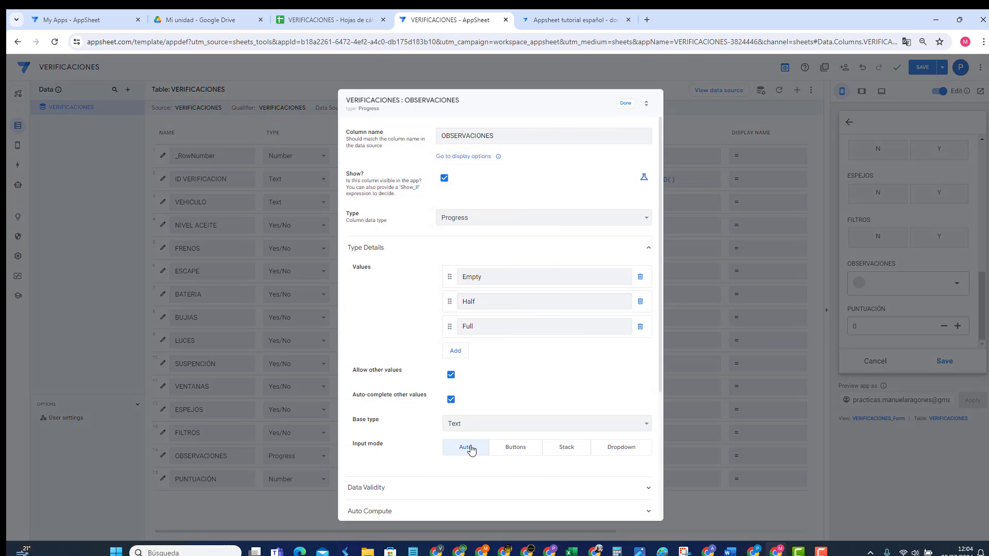
pyautogui.click(626, 104)
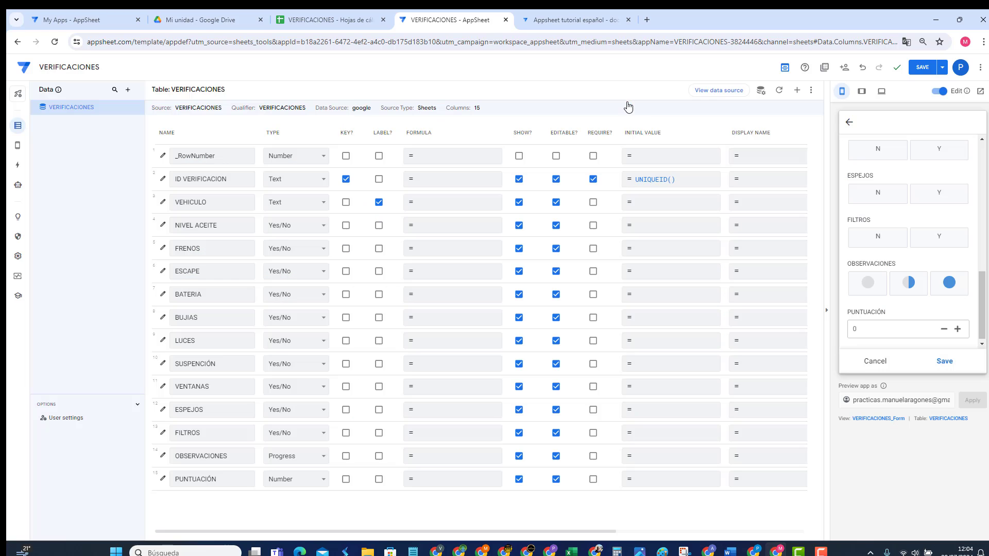
# Step: Try the empty, half and full progress states, then save the record at Half
pyautogui.click(865, 283)
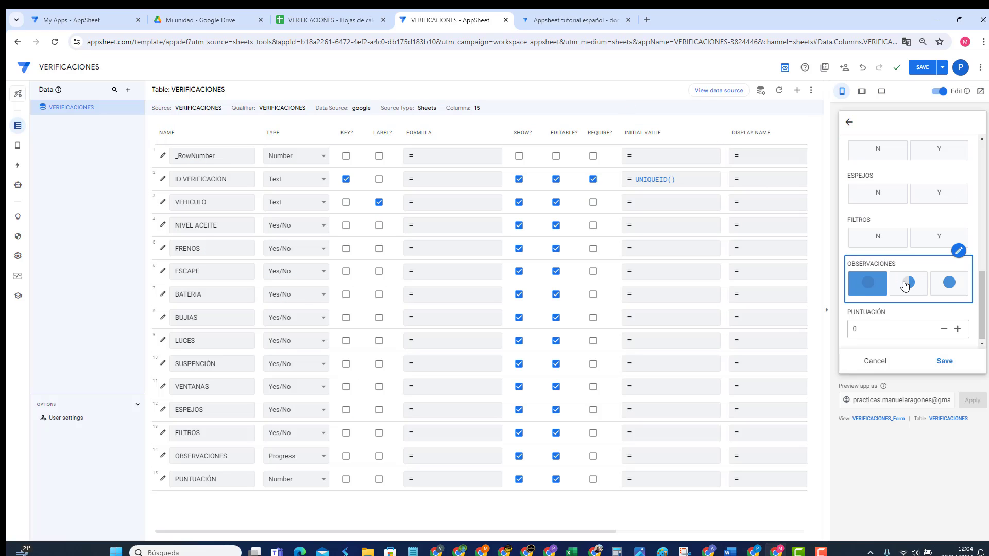
pyautogui.click(905, 284)
pyautogui.click(949, 283)
pyautogui.click(875, 286)
pyautogui.click(908, 284)
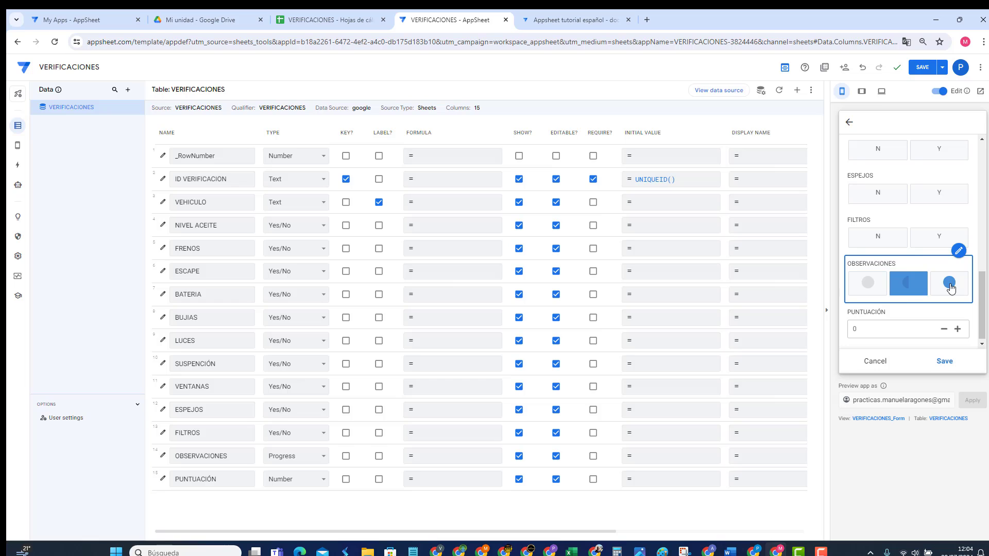
pyautogui.click(950, 287)
pyautogui.click(909, 285)
pyautogui.click(868, 284)
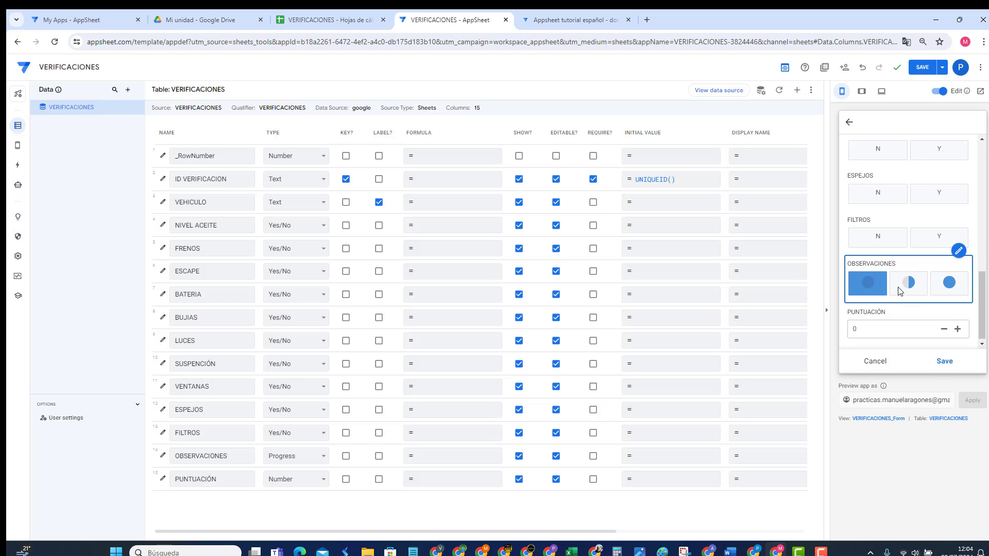
pyautogui.click(949, 284)
pyautogui.click(907, 285)
pyautogui.click(944, 361)
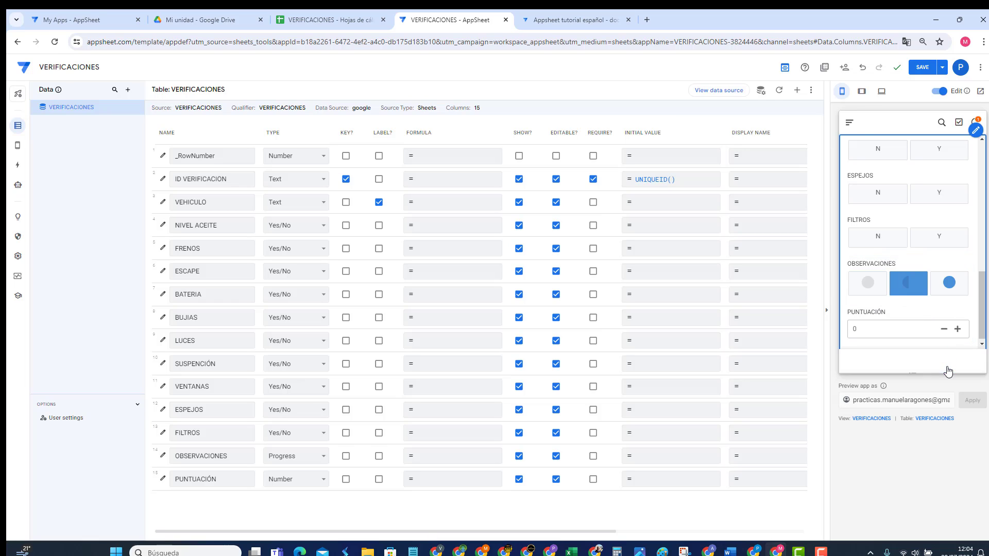
# Step: Open the saved record's details showing the half-filled circle
pyautogui.click(899, 155)
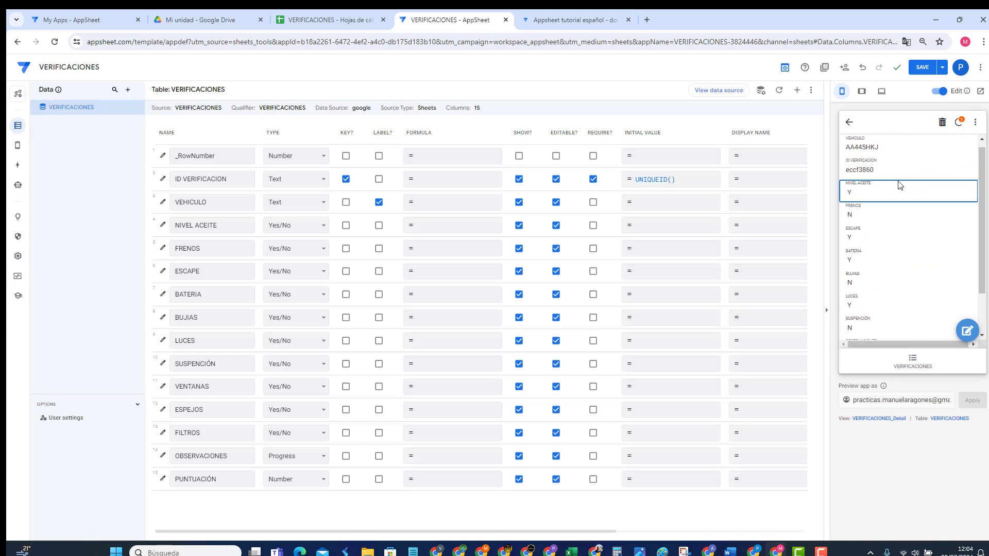
pyautogui.scroll(-1, 887, 225)
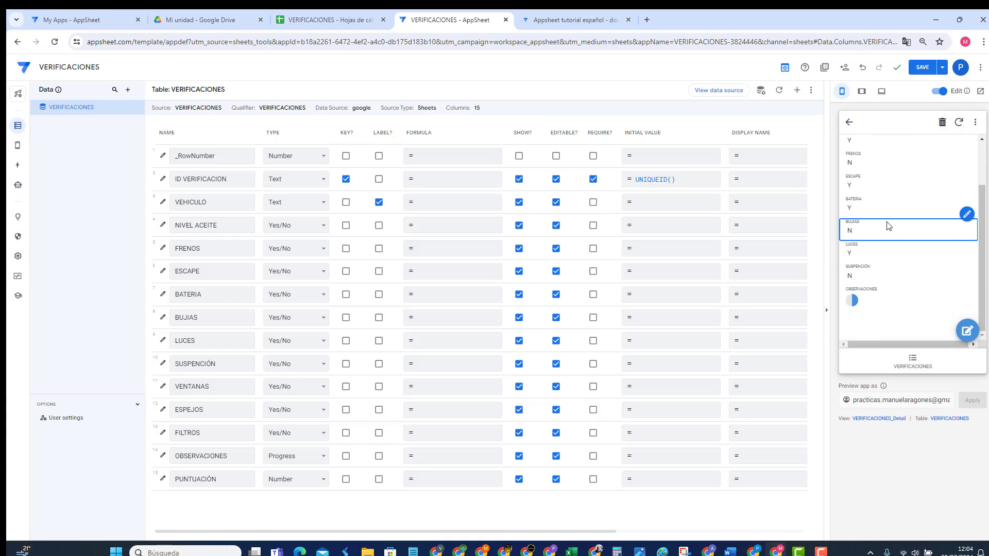
pyautogui.scroll(1, 887, 225)
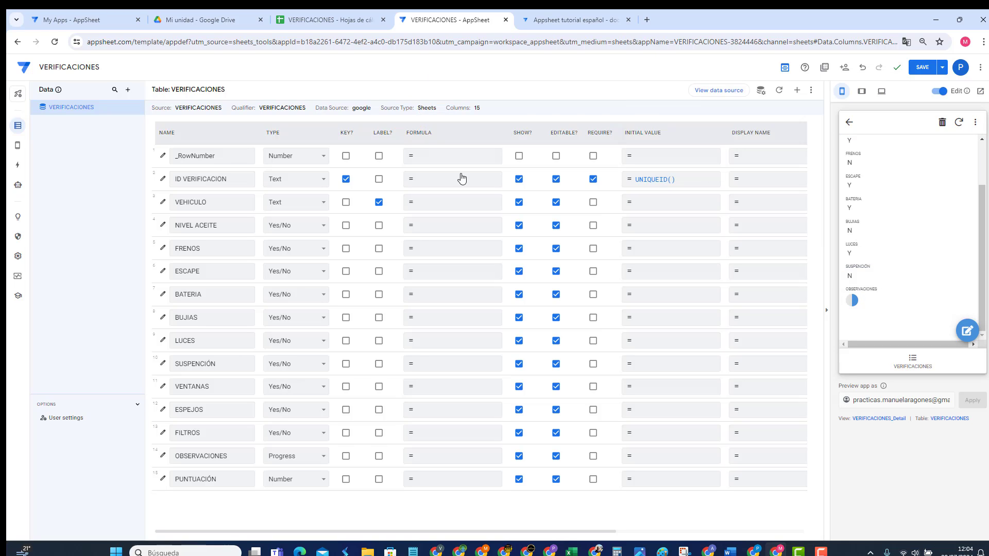
# Step: Highlight the REF and YES/NO entries in the Spanish tutorial's column types table
pyautogui.click(565, 21)
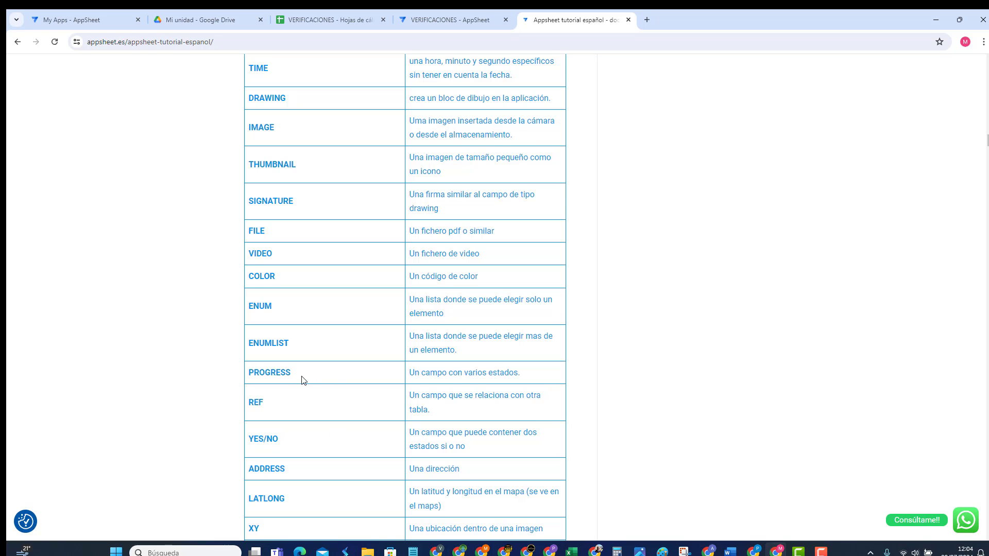
pyautogui.scroll(-3, 307, 380)
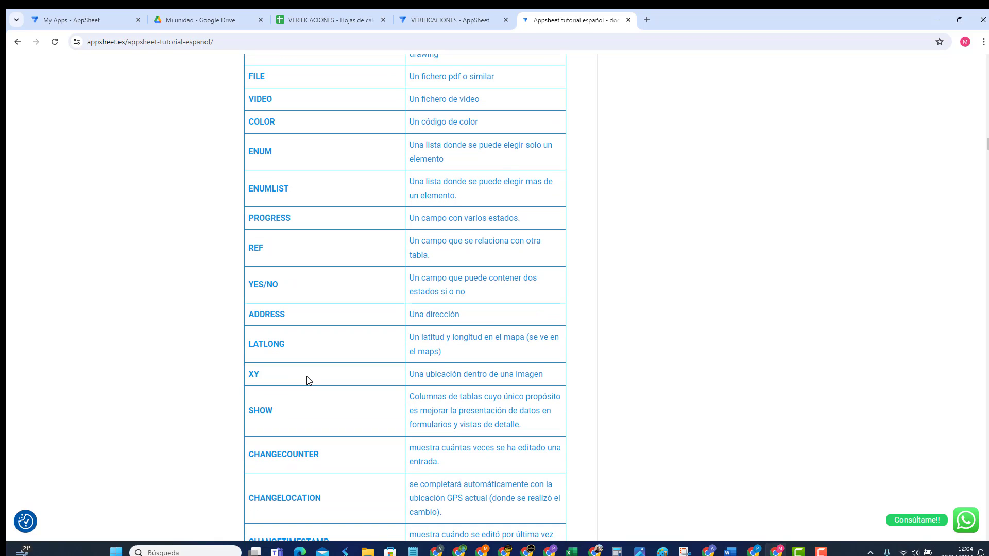
pyautogui.moveTo(249, 246); pyautogui.dragTo(266, 247)
pyautogui.moveTo(279, 286); pyautogui.dragTo(250, 284)
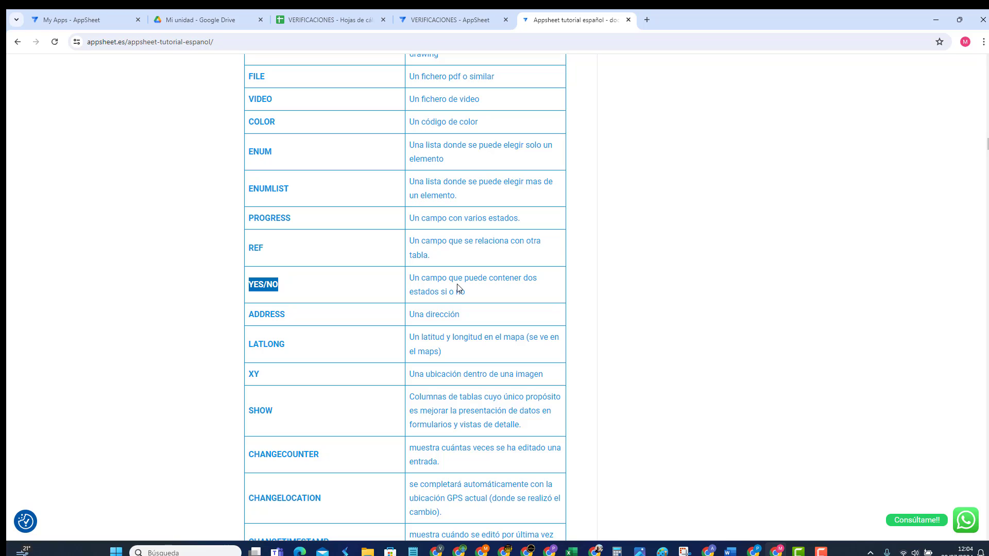
pyautogui.click(453, 17)
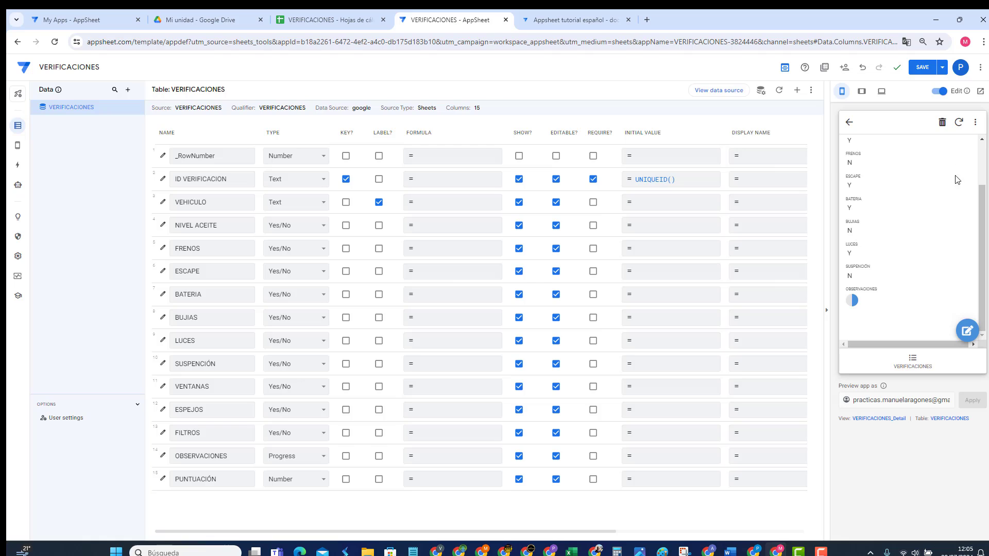
# Step: Save the app and open the system-generated VERIFICACIONES_Detail view settings
pyautogui.click(921, 67)
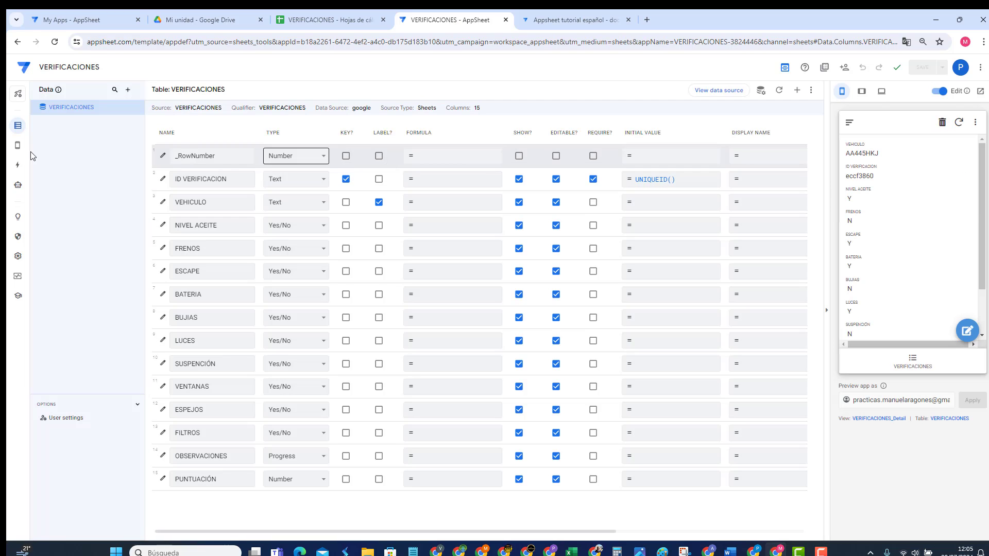
pyautogui.moveTo(18, 145)
pyautogui.click(79, 148)
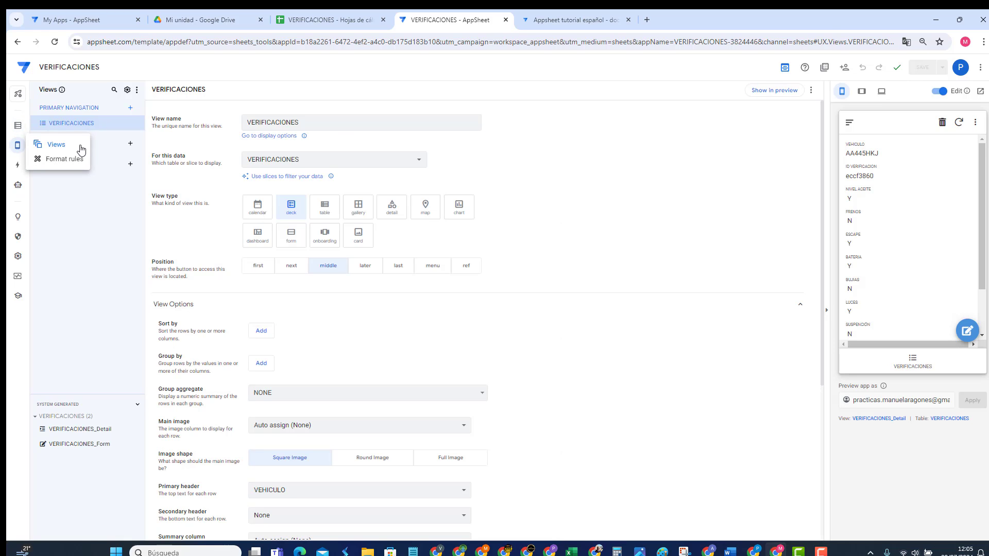
pyautogui.scroll(-4, 487, 358)
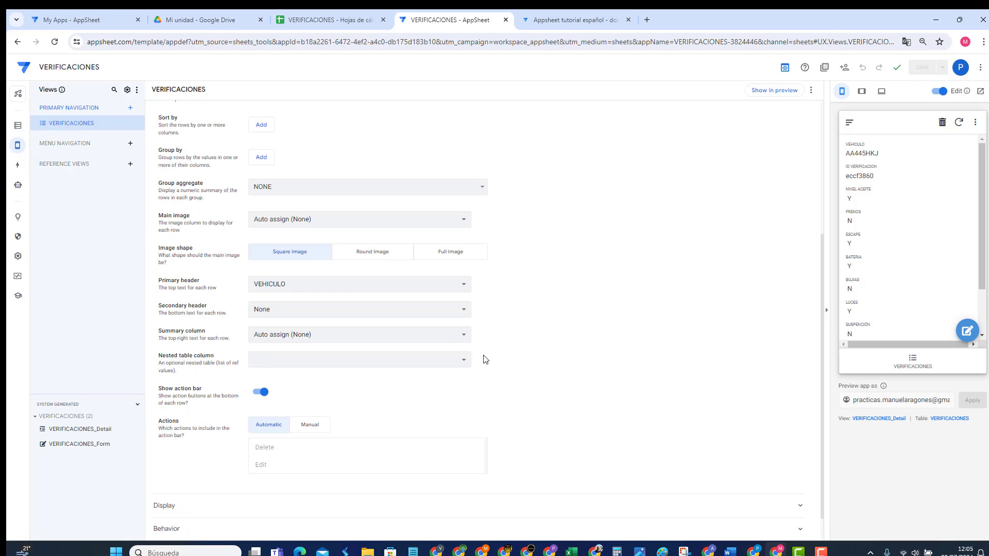
pyautogui.scroll(4, 472, 329)
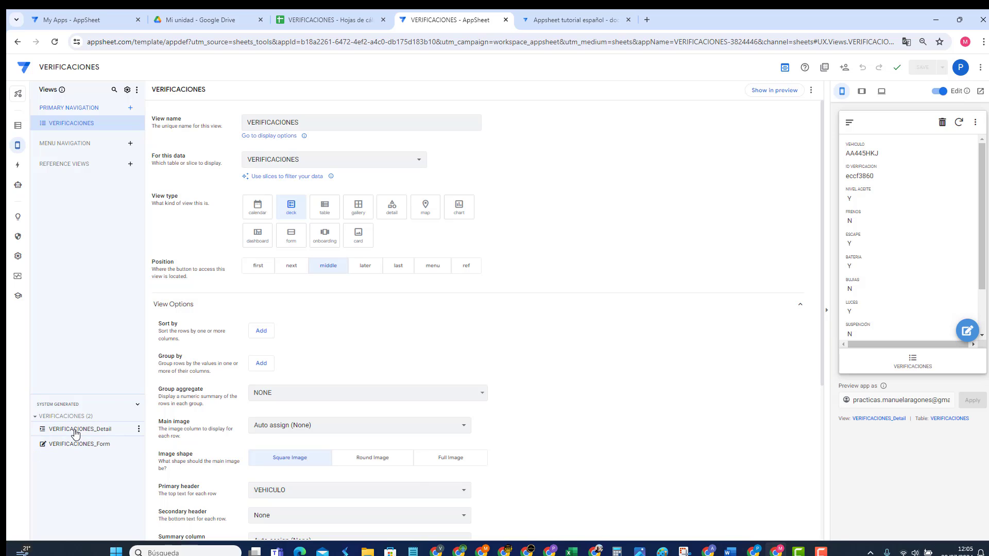
pyautogui.click(75, 431)
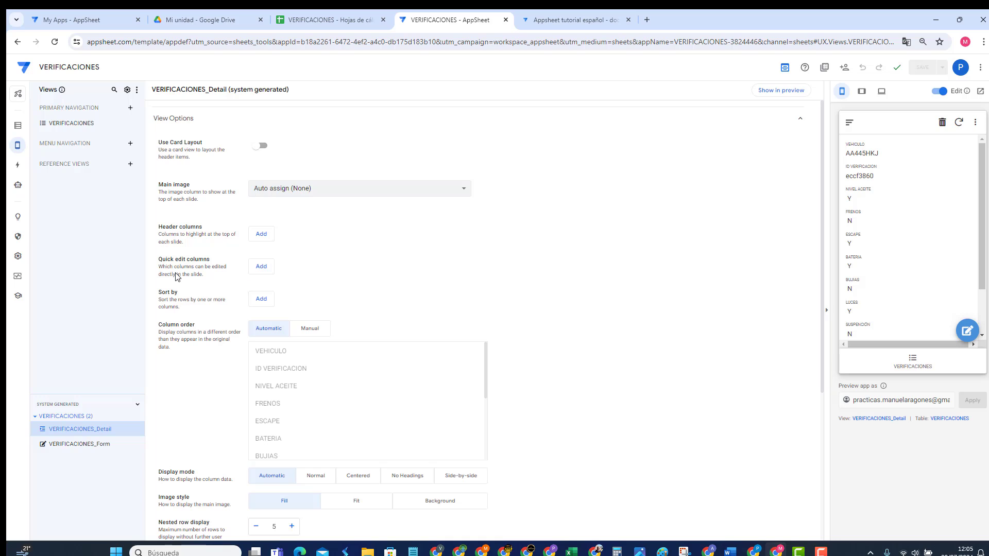
# Step: Add NIVEL ACEITE, FRENOS, ESCAPE and BATERIA as quick edit columns
pyautogui.click(260, 267)
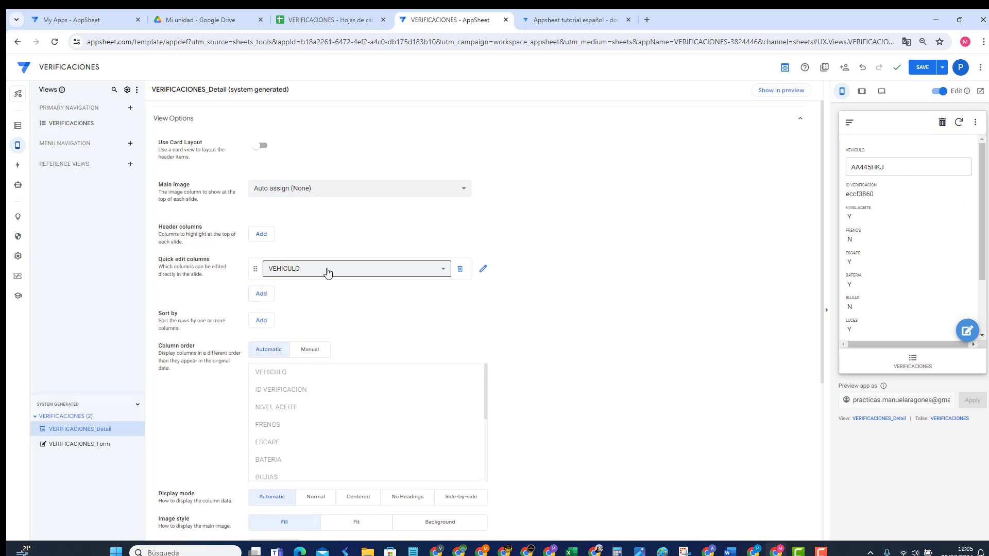
pyautogui.click(327, 269)
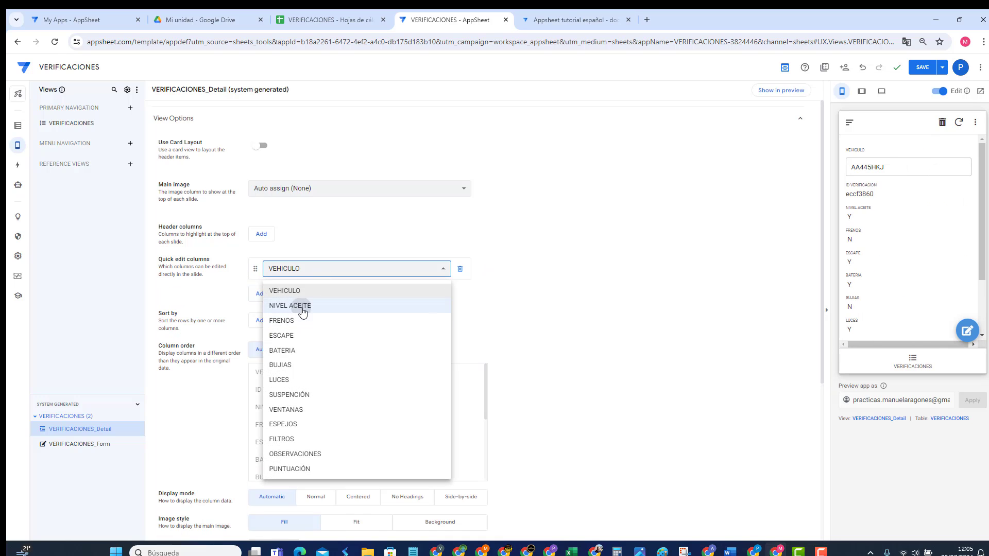
pyautogui.click(302, 306)
pyautogui.click(262, 294)
pyautogui.click(284, 298)
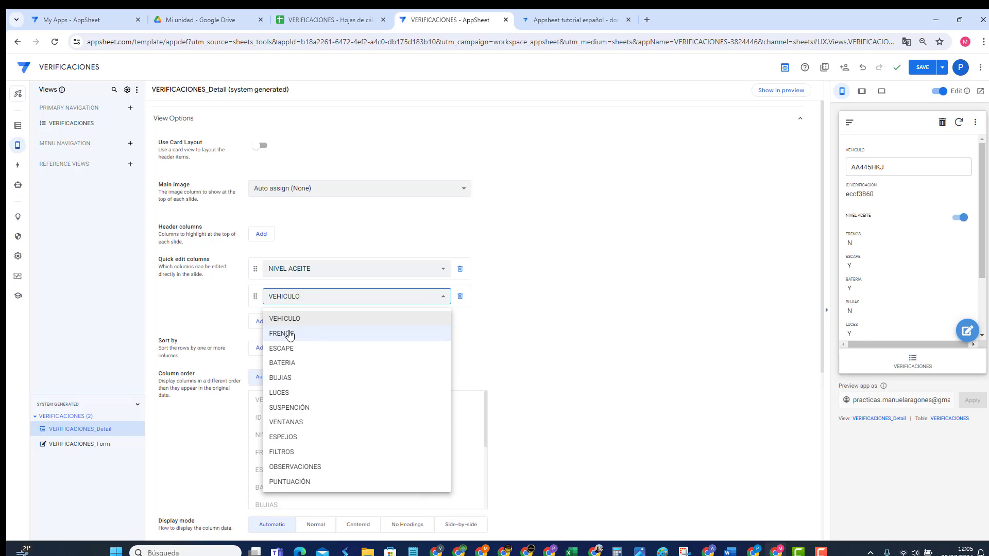
pyautogui.click(287, 333)
pyautogui.click(261, 322)
pyautogui.click(283, 324)
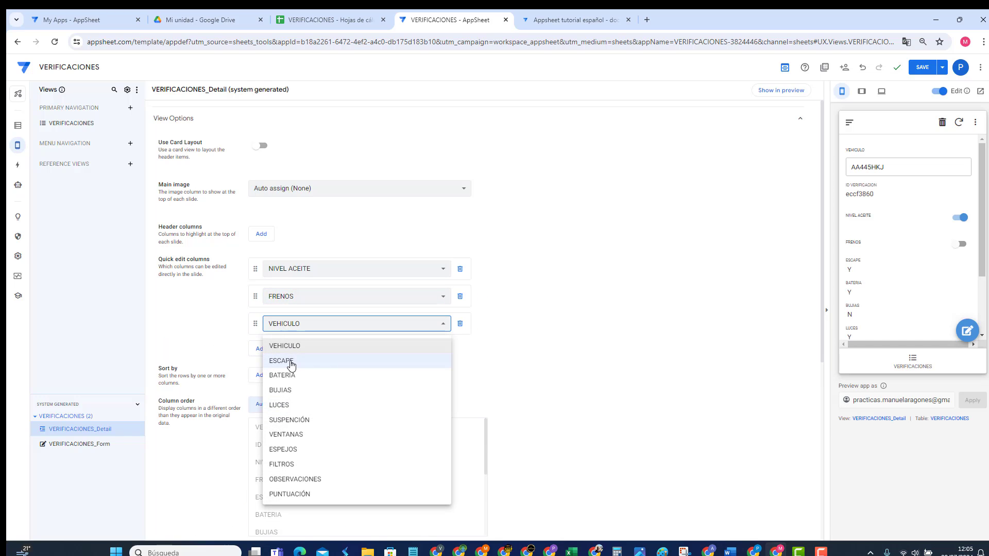
pyautogui.click(286, 363)
pyautogui.click(260, 350)
pyautogui.click(287, 351)
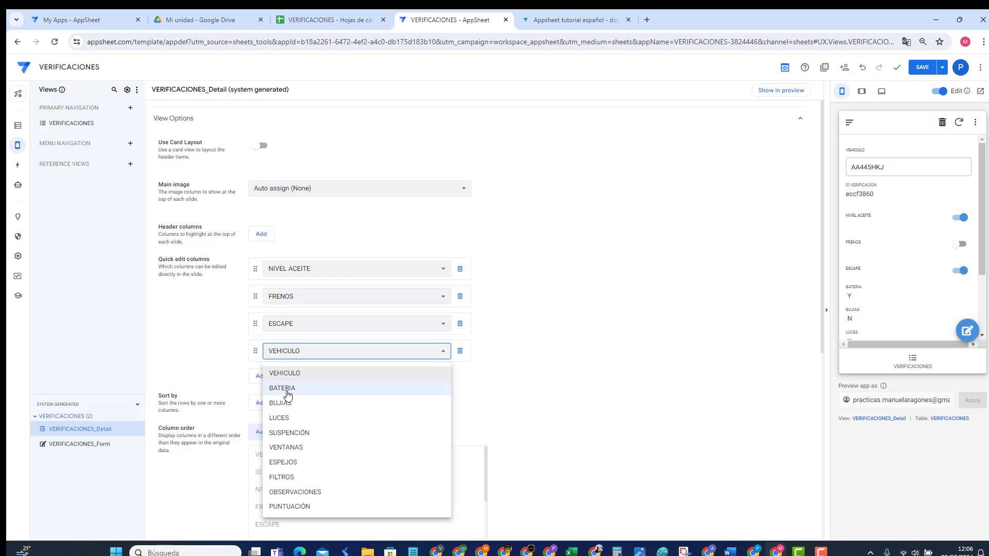
pyautogui.click(285, 393)
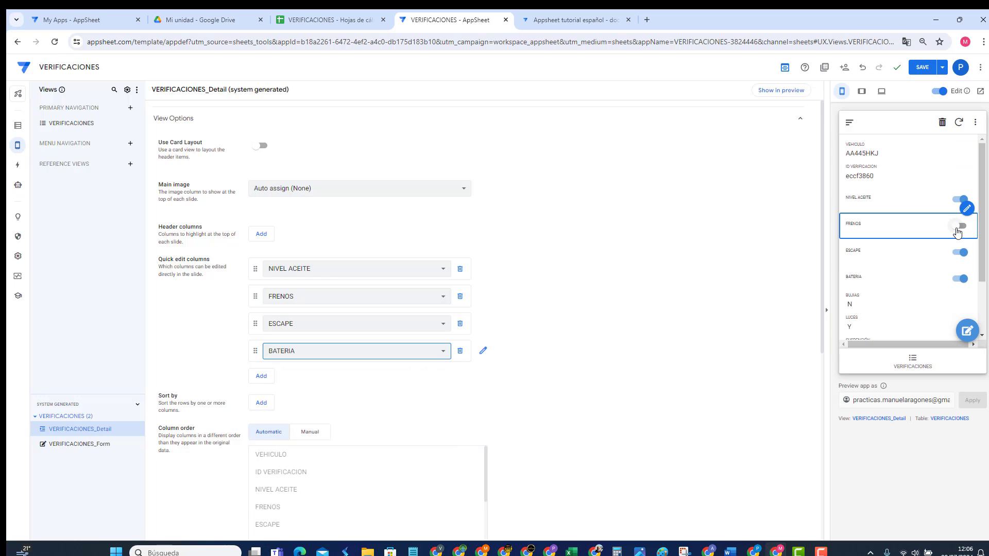
# Step: Test the quick-edit toggles in the preview, leaving ESCAPE and BATERIA on
pyautogui.click(957, 229)
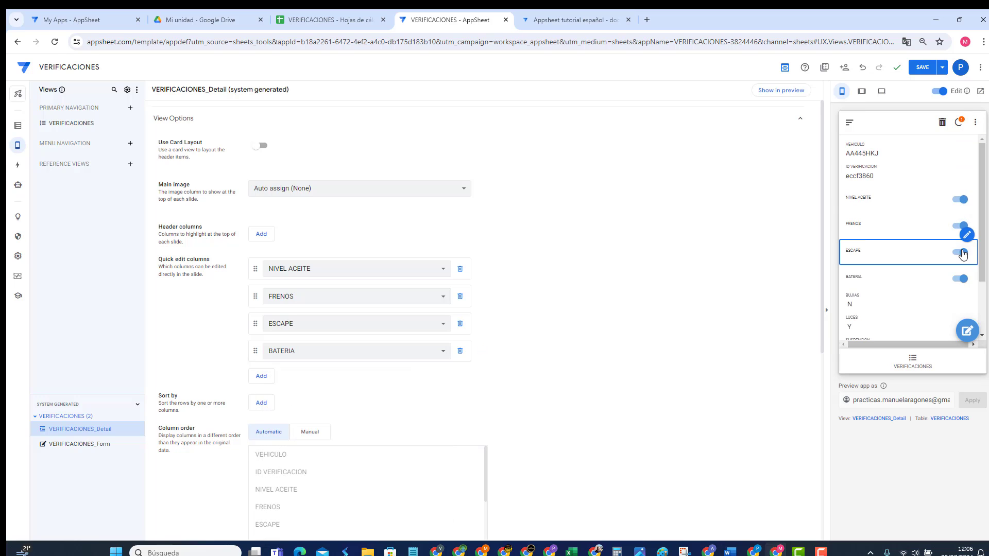
pyautogui.click(959, 253)
pyautogui.click(960, 279)
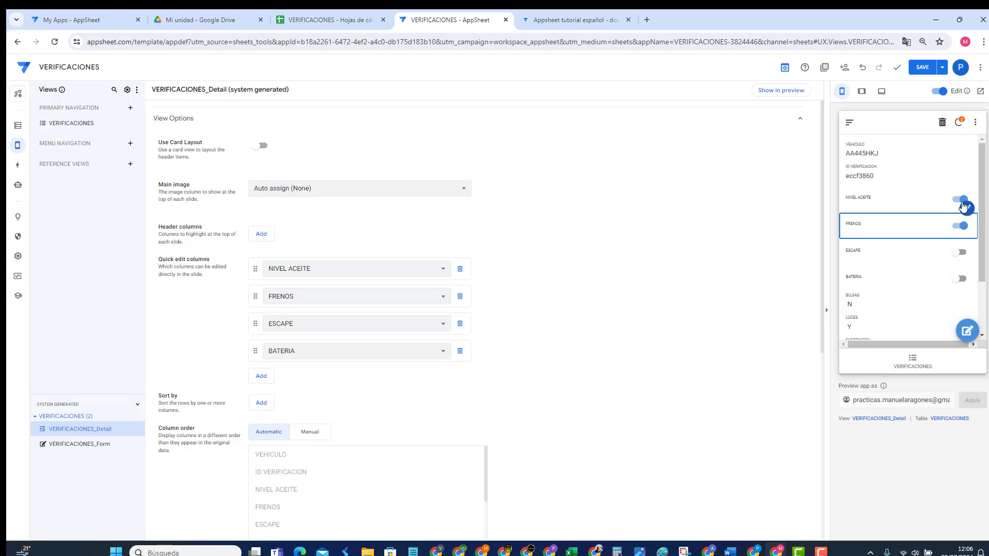
pyautogui.click(960, 200)
pyautogui.click(962, 228)
pyautogui.click(960, 254)
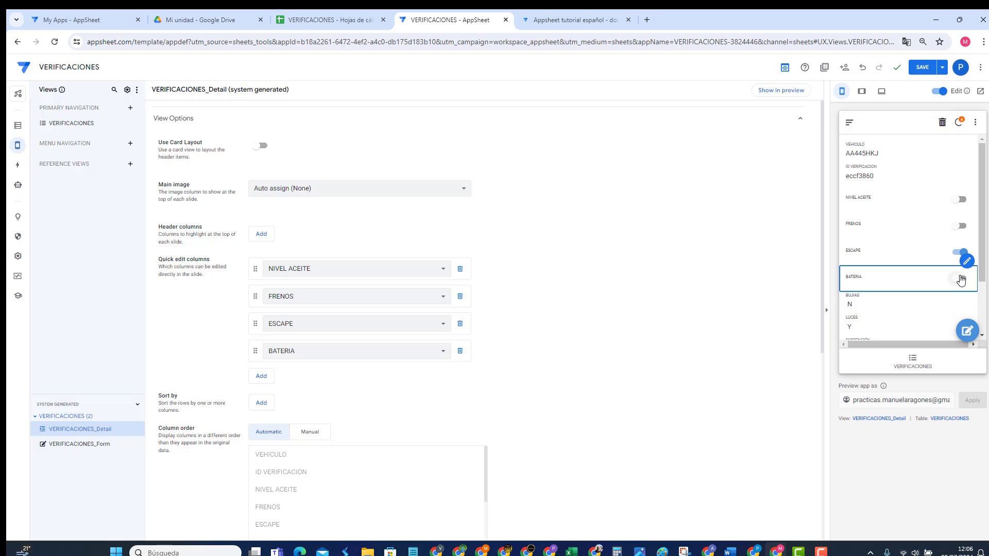
pyautogui.click(960, 279)
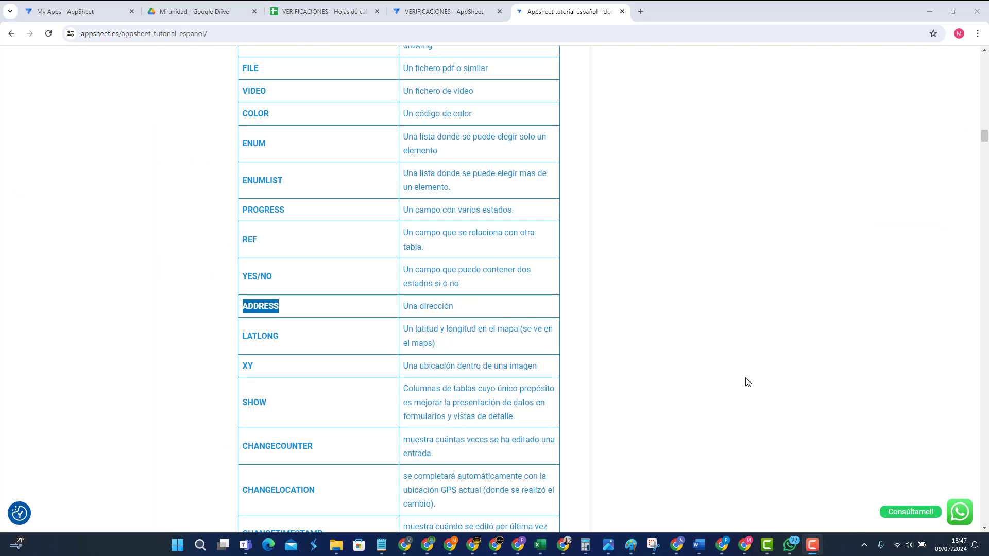
# Step: Highlight the ADDRESS, LATLONG and XY entries in the tutorial's column type table
pyautogui.click(746, 379)
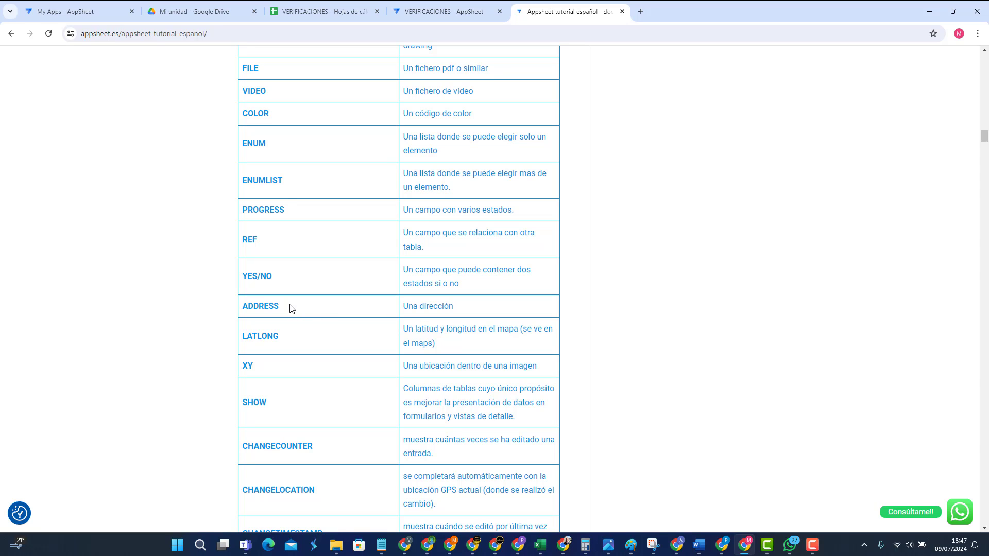
pyautogui.moveTo(242, 309); pyautogui.dragTo(279, 308)
pyautogui.moveTo(242, 335); pyautogui.dragTo(284, 340)
pyautogui.moveTo(242, 365); pyautogui.dragTo(258, 371)
pyautogui.click(283, 341)
pyautogui.moveTo(278, 340); pyautogui.dragTo(245, 335)
pyautogui.click(254, 369)
pyautogui.moveTo(254, 370); pyautogui.dragTo(243, 366)
# Step: Change OBSERVACIONES to an Address column, open the record's edit form and save the app
pyautogui.click(451, 10)
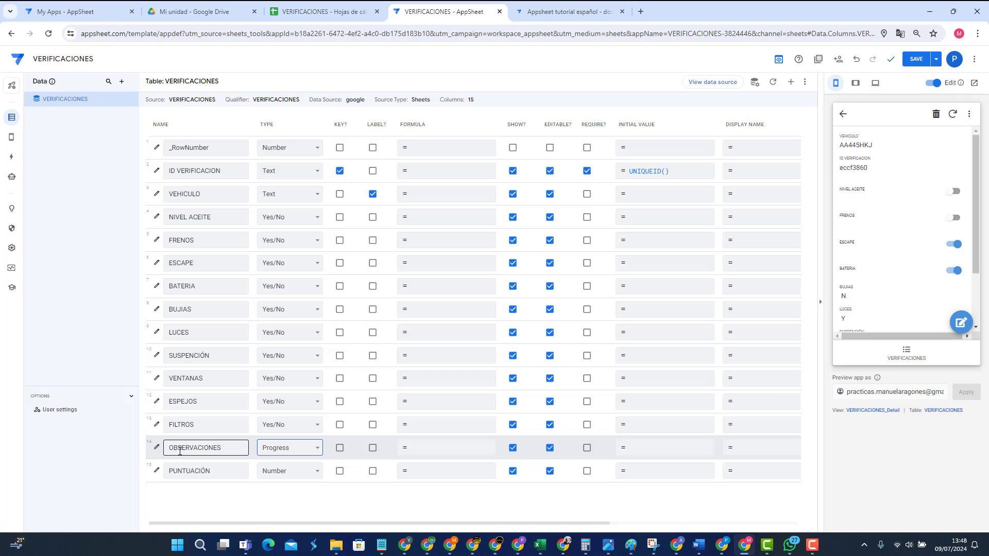
pyautogui.click(293, 452)
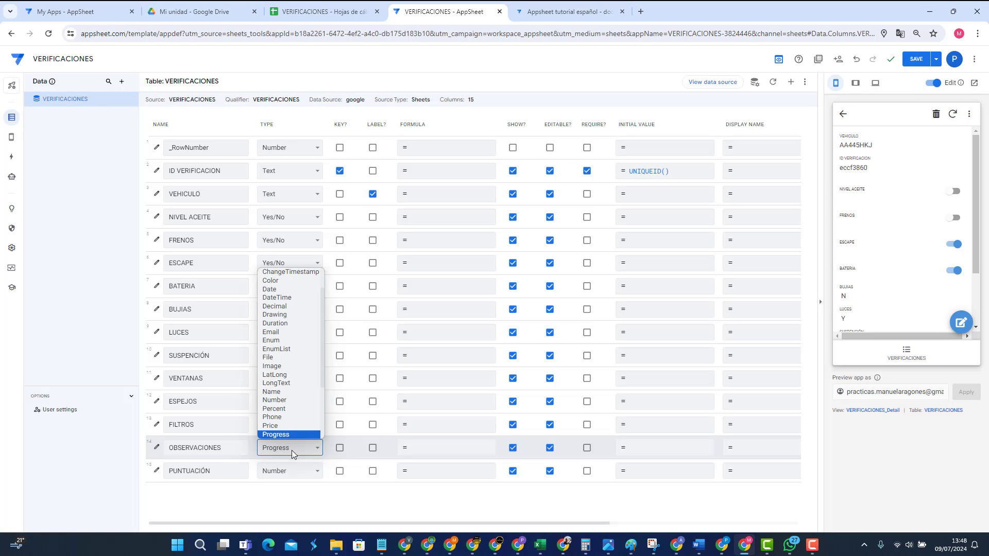
pyautogui.scroll(2, 295, 397)
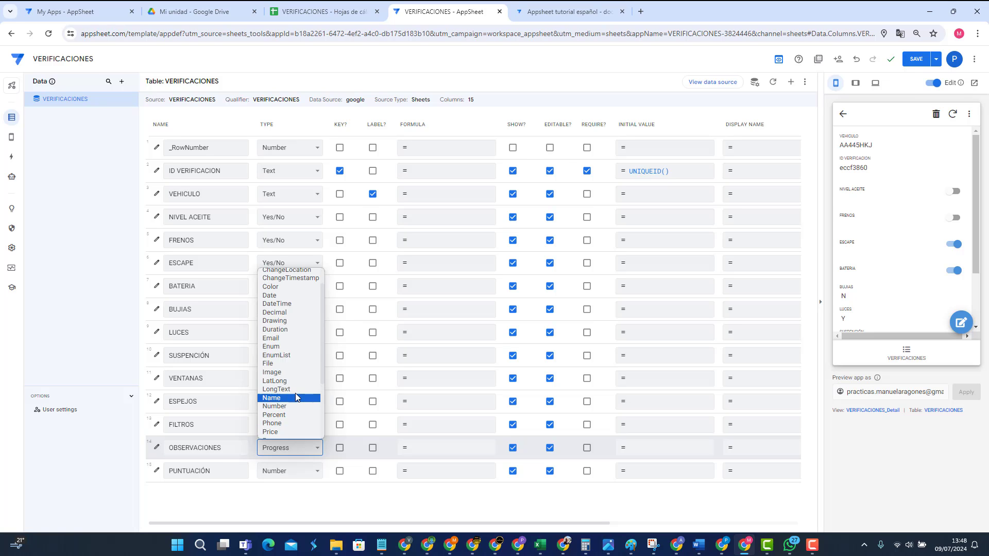
pyautogui.click(285, 272)
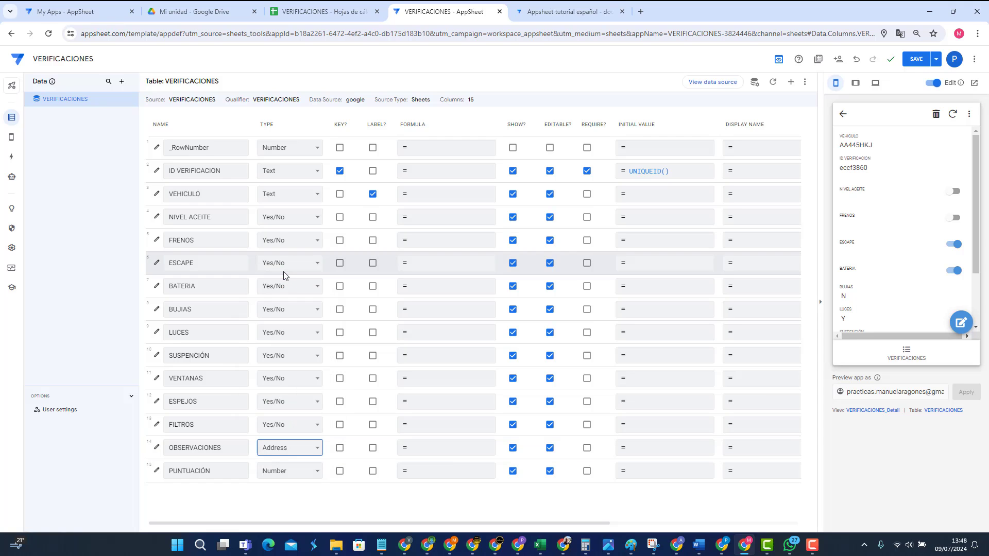
pyautogui.click(962, 325)
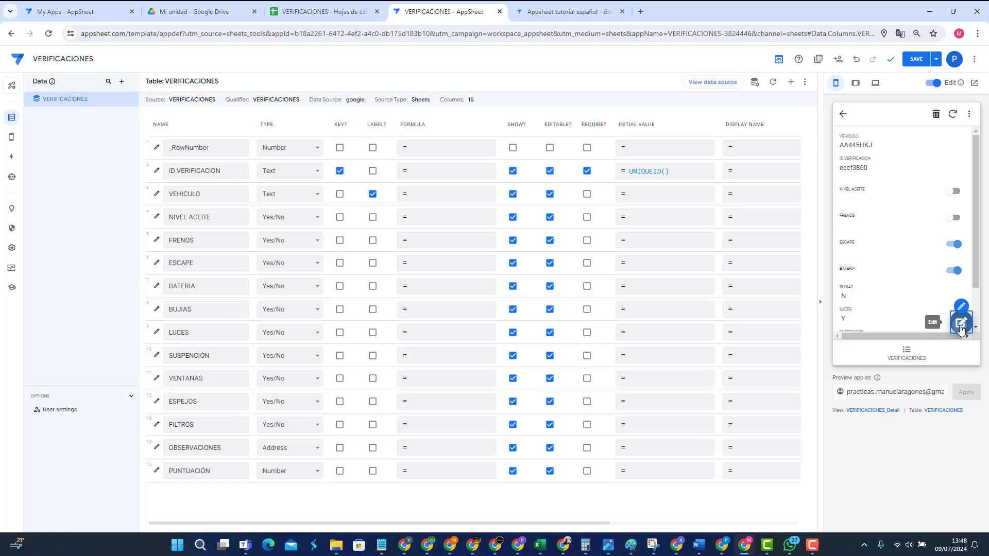
pyautogui.scroll(-8, 945, 294)
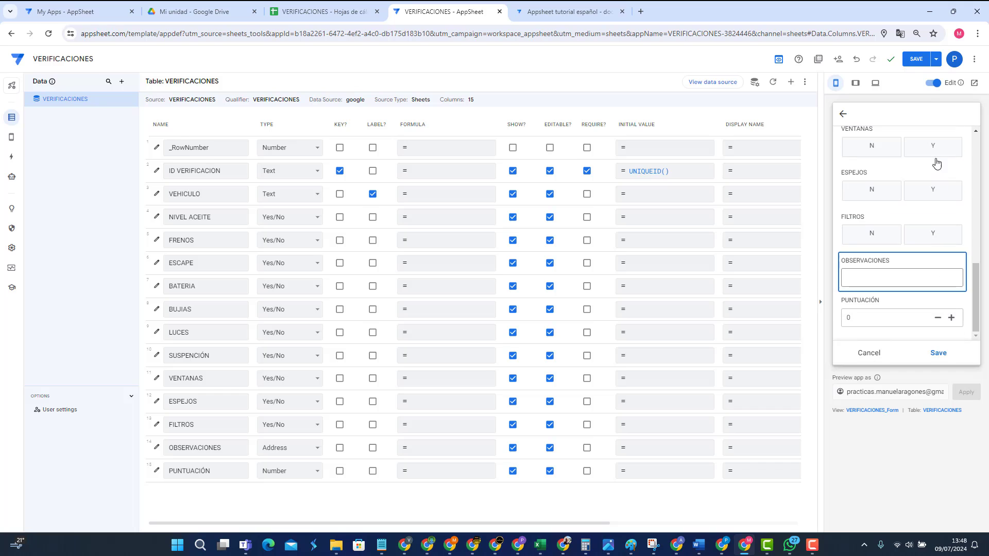
pyautogui.click(917, 60)
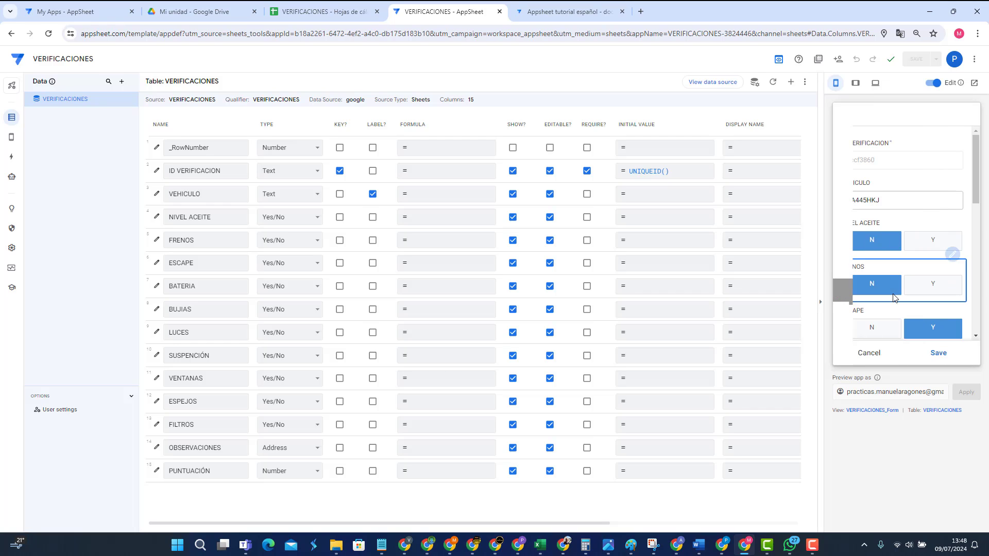
# Step: Type a street address into OBSERVACIONES and accept the autocompleted suggestion
pyautogui.scroll(-5, 894, 299)
pyautogui.scroll(-2, 895, 303)
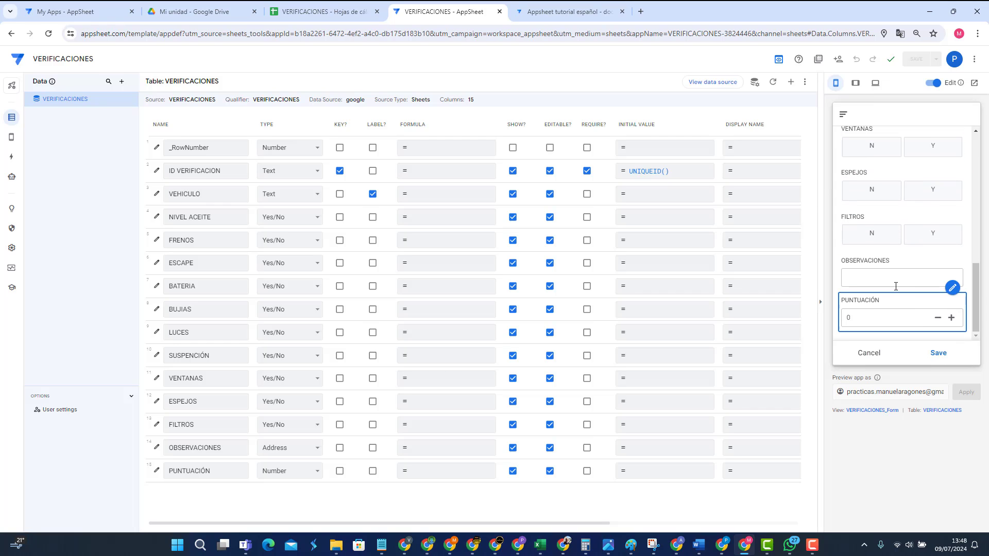
pyautogui.click(893, 278)
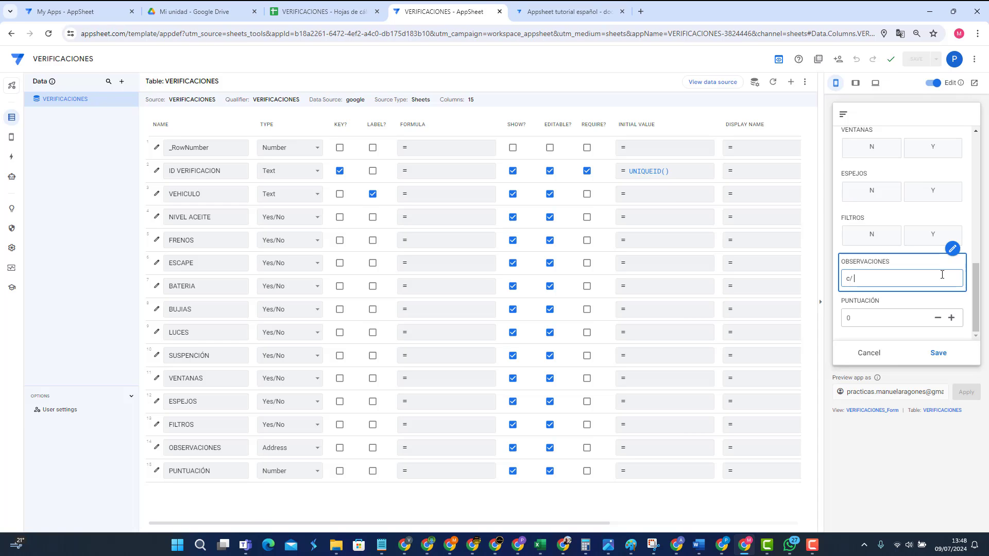
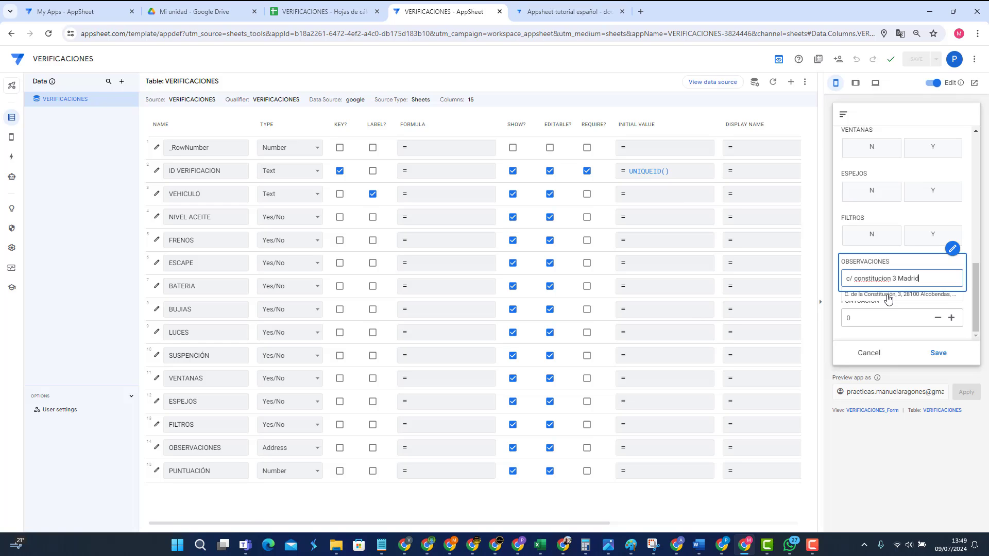
pyautogui.click(887, 297)
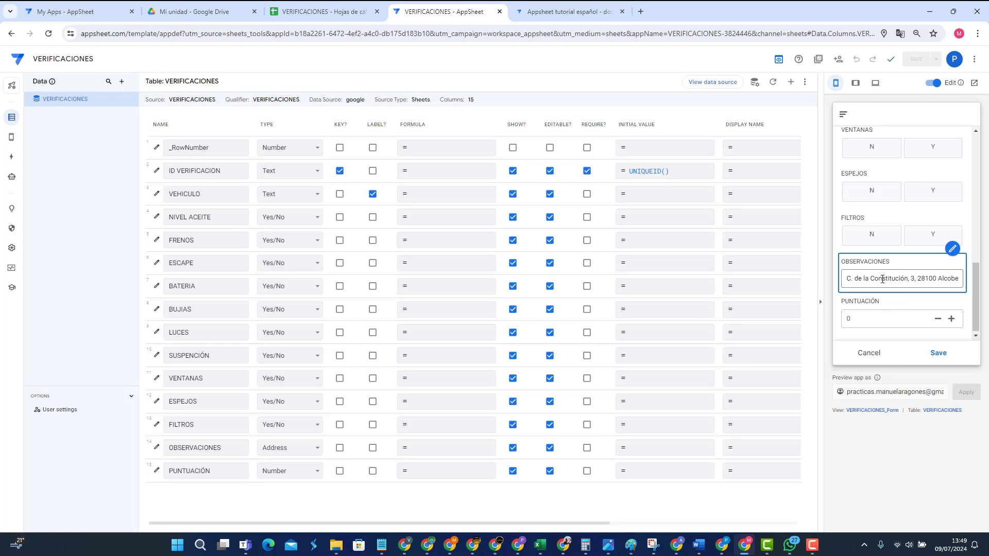
pyautogui.click(937, 353)
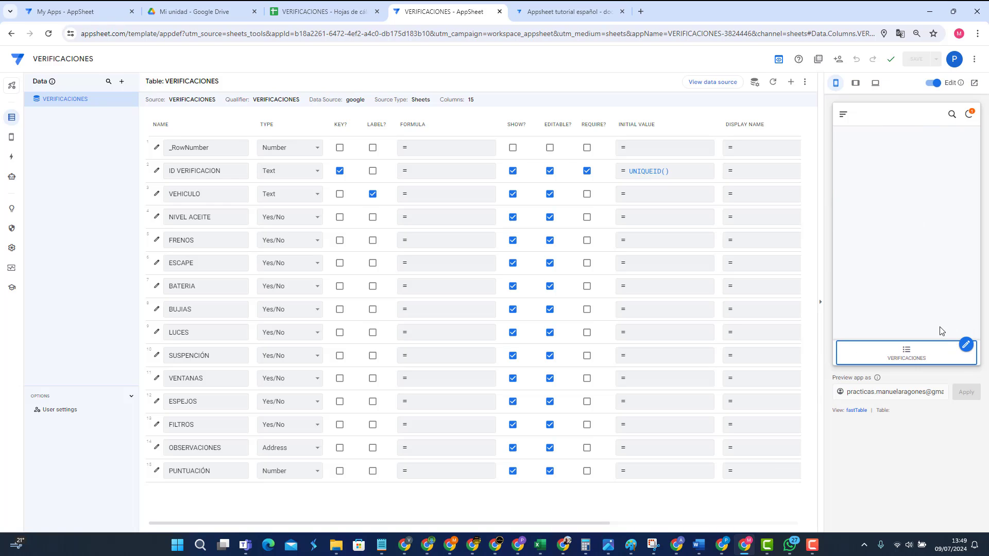
pyautogui.click(904, 351)
pyautogui.click(893, 149)
pyautogui.scroll(-2, 915, 246)
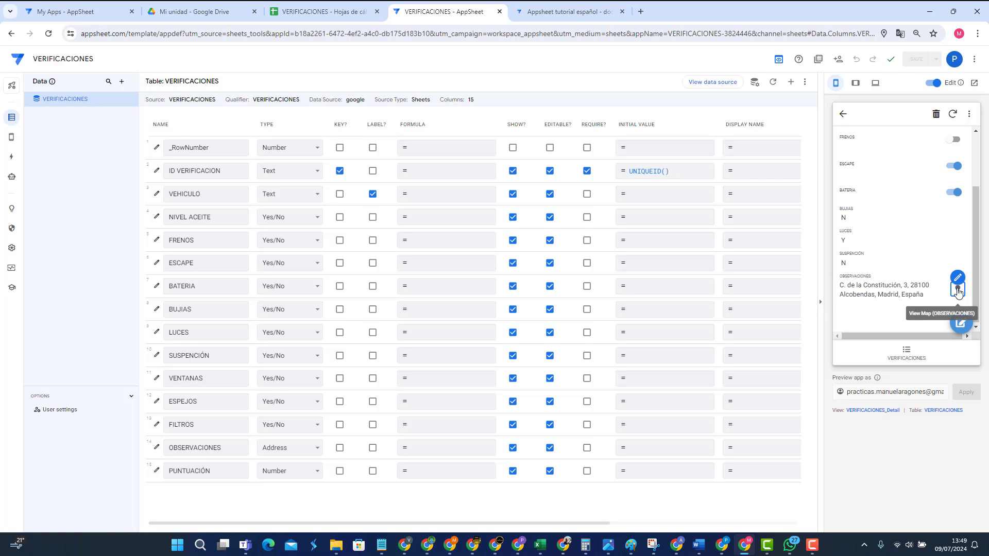
pyautogui.click(957, 292)
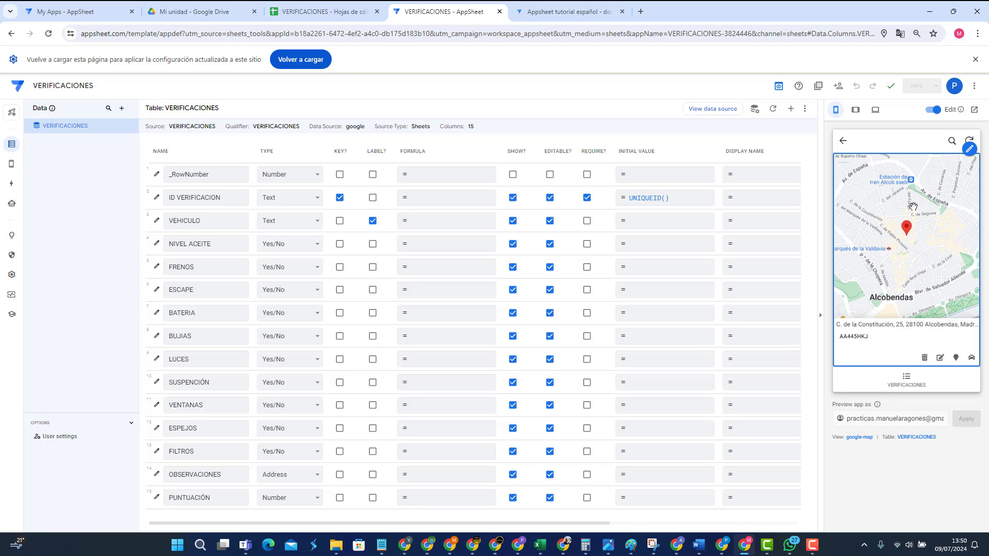
pyautogui.click(844, 143)
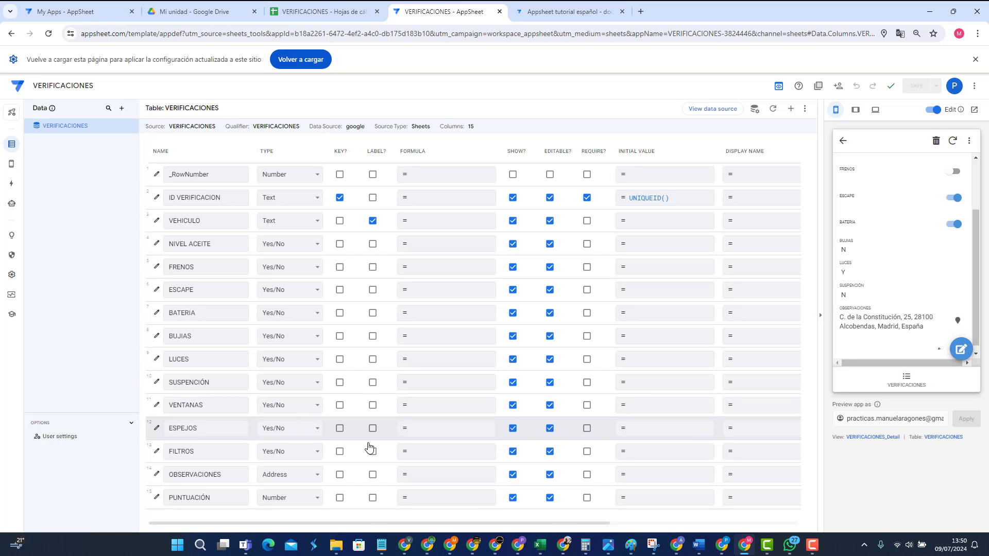
# Step: Change the OBSERVACIONES type to LatLong
pyautogui.click(315, 474)
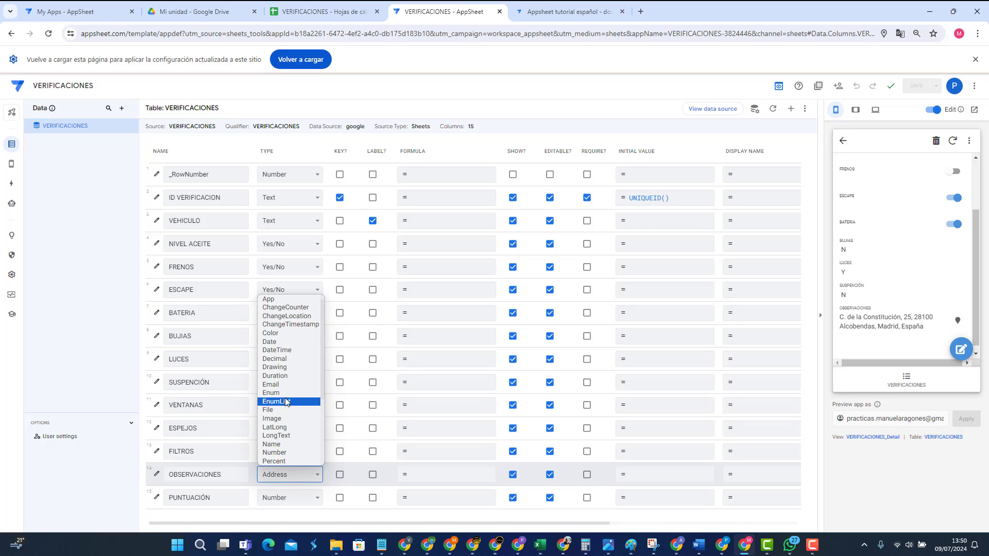
pyautogui.scroll(-2, 290, 394)
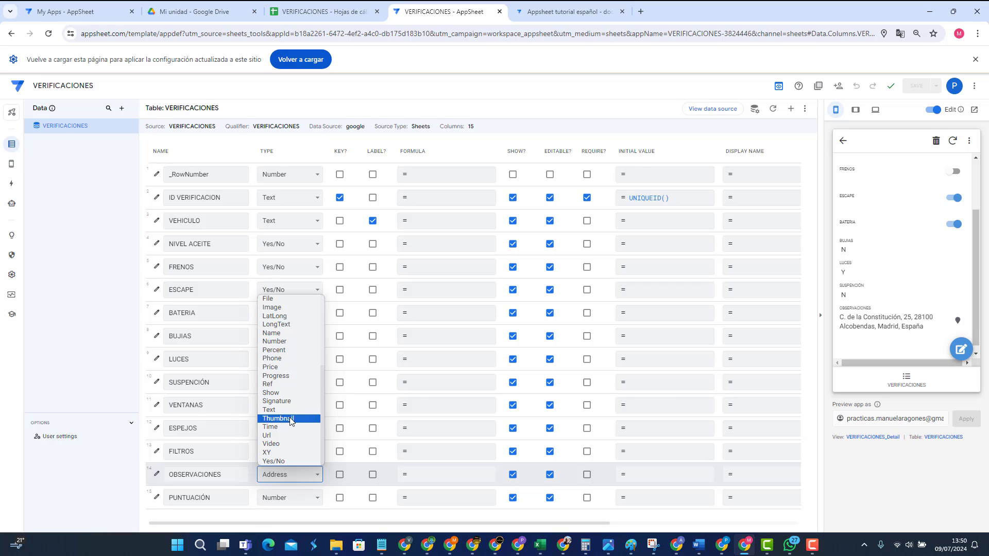
pyautogui.click(286, 318)
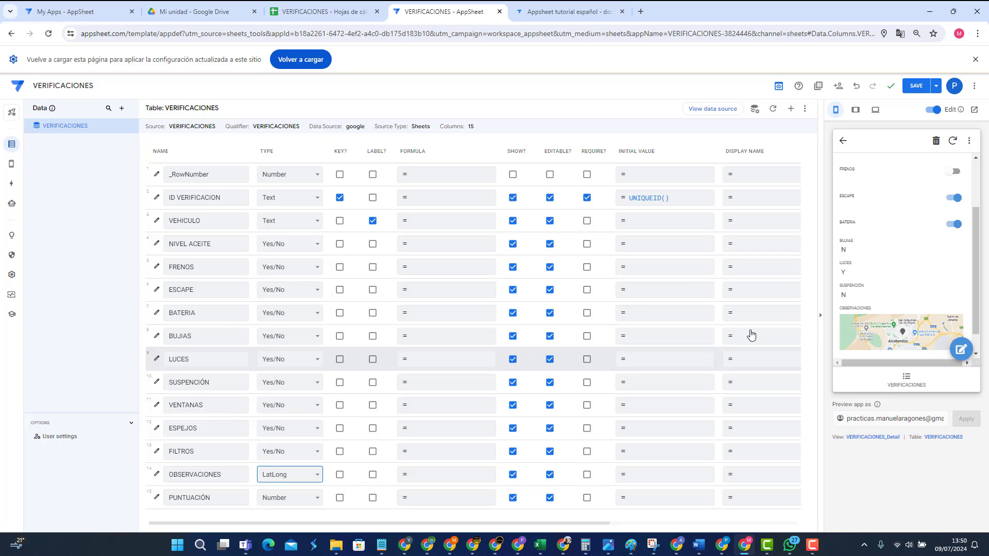
pyautogui.scroll(-1, 942, 325)
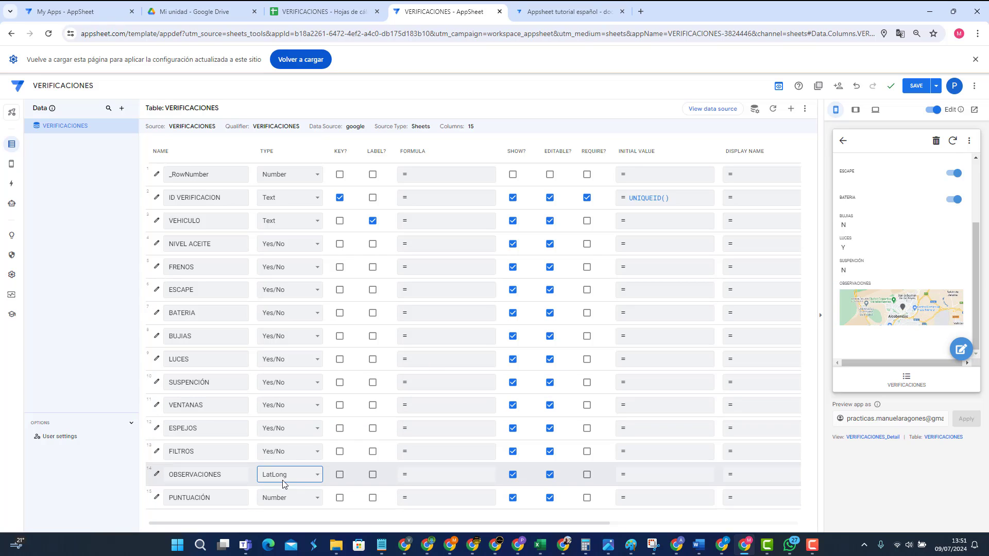
# Step: Check the record's edit form and full map in the preview, then save the change
pyautogui.click(961, 349)
pyautogui.scroll(-8, 926, 309)
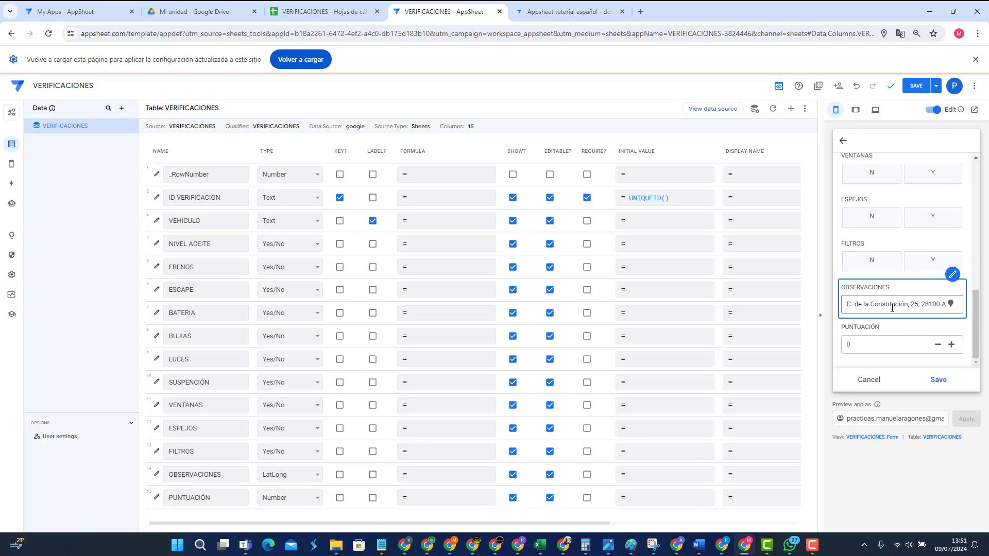
pyautogui.click(869, 381)
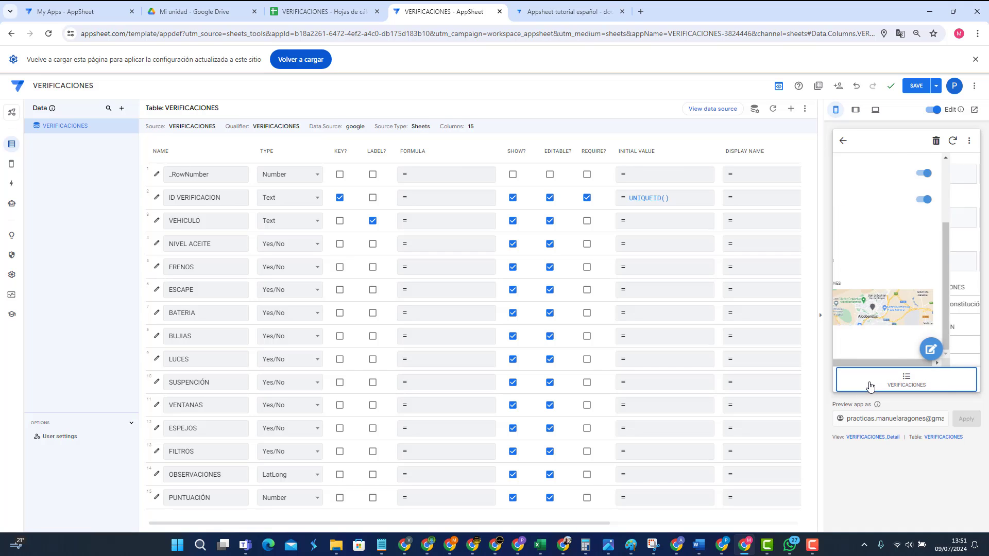
pyautogui.click(906, 311)
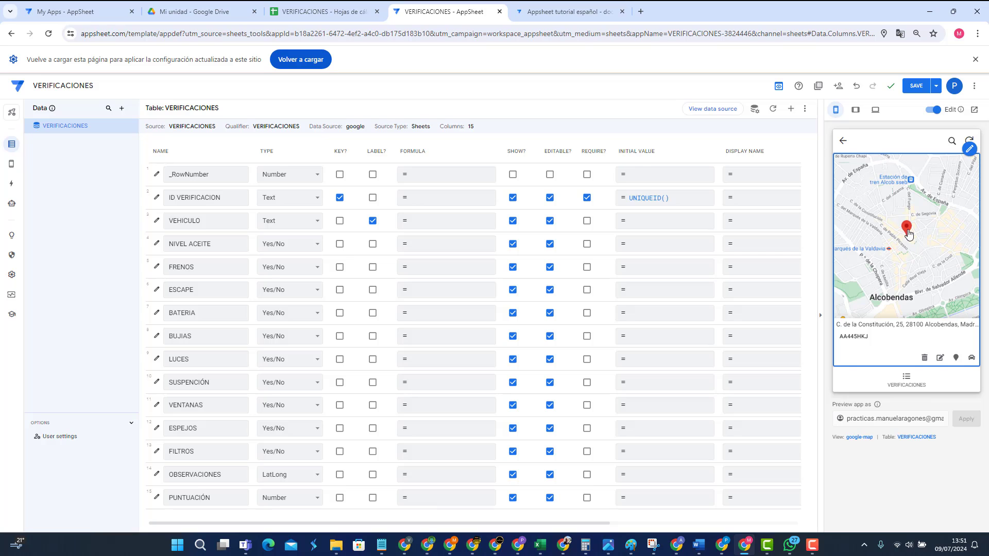
pyautogui.click(843, 140)
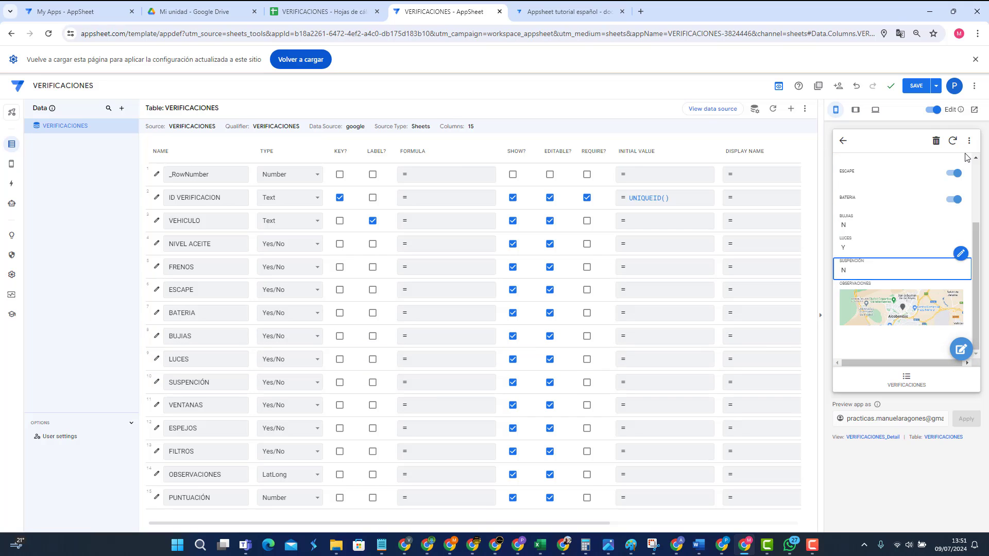
pyautogui.click(915, 88)
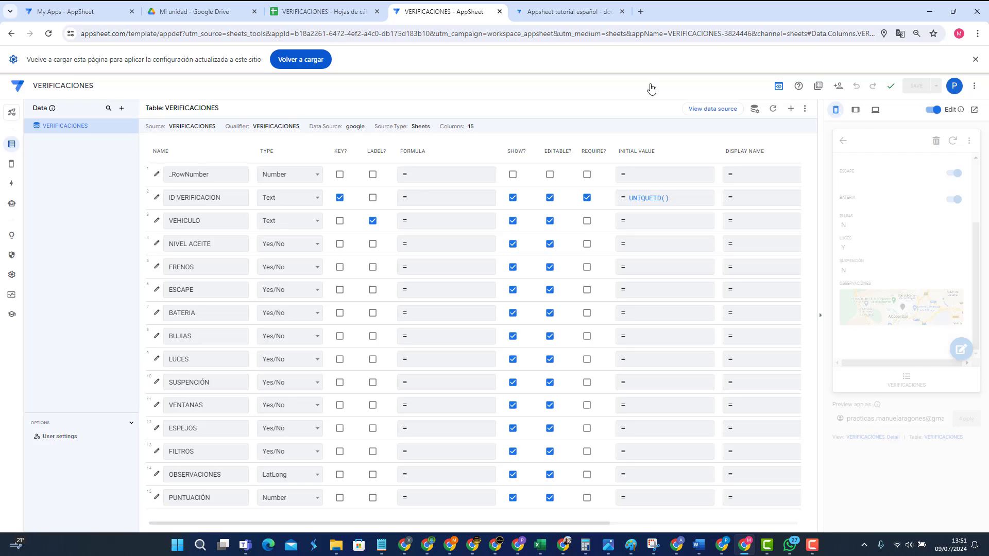
pyautogui.click(335, 12)
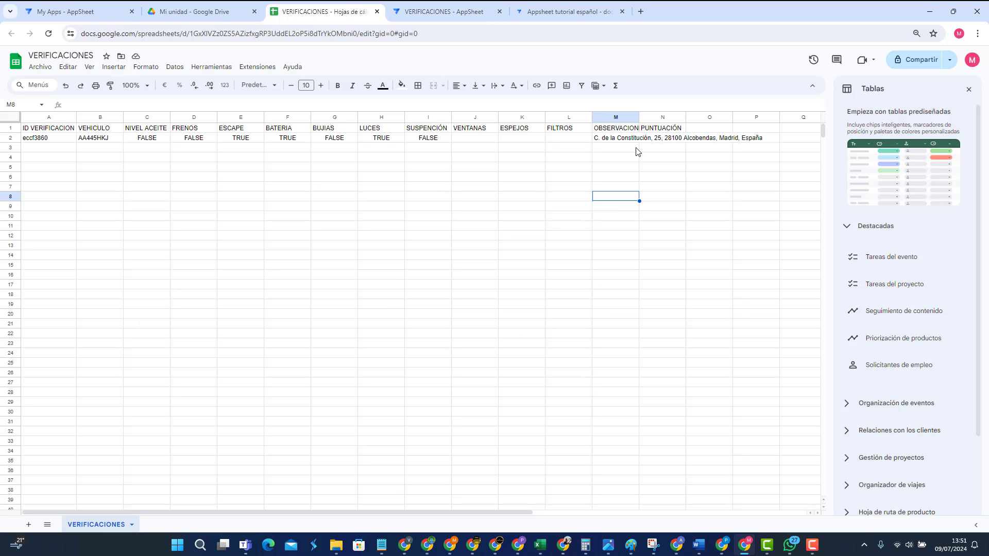
pyautogui.click(609, 139)
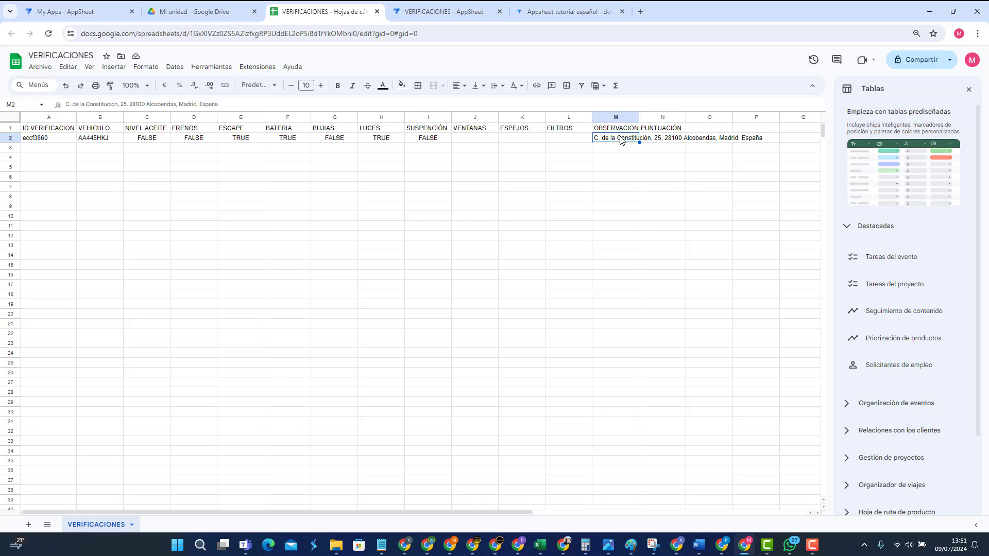
pyautogui.click(463, 11)
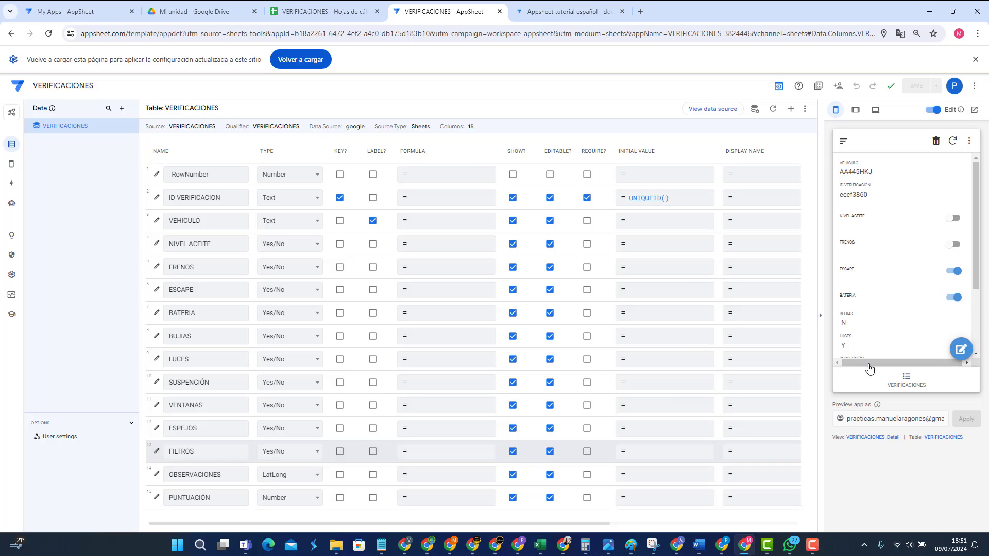
pyautogui.scroll(-1, 956, 285)
pyautogui.scroll(-1, 956, 285)
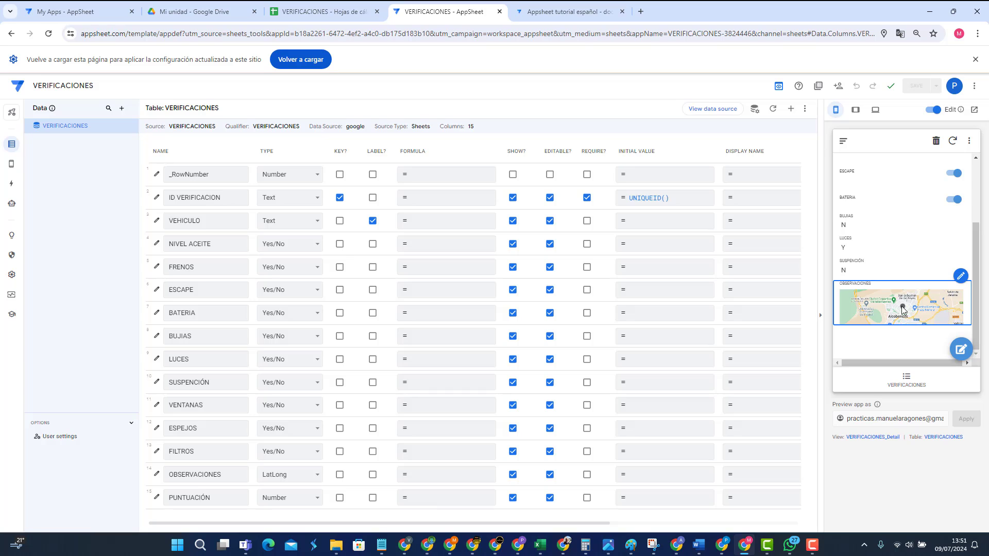
pyautogui.click(960, 350)
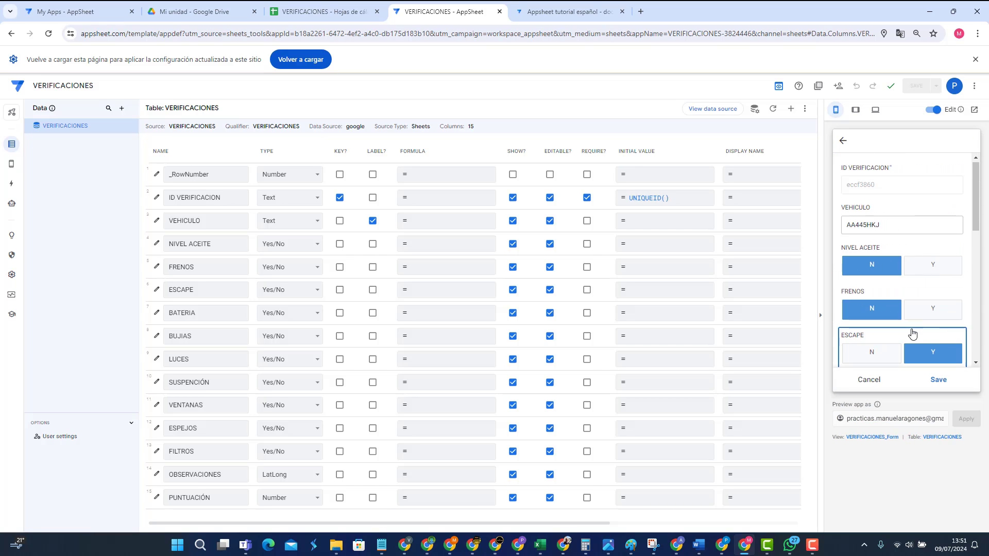
pyautogui.scroll(-5, 911, 332)
pyautogui.scroll(-1, 912, 332)
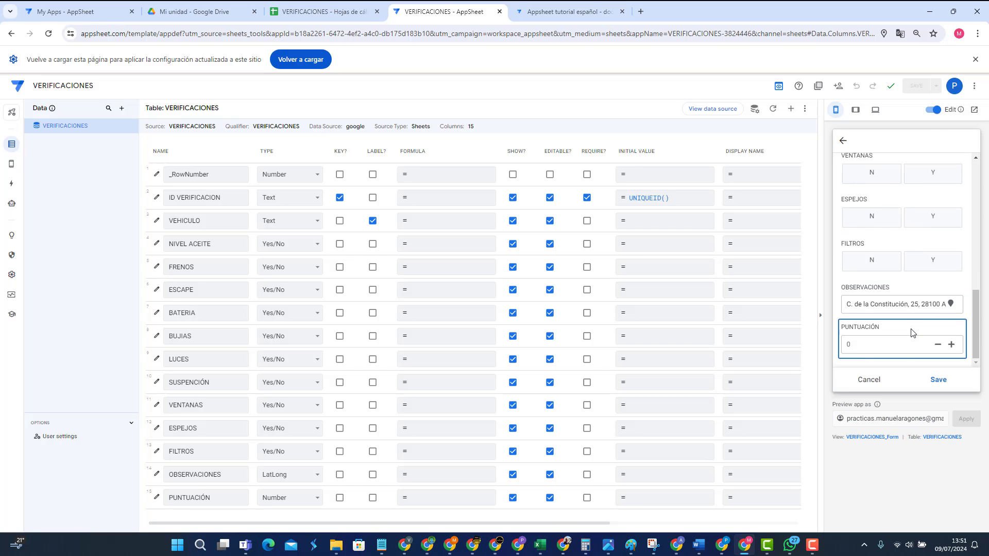
pyautogui.click(950, 305)
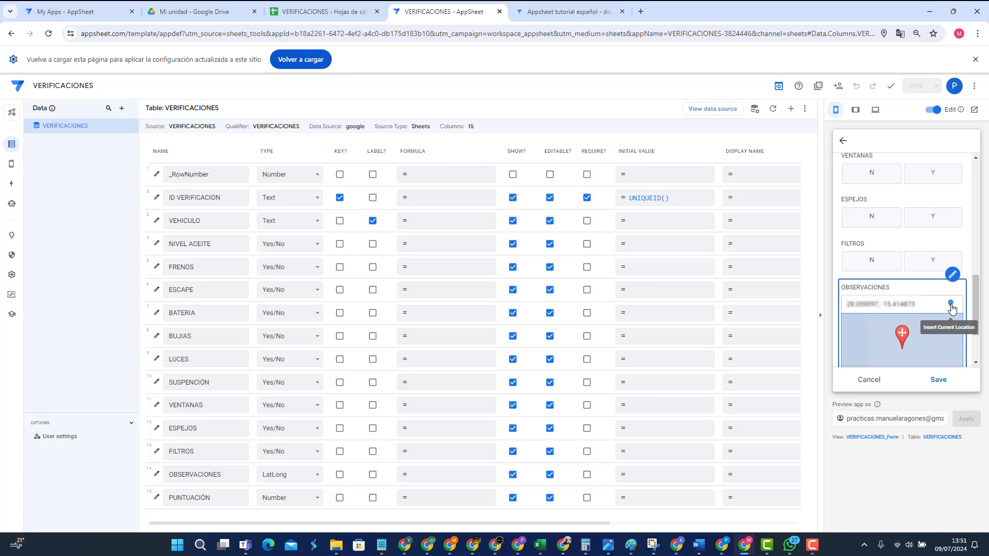
pyautogui.scroll(-2, 927, 305)
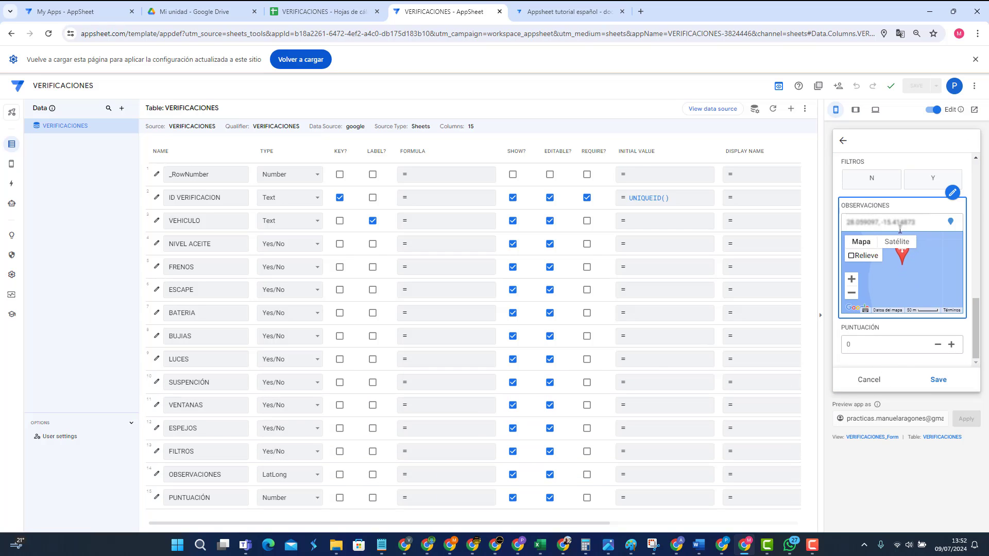
pyautogui.click(869, 381)
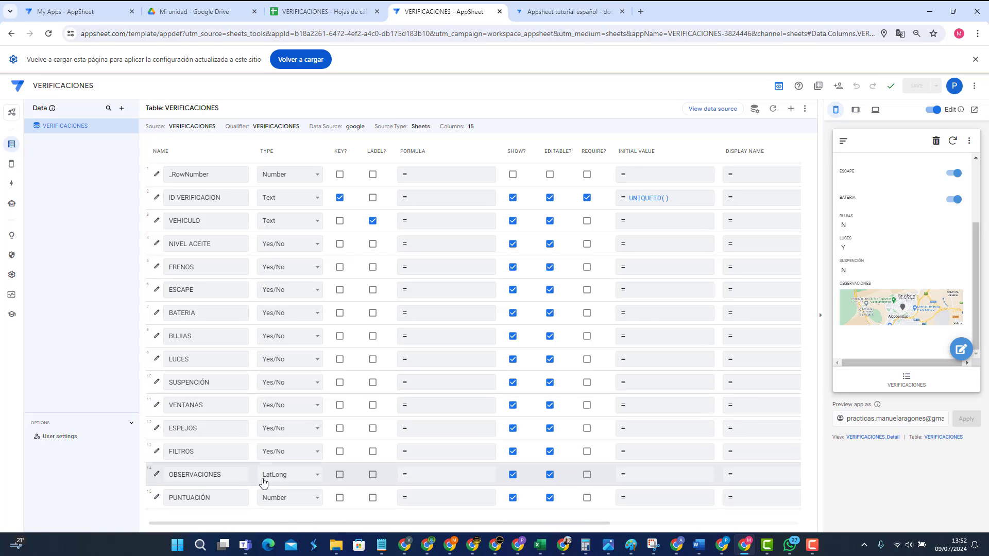
pyautogui.click(962, 350)
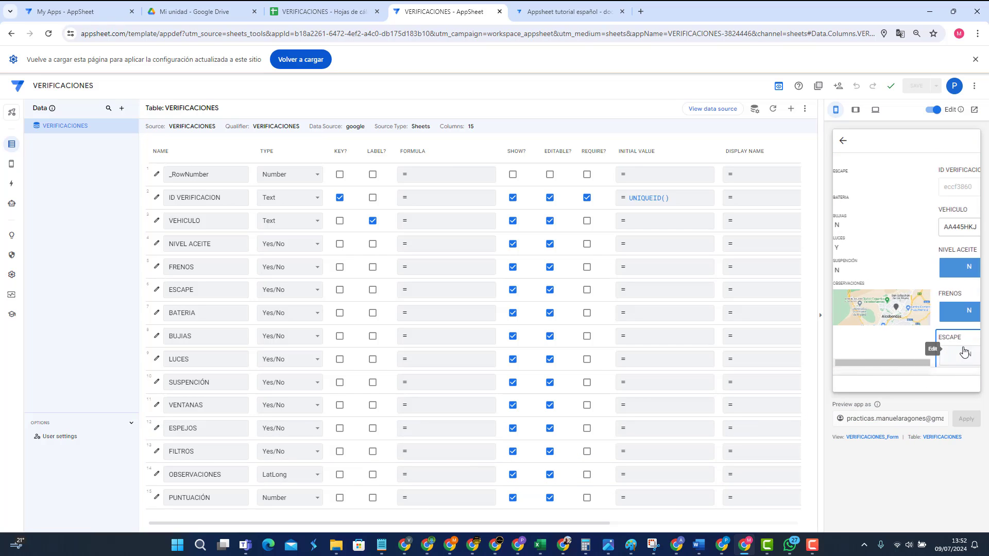
pyautogui.scroll(-10, 948, 345)
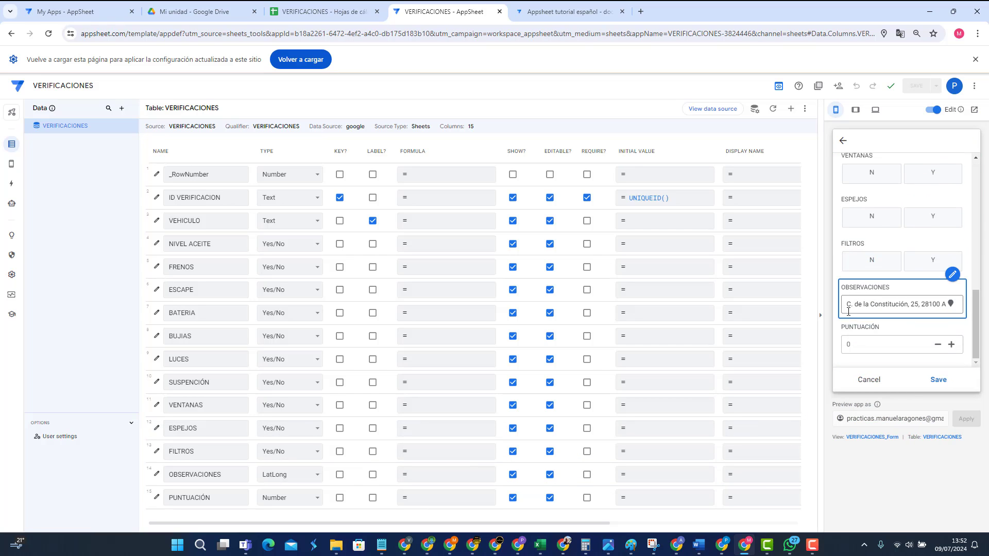
pyautogui.tripleClick(848, 304)
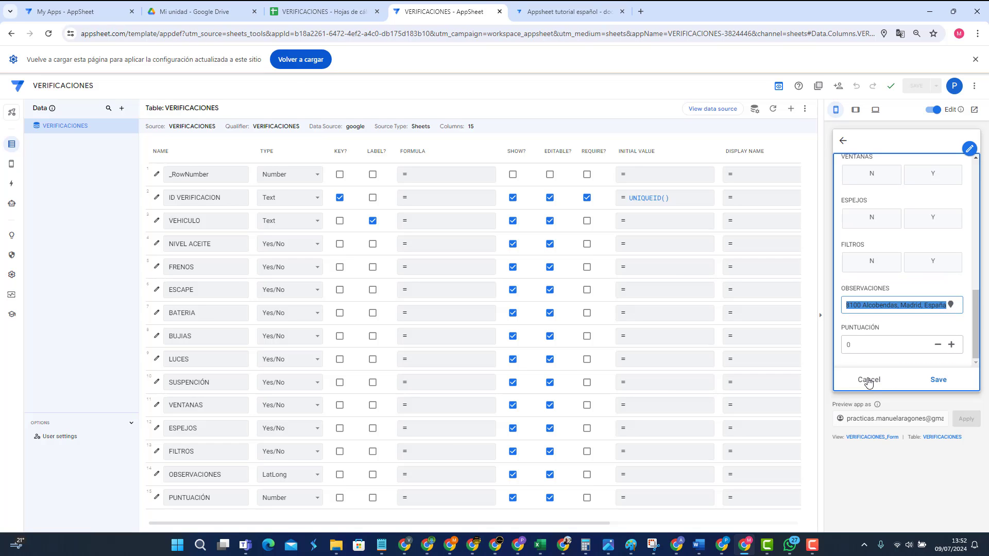
pyautogui.press('BackSpace')
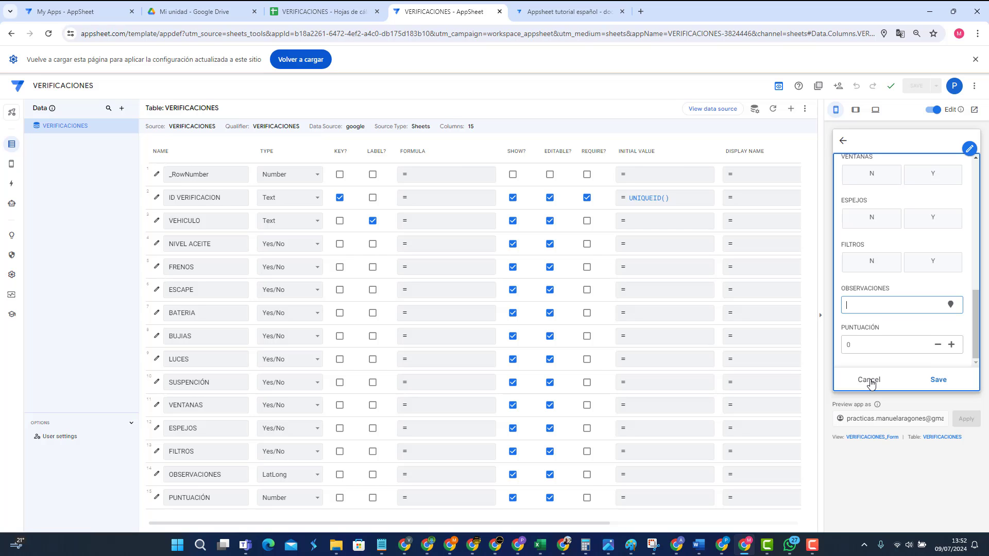
pyautogui.click(869, 381)
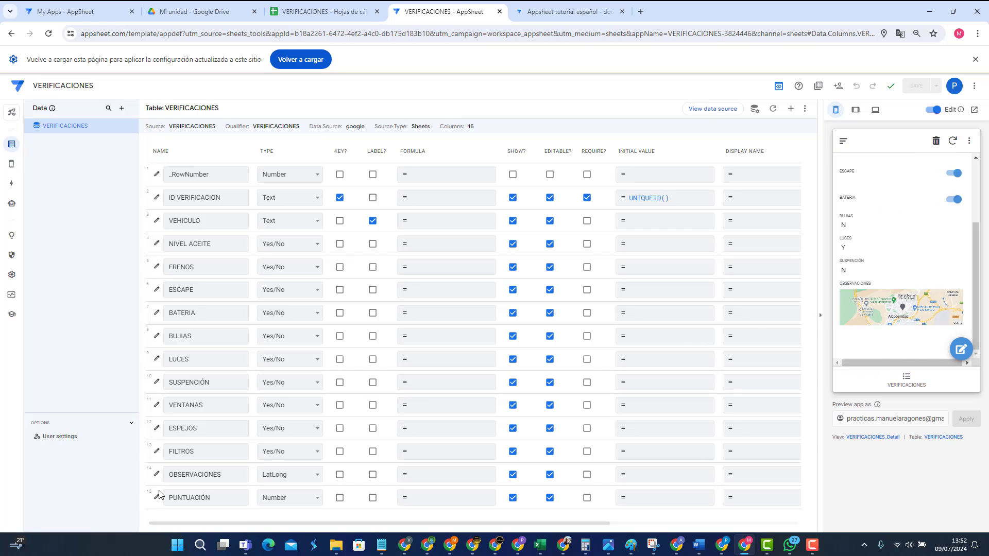
# Step: Change the OBSERVACIONES column type to XY and confirm it in the column editor
pyautogui.click(289, 476)
pyautogui.scroll(-5, 287, 461)
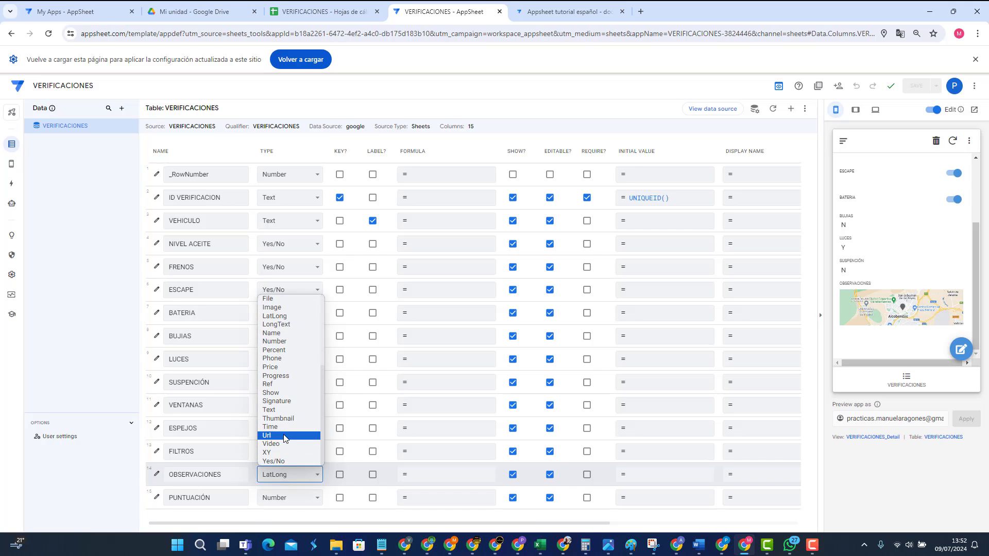
pyautogui.click(277, 452)
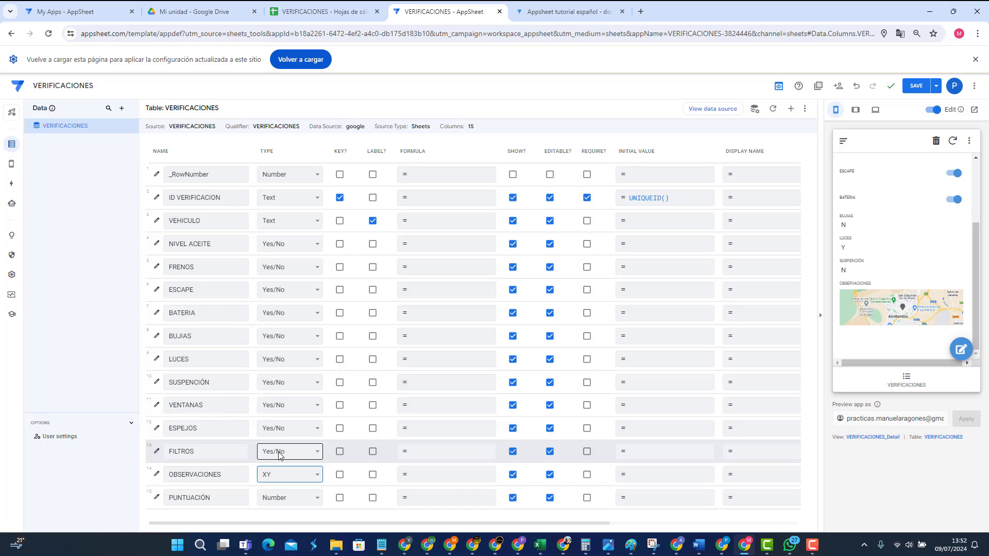
pyautogui.click(157, 476)
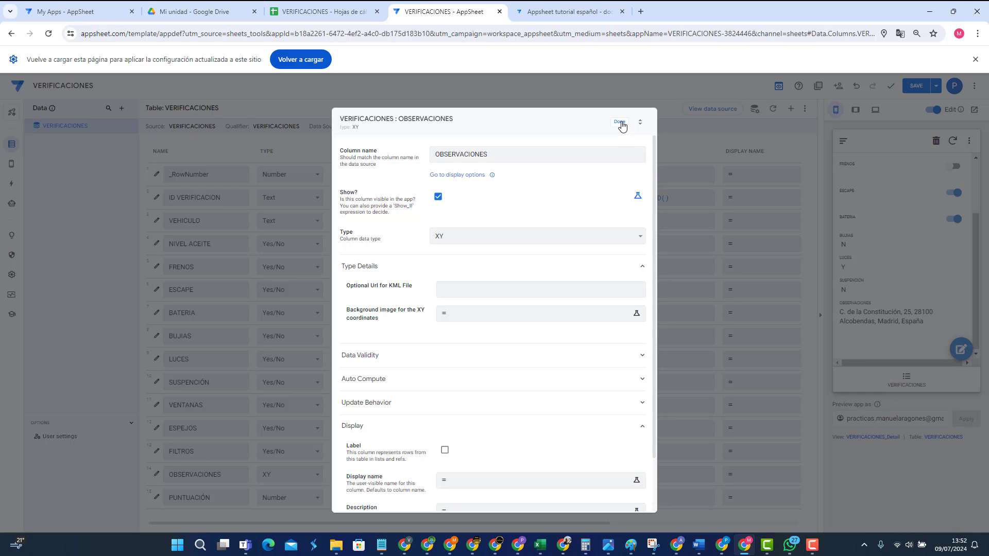
pyautogui.click(619, 122)
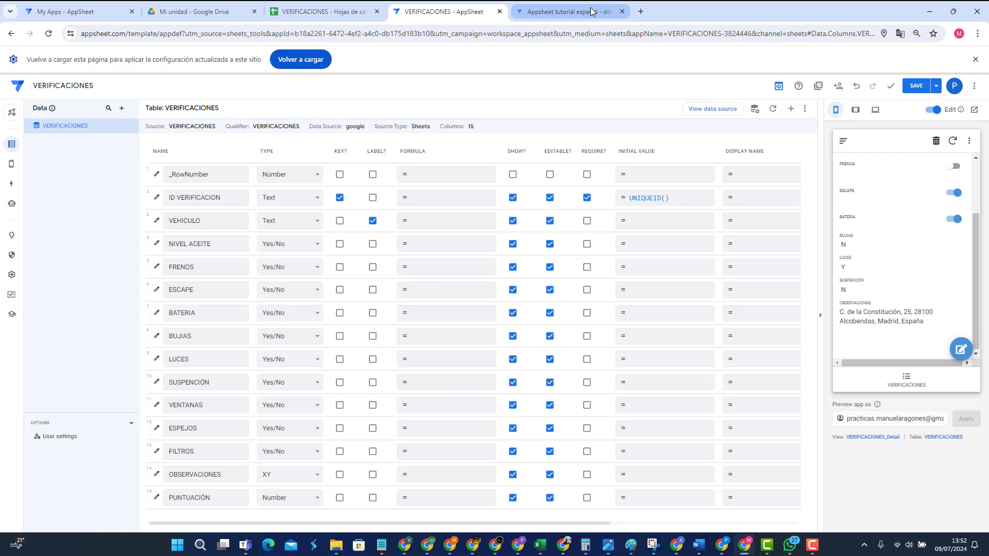
pyautogui.click(546, 11)
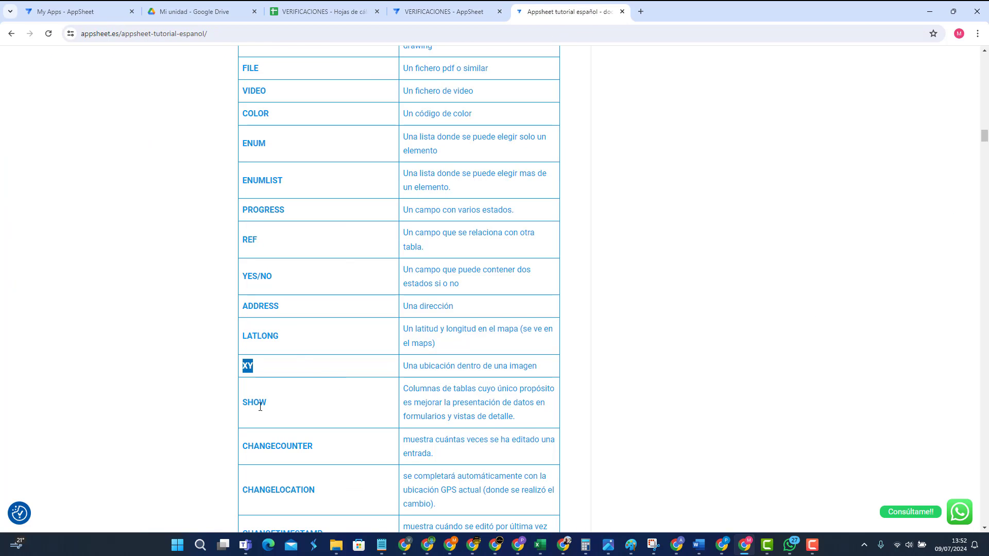
pyautogui.click(260, 407)
pyautogui.doubleClick(256, 403)
pyautogui.click(447, 14)
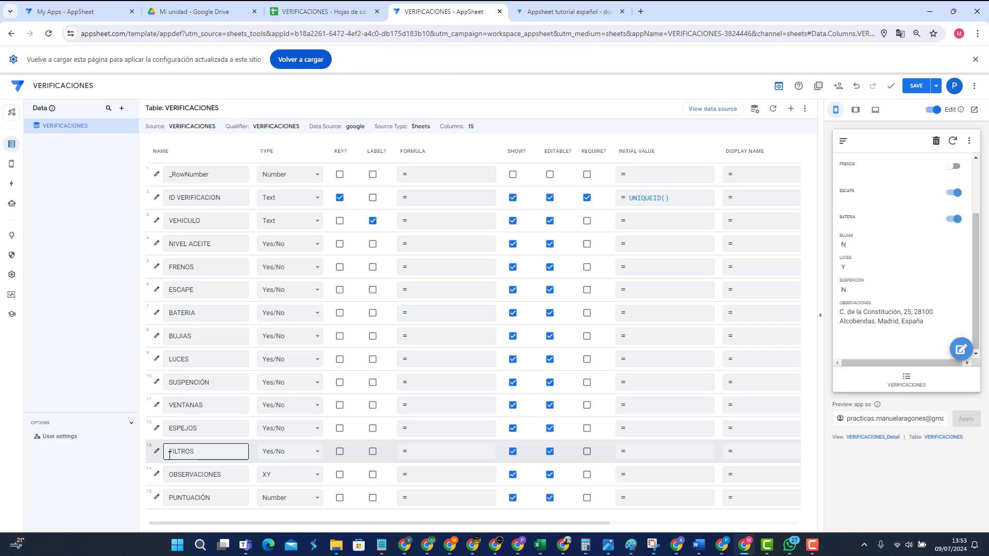
# Step: Change the OBSERVACIONES column type to Show
pyautogui.click(277, 474)
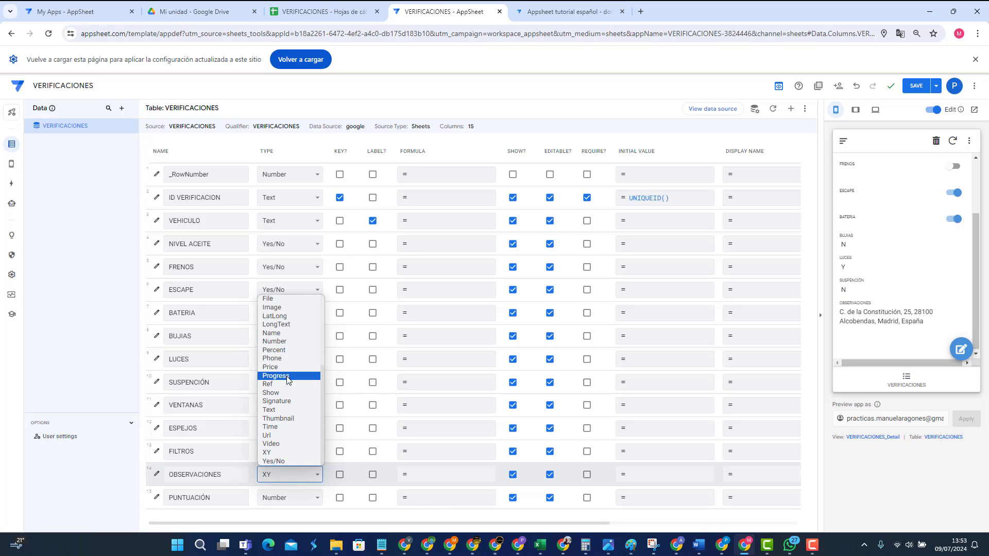
pyautogui.scroll(3, 287, 378)
pyautogui.scroll(-3, 287, 381)
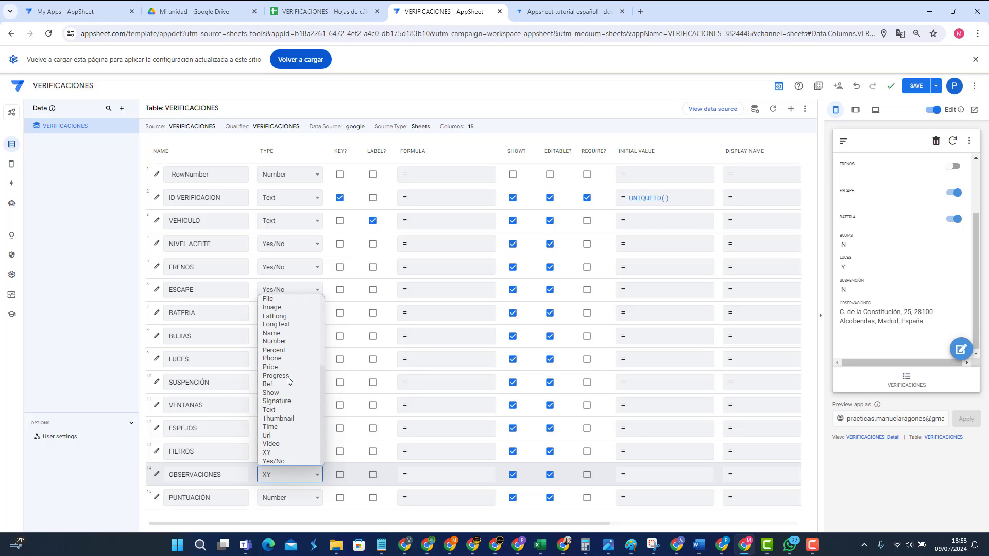
pyautogui.click(287, 393)
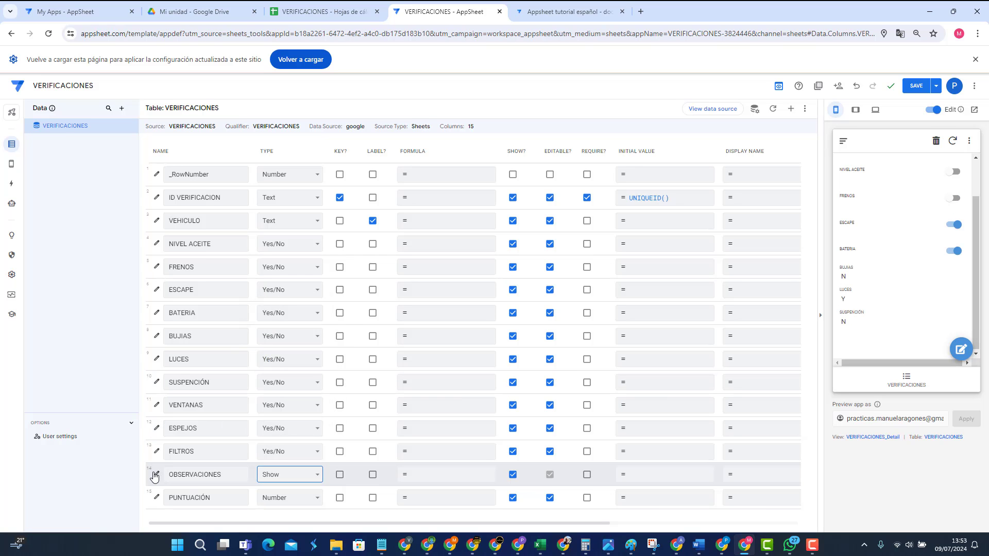
# Step: Make OBSERVACIONES a Section_Header with content titulo and save the app
pyautogui.click(156, 476)
pyautogui.click(458, 289)
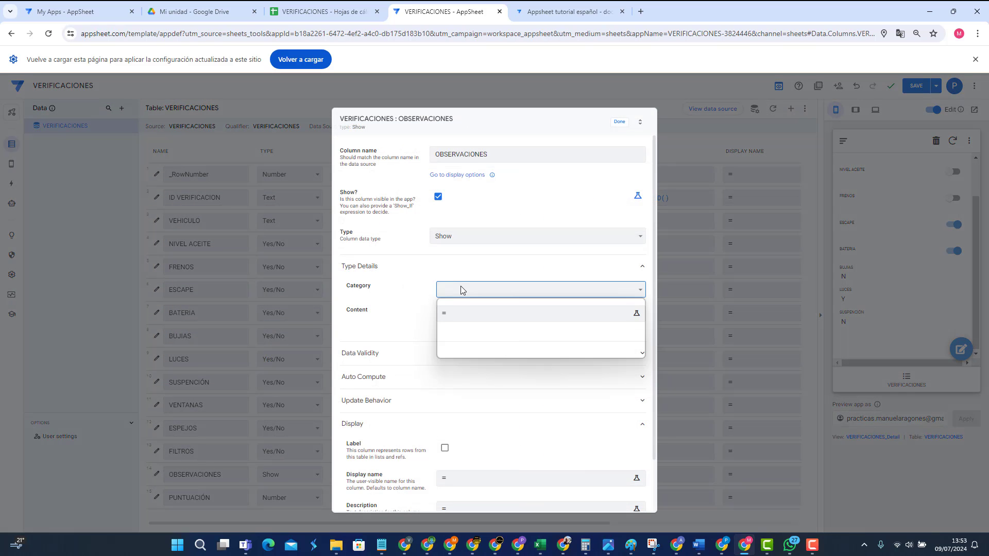
pyautogui.click(462, 319)
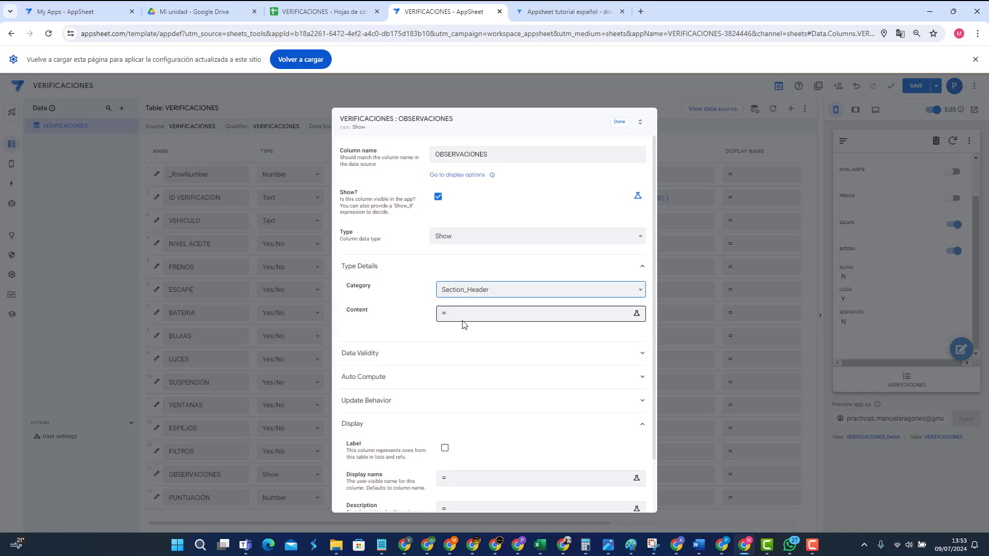
pyautogui.click(472, 312)
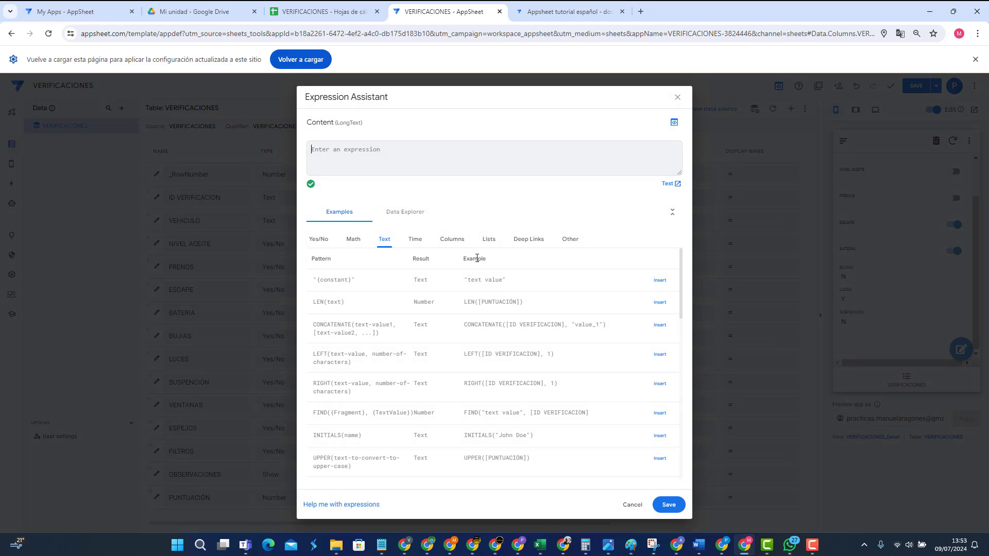
pyautogui.write('titulo')
pyautogui.click(669, 505)
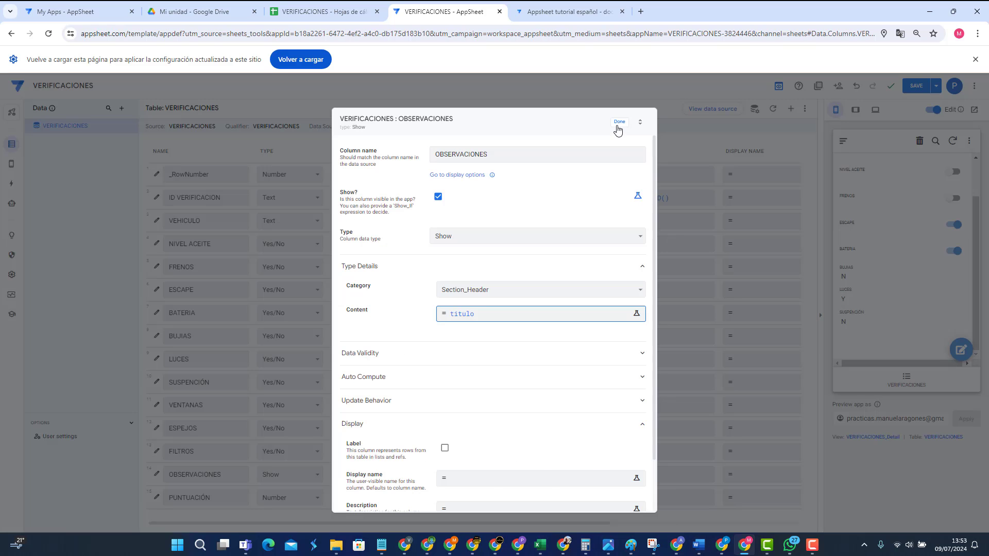
pyautogui.click(618, 124)
pyautogui.click(915, 86)
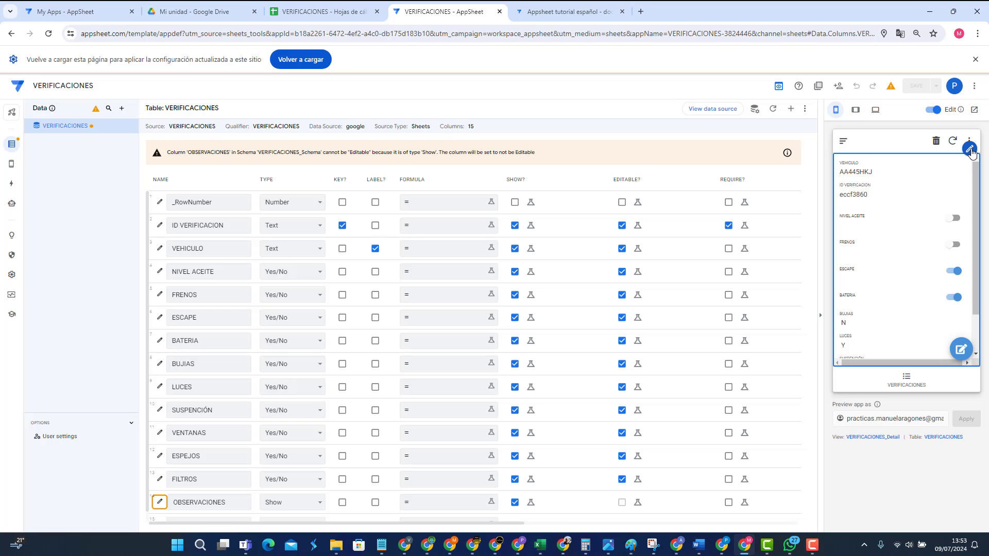
pyautogui.click(969, 149)
# Step: In VERIFICACIONES_Detail, try a header column and a VEHICULO quick edit column, then remove both
pyautogui.click(932, 168)
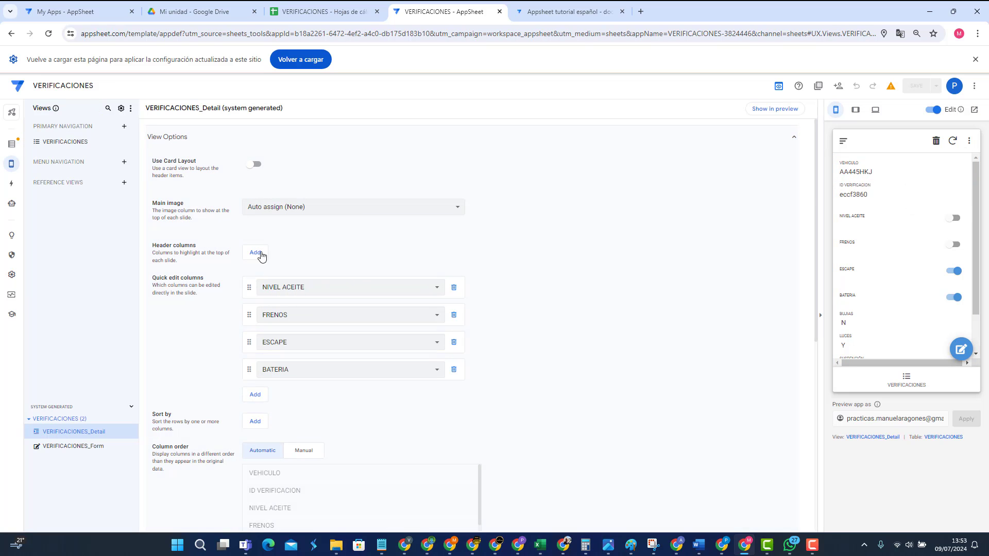
pyautogui.click(255, 253)
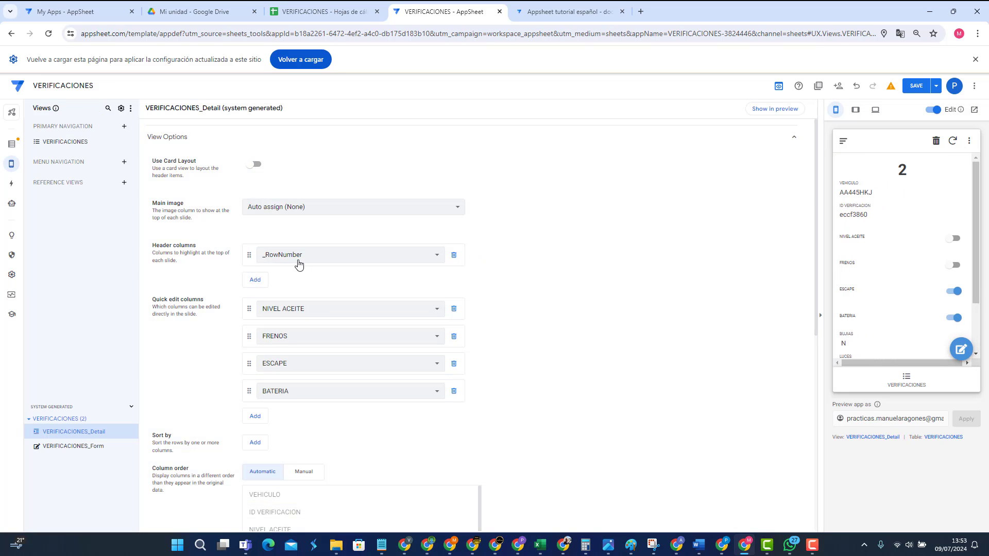
pyautogui.click(454, 255)
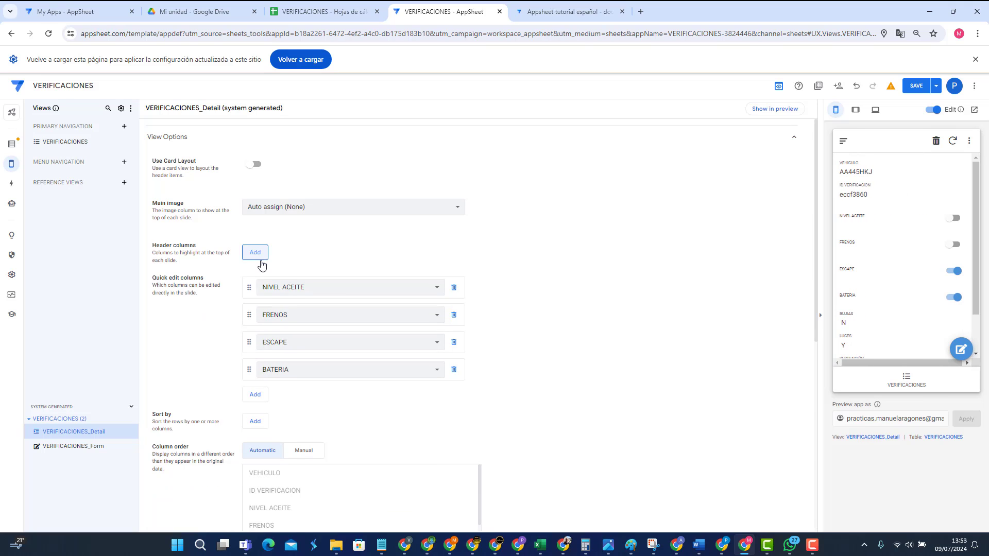
pyautogui.click(255, 395)
pyautogui.click(283, 398)
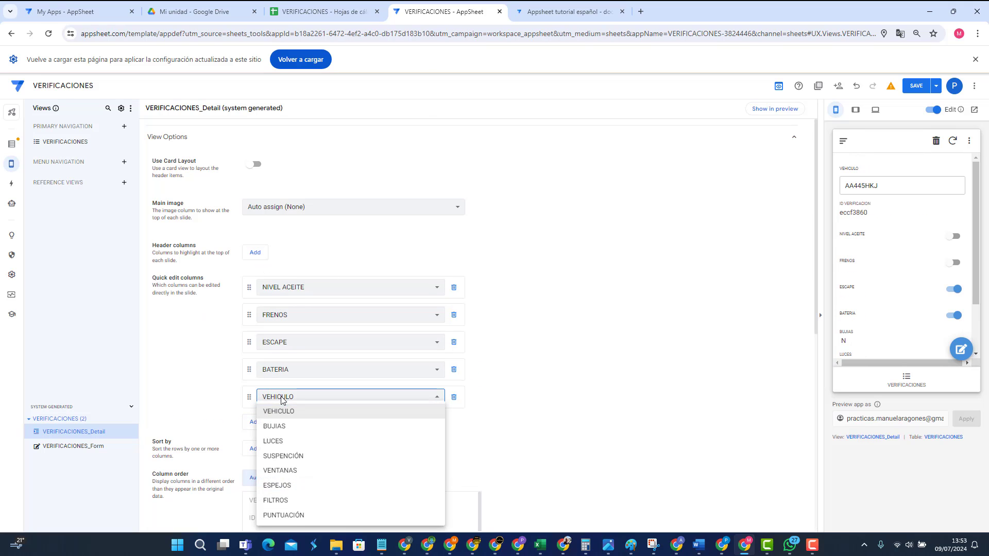
pyautogui.click(287, 414)
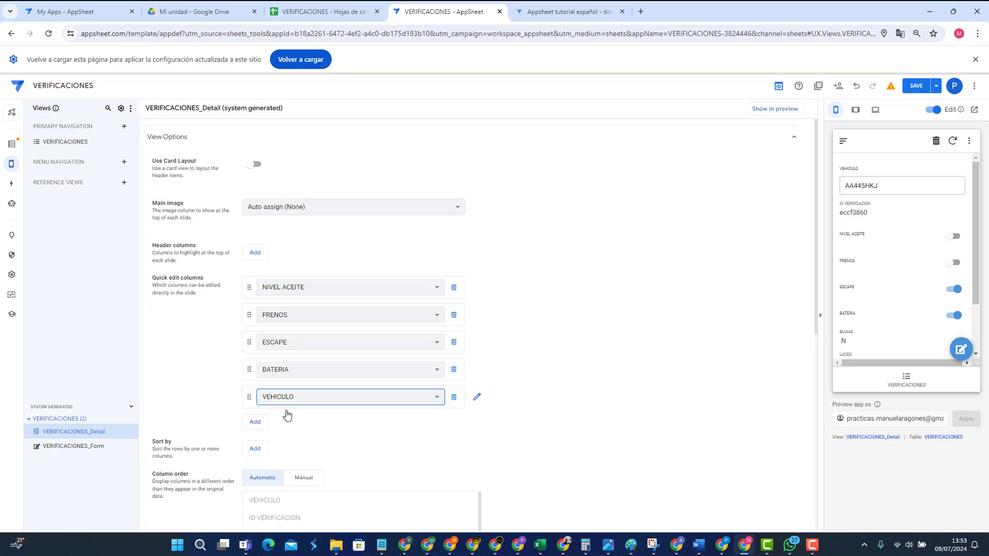
pyautogui.click(286, 402)
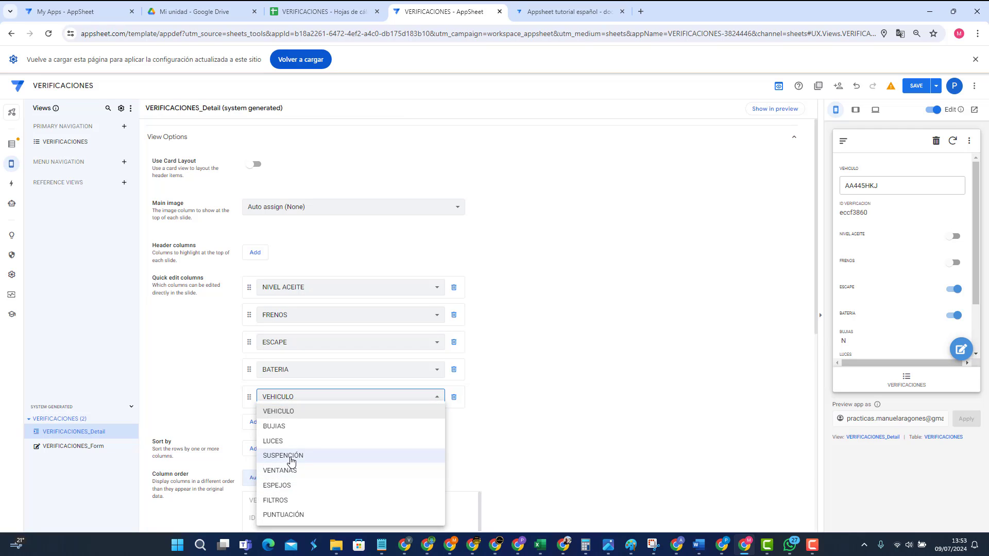
pyautogui.click(494, 360)
pyautogui.click(454, 397)
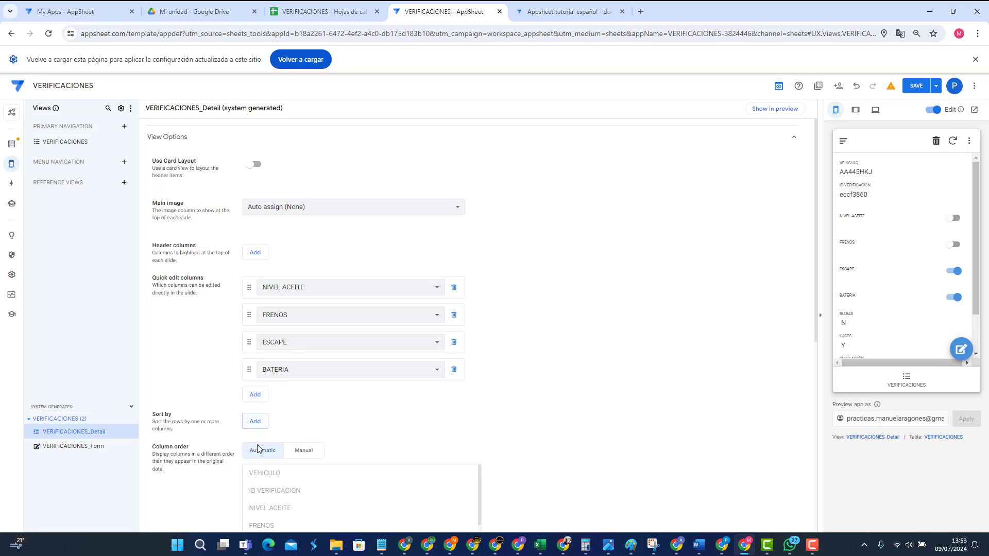
# Step: Set manual column order with OBSERVACIONES moved to the top, and save the app
pyautogui.click(303, 459)
pyautogui.scroll(-4, 437, 415)
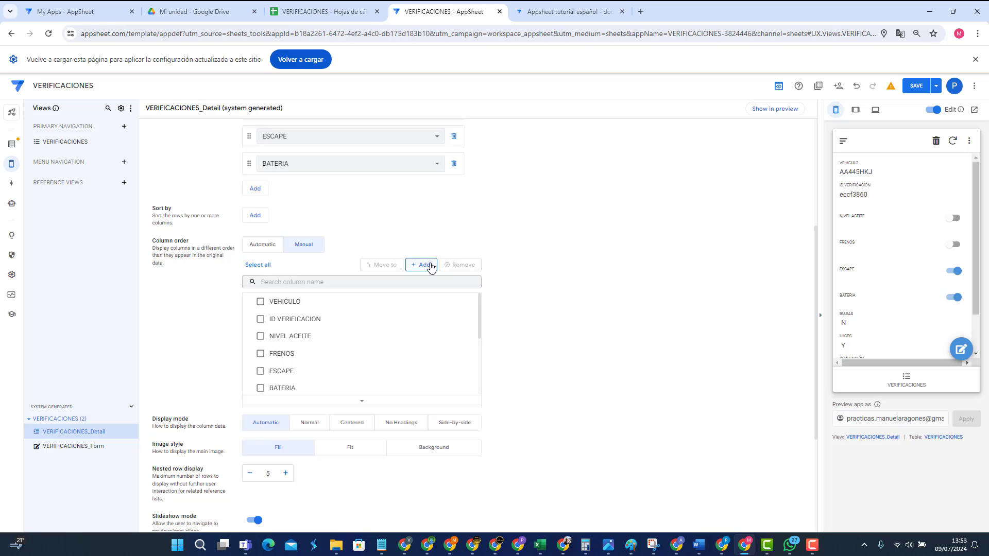
pyautogui.click(421, 265)
pyautogui.click(447, 288)
pyautogui.click(443, 286)
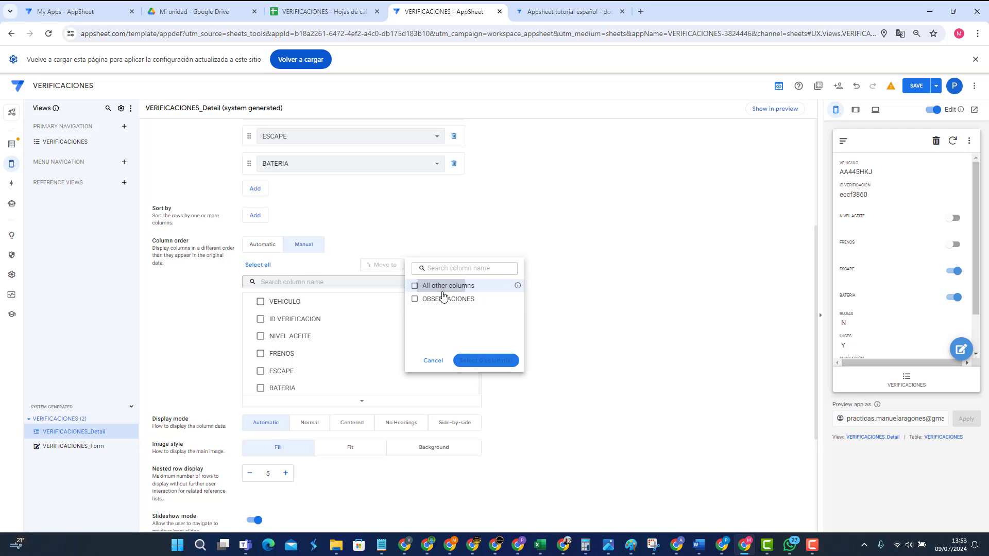
pyautogui.click(443, 299)
pyautogui.click(481, 363)
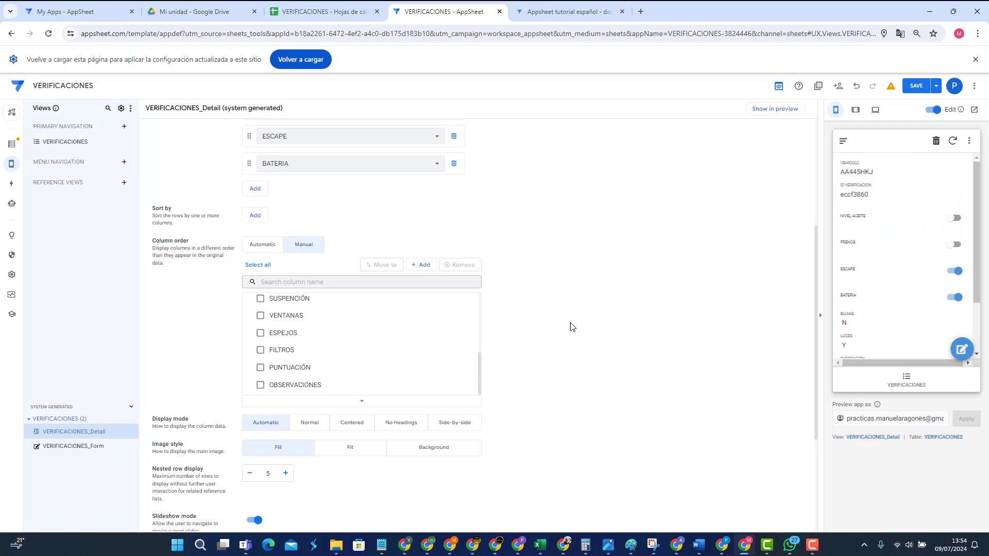
pyautogui.scroll(-2, 853, 309)
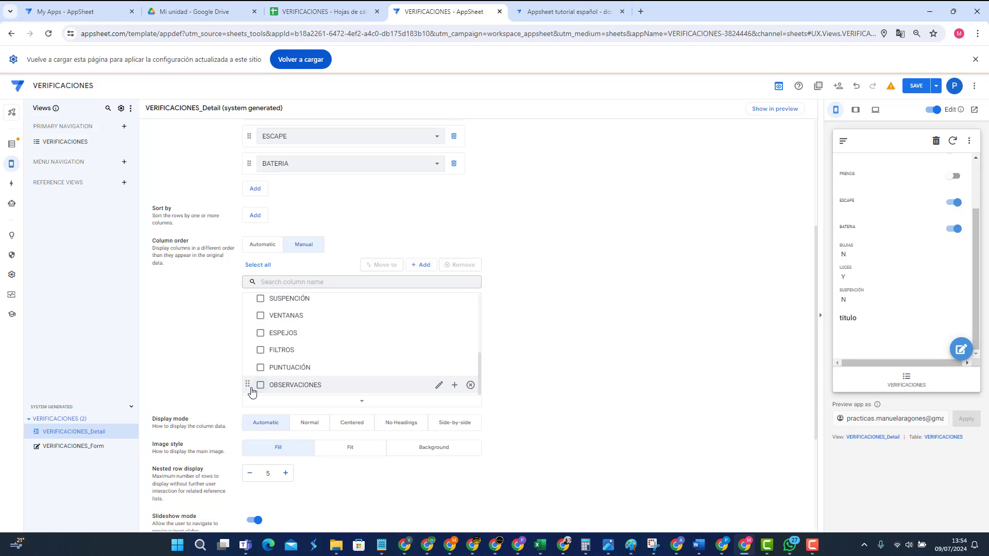
pyautogui.moveTo(247, 384); pyautogui.dragTo(247, 302)
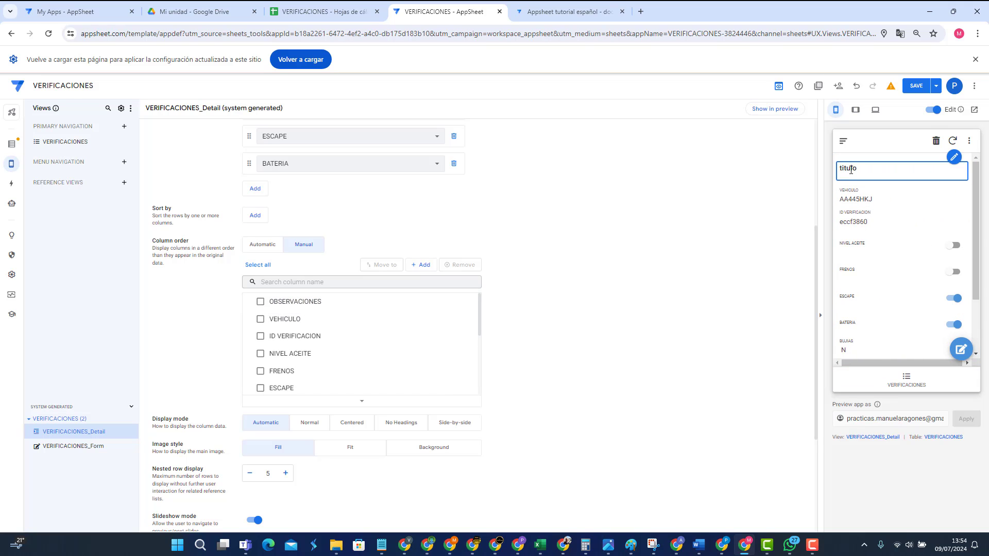
pyautogui.click(916, 86)
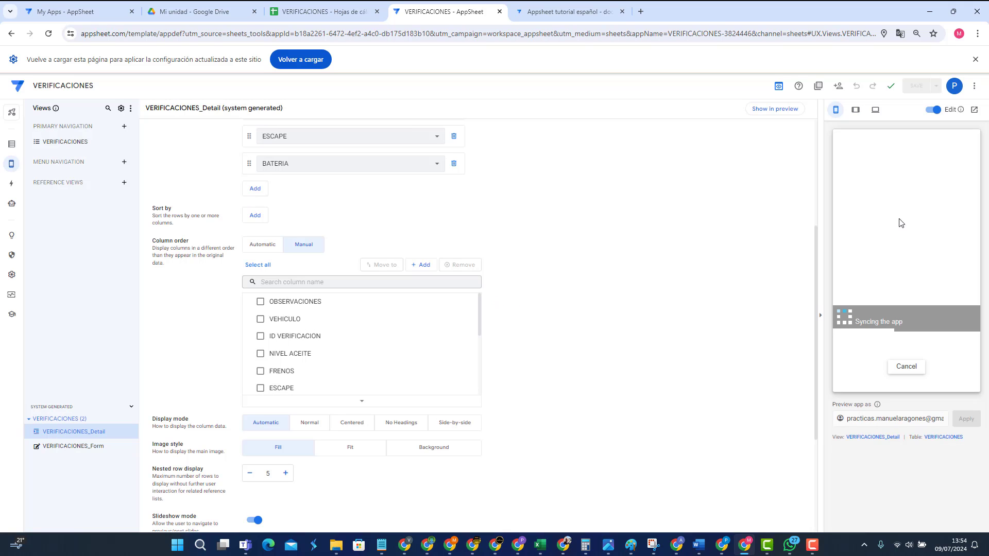
pyautogui.click(13, 145)
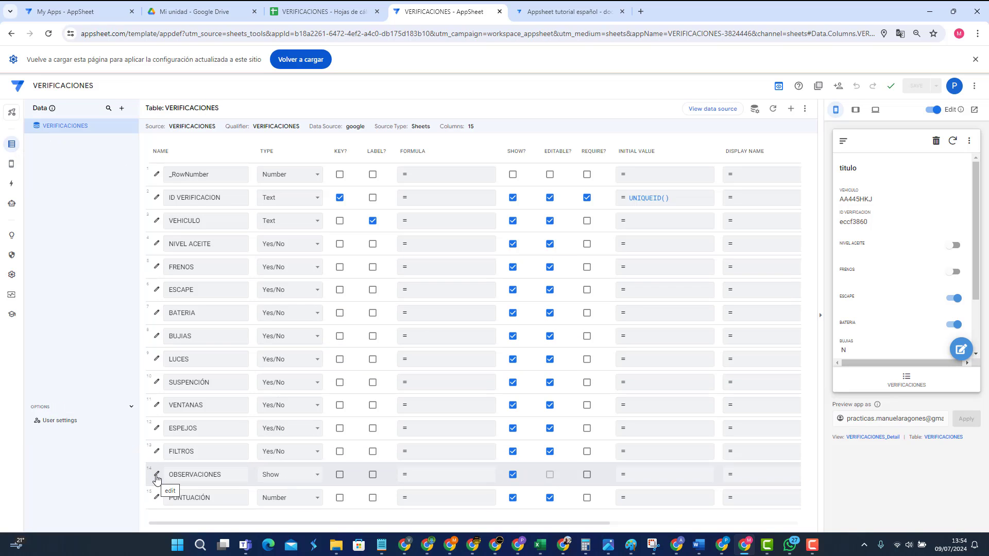
pyautogui.click(156, 474)
# Step: Switch the OBSERVACIONES Show category from Section_Header to Page_Header
pyautogui.click(471, 289)
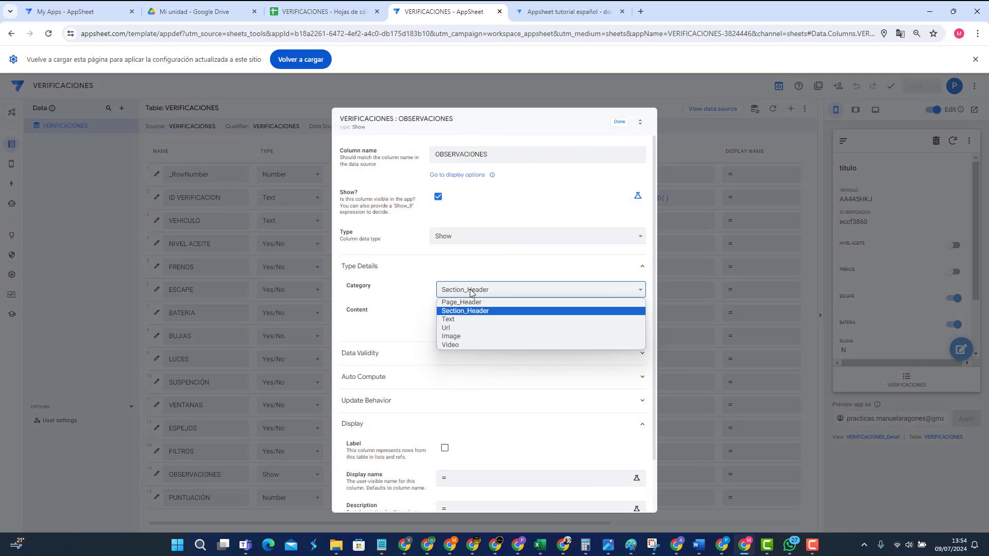
pyautogui.click(470, 302)
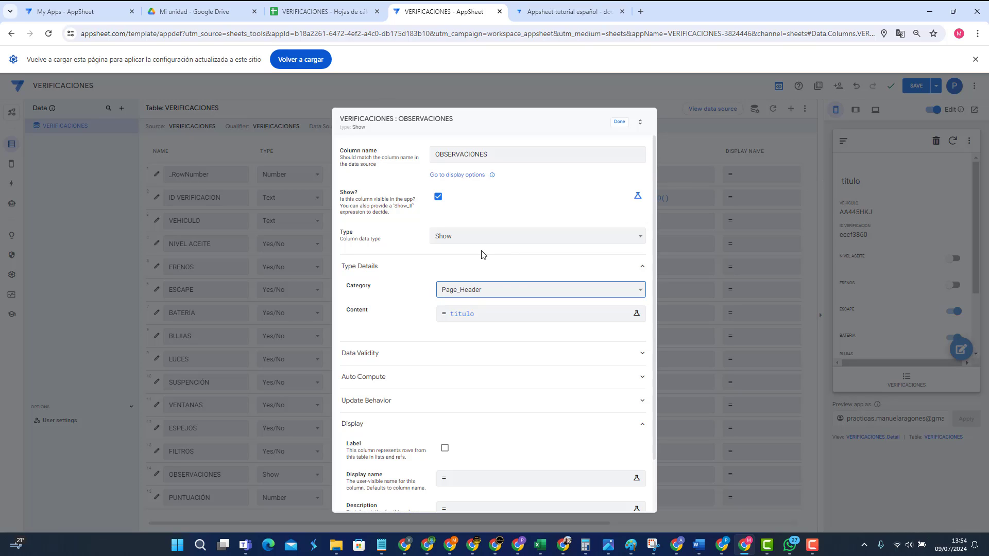
pyautogui.click(458, 290)
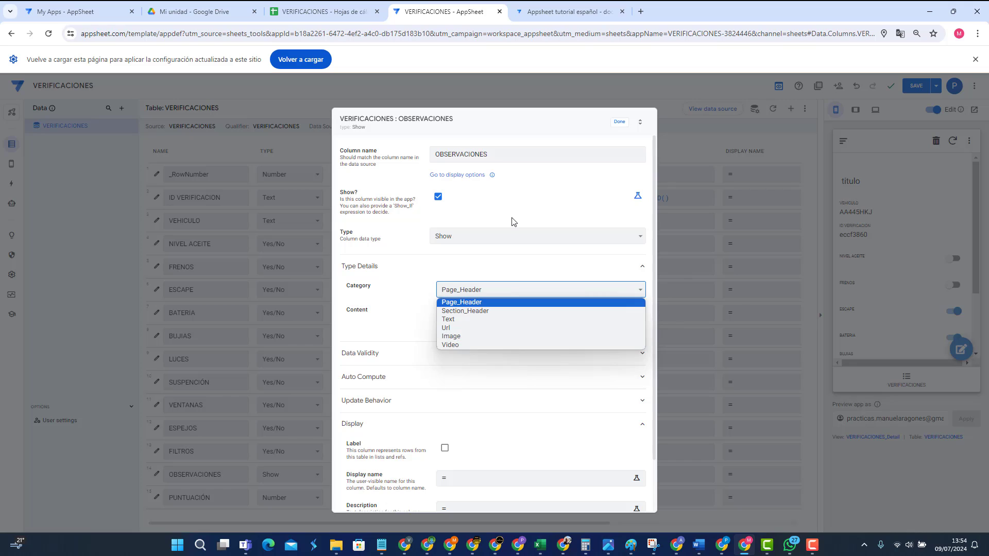
pyautogui.click(460, 302)
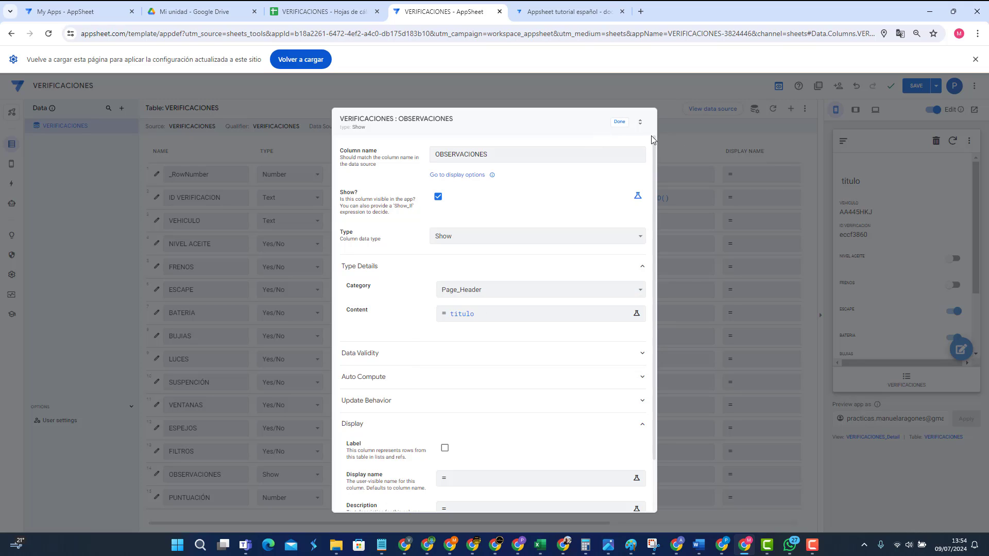
pyautogui.click(621, 122)
pyautogui.moveTo(848, 184)
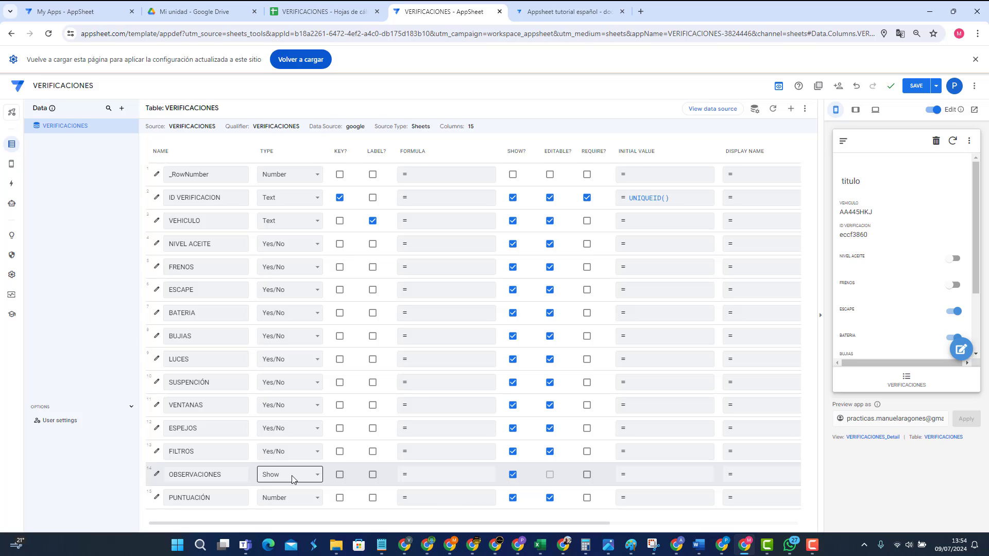
# Step: Review the tutorial's column-type table and copy the CHANGELOCATION type name
pyautogui.click(548, 14)
pyautogui.scroll(-1, 318, 379)
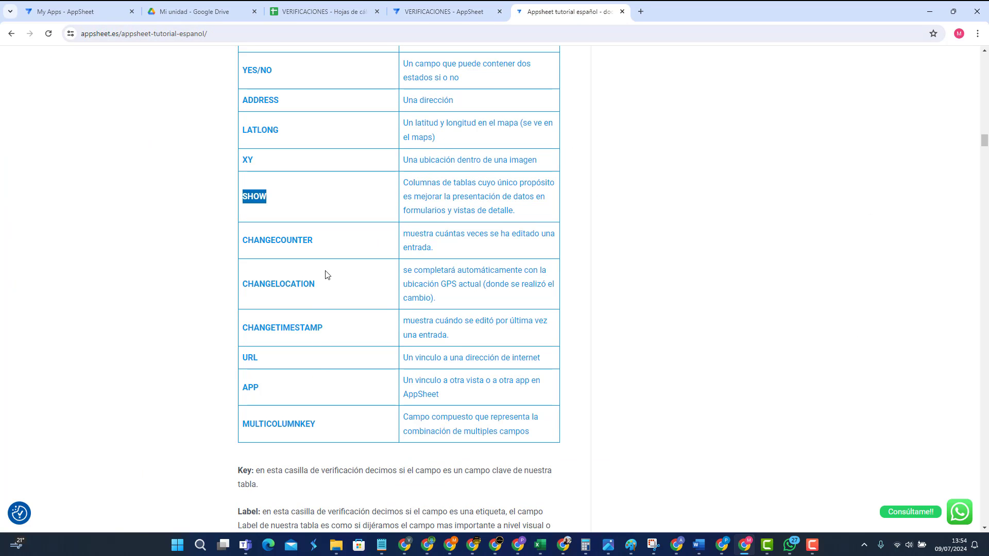
pyautogui.moveTo(242, 240); pyautogui.dragTo(329, 239)
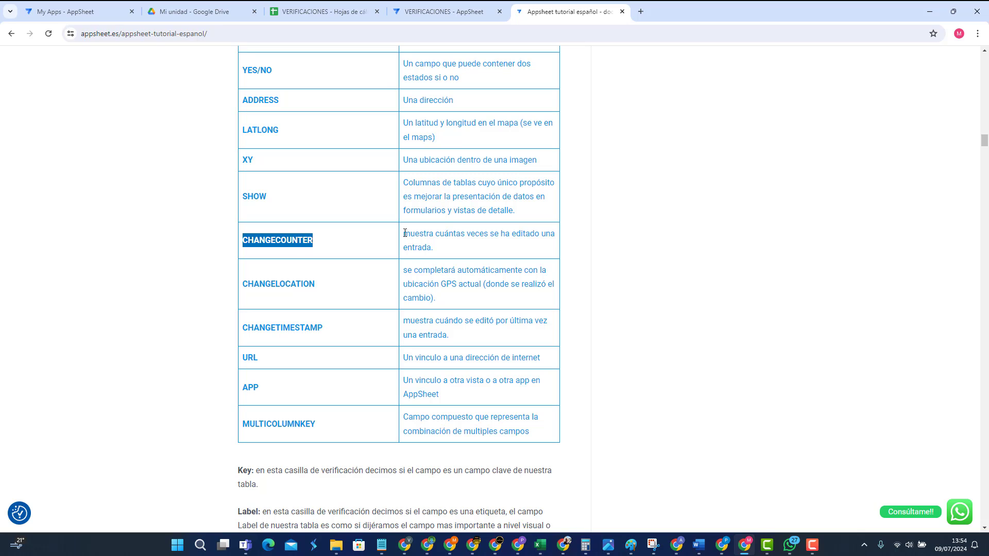
pyautogui.moveTo(405, 233); pyautogui.dragTo(432, 247)
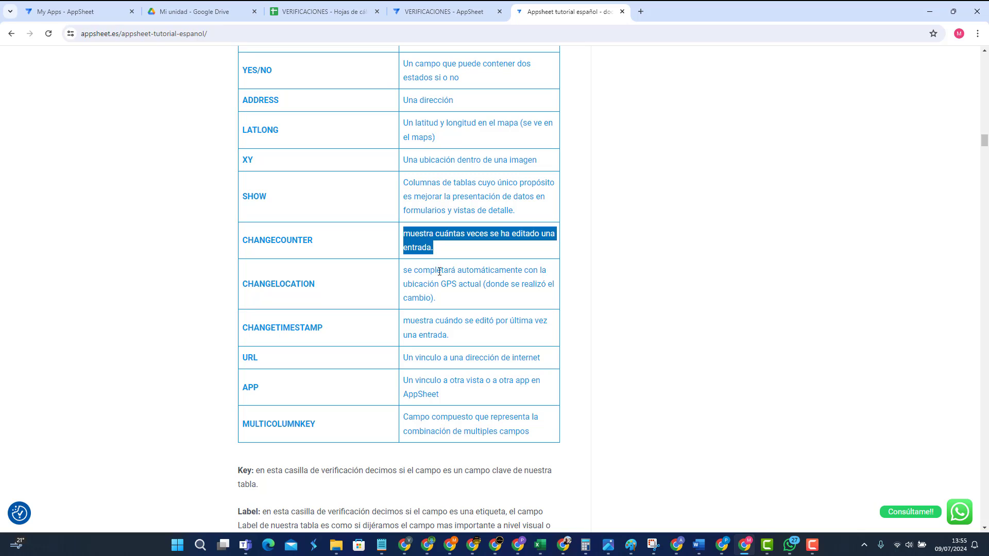
pyautogui.click(475, 302)
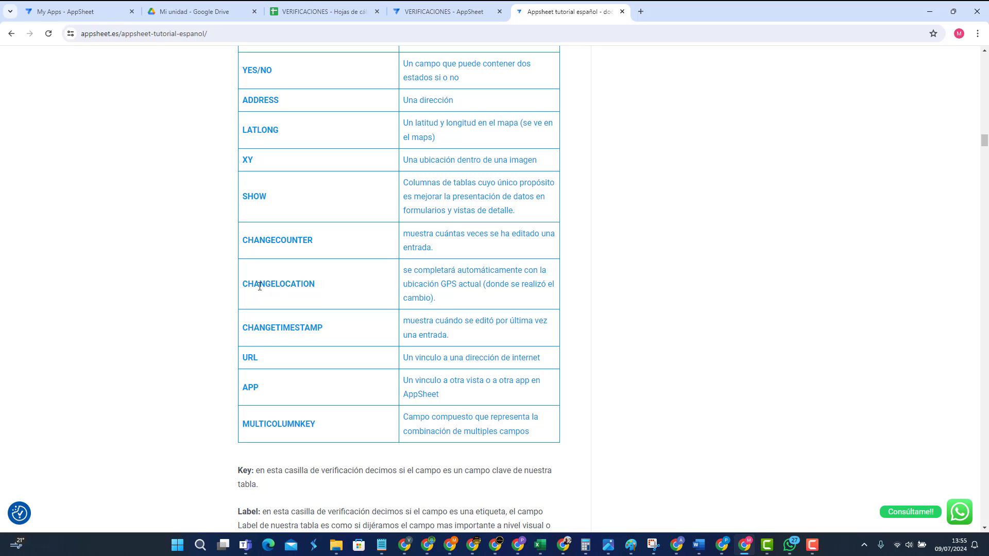
pyautogui.moveTo(245, 284); pyautogui.dragTo(320, 286)
pyautogui.rightClick(299, 287)
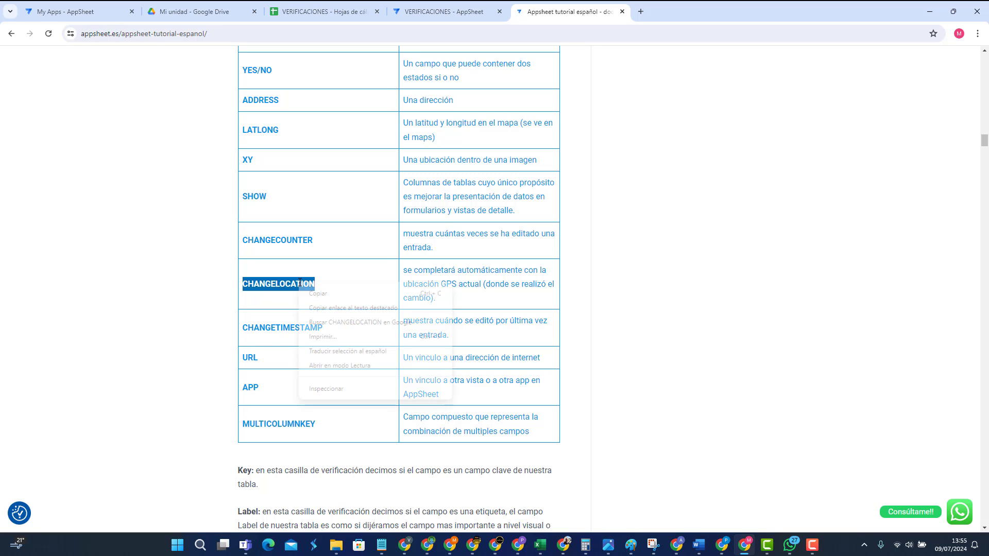
pyautogui.click(325, 297)
# Step: Back in AppSheet, change the OBSERVACIONES column type to ChangeLocation
pyautogui.click(417, 14)
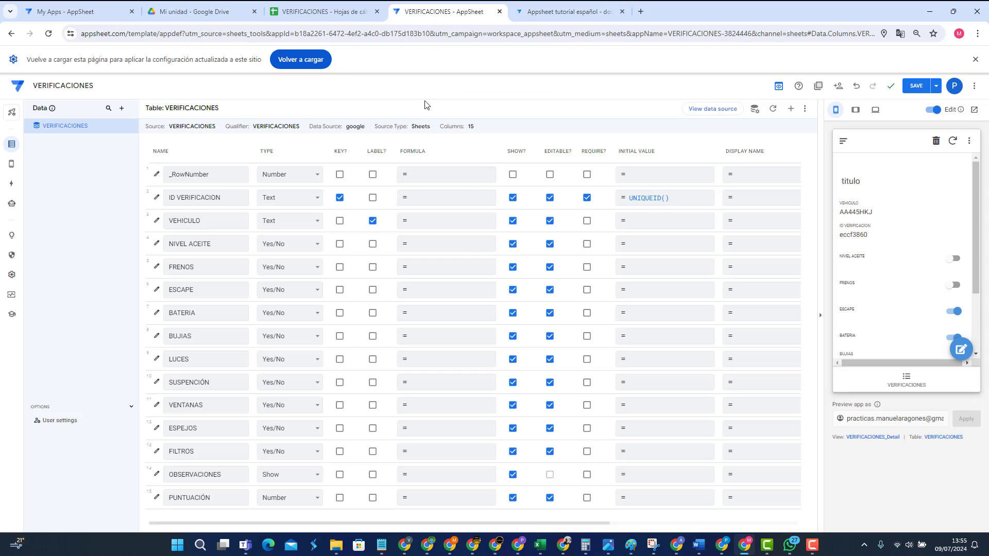
pyautogui.click(291, 474)
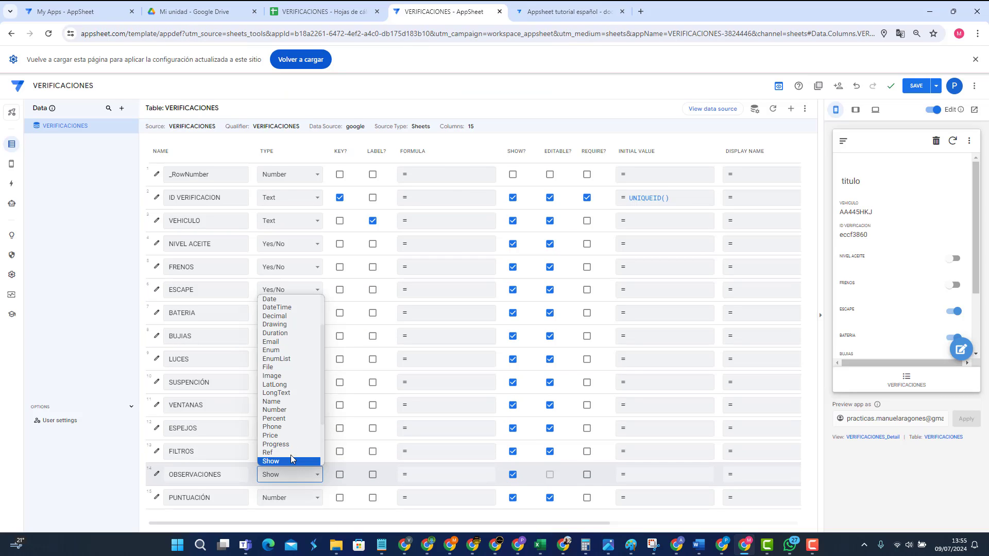
pyautogui.scroll(-3, 290, 448)
pyautogui.scroll(5, 290, 443)
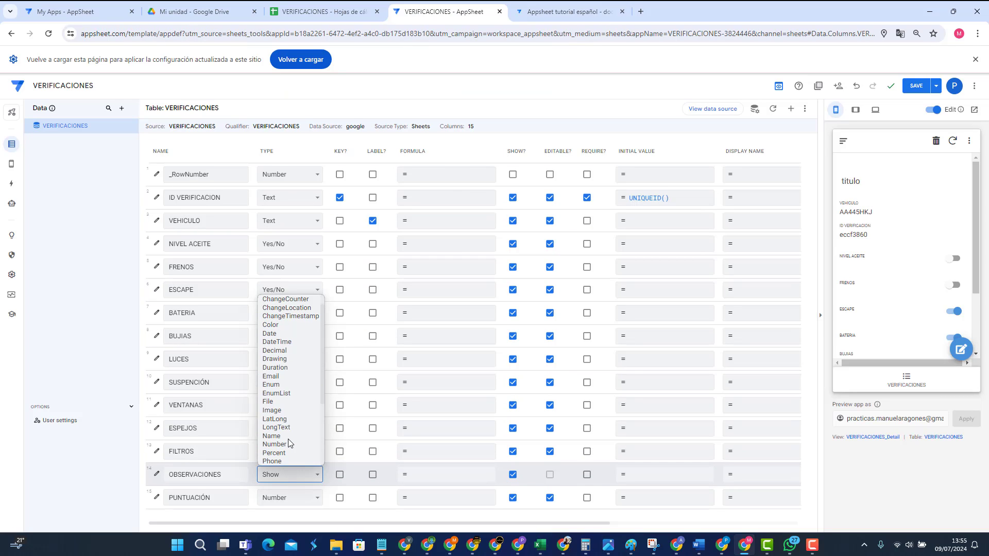
pyautogui.click(299, 309)
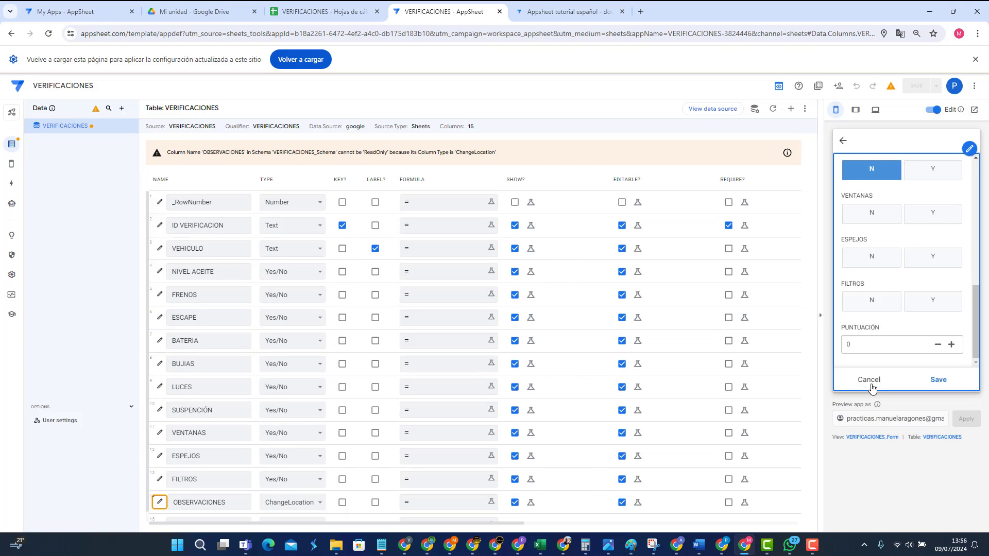
pyautogui.click(869, 383)
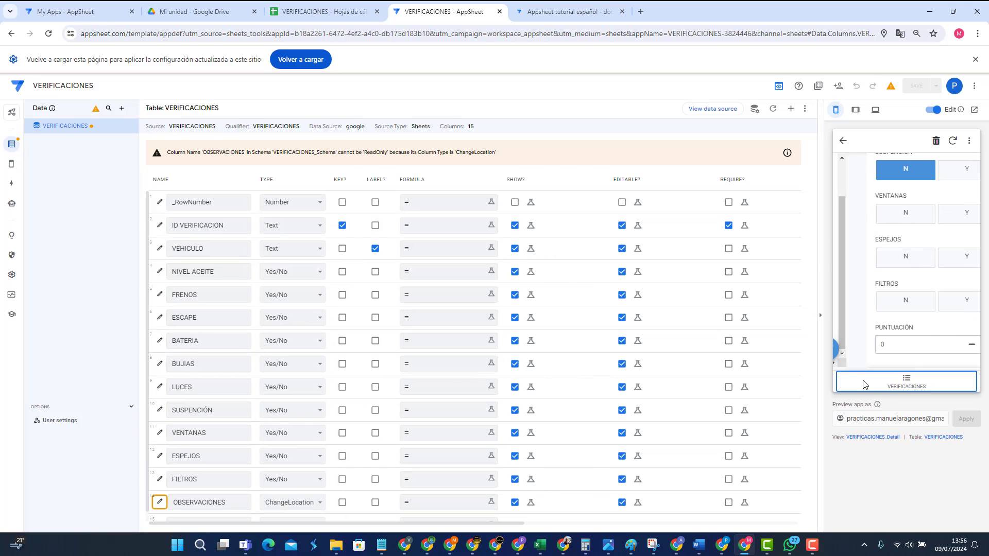
# Step: Add VEHICULO as the column OBSERVACIONES watches for changes
pyautogui.click(161, 502)
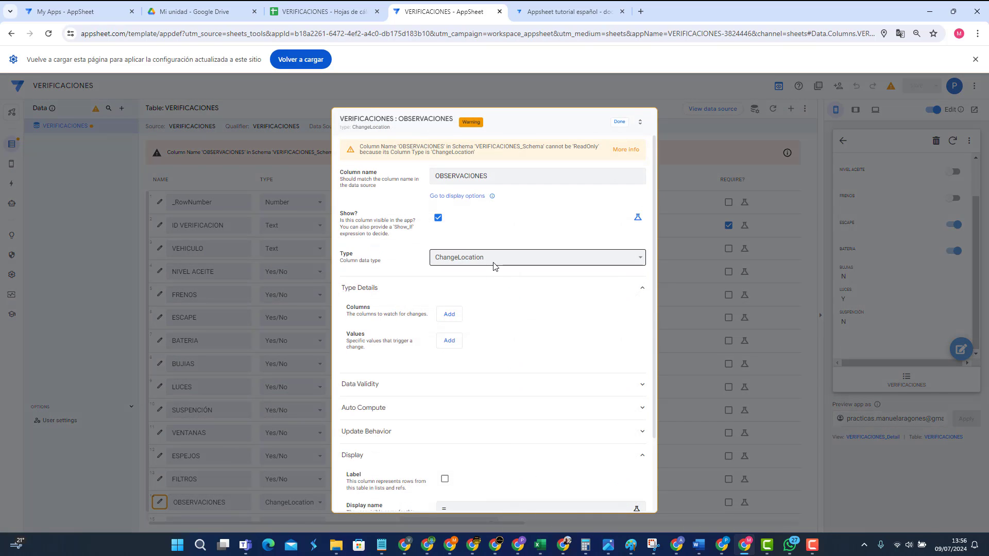
pyautogui.scroll(-1, 505, 297)
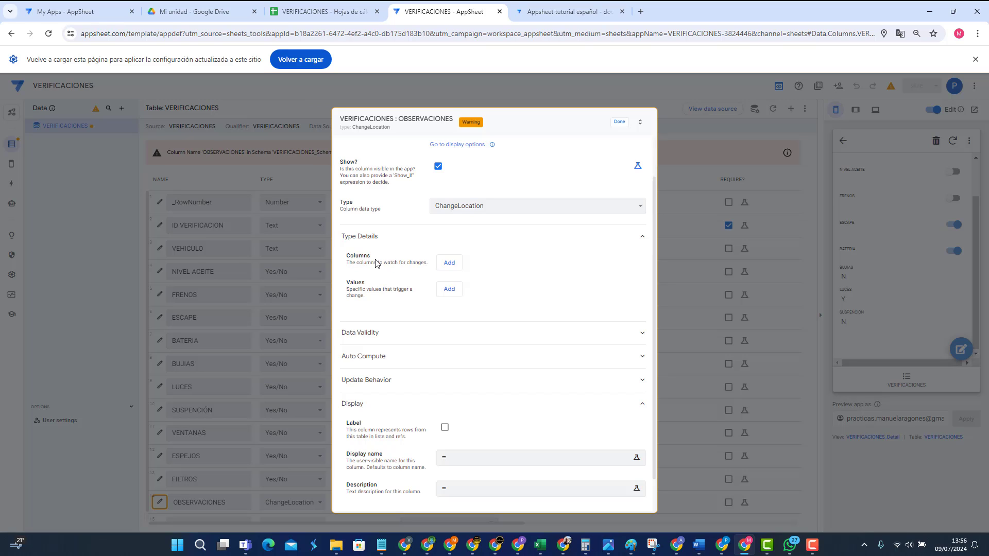
pyautogui.click(449, 263)
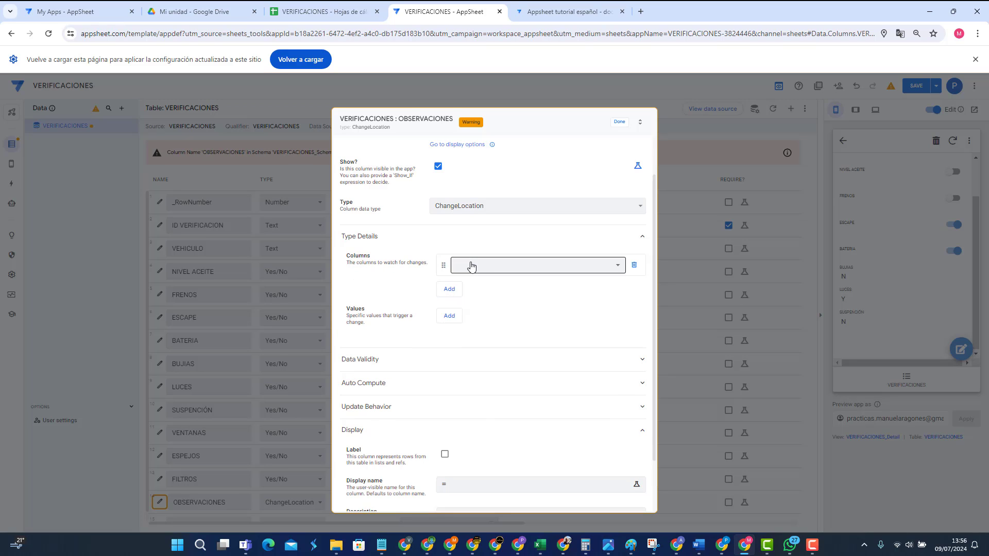
pyautogui.click(472, 265)
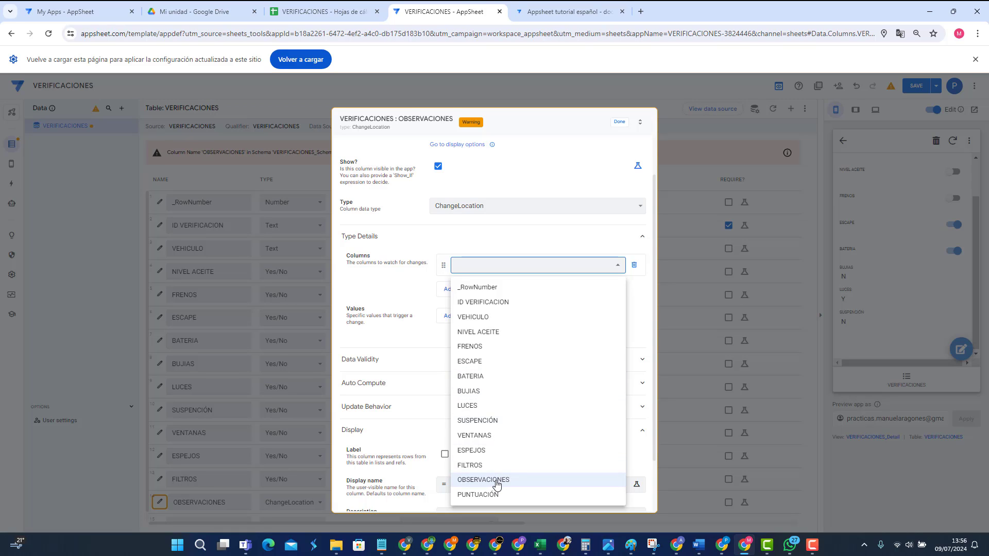
pyautogui.click(472, 316)
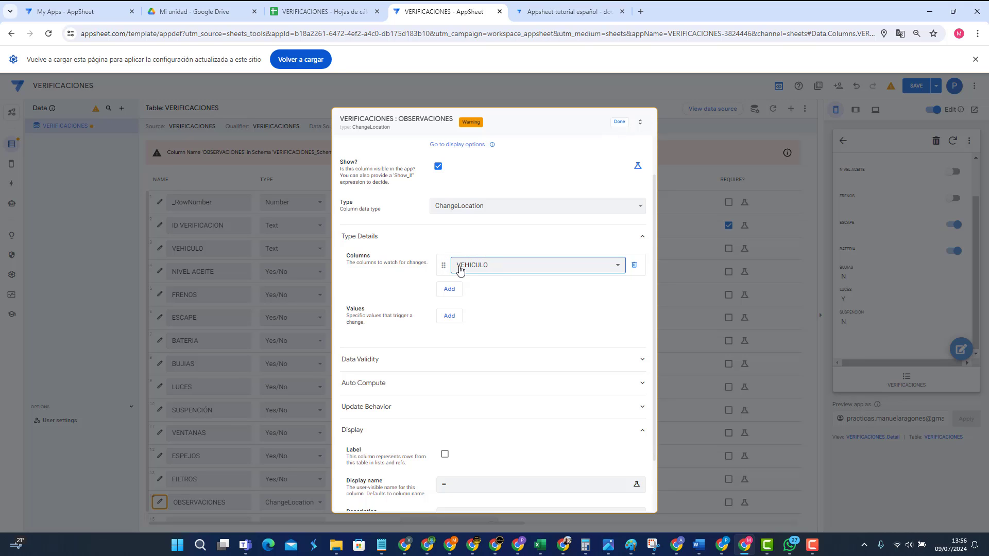
pyautogui.click(620, 123)
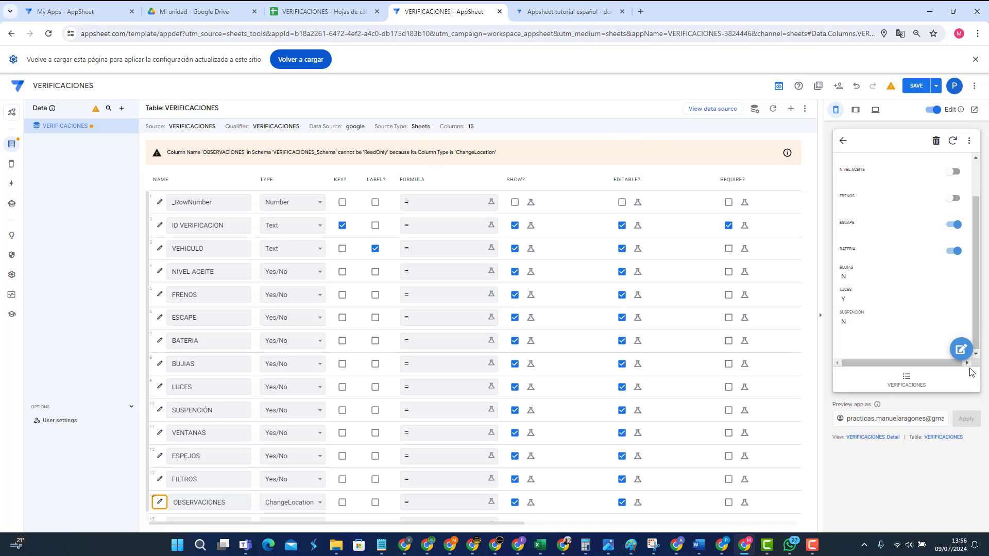
# Step: Edit the preview record's VEHICULO field, save it, and reopen the edit form
pyautogui.click(961, 349)
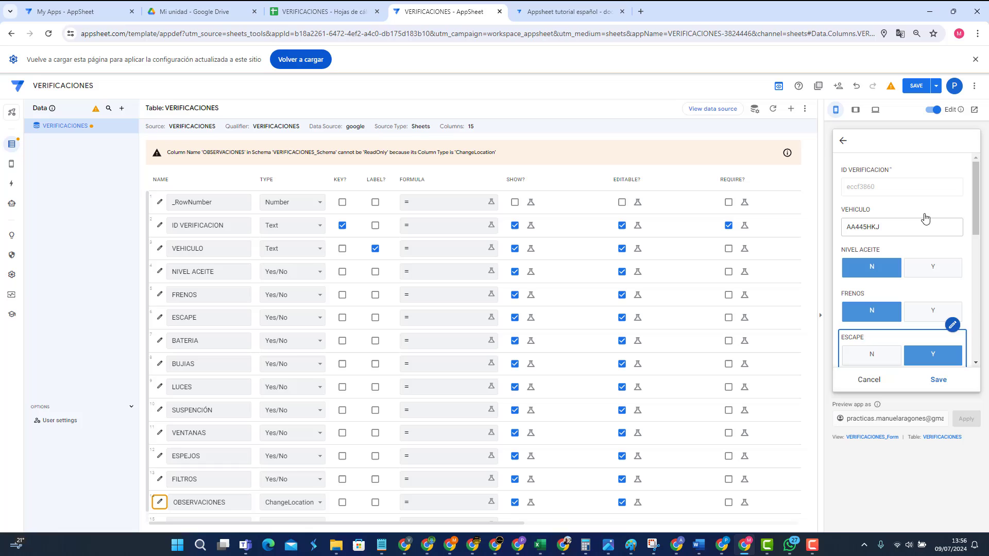
pyautogui.click(883, 230)
pyautogui.click(883, 229)
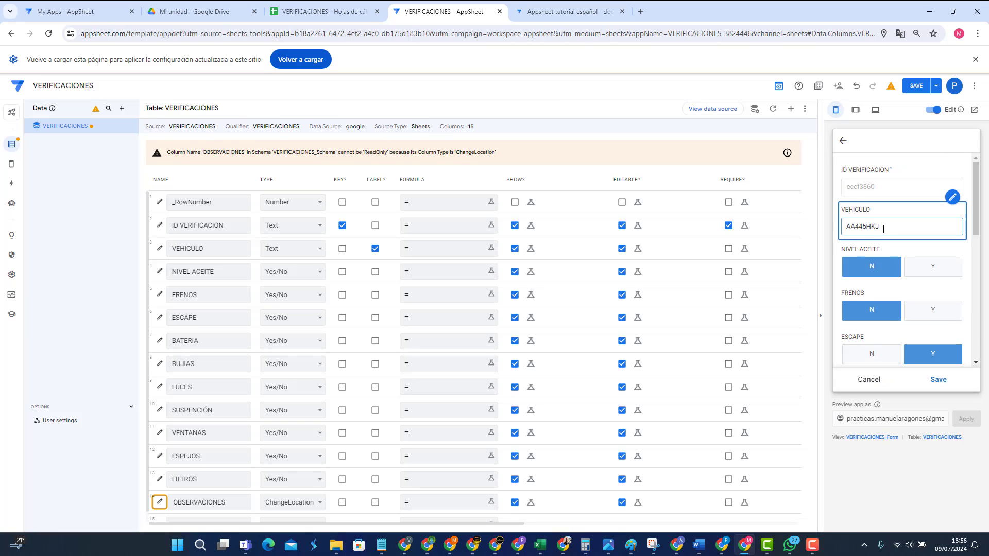
pyautogui.click(937, 379)
pyautogui.scroll(-1, 916, 313)
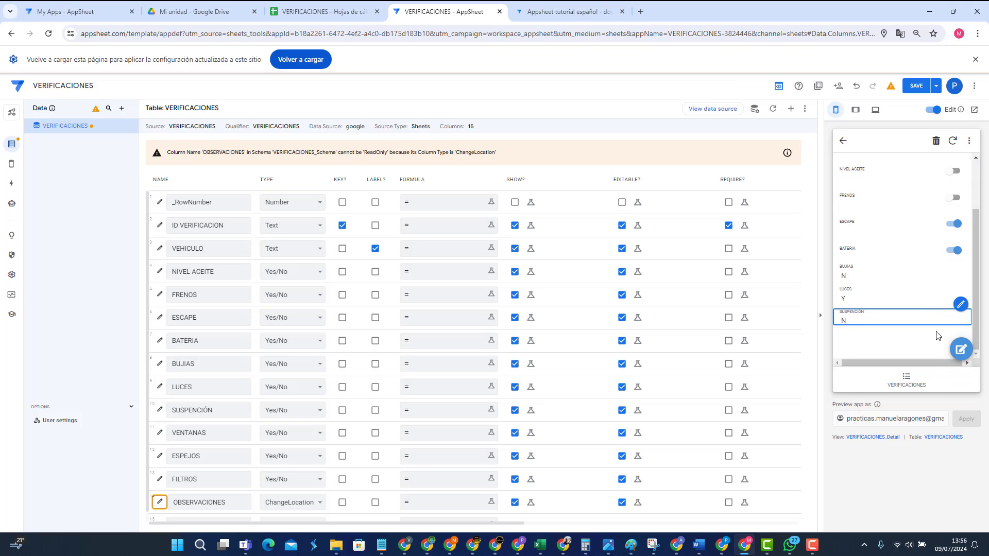
pyautogui.click(959, 352)
pyautogui.scroll(-10, 904, 323)
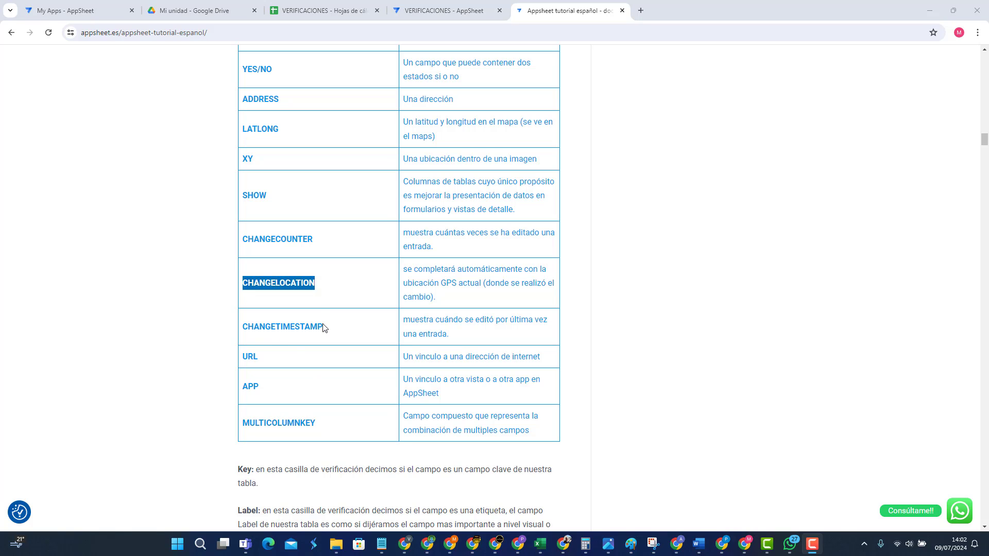
# Step: Look over the CHANGETIMESTAMP, URL, APP and MULTICOLUMNKEY entries in the tutorial's type table
pyautogui.moveTo(323, 327); pyautogui.dragTo(247, 326)
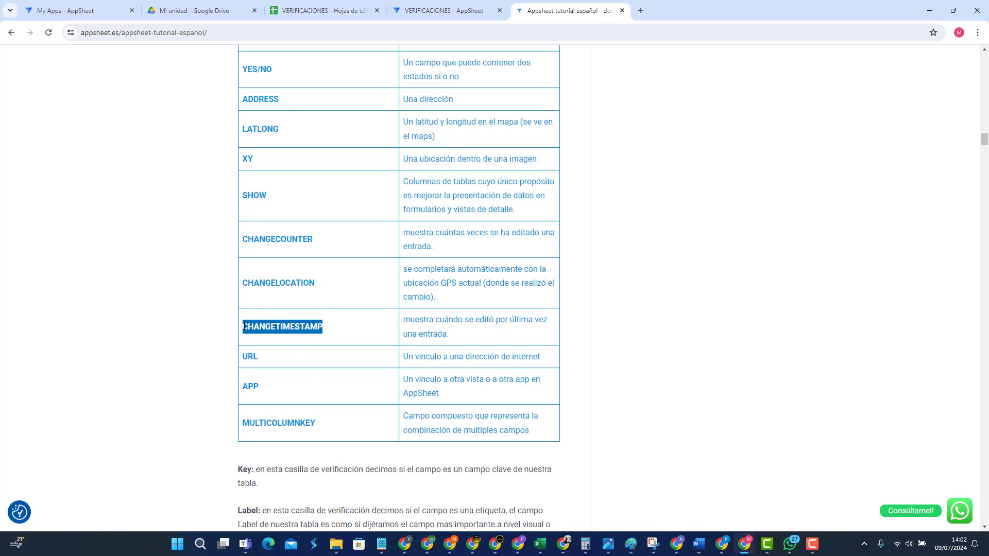
pyautogui.click(457, 330)
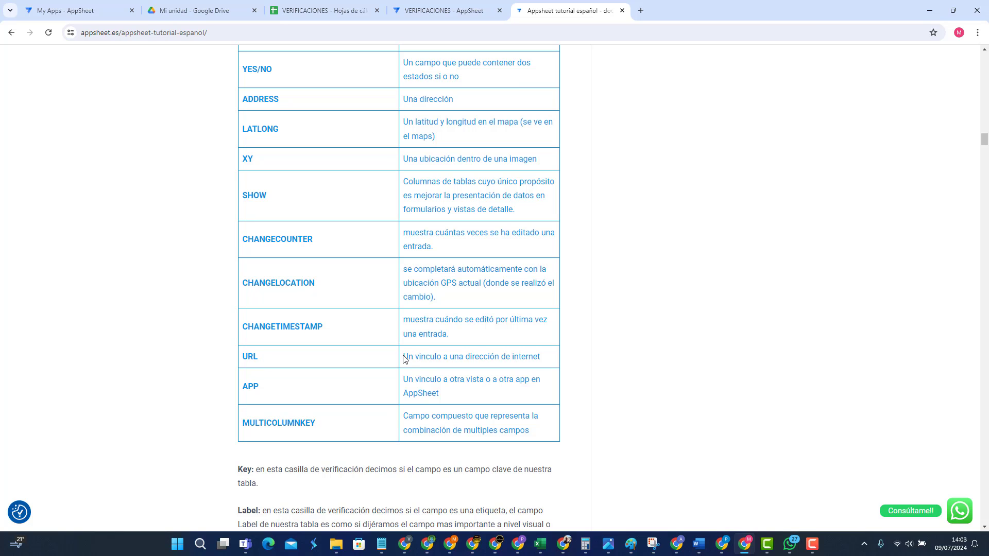
pyautogui.moveTo(404, 355); pyautogui.dragTo(549, 362)
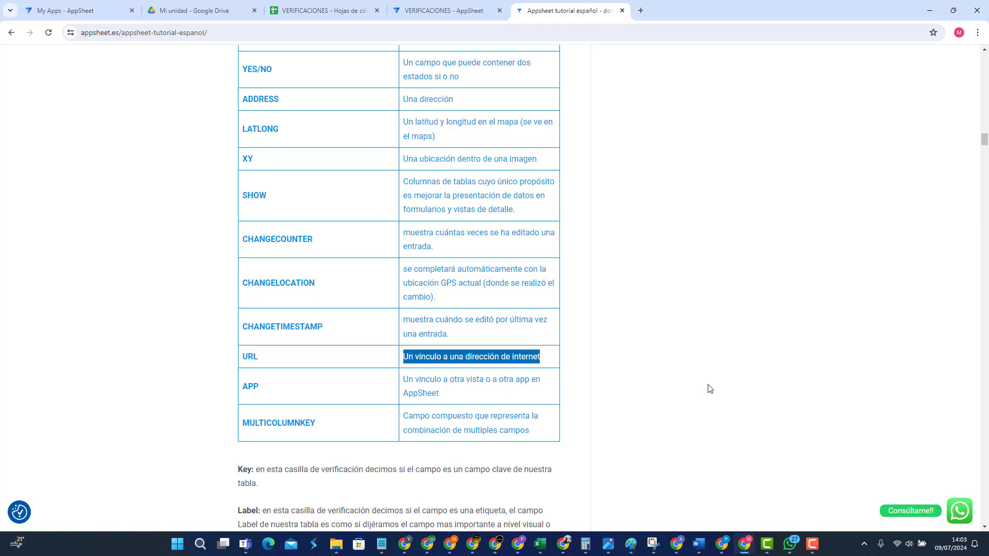
pyautogui.moveTo(243, 385); pyautogui.dragTo(265, 390)
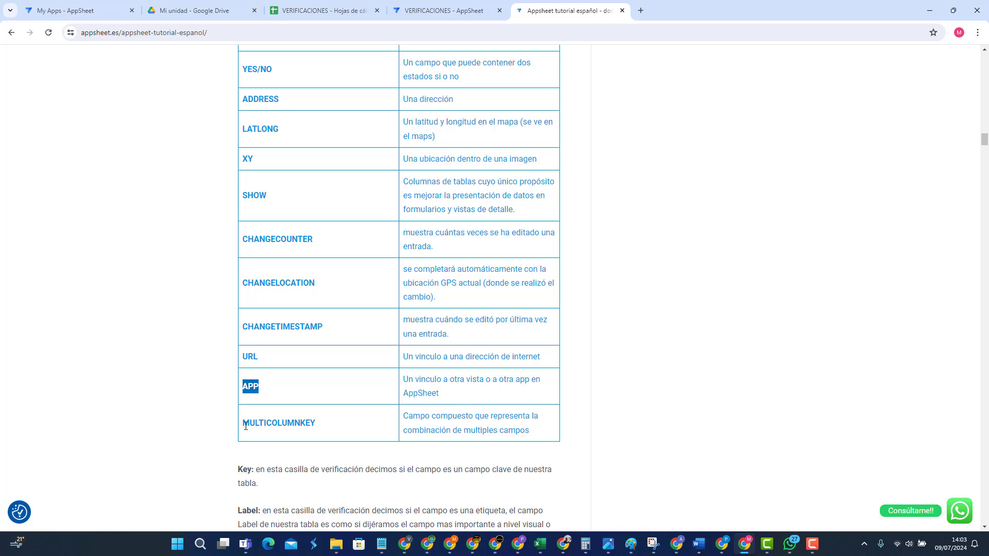
pyautogui.moveTo(245, 426); pyautogui.dragTo(318, 428)
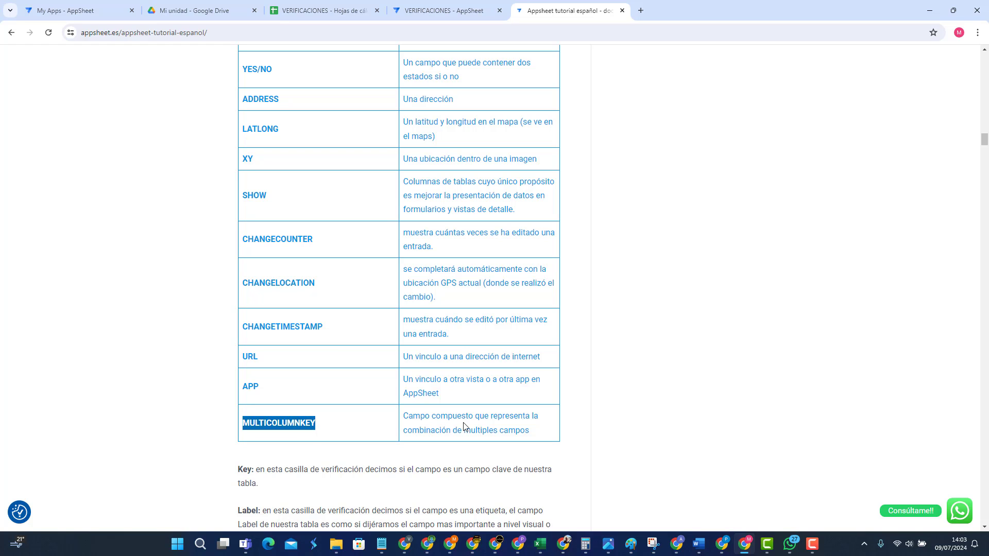
pyautogui.click(441, 10)
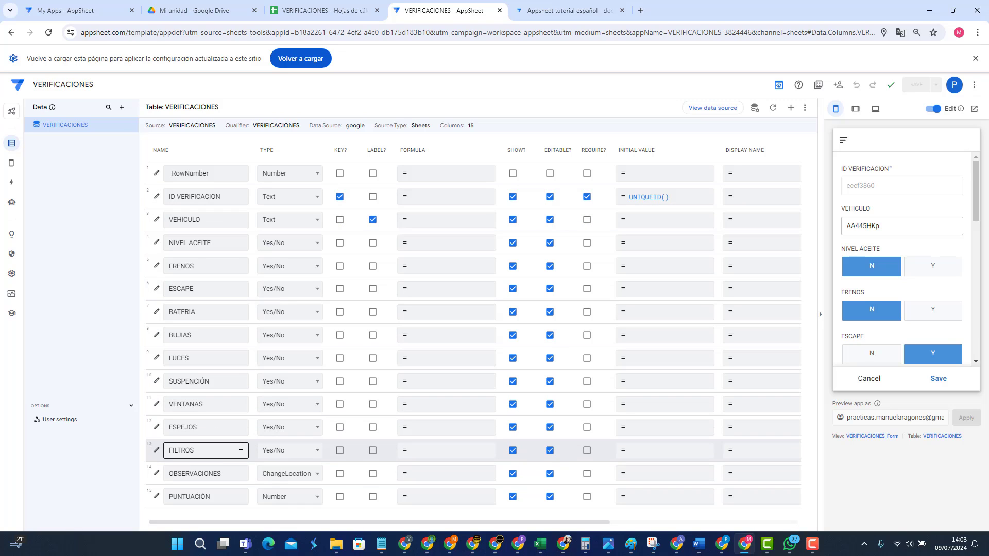
# Step: Make VEHICULO part of the VERIFICACIONES key and save the app
pyautogui.click(339, 219)
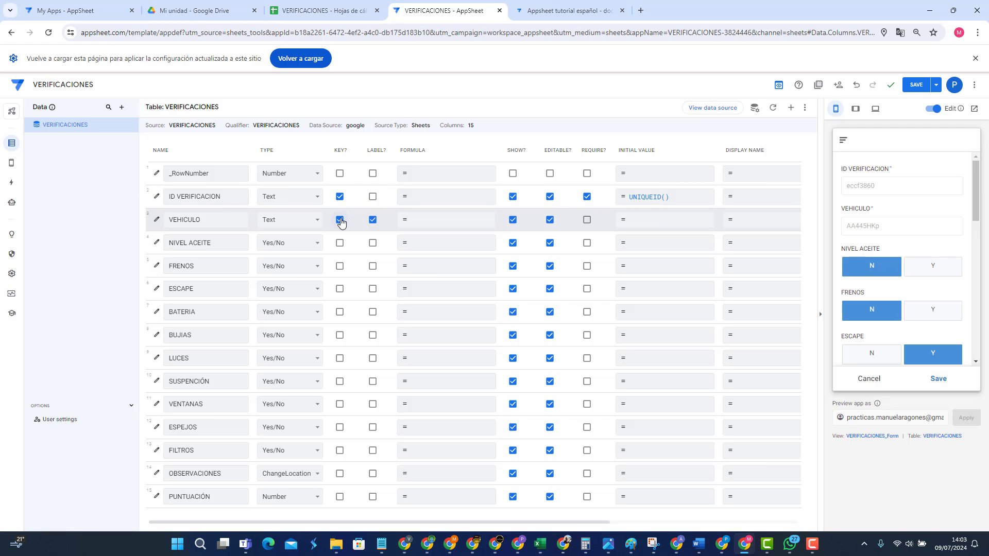
pyautogui.click(916, 84)
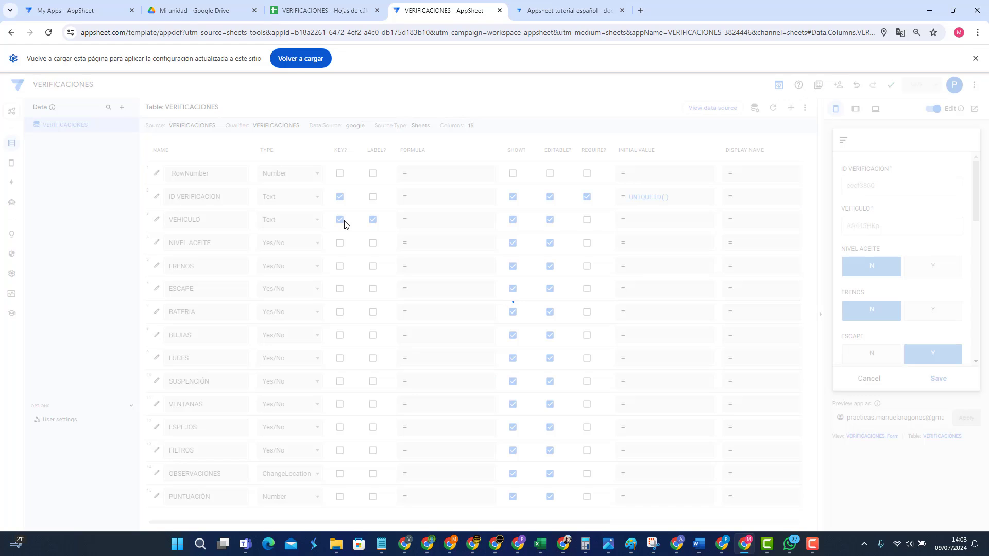
pyautogui.scroll(-1, 337, 250)
pyautogui.moveTo(219, 512); pyautogui.dragTo(159, 514)
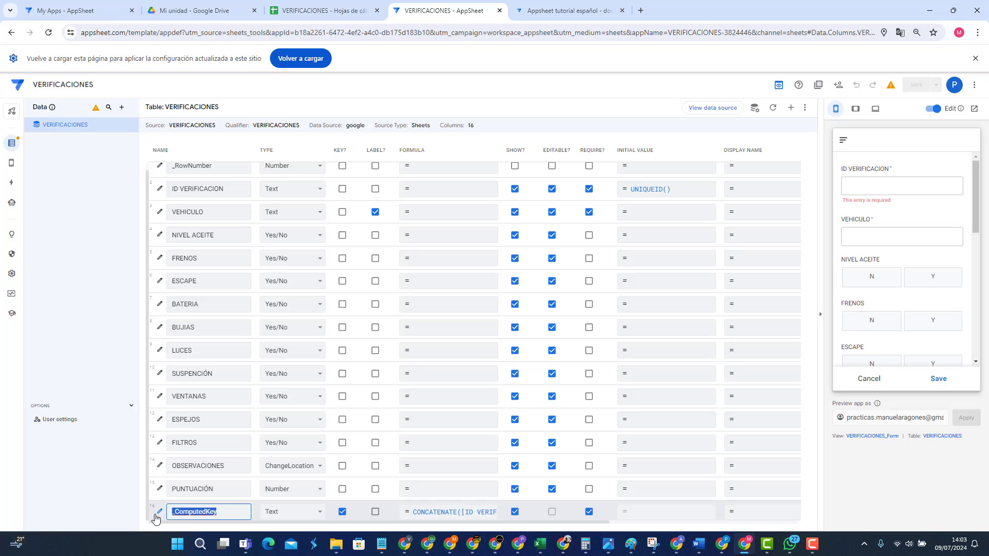
# Step: Check the _ComputedKey formula, then delete the _ComputedKey virtual column
pyautogui.click(439, 516)
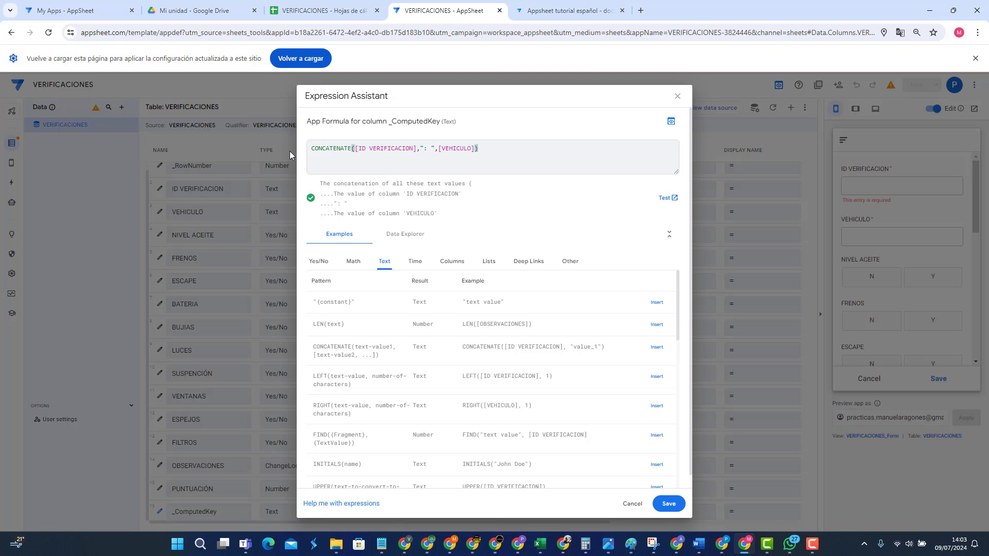
pyautogui.click(677, 95)
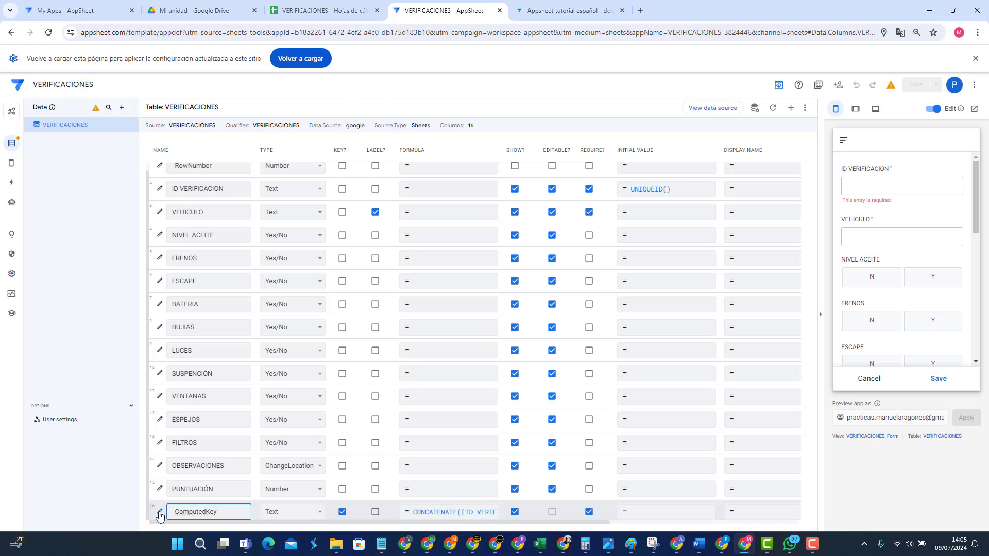
pyautogui.click(159, 512)
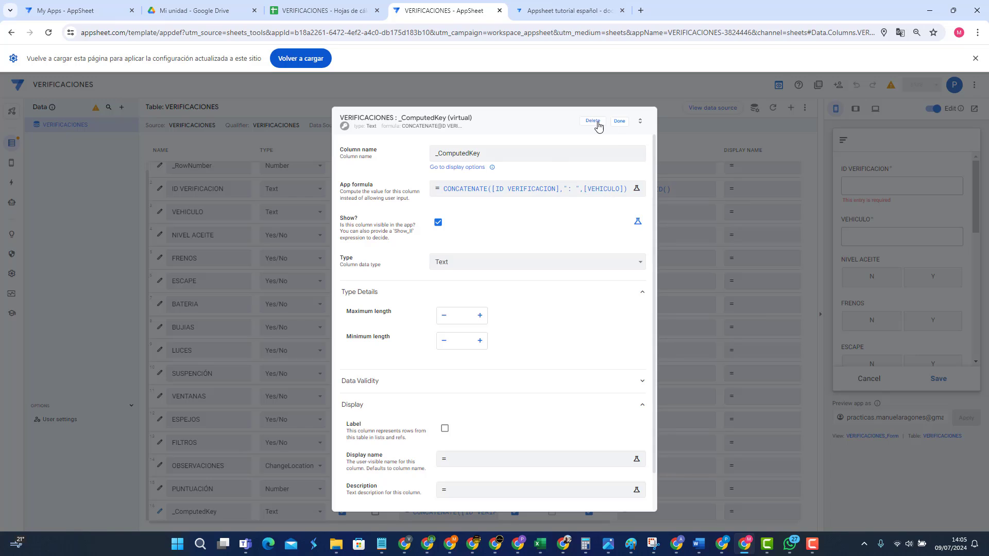
pyautogui.click(591, 122)
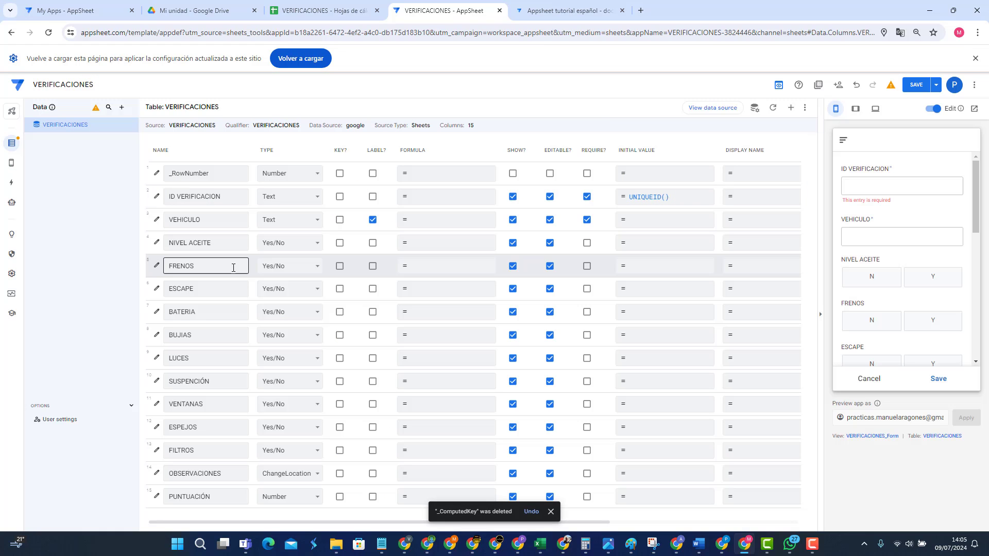
pyautogui.click(553, 15)
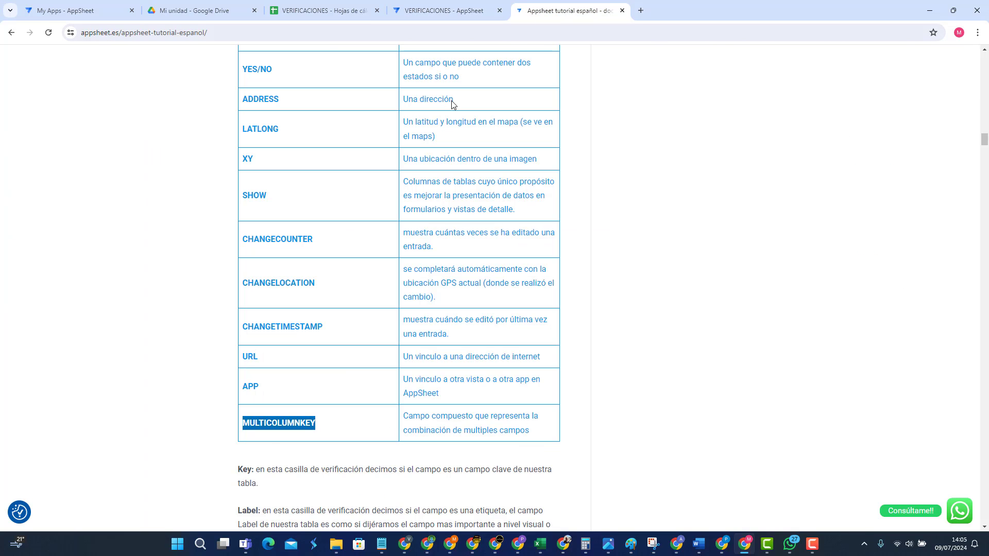
# Step: Back in AppSheet, zoom the browser out and save, which fails with Error 400
pyautogui.click(319, 430)
pyautogui.click(426, 16)
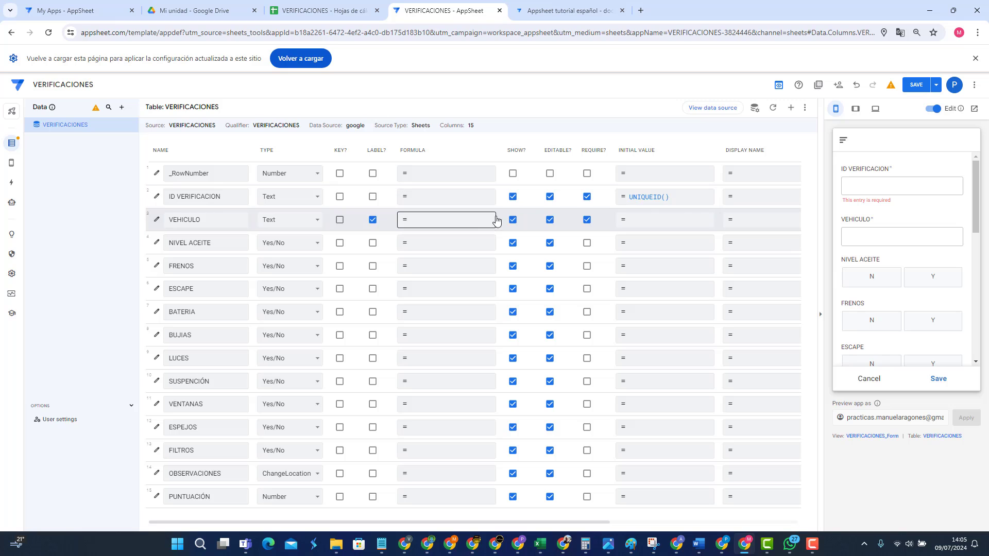
pyautogui.hotkey('ctrl', '-')
pyautogui.hotkey('ctrl', '-')
pyautogui.hotkey('ctrl', '-')
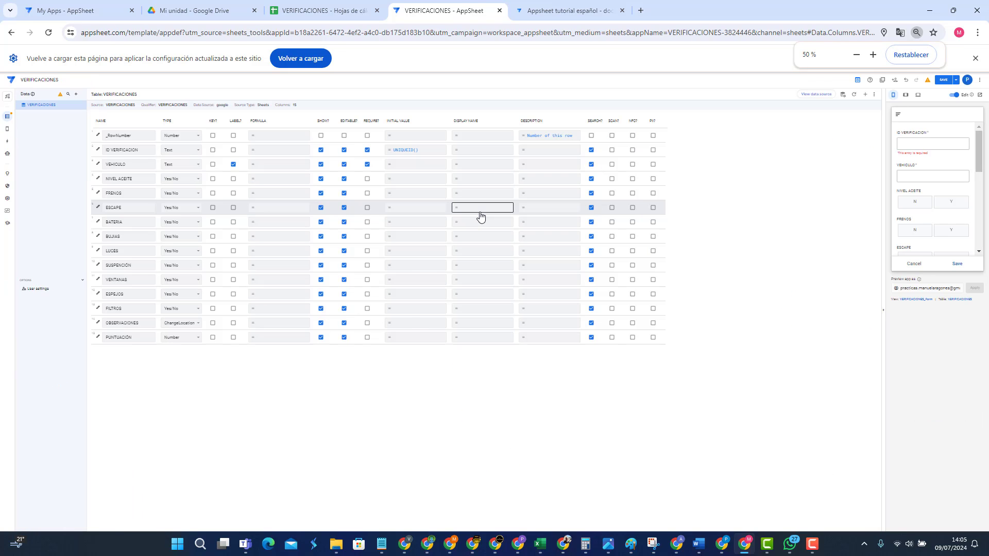
pyautogui.hotkey('ctrl', '+')
pyautogui.hotkey('ctrl', '+')
pyautogui.hotkey('ctrl', '-')
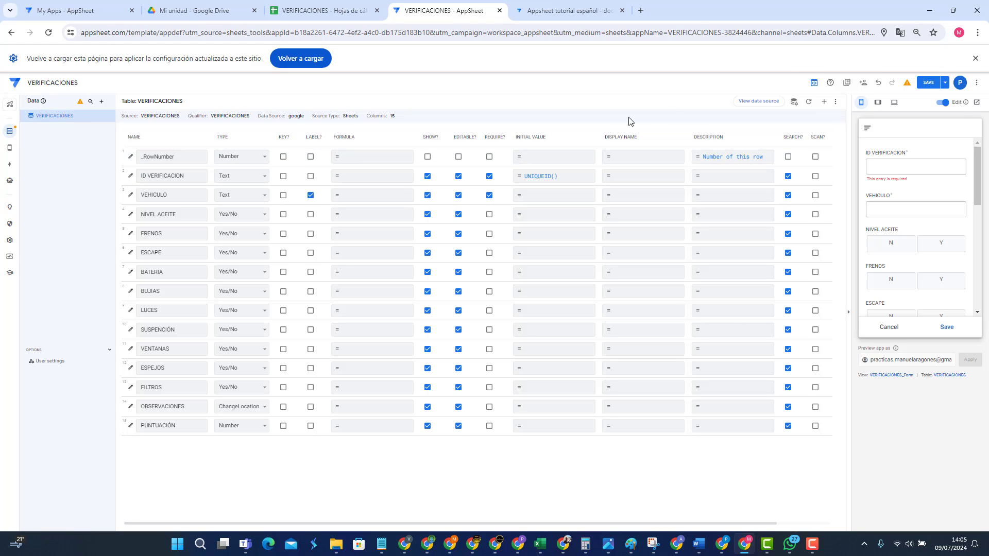
pyautogui.click(926, 83)
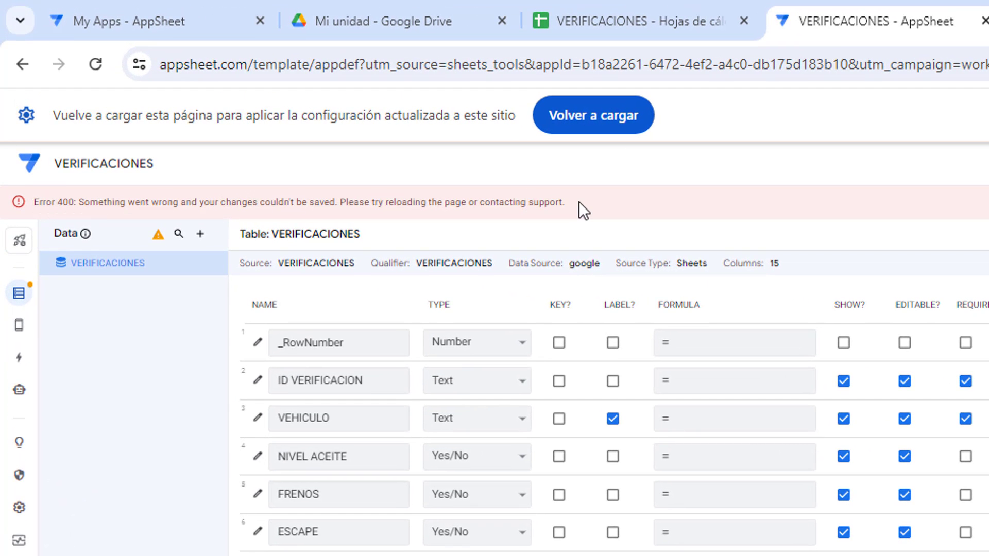
# Step: Reload the editor to discard the failed deletion and return to the 16-column VERIFICACIONES list
pyautogui.moveTo(575, 201); pyautogui.dragTo(28, 205)
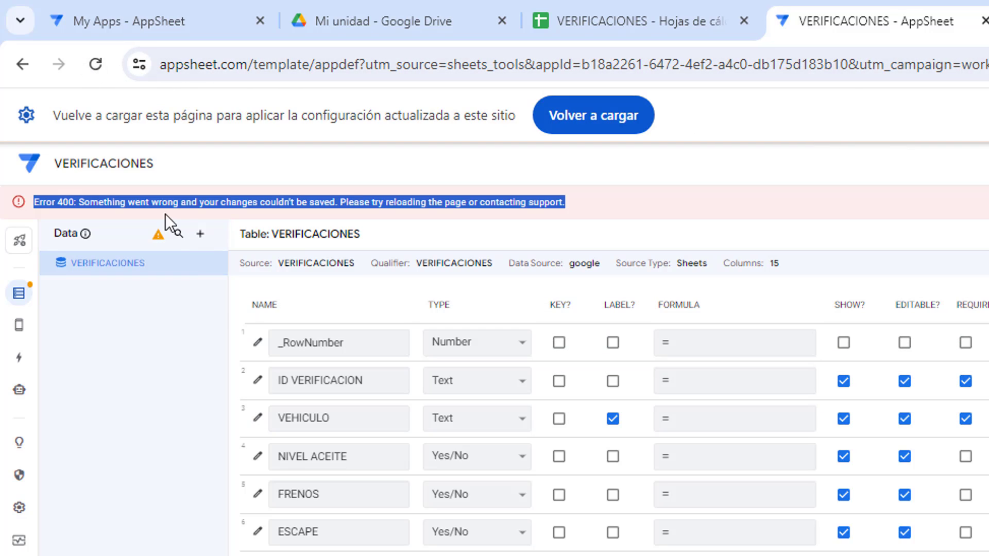
pyautogui.click(292, 191)
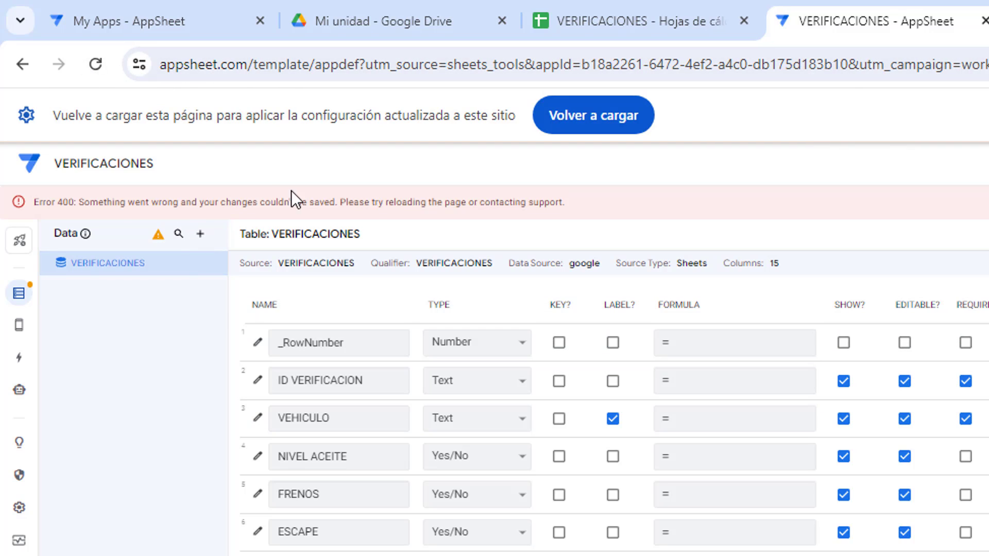
pyautogui.click(96, 65)
pyautogui.click(964, 186)
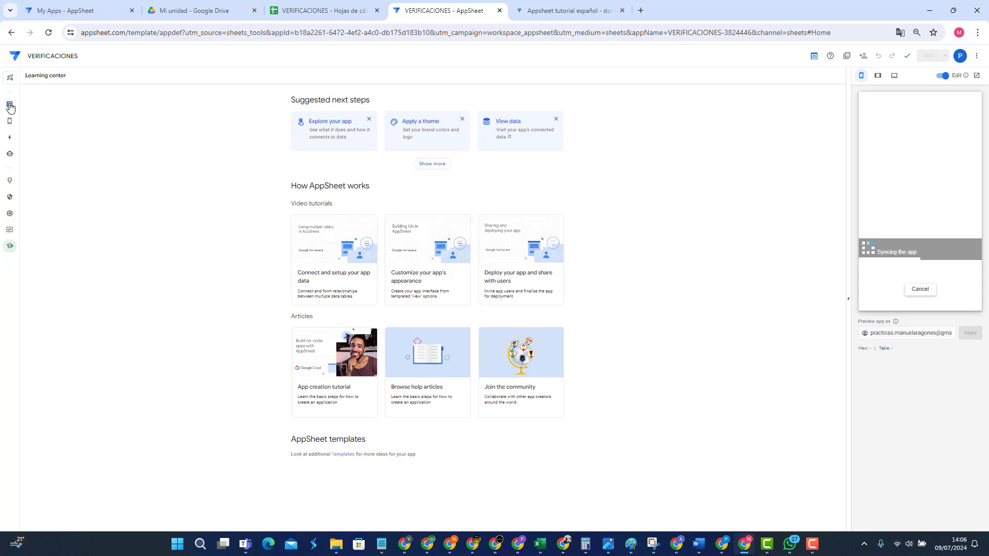
pyautogui.click(10, 105)
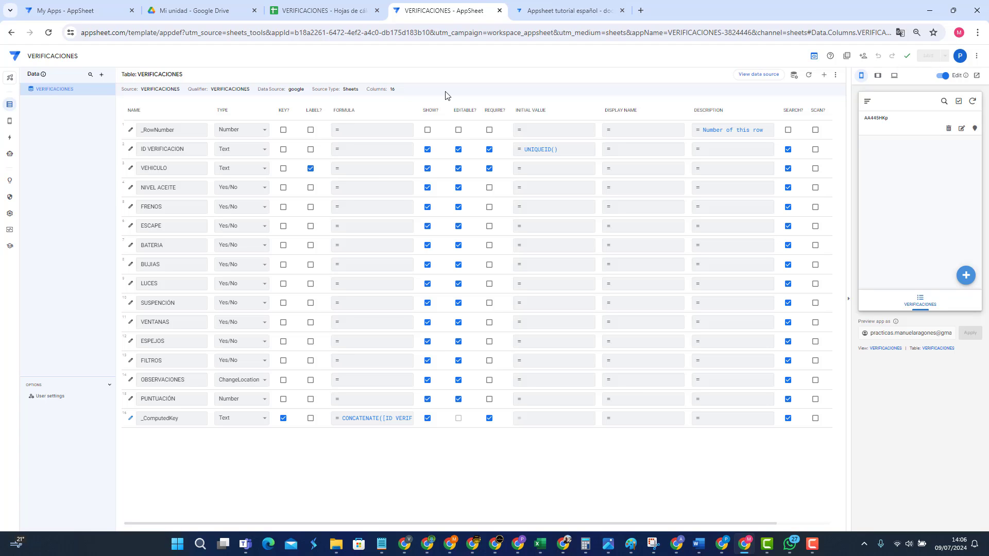
# Step: Delete the _ComputedKey column from VERIFICACIONES and save the app
pyautogui.click(130, 419)
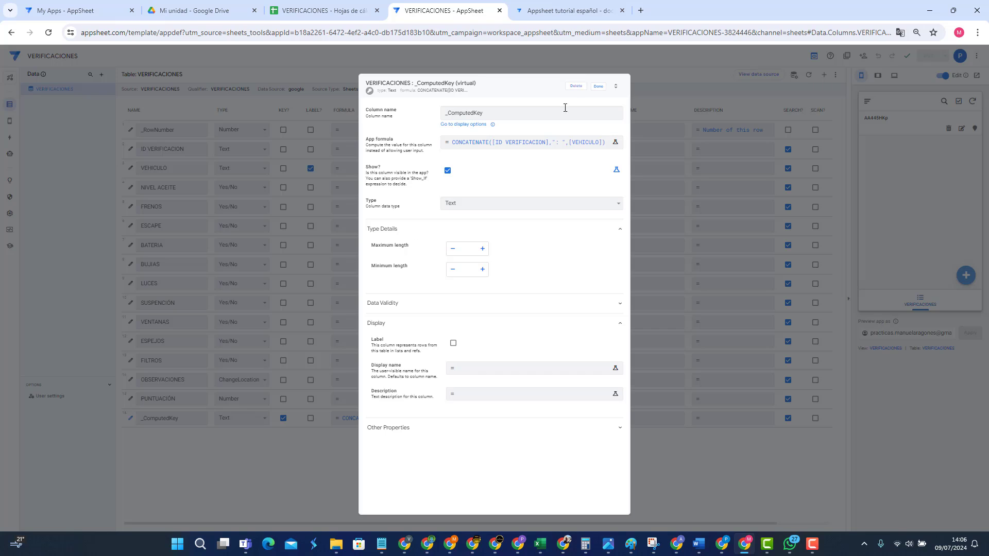
pyautogui.click(576, 86)
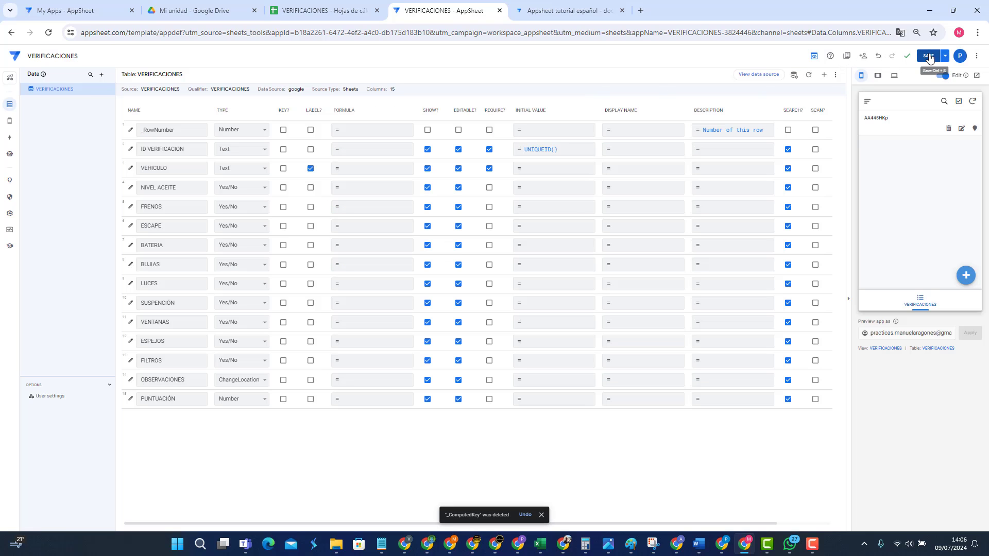
pyautogui.click(929, 56)
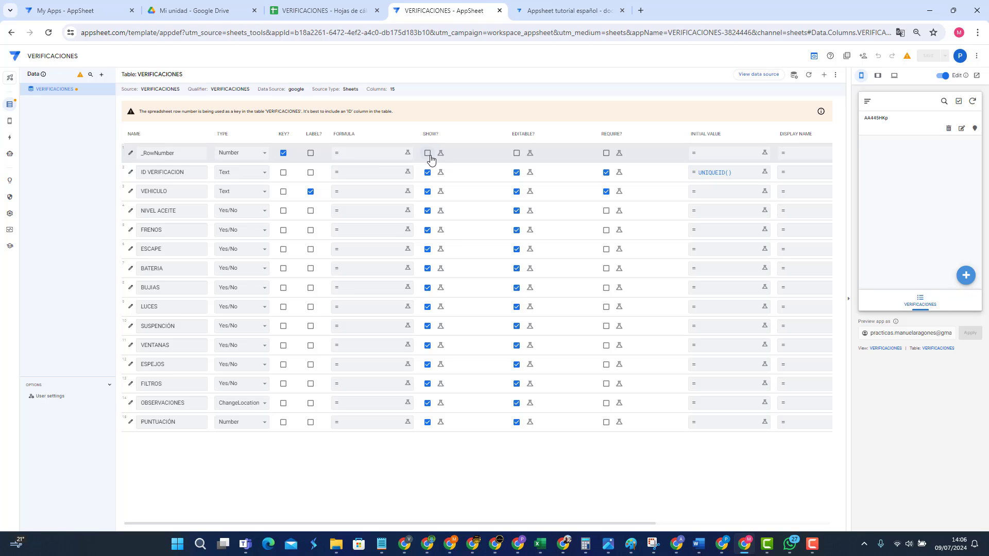
# Step: Move the key from _RowNumber to ID VERIFICACION, toggle its EDITABLE? box, and save
pyautogui.click(427, 153)
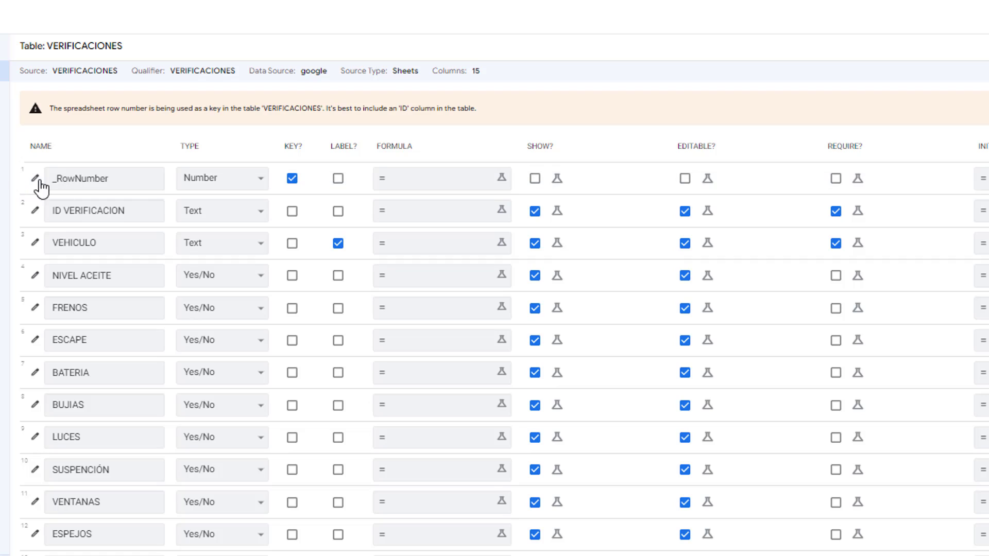
pyautogui.click(61, 177)
pyautogui.click(292, 178)
pyautogui.click(291, 211)
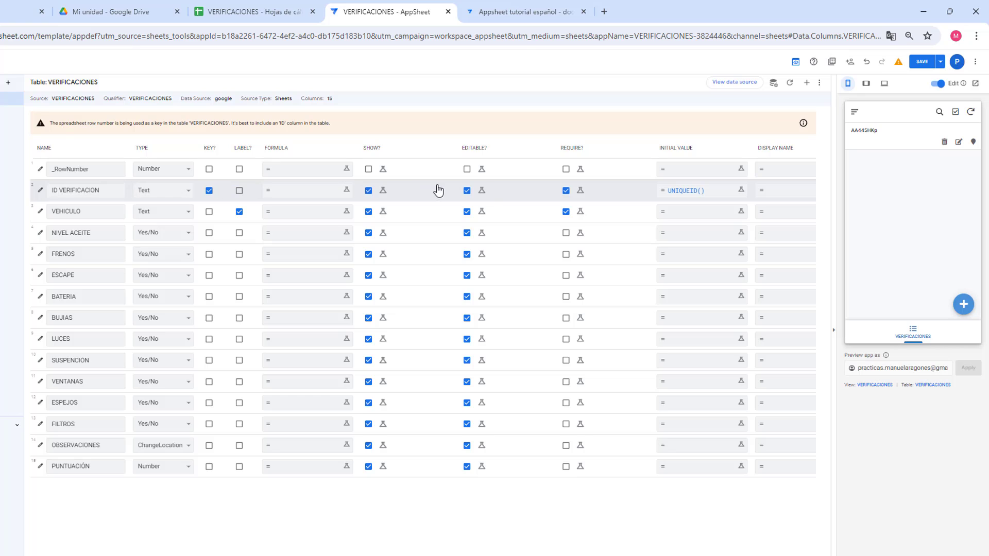
pyautogui.click(465, 191)
pyautogui.click(921, 61)
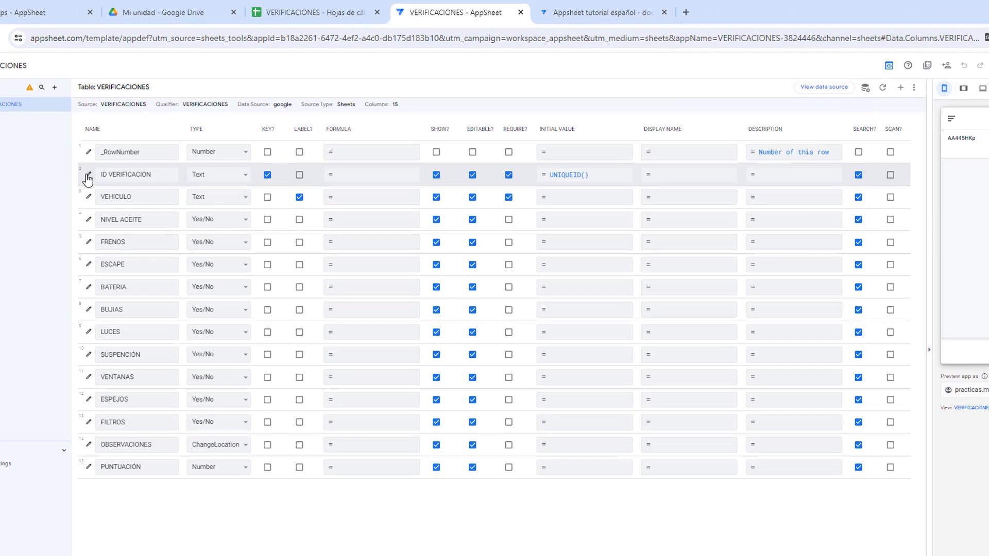
pyautogui.click(87, 177)
pyautogui.click(434, 331)
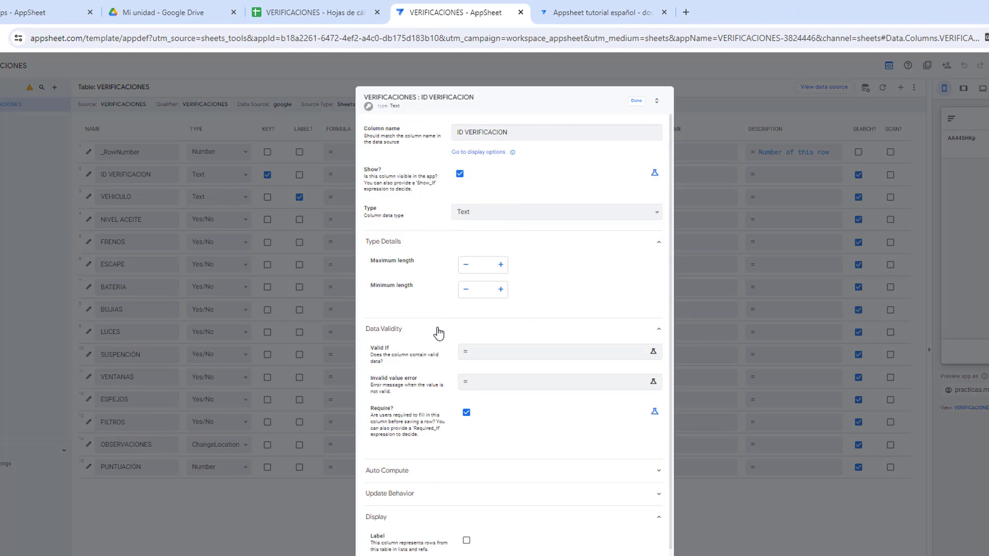
pyautogui.scroll(-1, 435, 333)
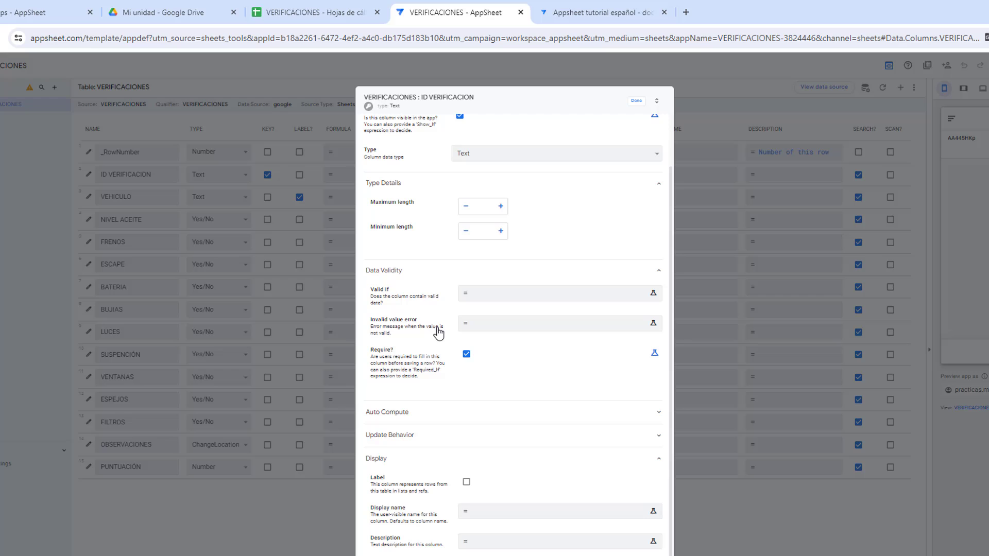
pyautogui.click(425, 422)
pyautogui.scroll(-3, 466, 422)
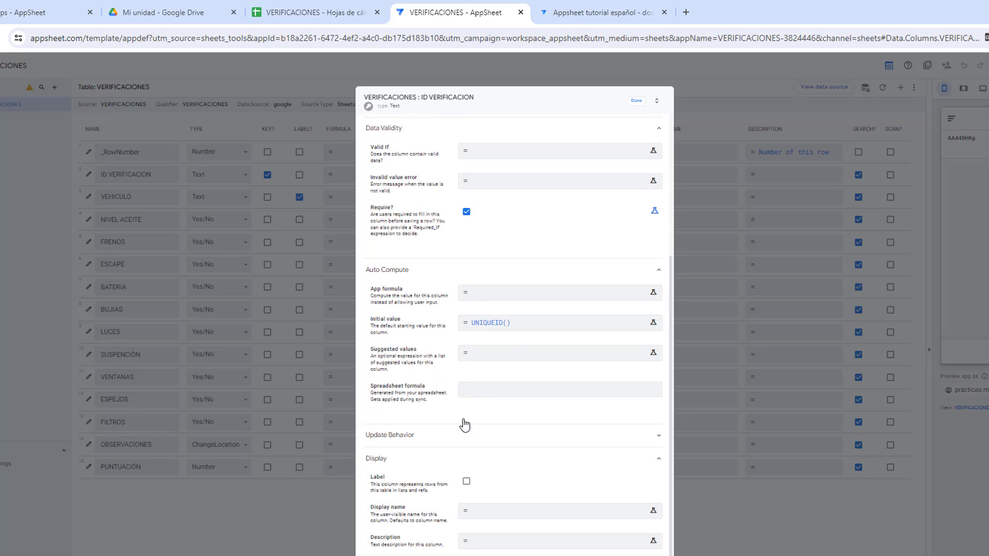
pyautogui.click(420, 438)
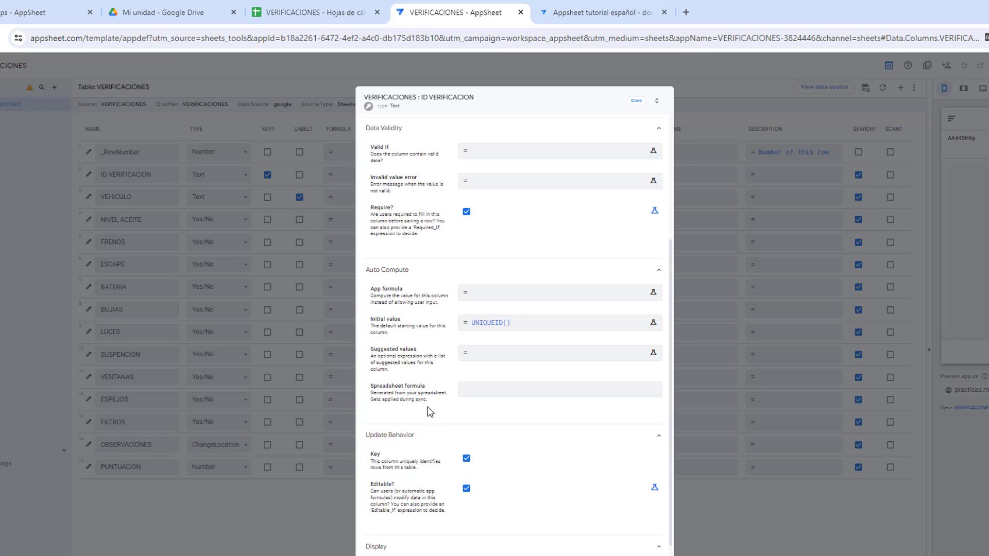
pyautogui.scroll(-2, 428, 408)
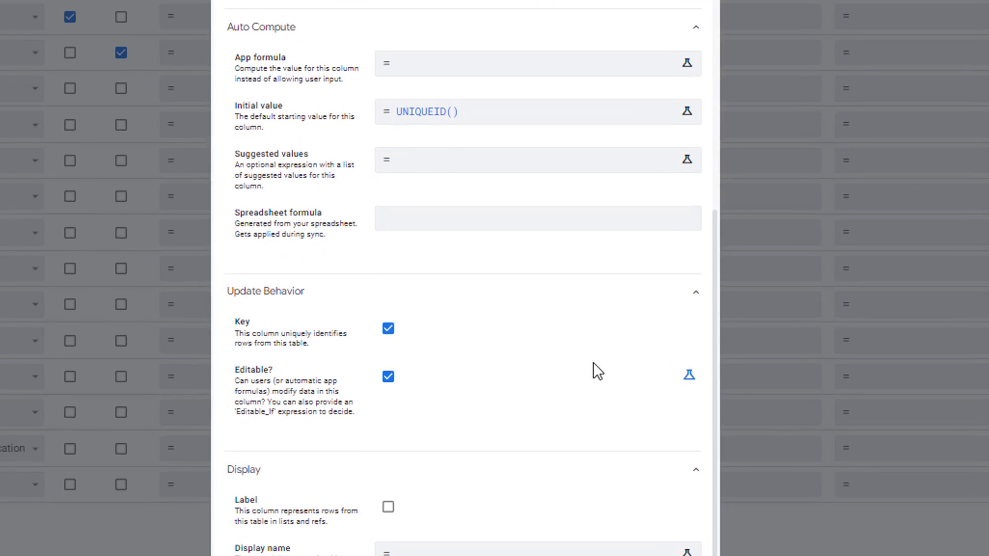
pyautogui.click(689, 376)
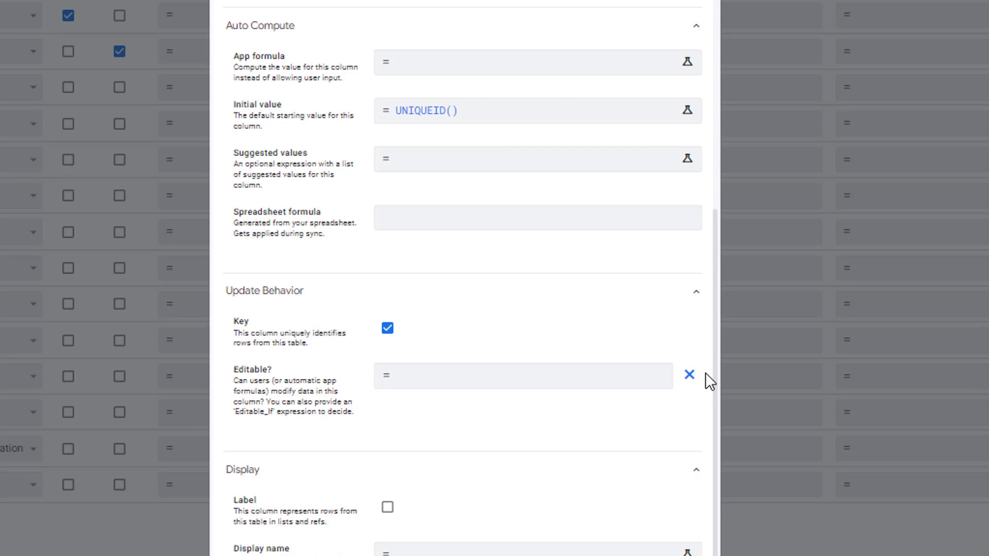
pyautogui.click(689, 376)
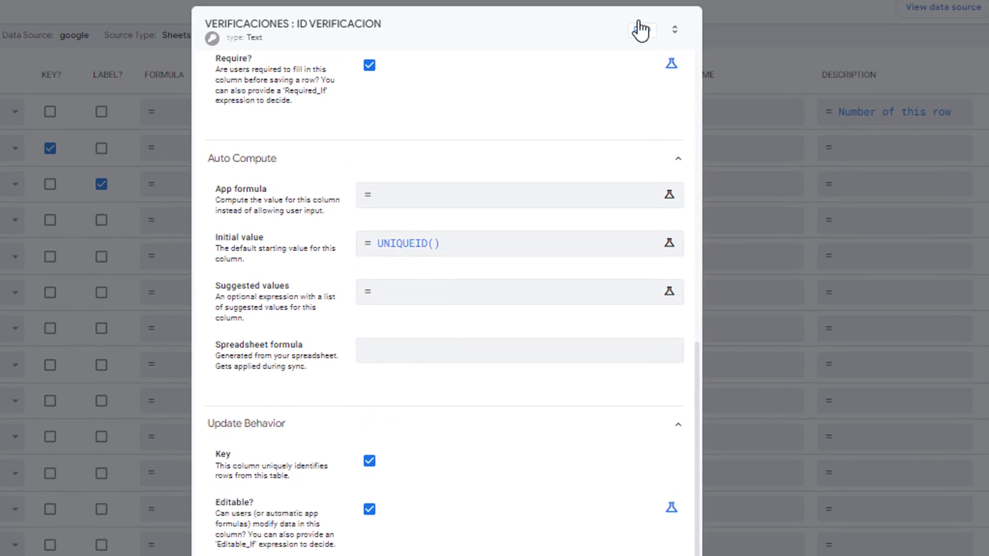
pyautogui.click(637, 60)
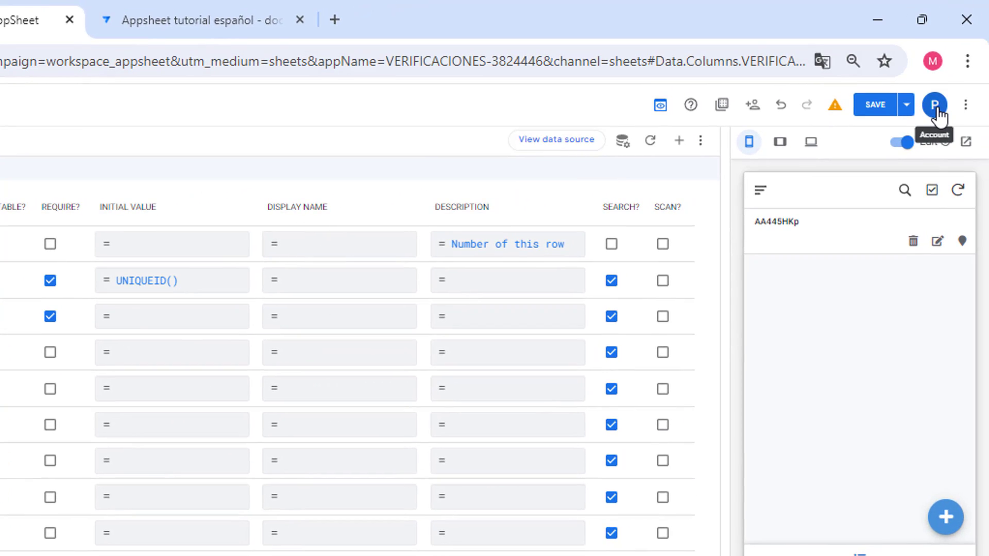
# Step: Turn on 'Expand all sections?' in the account's Editor settings
pyautogui.click(934, 106)
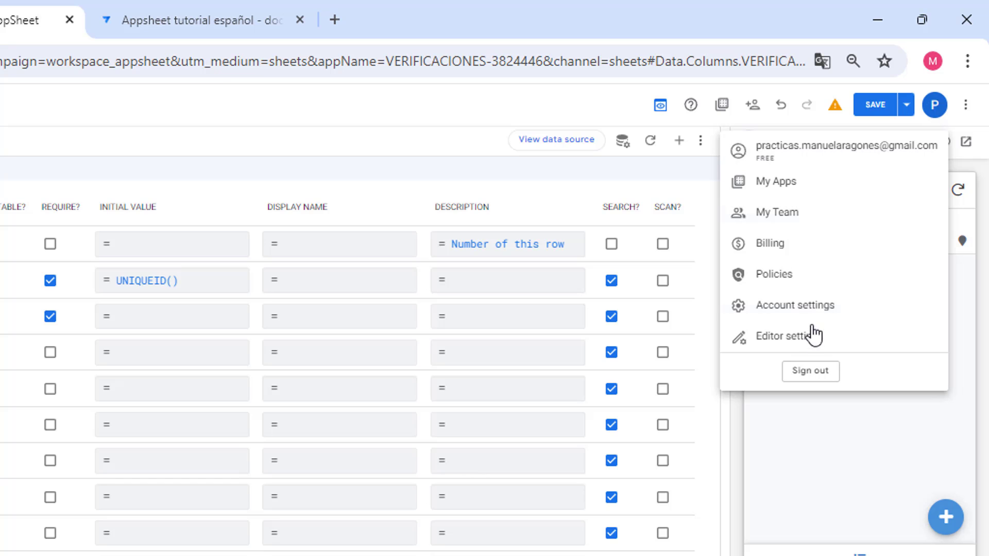
pyautogui.click(801, 343)
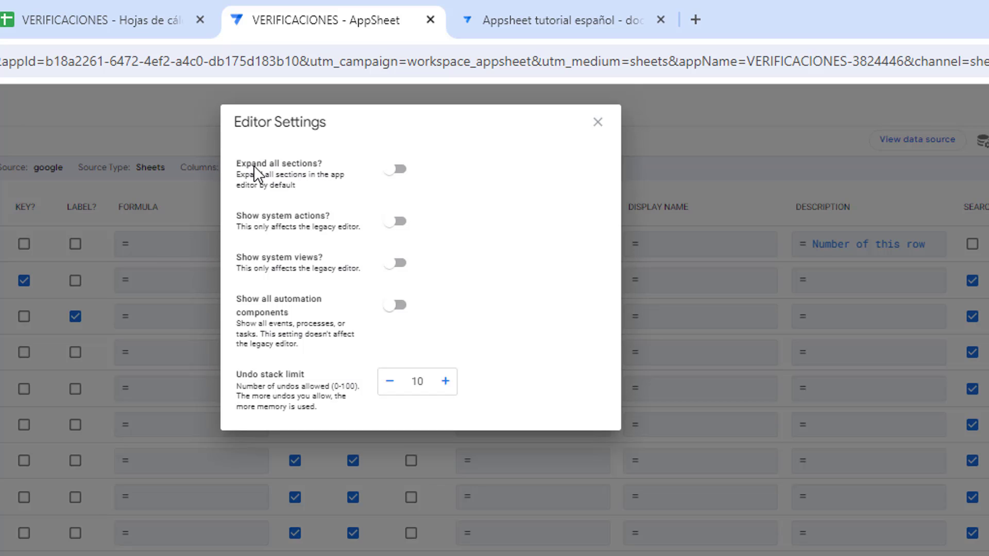
pyautogui.click(397, 171)
pyautogui.click(597, 122)
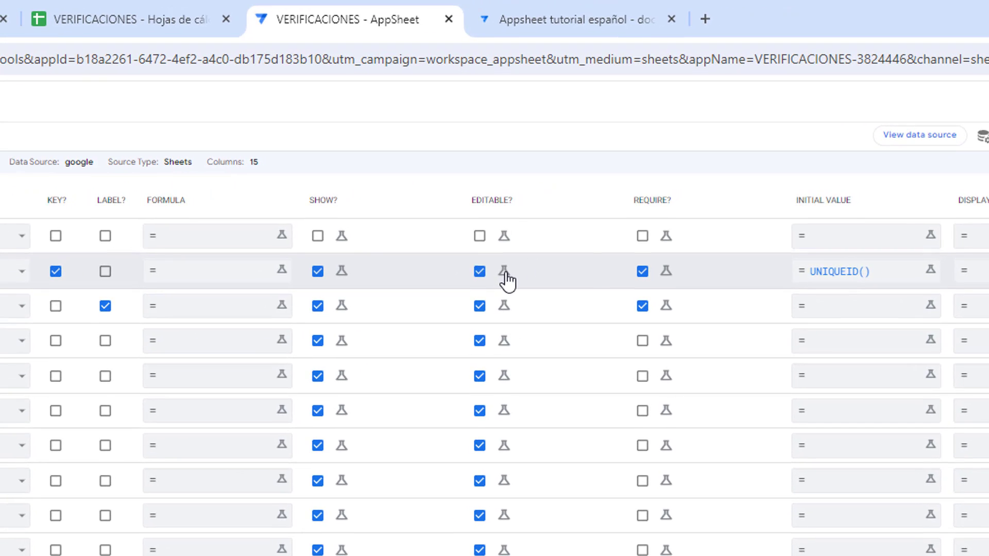
# Step: Set ID VERIFICACION's Editable_If formula to false and save the app
pyautogui.click(504, 273)
pyautogui.click(506, 280)
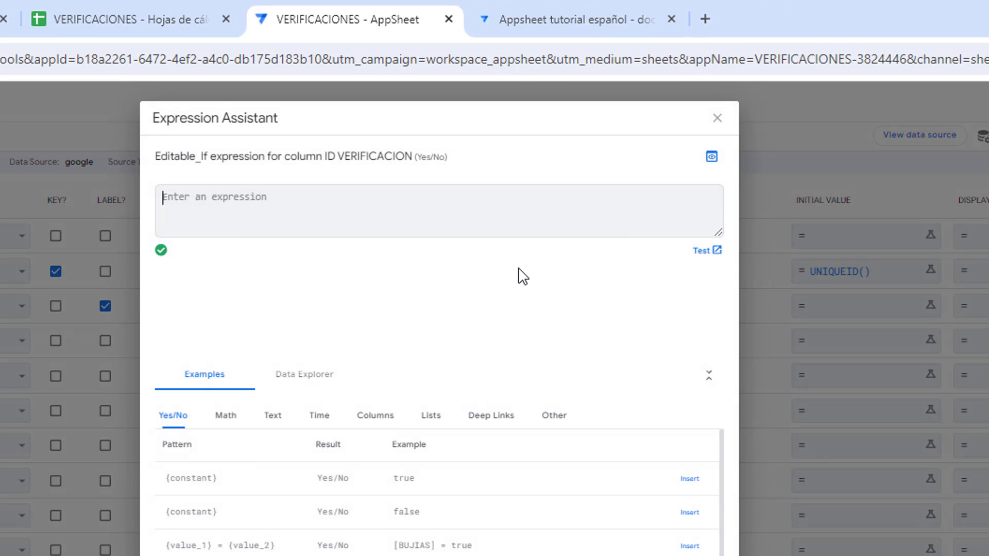
pyautogui.write('false')
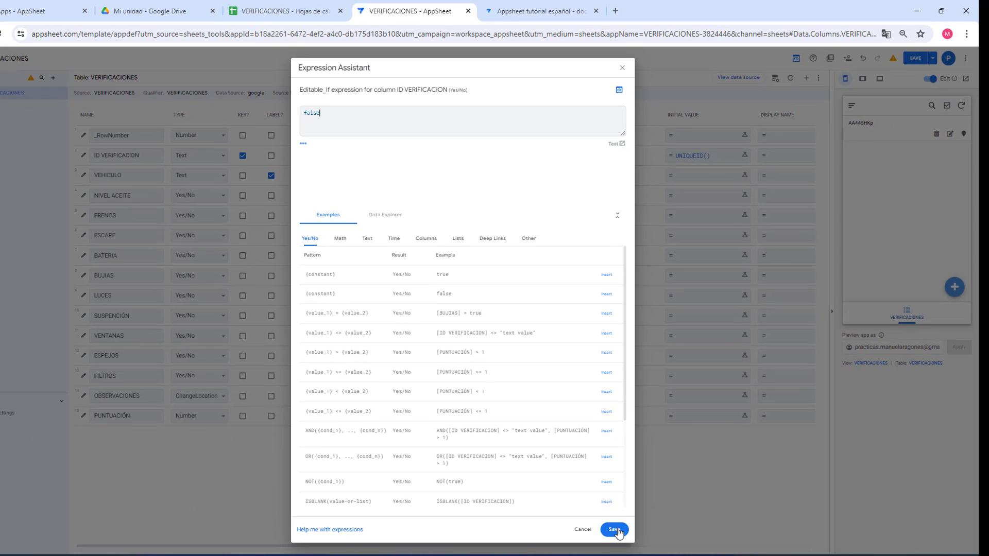
pyautogui.click(617, 531)
pyautogui.click(914, 58)
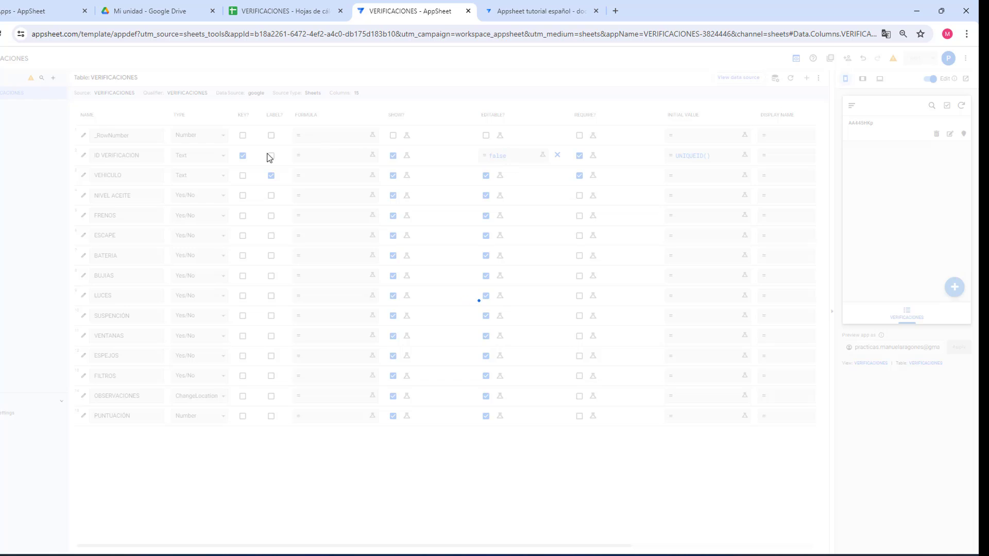
# Step: Check in the preview that the ID field is locked in edit and new-record forms
pyautogui.click(701, 158)
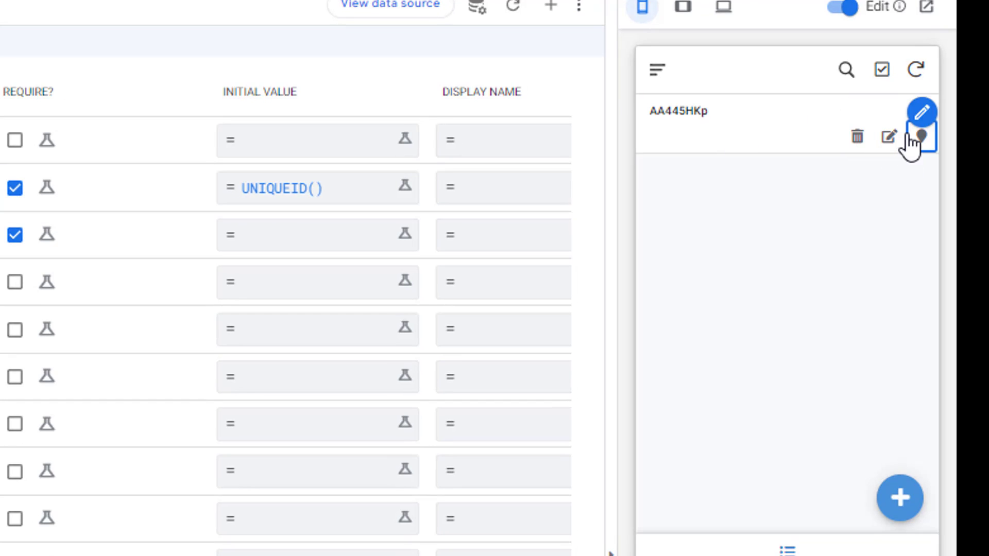
pyautogui.click(886, 137)
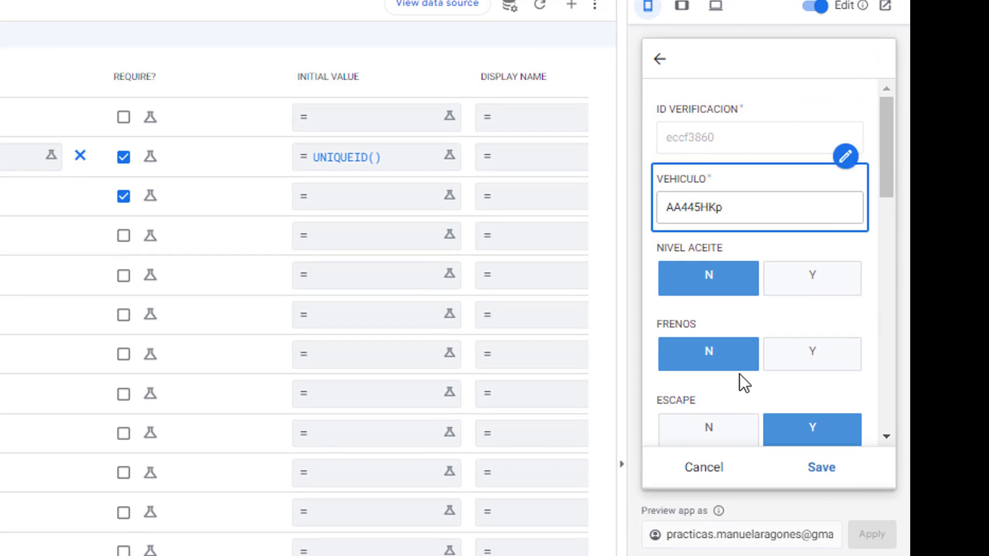
pyautogui.click(703, 466)
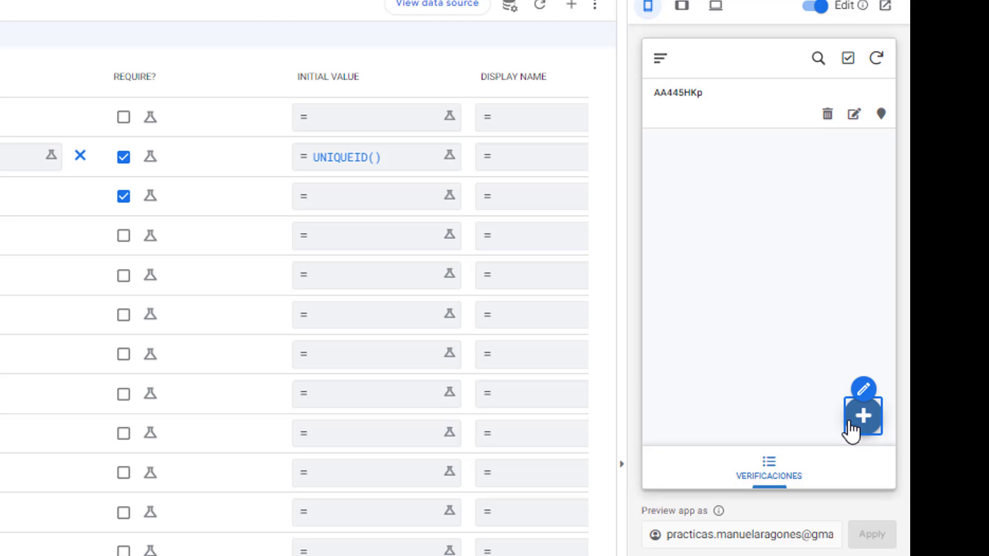
pyautogui.click(867, 420)
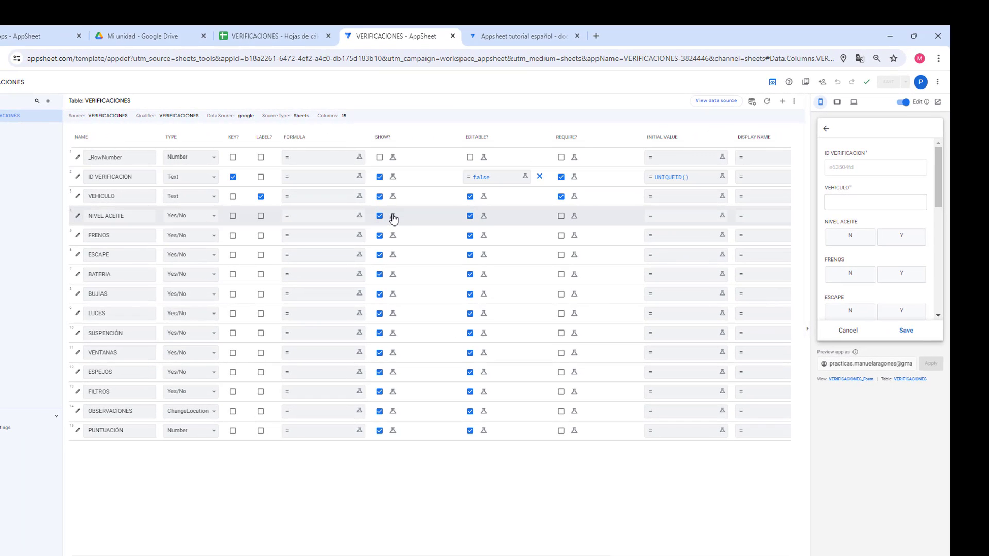
# Step: Give NIVEL ACEITE the Show_If rule ISNOTBLANK([VEHICULO]) and save the app
pyautogui.click(393, 218)
pyautogui.click(391, 215)
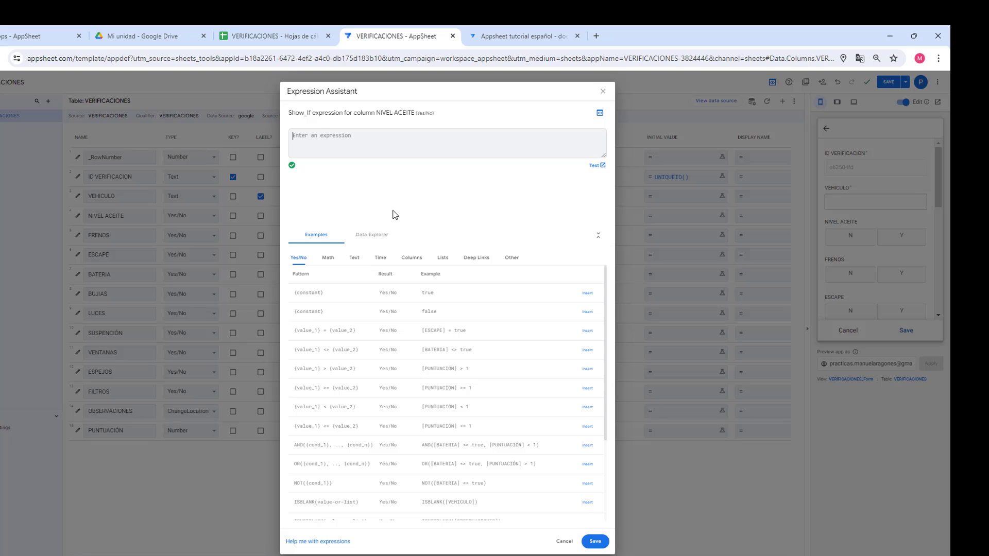
pyautogui.write('is')
pyautogui.click(326, 135)
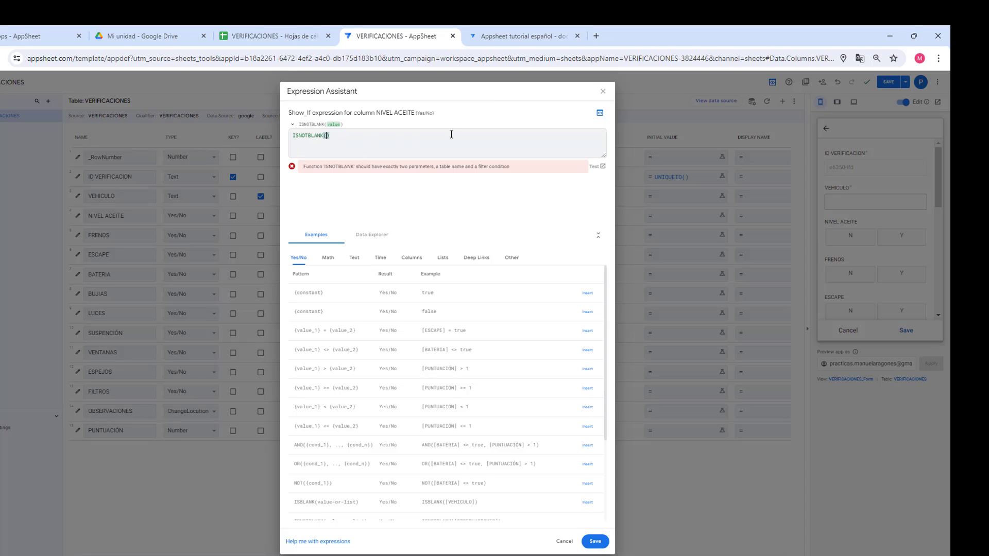
pyautogui.write('[')
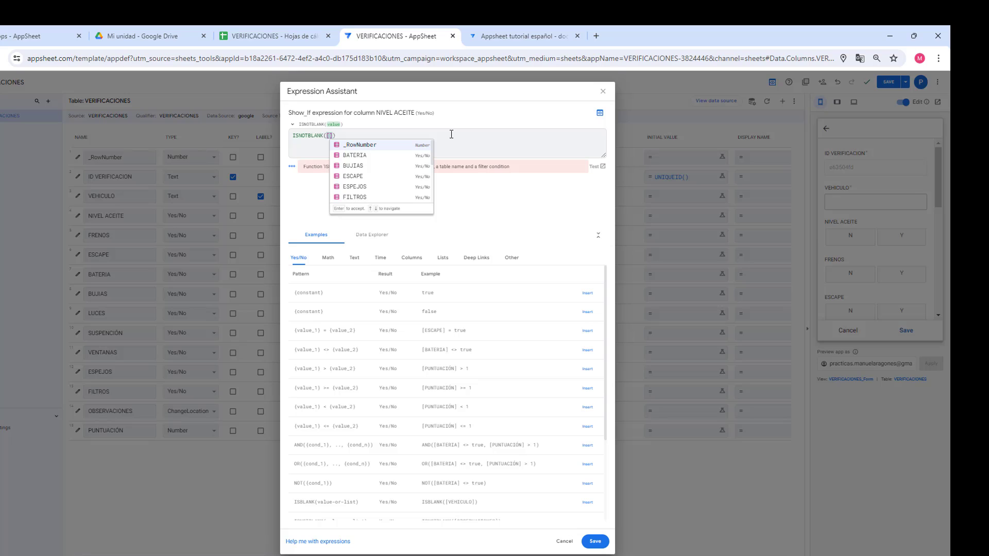
pyautogui.write('VE')
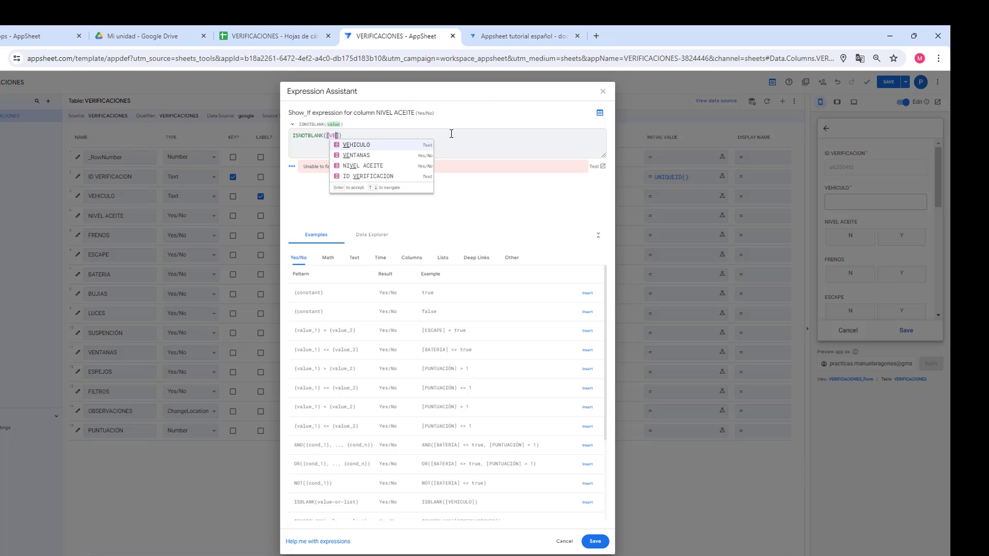
pyautogui.click(356, 144)
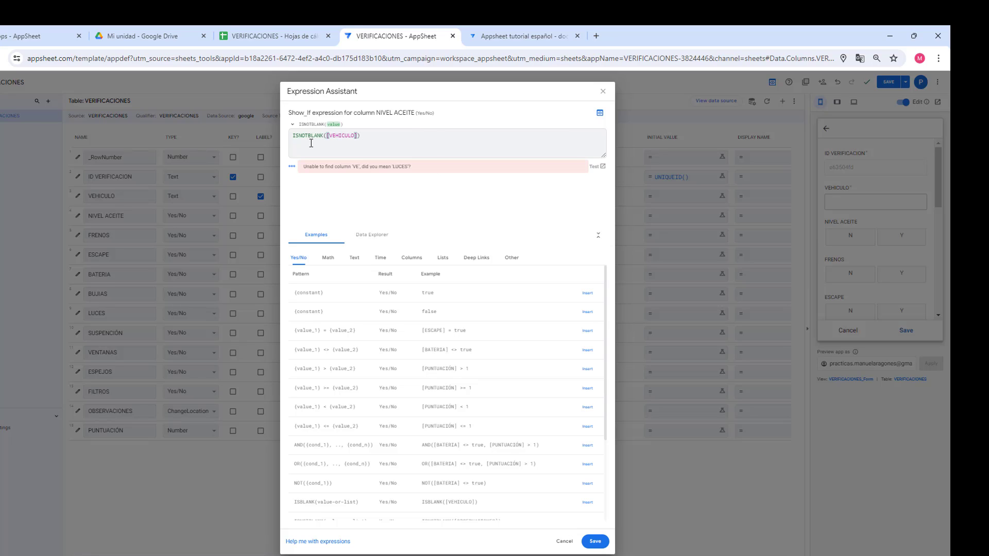
pyautogui.click(595, 541)
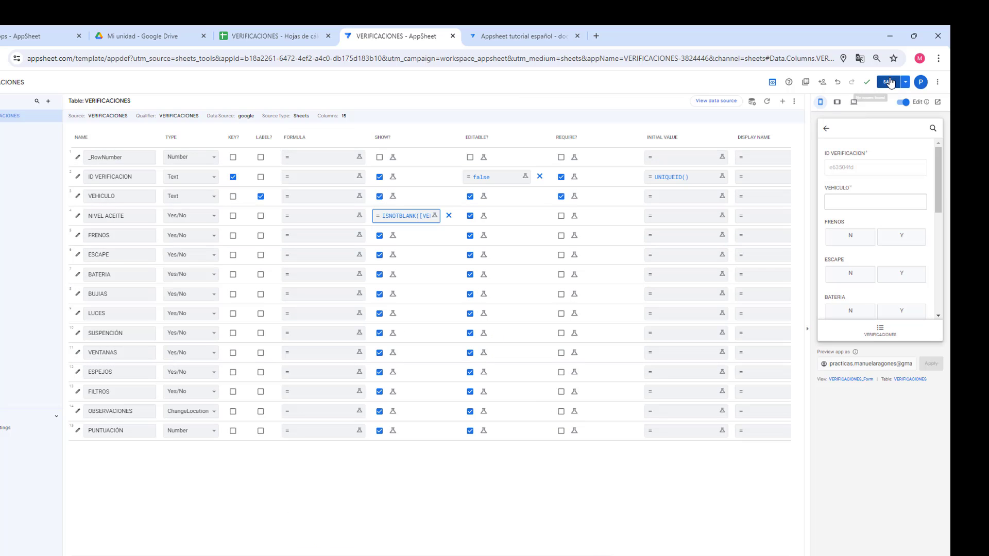
pyautogui.click(890, 83)
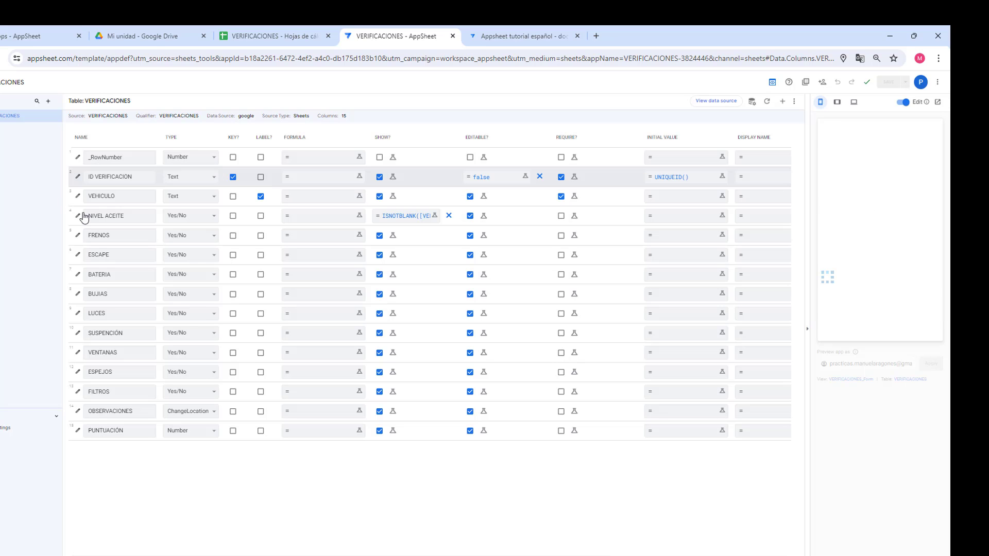
# Step: Test the rule by entering and clearing DFGDG in VEHICULO, then remove the Show_If formula
pyautogui.click(125, 215)
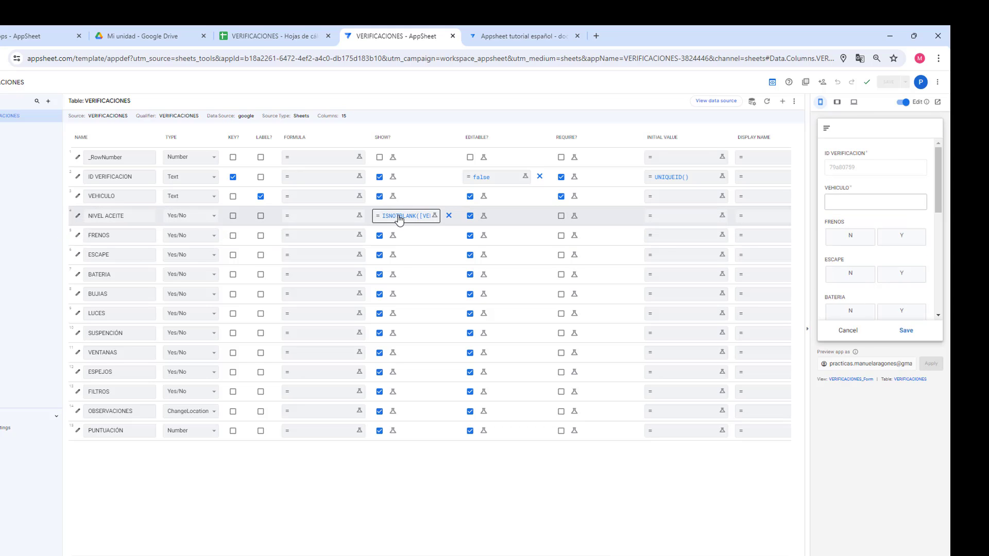
pyautogui.click(848, 202)
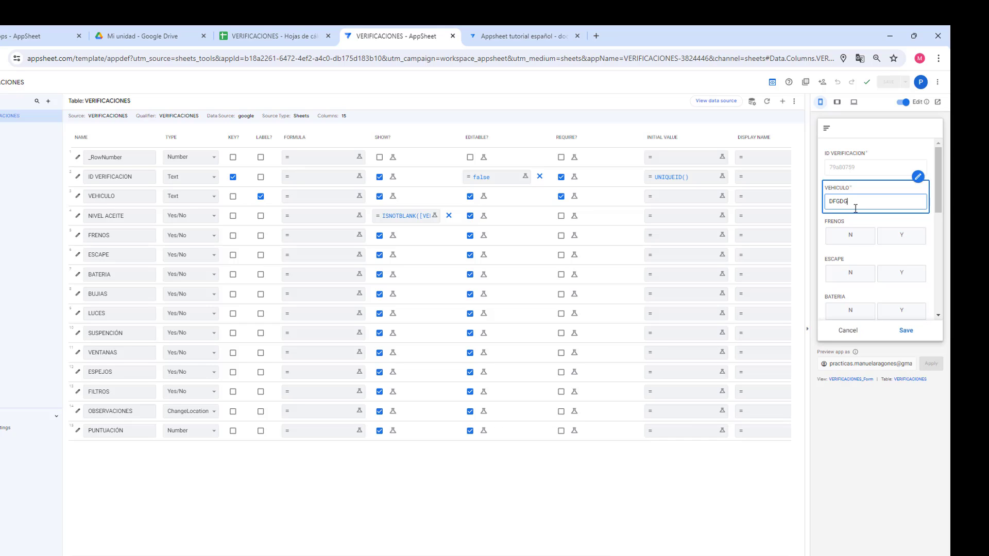
pyautogui.write('DFGDG')
pyautogui.click(868, 221)
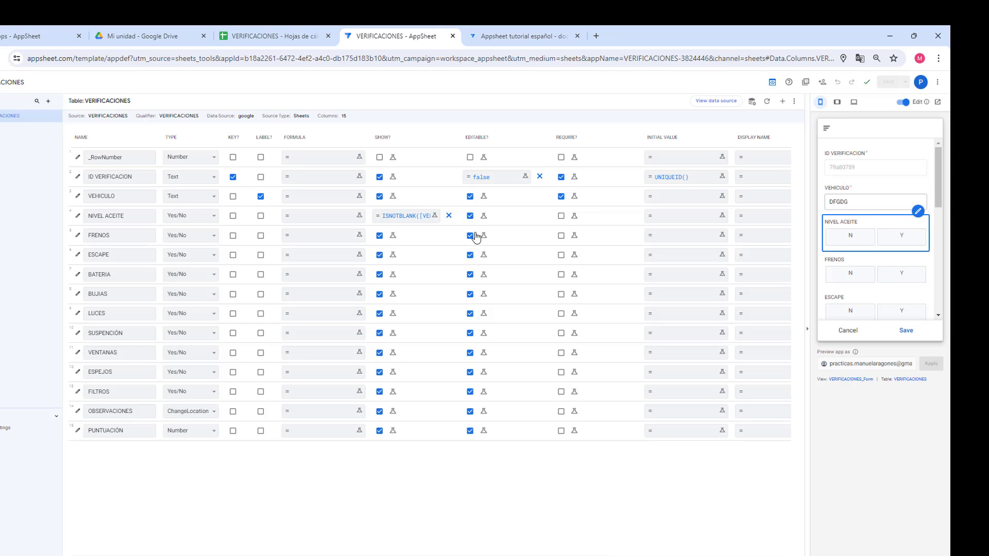
pyautogui.doubleClick(854, 203)
pyautogui.press('BackSpace')
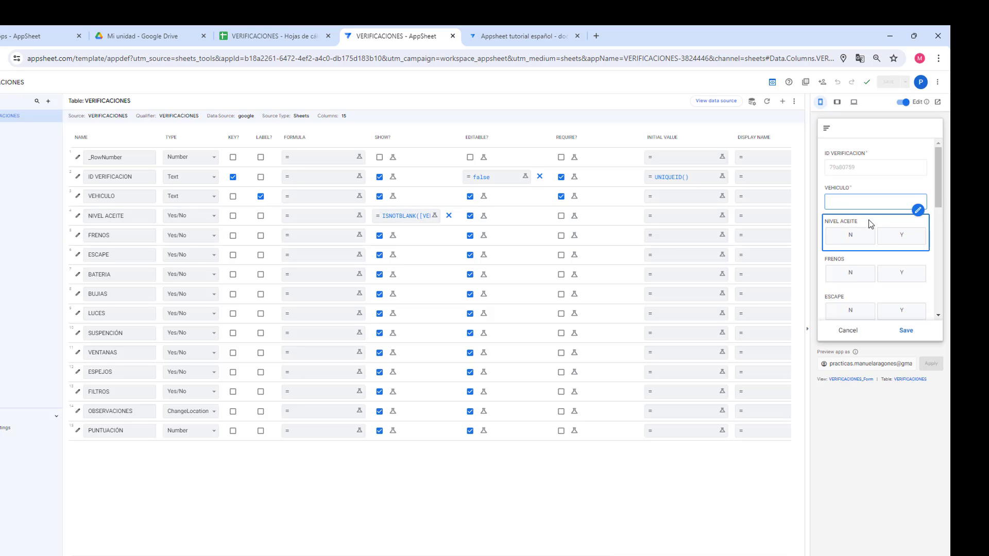
pyautogui.click(449, 215)
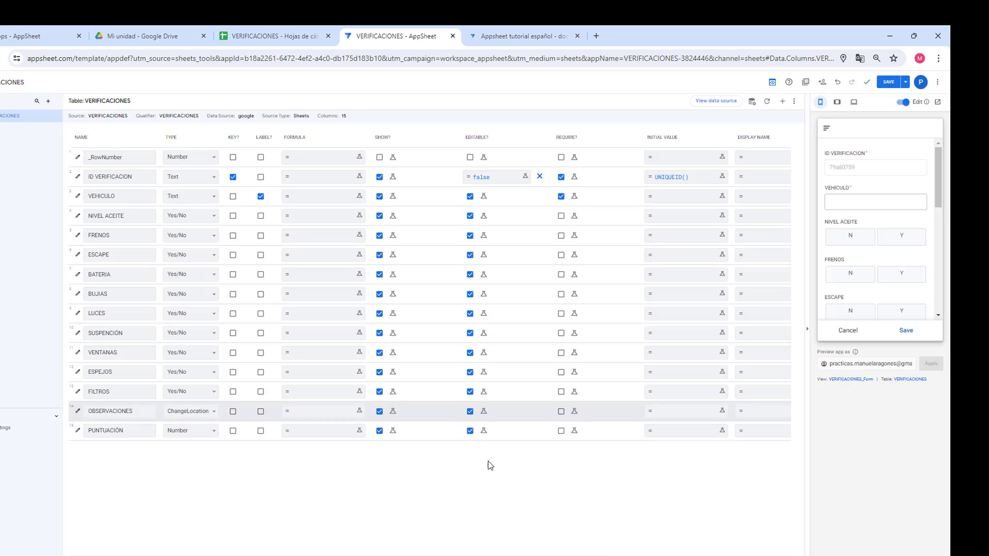
# Step: Enter 'NO VERIFICACION' as ID VERIFICACION's Display Name expression
pyautogui.hscroll(5, 646, 554)
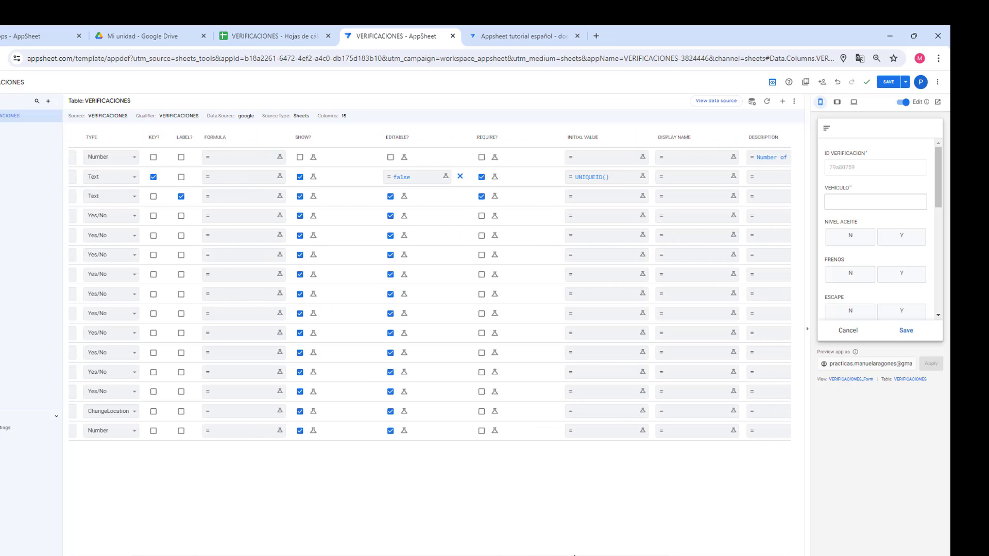
pyautogui.hscroll(2, 646, 554)
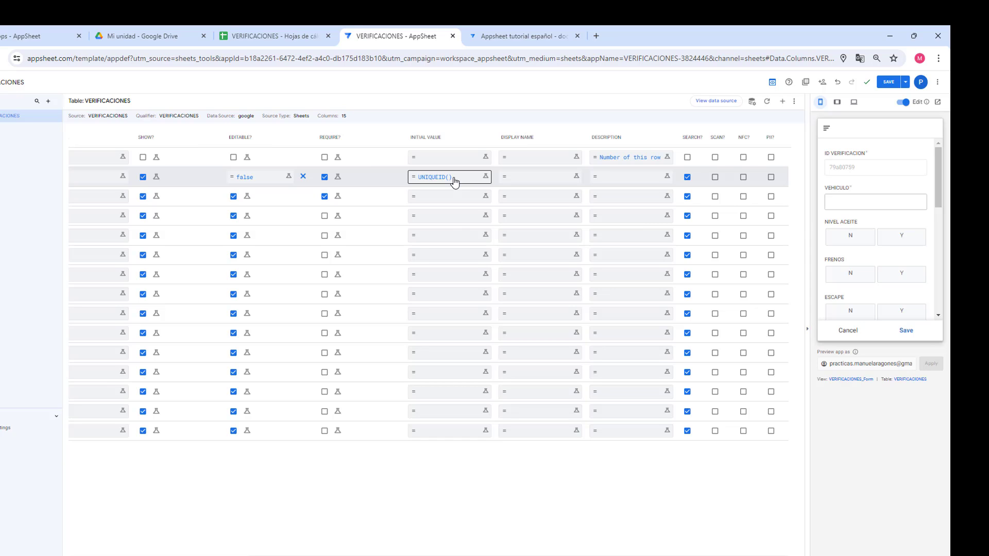
pyautogui.click(516, 187)
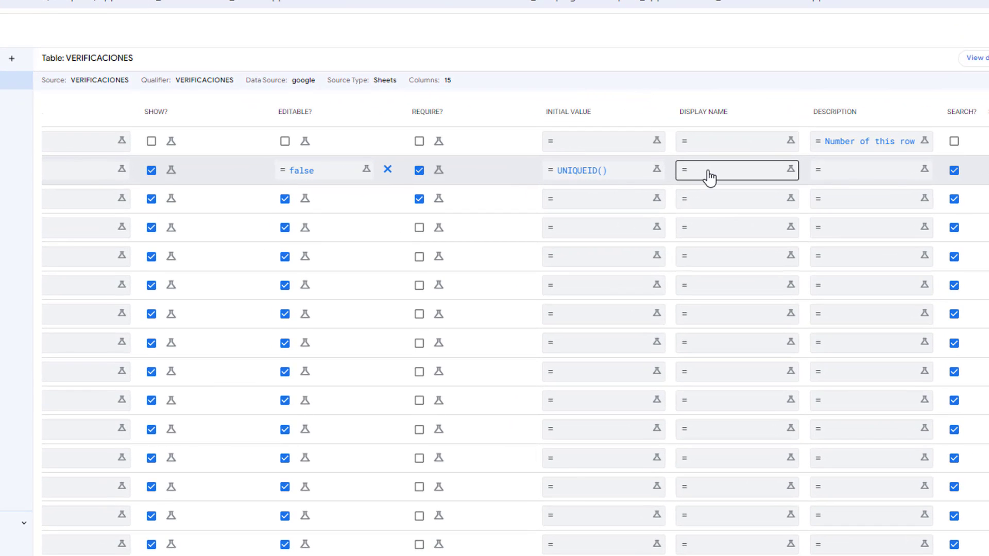
pyautogui.click(709, 177)
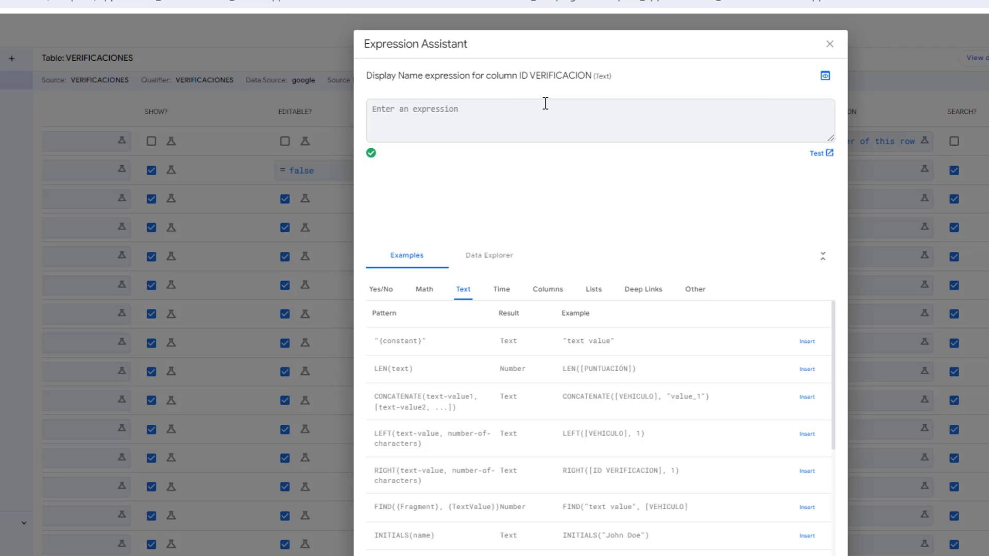
pyautogui.write('NO V')
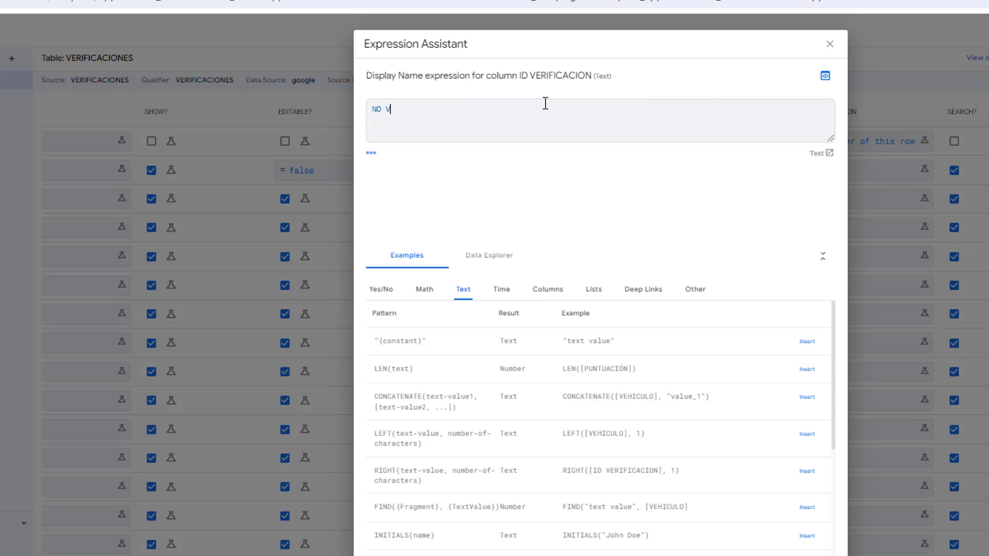
pyautogui.write('ERIFICACION')
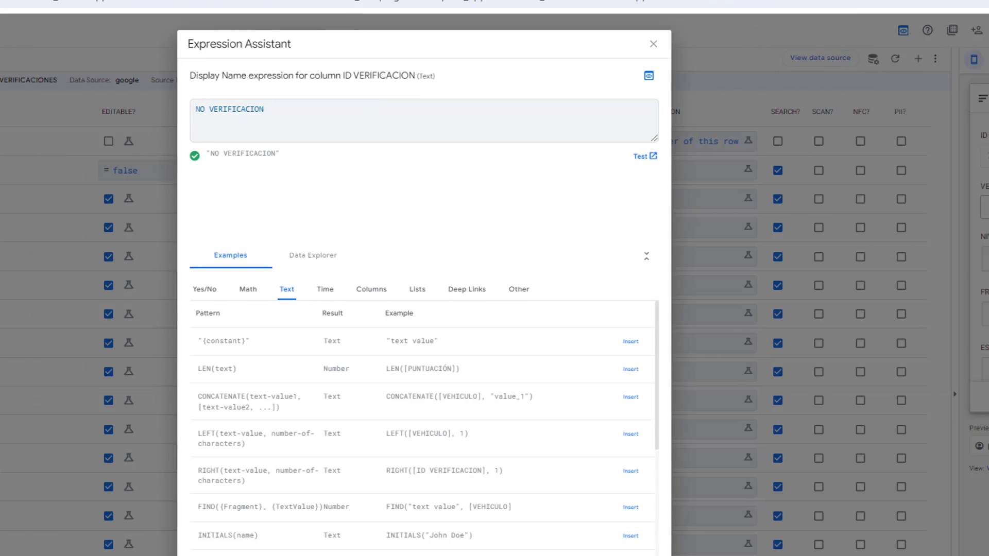
pyautogui.click(819, 555)
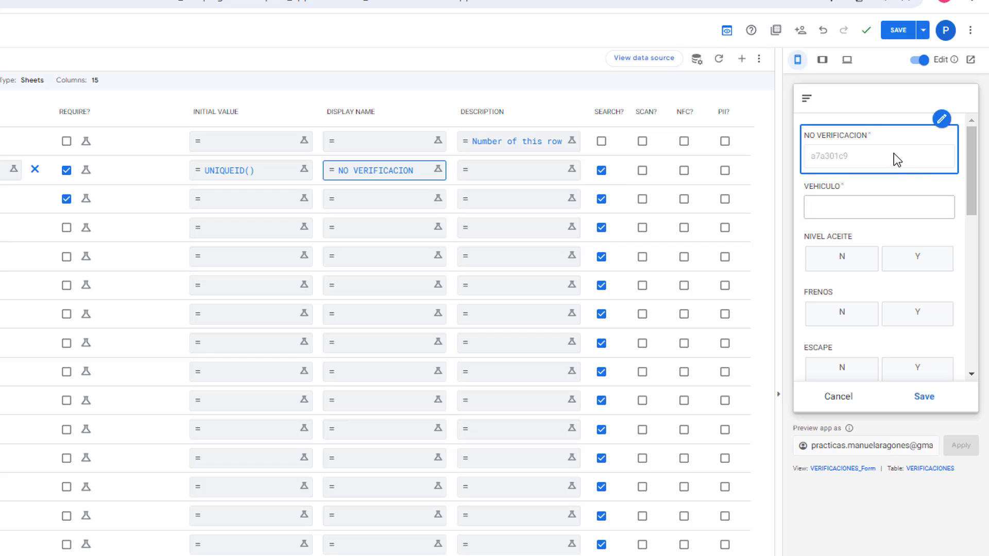
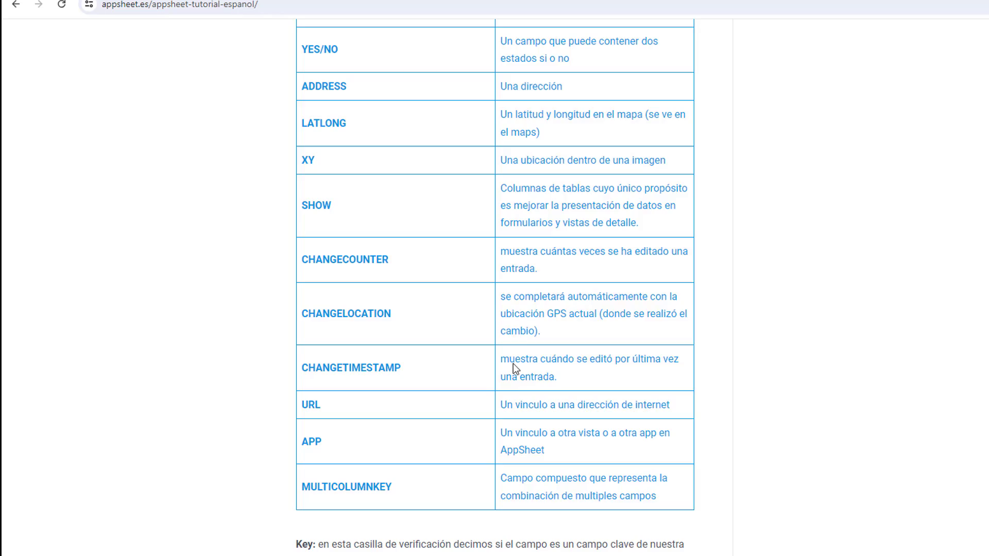
# Step: Scroll the appsheet.es tutorial to the Nfc and Pii field explanations and highlight each one
pyautogui.scroll(-9, 513, 363)
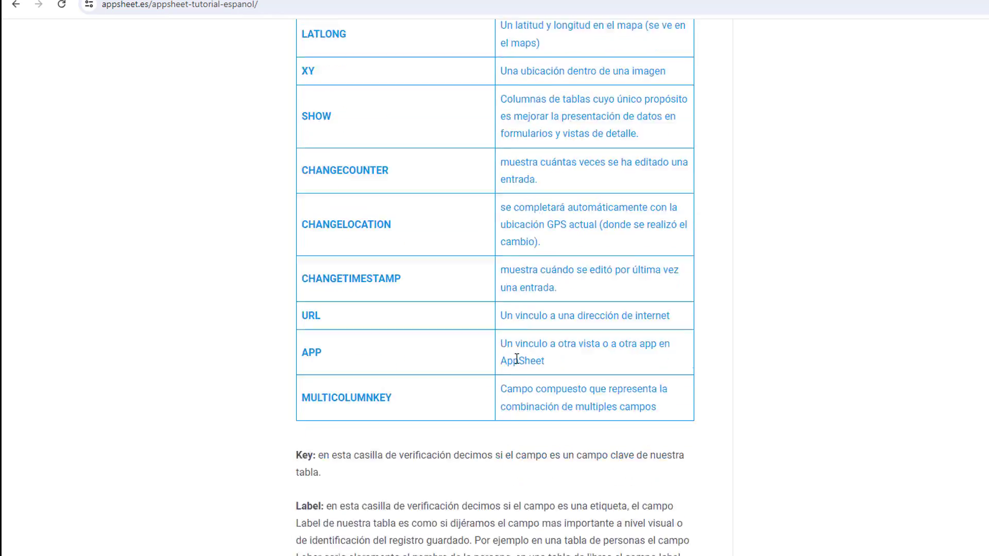
pyautogui.scroll(-5, 514, 358)
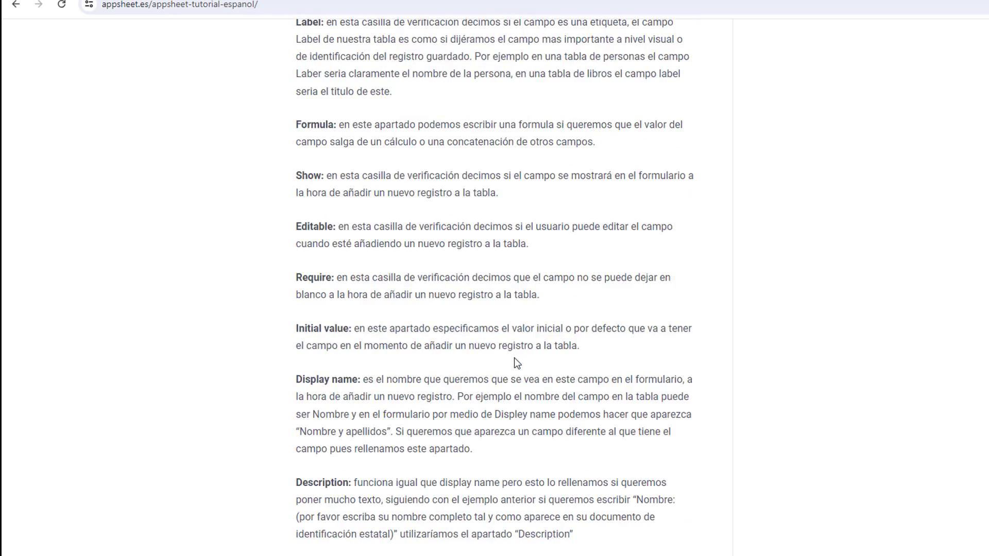
pyautogui.scroll(-2, 514, 358)
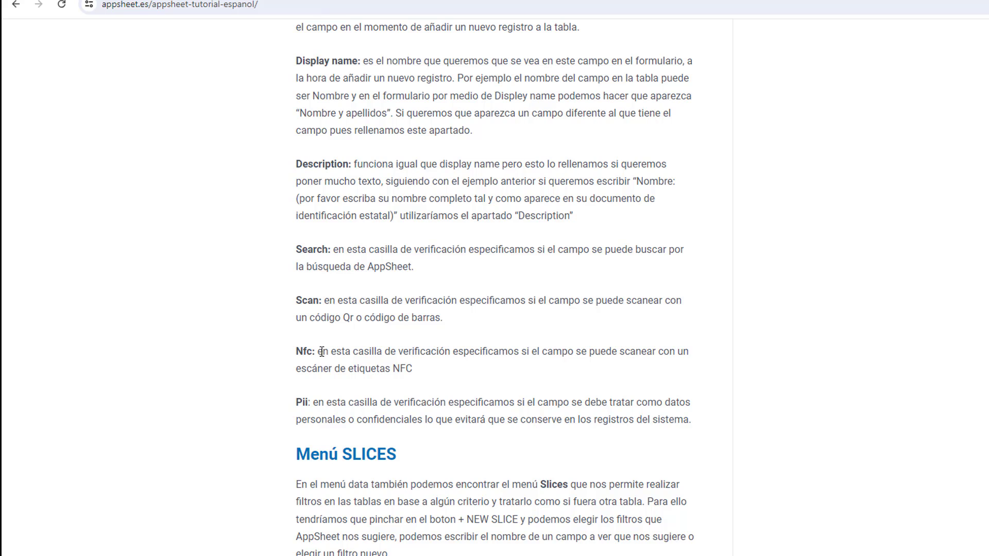
pyautogui.moveTo(320, 352); pyautogui.dragTo(693, 365)
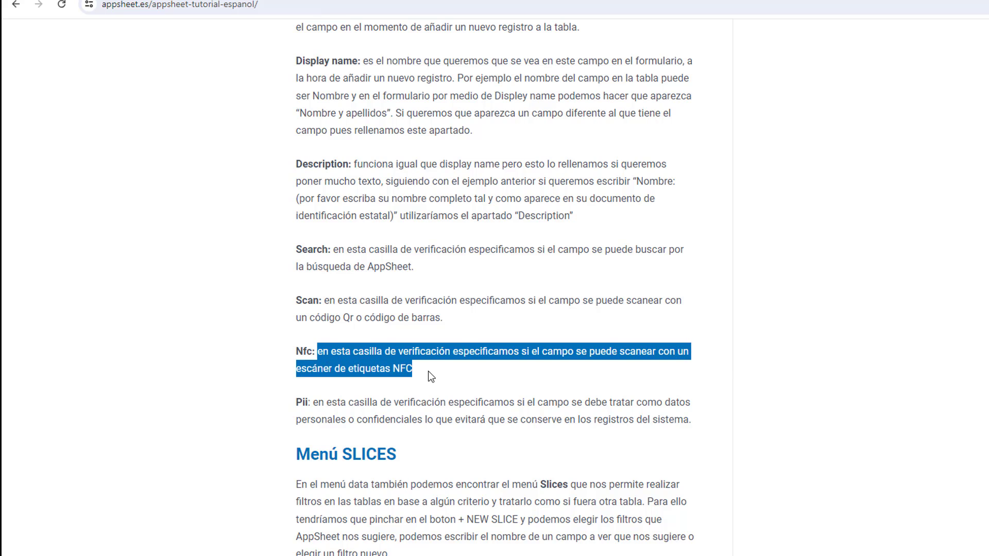
pyautogui.click(314, 405)
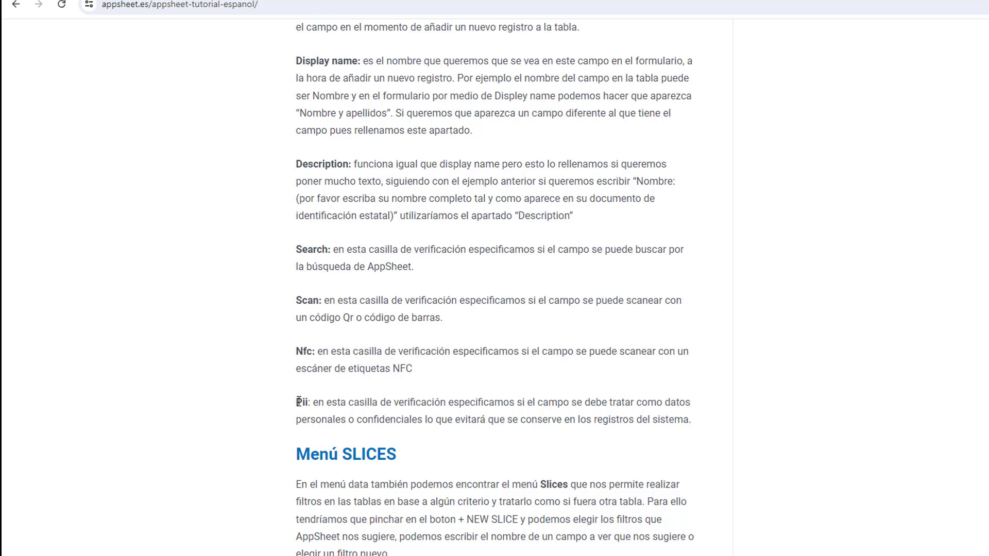
pyautogui.moveTo(295, 403); pyautogui.dragTo(695, 413)
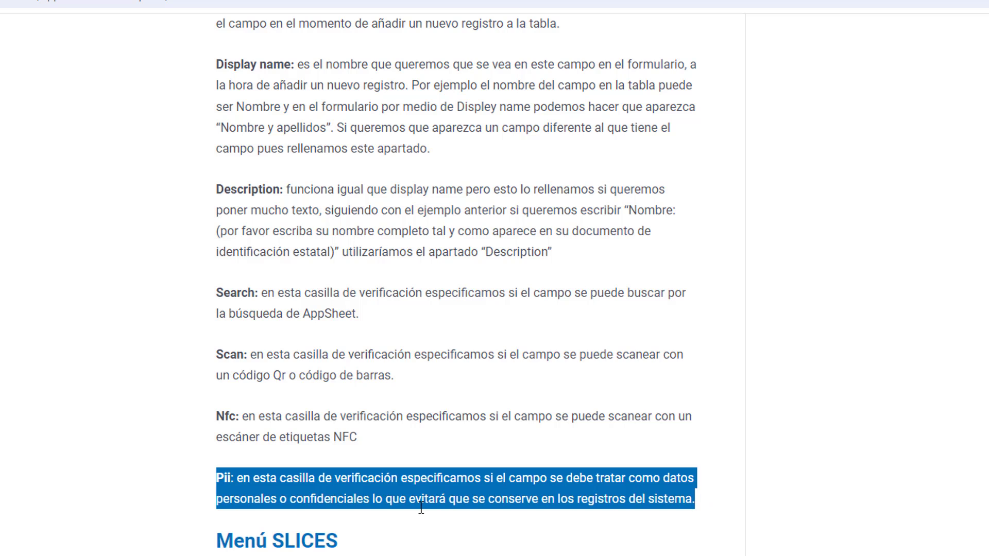
pyautogui.click(397, 497)
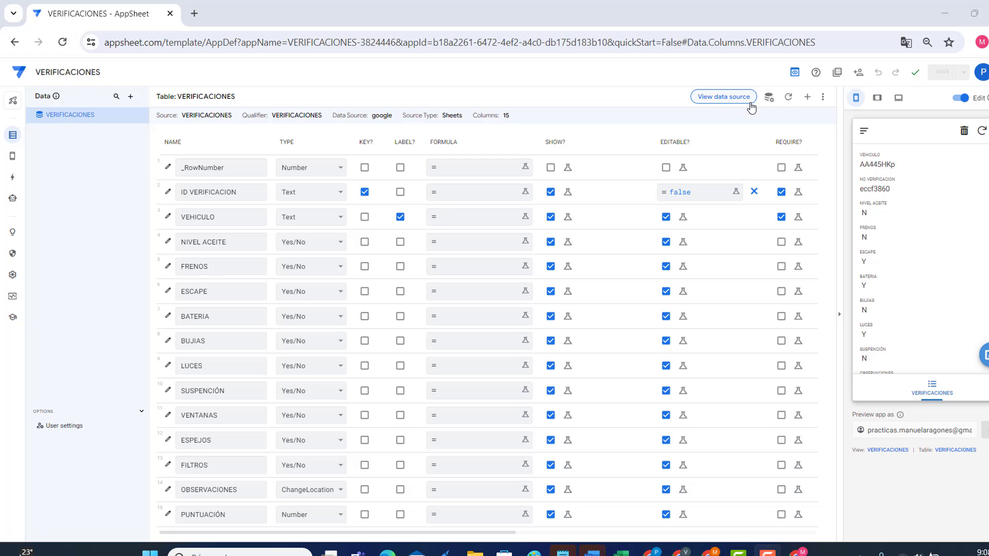
# Step: Open the VERIFICACIONES Google Sheet data source in a new tab, then return to the column editor
pyautogui.click(729, 97)
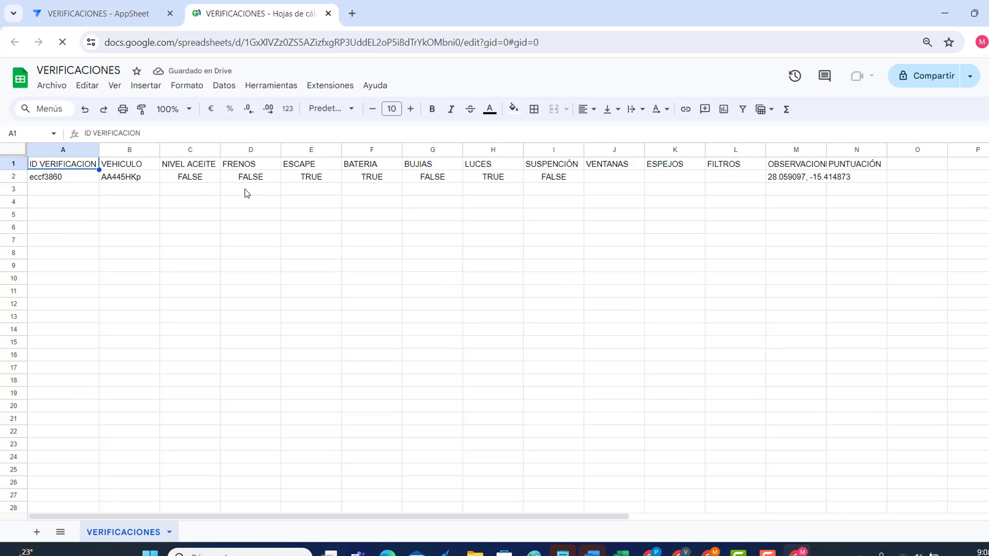
pyautogui.click(98, 13)
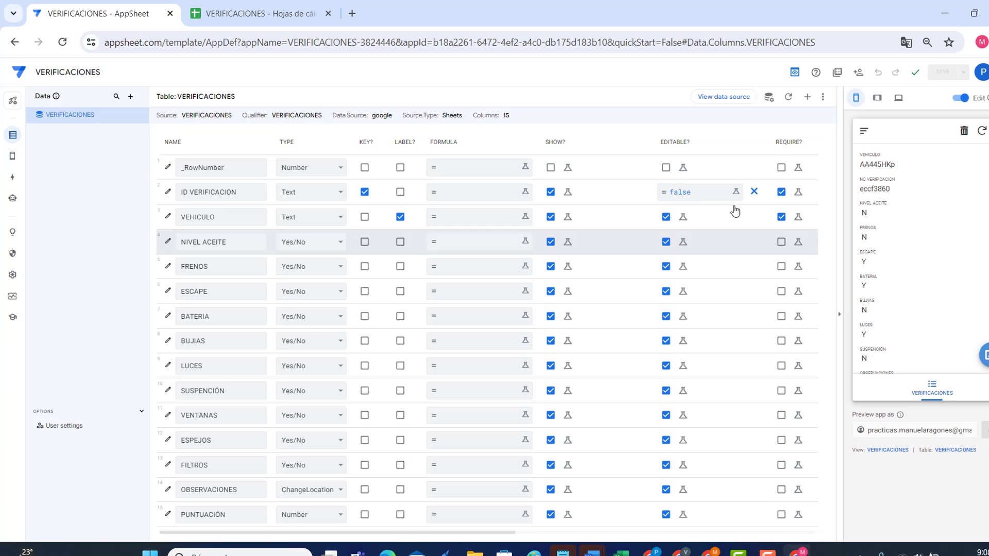
pyautogui.click(769, 98)
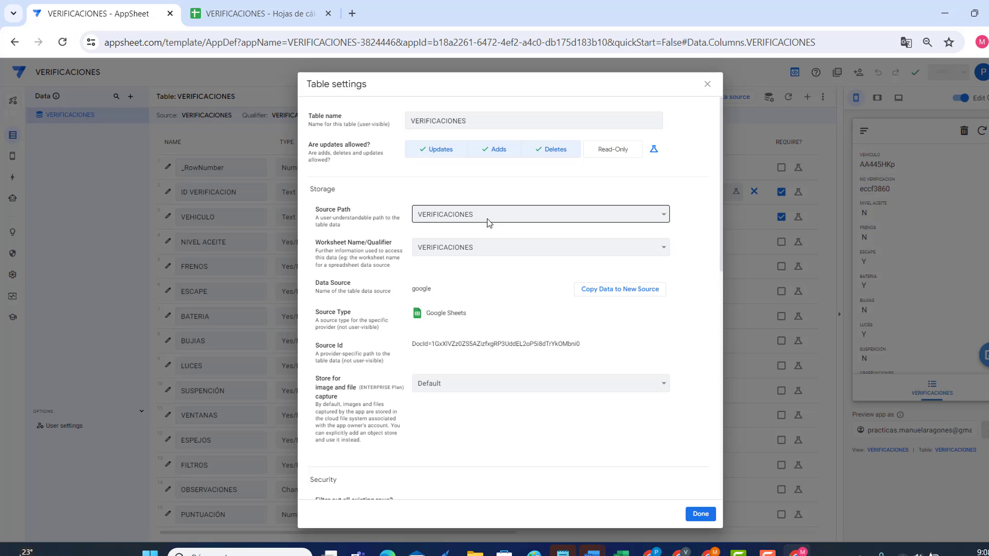
pyautogui.click(508, 253)
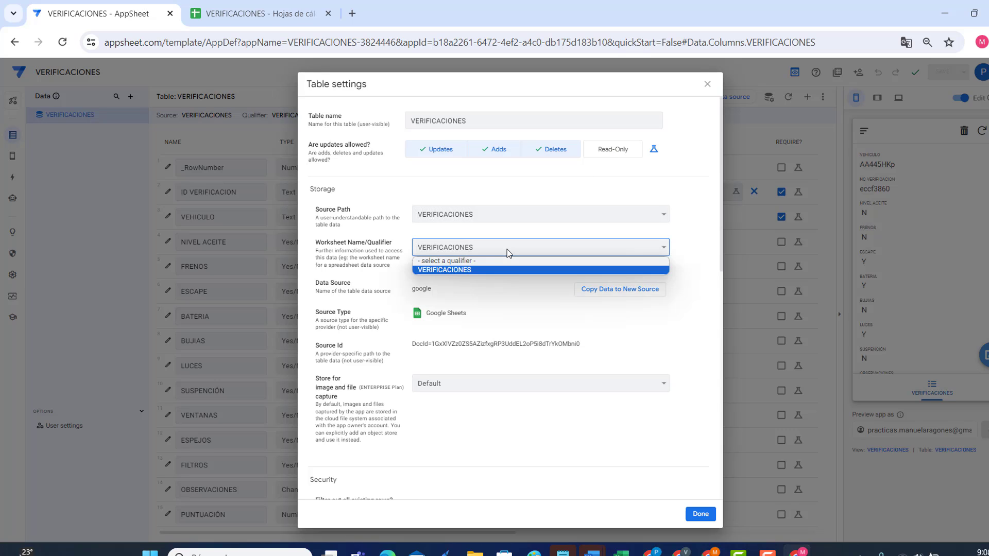
pyautogui.click(497, 224)
pyautogui.click(494, 219)
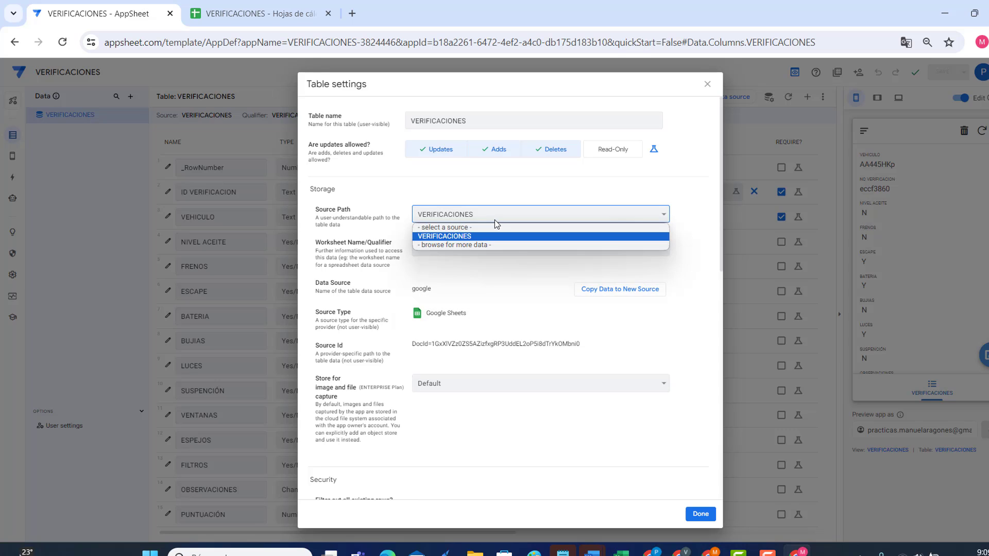
pyautogui.click(494, 219)
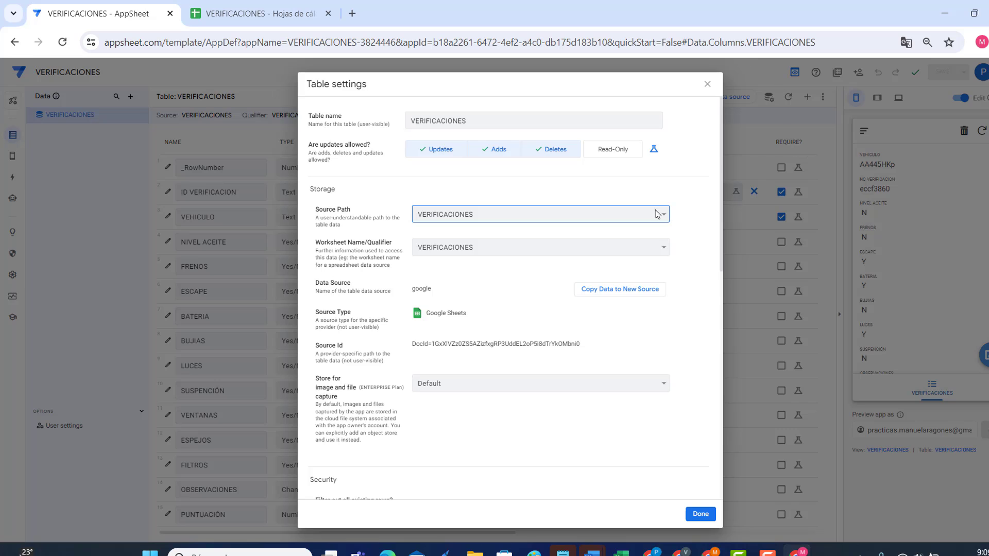
pyautogui.scroll(-5, 585, 408)
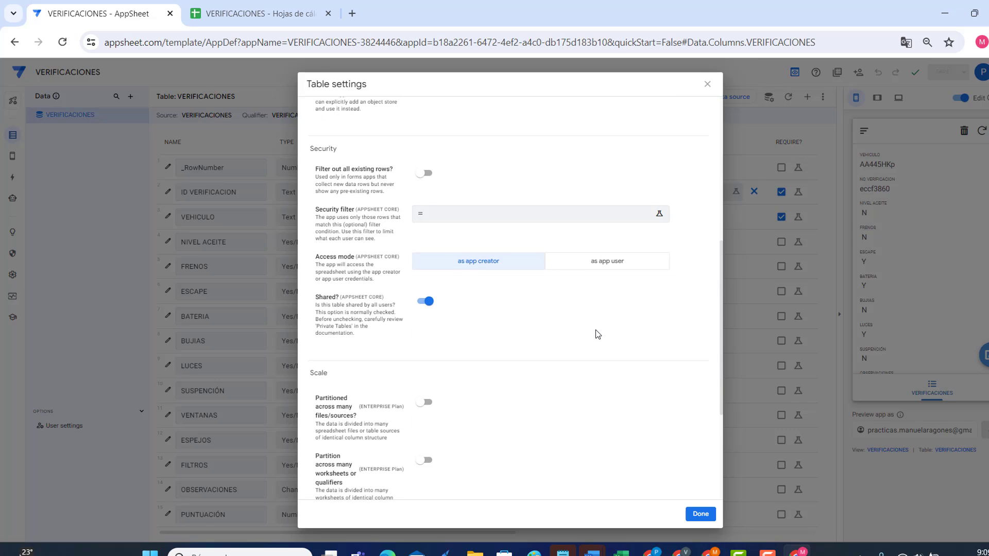
pyautogui.scroll(5, 597, 335)
pyautogui.click(707, 85)
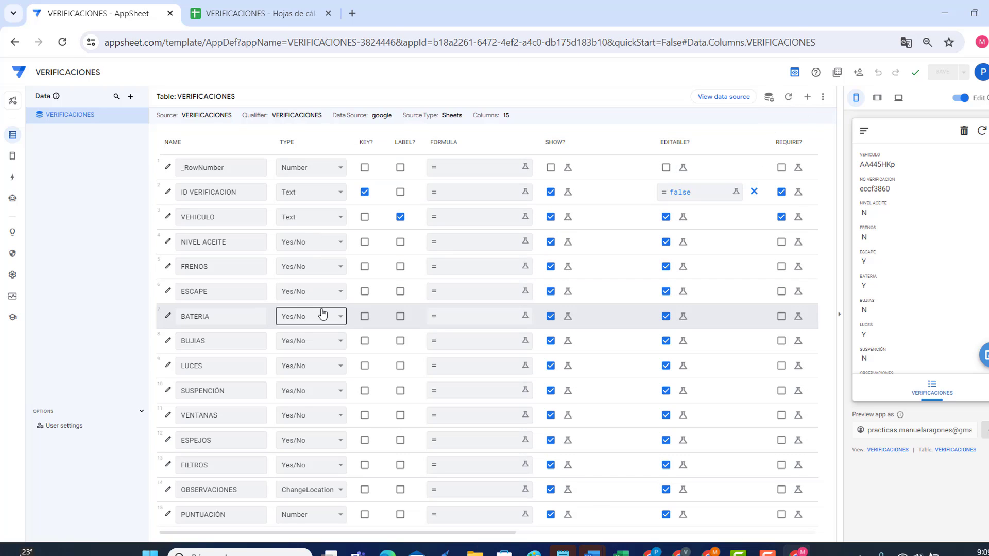
pyautogui.click(264, 14)
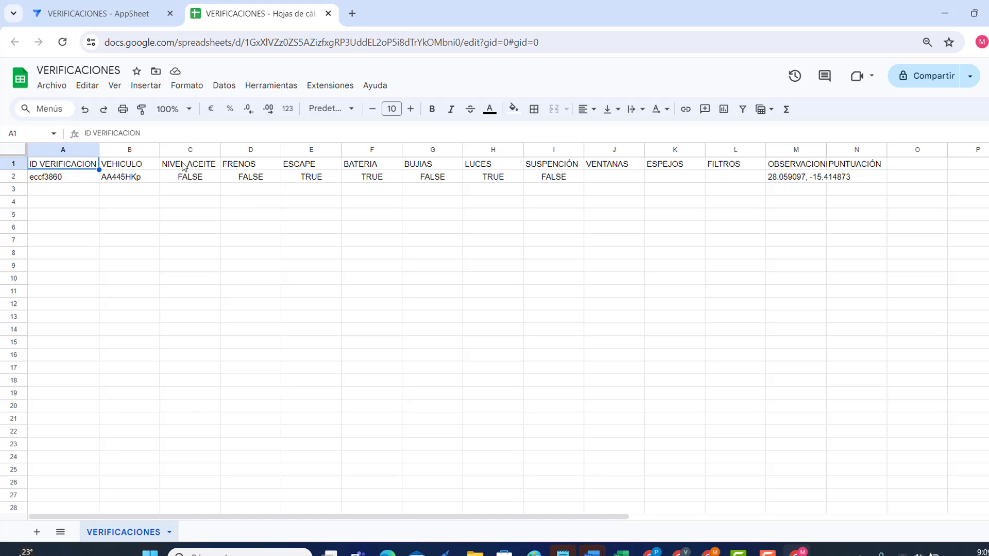
pyautogui.click(100, 22)
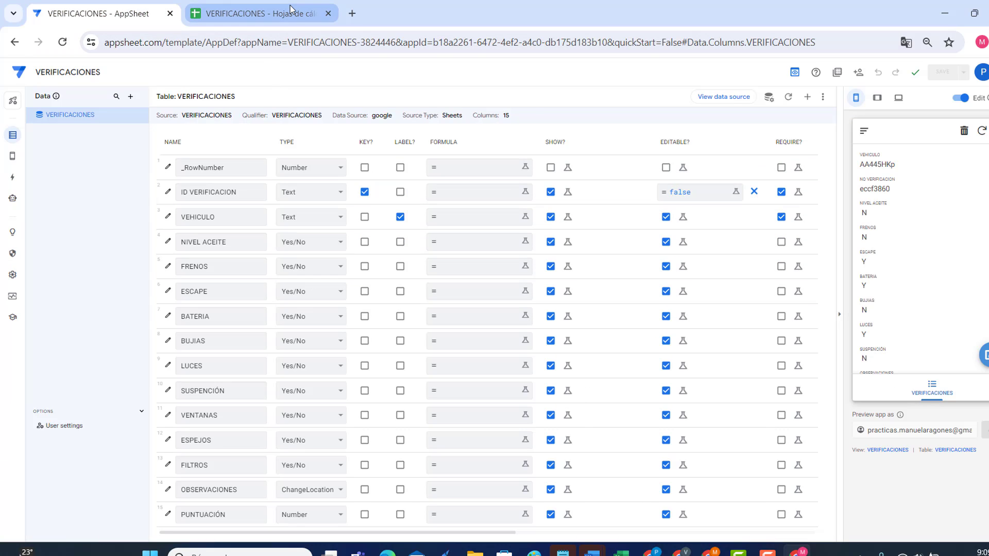
pyautogui.click(263, 14)
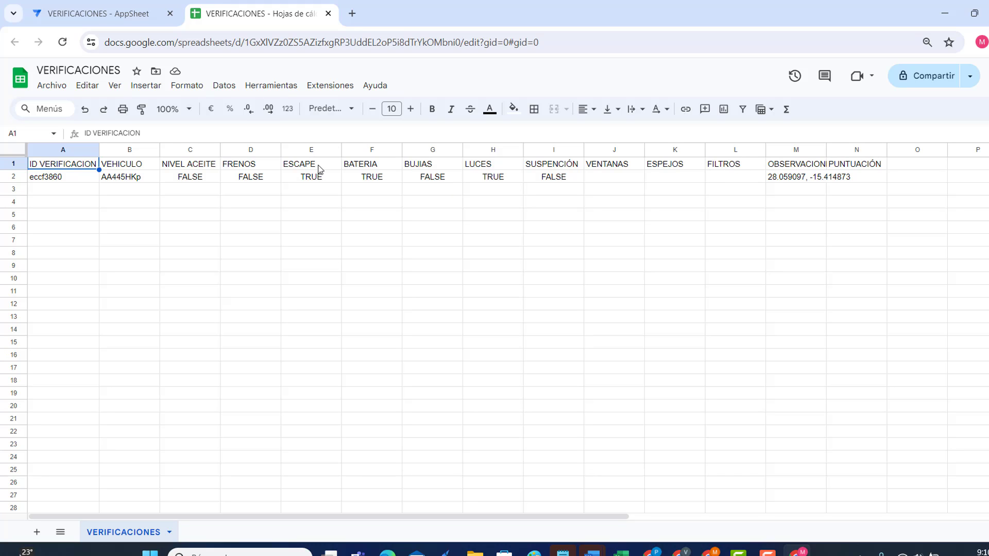
pyautogui.click(98, 14)
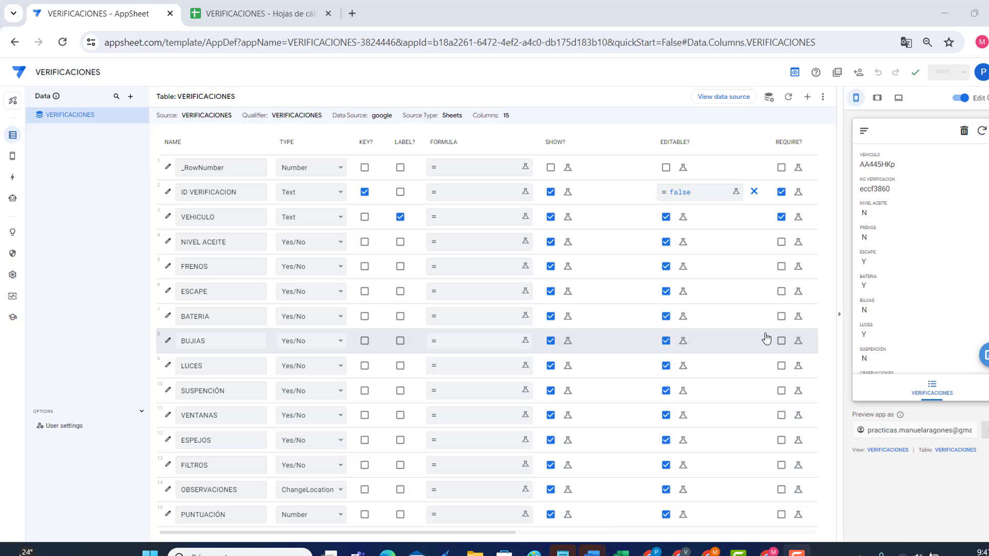
# Step: Switch from the Data column list to the Views settings showing the VERIFICACIONES detail view
pyautogui.click(11, 156)
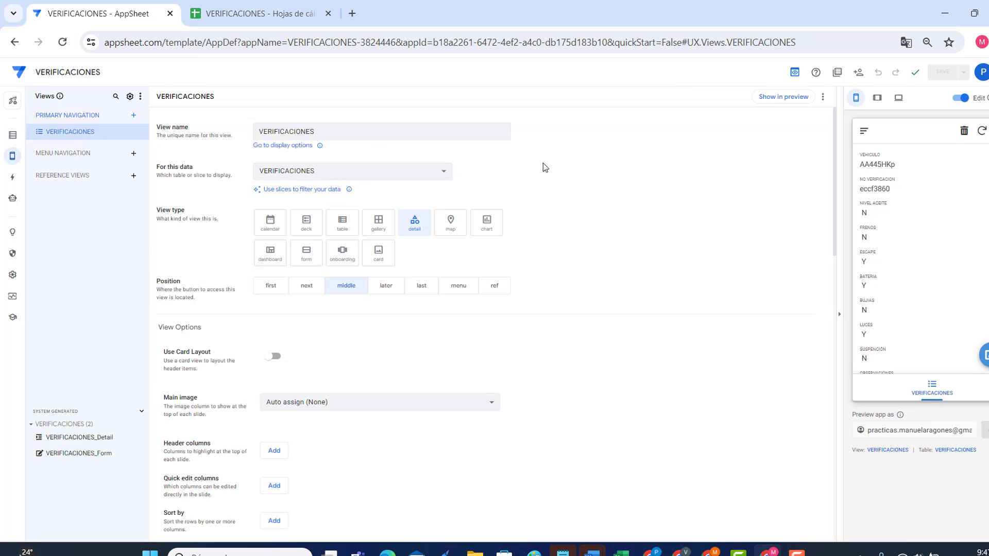
pyautogui.moveTo(10, 160)
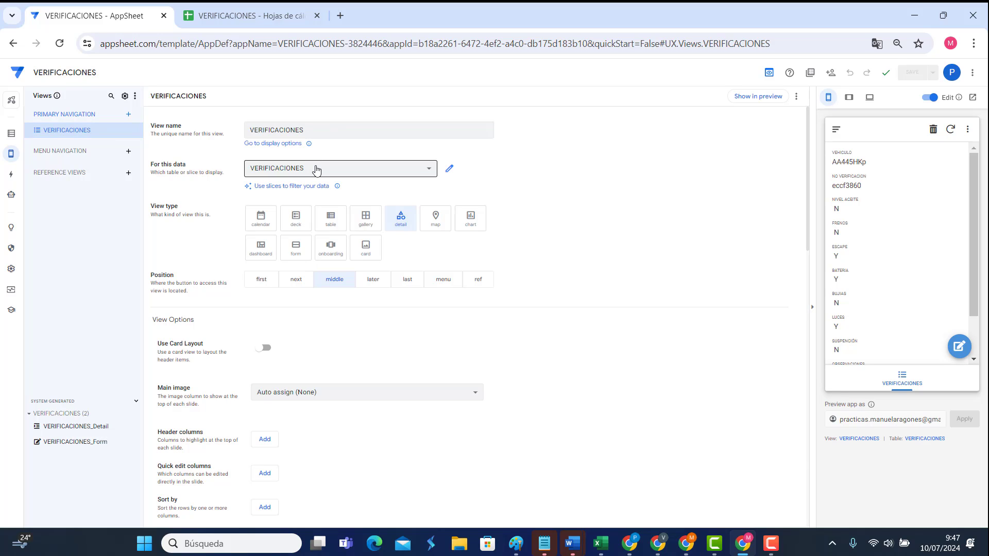
pyautogui.click(14, 133)
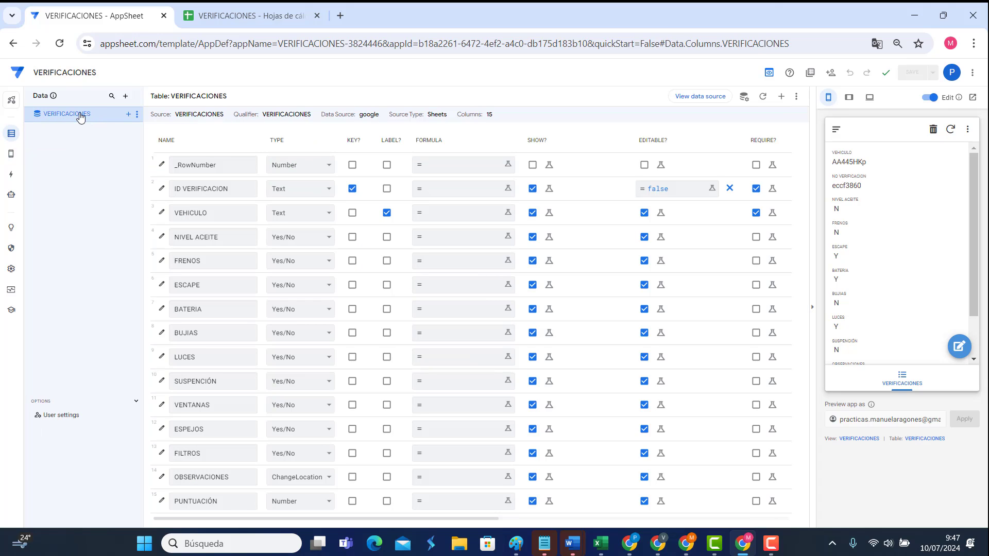
pyautogui.moveTo(11, 155)
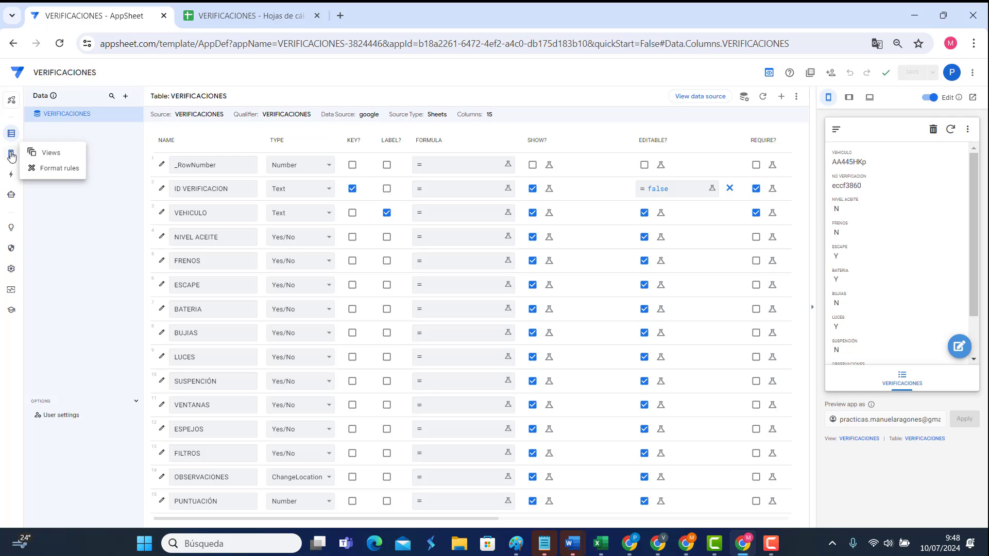
pyautogui.click(12, 155)
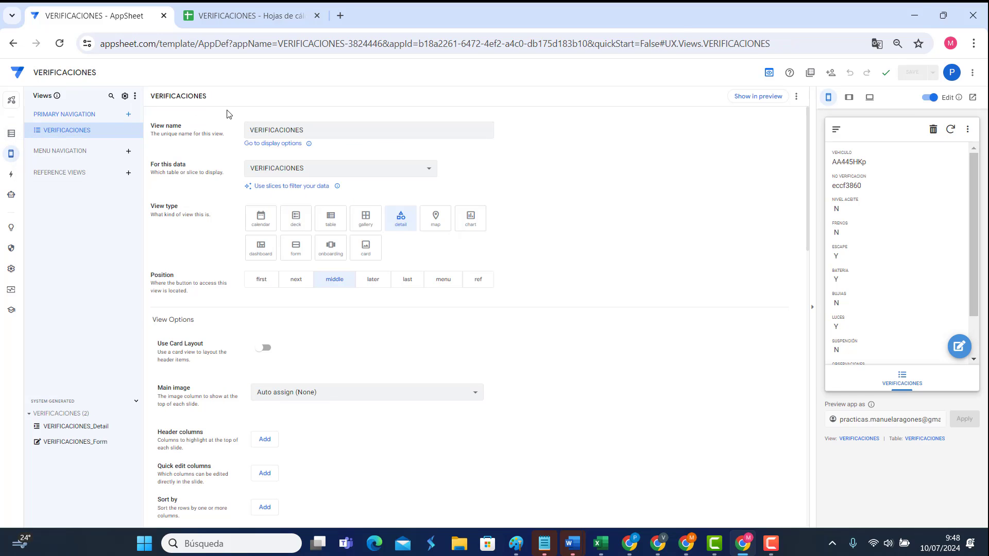
pyautogui.moveTo(282, 24)
# Step: Add a view named OTRA VERIFICACIONES on VERIFICACIONES data, trying calendar before choosing deck
pyautogui.click(128, 115)
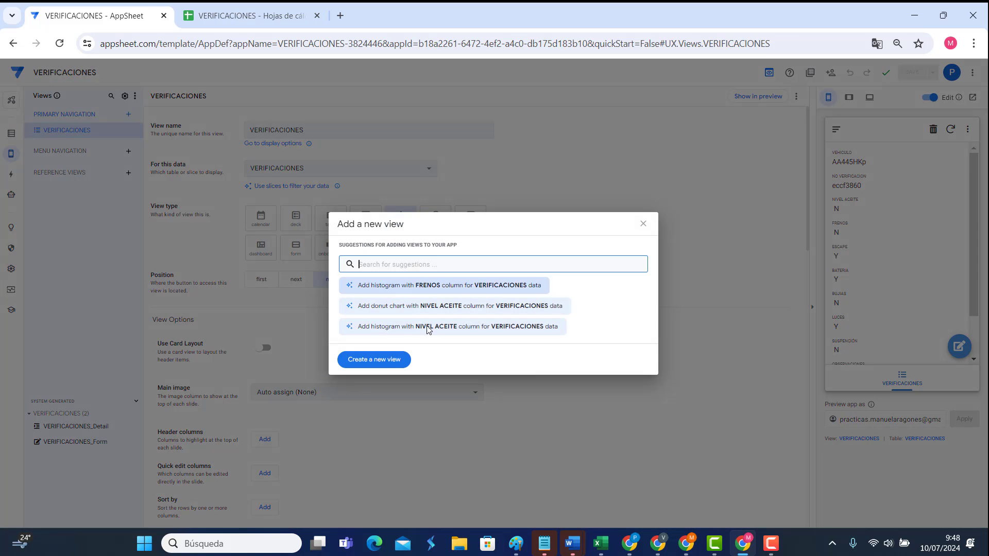
pyautogui.click(381, 364)
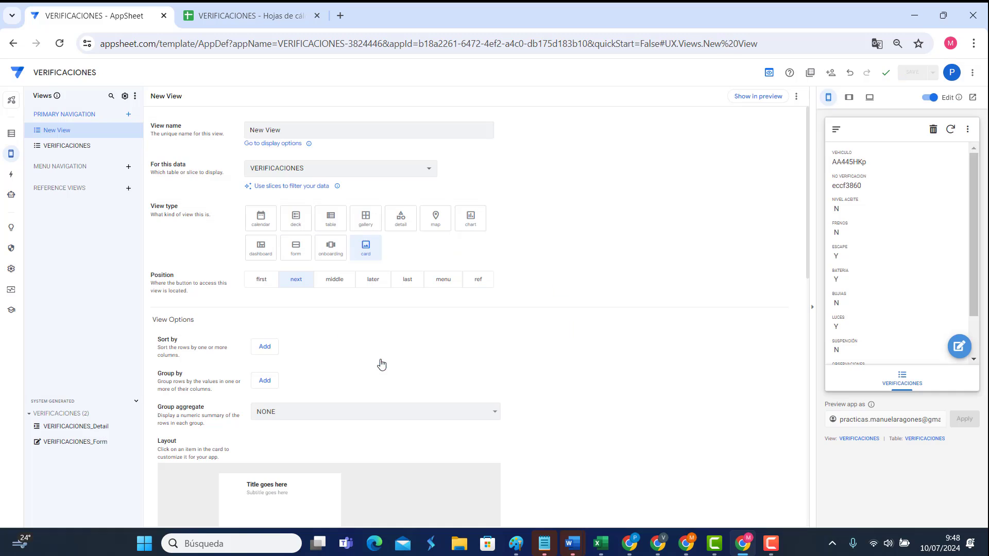
pyautogui.click(317, 130)
pyautogui.tripleClick(318, 130)
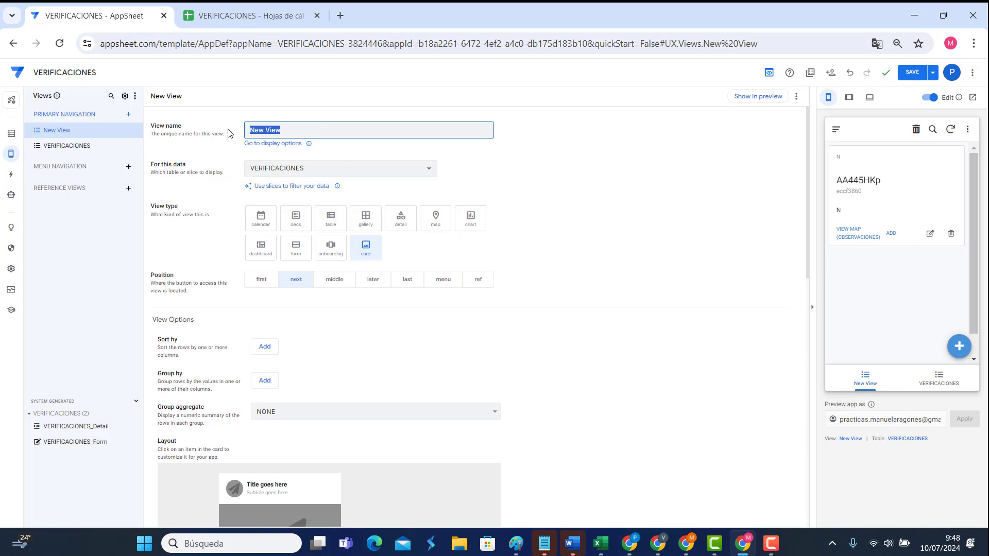
pyautogui.write('OTRA VERIFICACIONES')
pyautogui.click(361, 175)
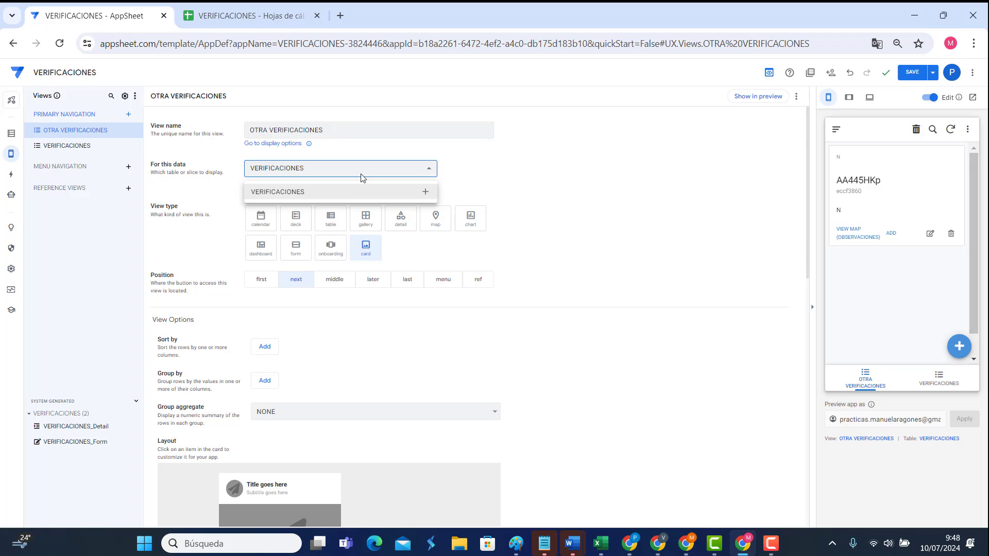
pyautogui.click(360, 178)
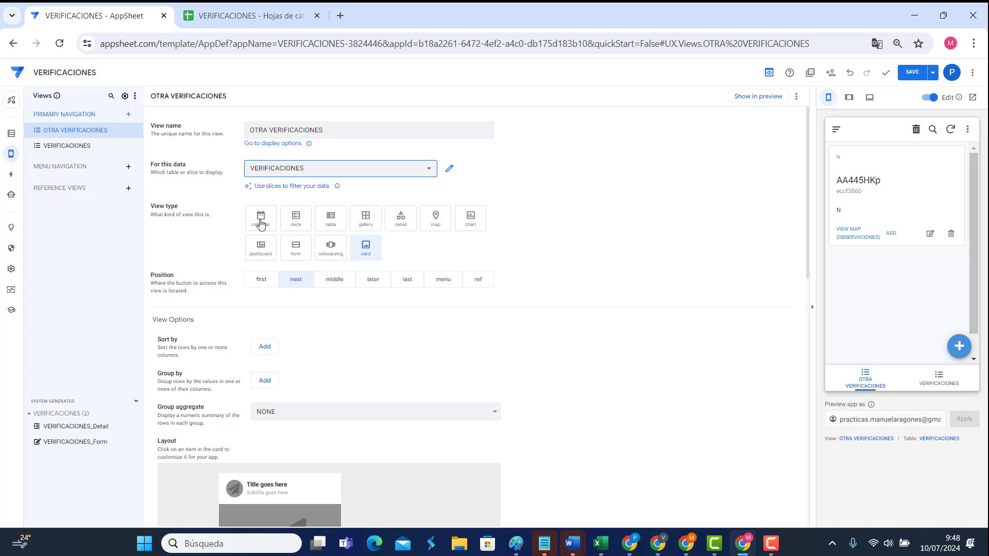
pyautogui.click(260, 221)
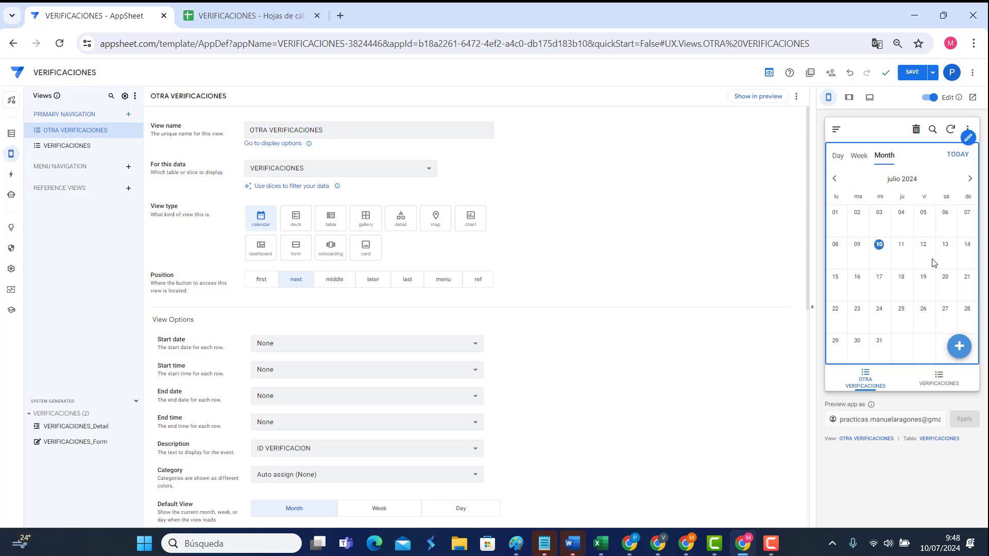
pyautogui.click(296, 219)
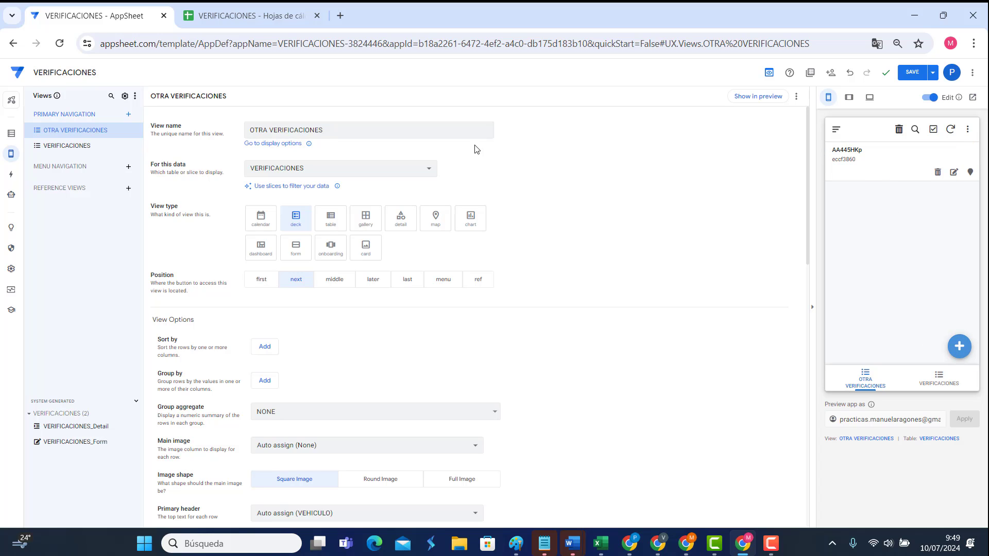
# Step: Try table and gallery layouts for OTRA VERIFICACIONES, settle on detail, and preview the VERIFICACIONES tab
pyautogui.click(328, 229)
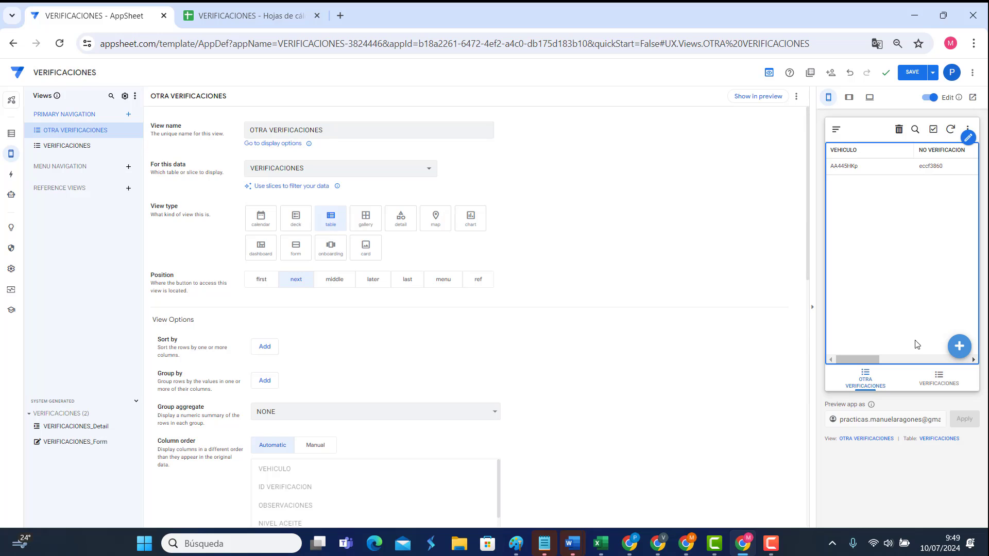
pyautogui.moveTo(853, 364)
pyautogui.mouseDown()
pyautogui.moveTo(941, 367)
pyautogui.moveTo(851, 366)
pyautogui.mouseUp()
pyautogui.click(359, 226)
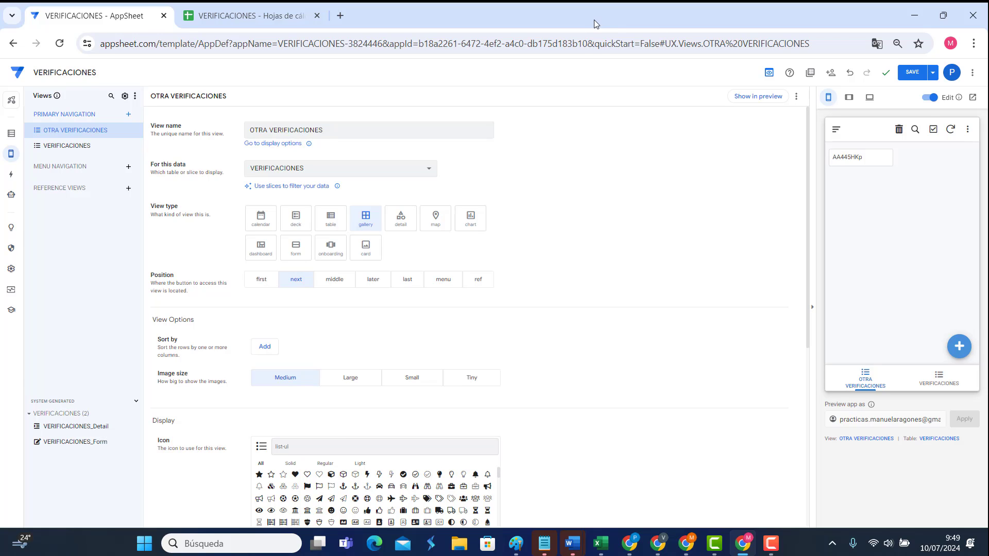
pyautogui.click(394, 226)
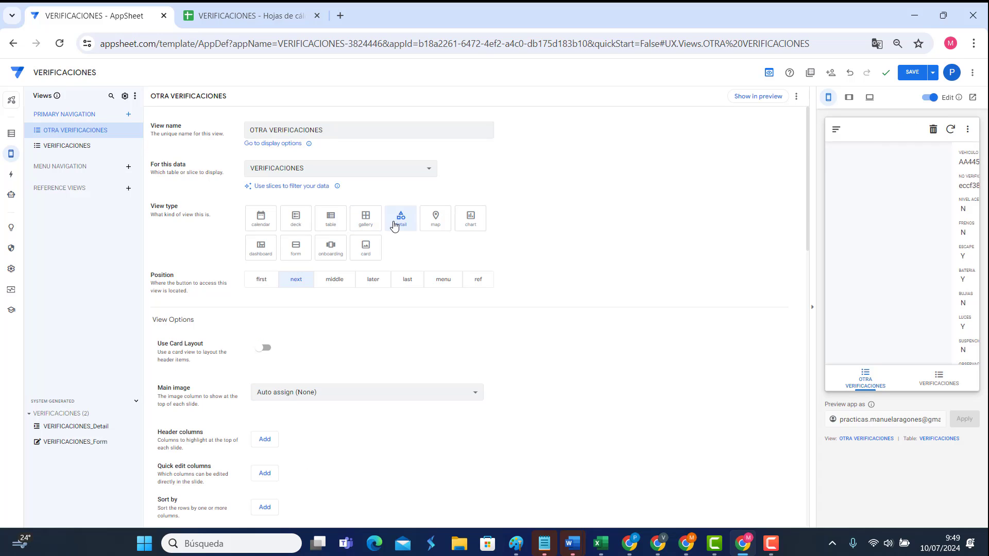
pyautogui.scroll(-2, 900, 307)
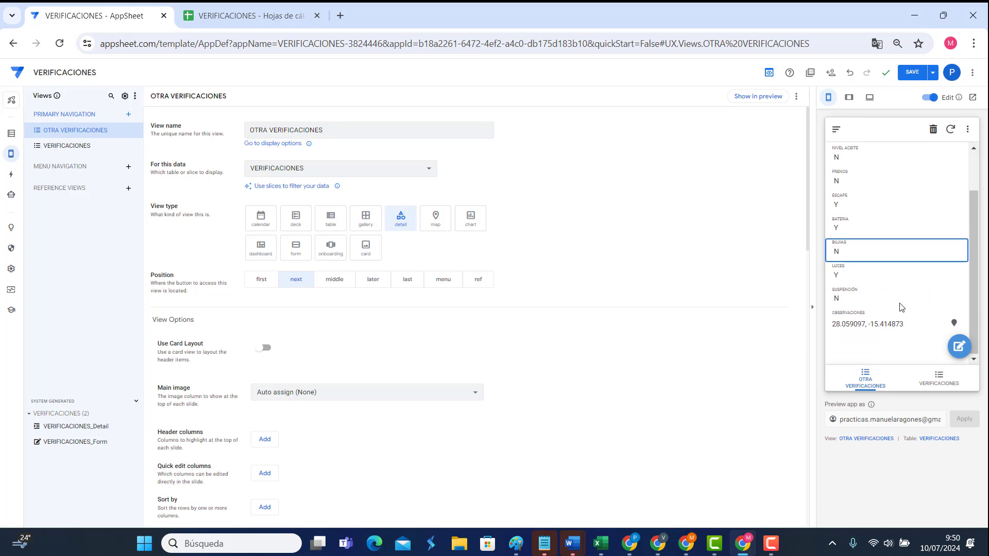
pyautogui.click(936, 386)
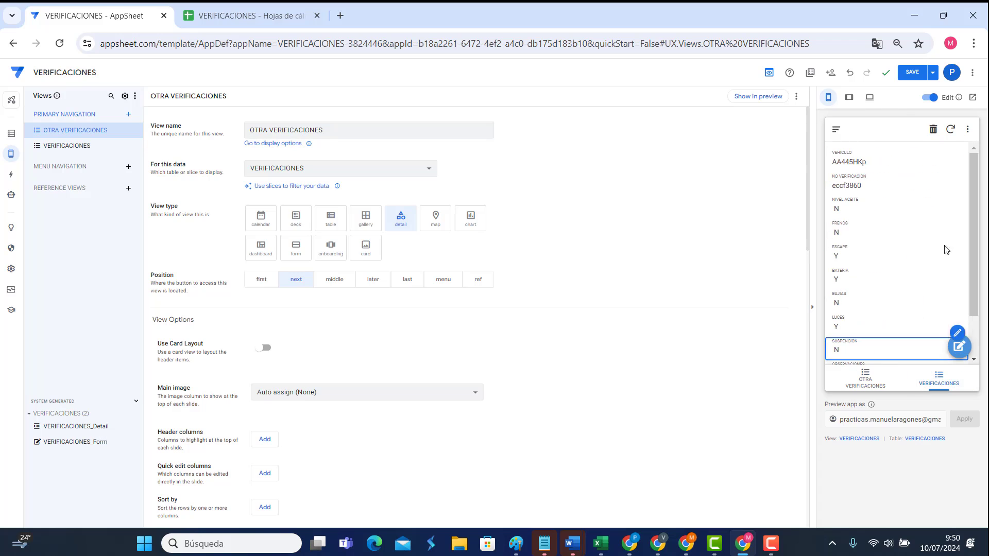
# Step: Set the VERIFICACIONES view's type to deck
pyautogui.moveTo(11, 153)
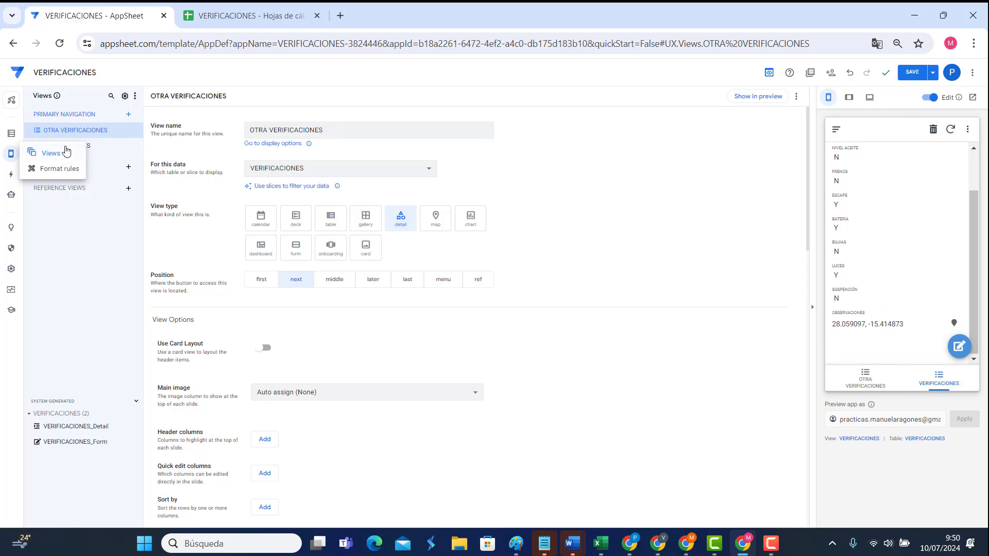
pyautogui.click(94, 147)
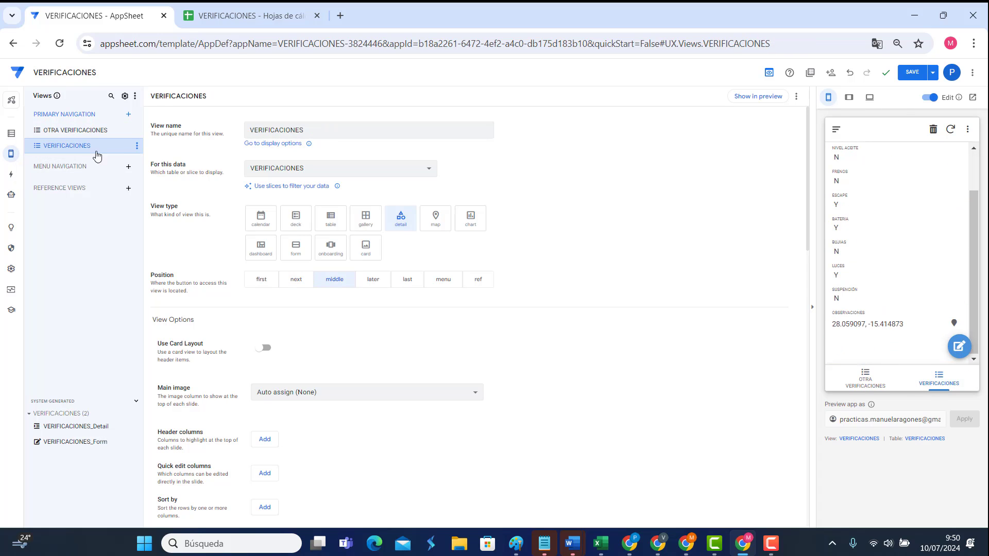
pyautogui.click(296, 219)
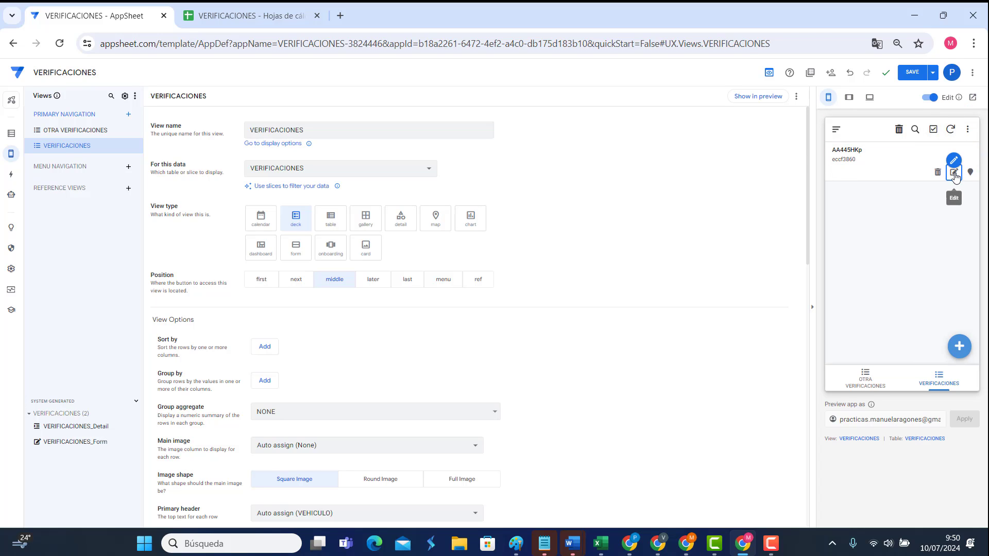
# Step: In the preview, open and close the record's edit form twice, then open its detail page
pyautogui.click(953, 173)
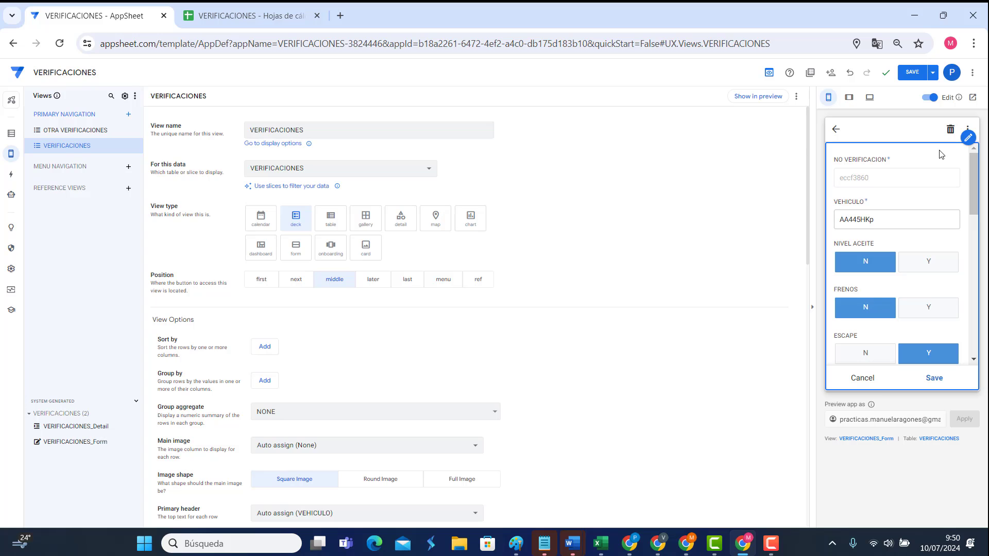
pyautogui.click(836, 129)
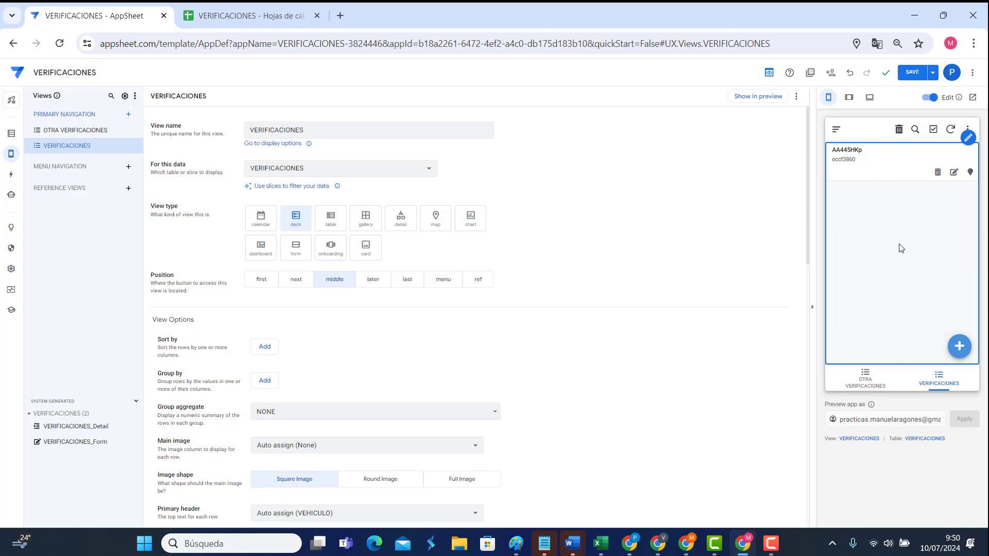
pyautogui.click(954, 172)
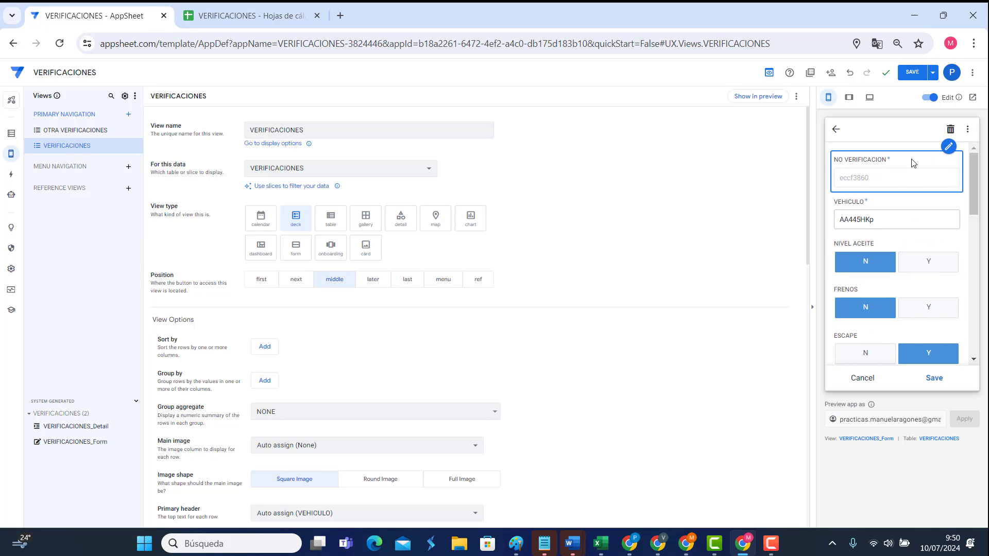
pyautogui.click(836, 131)
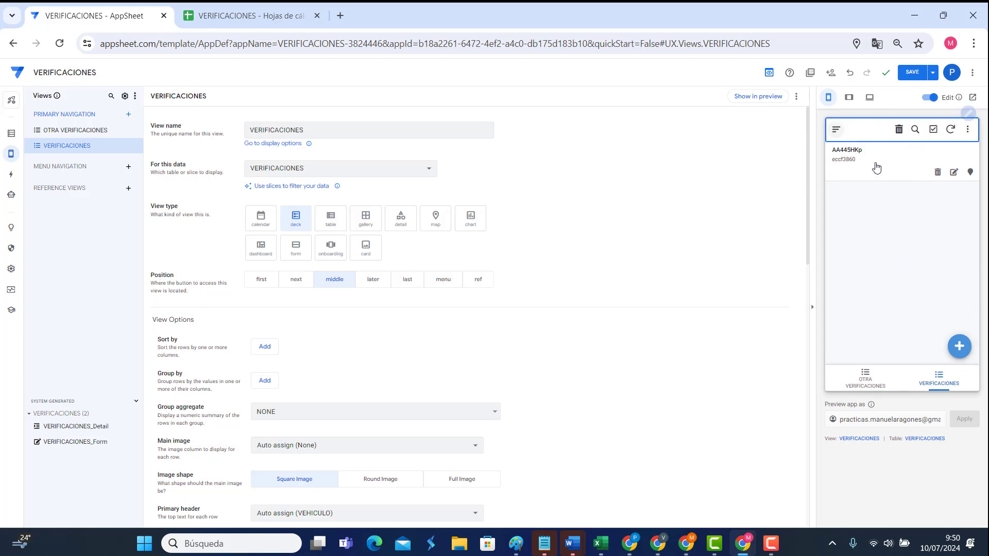
pyautogui.click(885, 161)
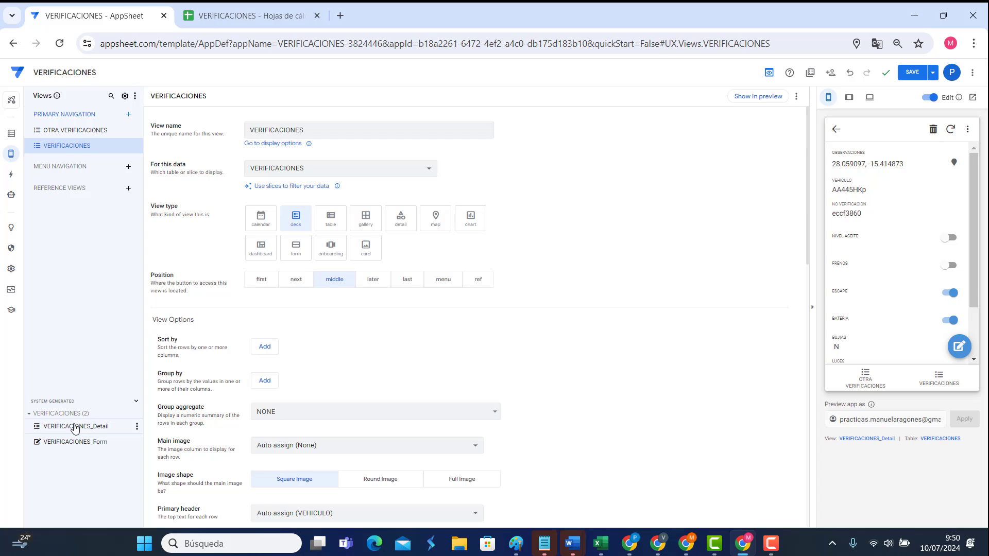
# Step: Review the VERIFICACIONES_Detail and VERIFICACIONES_Form system views alongside the record in the preview
pyautogui.click(75, 432)
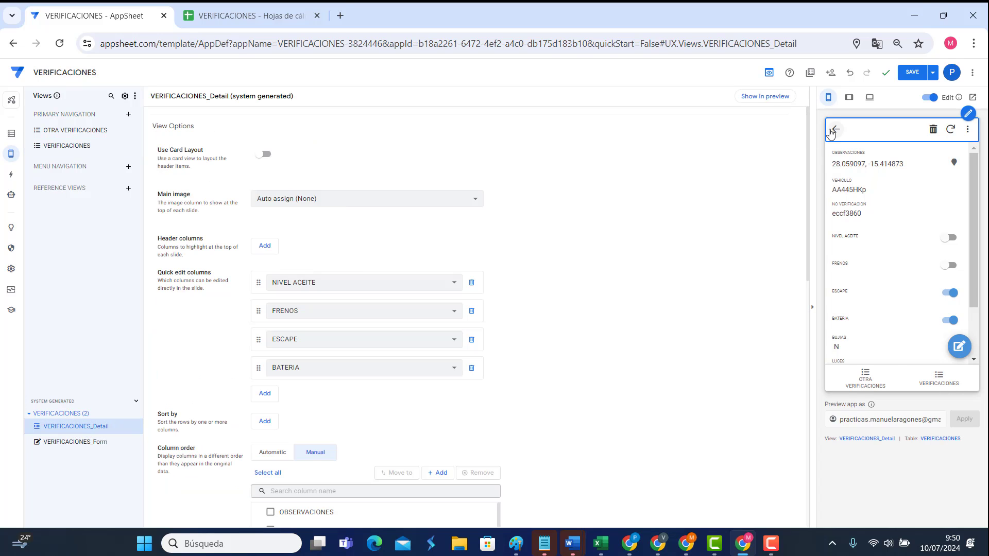
pyautogui.click(834, 130)
pyautogui.click(892, 161)
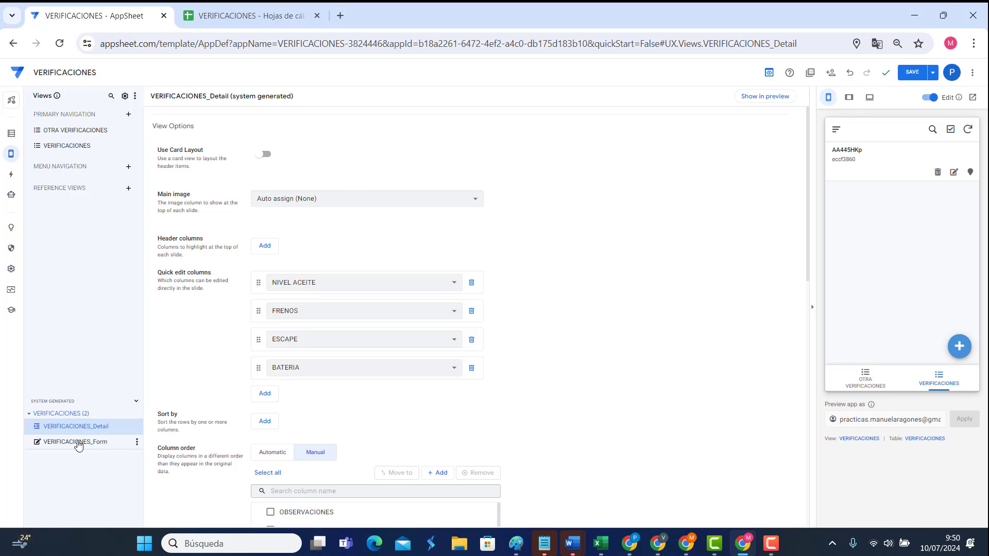
pyautogui.click(76, 442)
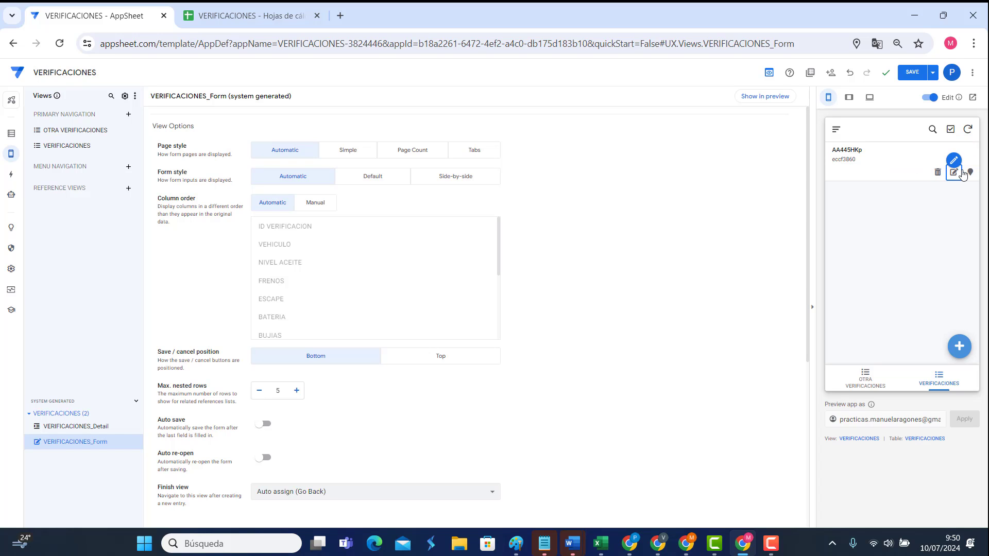
pyautogui.click(954, 172)
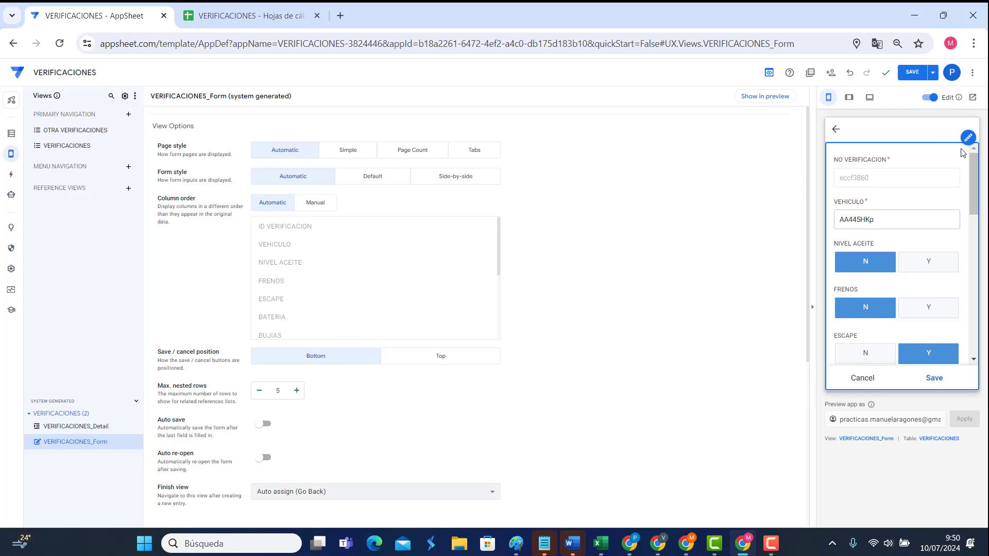
# Step: Step through the Detail, Form and VERIFICACIONES views, ending on OTRA VERIFICACIONES settings
pyautogui.moveTo(13, 156)
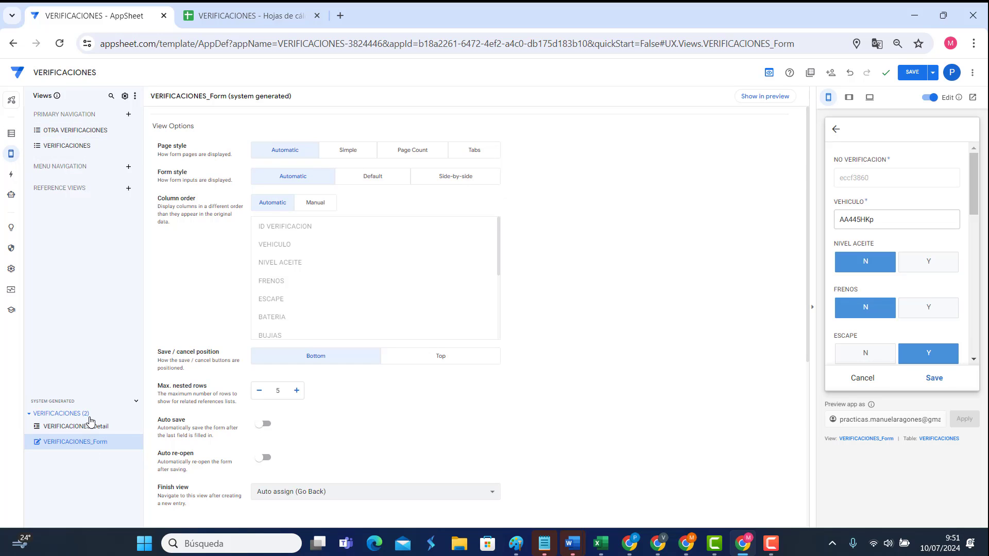
pyautogui.click(90, 428)
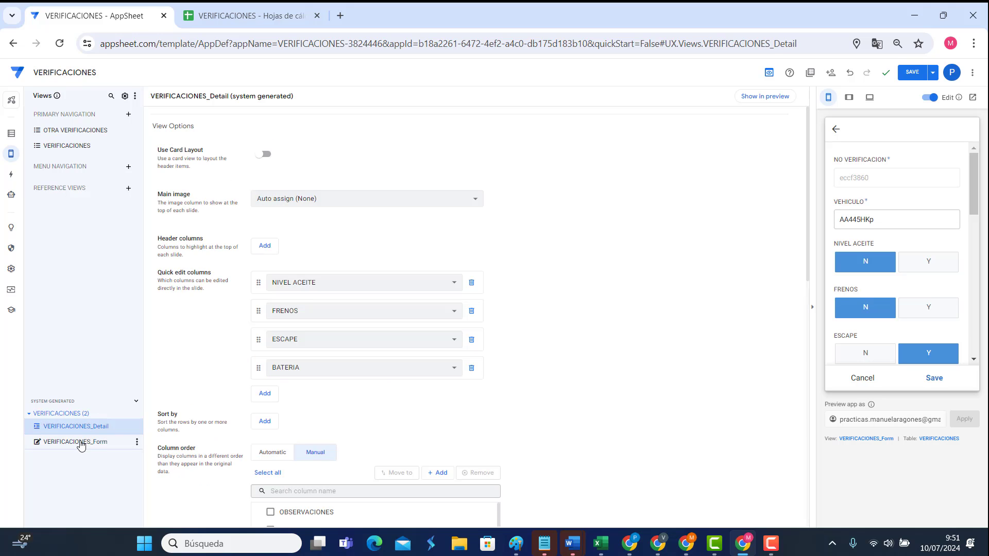
pyautogui.click(80, 443)
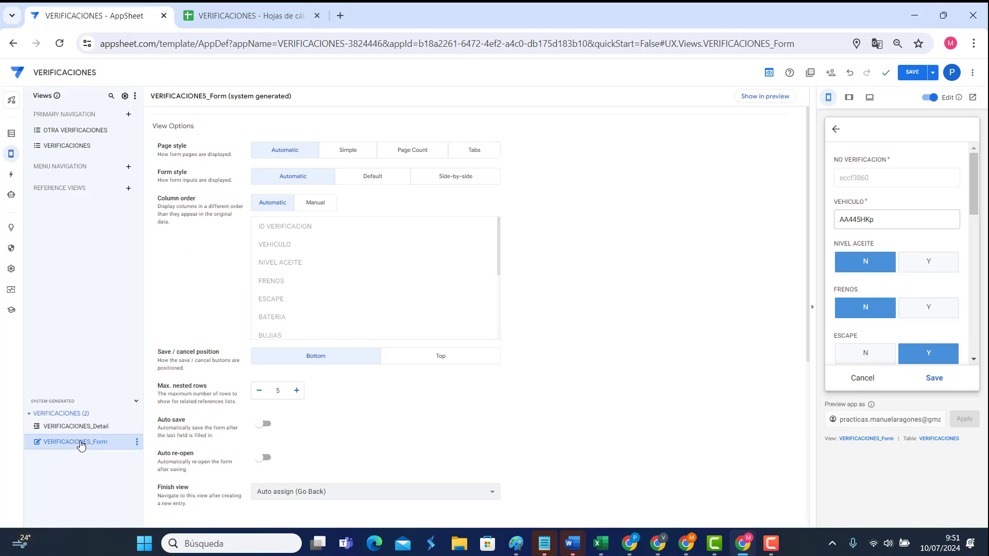
pyautogui.click(81, 145)
pyautogui.click(81, 132)
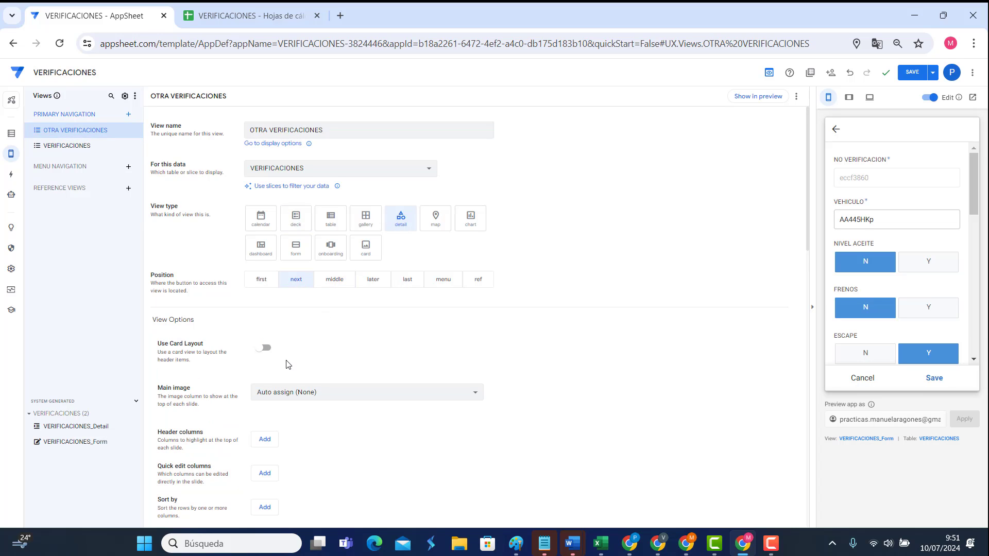
# Step: Compare deck, dashboard, form and onboarding types for OTRA VERIFICACIONES, ending on card
pyautogui.scroll(-3, 287, 364)
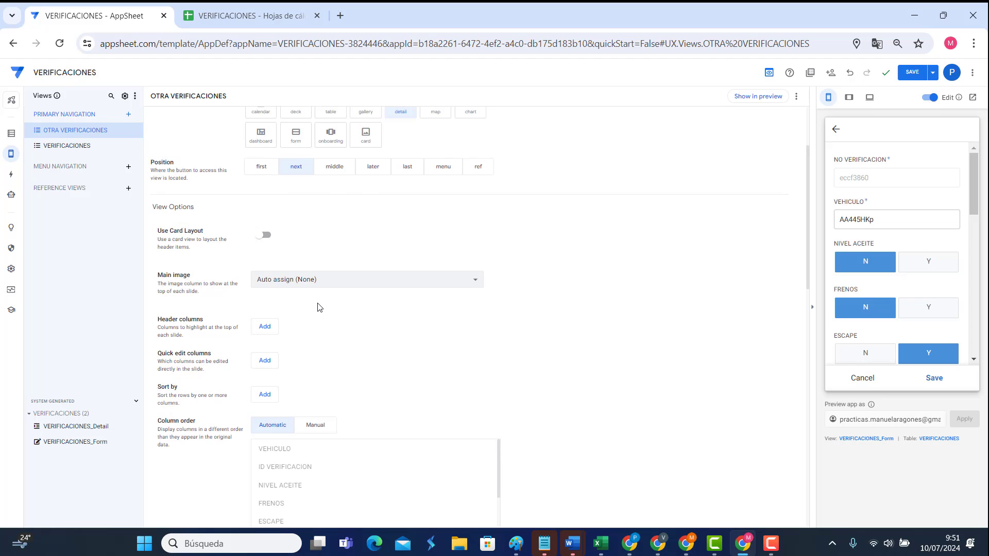
pyautogui.scroll(3, 317, 308)
pyautogui.click(295, 219)
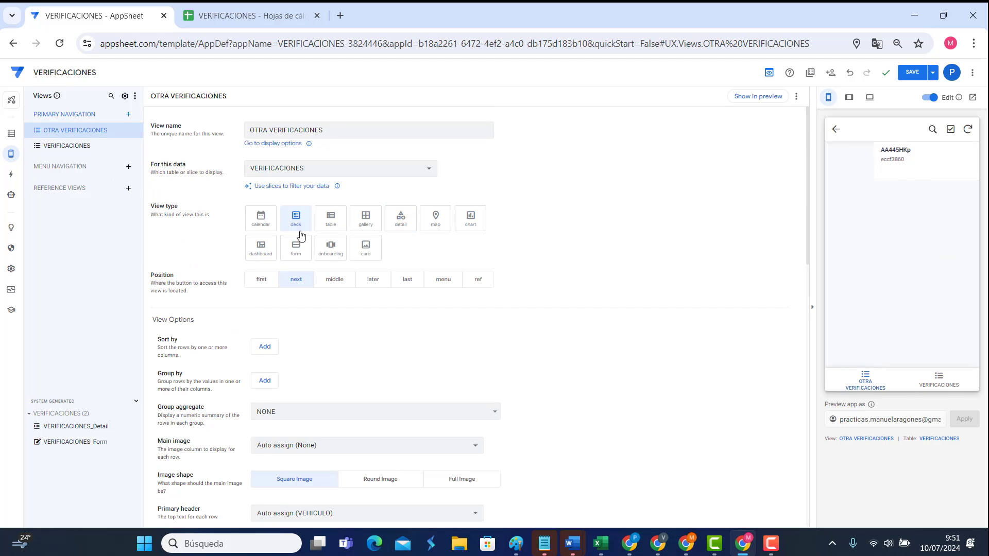
pyautogui.scroll(-3, 325, 309)
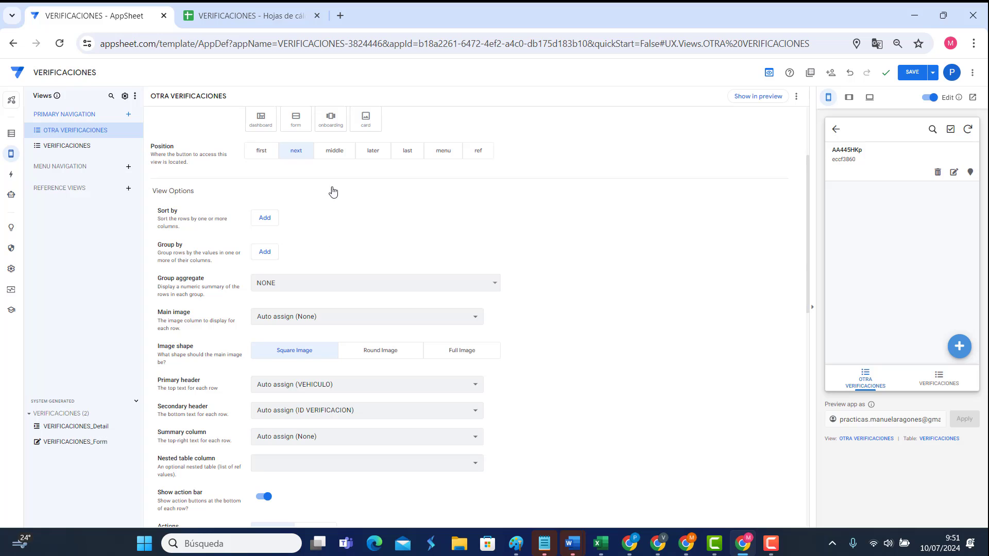
pyautogui.scroll(3, 407, 191)
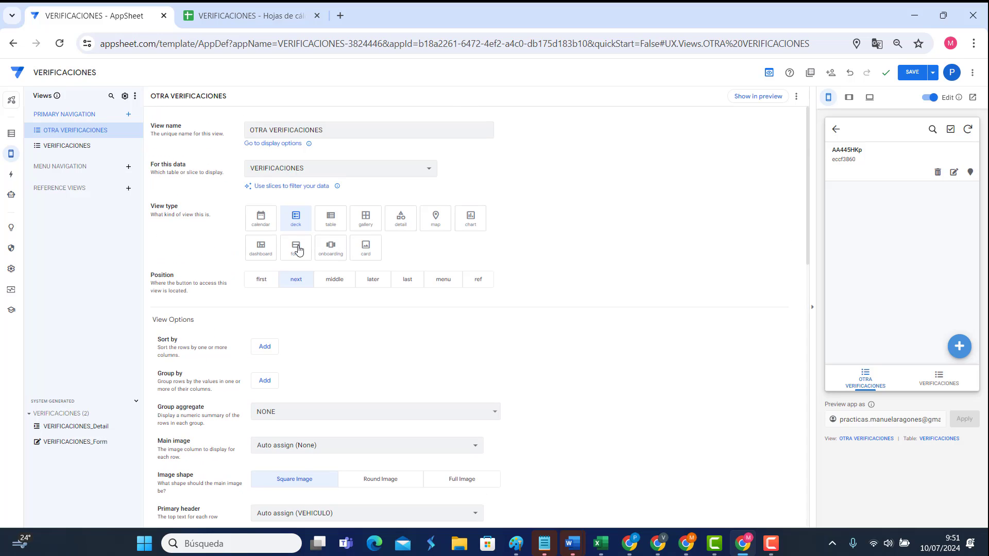
pyautogui.click(247, 250)
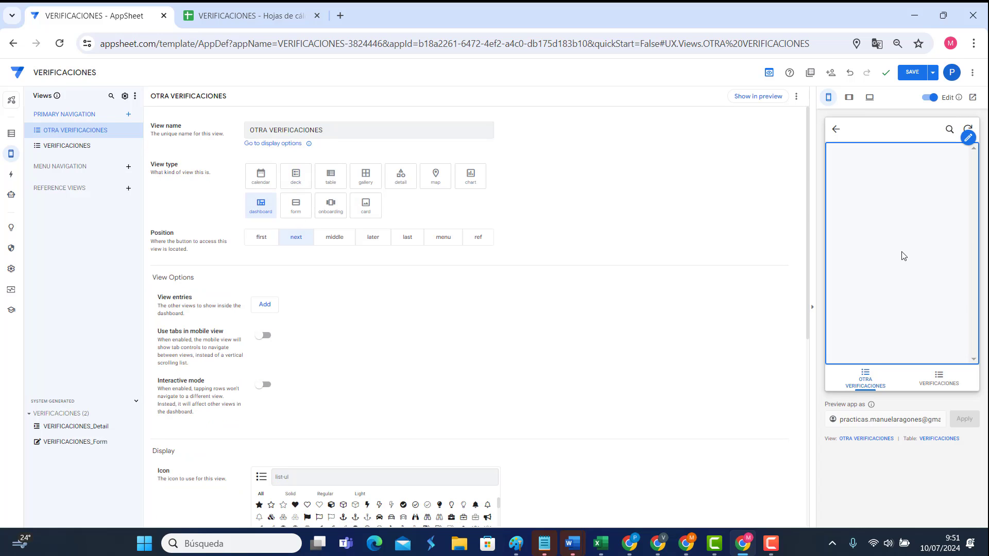
pyautogui.click(295, 213)
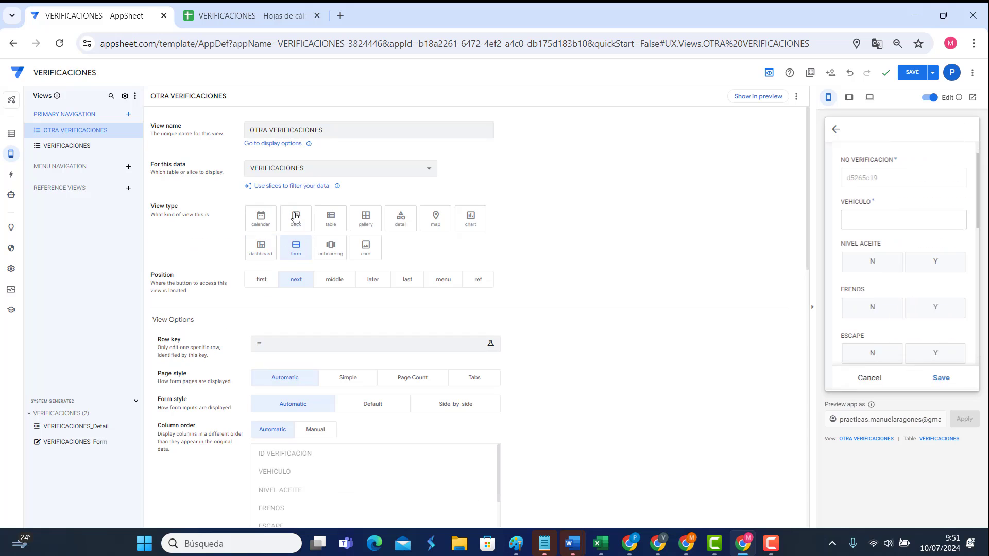
pyautogui.click(332, 250)
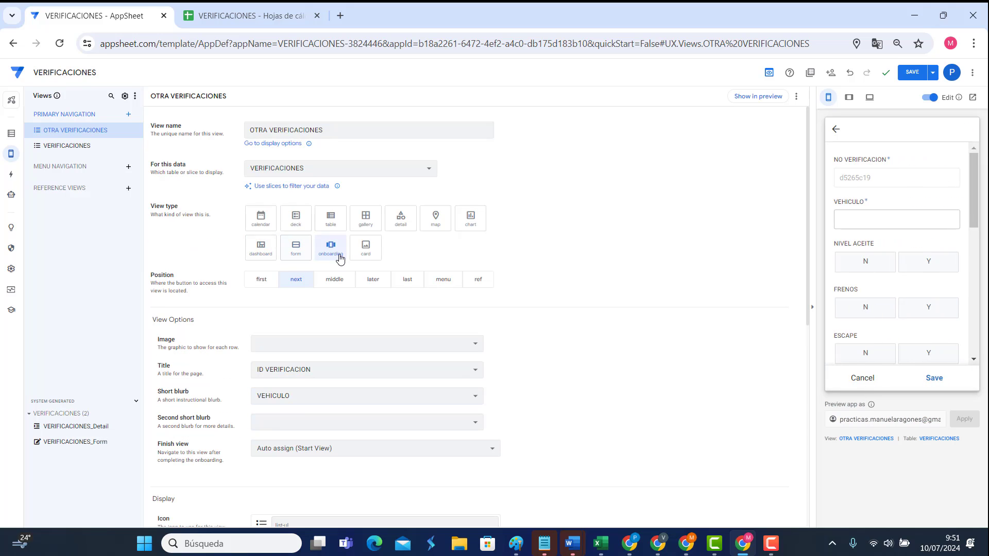
pyautogui.click(365, 247)
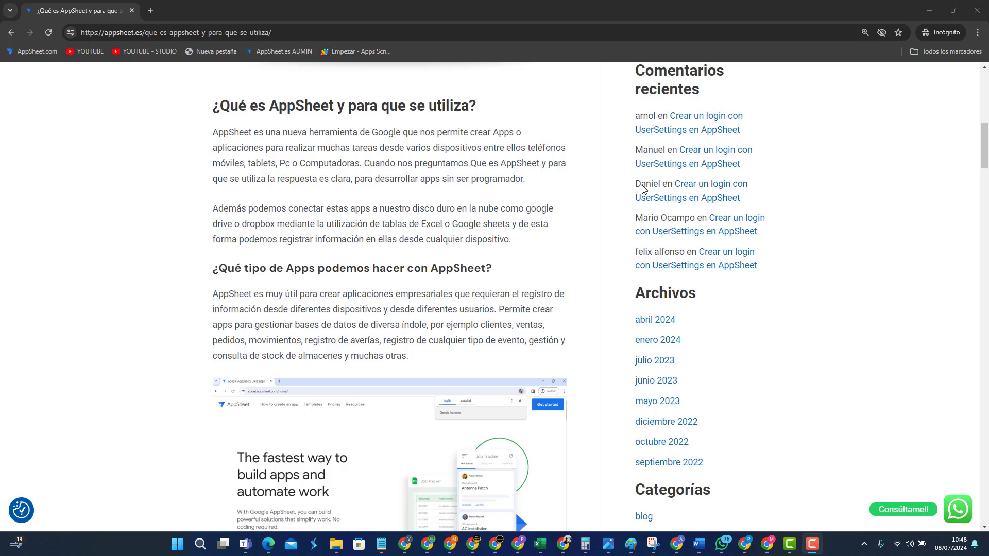
# Step: Select the article's URL and scroll through '¿Qué es AppSheet y para que se utiliza?'
pyautogui.click(295, 33)
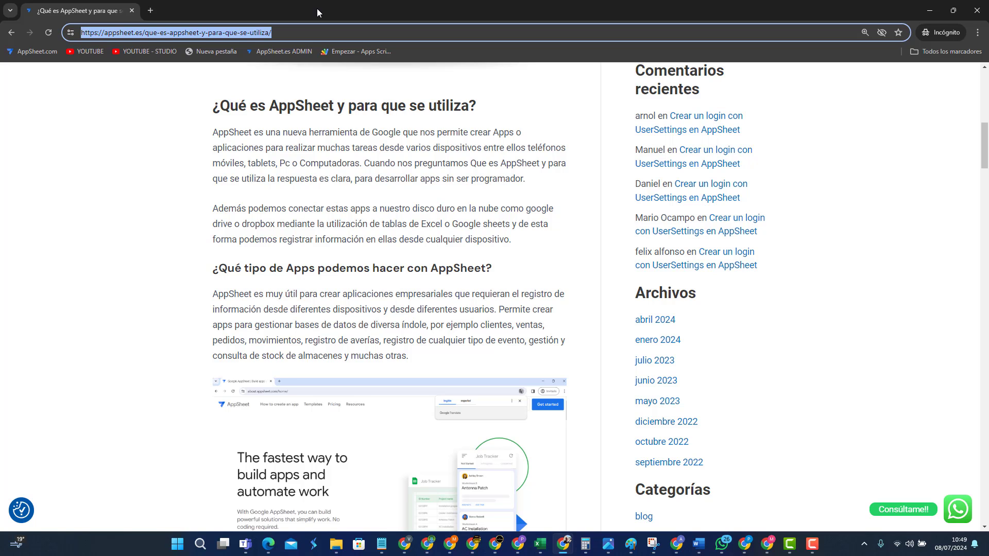
pyautogui.scroll(-10, 450, 306)
pyautogui.scroll(-15, 450, 307)
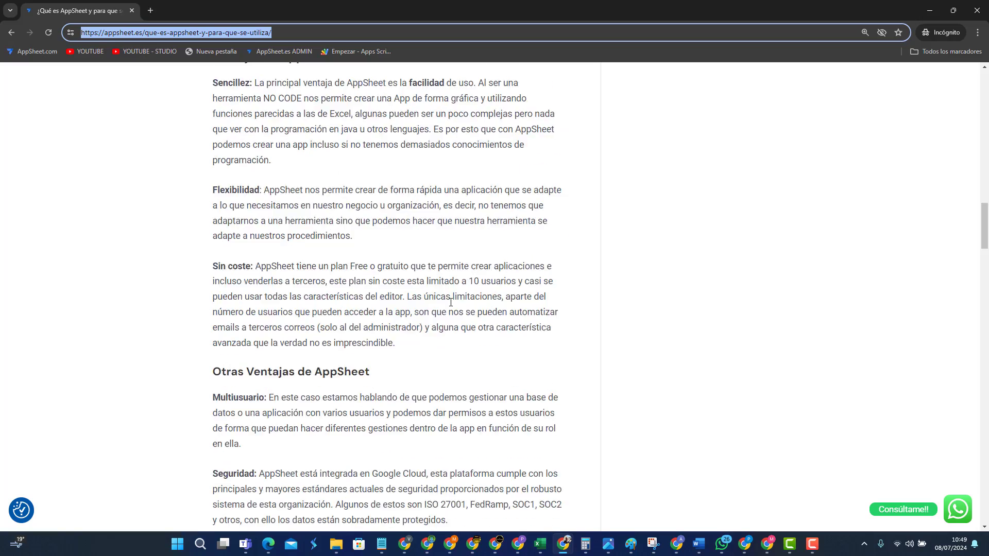
pyautogui.scroll(-15, 447, 302)
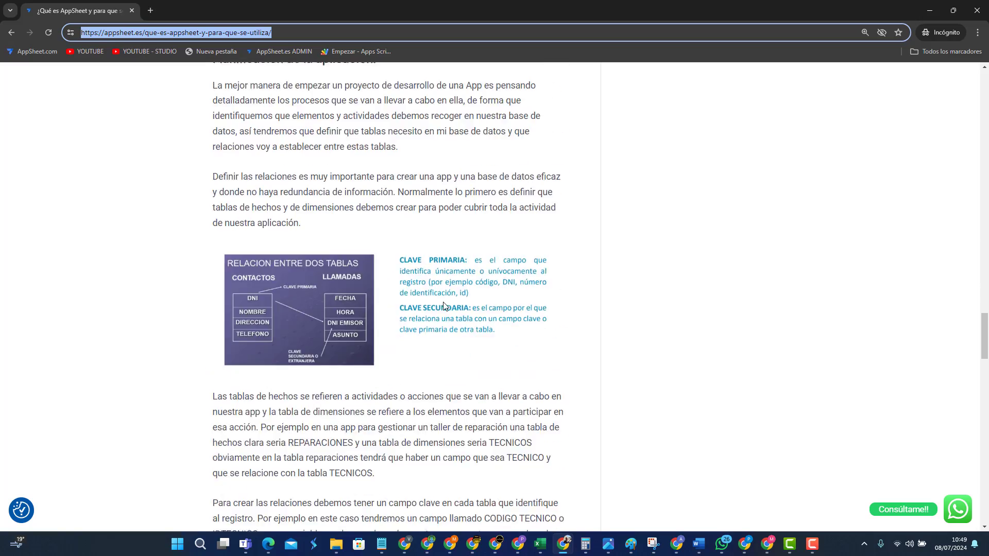
pyautogui.scroll(-5, 440, 304)
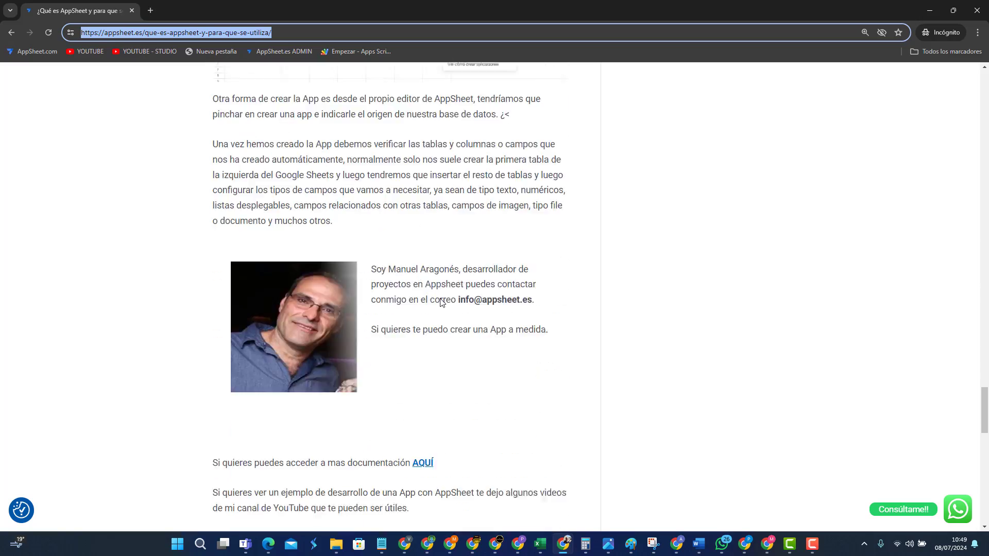
pyautogui.scroll(12, 438, 304)
pyautogui.scroll(20, 435, 304)
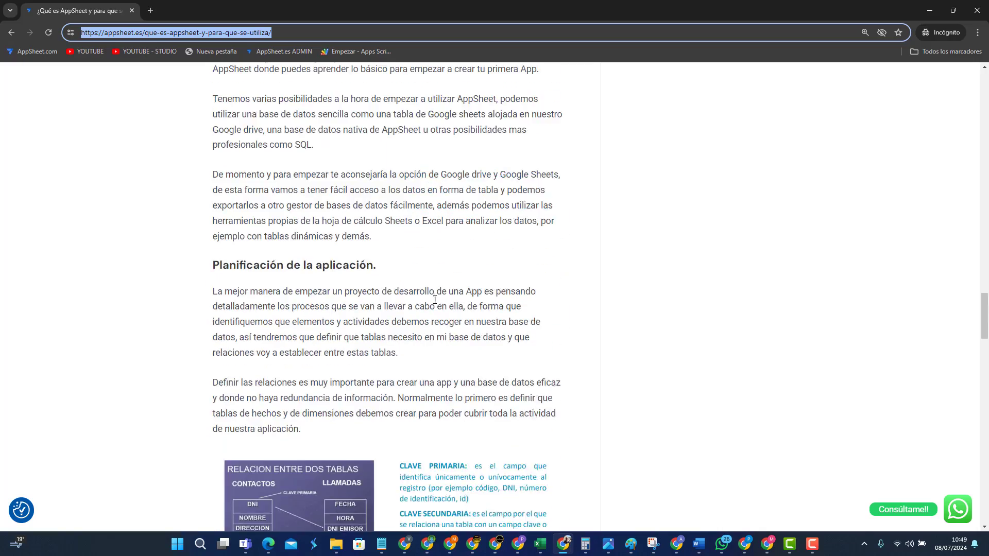
pyautogui.scroll(17, 432, 303)
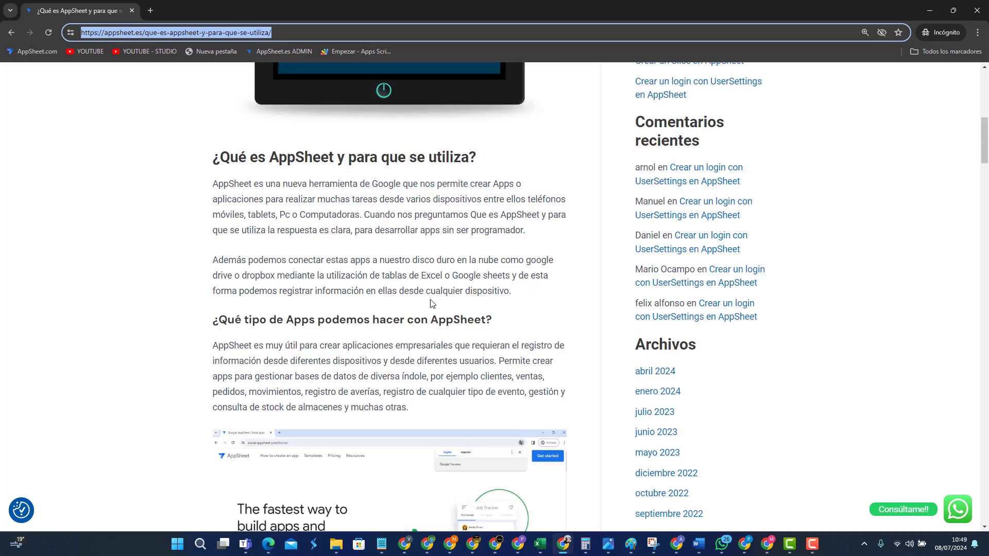
pyautogui.scroll(-6, 430, 298)
pyautogui.scroll(5, 430, 299)
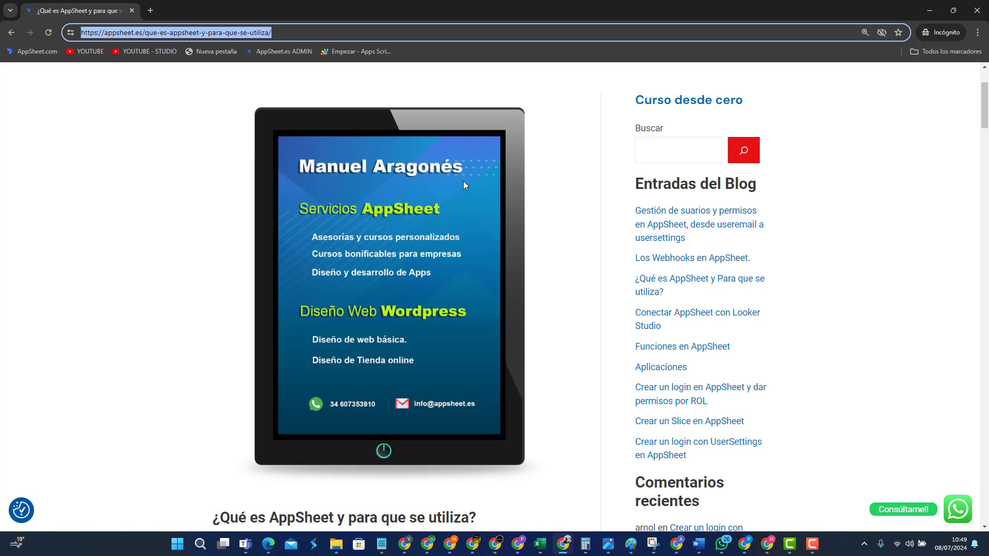
pyautogui.scroll(-5, 475, 285)
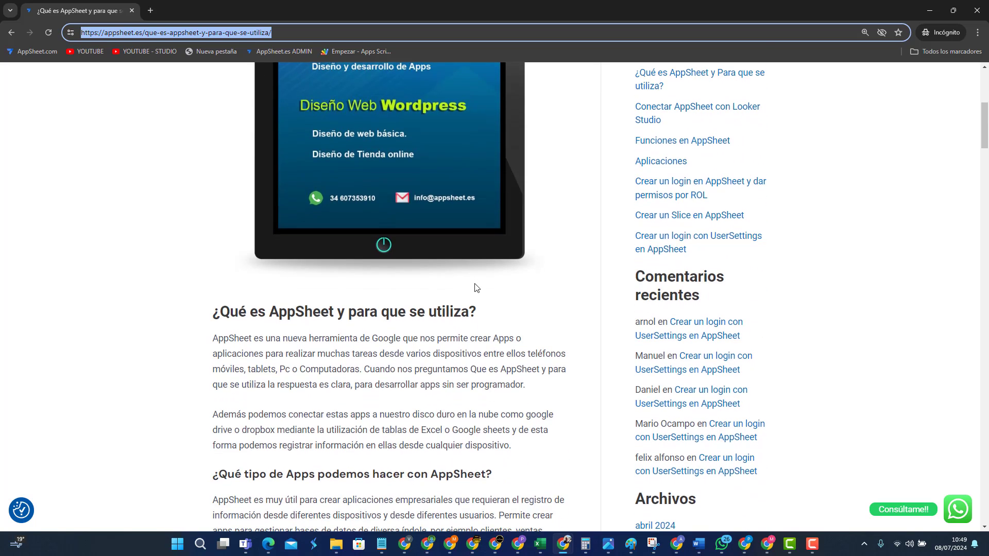
pyautogui.scroll(-1, 476, 287)
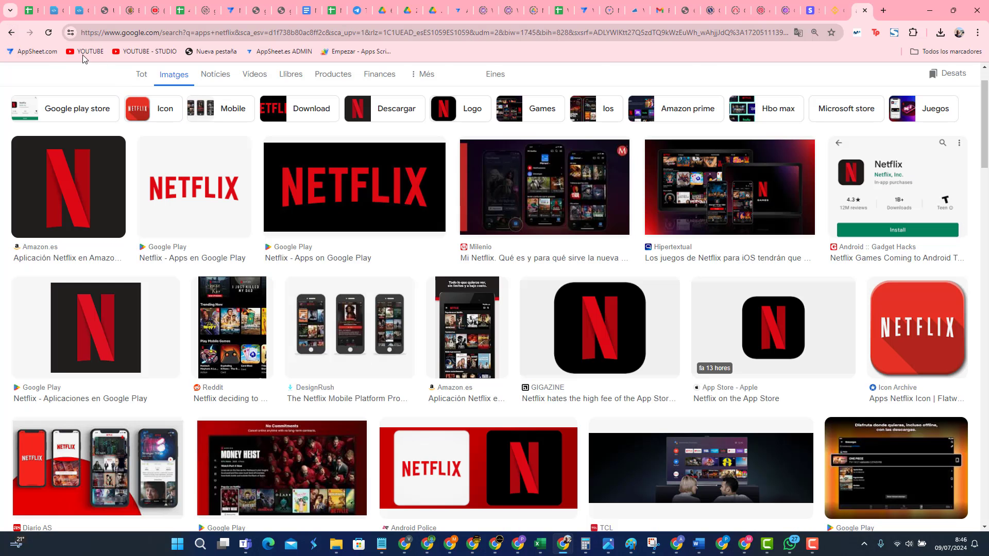
# Step: Trim the end of the image search query and scroll through the results
pyautogui.scroll(1, 80, 69)
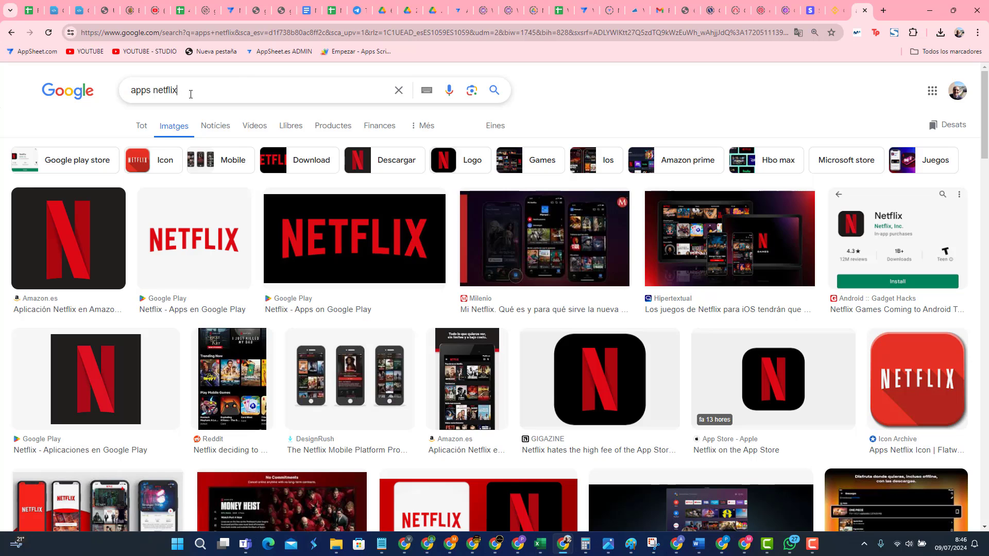
pyautogui.click(186, 93)
pyautogui.press('BackSpace')
pyautogui.press('BackSpace')
pyautogui.press('BackSpace')
pyautogui.press('BackSpace')
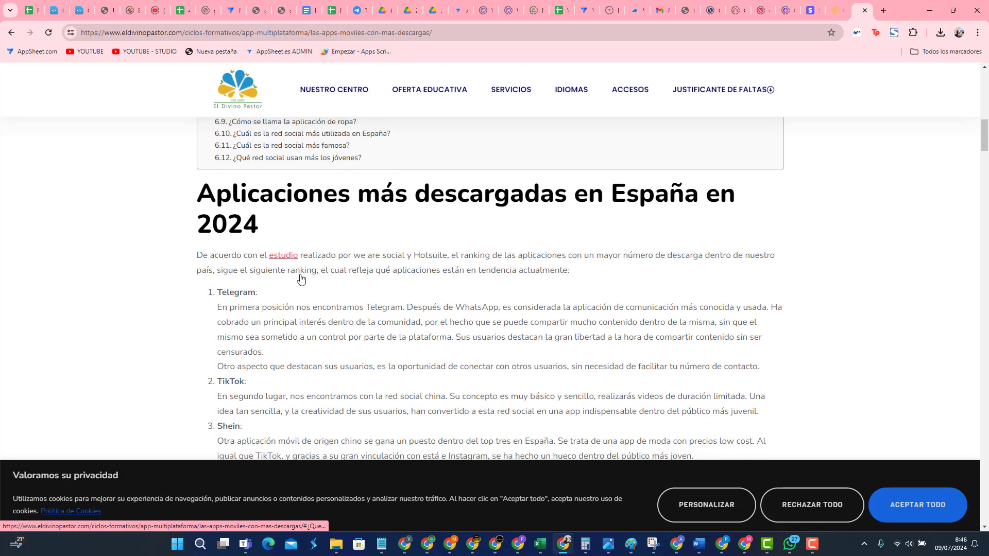
pyautogui.scroll(-3, 300, 279)
pyautogui.scroll(-1, 300, 278)
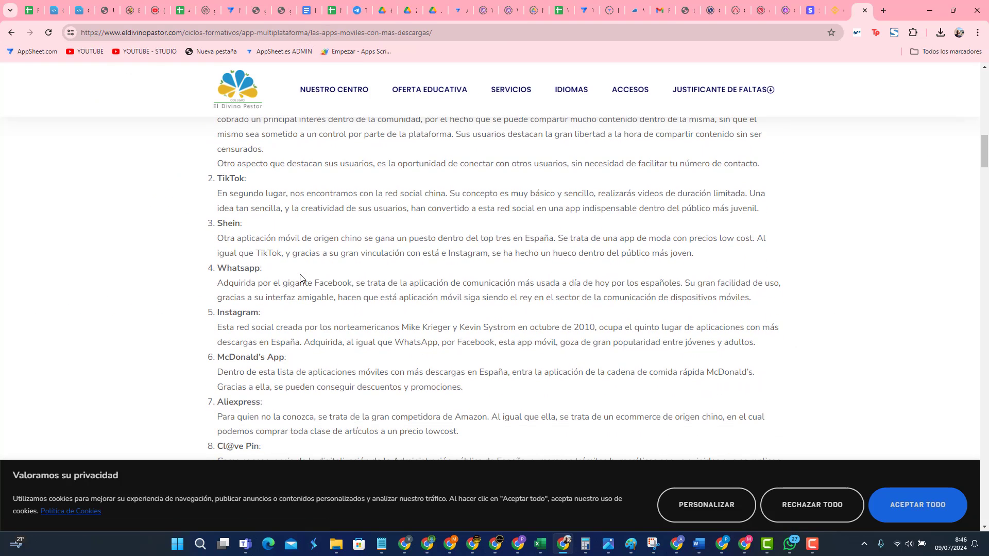
pyautogui.scroll(-3, 300, 278)
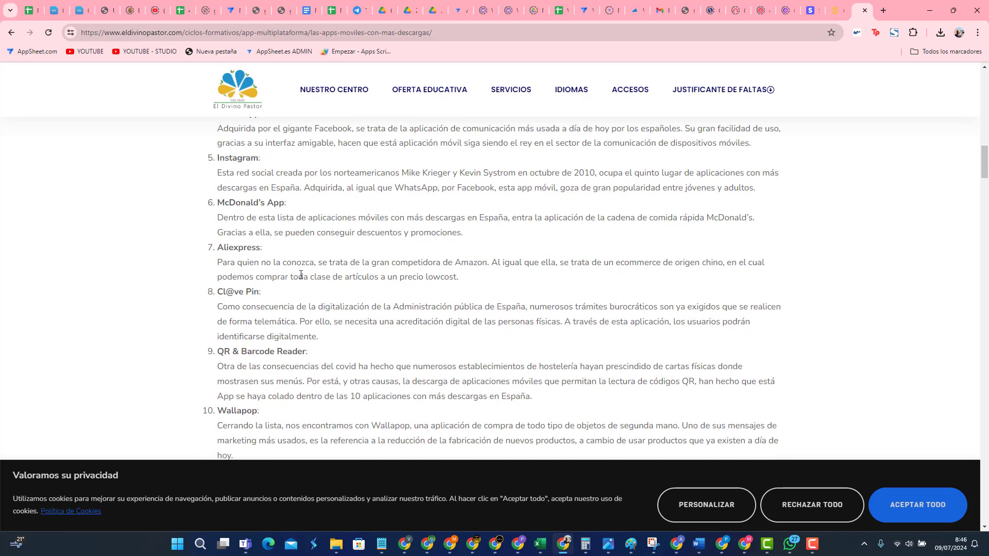
pyautogui.scroll(-3, 300, 274)
pyautogui.scroll(8, 300, 275)
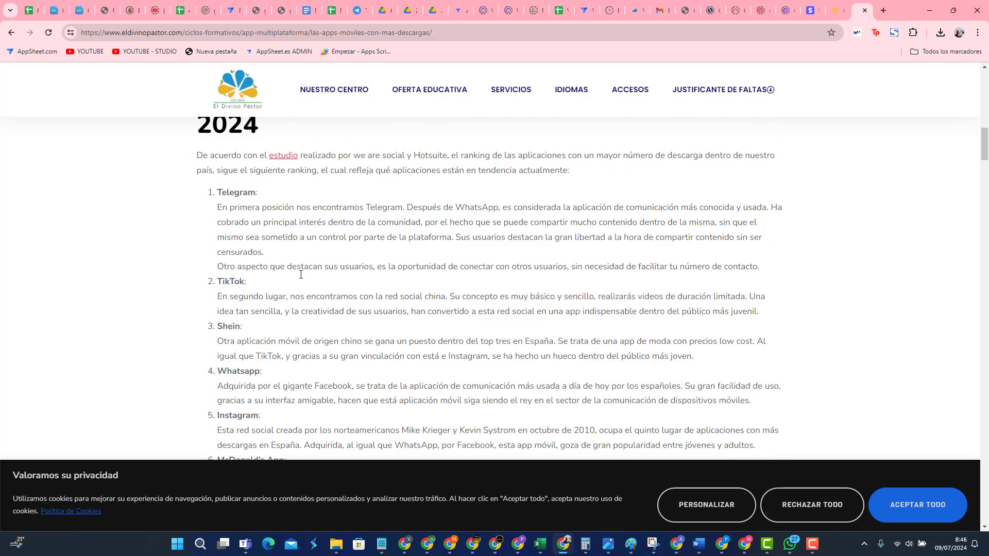
# Step: Accept the site's cookies, go back to the results, and read the Marketing4eCommerce article to its ranking chart
pyautogui.click(927, 511)
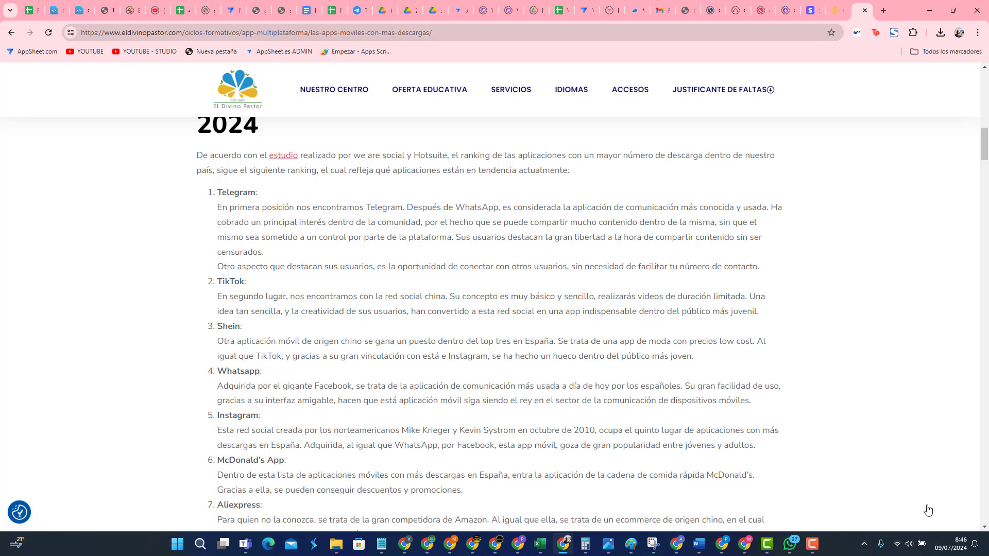
pyautogui.click(11, 32)
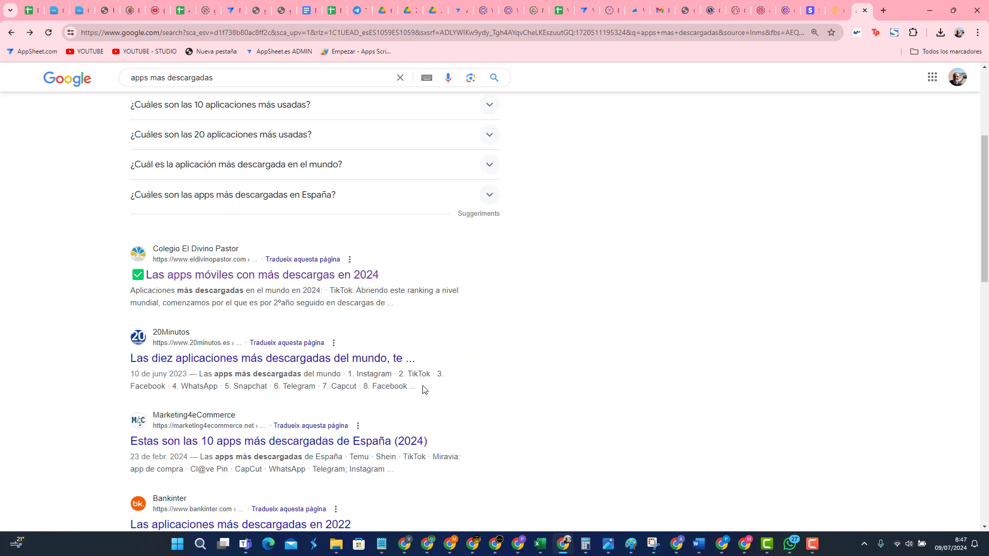
pyautogui.scroll(-2, 422, 389)
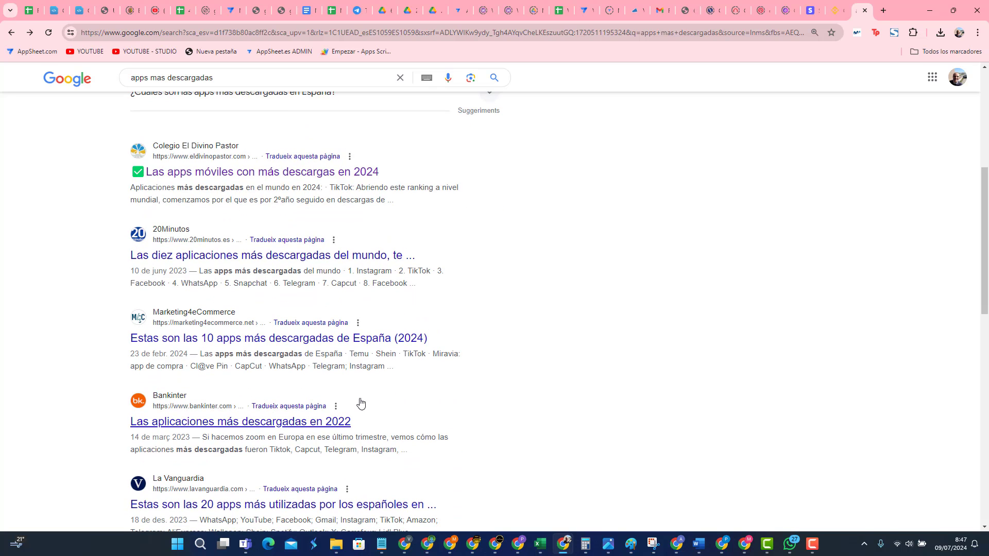
pyautogui.click(282, 341)
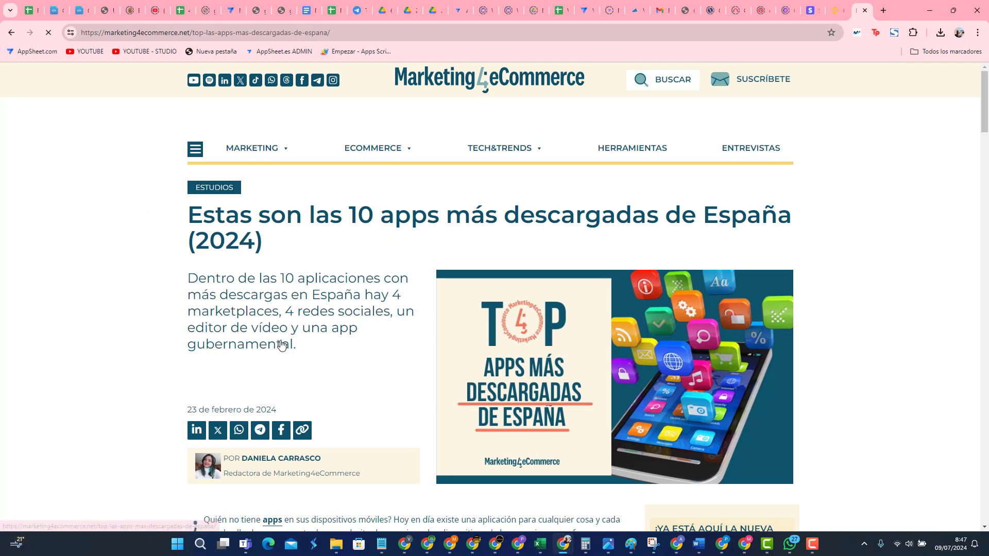
pyautogui.scroll(-10, 281, 345)
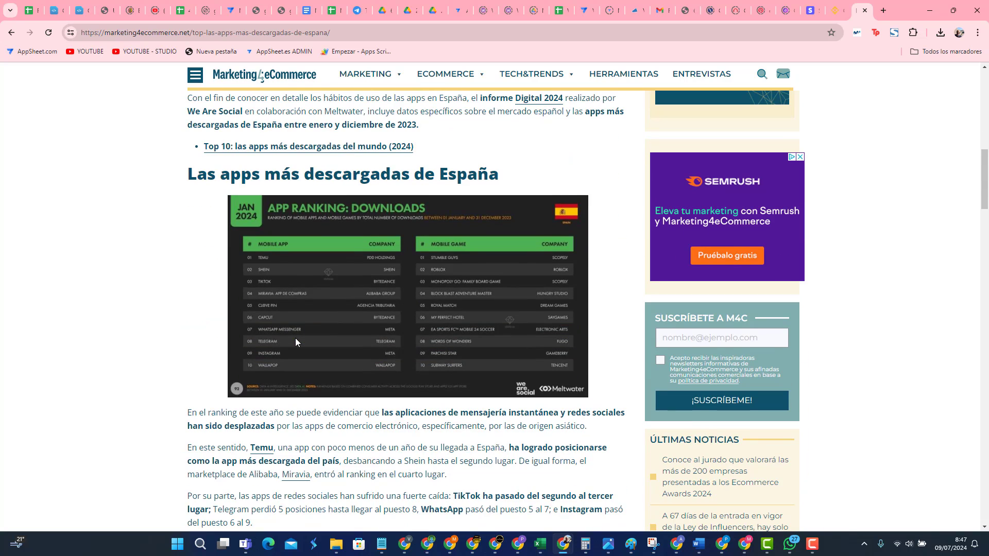
pyautogui.scroll(-8, 295, 340)
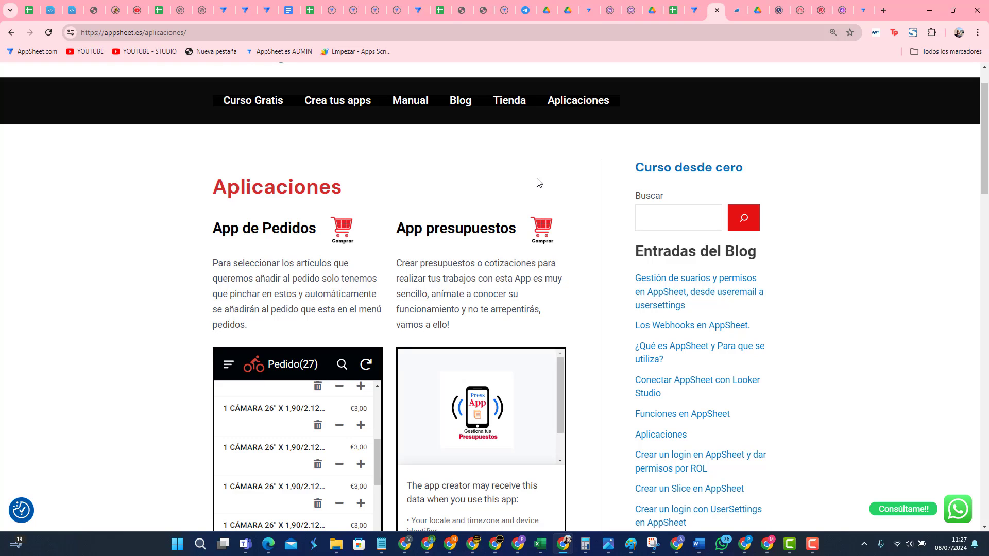
# Step: Scroll down to the Control de horario demo embed, accept its data notice, then return to the top of Aplicaciones
pyautogui.scroll(-3, 389, 227)
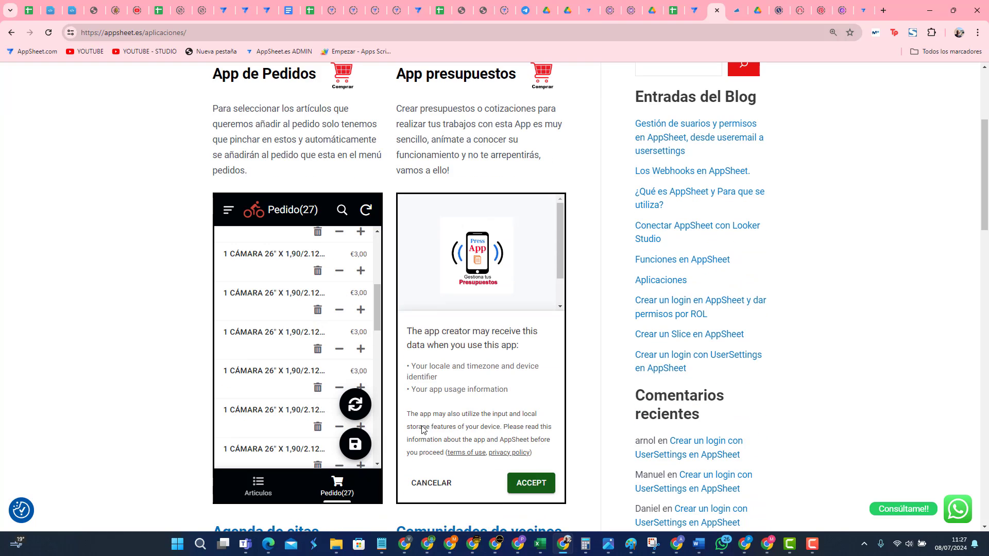
pyautogui.scroll(-4, 490, 399)
pyautogui.scroll(-5, 490, 398)
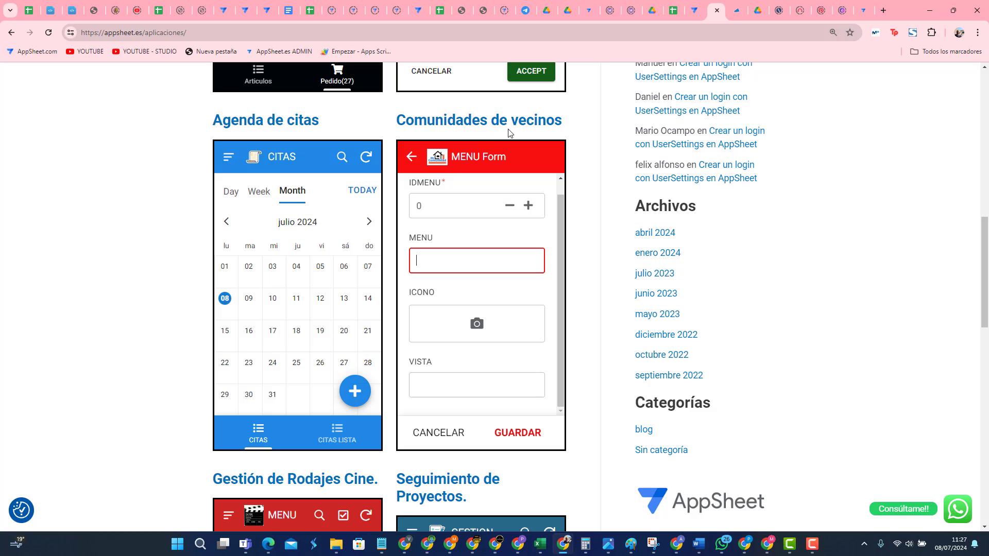
pyautogui.scroll(-3, 441, 382)
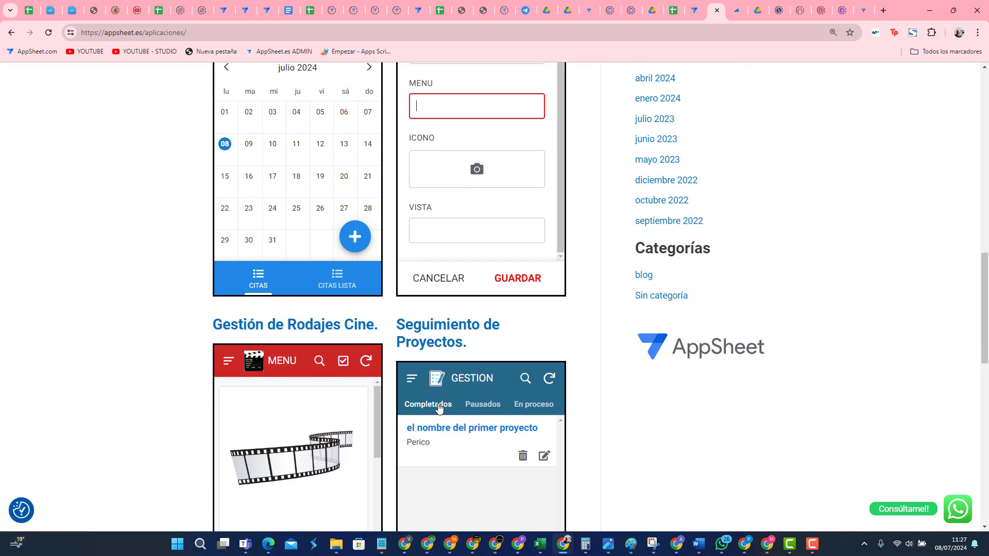
pyautogui.scroll(-2, 314, 407)
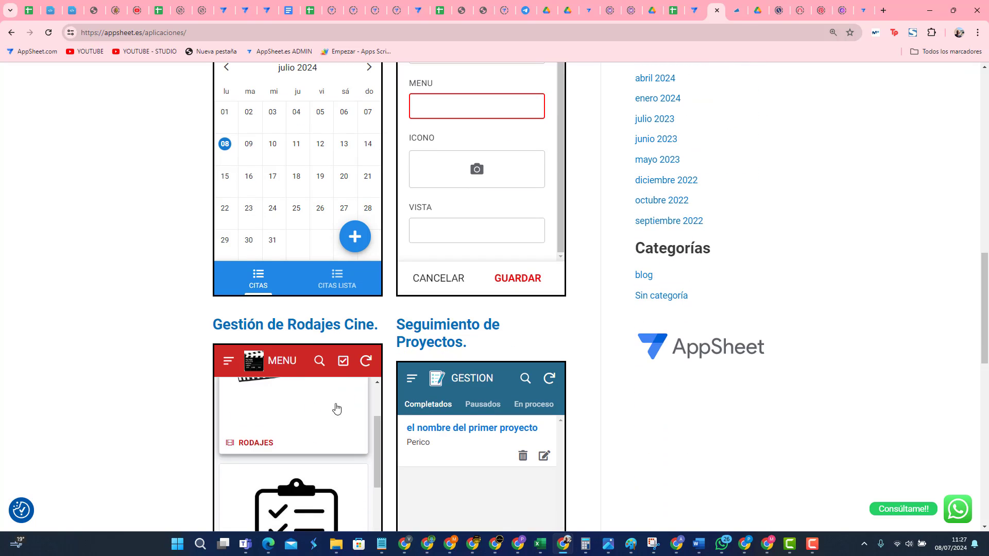
pyautogui.scroll(-1, 391, 431)
pyautogui.scroll(-6, 391, 431)
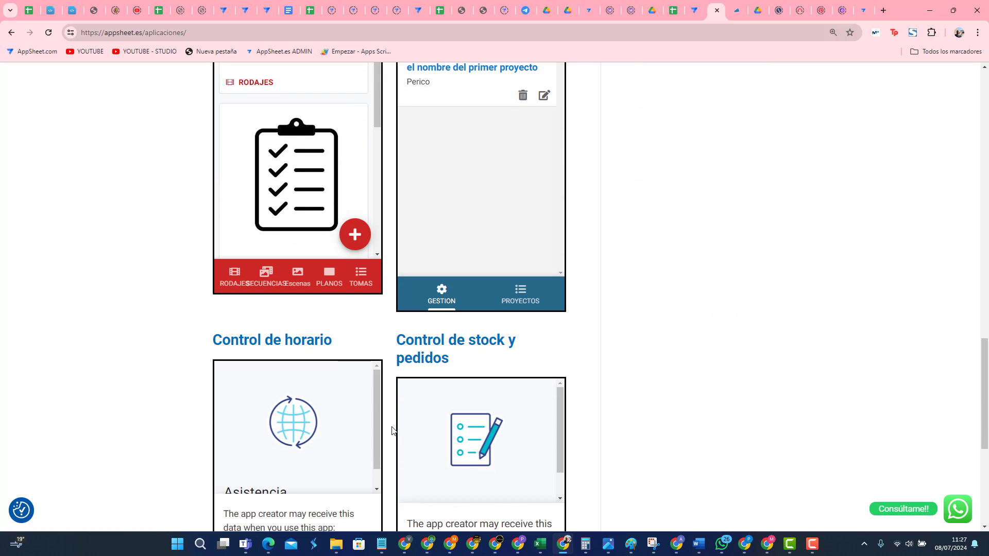
pyautogui.scroll(-4, 162, 412)
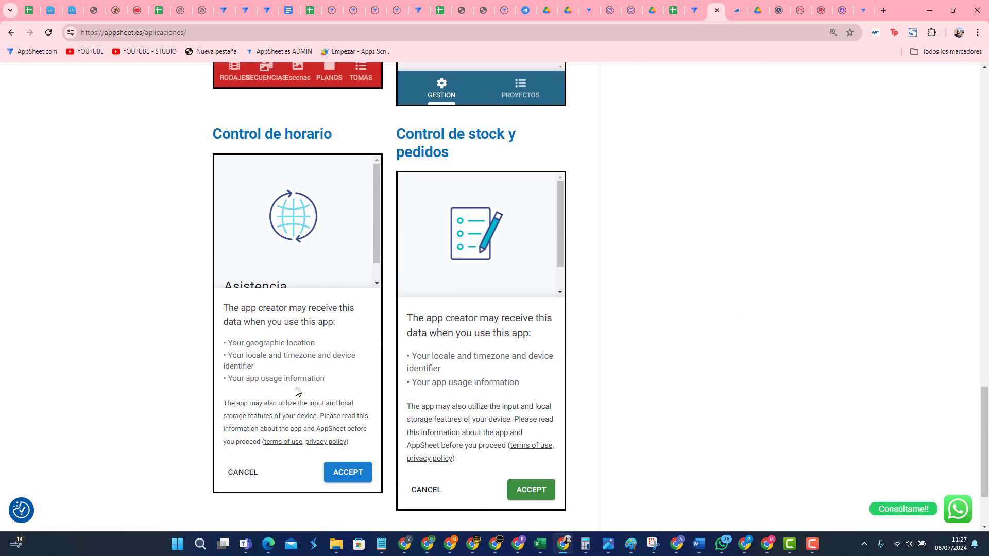
pyautogui.click(337, 470)
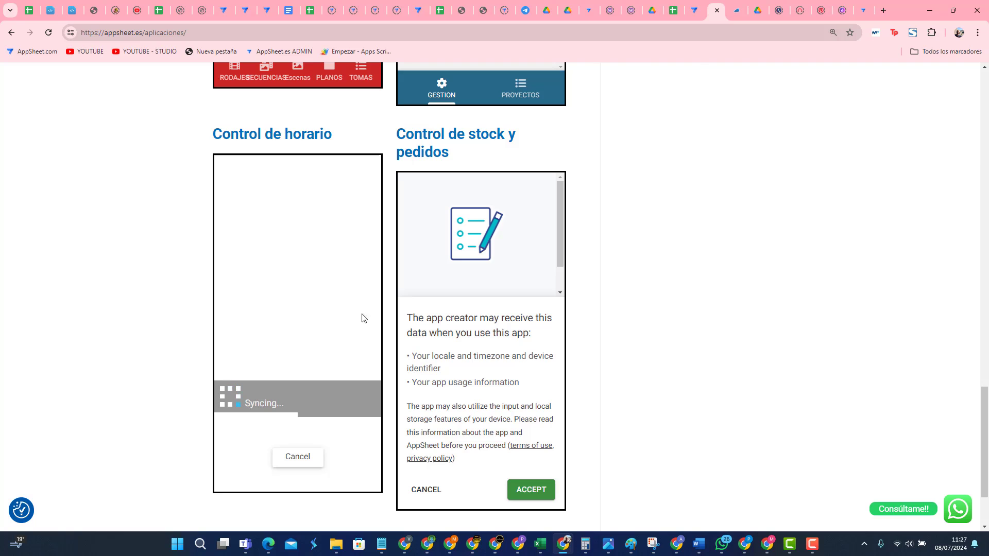
pyautogui.scroll(8, 489, 395)
pyautogui.scroll(10, 488, 397)
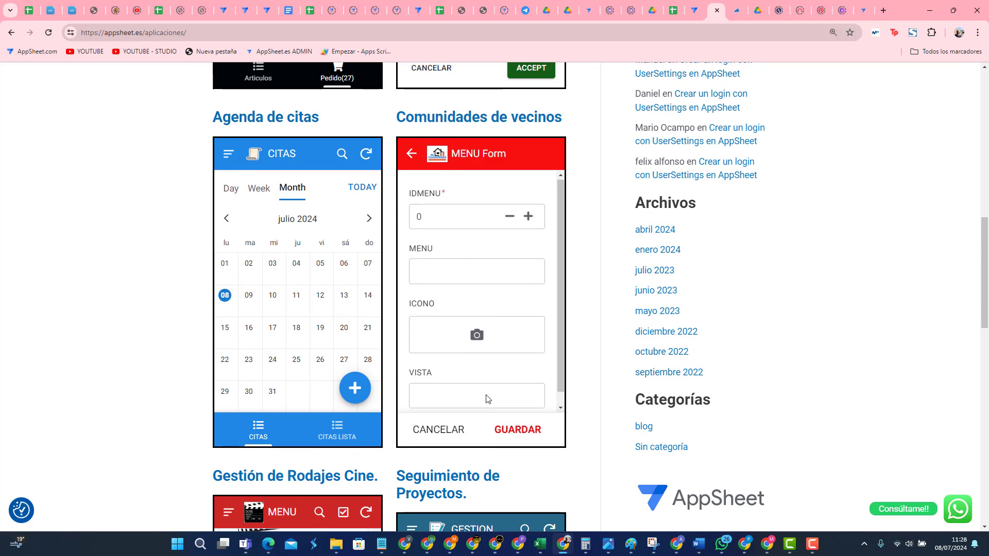
pyautogui.scroll(6, 485, 397)
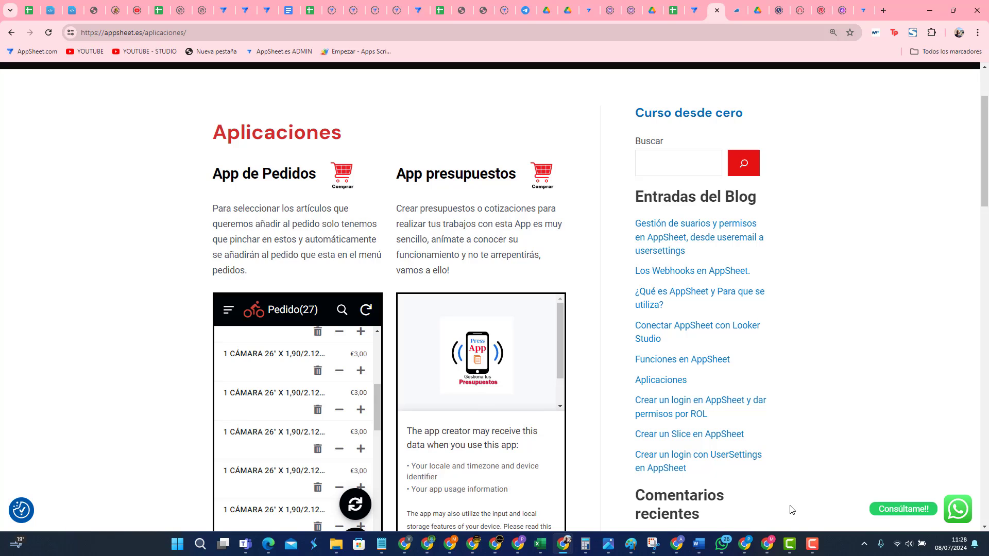
pyautogui.moveTo(697, 547)
# Step: Bring the other Chrome window forward and switch to the PRESTAMOS - AppSheet editor tab
pyautogui.click(770, 547)
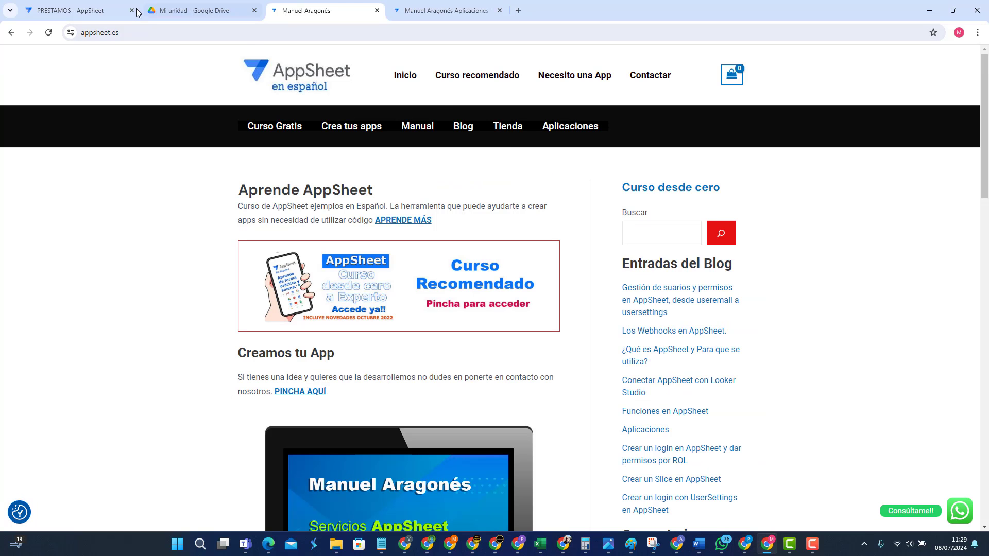
pyautogui.click(77, 11)
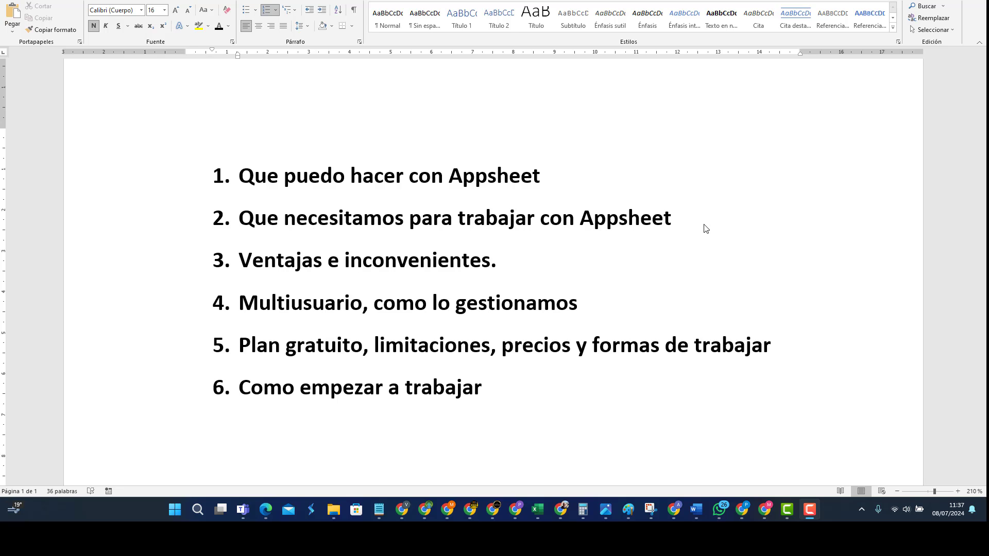
pyautogui.moveTo(693, 512)
pyautogui.click(783, 474)
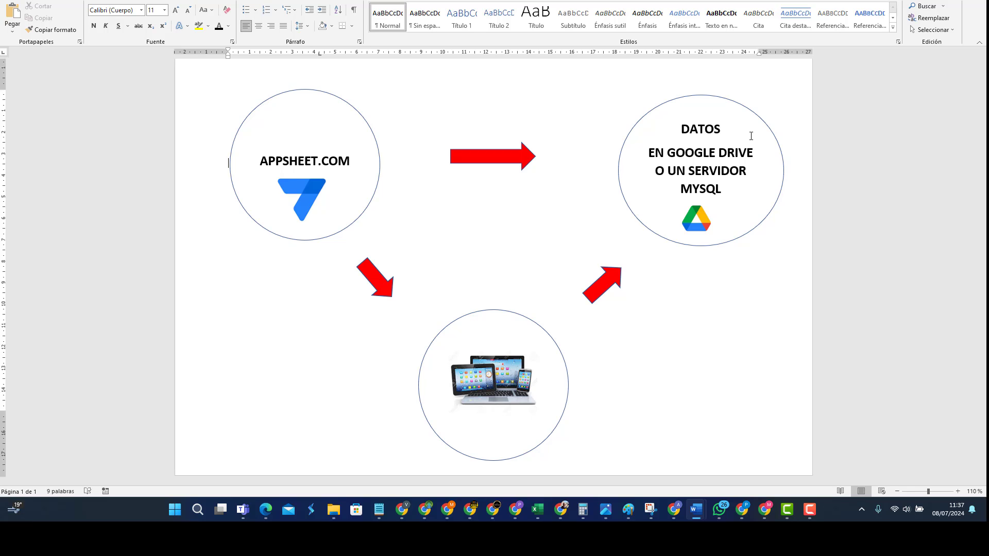
pyautogui.click(718, 245)
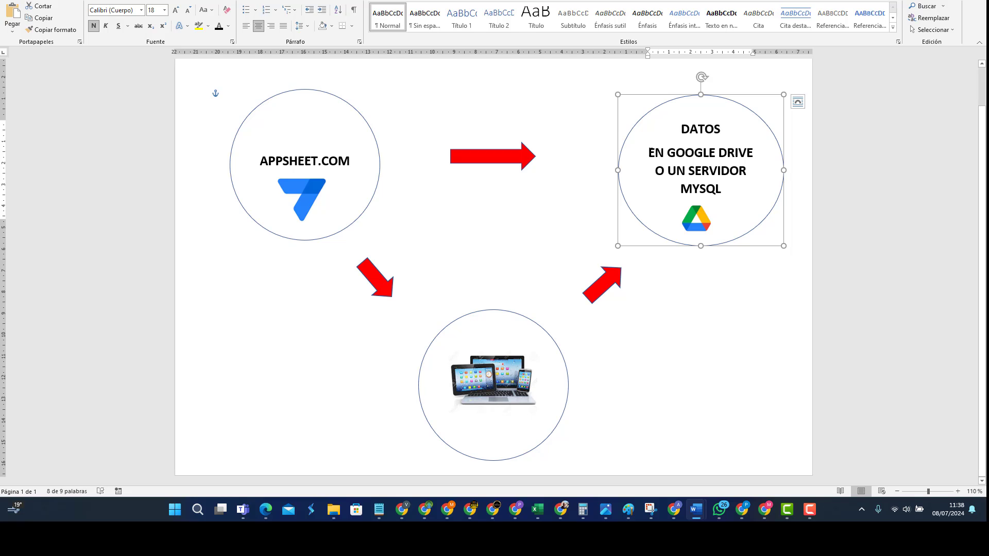
pyautogui.moveTo(650, 151); pyautogui.dragTo(756, 153)
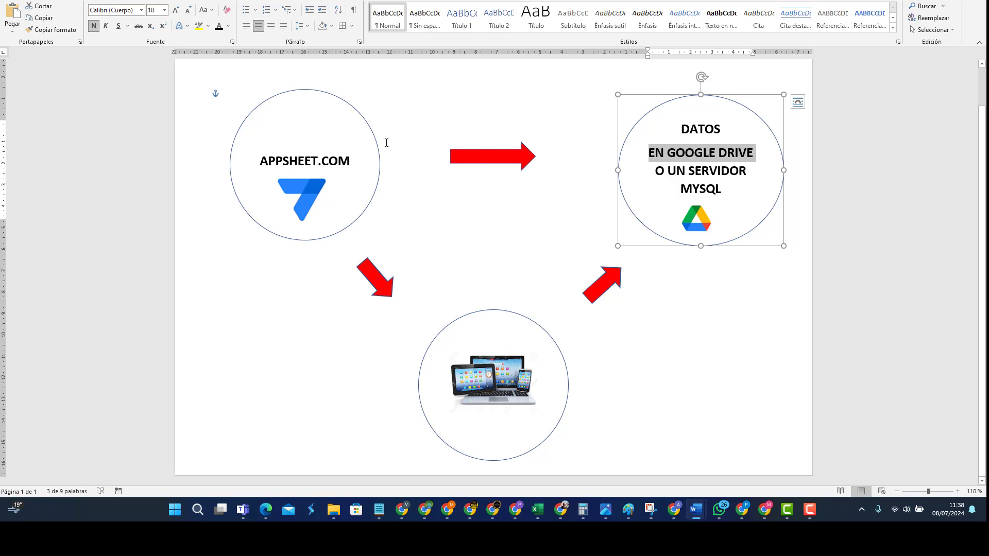
pyautogui.click(360, 122)
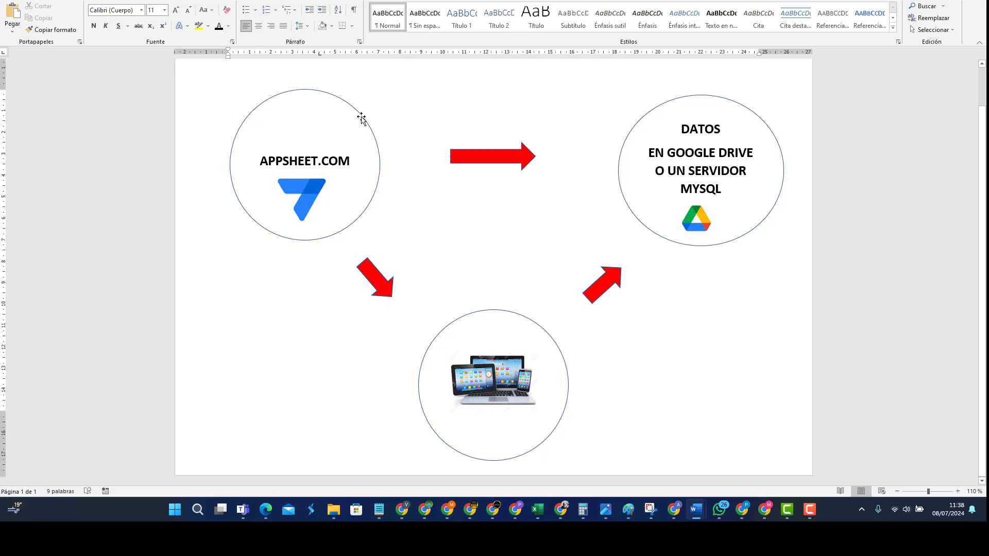
pyautogui.click(362, 119)
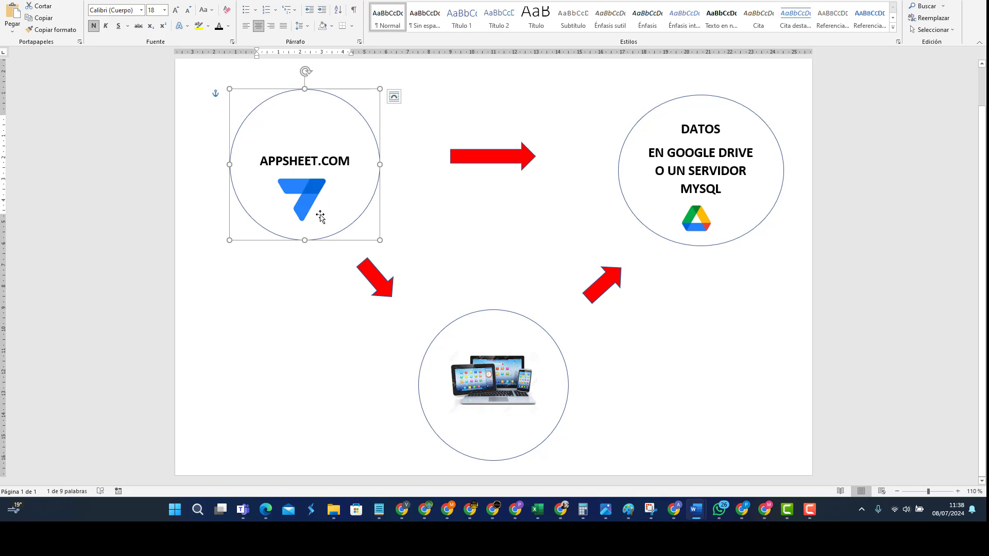
pyautogui.click(323, 283)
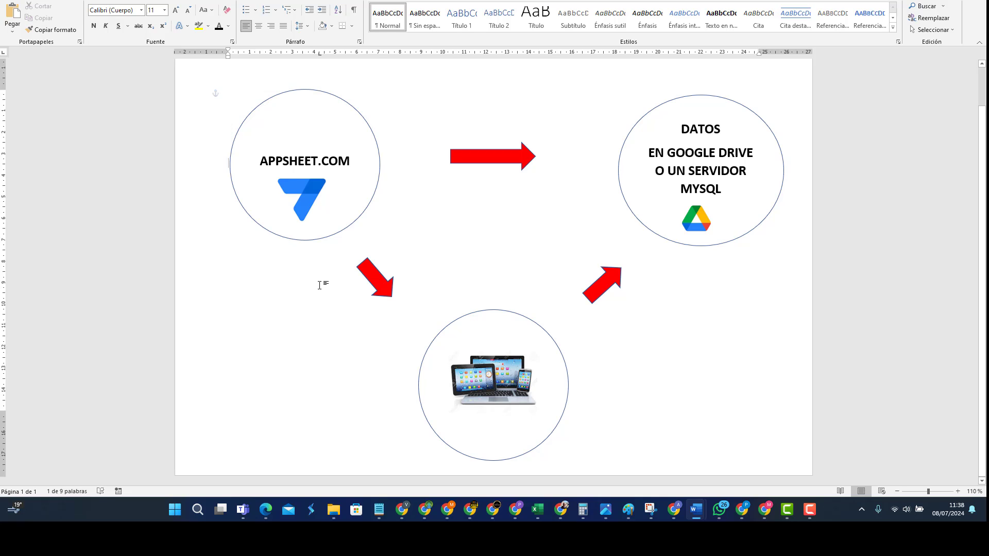
pyautogui.click(510, 367)
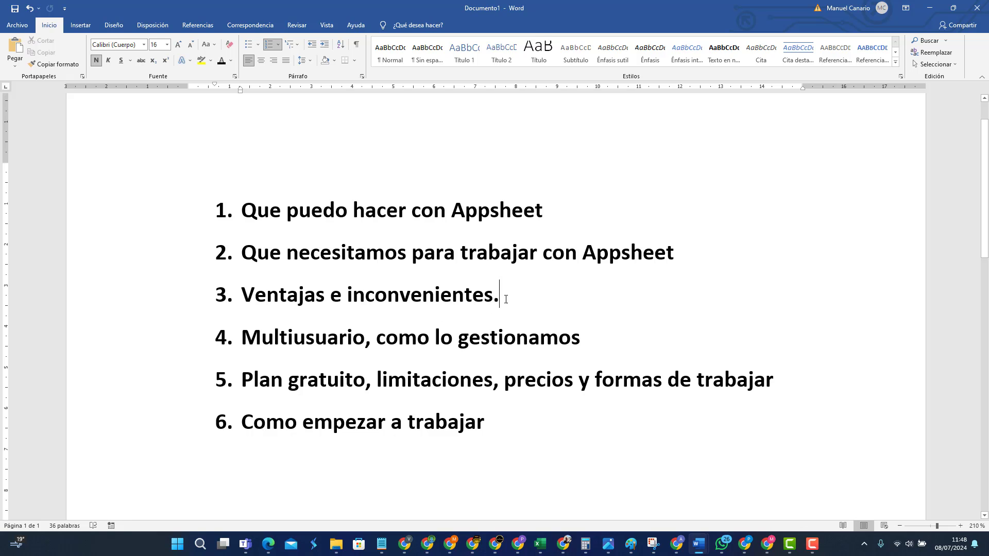
pyautogui.moveTo(502, 295); pyautogui.dragTo(260, 296)
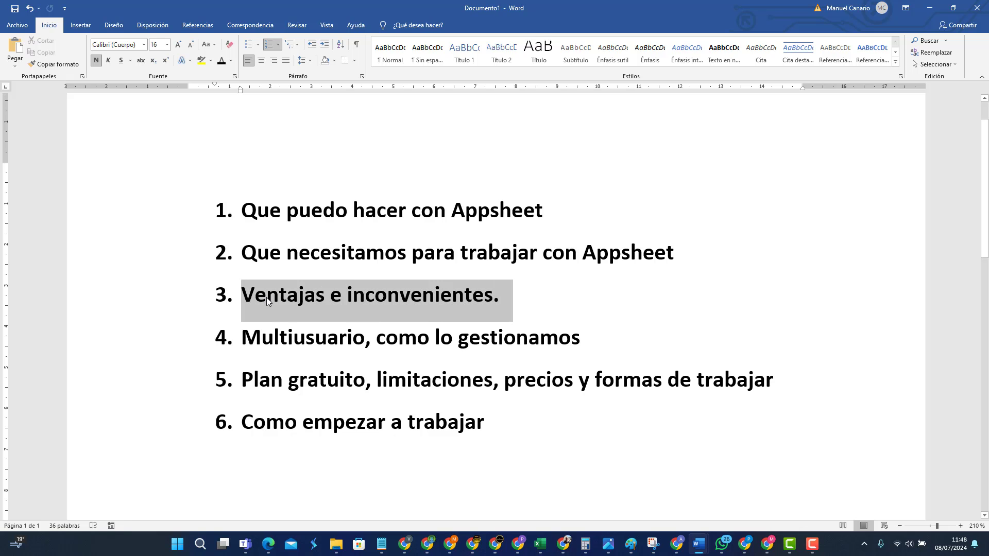
pyautogui.click(500, 297)
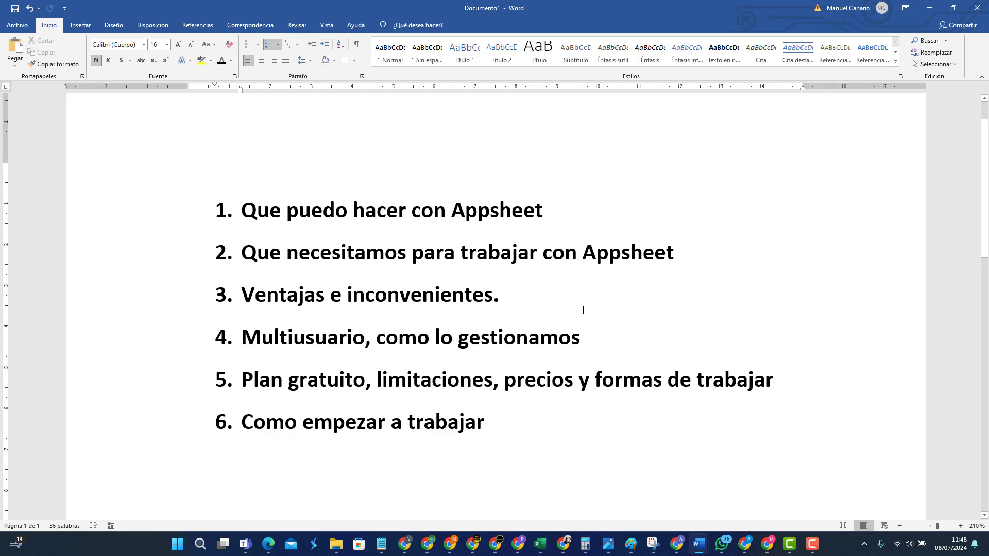
pyautogui.moveTo(562, 550)
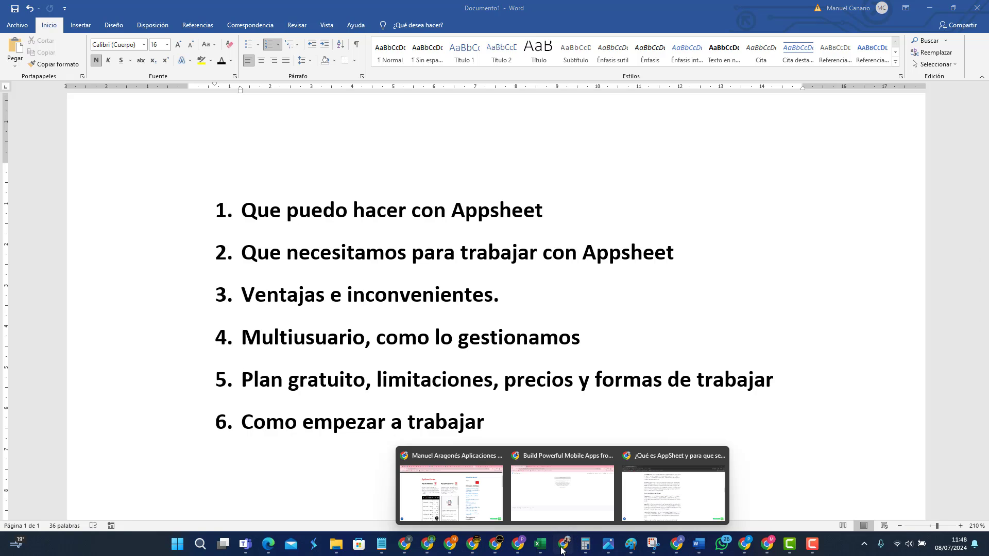
pyautogui.click(681, 495)
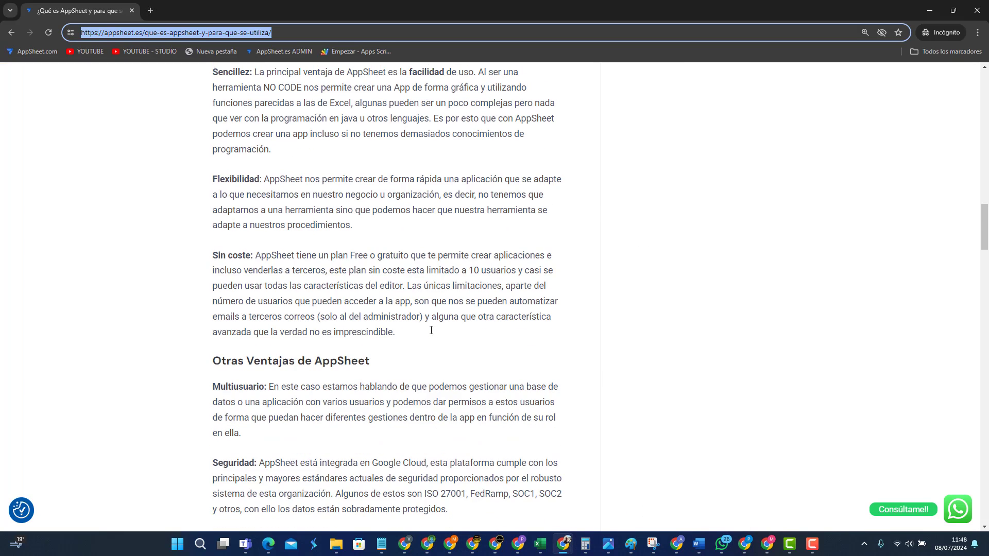
pyautogui.scroll(1, 431, 330)
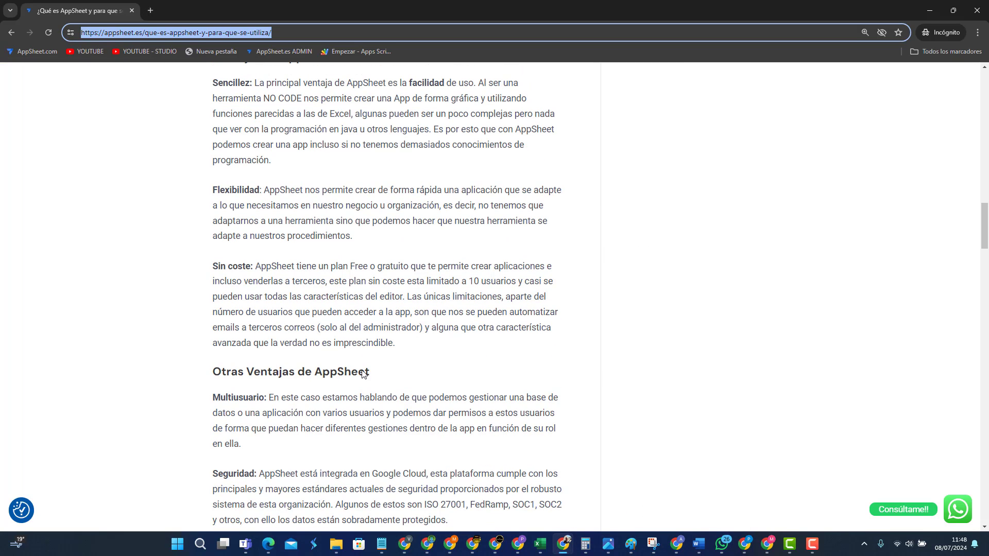
pyautogui.click(214, 400)
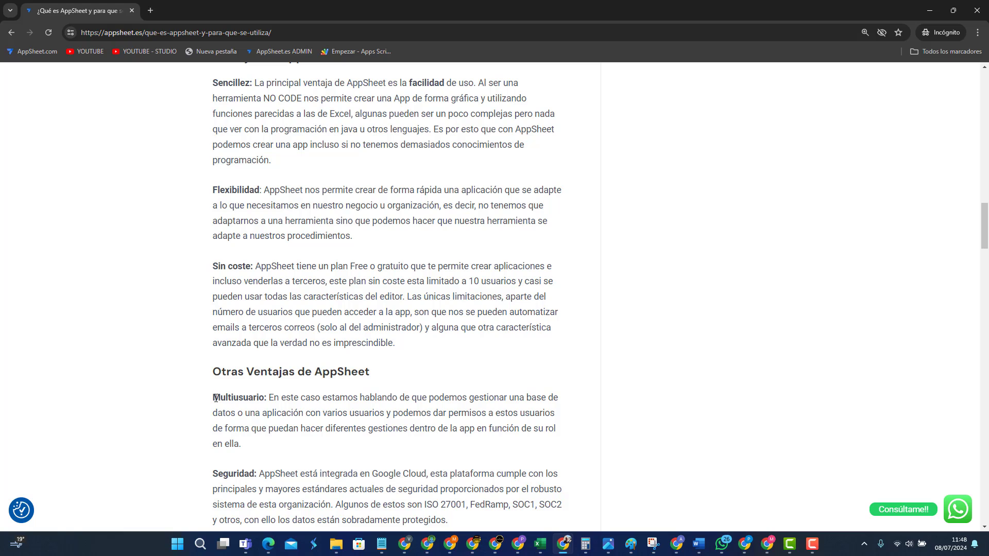
pyautogui.moveTo(215, 399); pyautogui.dragTo(411, 451)
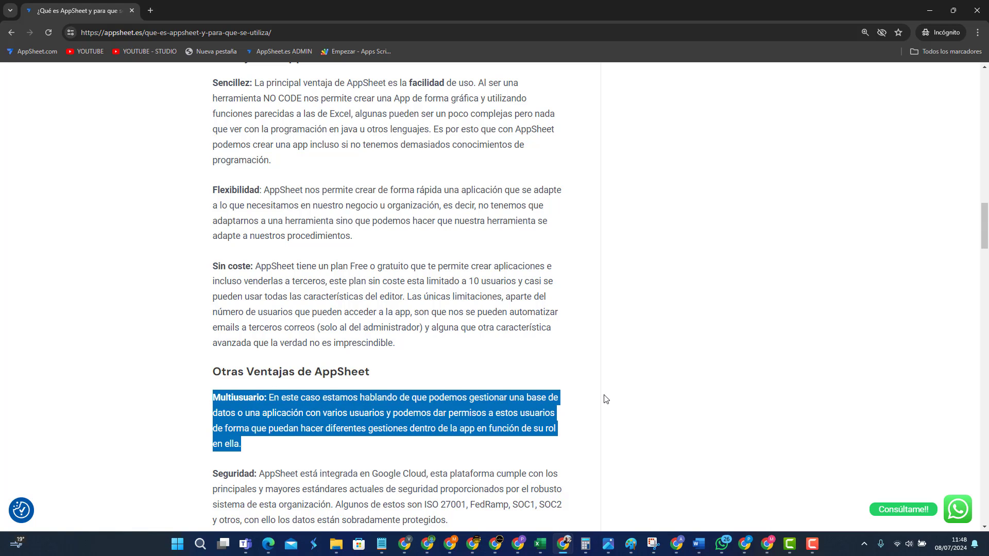
pyautogui.scroll(-1, 602, 400)
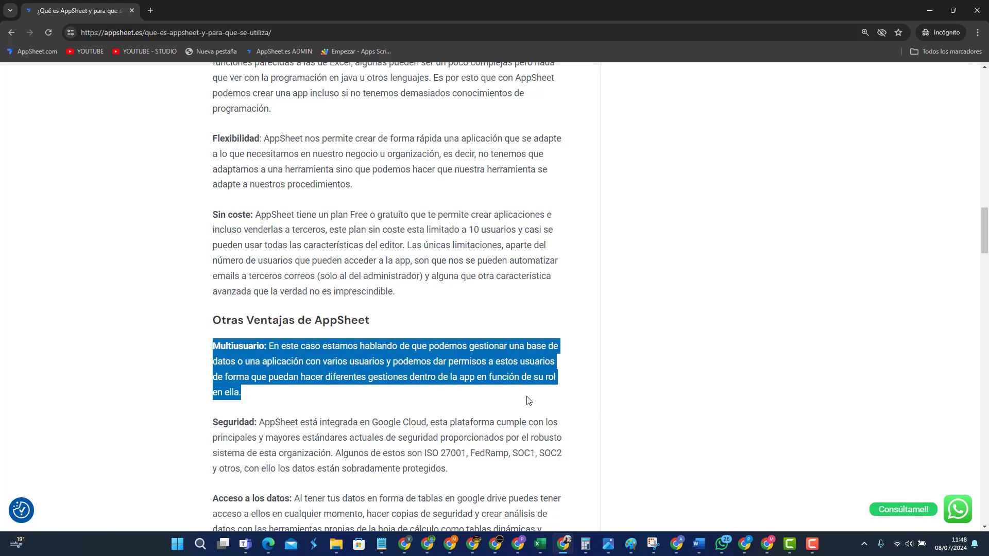
pyautogui.scroll(3, 325, 357)
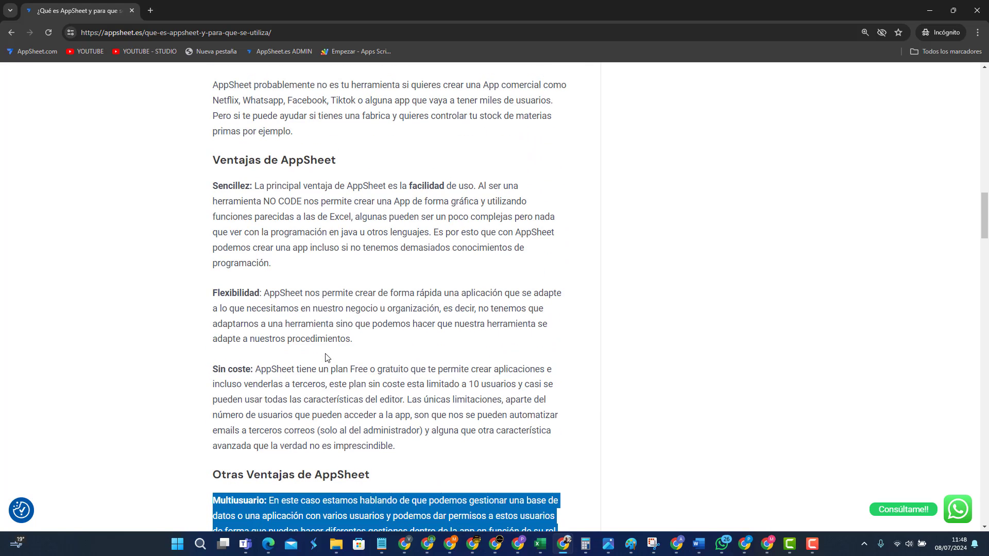
pyautogui.click(215, 373)
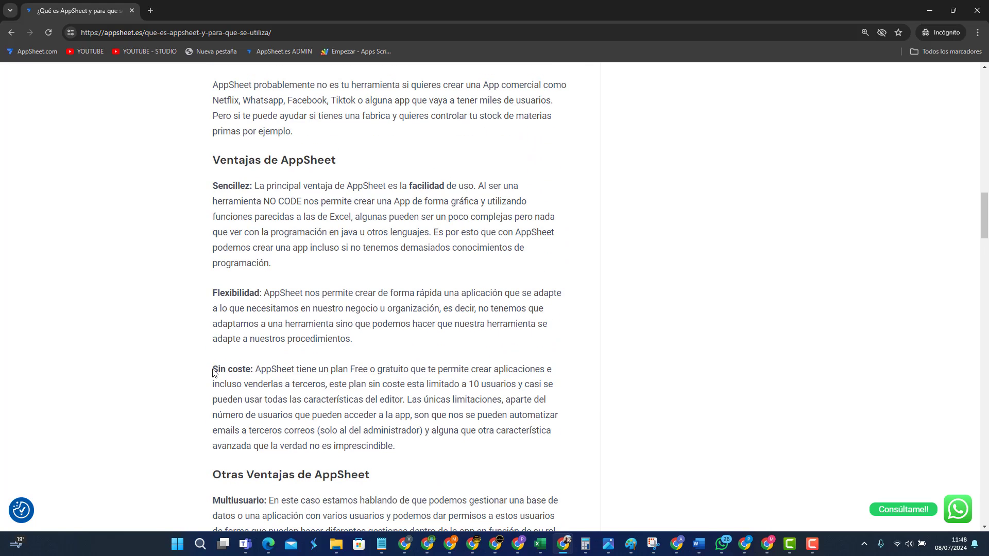
pyautogui.moveTo(214, 369); pyautogui.dragTo(426, 448)
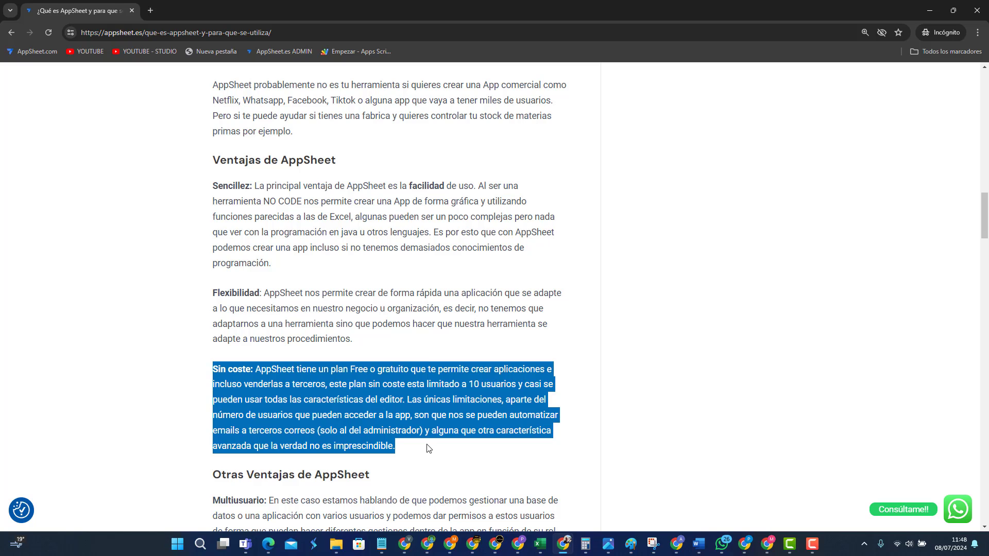
pyautogui.click(326, 326)
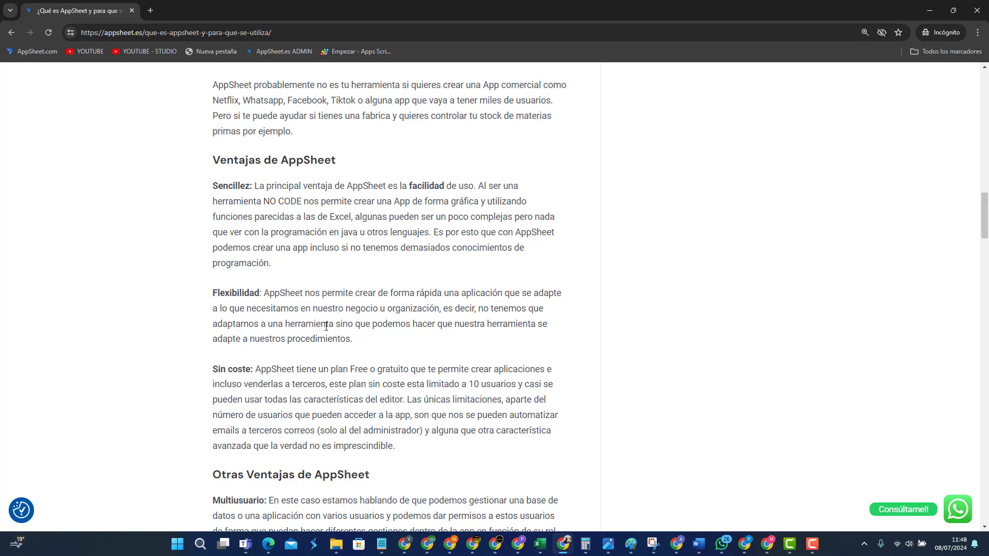
# Step: Highlight the Sencillez and Rapidez labels in the AppSheet article, clearing each highlight afterward
pyautogui.scroll(2, 323, 311)
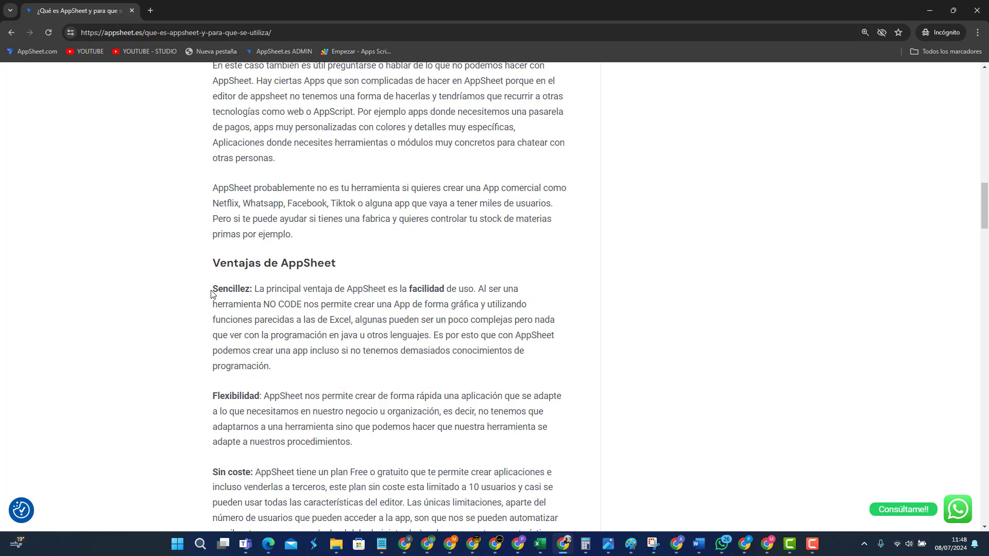
pyautogui.moveTo(215, 289); pyautogui.dragTo(267, 292)
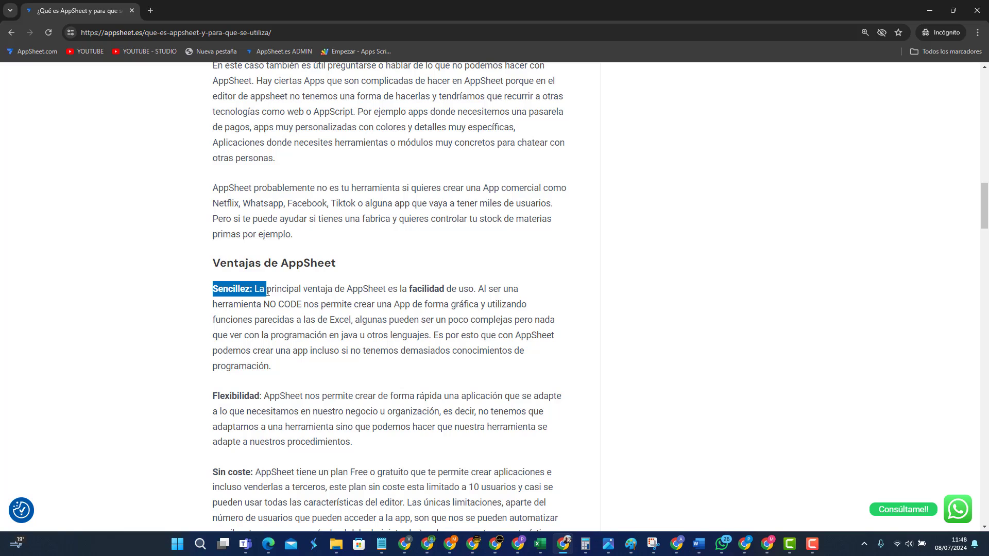
pyautogui.click(268, 291)
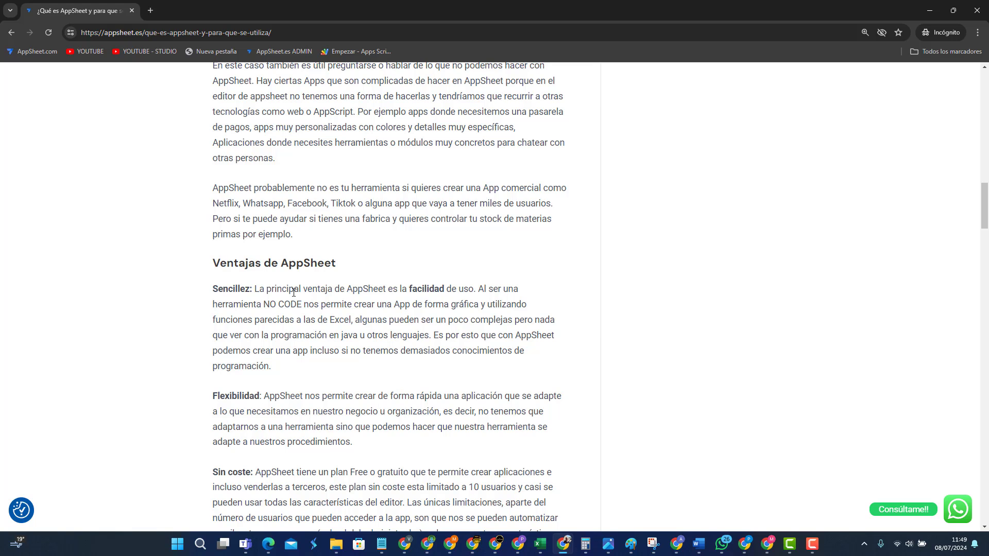
pyautogui.scroll(-8, 293, 292)
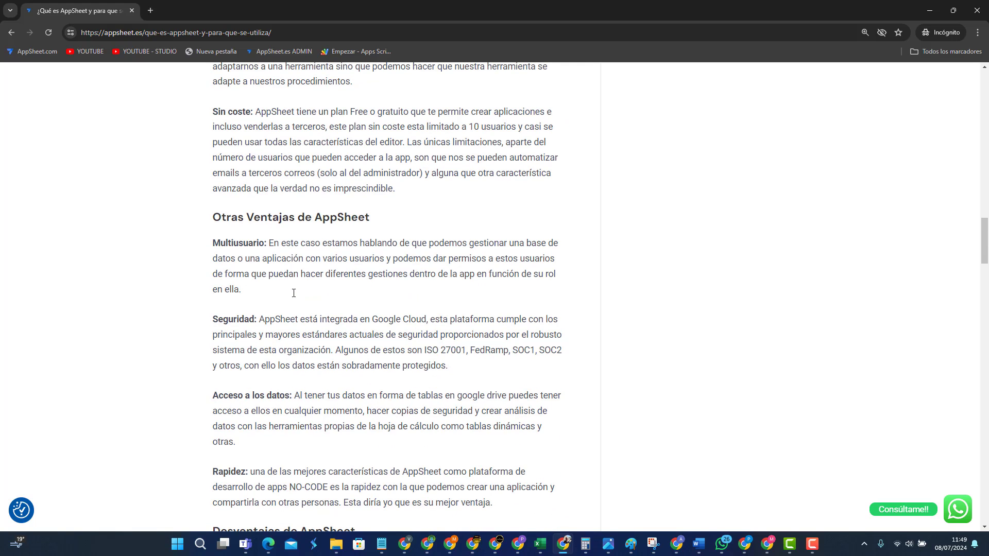
pyautogui.scroll(-2, 292, 295)
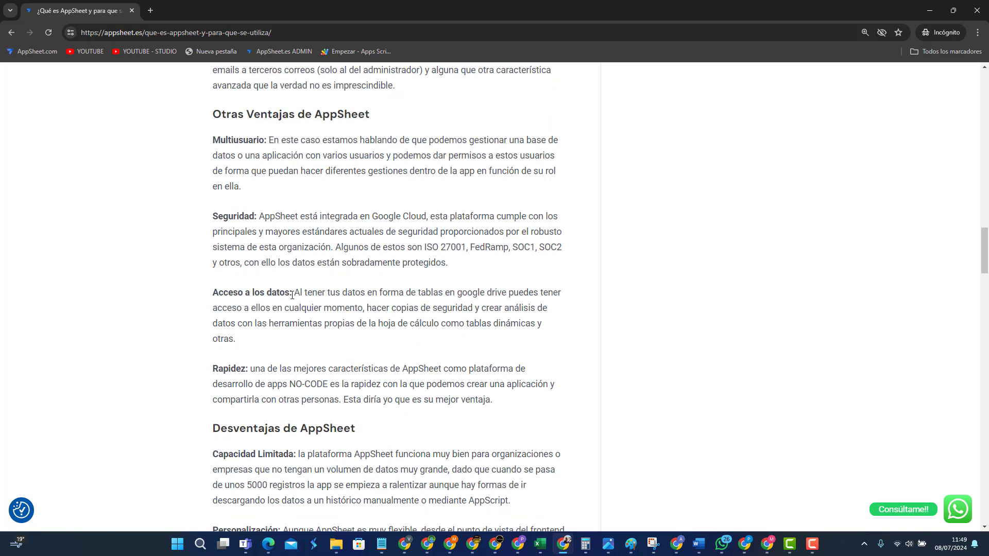
pyautogui.scroll(-2, 292, 295)
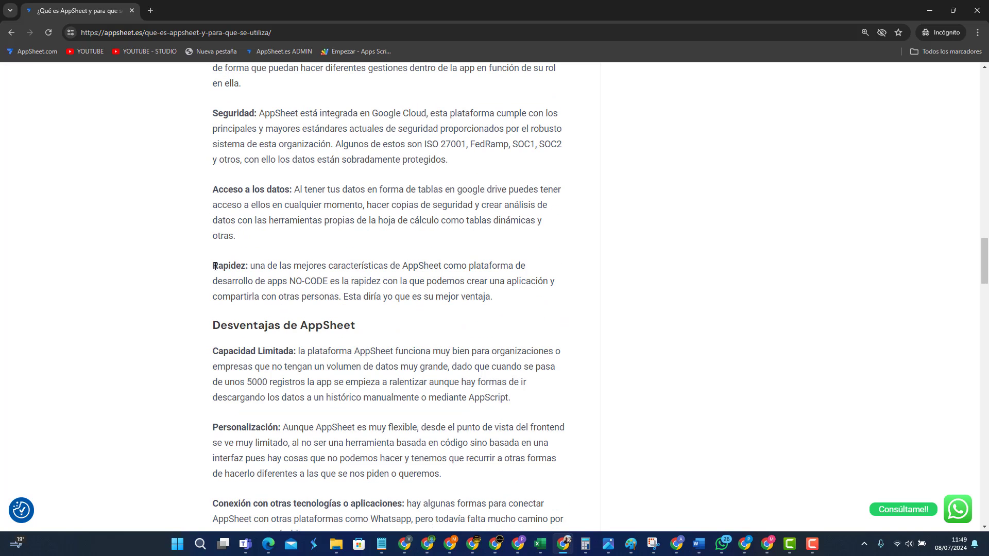
pyautogui.moveTo(213, 266); pyautogui.dragTo(251, 266)
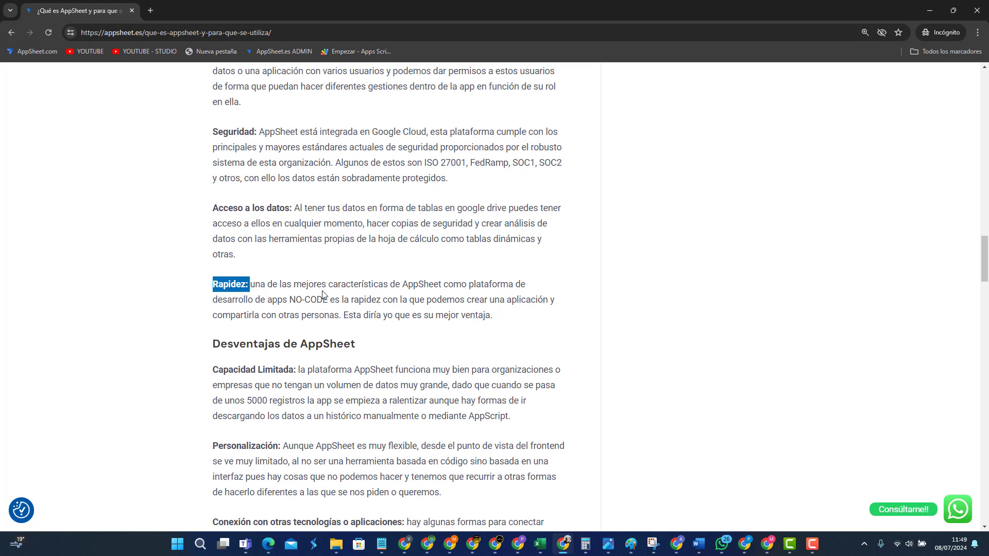
pyautogui.scroll(1, 323, 295)
pyautogui.click(227, 317)
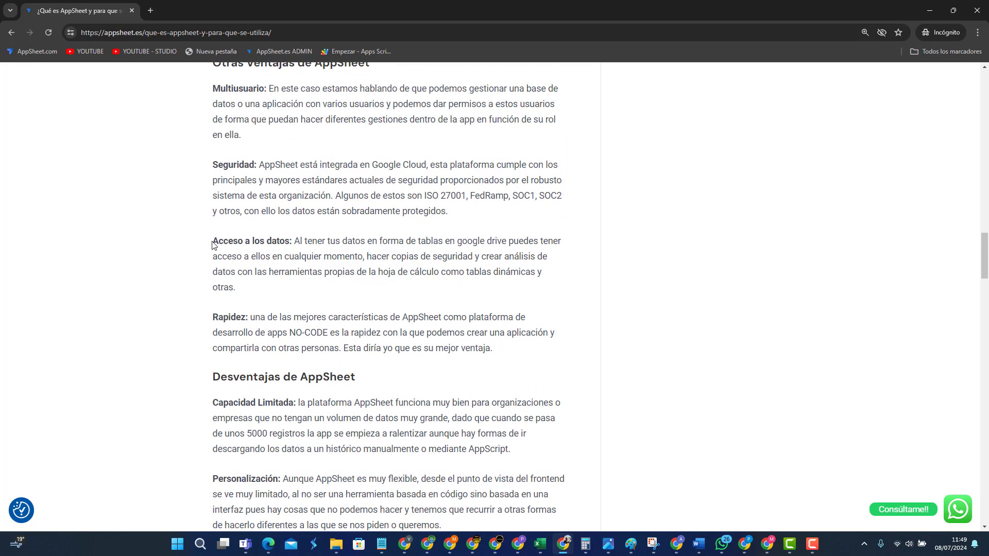
# Step: Highlight the Acceso a los datos label and scroll down through the Desventajas de AppSheet section
pyautogui.moveTo(226, 241); pyautogui.dragTo(292, 241)
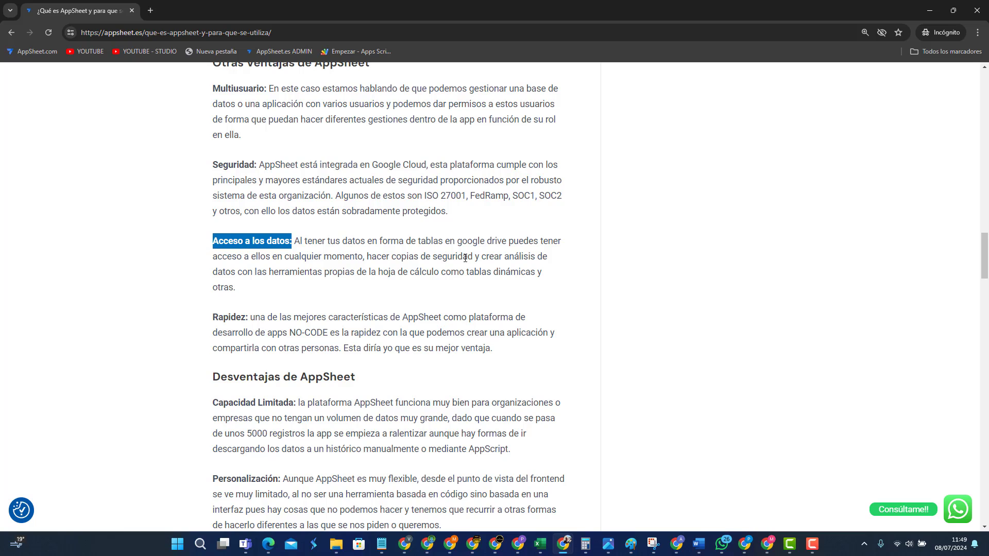
pyautogui.scroll(3, 366, 306)
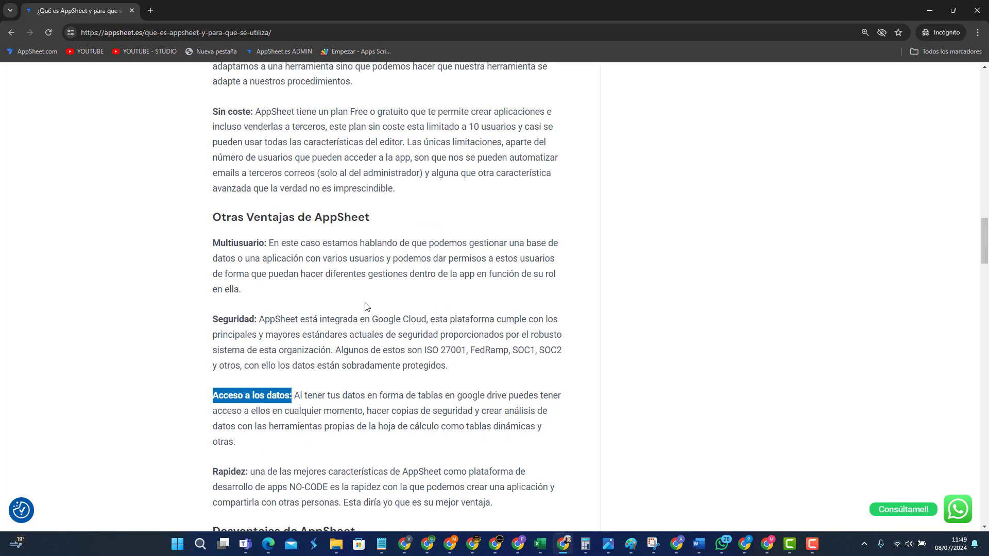
pyautogui.scroll(4, 365, 307)
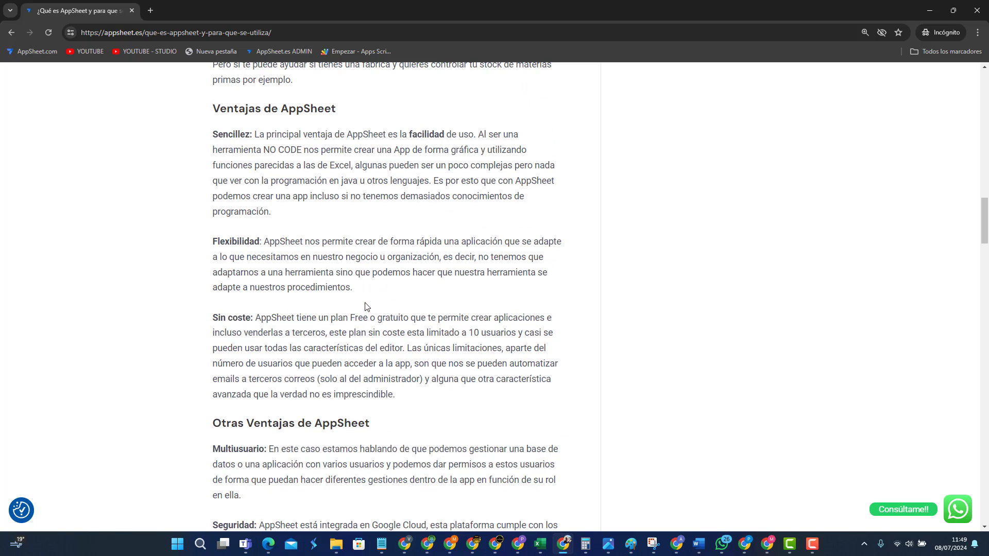
pyautogui.scroll(2, 365, 306)
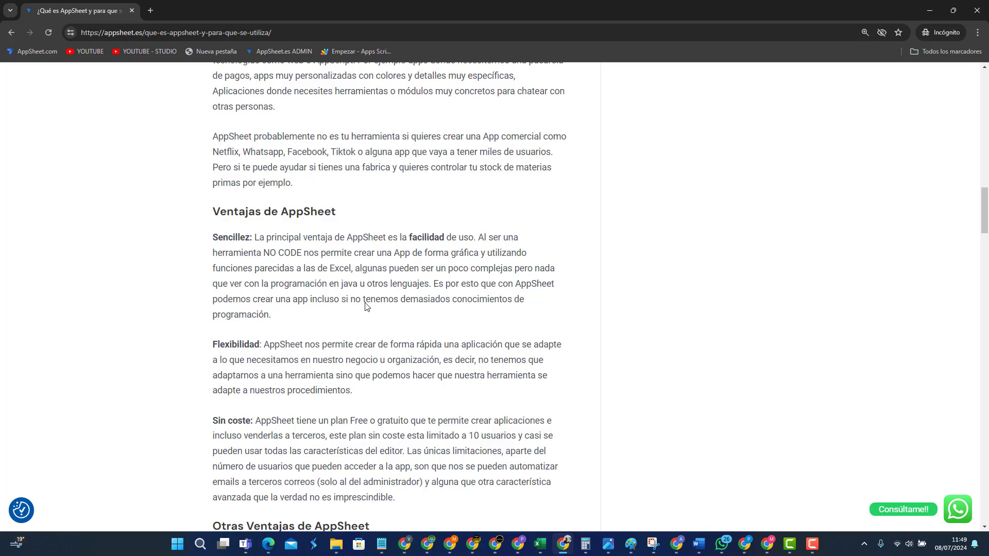
pyautogui.scroll(-4, 366, 307)
pyautogui.scroll(-2, 363, 310)
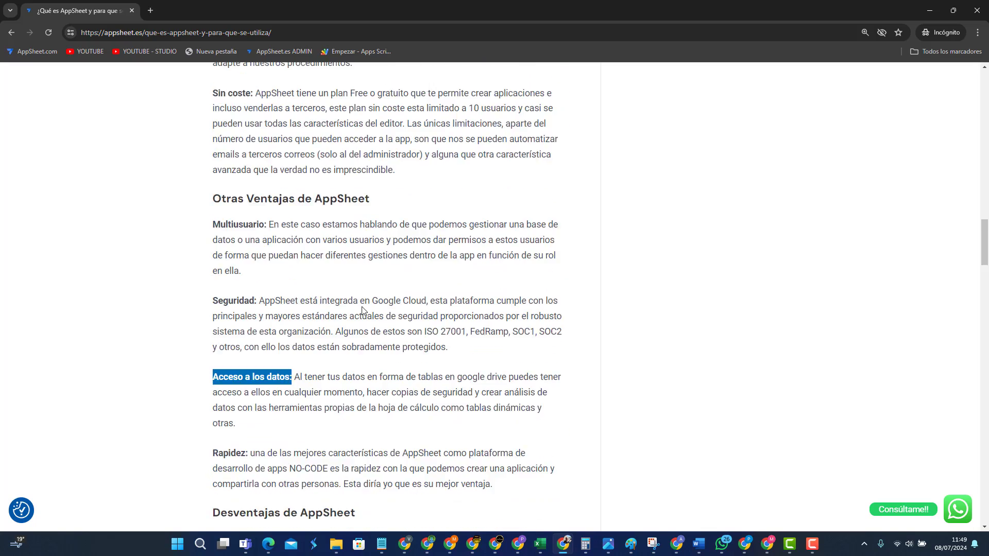
pyautogui.scroll(-2, 362, 311)
pyautogui.scroll(-3, 363, 311)
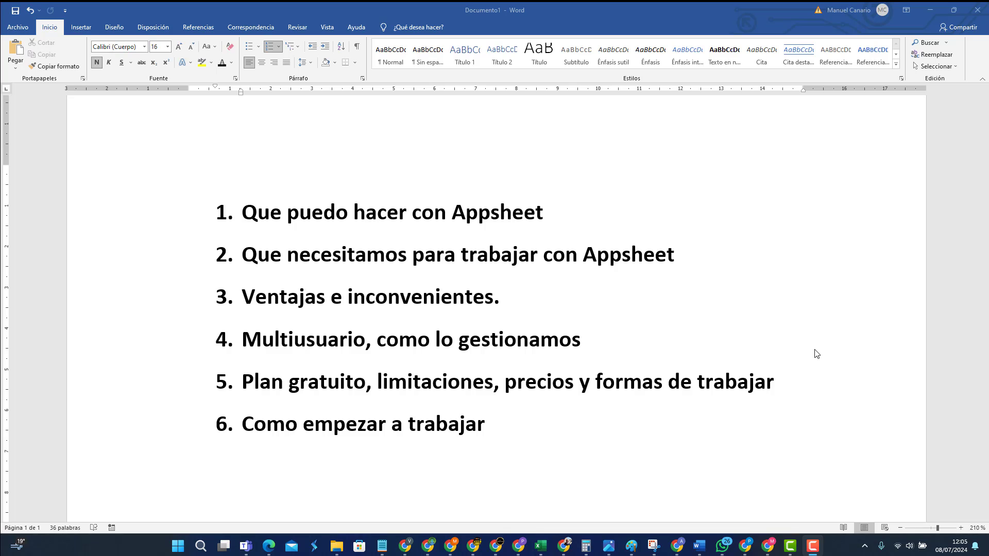
# Step: Highlight 'Multiusuario' in item 4 of the Word outline, then return to the AppSheet EMPRESA editor
pyautogui.click(372, 340)
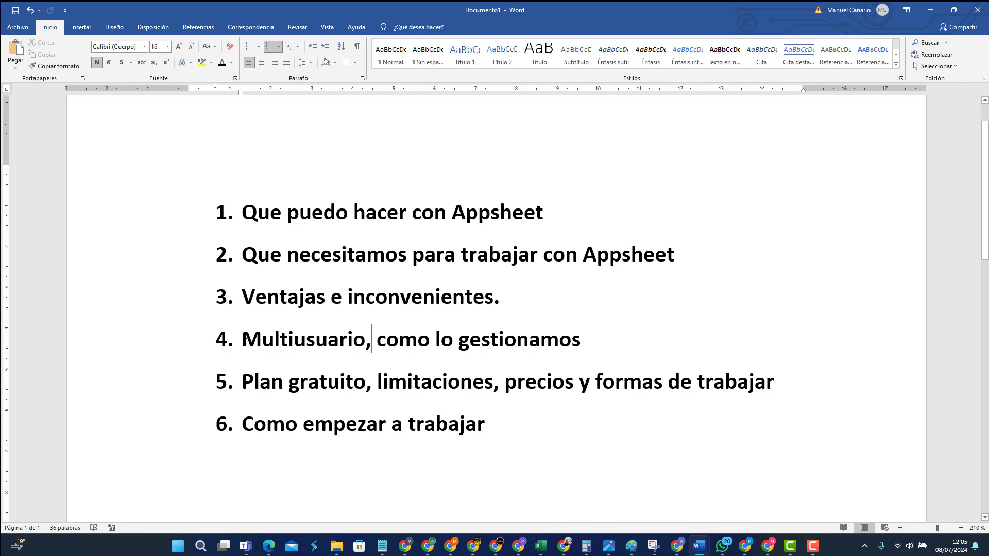
pyautogui.moveTo(243, 339); pyautogui.dragTo(366, 344)
pyautogui.click(480, 360)
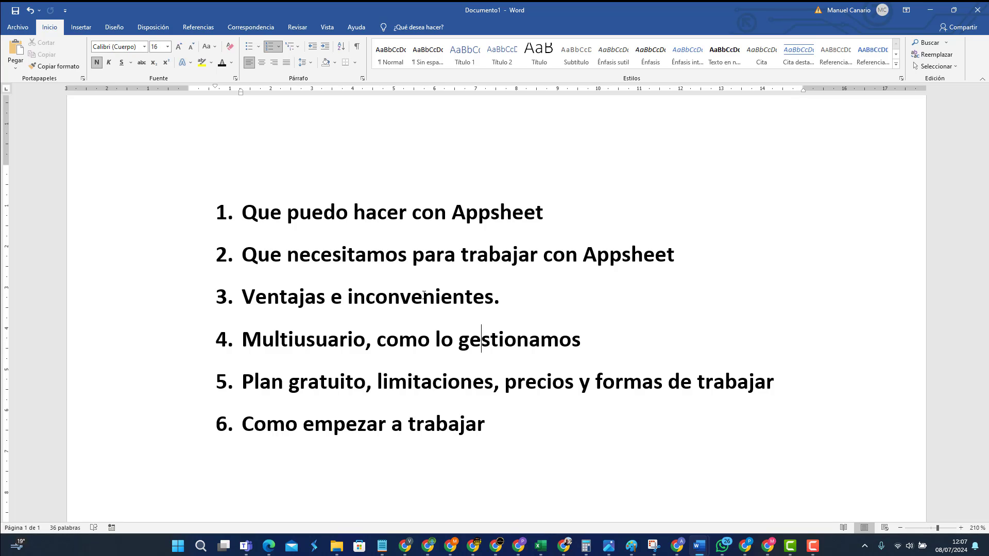
pyautogui.moveTo(559, 550)
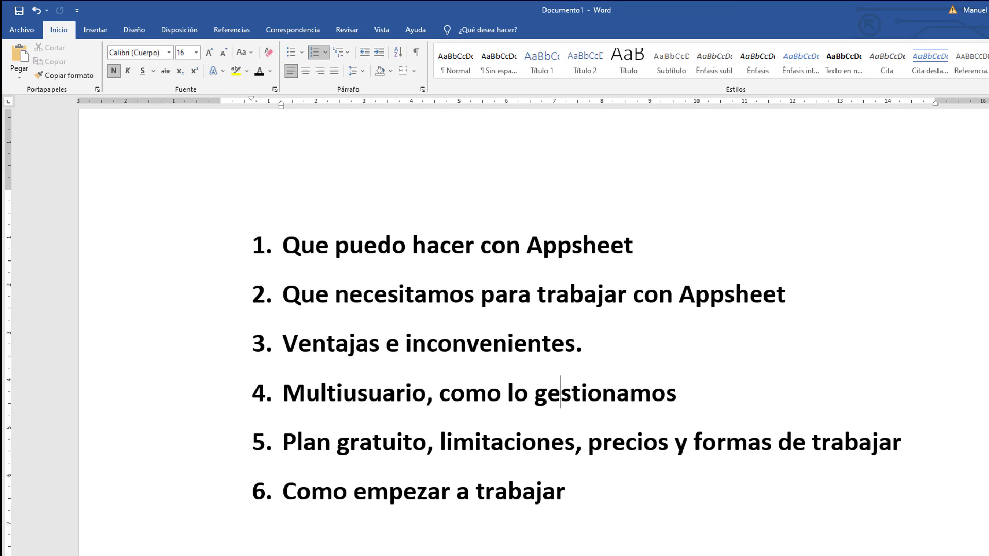
pyautogui.click(757, 554)
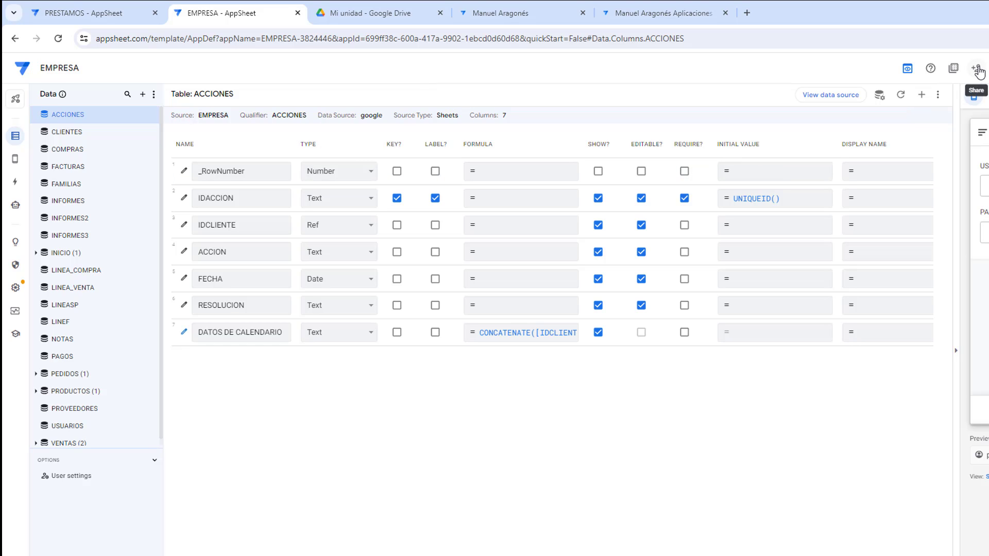
# Step: Open the Share app dialog for the EMPRESA app
pyautogui.click(978, 72)
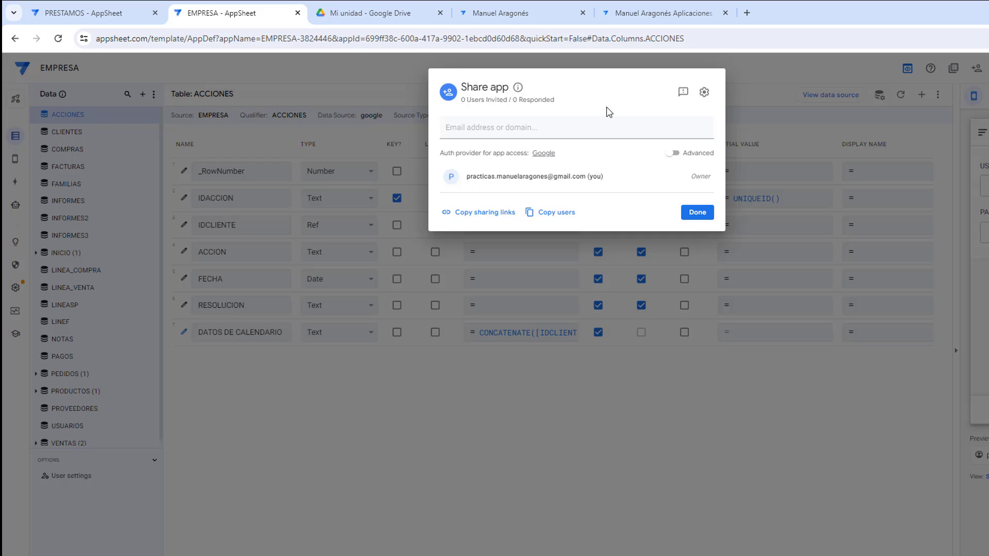
# Step: Enter the invitee's e-mail address in Share app and confirm it as an invitee
pyautogui.click(564, 132)
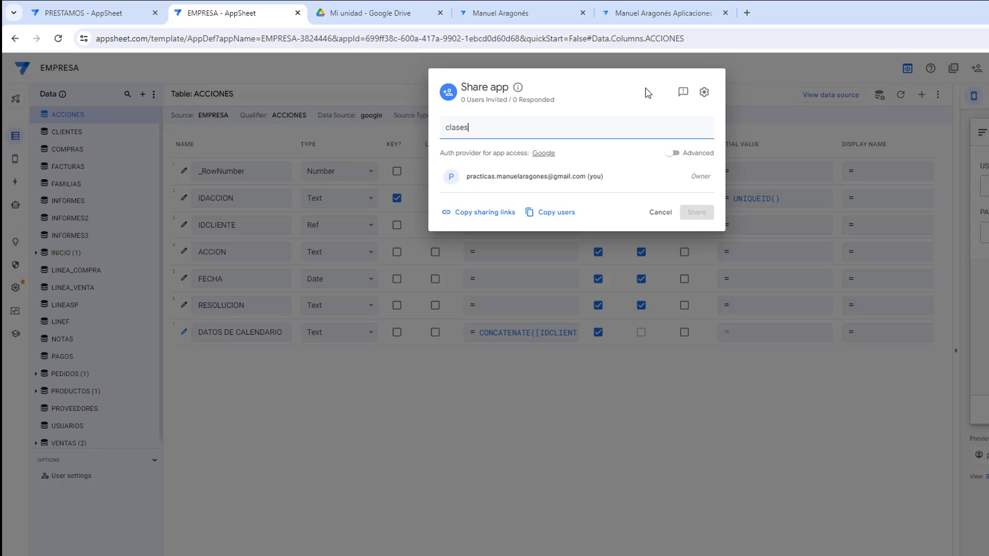
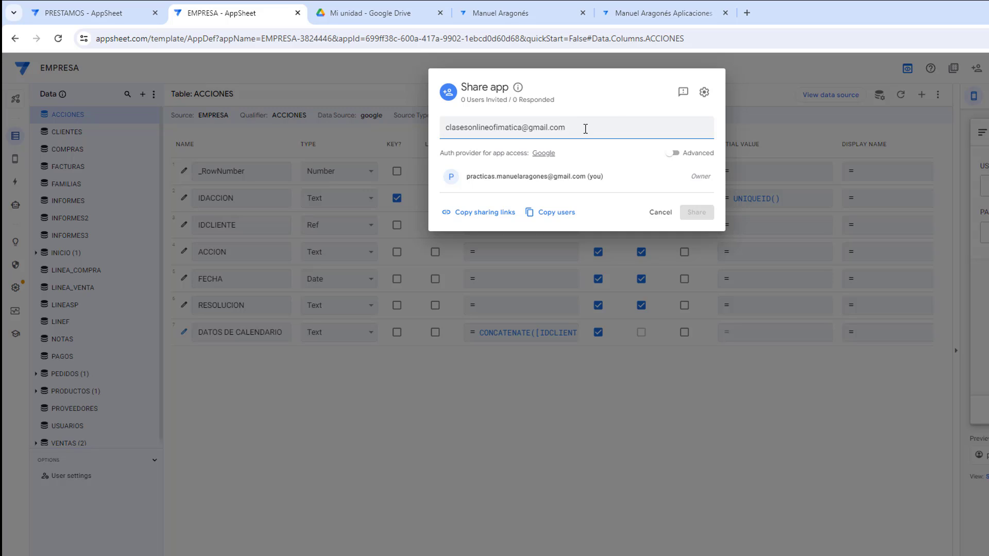
pyautogui.moveTo(585, 128); pyautogui.dragTo(443, 128)
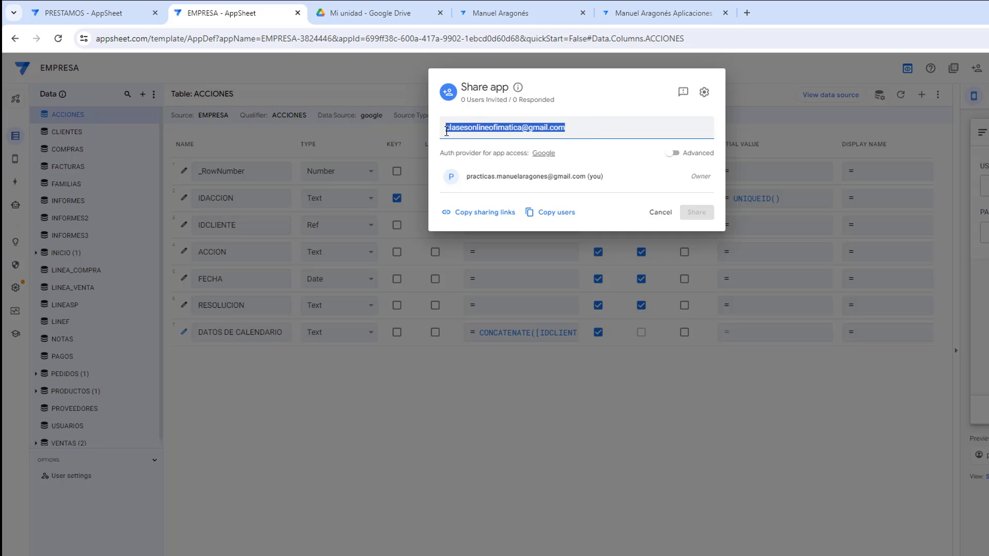
pyautogui.click(616, 111)
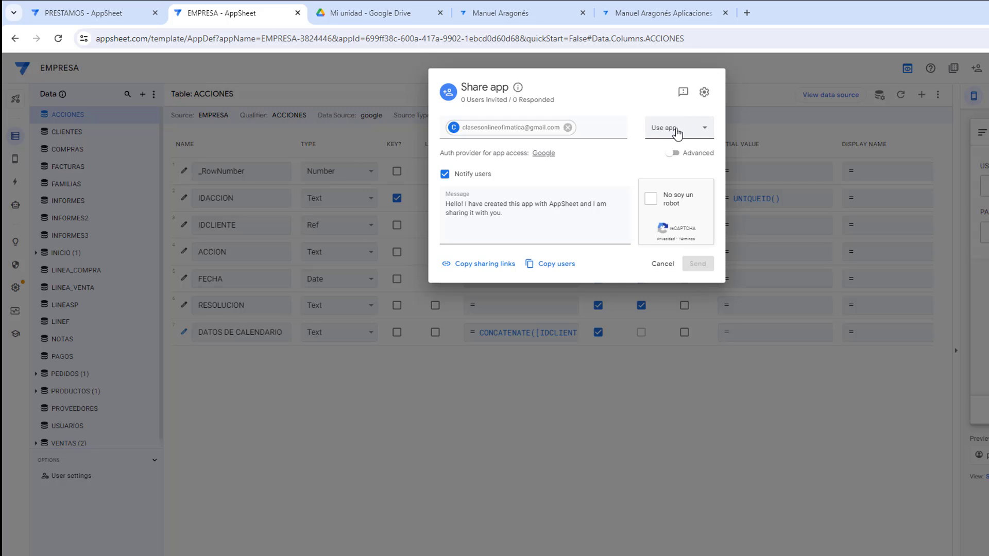
# Step: Try the View definition and Edit definition access levels, finally setting the invitee to Use app
pyautogui.click(675, 133)
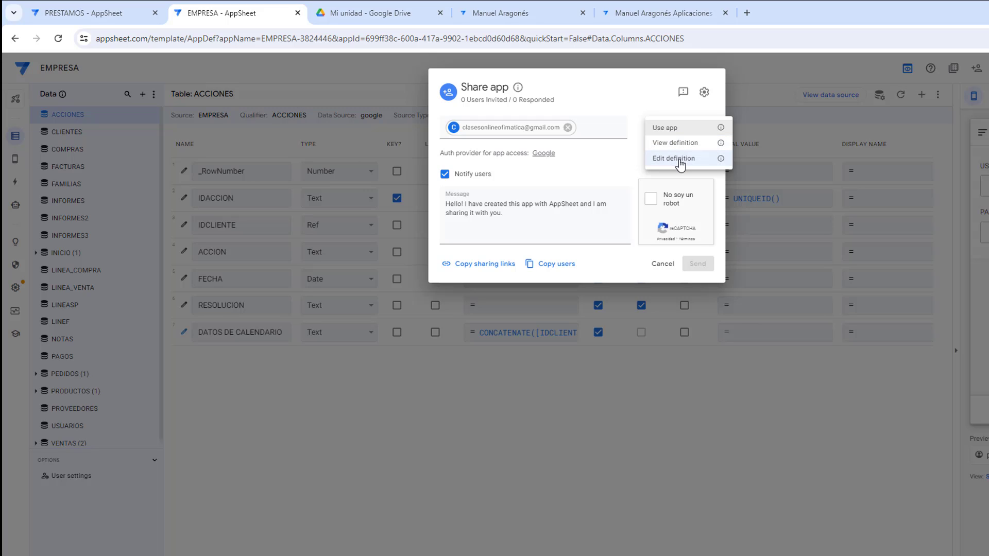
pyautogui.click(663, 132)
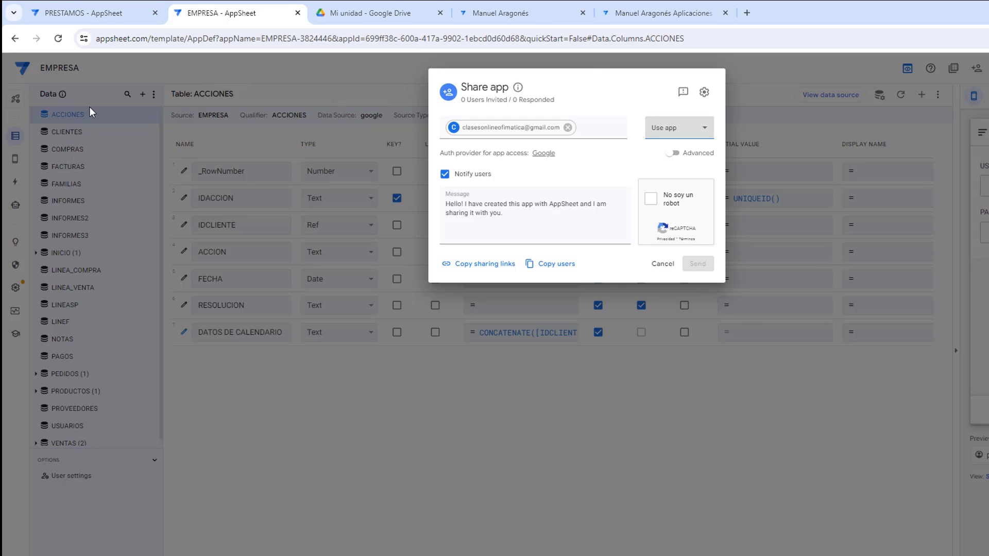
pyautogui.click(673, 129)
pyautogui.click(674, 143)
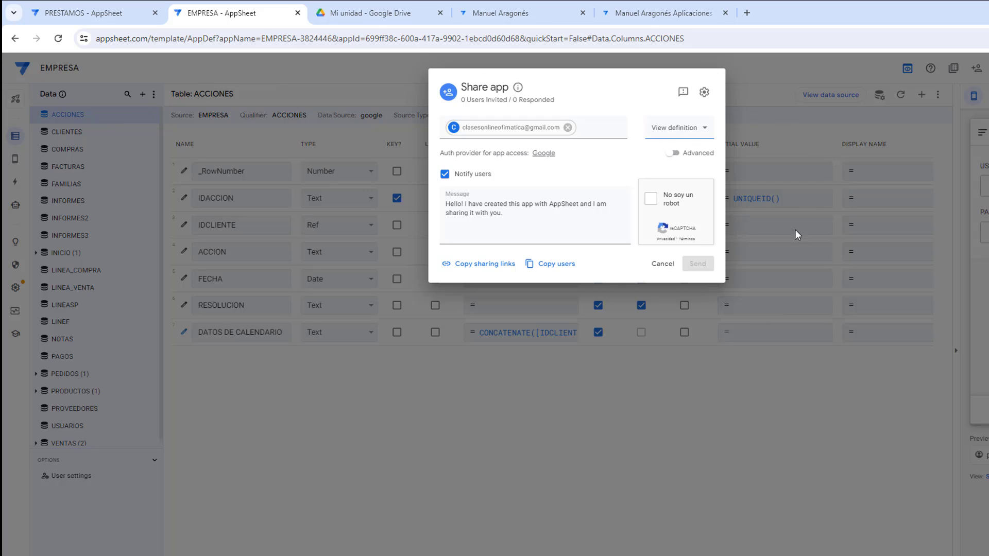
pyautogui.click(693, 128)
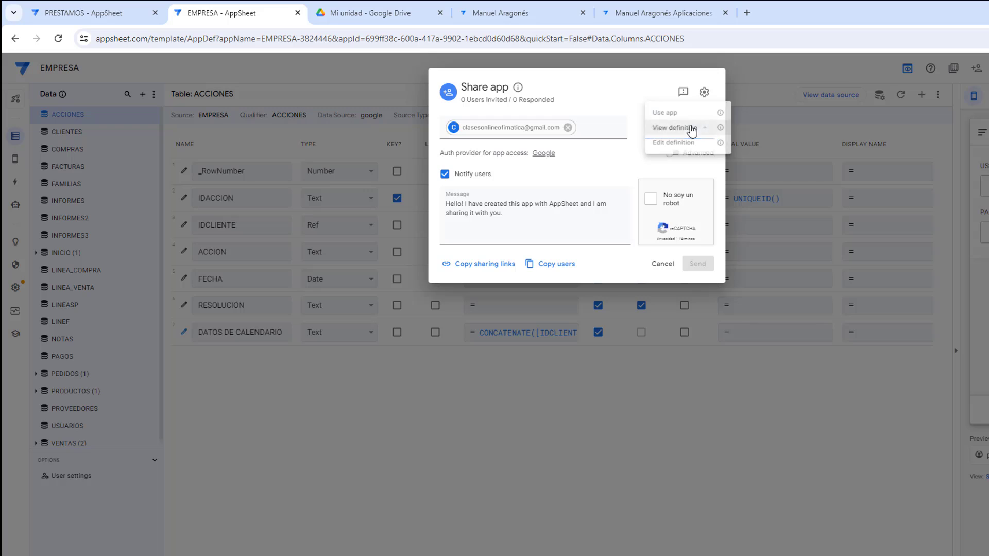
pyautogui.click(673, 147)
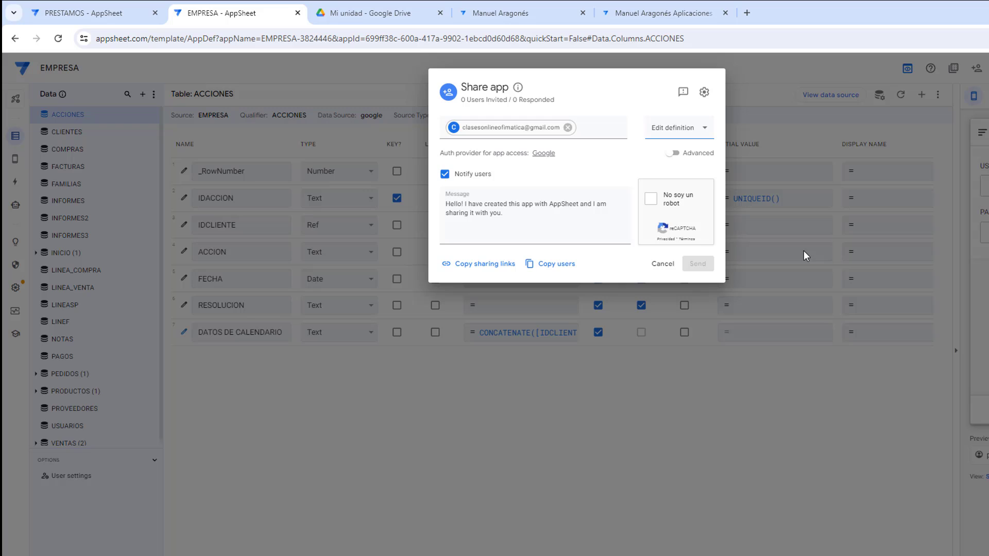
pyautogui.click(688, 129)
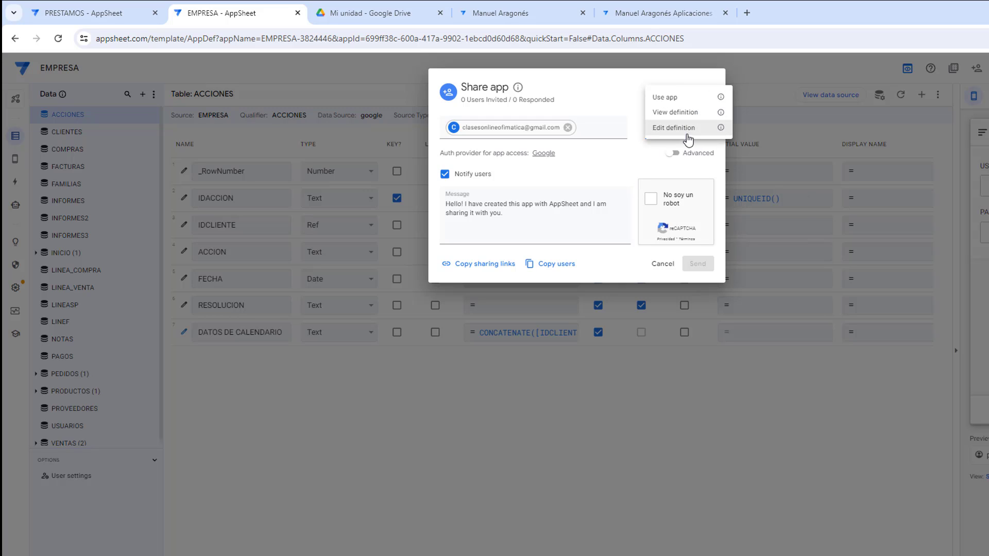
pyautogui.click(672, 94)
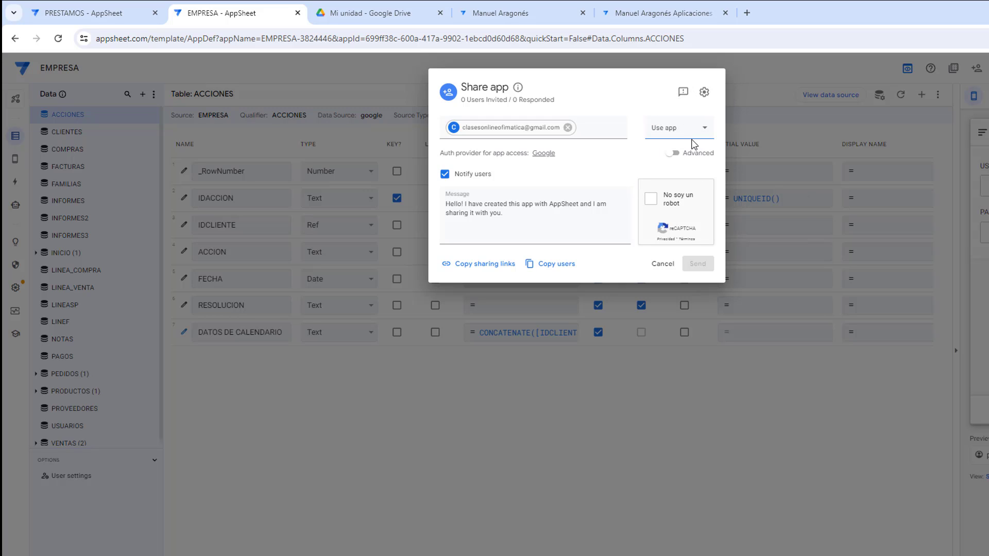
# Step: Tick the 'No soy un robot' reCAPTCHA, re-ticking it after it expires
pyautogui.click(652, 201)
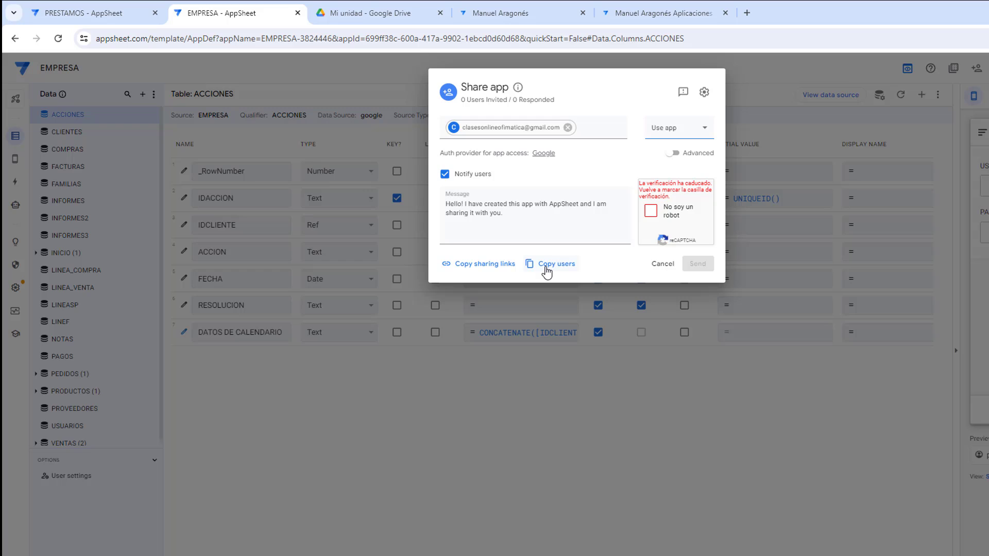
pyautogui.click(651, 211)
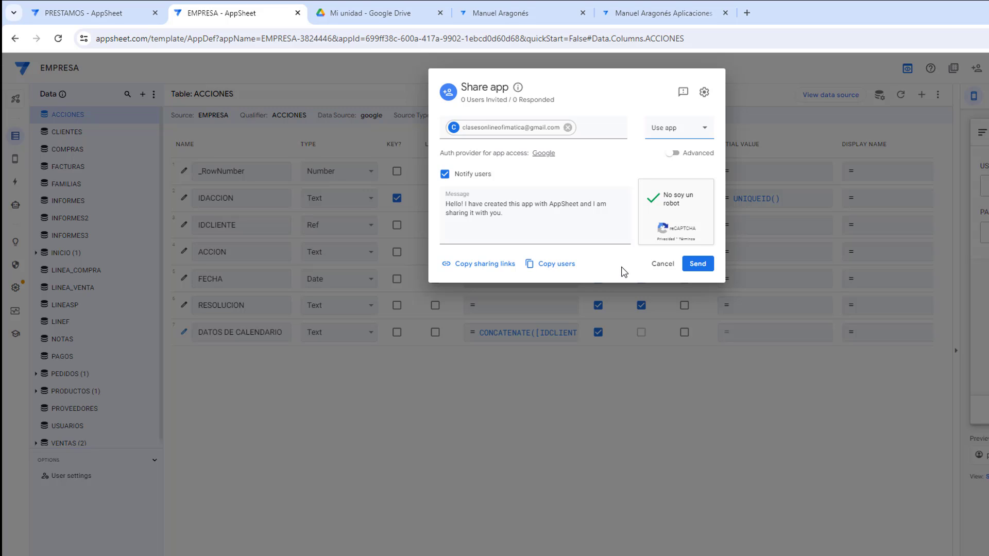
# Step: Send the EMPRESA invitation and display the Editor, Browser and Install sharing links
pyautogui.click(698, 264)
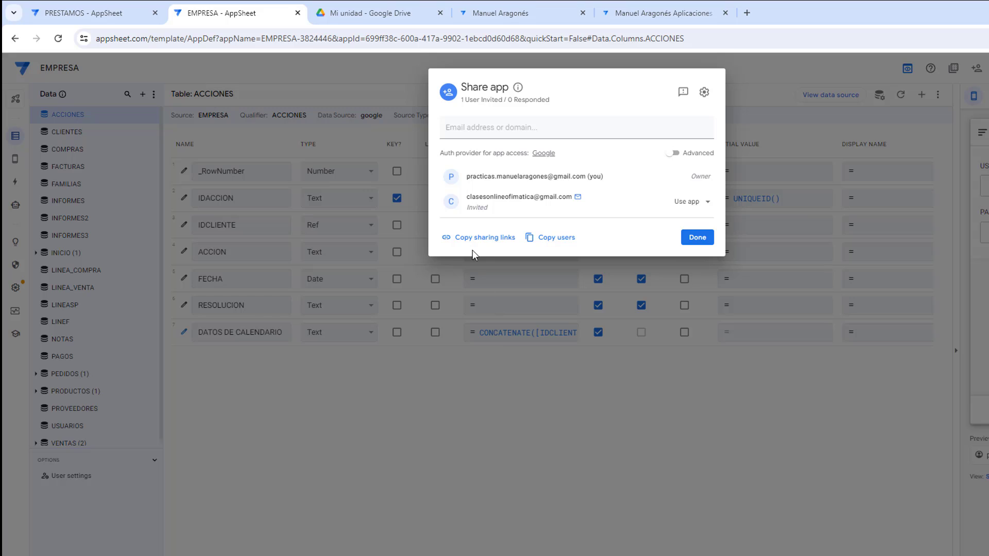
pyautogui.click(471, 242)
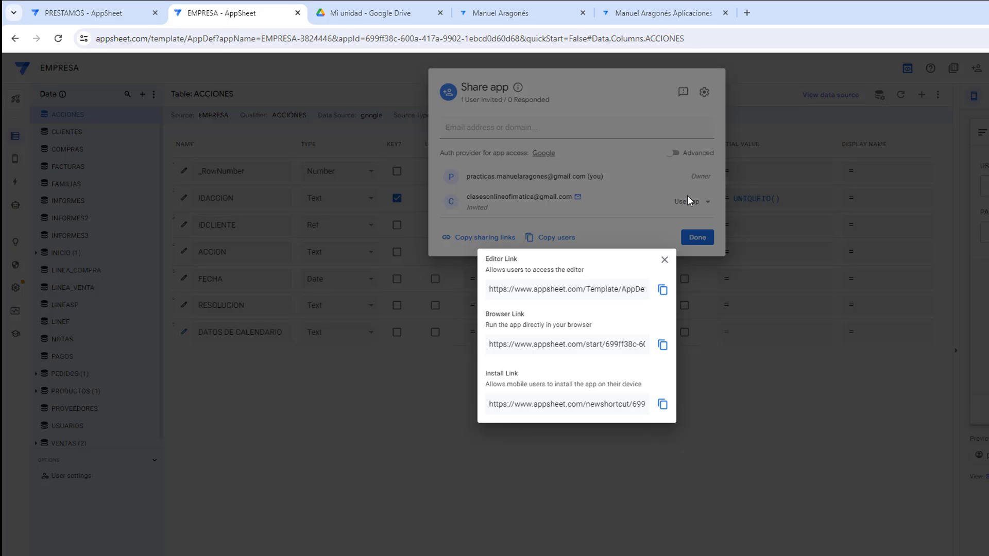
# Step: Close the sharing links panel, returning to the Share app dialog with the invited user
pyautogui.click(664, 260)
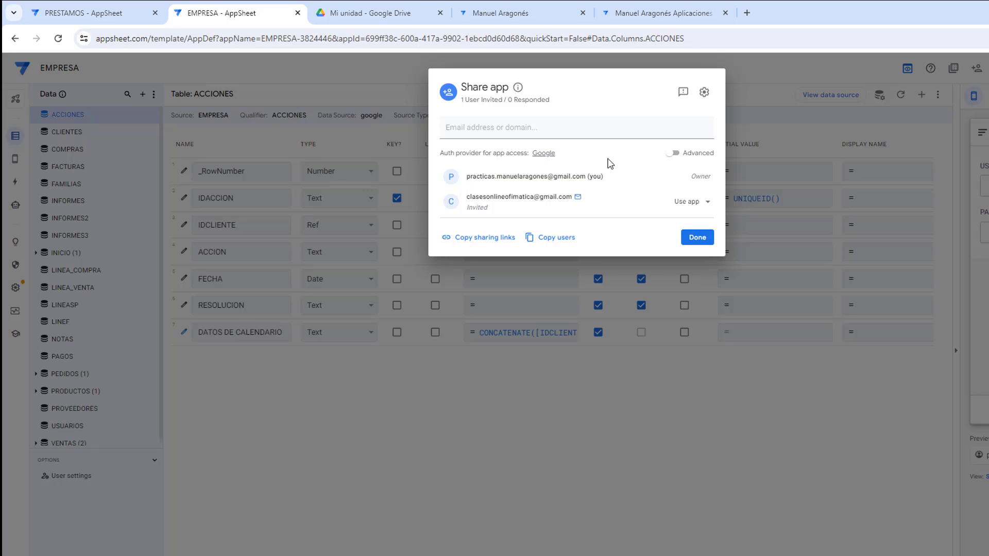
# Step: Close Share app with Done, then open and close the preview app's navigation menu
pyautogui.click(719, 266)
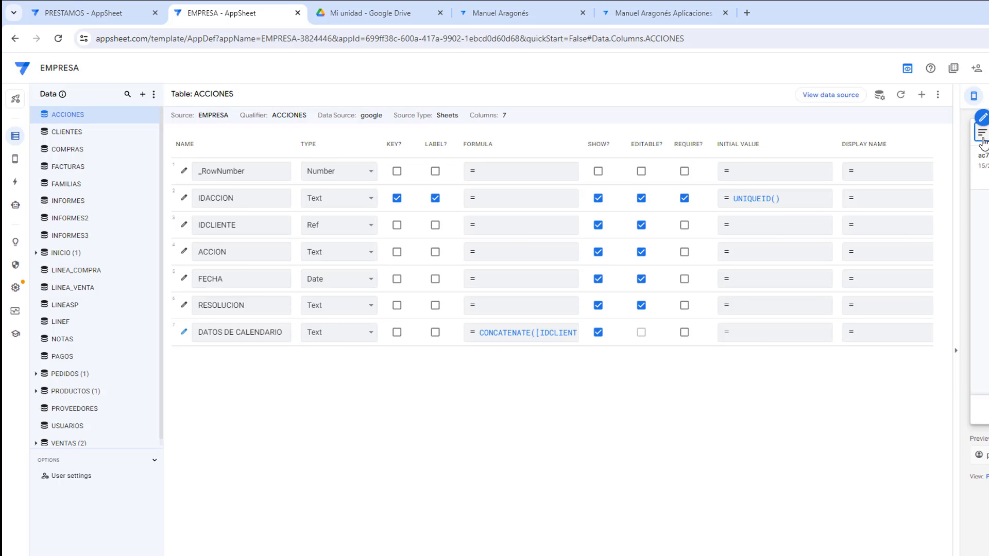
pyautogui.click(982, 156)
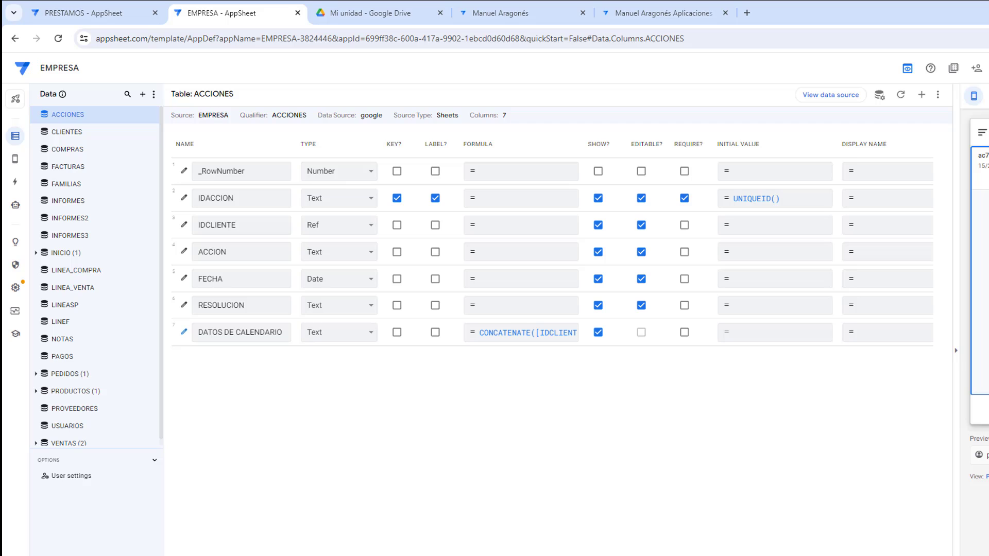
pyautogui.click(981, 133)
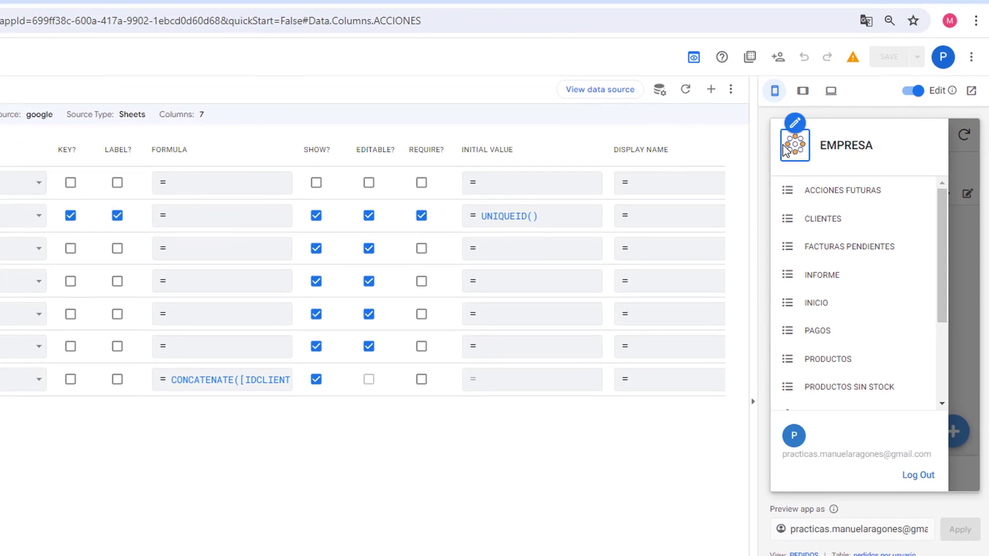
pyautogui.click(954, 273)
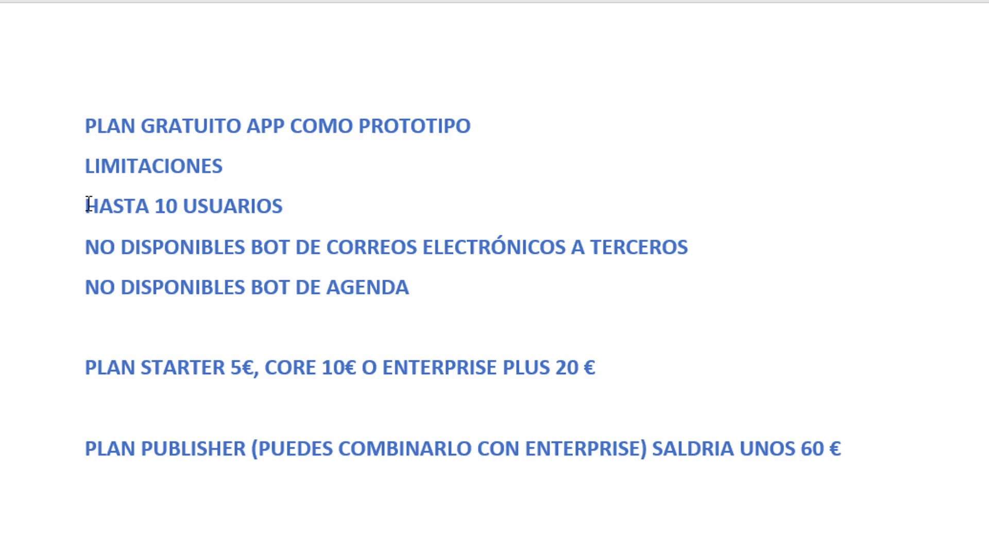
# Step: Highlight the 'HASTA 10 USUARIOS' limit and the e-mail bots to third parties line in turn
pyautogui.moveTo(85, 206); pyautogui.dragTo(285, 208)
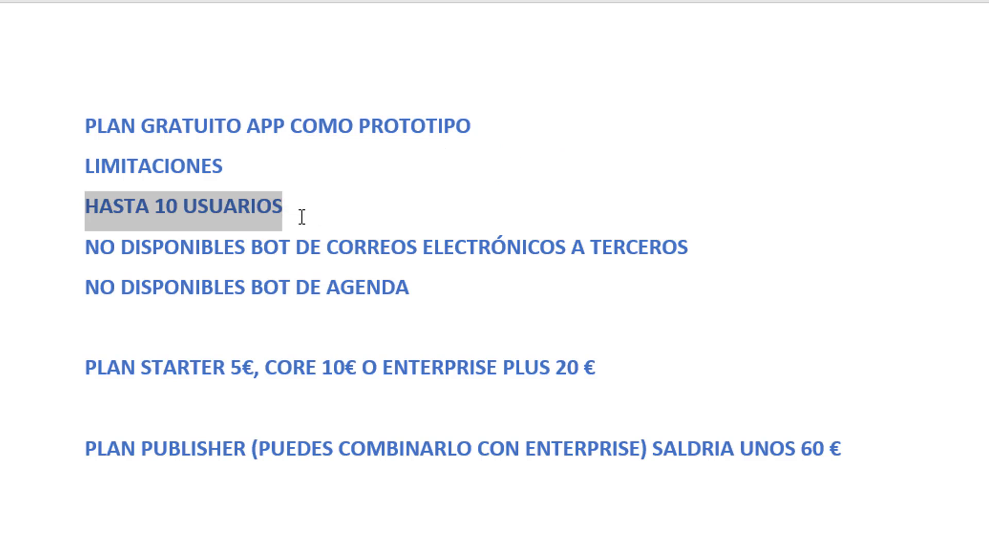
pyautogui.click(302, 216)
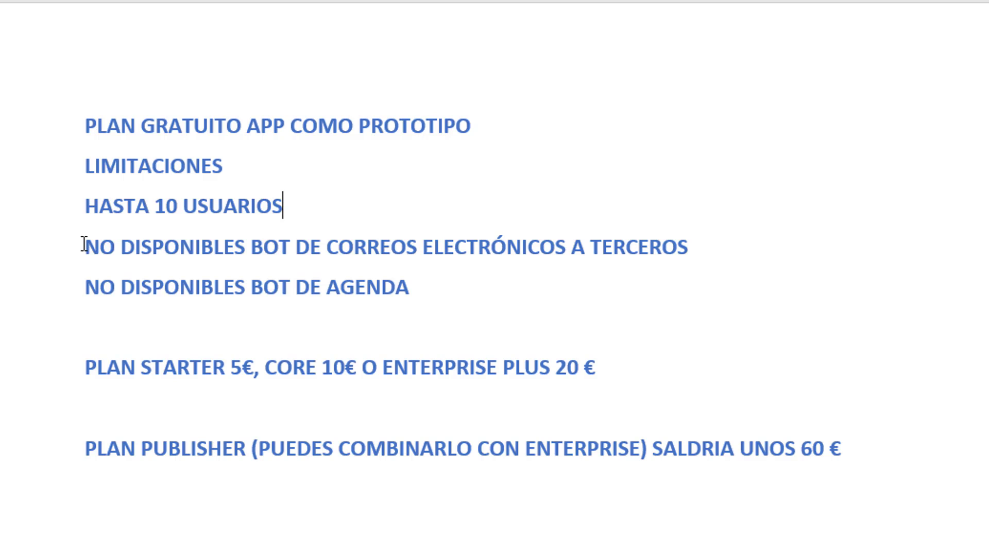
pyautogui.moveTo(83, 244); pyautogui.dragTo(664, 264)
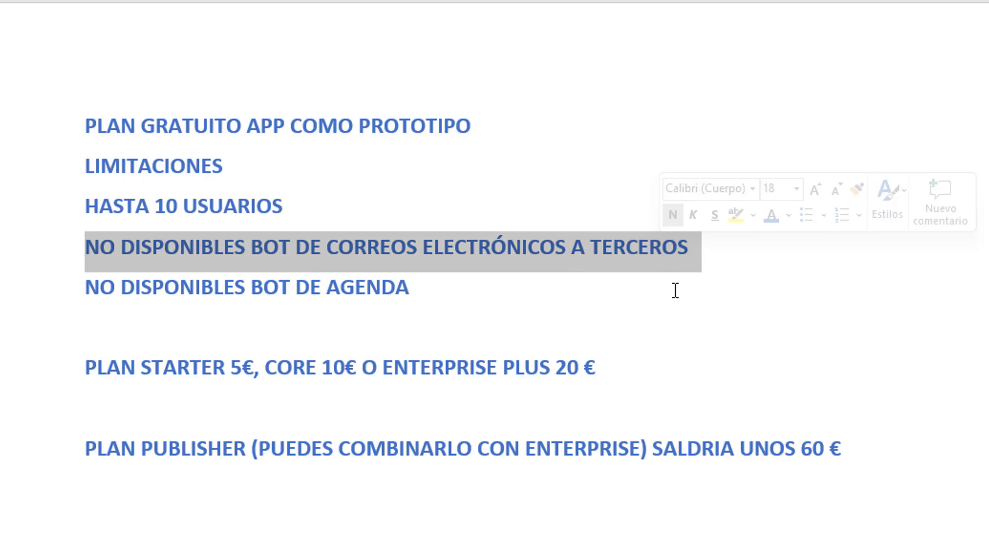
pyautogui.click(695, 266)
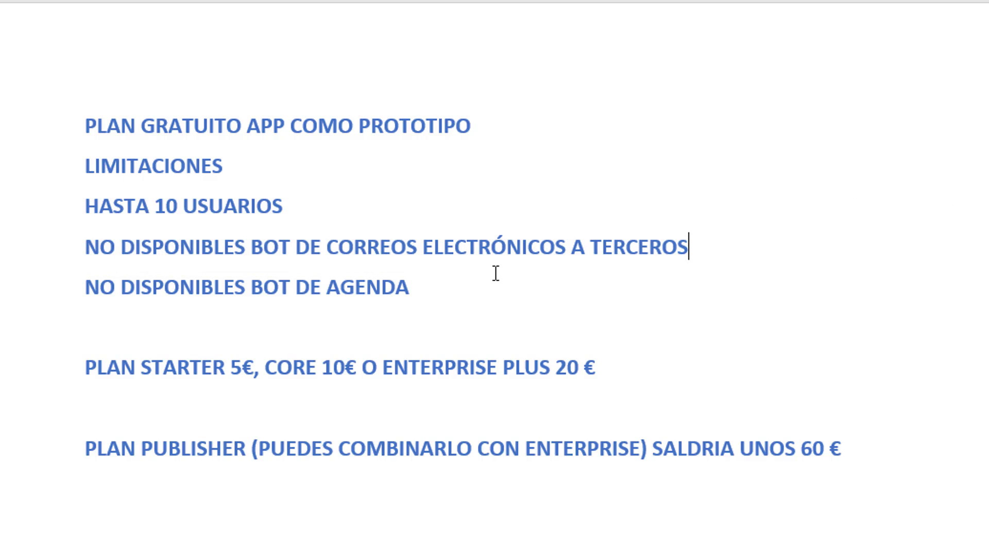
pyautogui.click(492, 290)
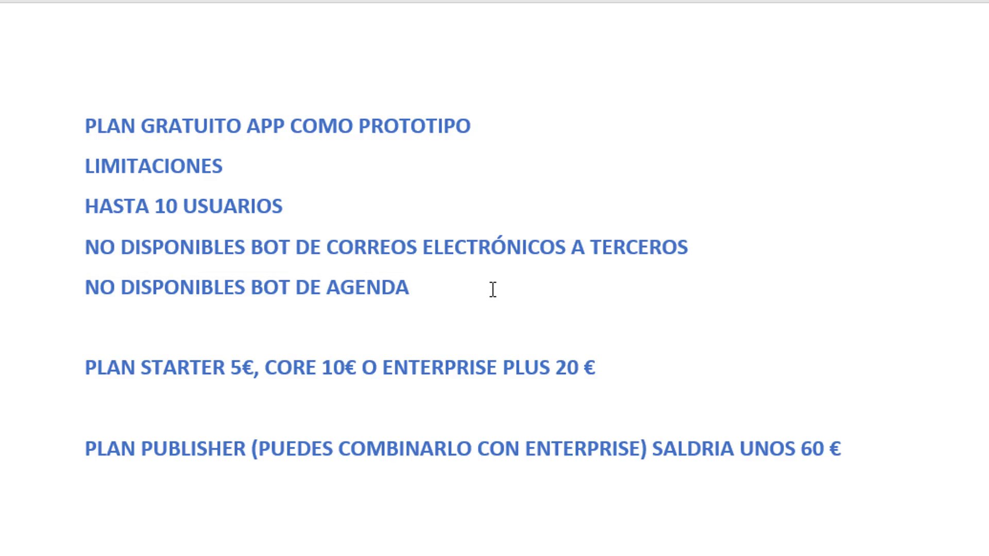
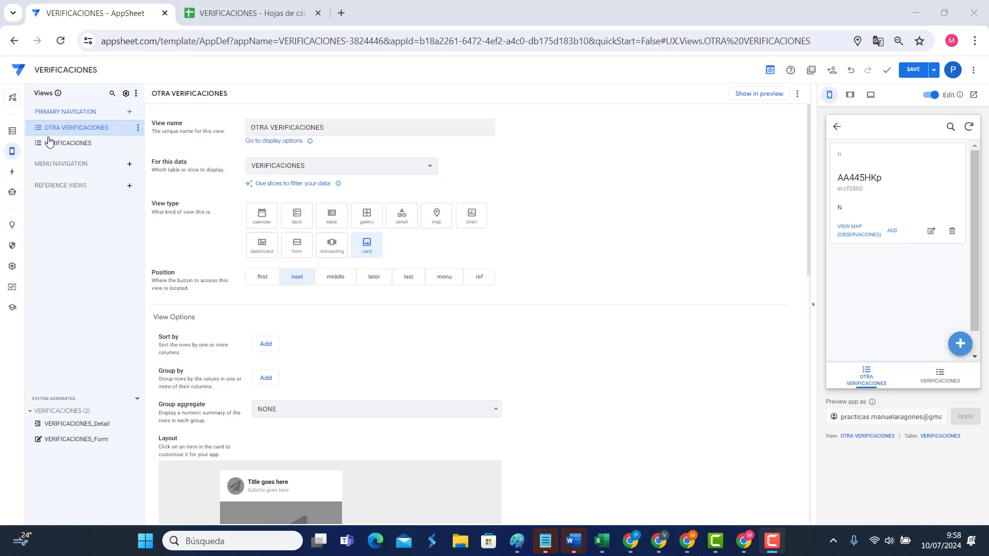
# Step: Save the VERIFICACIONES app changes and close its editor tab, leaving My Apps open
pyautogui.click(19, 74)
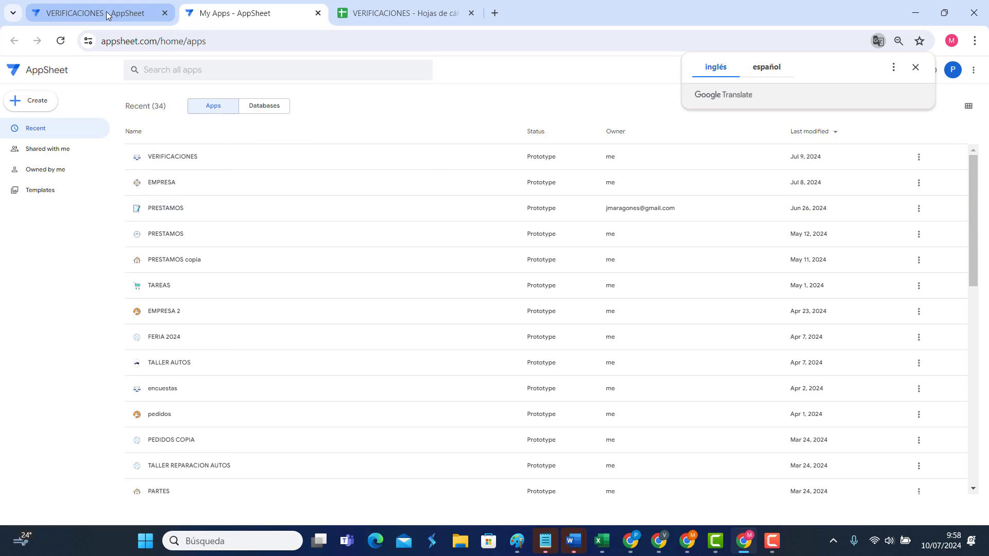
pyautogui.click(149, 18)
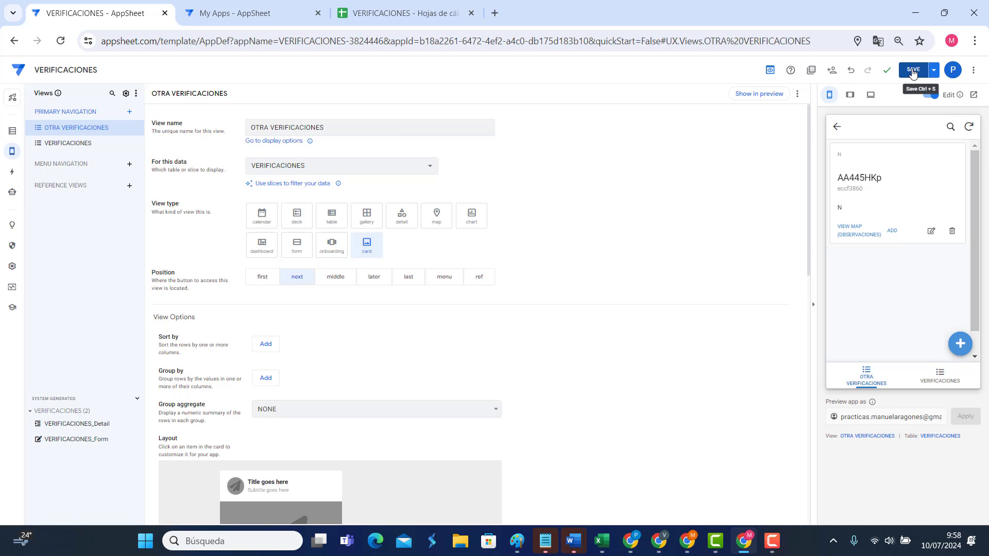
pyautogui.click(912, 74)
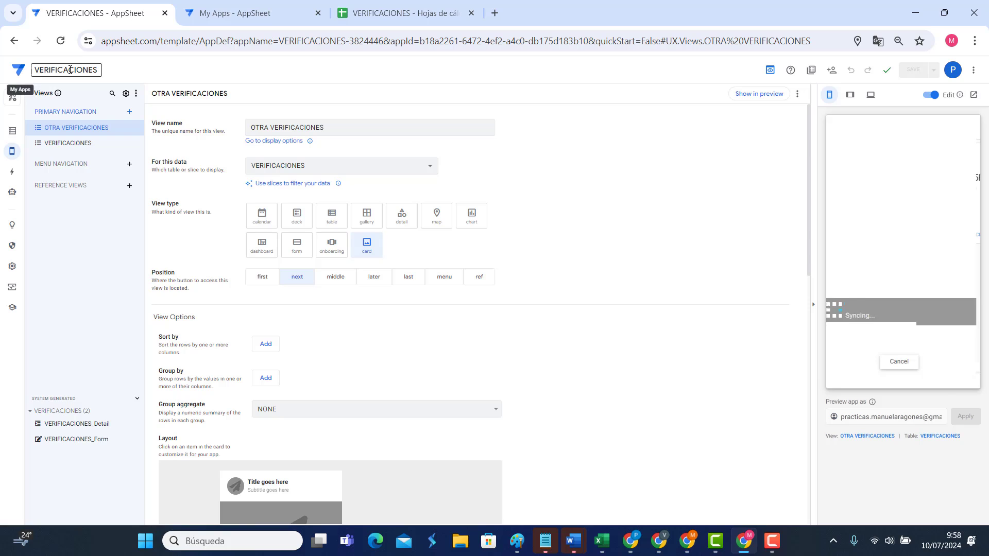
pyautogui.click(197, 18)
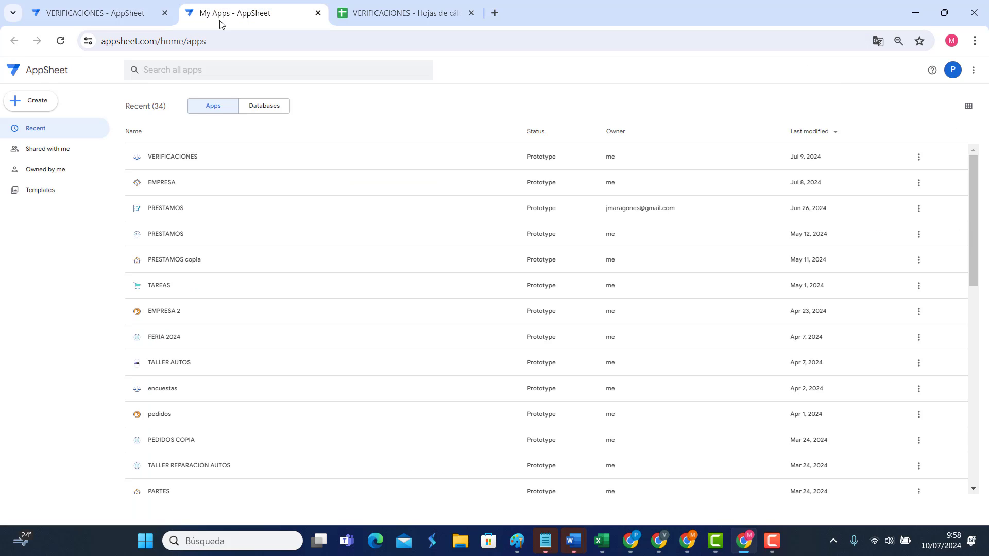
pyautogui.click(112, 21)
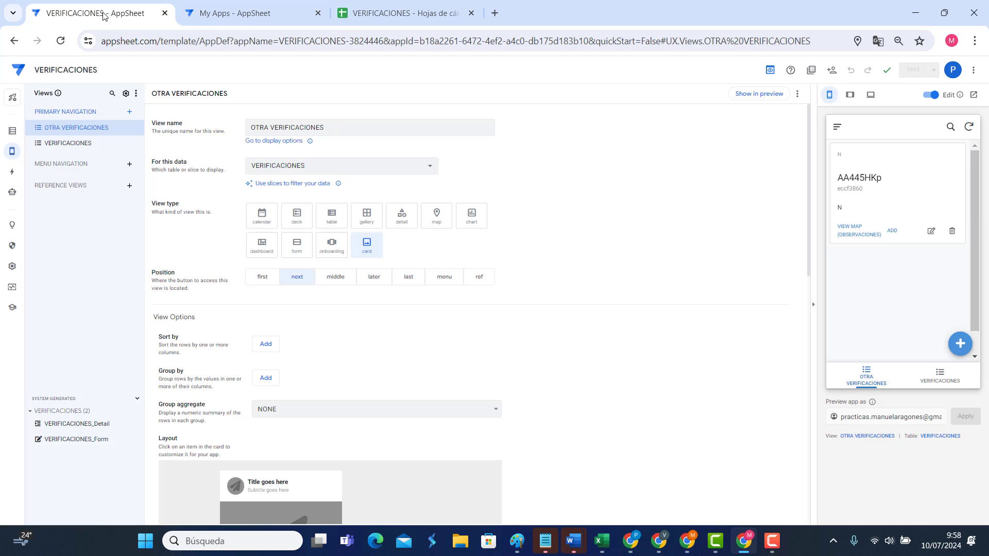
pyautogui.click(165, 13)
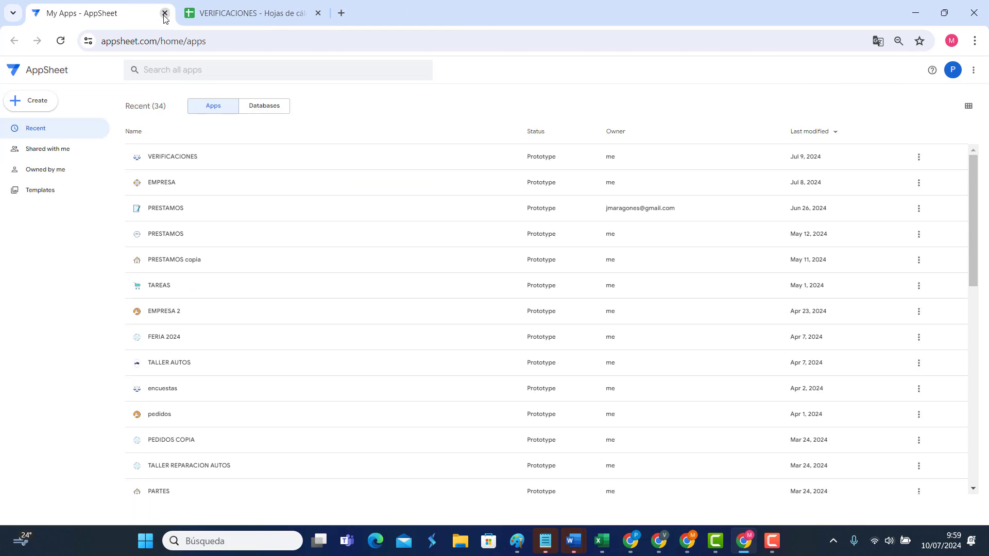
# Step: Close the VERIFICACIONES spreadsheet and reach Google Drive through a web search for DRIVE
pyautogui.click(239, 14)
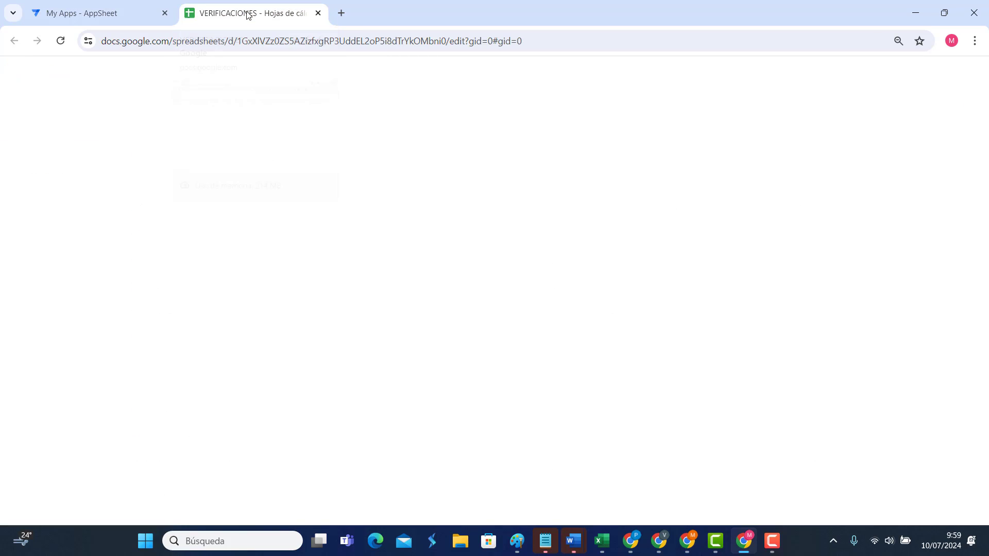
pyautogui.click(318, 12)
pyautogui.click(189, 14)
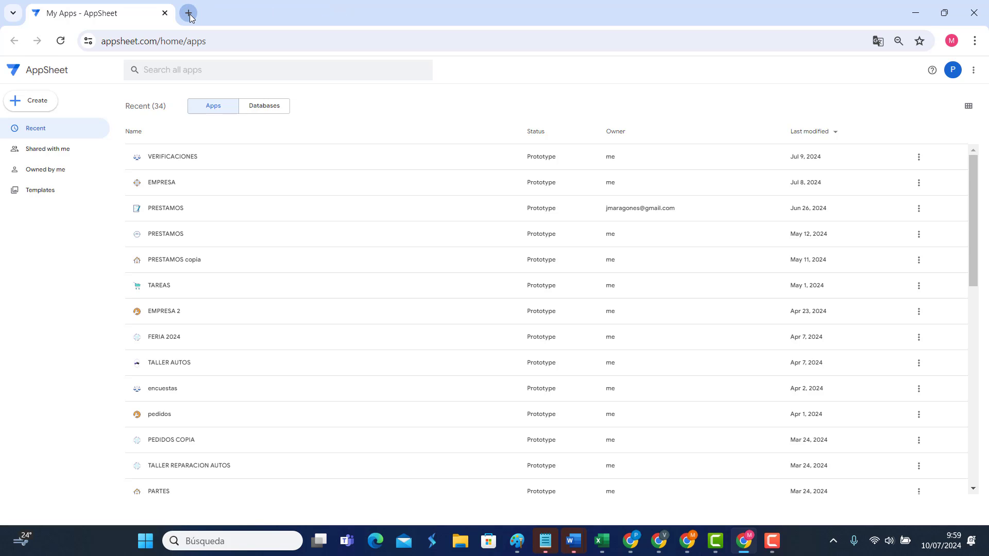
pyautogui.write('DRIVE')
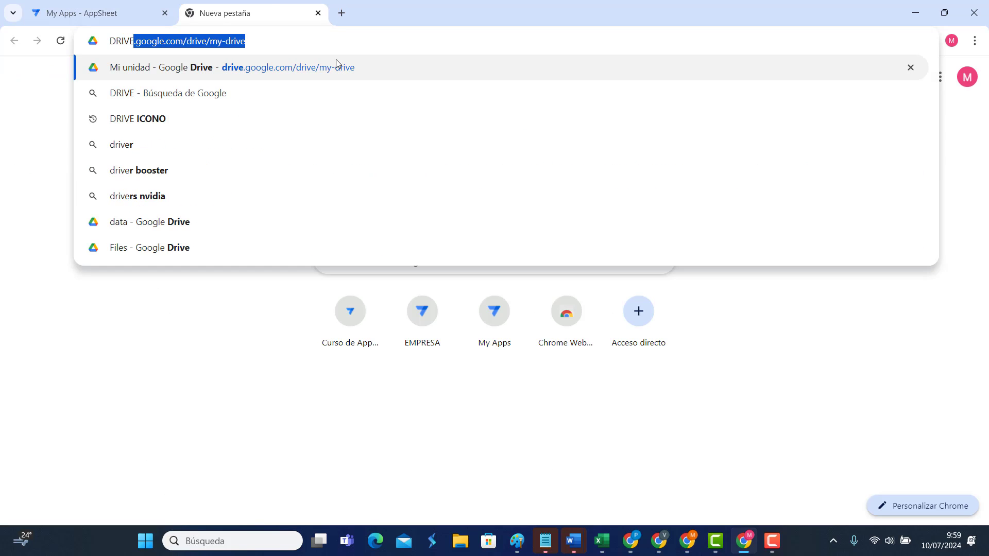
pyautogui.press('Delete')
pyautogui.press('Return')
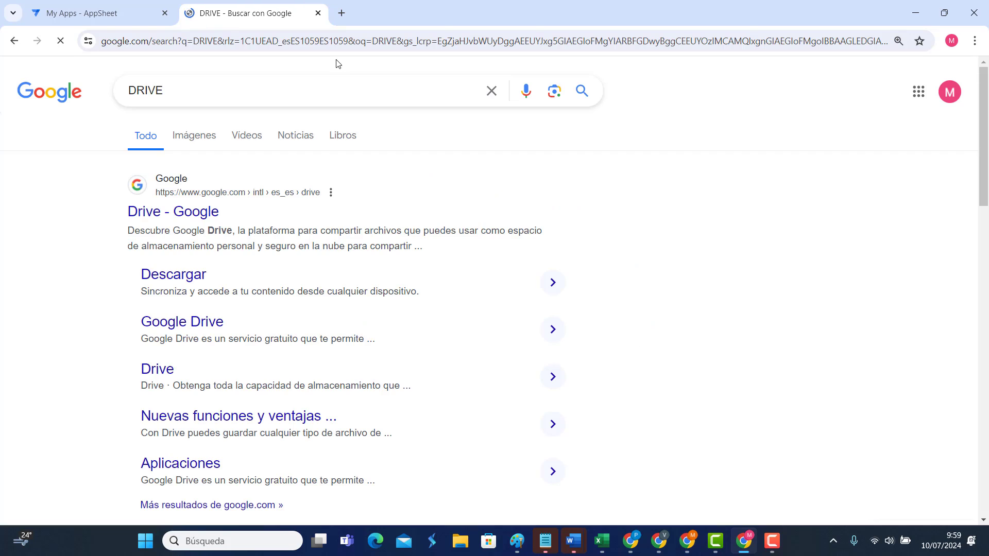
pyautogui.click(169, 215)
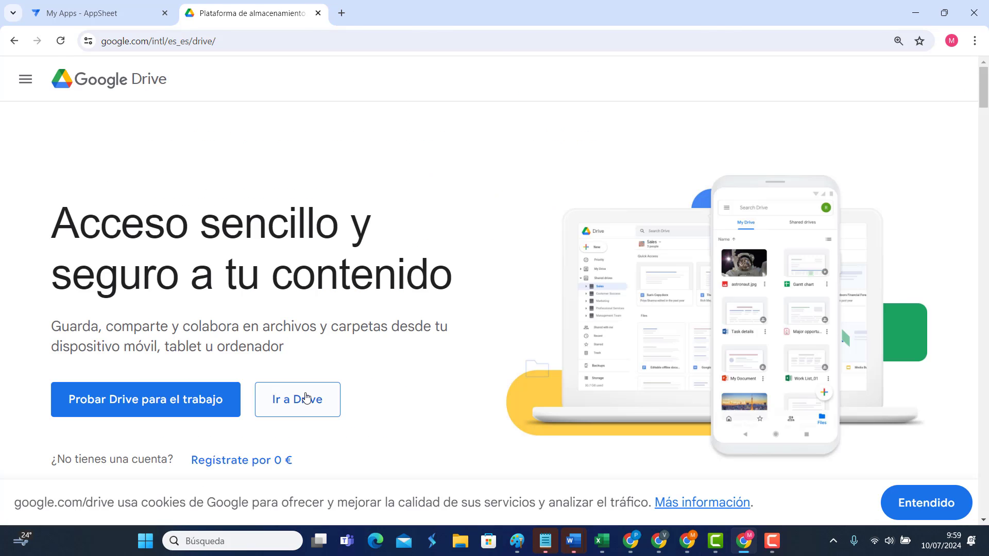
pyautogui.click(304, 401)
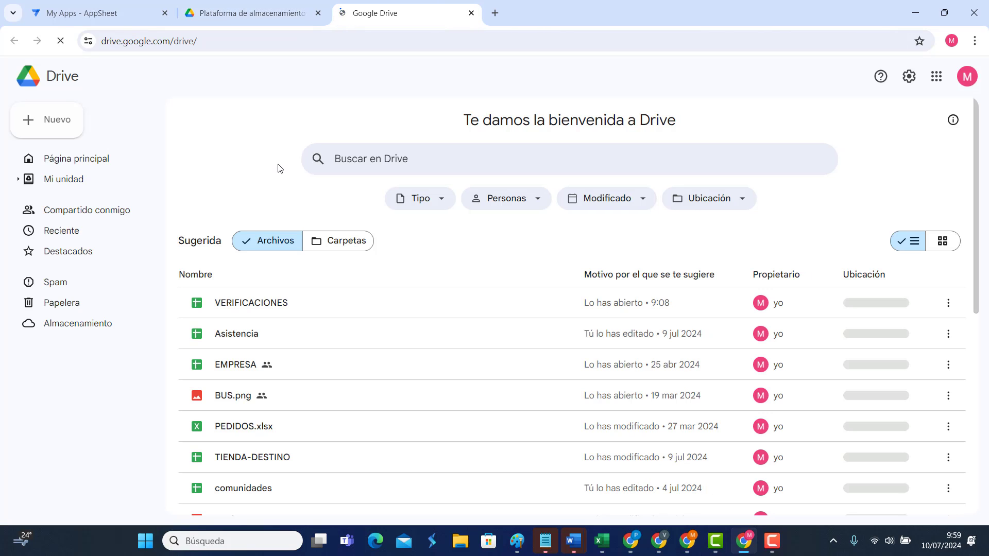
# Step: From My Drive, create a new blank Google Sheets spreadsheet
pyautogui.click(65, 187)
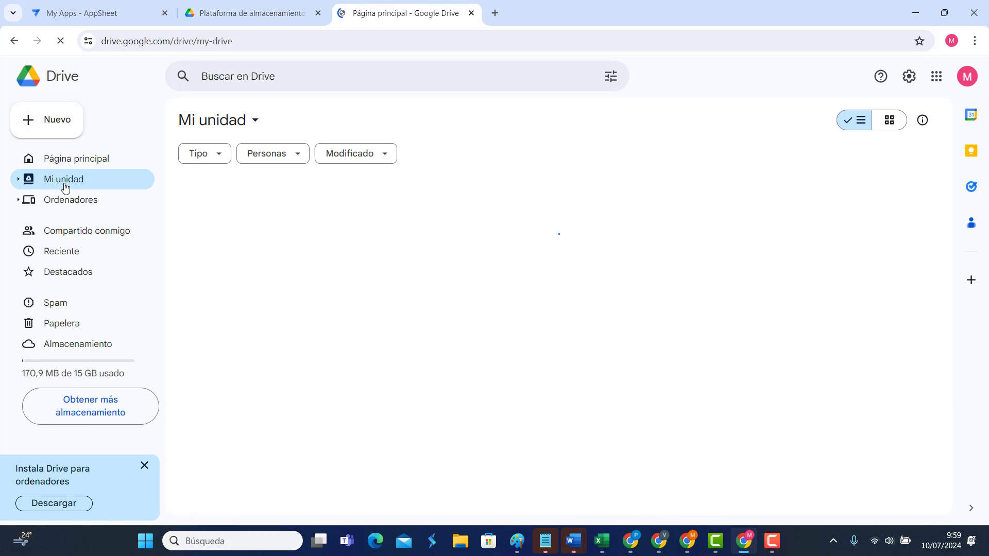
pyautogui.click(50, 121)
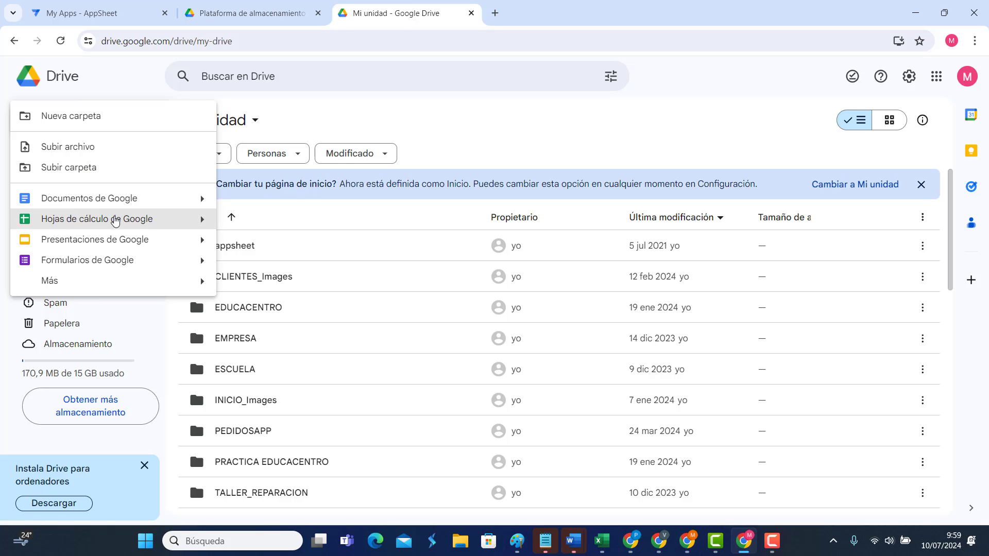
pyautogui.click(110, 220)
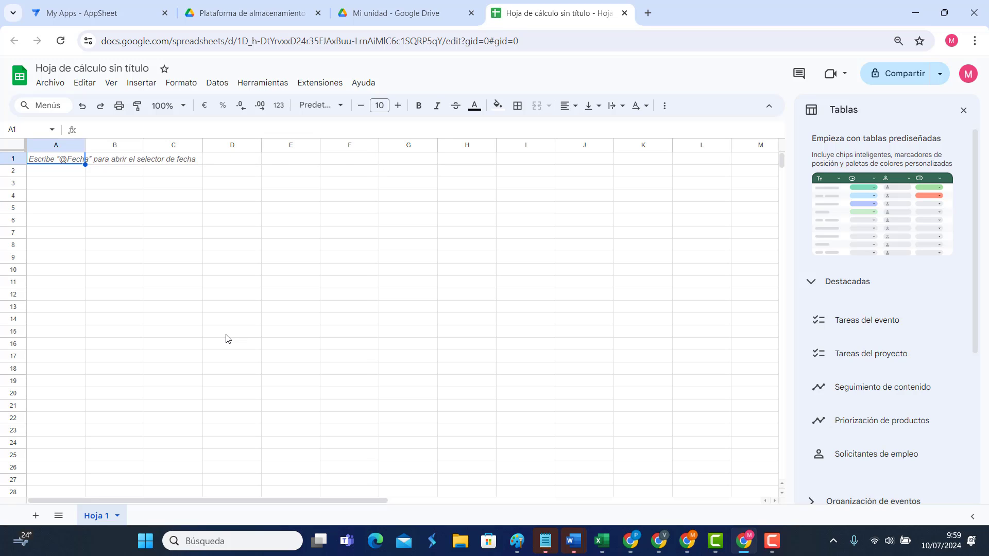
# Step: Title the spreadsheet EMPRESA and rename Hoja 1 to CLIENTES
pyautogui.click(149, 67)
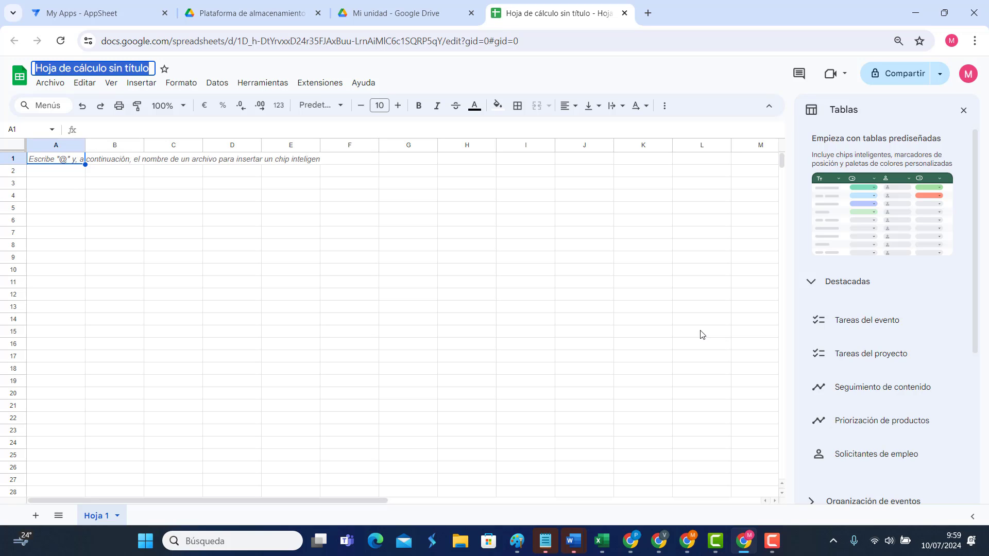
pyautogui.write('EMPRESA')
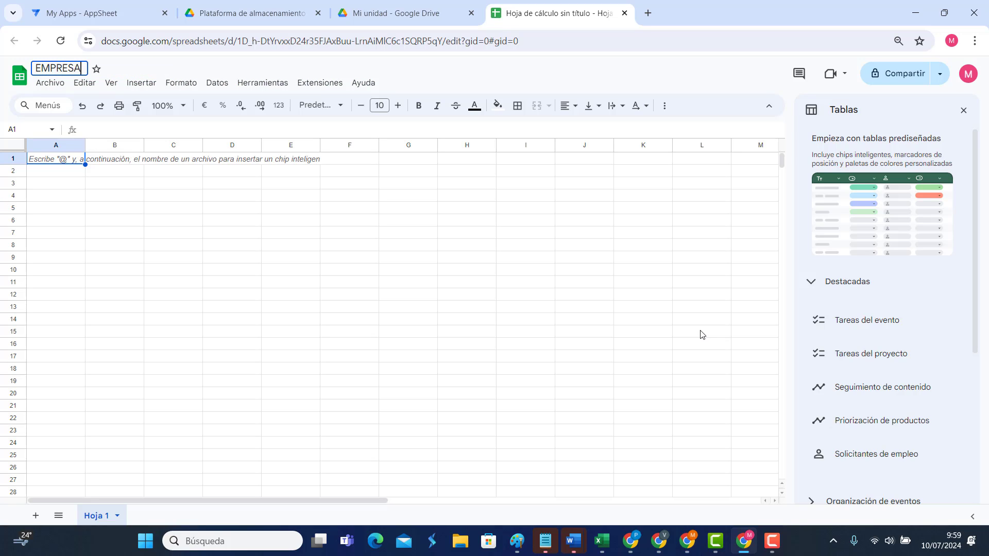
pyautogui.click(140, 67)
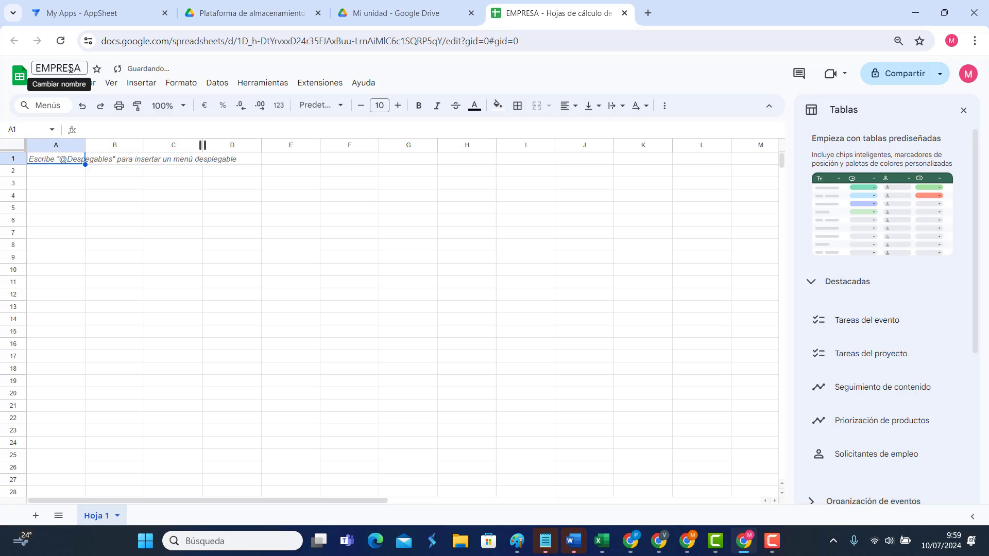
pyautogui.doubleClick(96, 516)
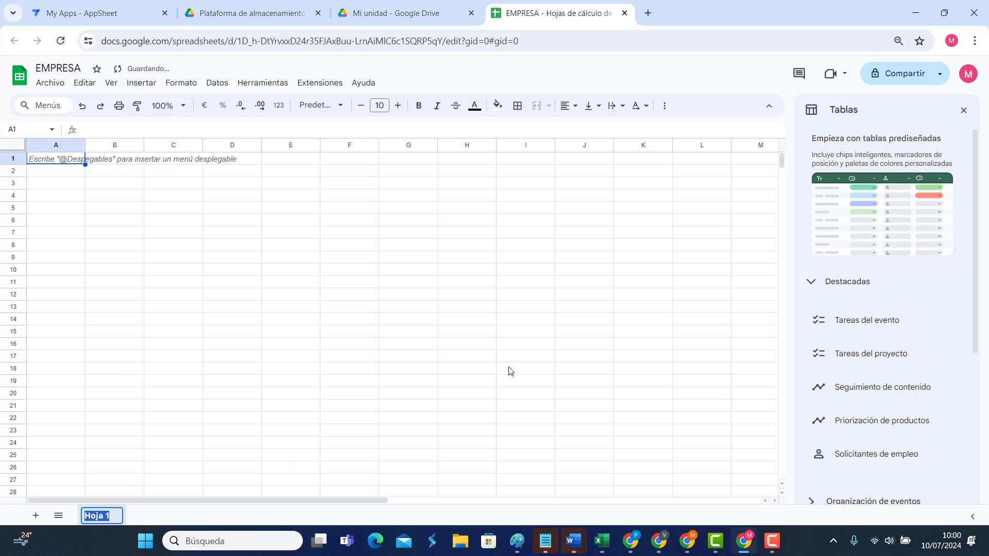
pyautogui.write('CLIENTES')
pyautogui.press('Return')
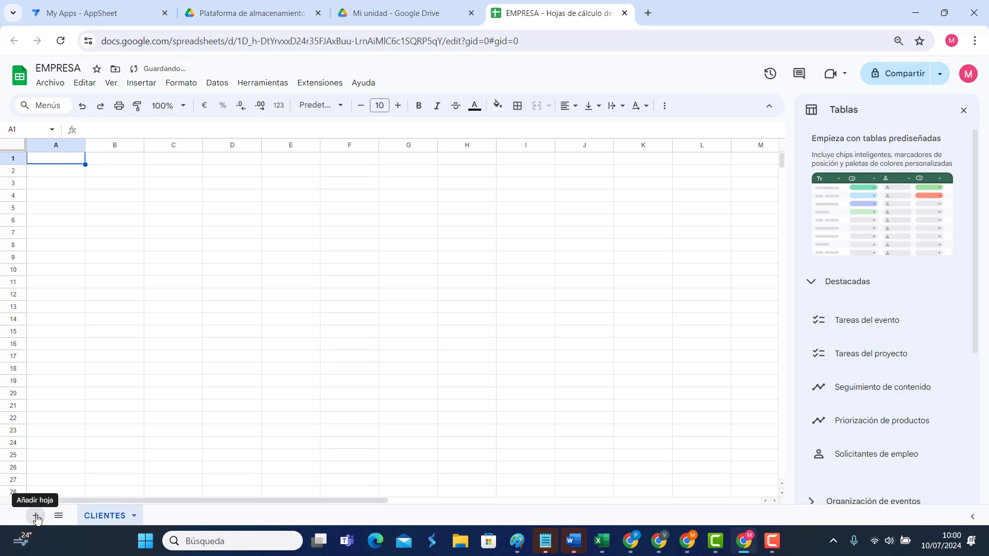
# Step: Add two more sheets named VENTAS and ARTICULOS
pyautogui.click(36, 516)
pyautogui.doubleClick(170, 515)
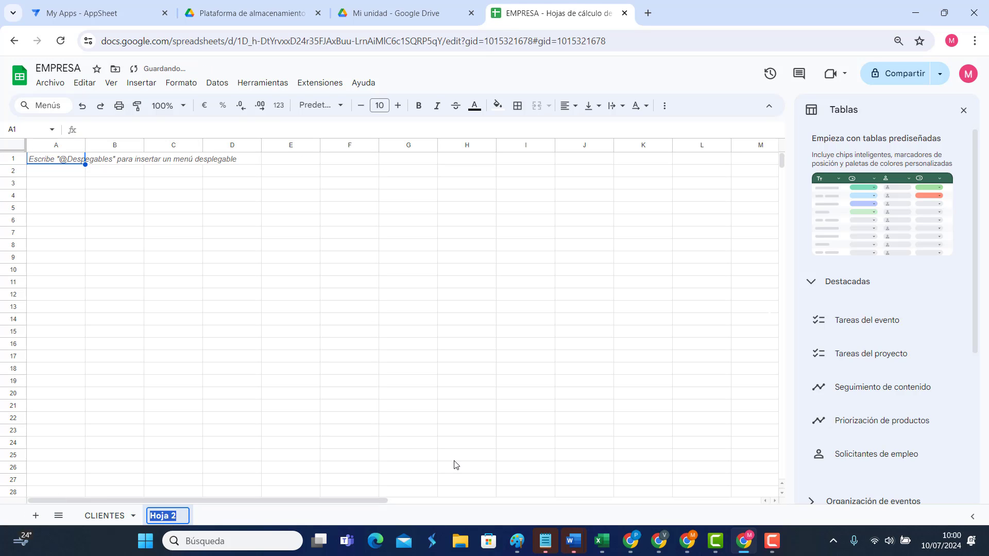
pyautogui.write('VENTAS')
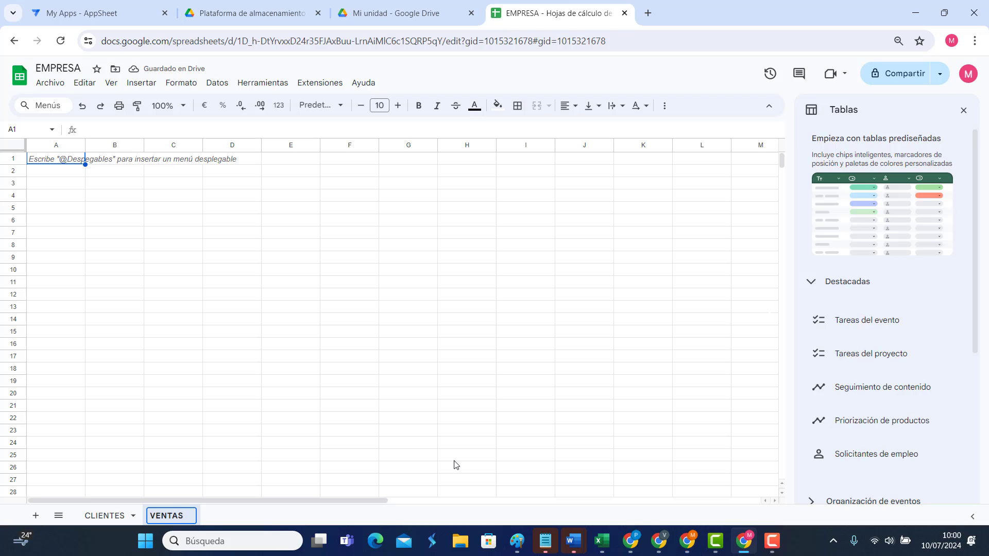
pyautogui.click(36, 517)
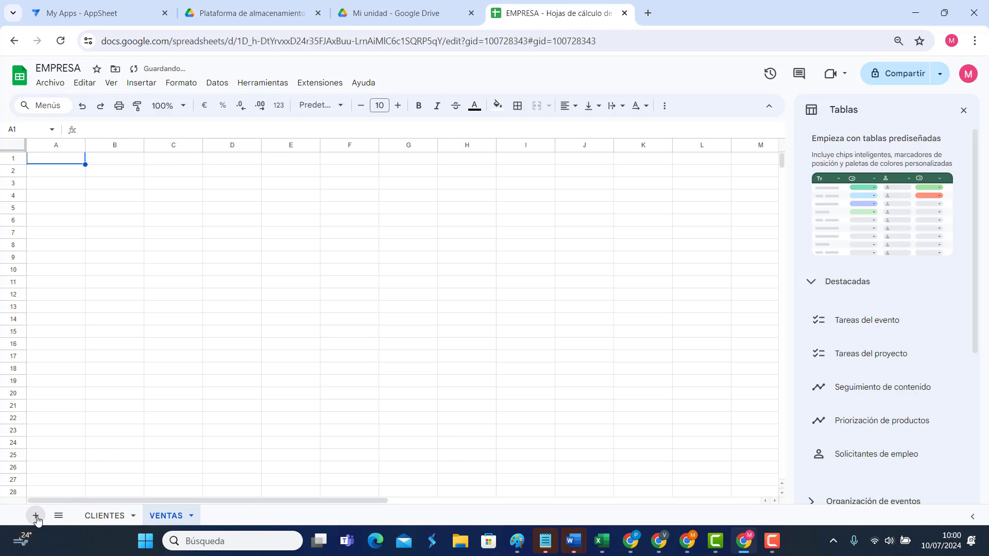
pyautogui.click(36, 517)
pyautogui.doubleClick(216, 516)
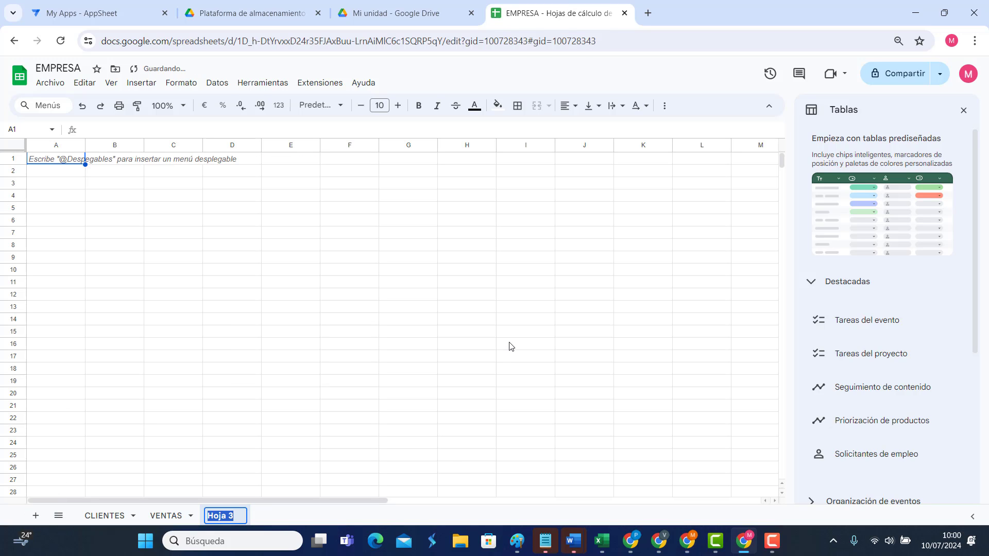
pyautogui.write('ARTICULOS')
pyautogui.click(336, 337)
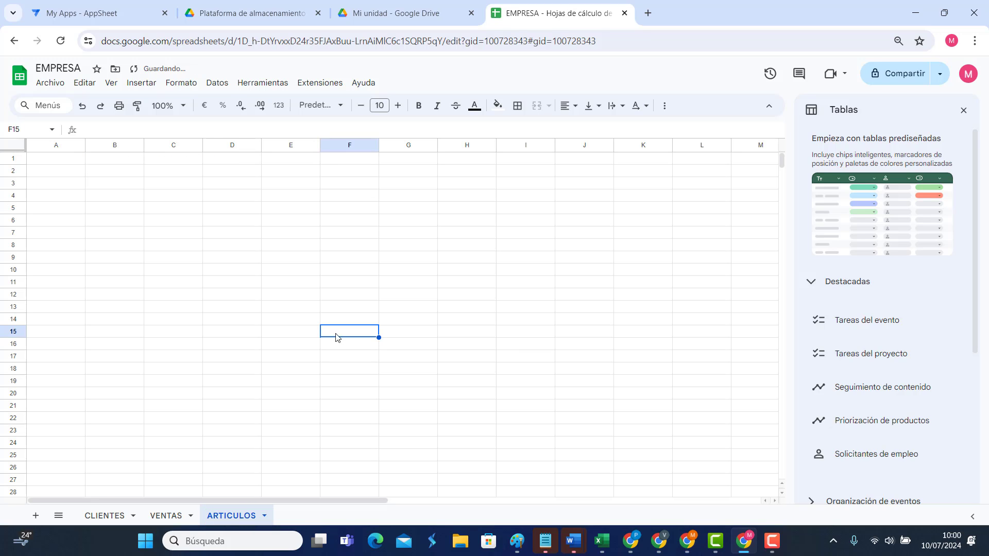
pyautogui.click(103, 517)
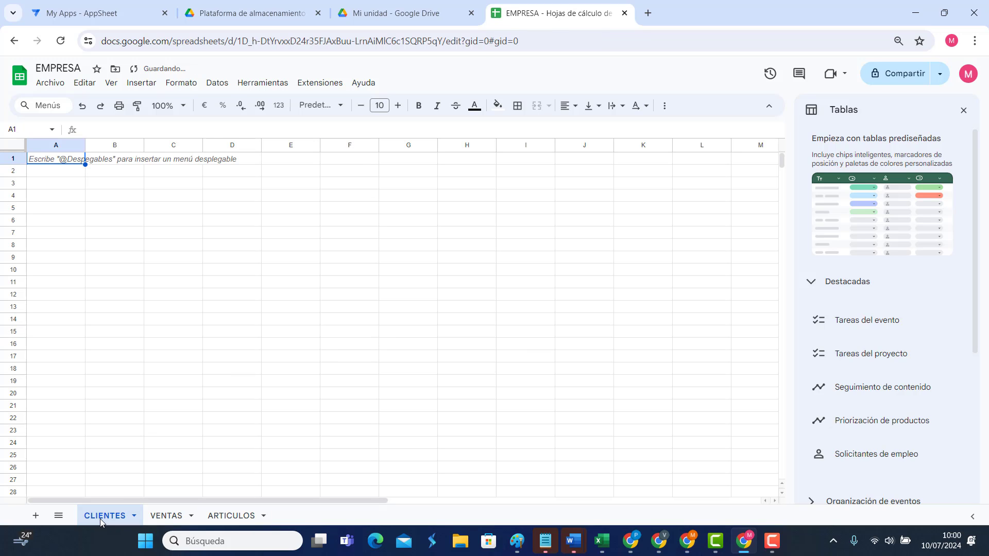
pyautogui.click(165, 516)
pyautogui.click(227, 516)
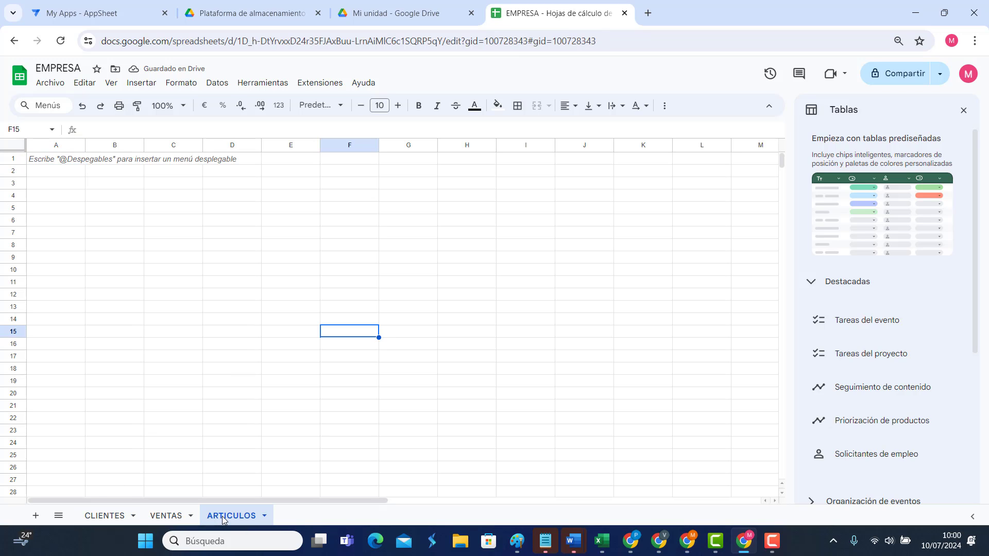
# Step: On the CLIENTES sheet, enter IDCLIENTE in A1 and NOMCLI in B1
pyautogui.click(92, 518)
pyautogui.click(66, 185)
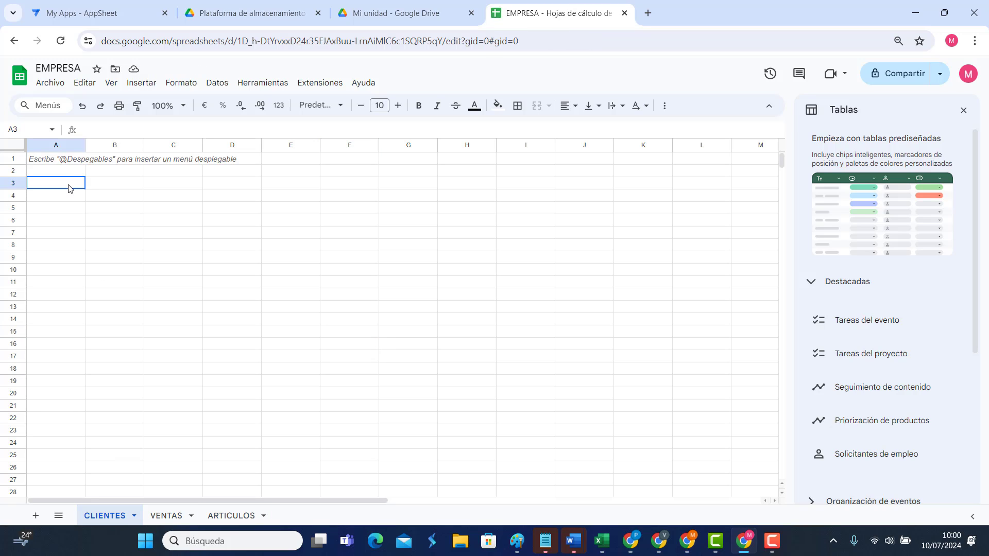
pyautogui.click(67, 164)
pyautogui.write('ID')
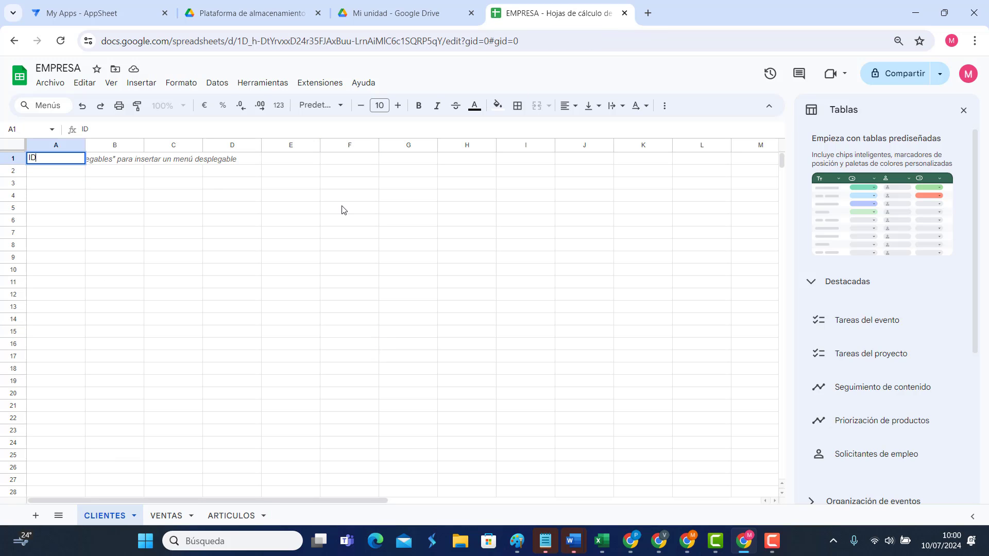
pyautogui.write('CLIENTE')
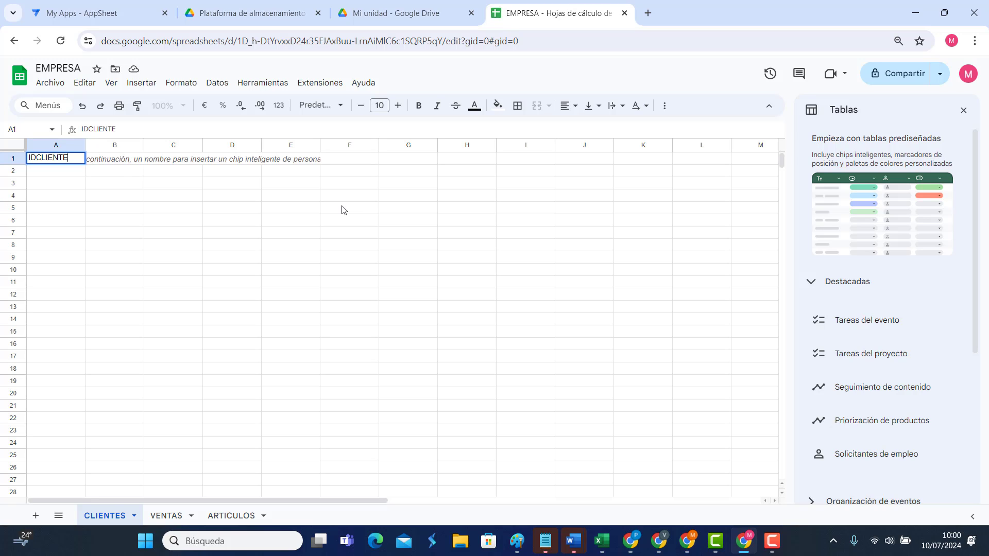
pyautogui.press('Tab')
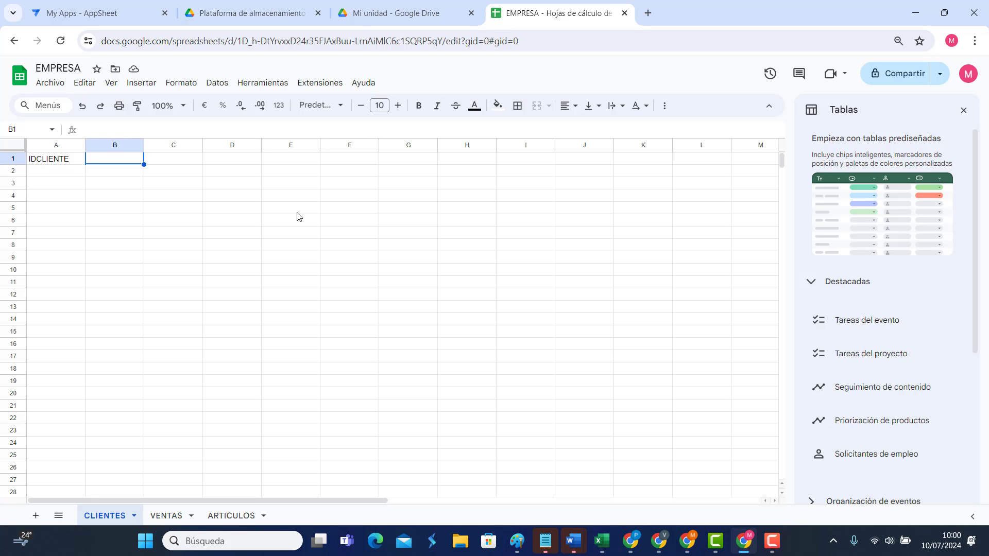
pyautogui.write('NOMBR')
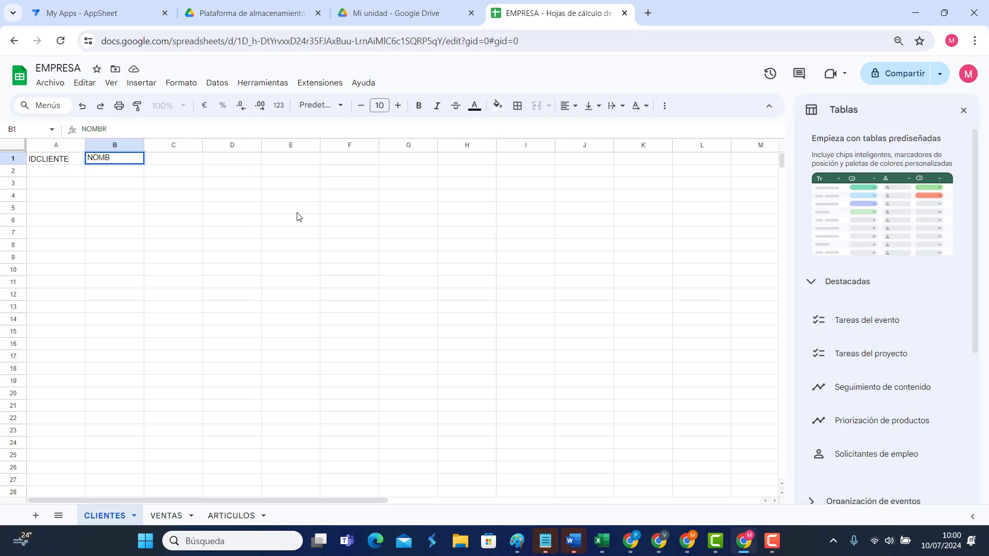
pyautogui.press('BackSpace')
pyautogui.write('CLI')
pyautogui.click(194, 208)
pyautogui.click(117, 160)
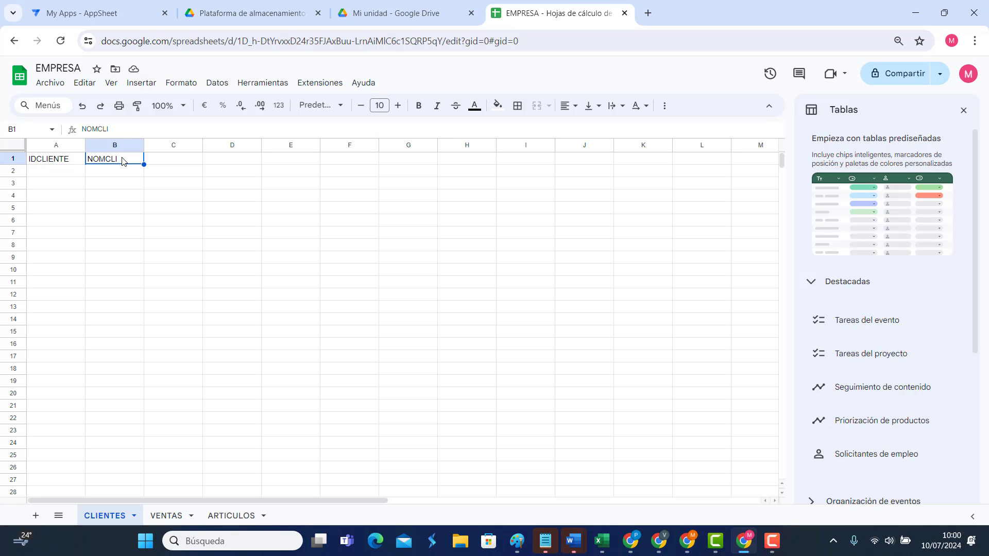
# Step: Enter NIF as the third header in cell C1
pyautogui.click(171, 162)
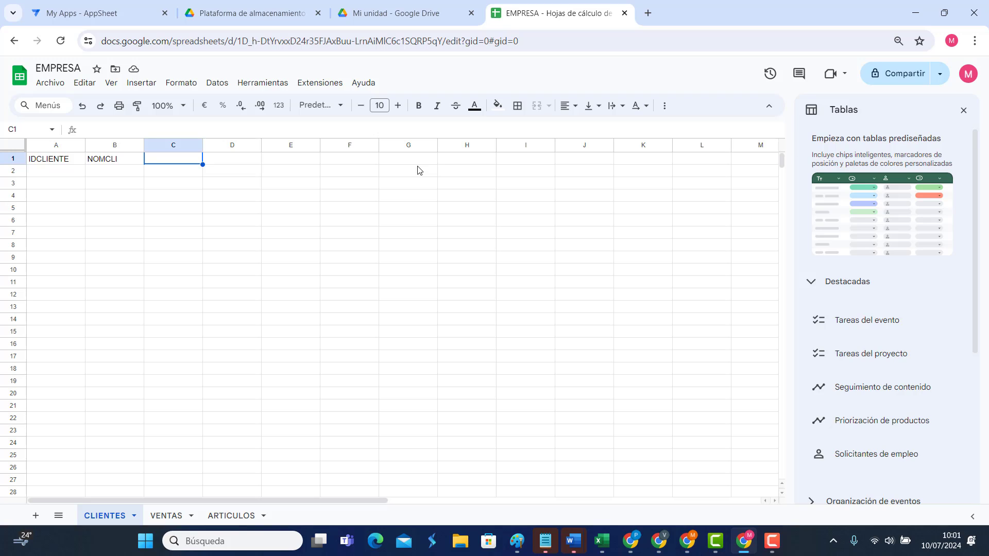
pyautogui.write('RUC')
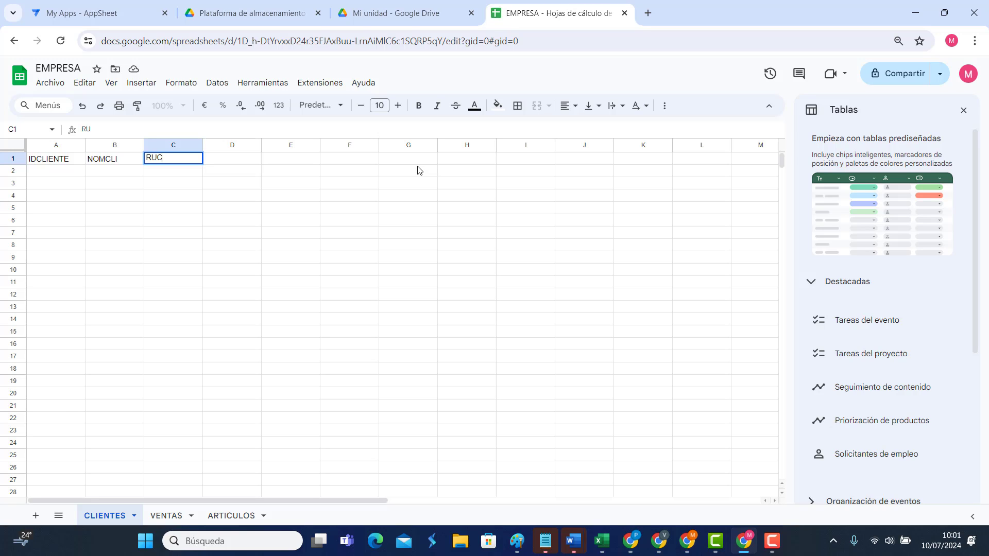
pyautogui.press('BackSpace')
pyautogui.press('BackSpace')
pyautogui.press('BackSpace')
pyautogui.write('CIF')
pyautogui.press('BackSpace')
pyautogui.press('BackSpace')
pyautogui.press('BackSpace')
pyautogui.write('ID')
pyautogui.press('BackSpace')
pyautogui.press('BackSpace')
pyautogui.write('CI')
pyautogui.write('NIF')
pyautogui.press('Return')
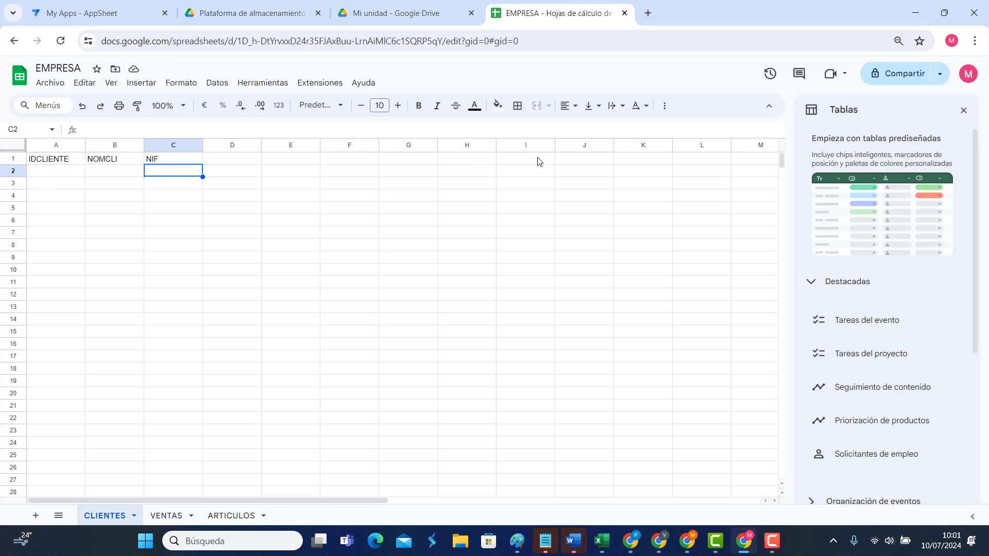
# Step: Give the VENTAS sheet headers IDVENTA, FECHA and CLIENTE in A1:C1, then show ARTICULOS
pyautogui.click(167, 517)
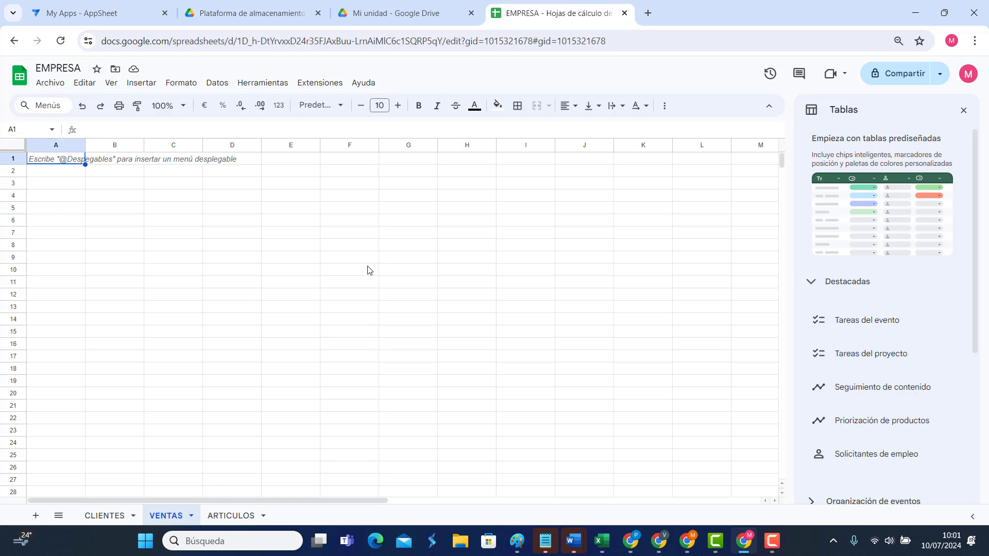
pyautogui.write('IDVENTA')
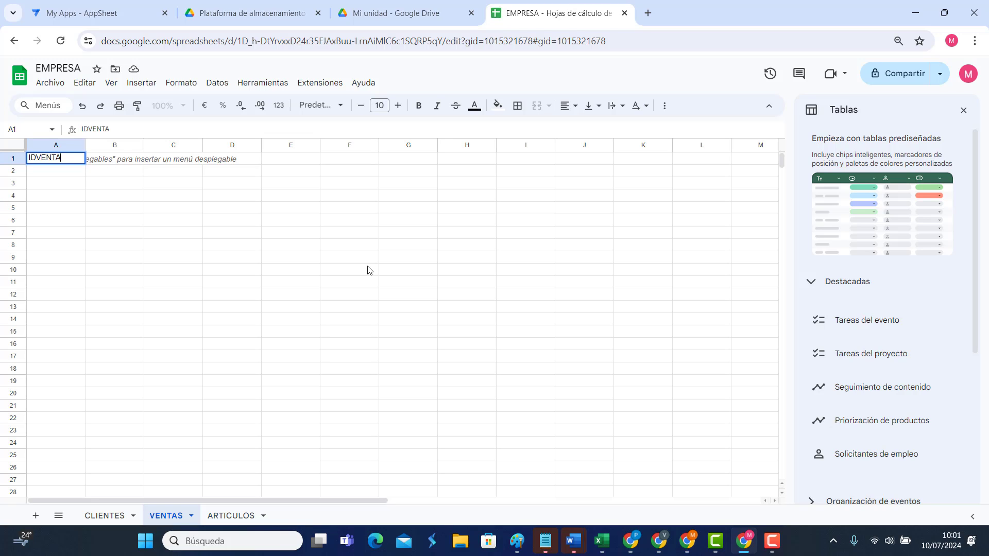
pyautogui.click(215, 236)
pyautogui.click(62, 160)
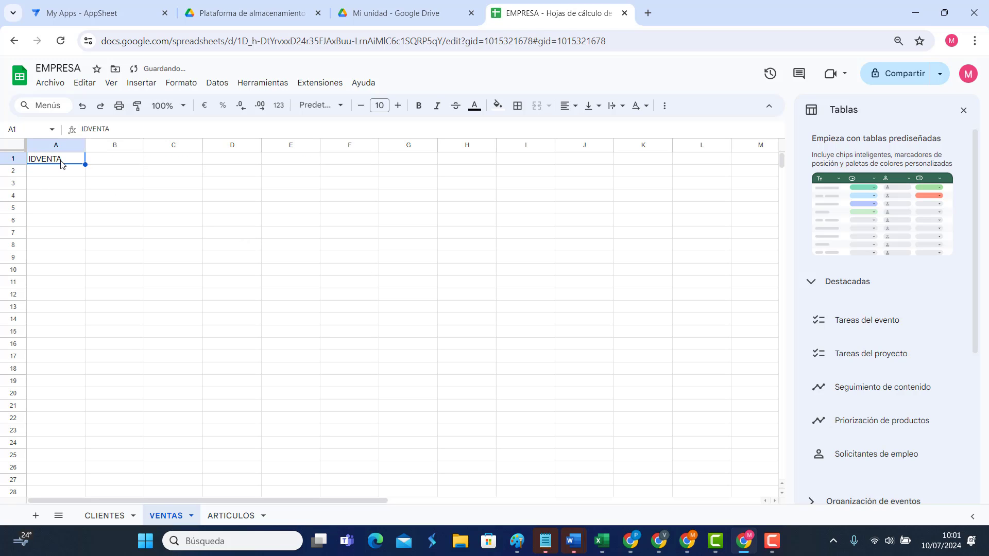
pyautogui.click(105, 514)
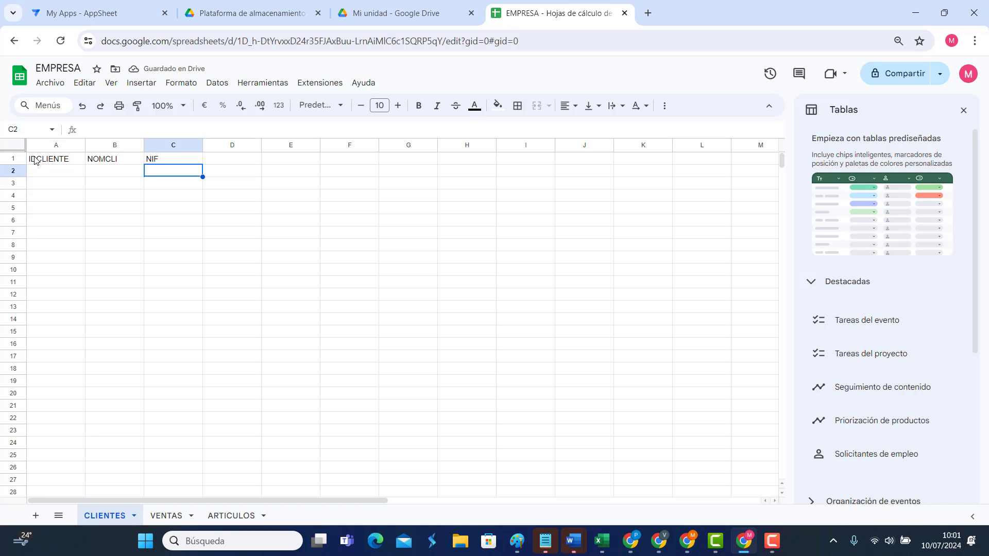
pyautogui.click(167, 514)
pyautogui.click(112, 162)
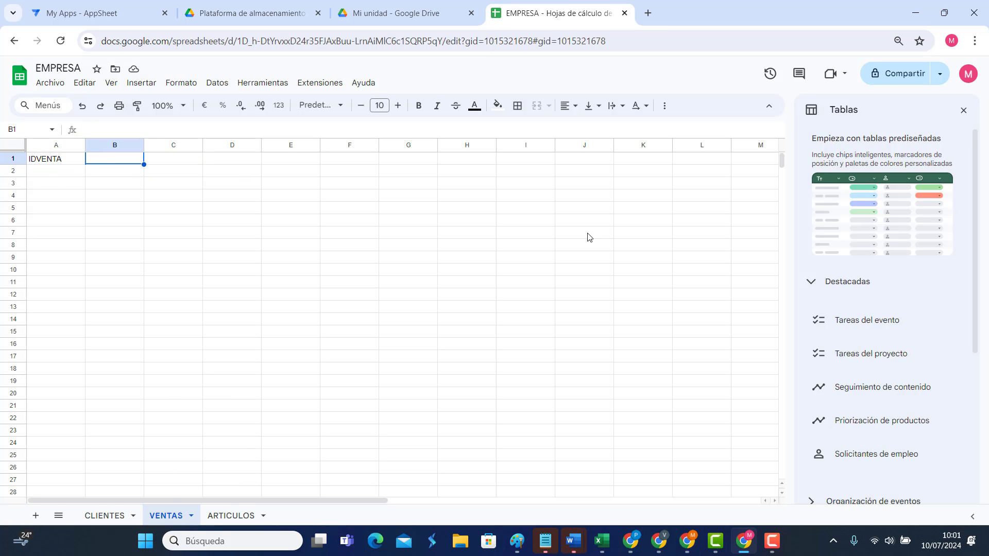
pyautogui.write('FEH')
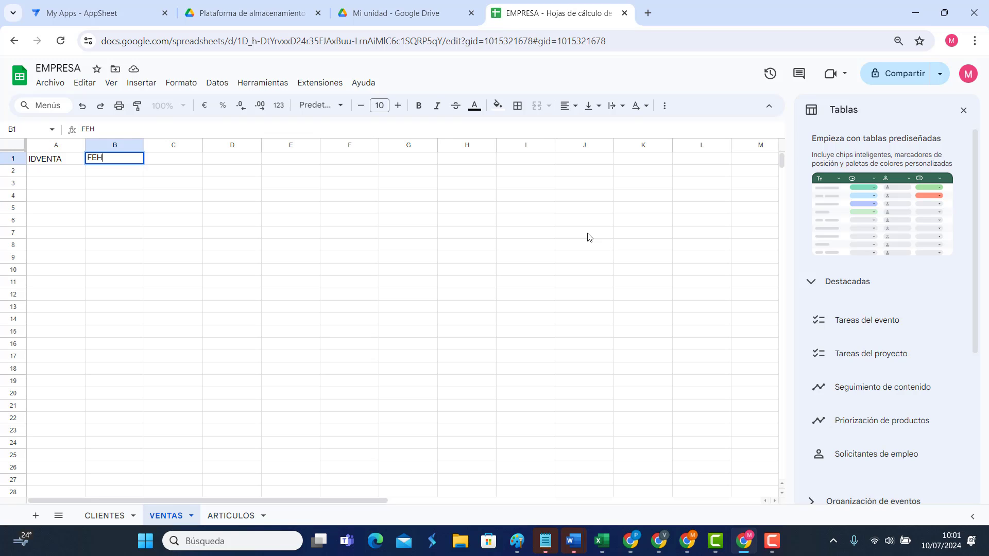
pyautogui.write('HA')
pyautogui.press('Tab')
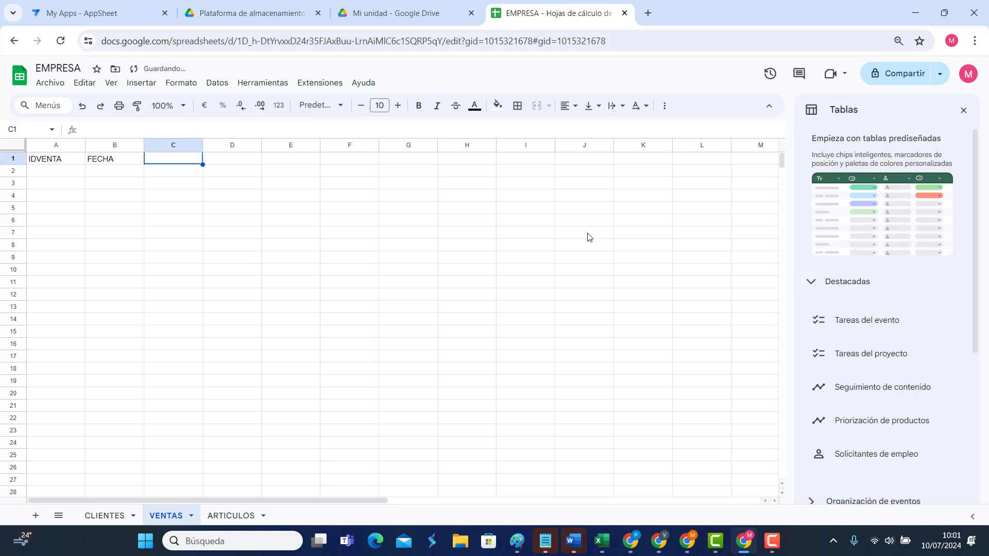
pyautogui.write('CLIENTE')
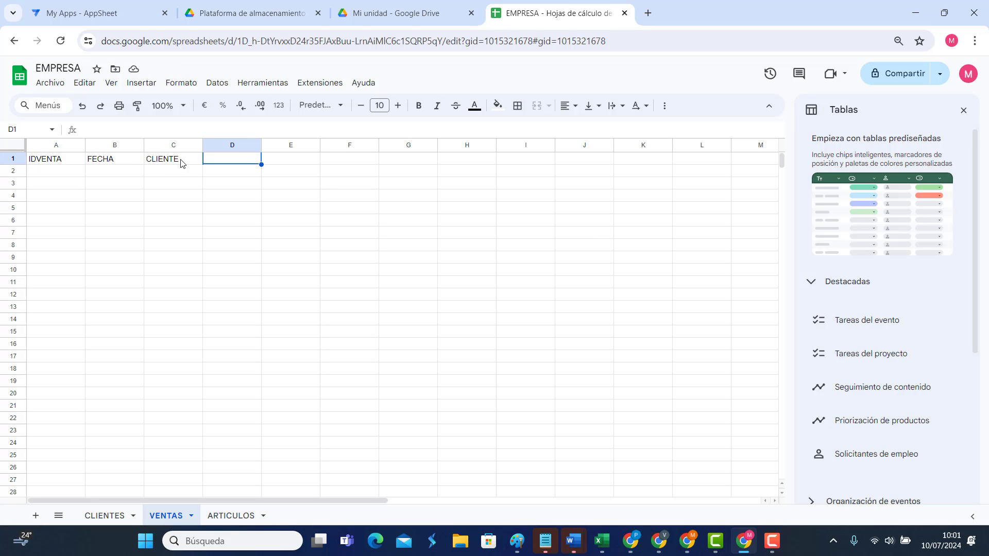
pyautogui.click(228, 515)
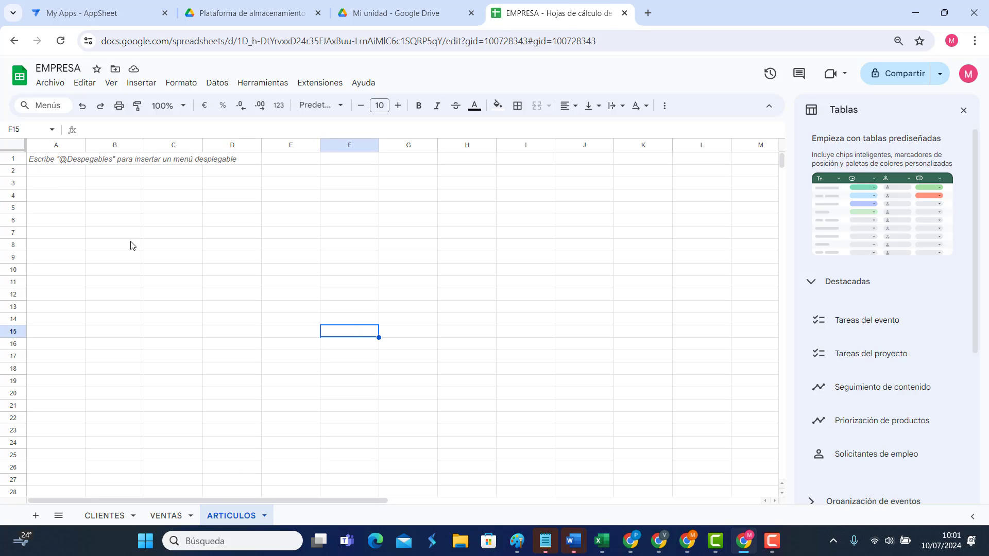
# Step: Type IDARTICULO, NOMBRE and PRECIO across A1:C1 of the ARTICULOS sheet
pyautogui.click(48, 163)
pyautogui.write('ID')
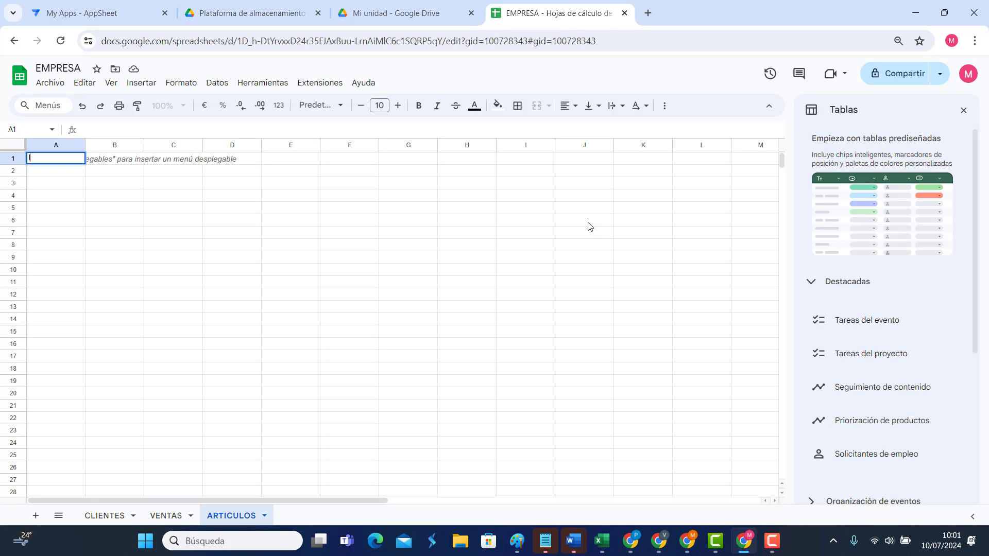
pyautogui.write('ARTICULO')
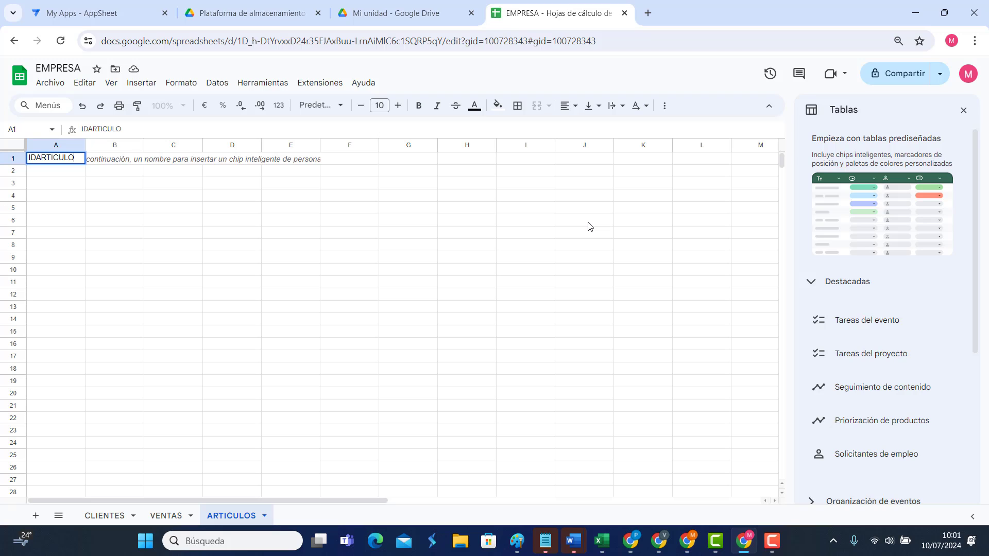
pyautogui.press('Tab')
pyautogui.write('NOMBRE')
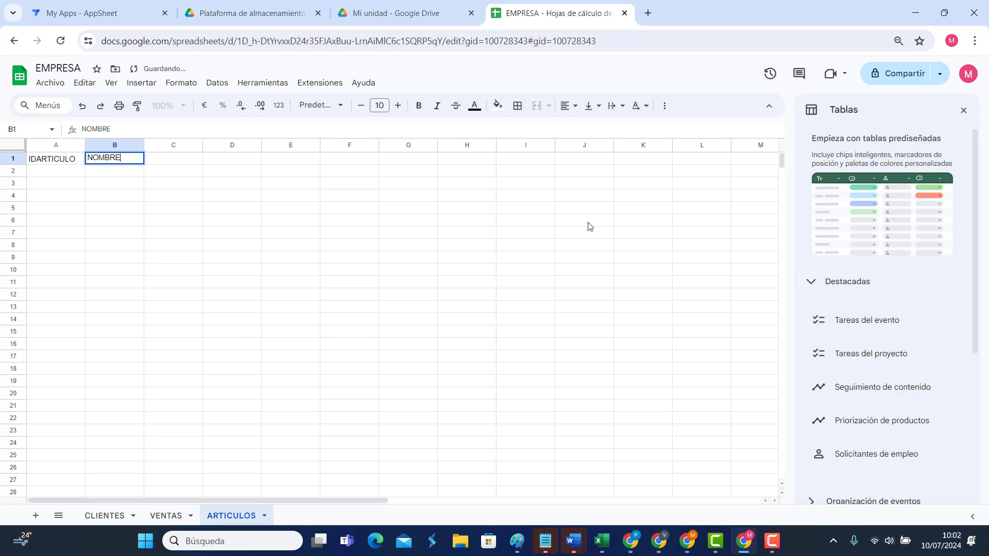
pyautogui.press('Tab')
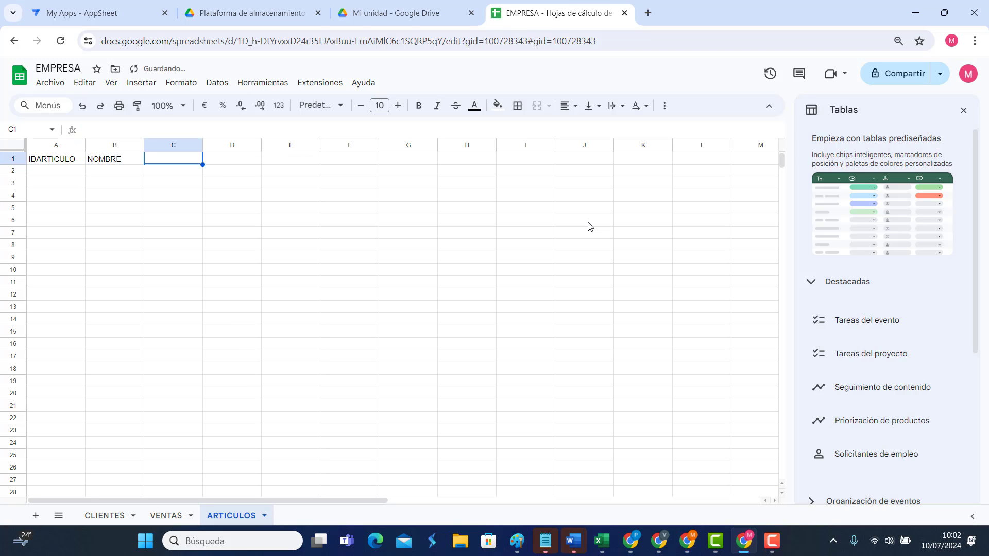
pyautogui.write('PRECIO')
pyautogui.press('Tab')
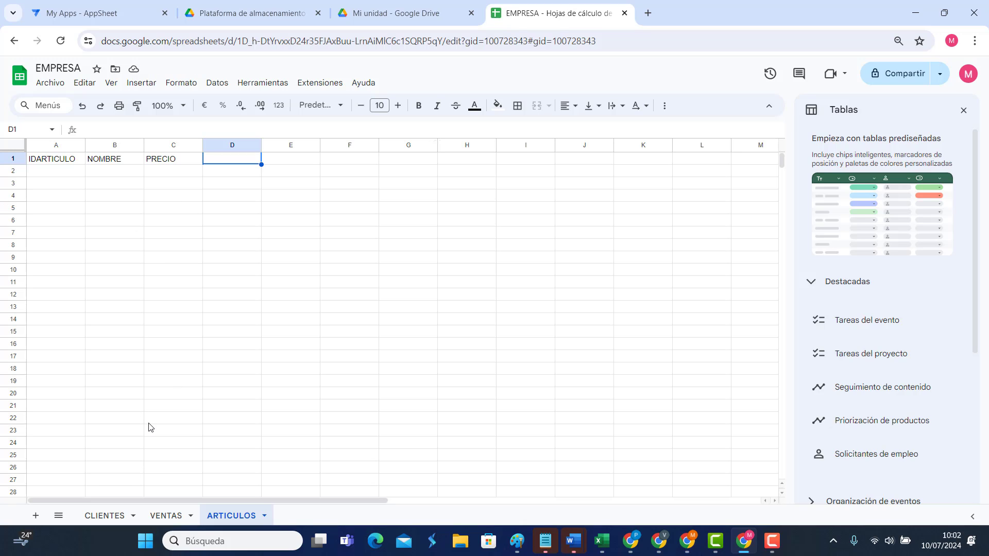
# Step: Add a PAGOS sheet with headers IDPAGO, IDFACTURA and IMPORTE in A1:C1
pyautogui.click(36, 516)
pyautogui.doubleClick(291, 516)
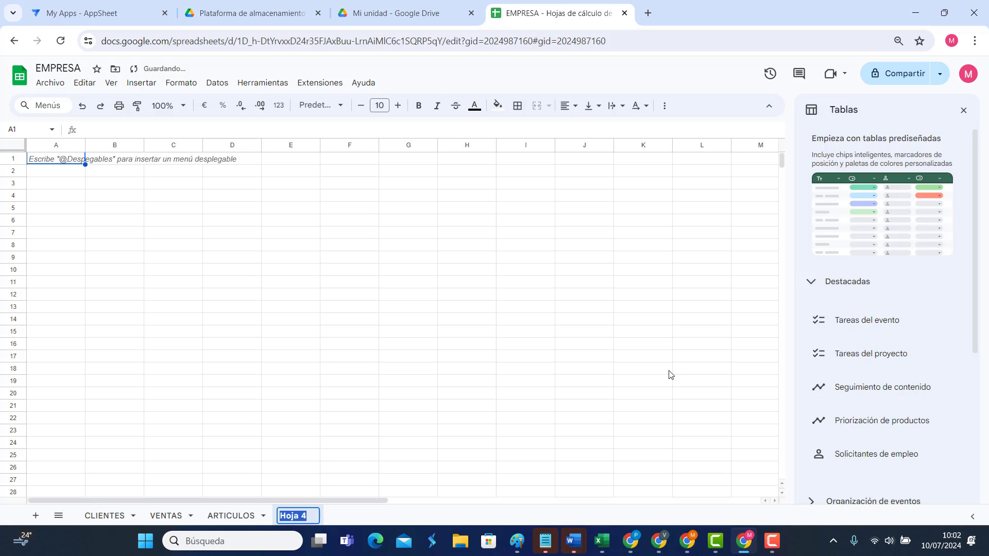
pyautogui.write('PAGOS')
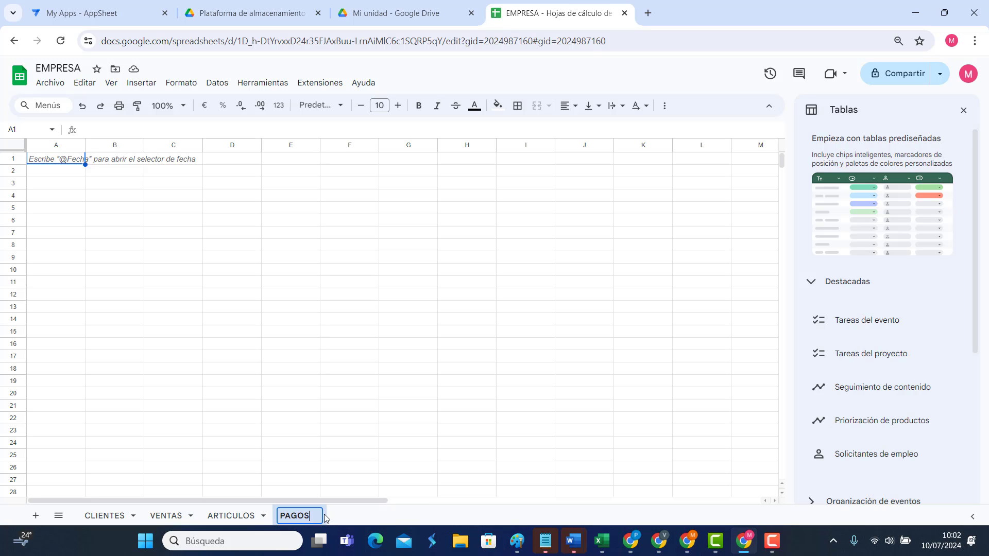
pyautogui.click(254, 396)
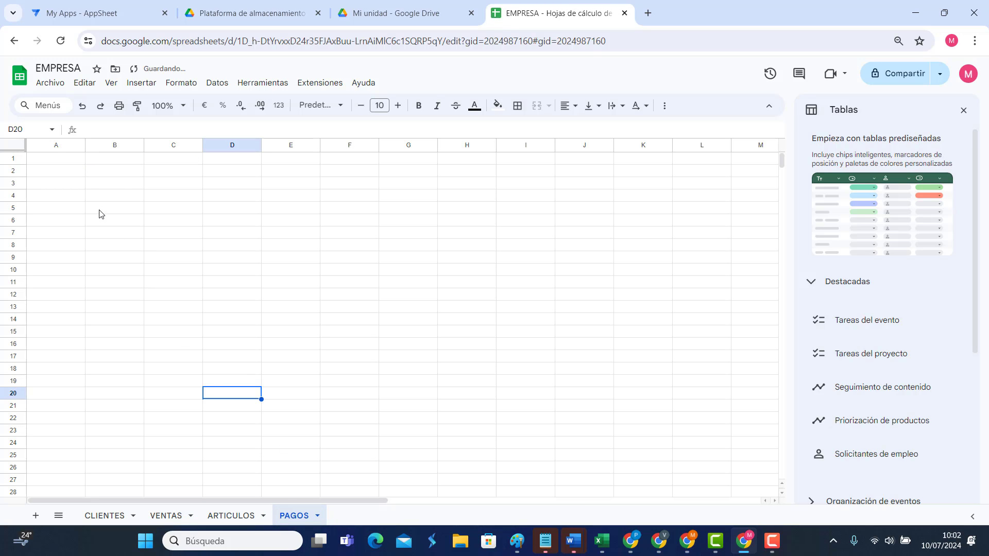
pyautogui.click(57, 159)
pyautogui.write('IDPAGO')
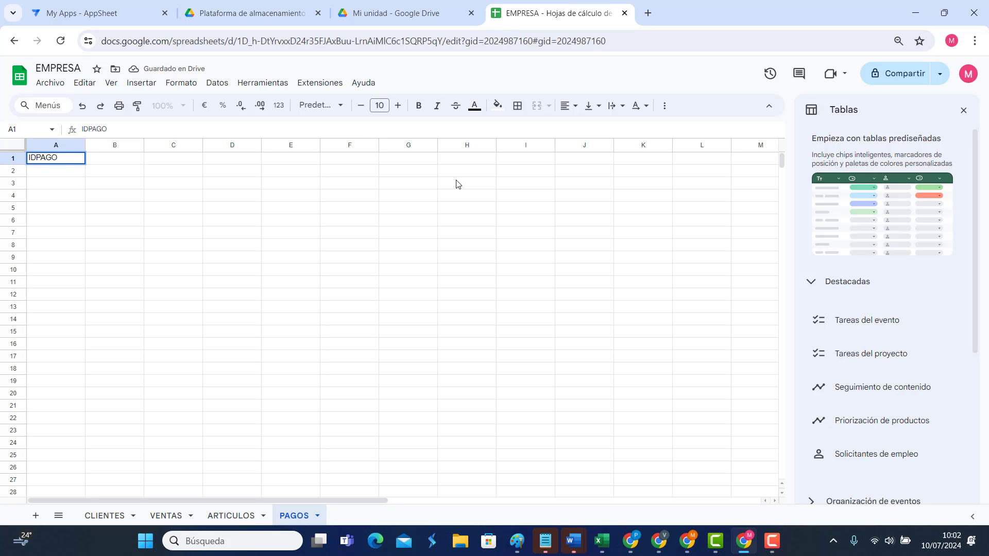
pyautogui.press('Tab')
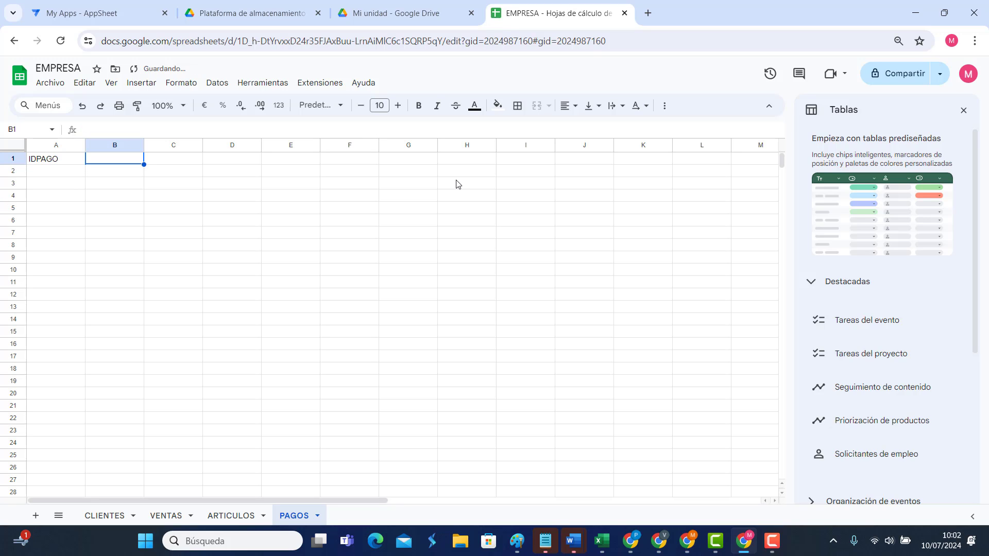
pyautogui.write('IDFACTURA')
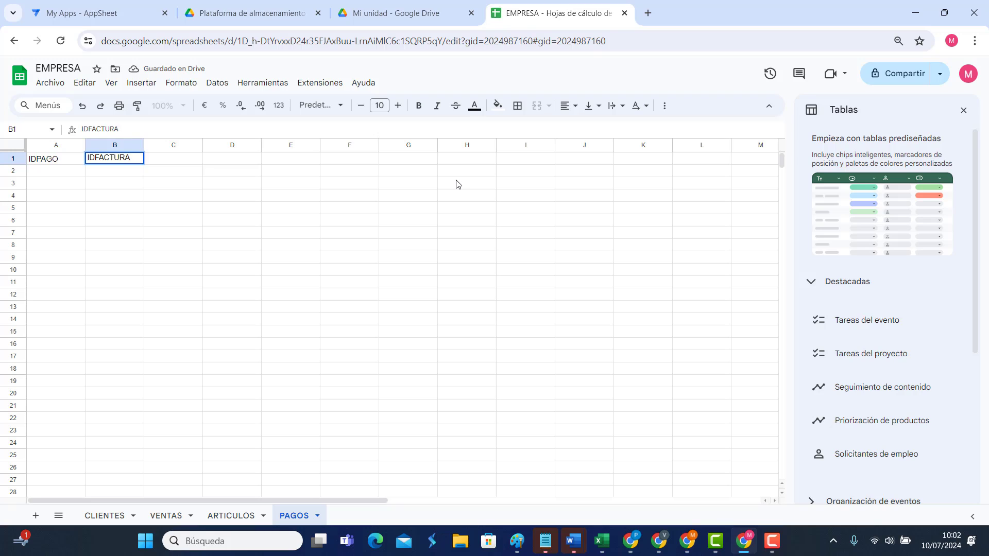
pyautogui.press('Tab')
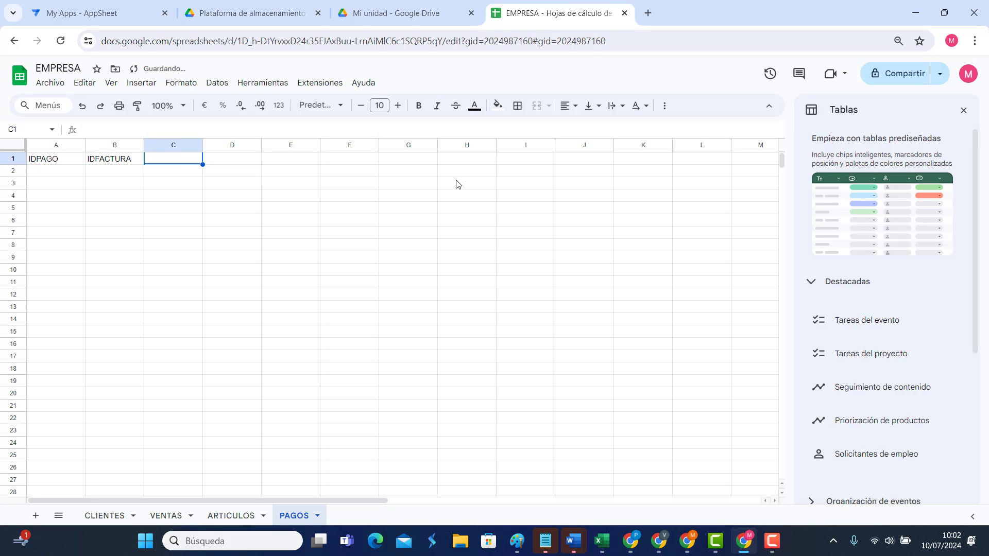
pyautogui.write('IMPORTE')
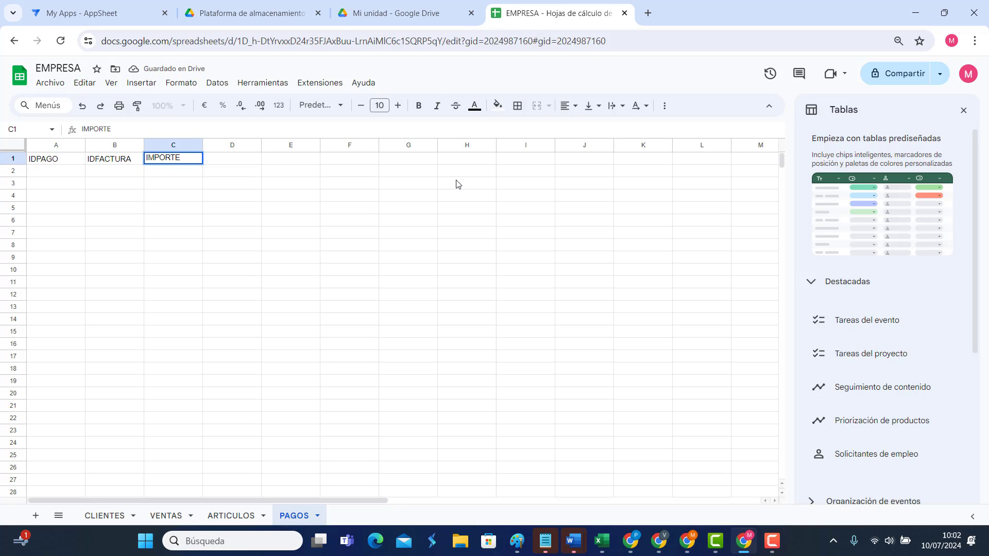
pyautogui.click(280, 282)
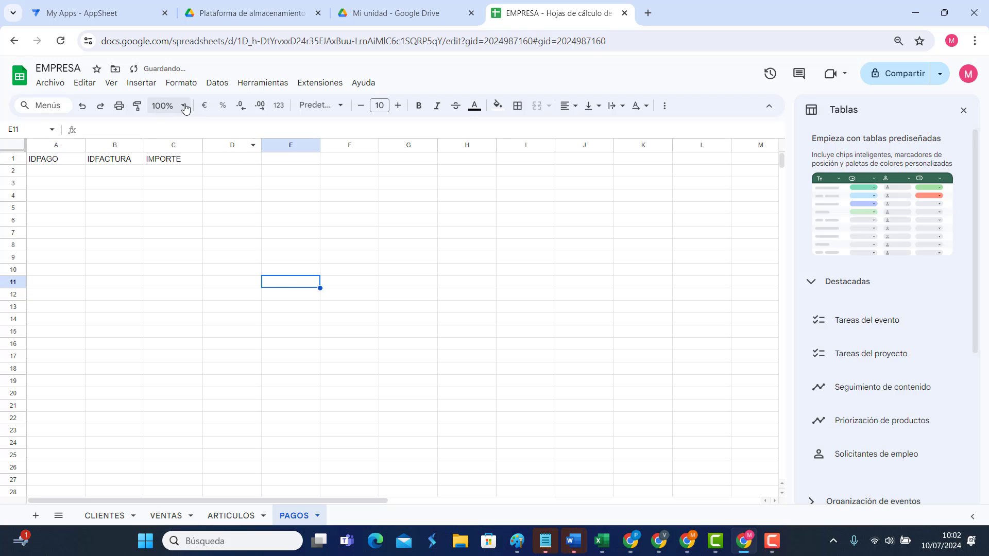
# Step: Insert a column left of B headed FECHA, and add FORMA PAGO in E1
pyautogui.click(116, 145)
pyautogui.rightClick(115, 145)
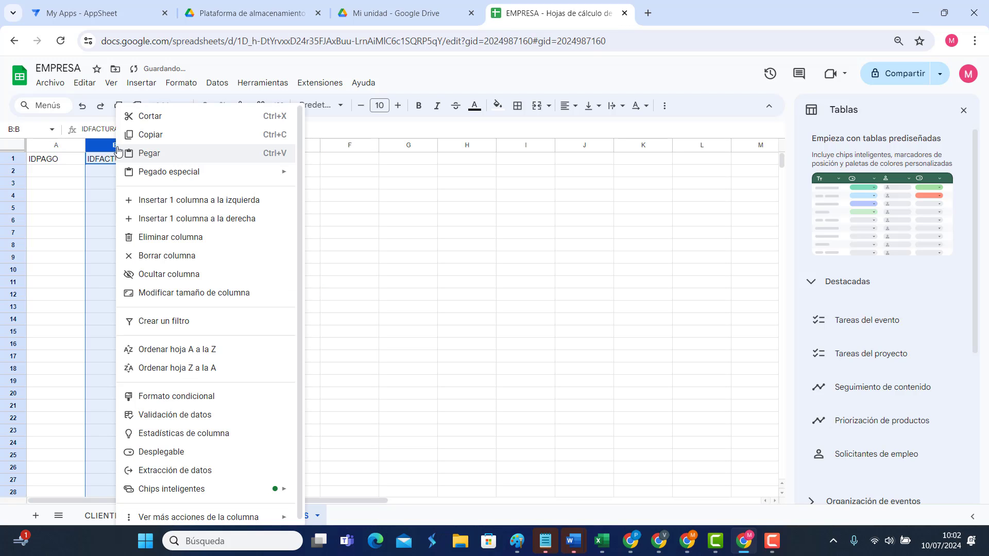
pyautogui.click(185, 201)
pyautogui.write('FECHA')
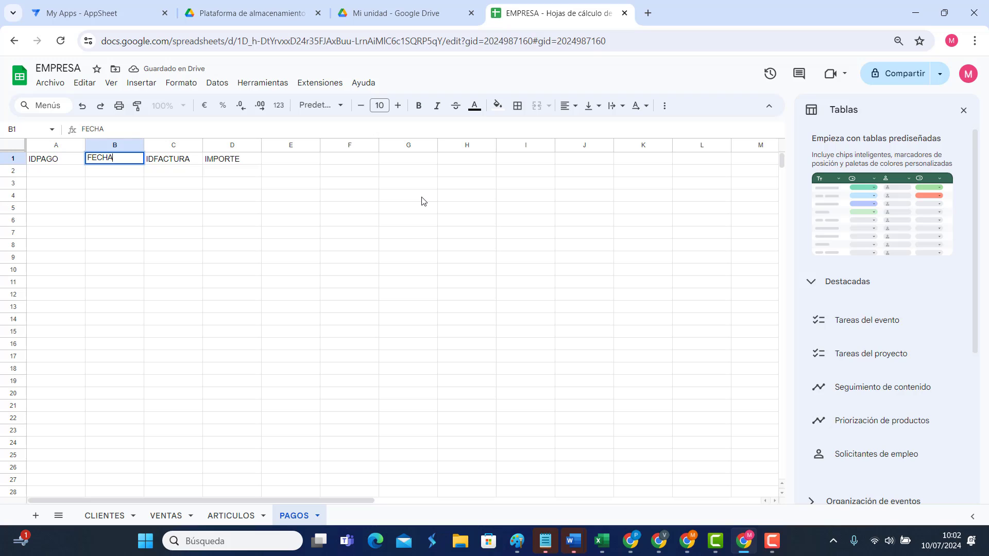
pyautogui.click(259, 212)
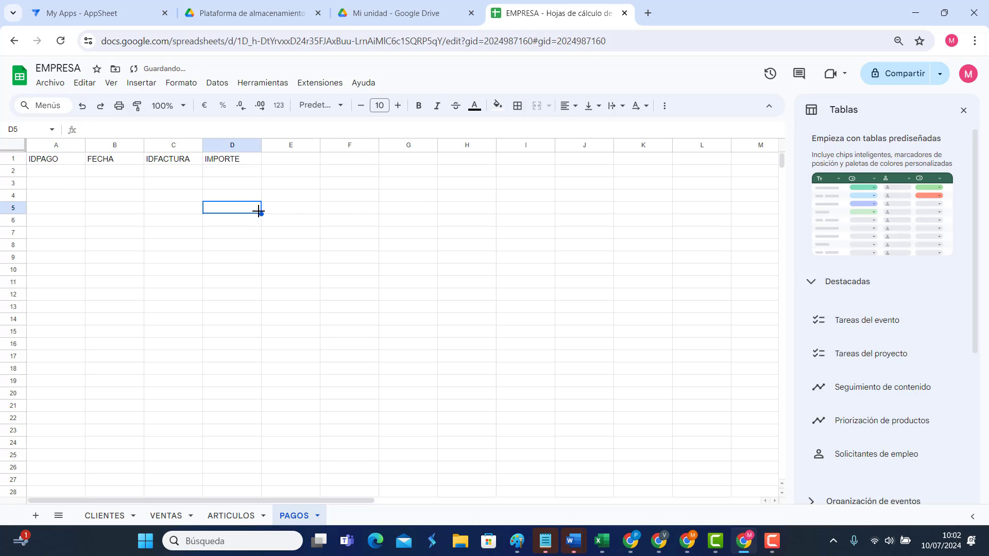
pyautogui.click(283, 159)
pyautogui.write('FOR')
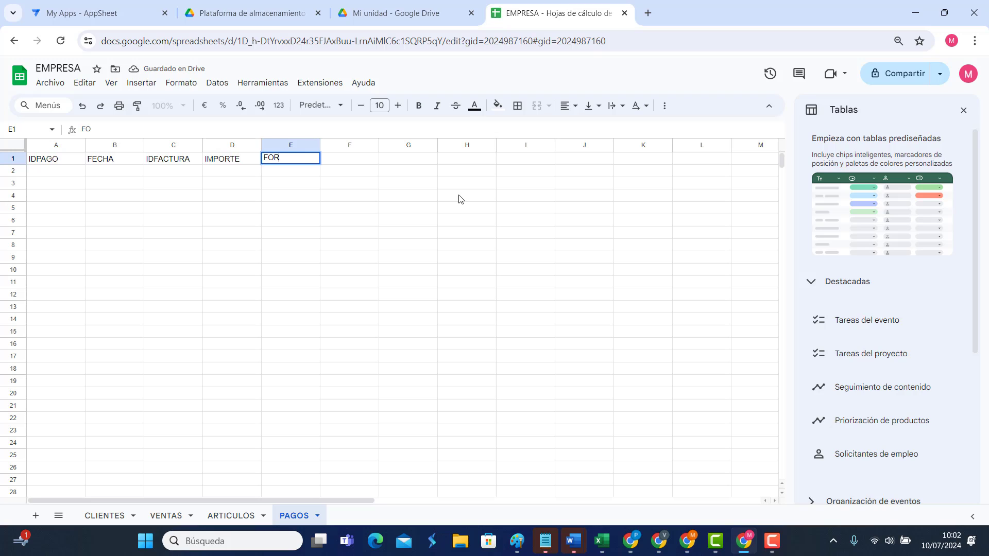
pyautogui.write('MA PAGO')
pyautogui.press('Return')
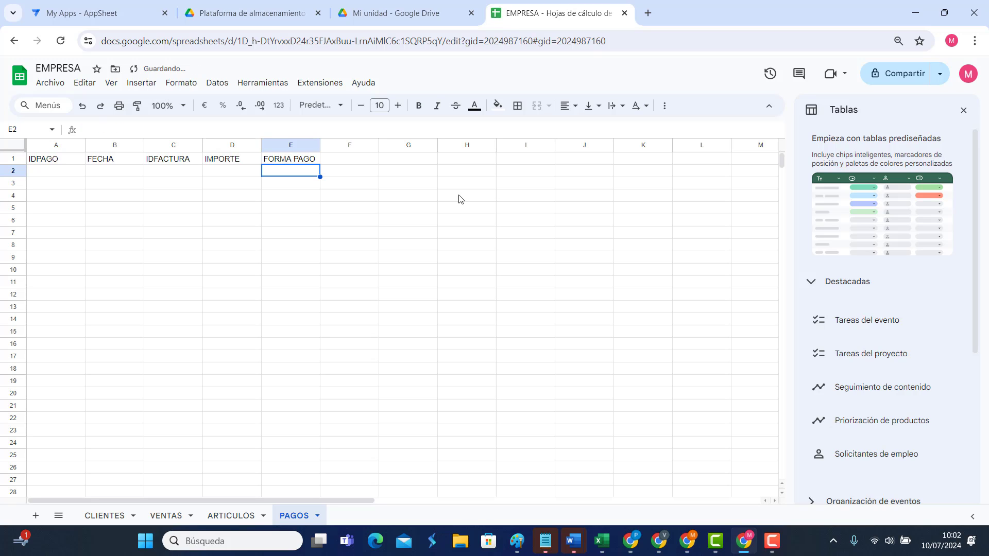
# Step: Review the VENTAS headers, then add a new sheet named DETALLEVENTA
pyautogui.click(166, 516)
pyautogui.click(61, 164)
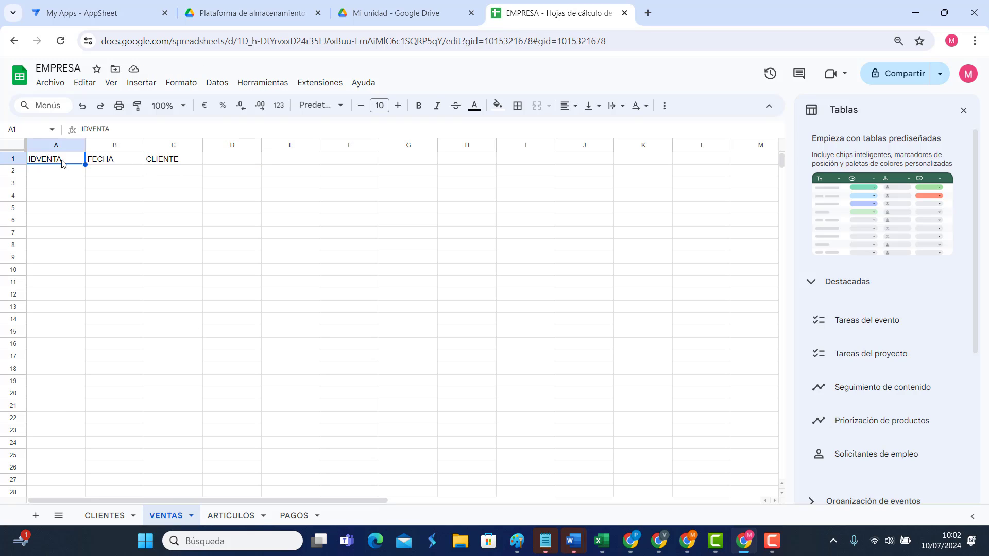
pyautogui.click(105, 163)
pyautogui.click(164, 167)
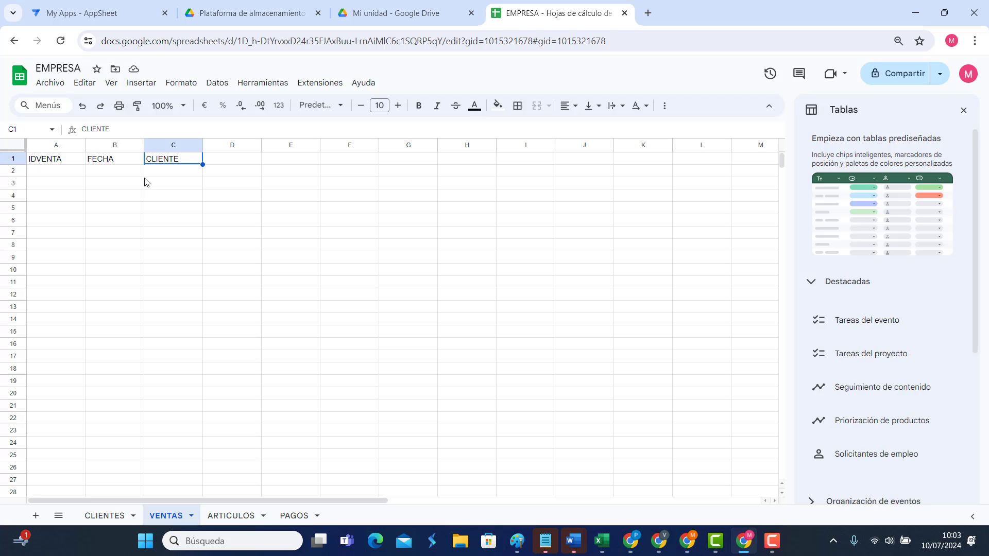
pyautogui.click(34, 517)
pyautogui.doubleClick(221, 516)
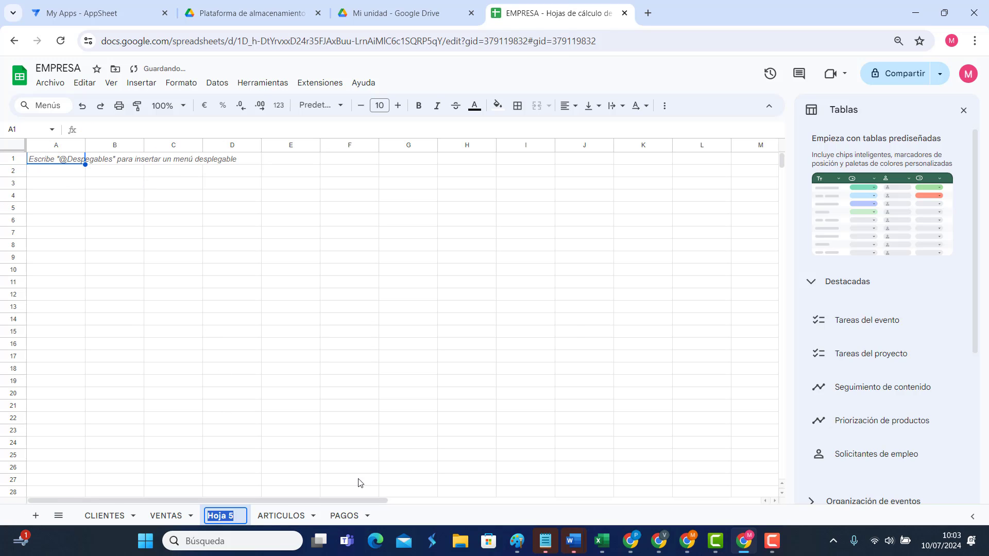
pyautogui.write('DETALL')
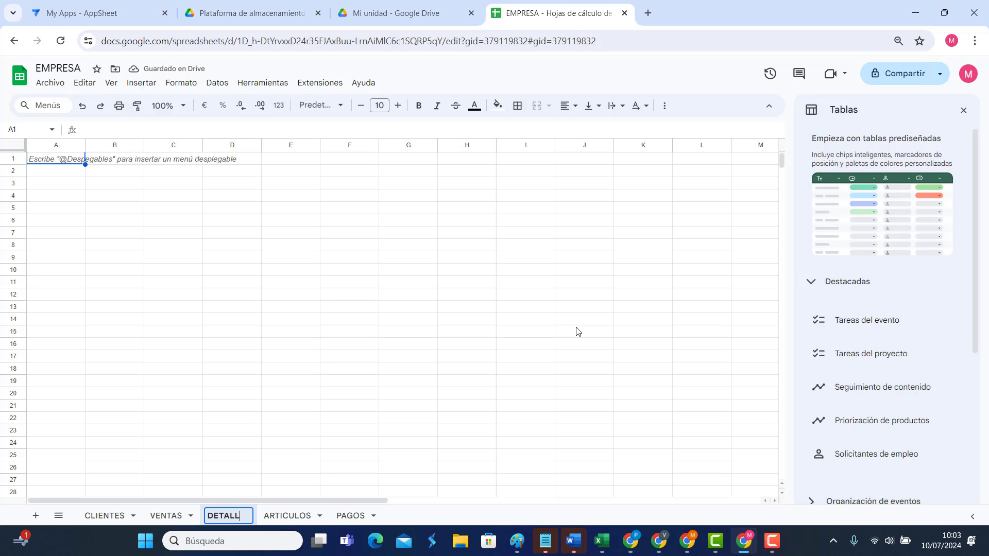
pyautogui.write('EVENTA')
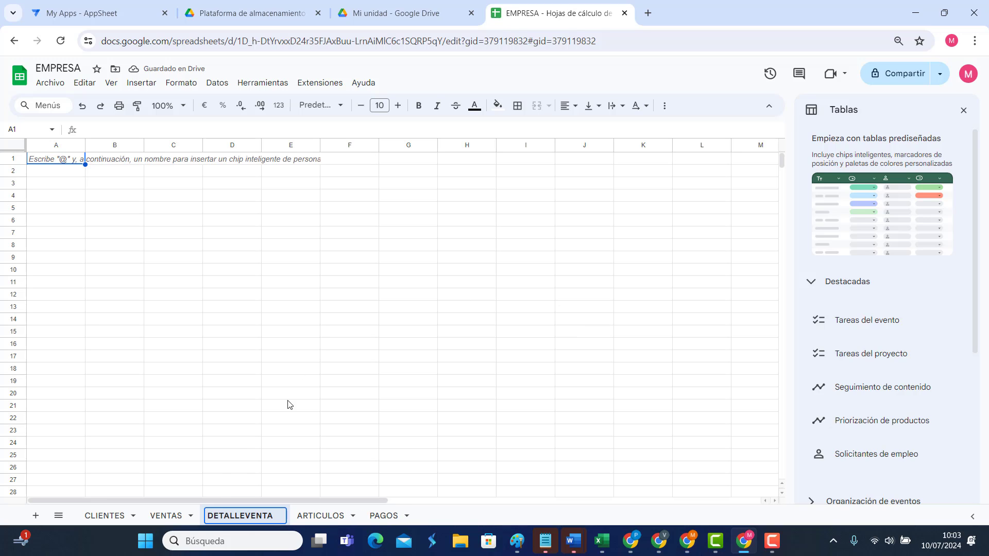
pyautogui.click(58, 161)
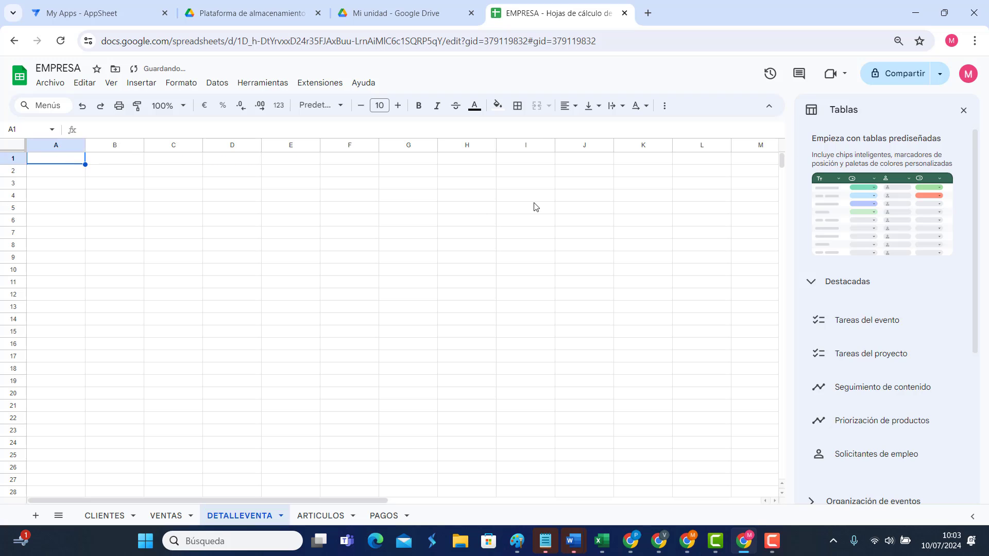
# Step: Enter IDDETALLE and IDVENTA as the first two DETALLEVENTA headers
pyautogui.press('Return')
pyautogui.write('IDDETALLE')
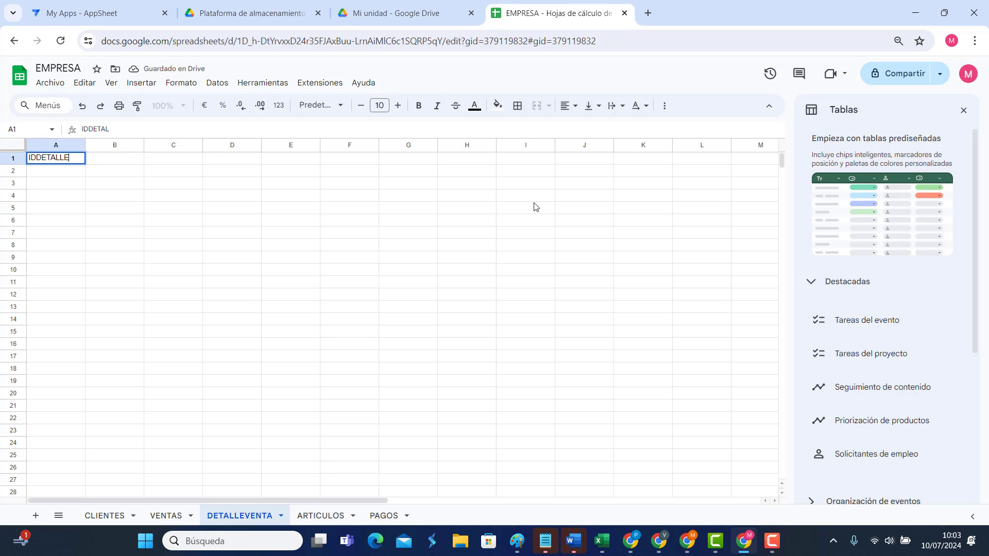
pyautogui.press('Tab')
pyautogui.write('ID')
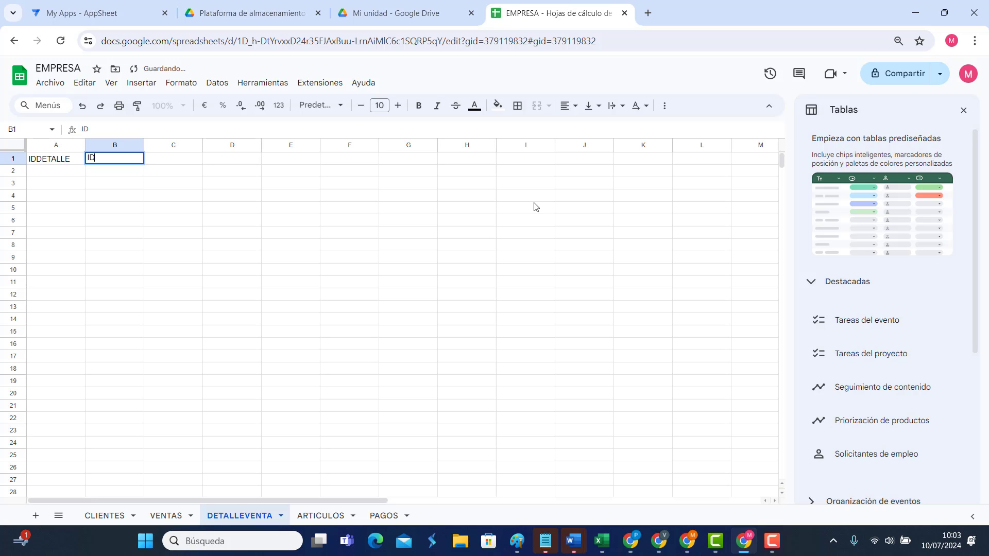
pyautogui.write('VENTA')
pyautogui.press('Tab')
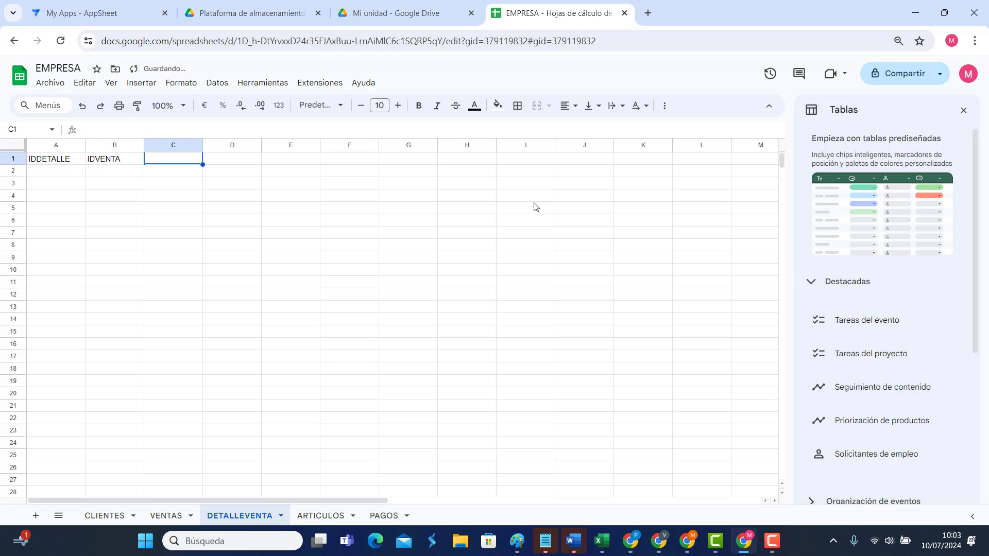
# Step: Add headers CANTIDAD, PRODUCTO and PRECIO in C1:E1 of DETALLEVENTA
pyautogui.write('PRO')
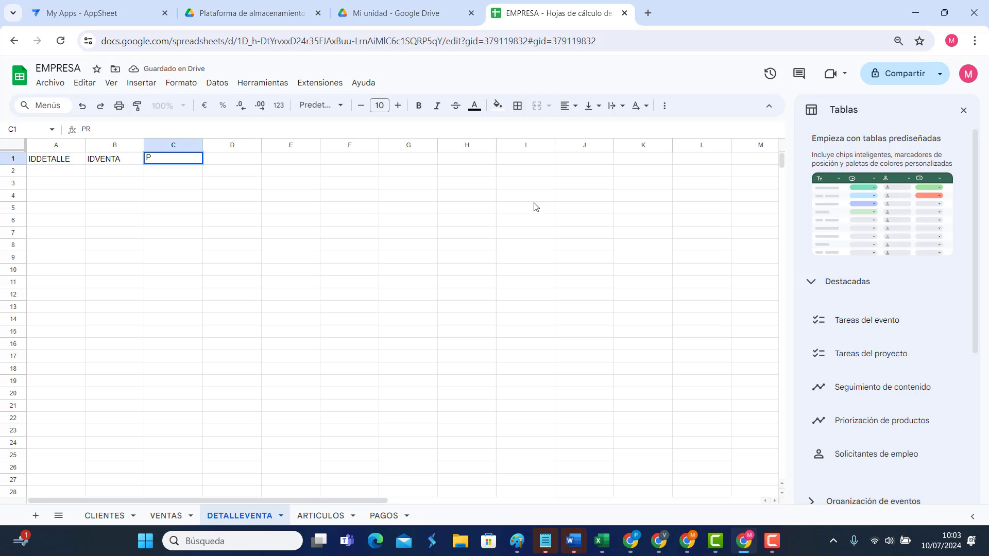
pyautogui.press('BackSpace')
pyautogui.write('CCANT')
pyautogui.press('BackSpace')
pyautogui.press('BackSpace')
pyautogui.press('BackSpace')
pyautogui.press('BackSpace')
pyautogui.write('AN')
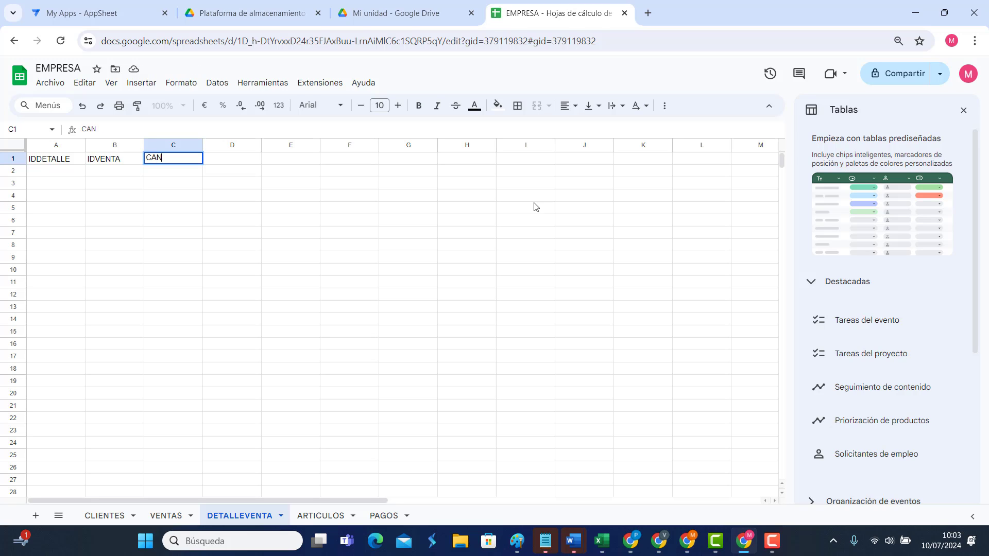
pyautogui.write('TIDAD')
pyautogui.press('Tab')
pyautogui.write('PRODU')
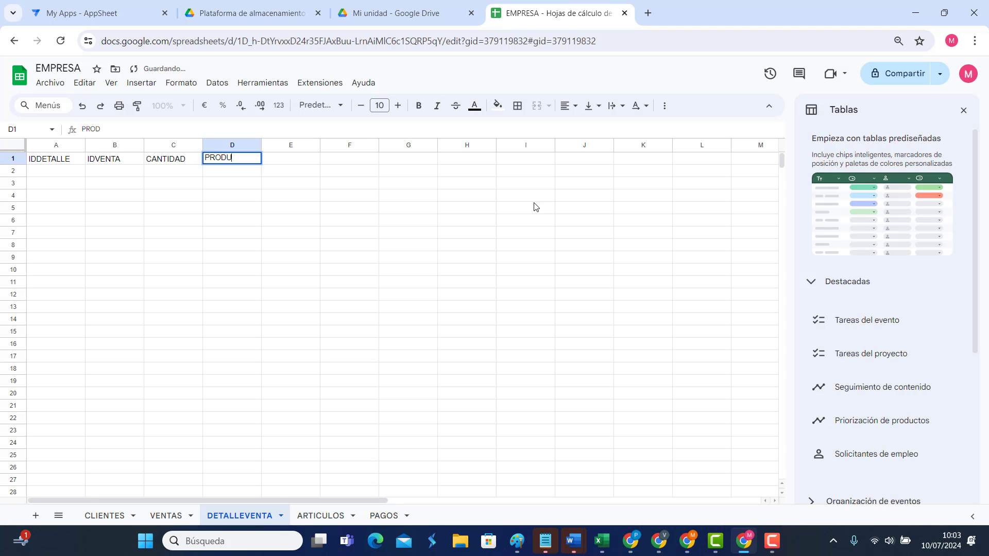
pyautogui.write('CTO')
pyautogui.click(132, 159)
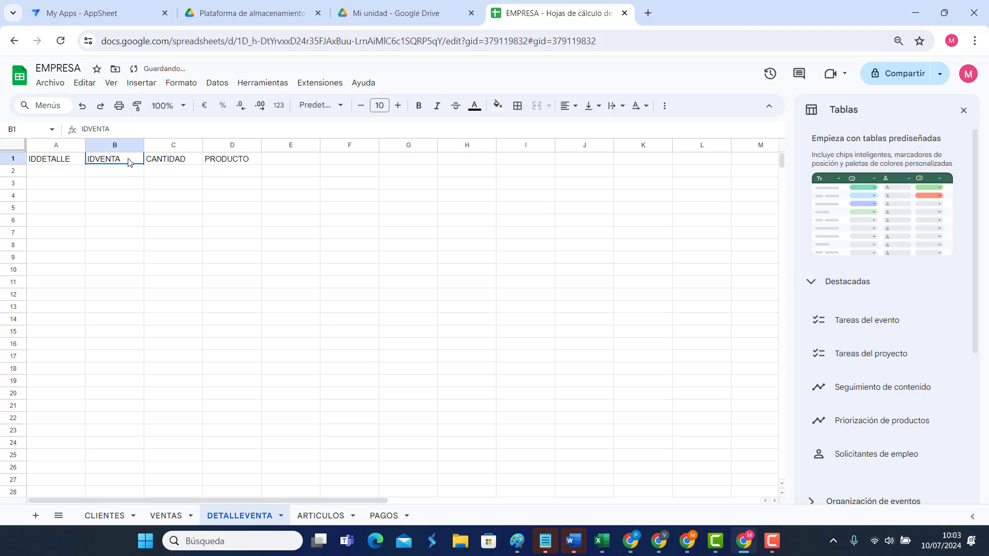
pyautogui.click(173, 160)
pyautogui.click(250, 161)
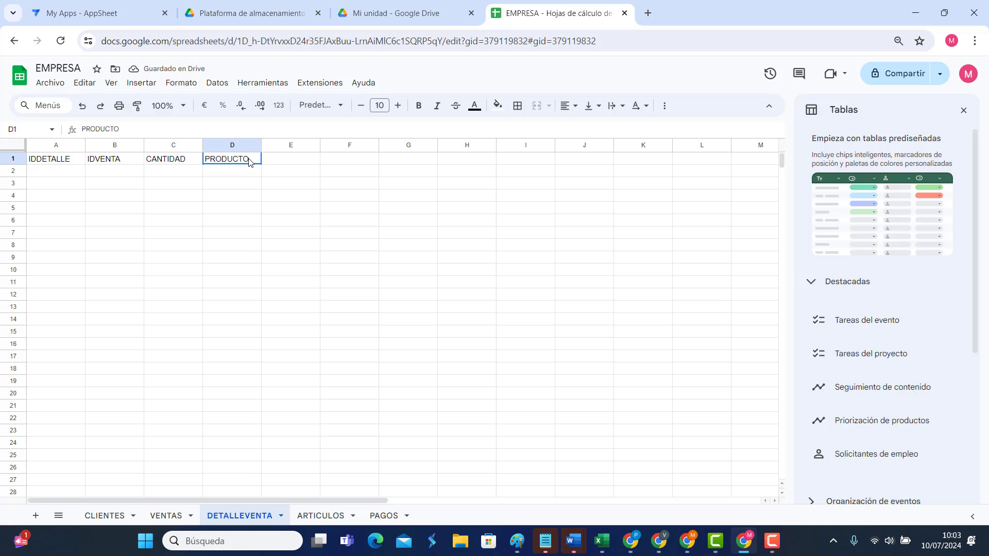
pyautogui.click(294, 161)
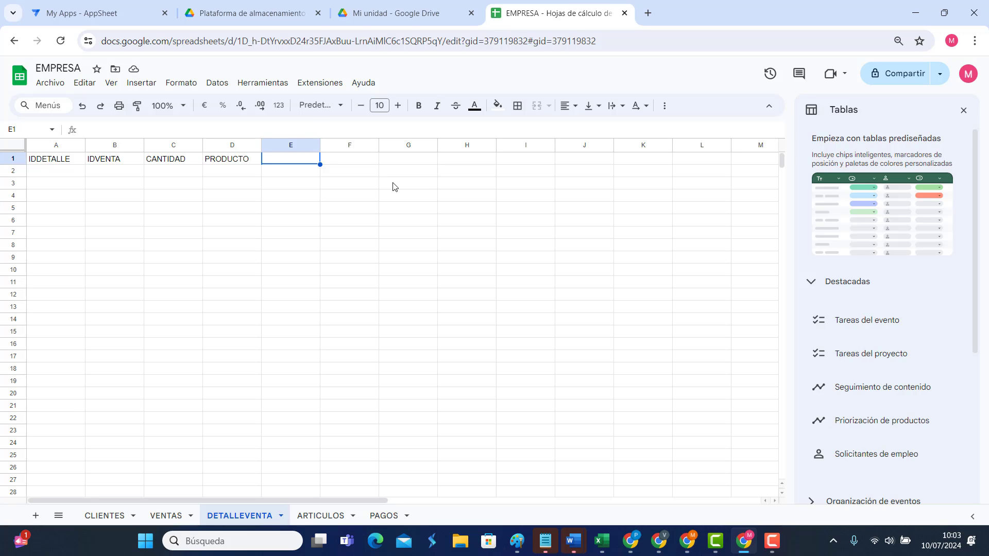
pyautogui.write('PRECIO')
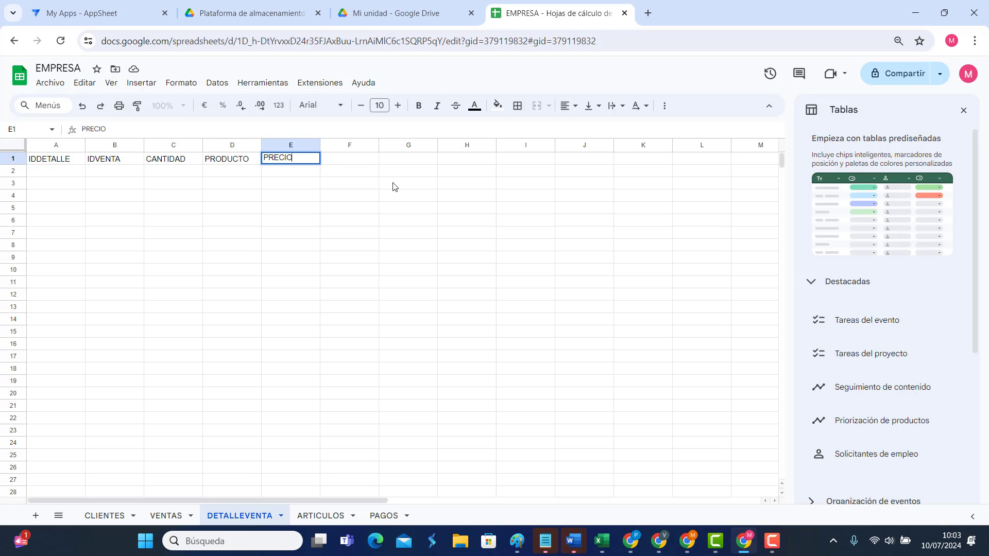
pyautogui.press('Tab')
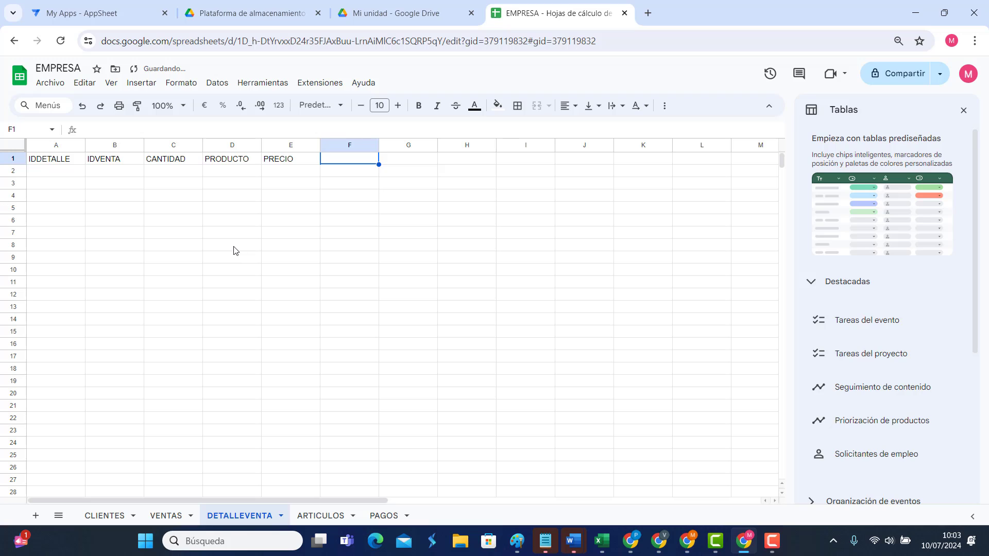
# Step: From the VENTAS sheet, create an AppSheet app via Extensiones > AppSheet > Crear una aplicación
pyautogui.click(150, 515)
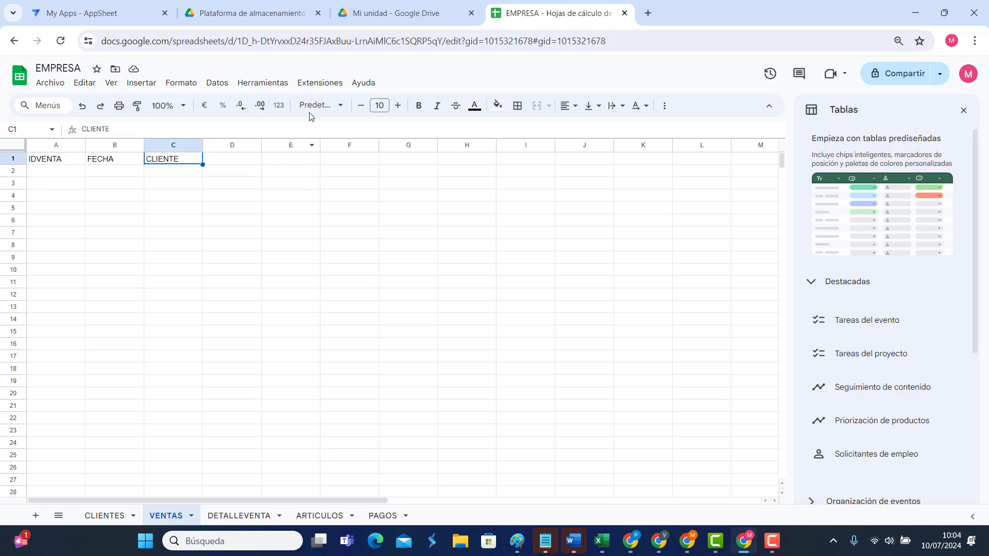
pyautogui.click(318, 85)
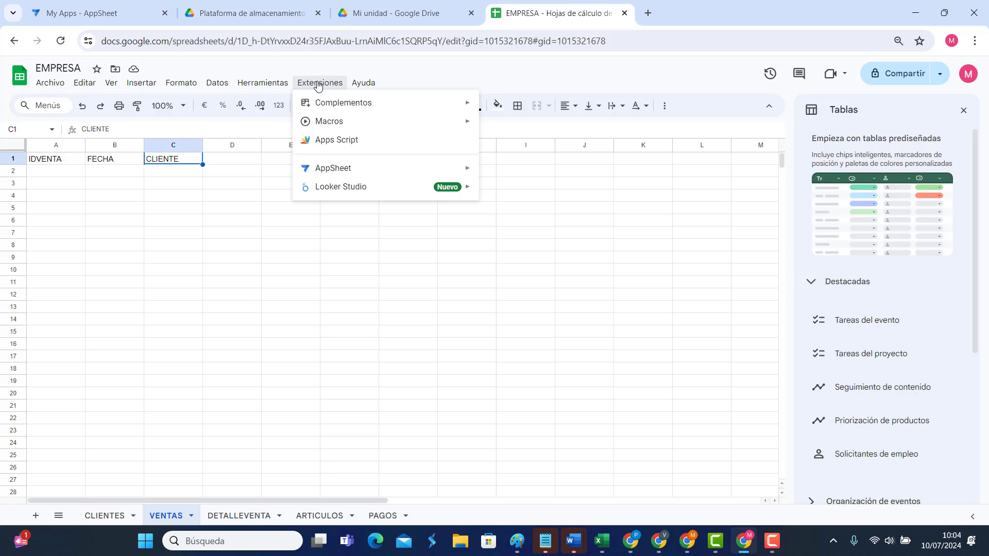
pyautogui.moveTo(419, 120)
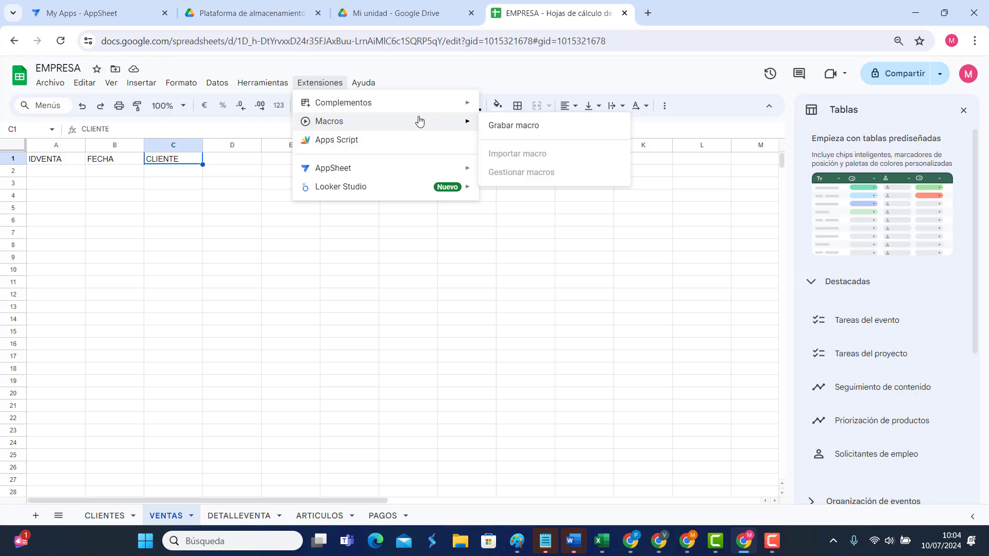
pyautogui.moveTo(364, 168)
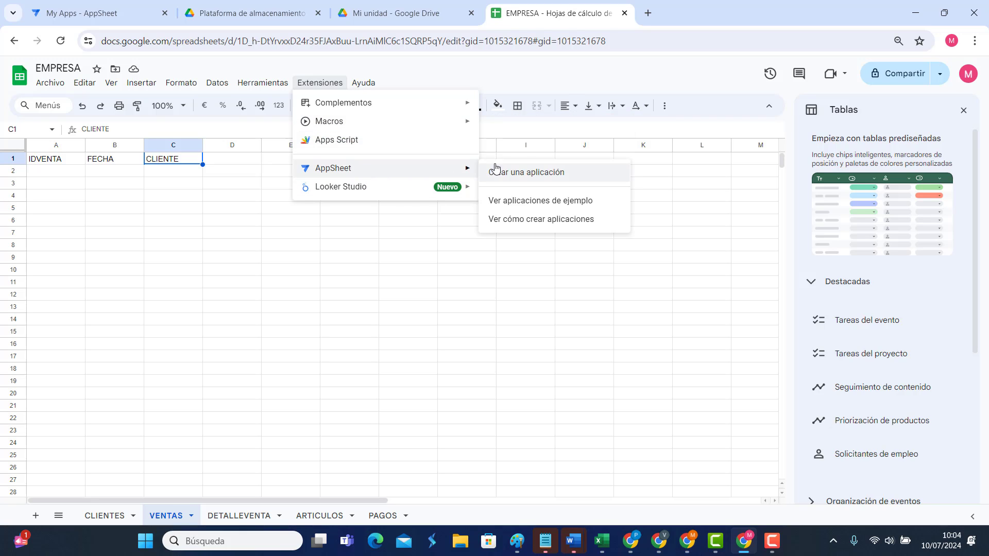
pyautogui.click(535, 177)
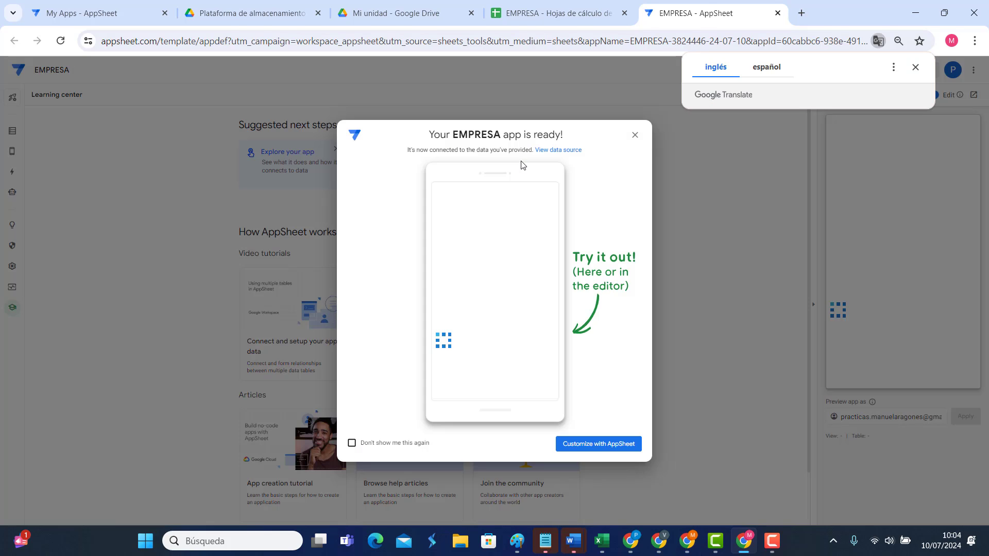
# Step: Open the EMPRESA app's Data view and compare its CLIENTES columns with the sheet's headers
pyautogui.click(634, 135)
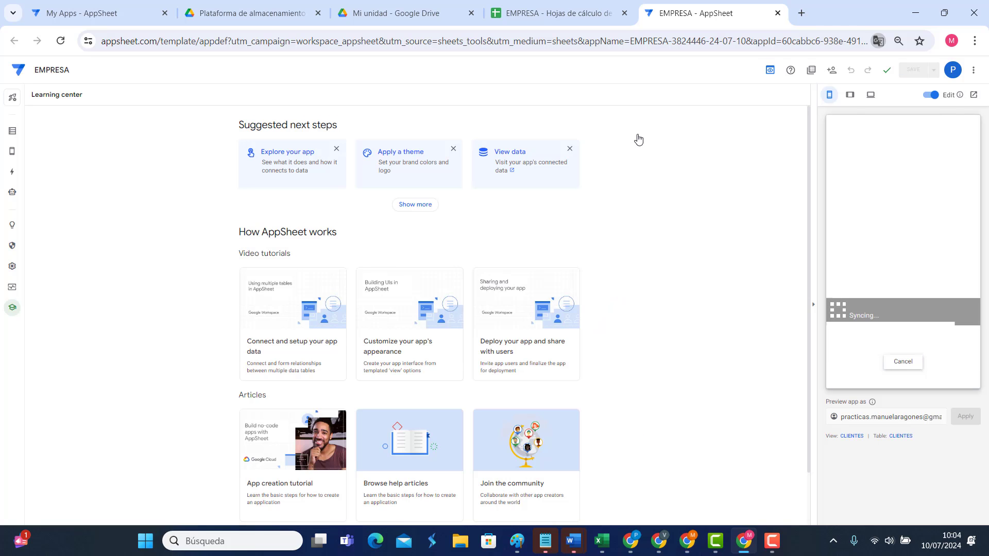
pyautogui.click(12, 130)
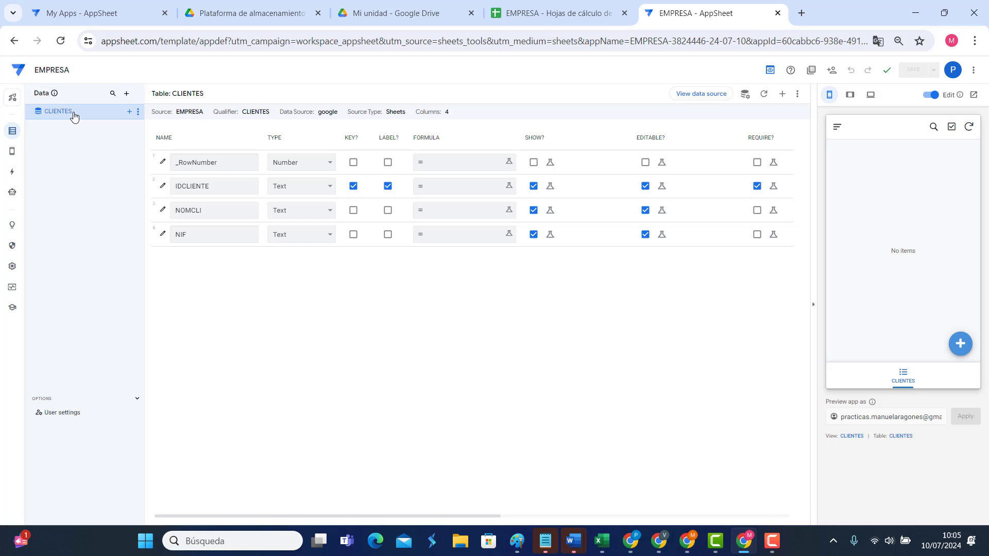
pyautogui.click(552, 15)
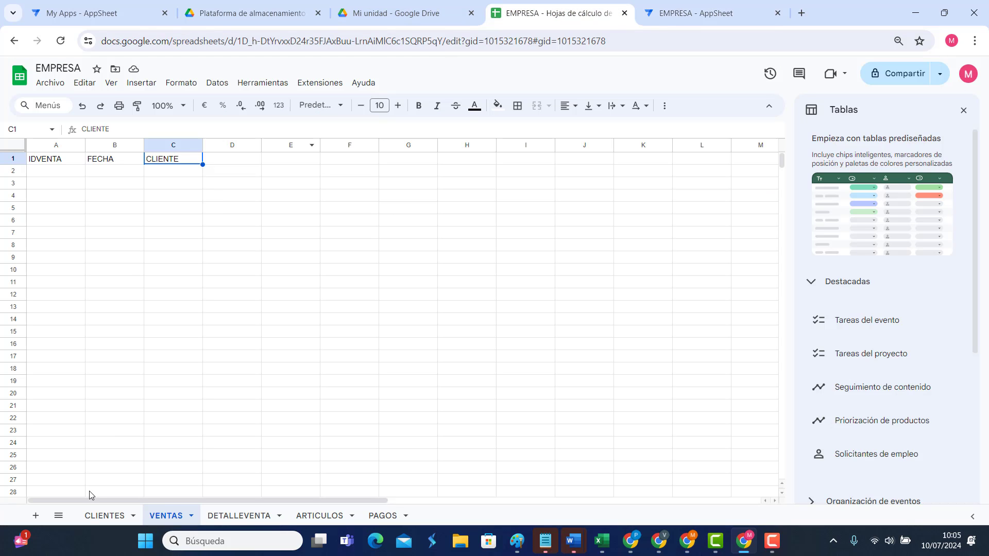
pyautogui.click(112, 515)
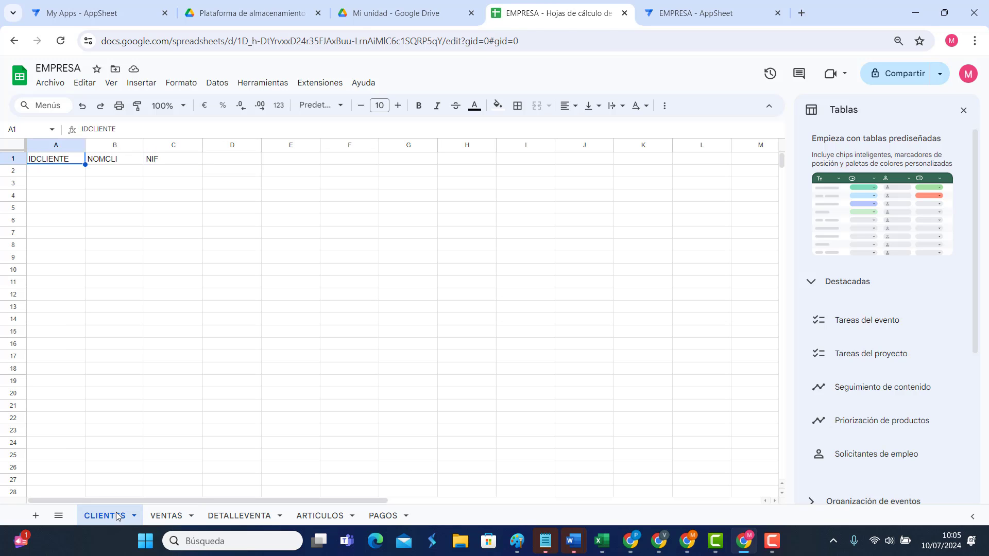
pyautogui.click(98, 14)
pyautogui.click(669, 21)
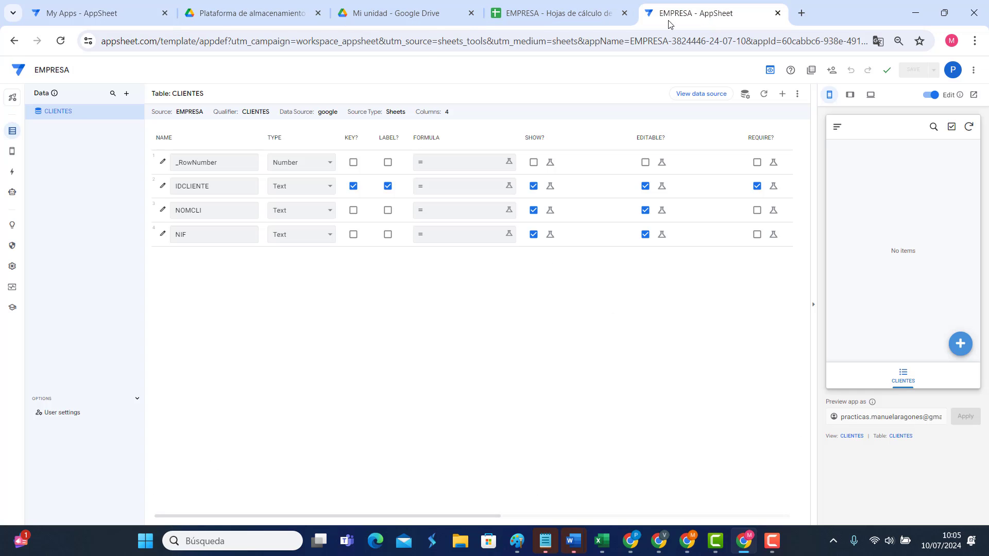
# Step: Add the VENTAS, DETALLEVENTA, ARTICULOS and PAGOS sheets to the app as tables
pyautogui.click(127, 93)
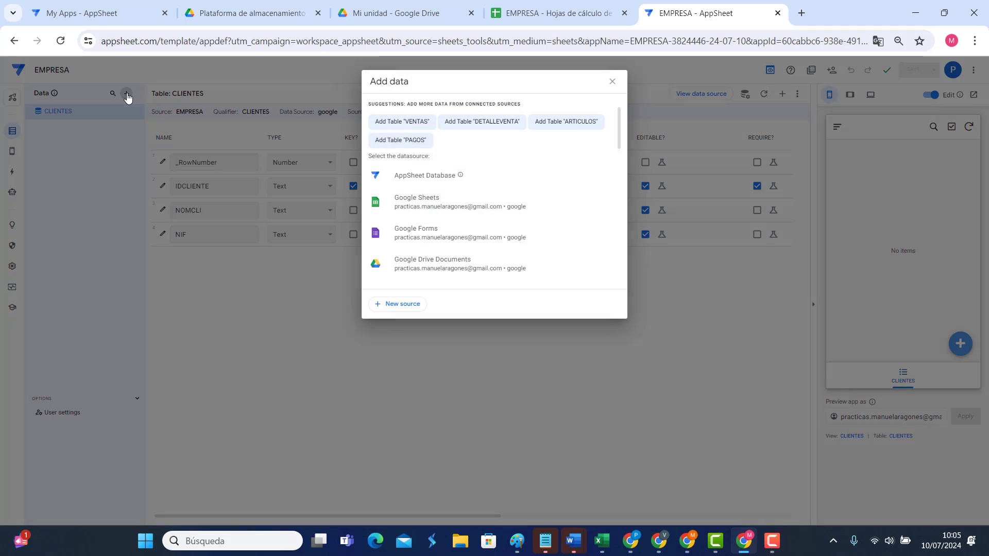
pyautogui.click(410, 122)
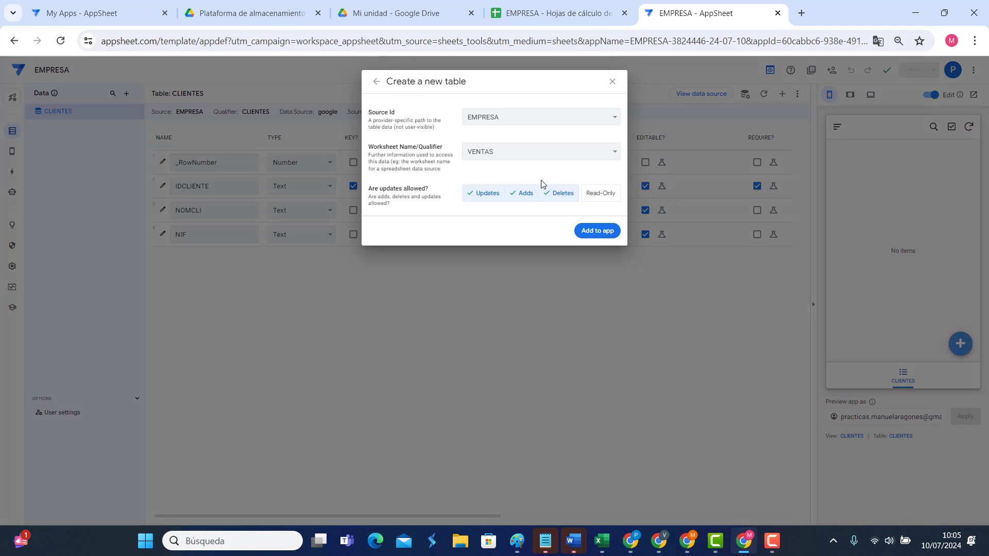
pyautogui.click(600, 230)
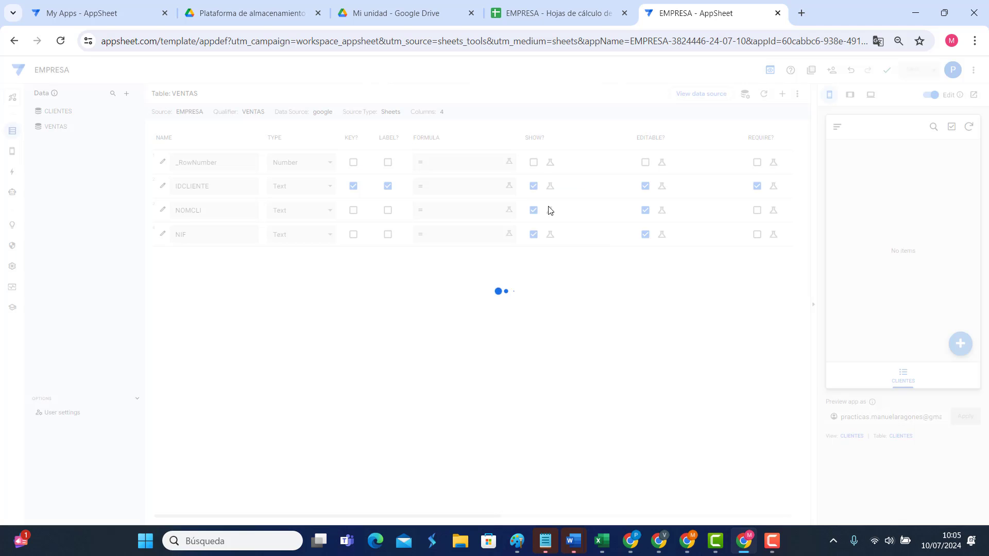
pyautogui.click(126, 93)
pyautogui.click(407, 122)
pyautogui.click(597, 230)
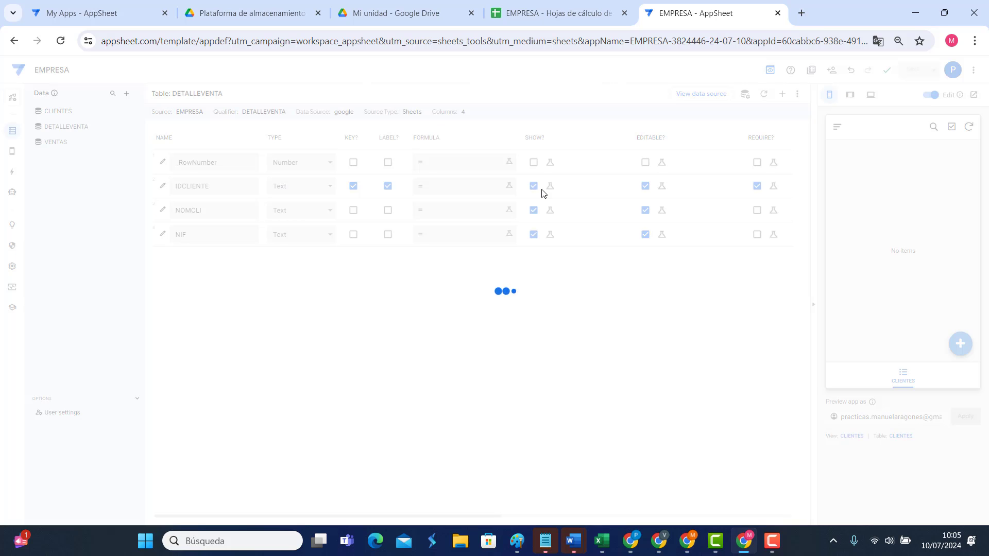
pyautogui.click(126, 93)
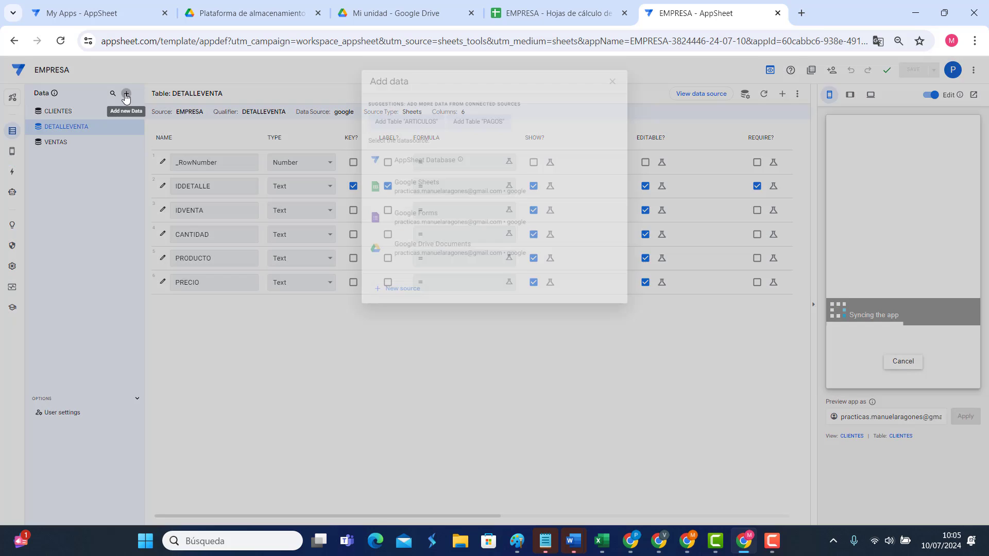
pyautogui.click(404, 122)
pyautogui.click(597, 229)
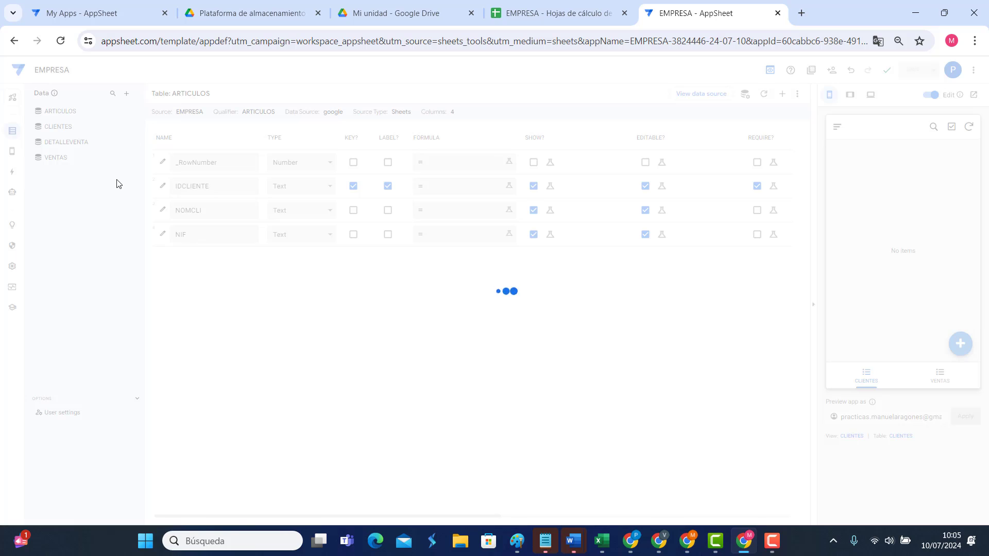
pyautogui.click(126, 93)
pyautogui.click(407, 122)
pyautogui.click(597, 230)
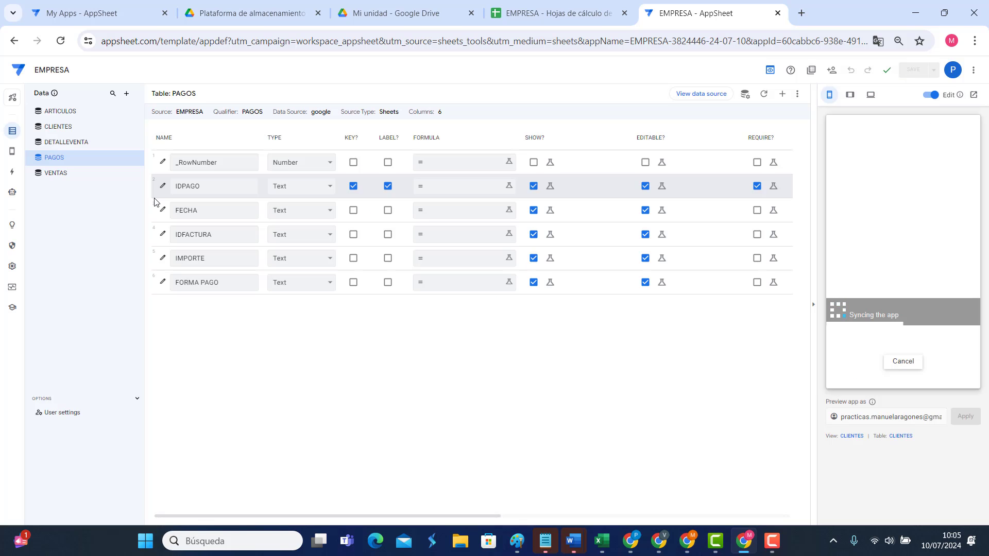
# Step: Check the VENTAS view, switching the preview between the VENTAS and CLIENTES screens, then return to Data
pyautogui.moveTo(12, 143)
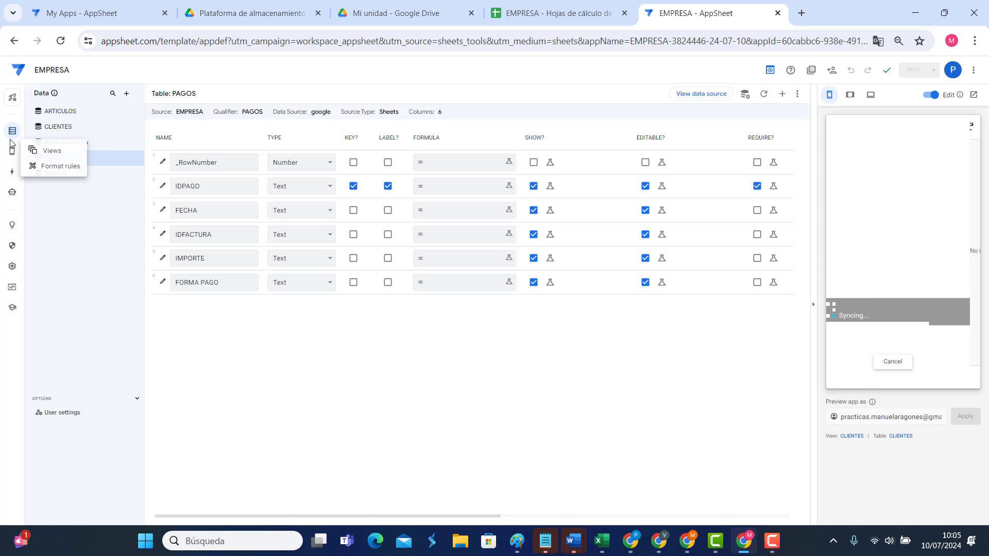
pyautogui.click(11, 154)
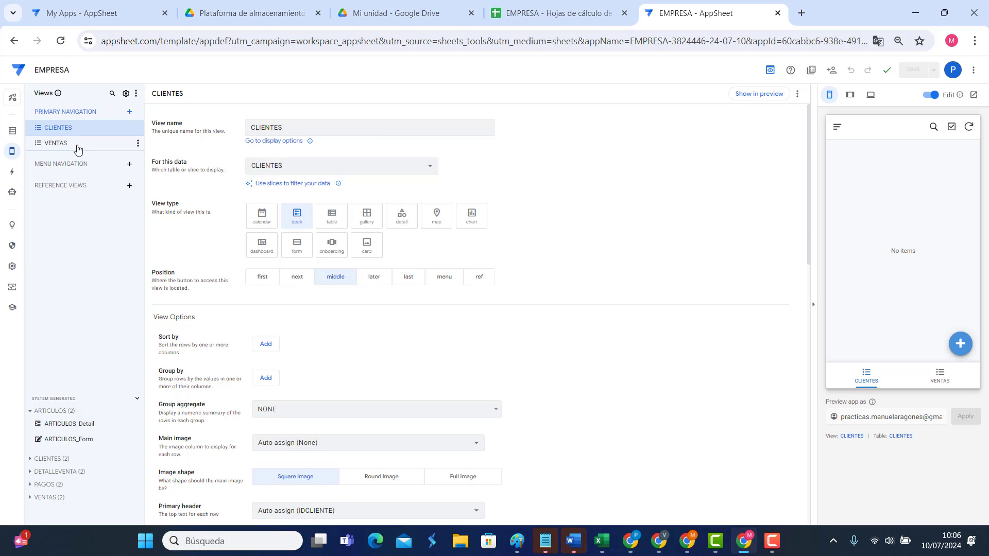
pyautogui.click(78, 149)
pyautogui.click(942, 386)
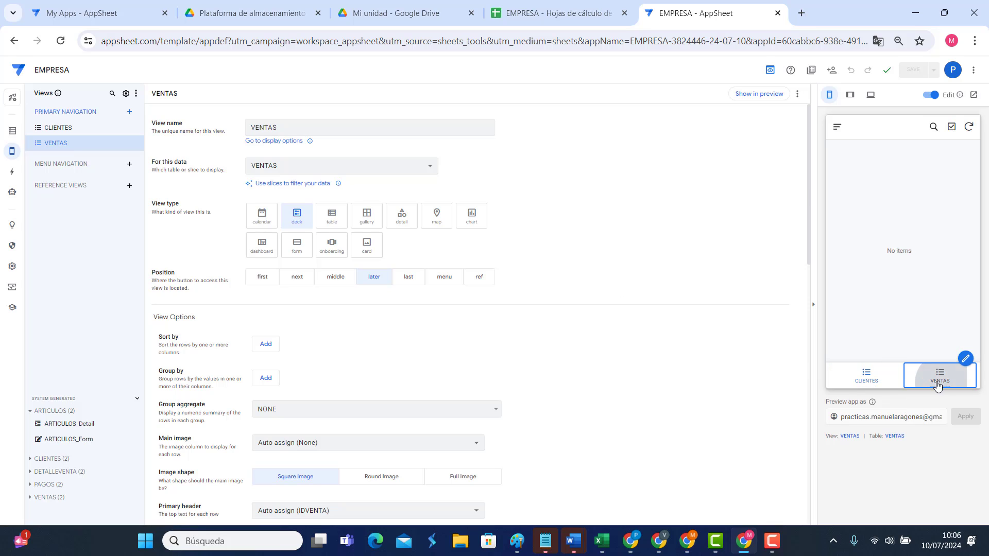
pyautogui.click(872, 379)
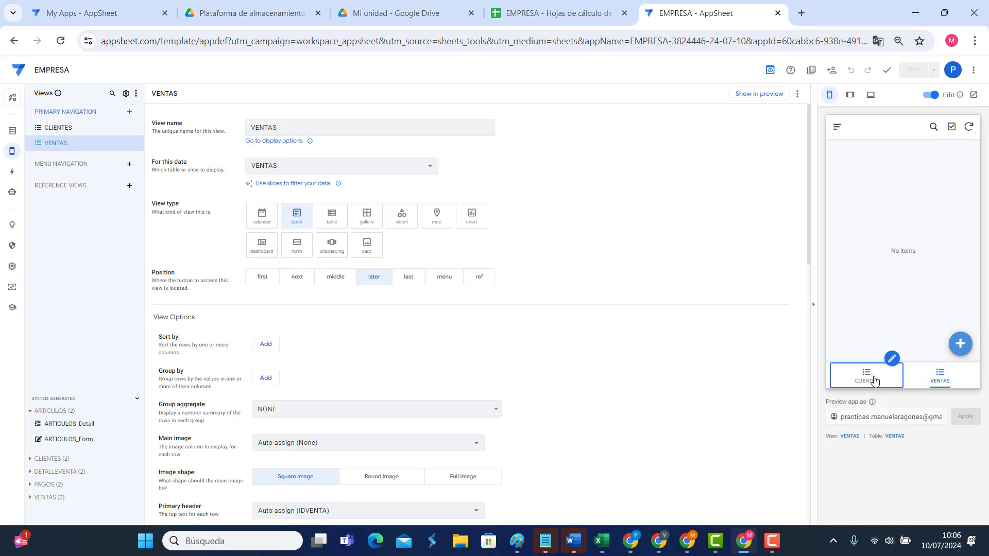
pyautogui.click(12, 130)
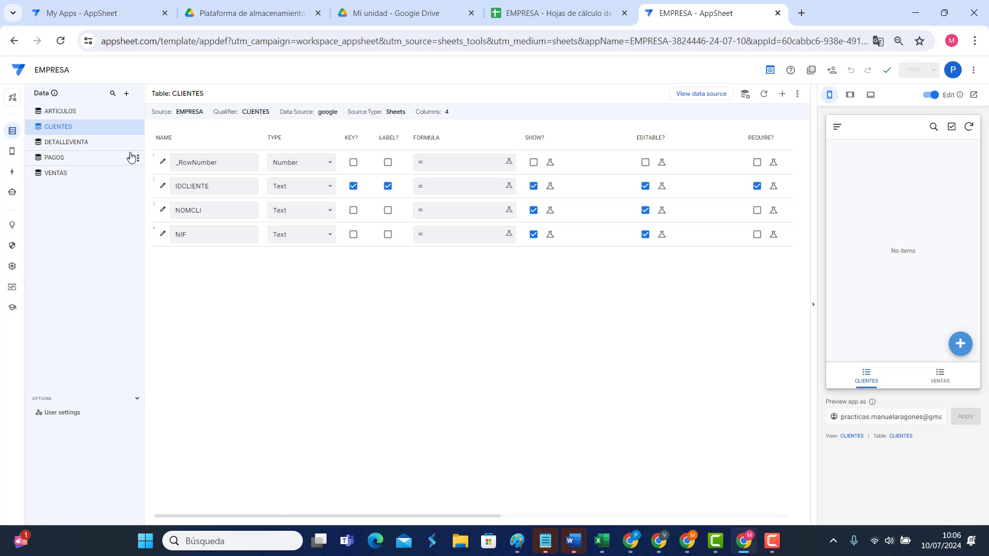
# Step: In ARTICULOS, keep IDARTICULO as the label but hide it from the app
pyautogui.click(76, 112)
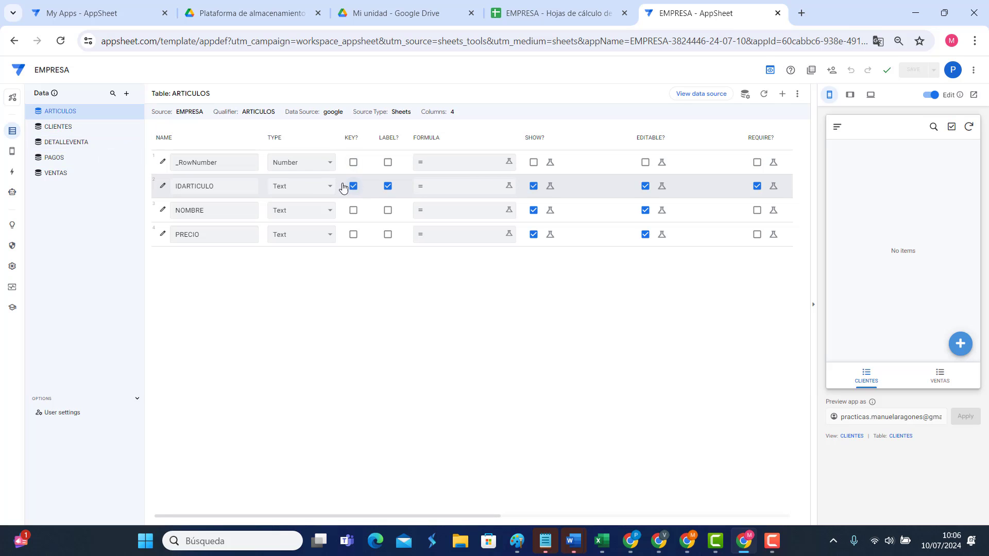
pyautogui.click(386, 186)
pyautogui.click(387, 185)
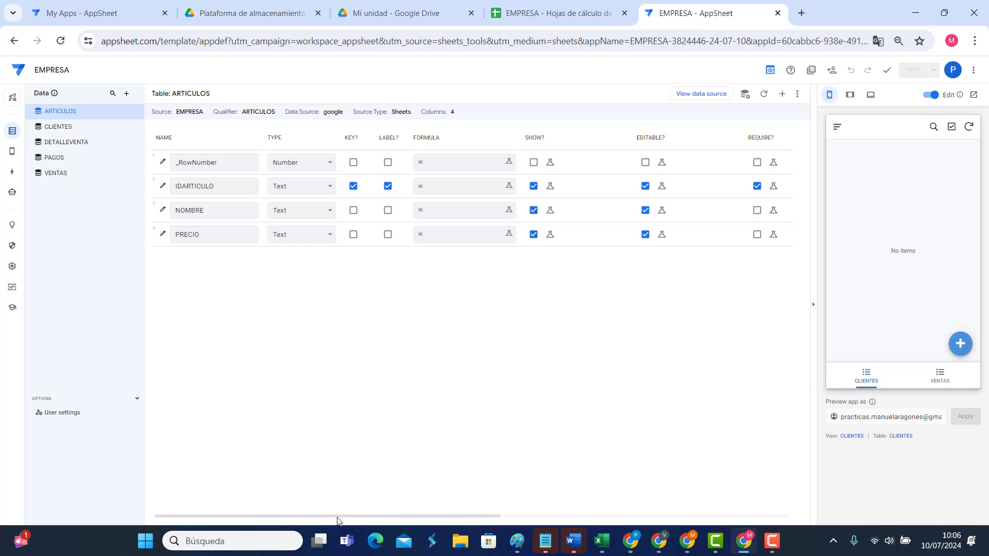
pyautogui.moveTo(337, 520); pyautogui.dragTo(531, 525)
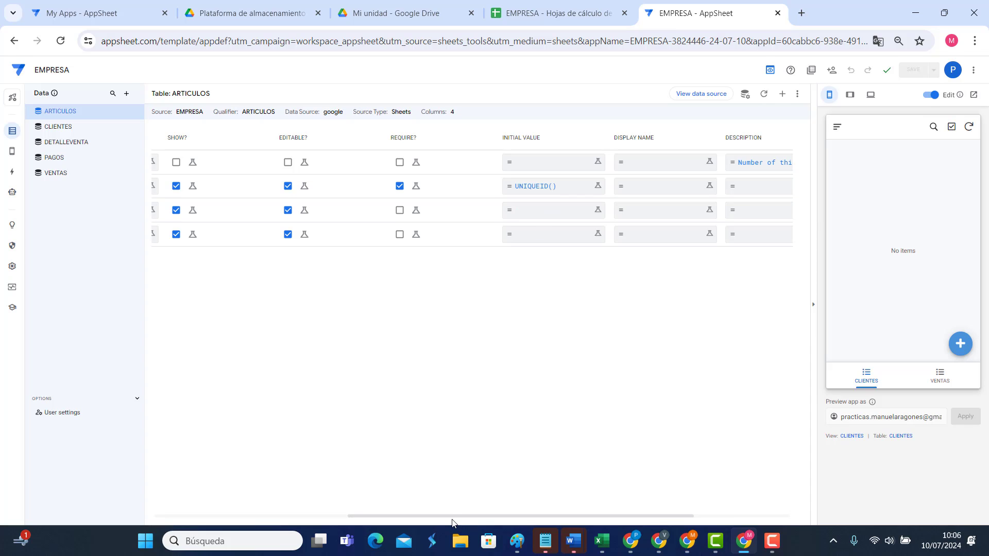
pyautogui.moveTo(452, 520); pyautogui.dragTo(266, 514)
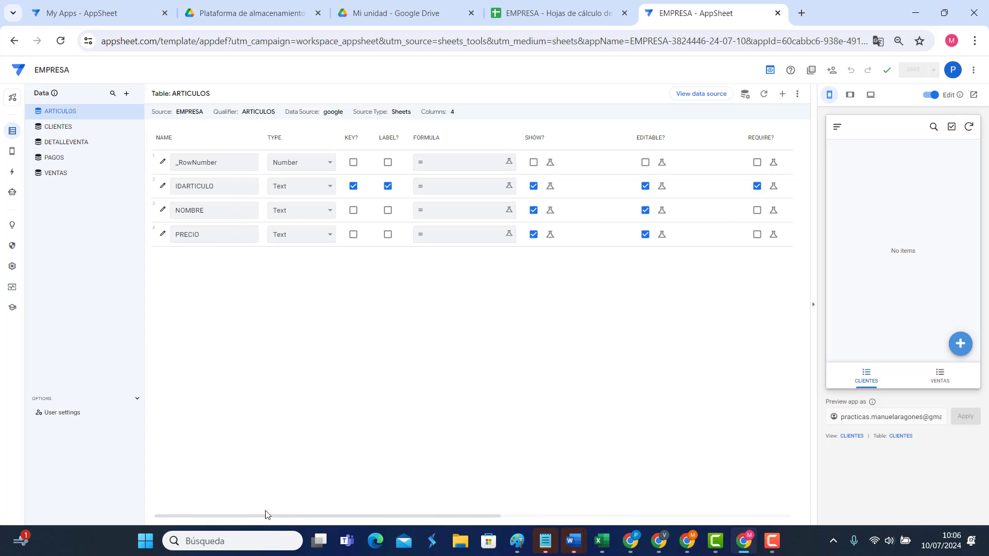
pyautogui.click(534, 186)
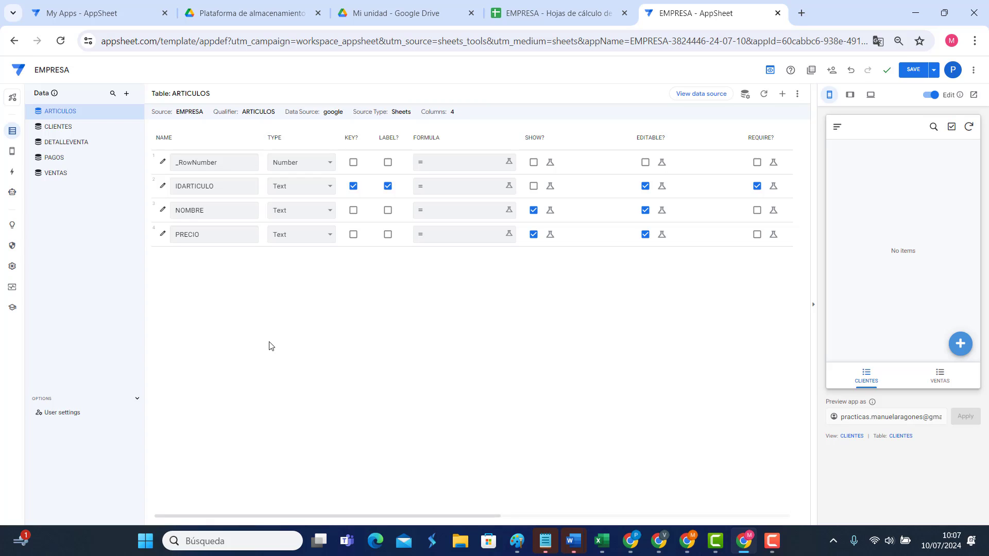
# Step: Make ARTICULOS' PRECIO a Price column in Label display mode with the € currency symbol
pyautogui.click(294, 230)
pyautogui.scroll(-1, 307, 391)
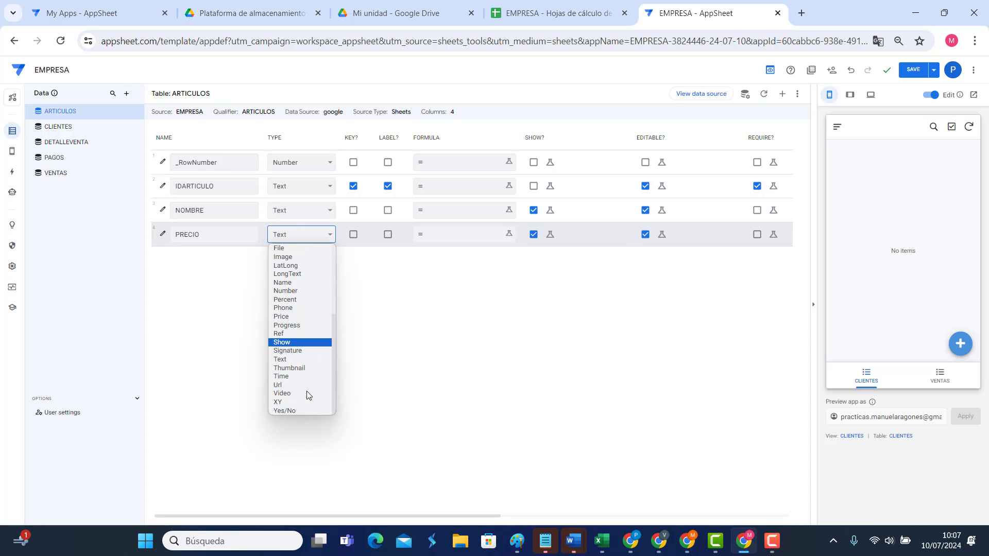
pyautogui.click(288, 316)
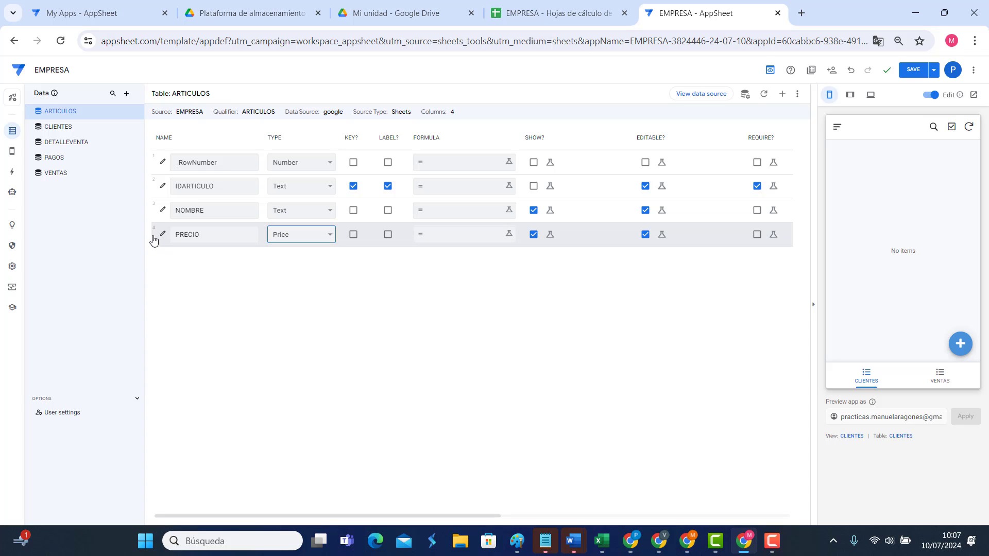
pyautogui.click(162, 235)
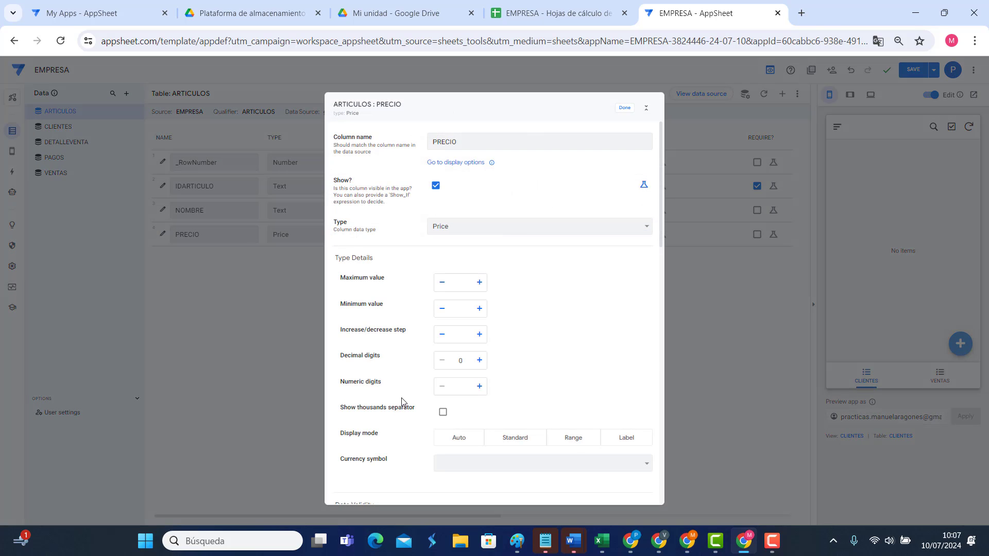
pyautogui.scroll(-3, 401, 402)
pyautogui.click(632, 250)
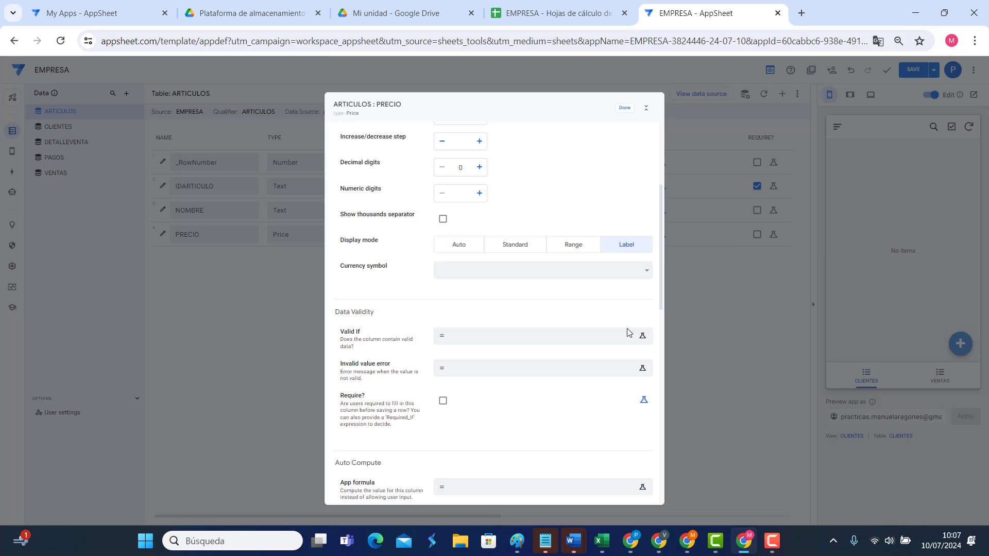
pyautogui.click(482, 272)
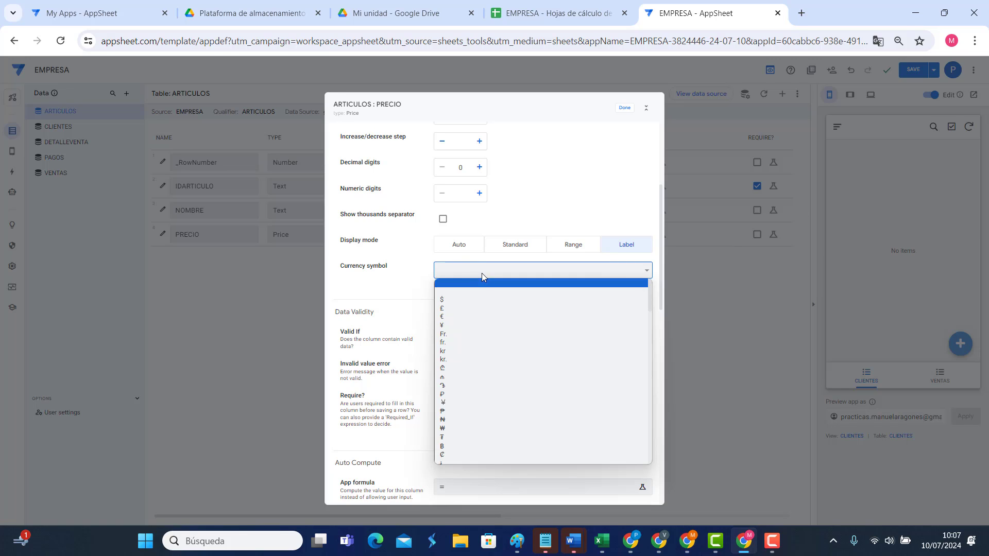
pyautogui.click(454, 316)
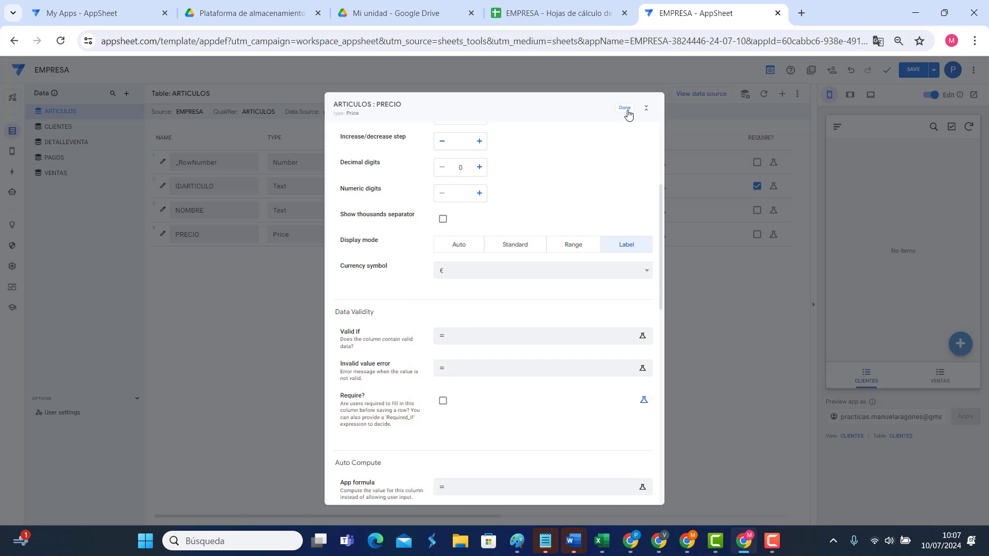
pyautogui.click(625, 108)
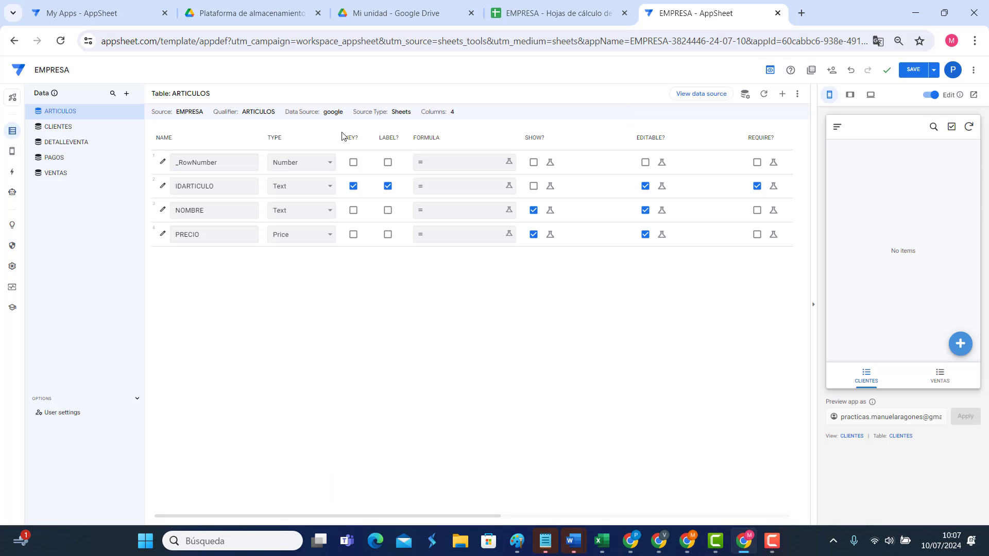
pyautogui.click(71, 127)
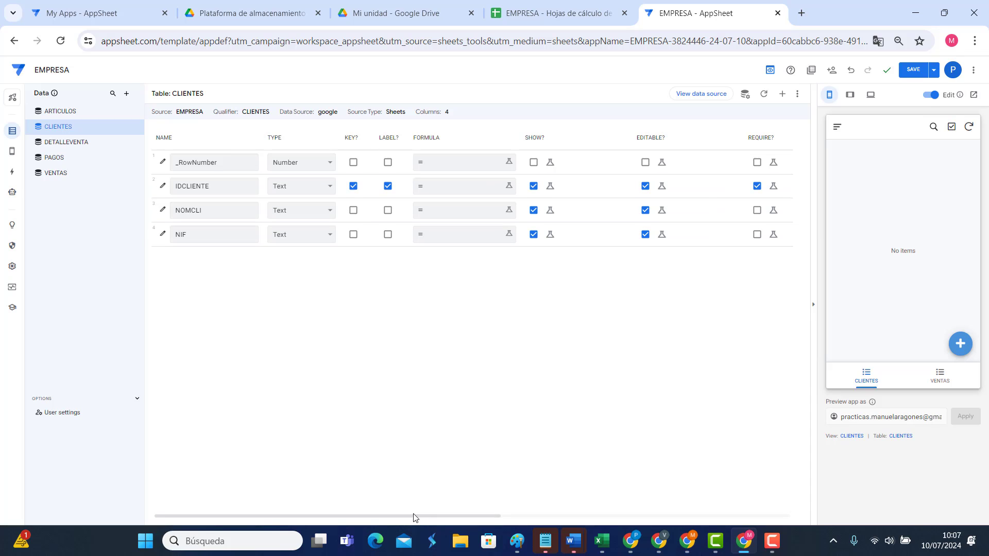
# Step: In the VENTAS table, set the FECHA column's type to Date
pyautogui.moveTo(416, 519); pyautogui.dragTo(559, 519)
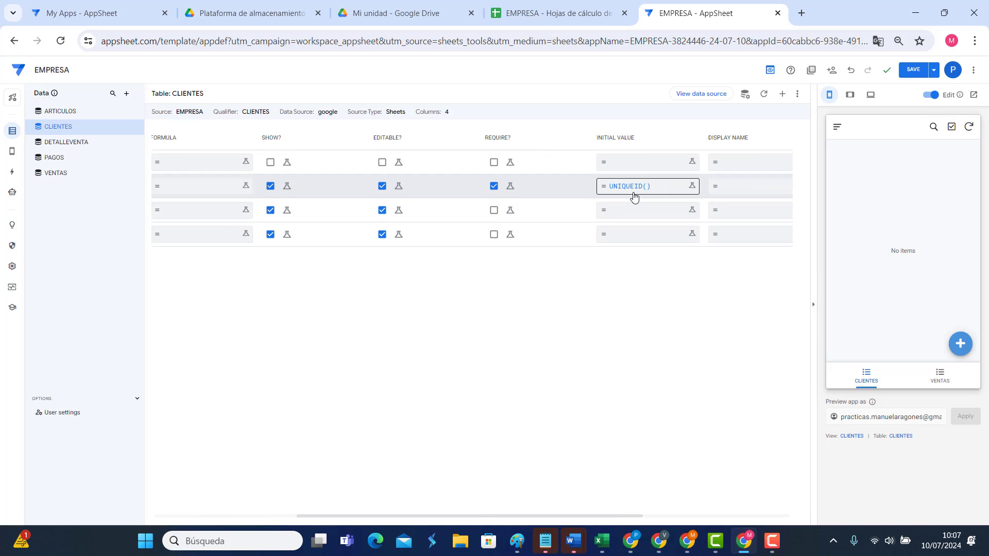
pyautogui.moveTo(462, 515); pyautogui.dragTo(320, 515)
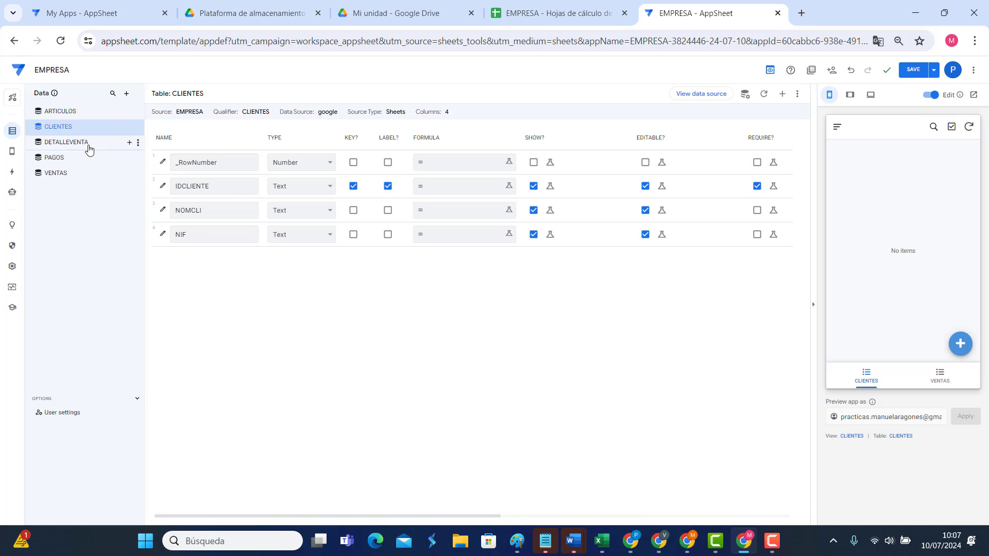
pyautogui.click(73, 144)
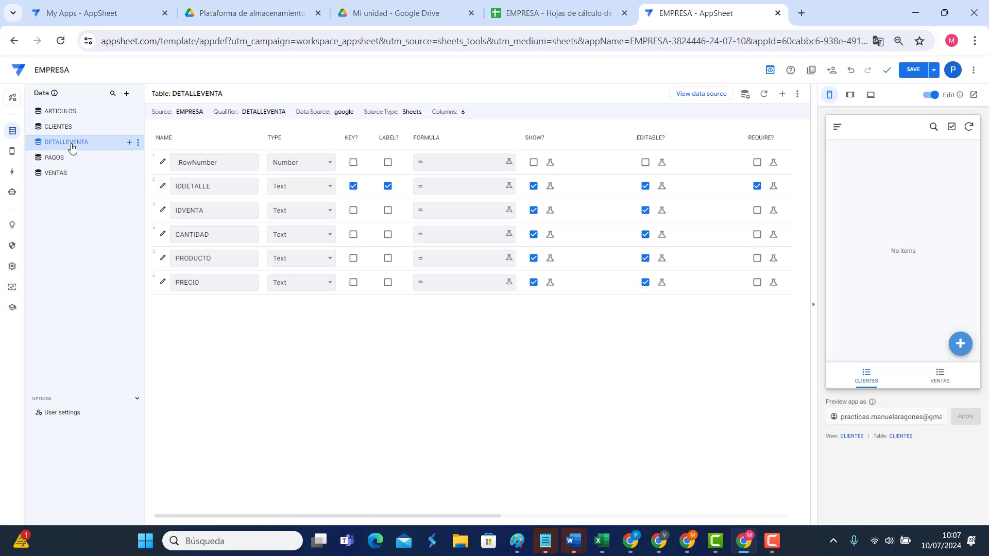
pyautogui.click(73, 177)
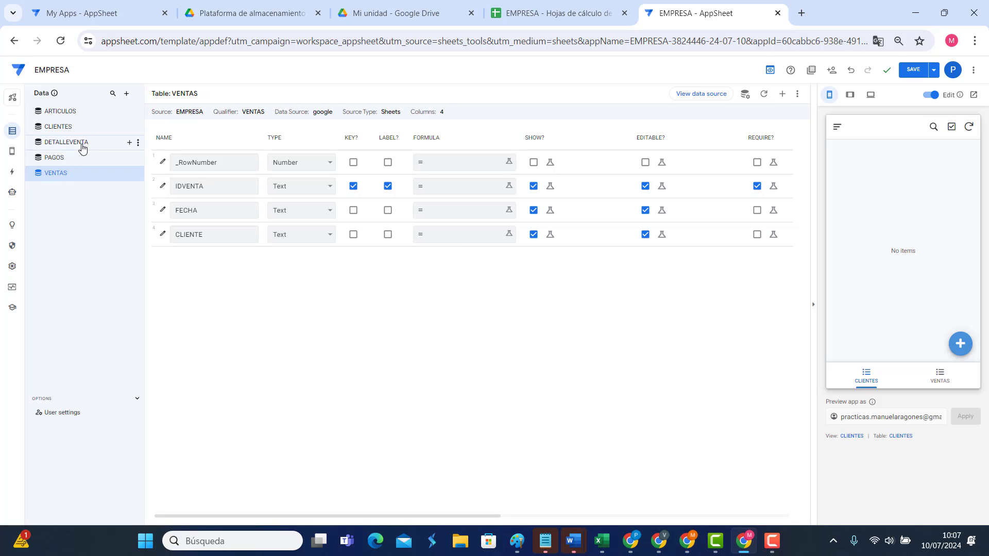
pyautogui.click(82, 148)
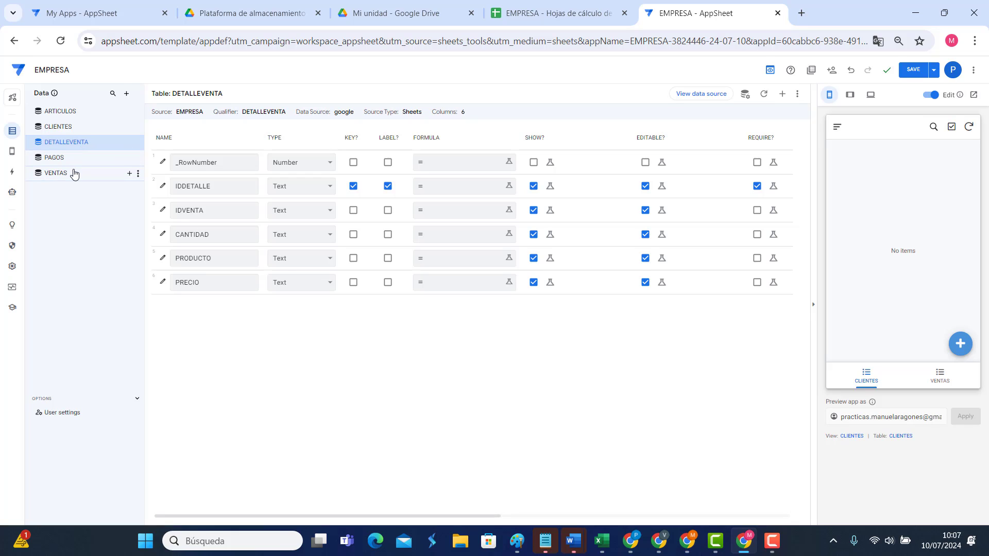
pyautogui.click(74, 173)
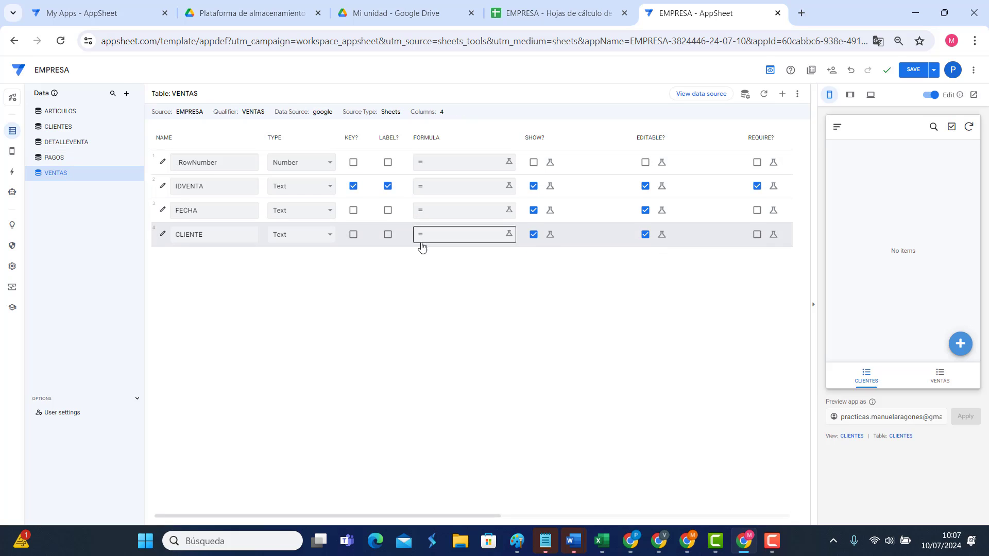
pyautogui.moveTo(332, 519)
pyautogui.mouseDown()
pyautogui.moveTo(498, 517)
pyautogui.moveTo(315, 520)
pyautogui.mouseUp()
pyautogui.click(295, 209)
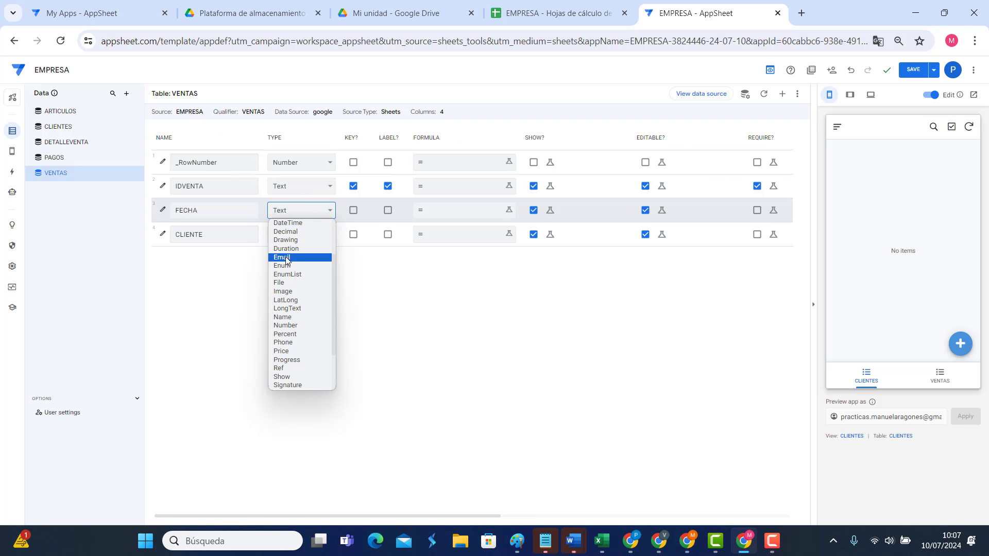
pyautogui.scroll(2, 287, 260)
pyautogui.click(287, 271)
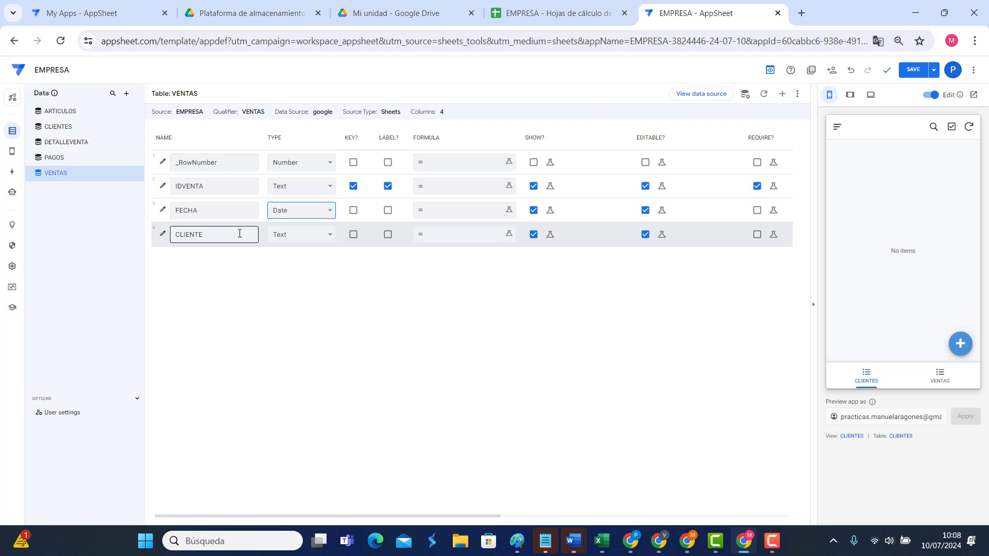
# Step: Make CLIENTE a Ref column with CLIENTES as its source table
pyautogui.click(287, 236)
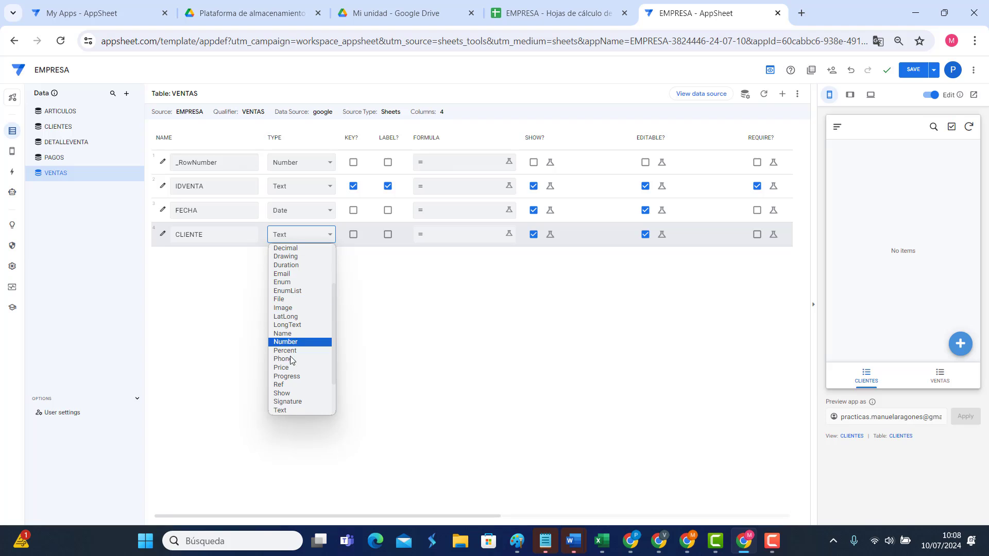
pyautogui.click(280, 386)
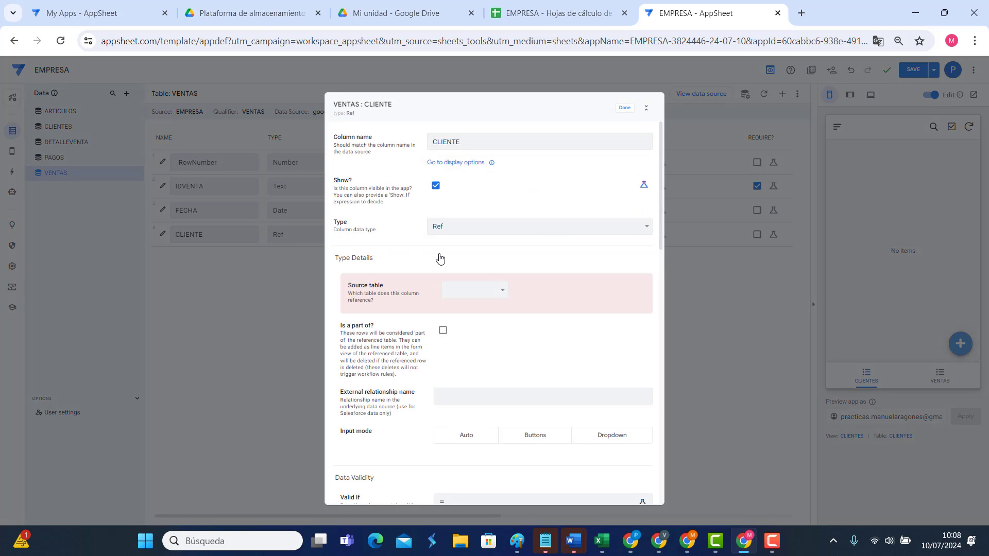
pyautogui.click(484, 289)
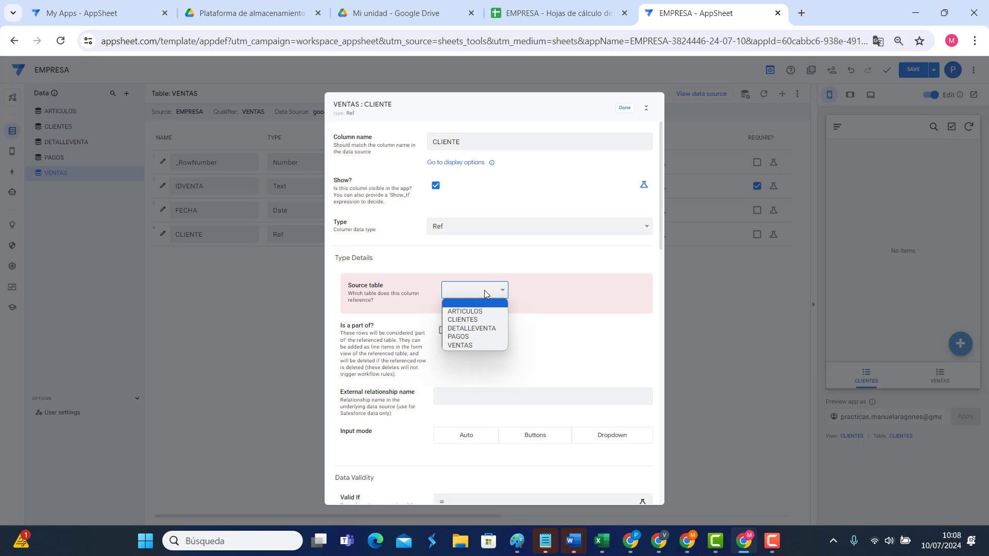
pyautogui.click(468, 324)
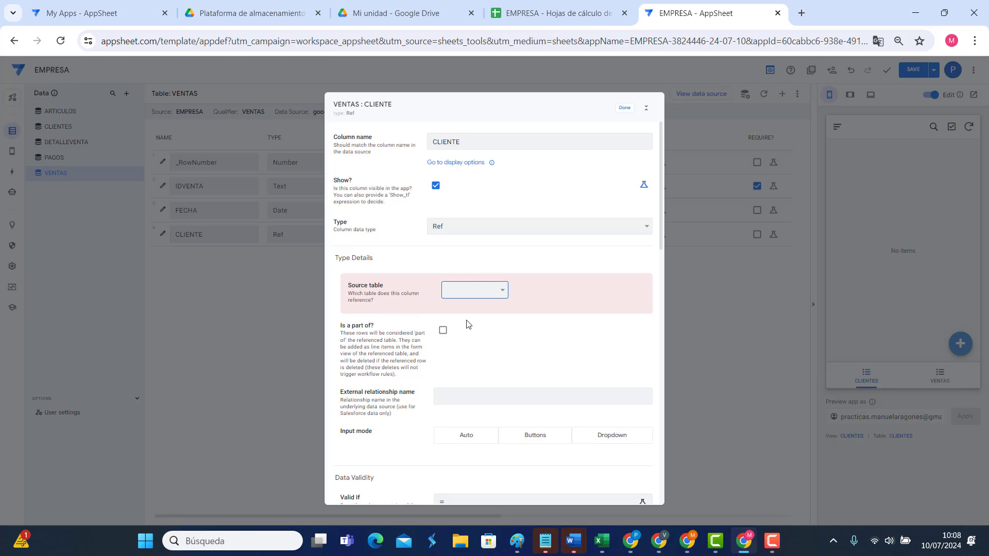
pyautogui.click(624, 109)
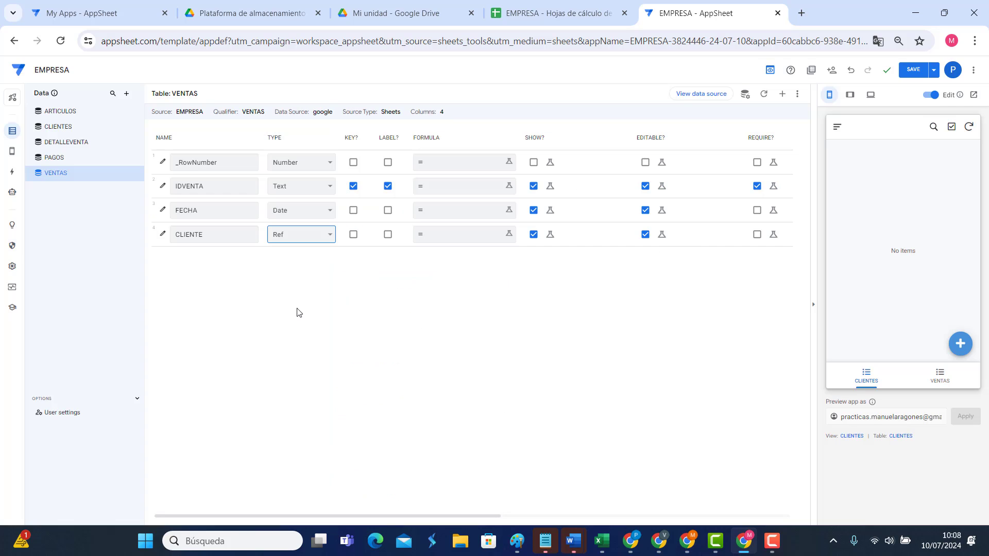
# Step: In DETALLEVENTA, make IDVENTA a Ref to VENTAS, with detail rows as part of the sale
pyautogui.click(76, 143)
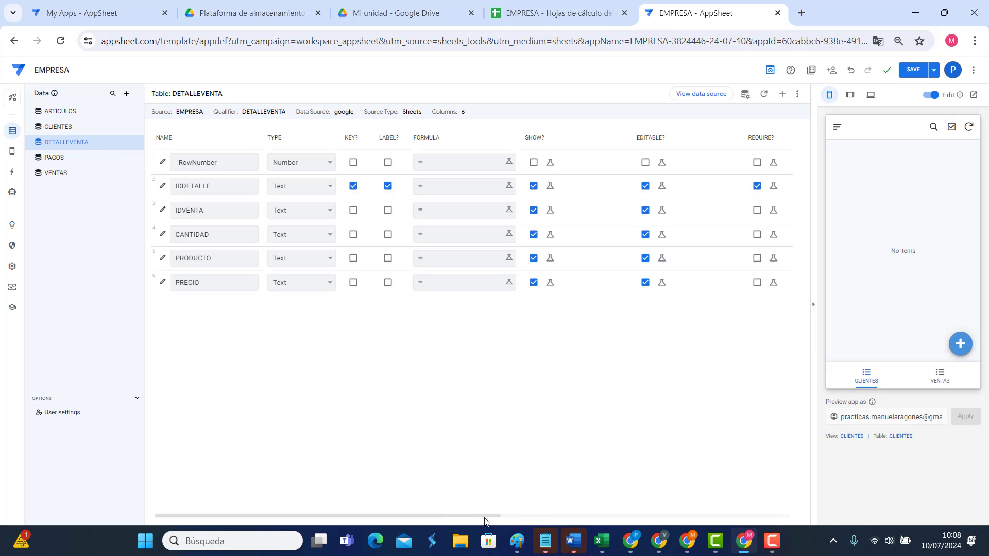
pyautogui.moveTo(485, 519); pyautogui.dragTo(419, 518)
pyautogui.click(310, 212)
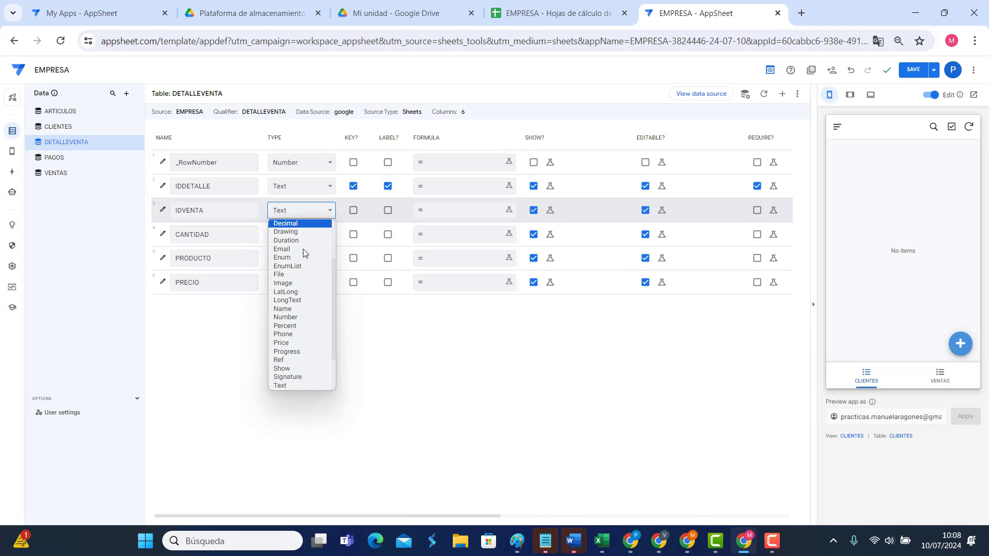
pyautogui.click(289, 359)
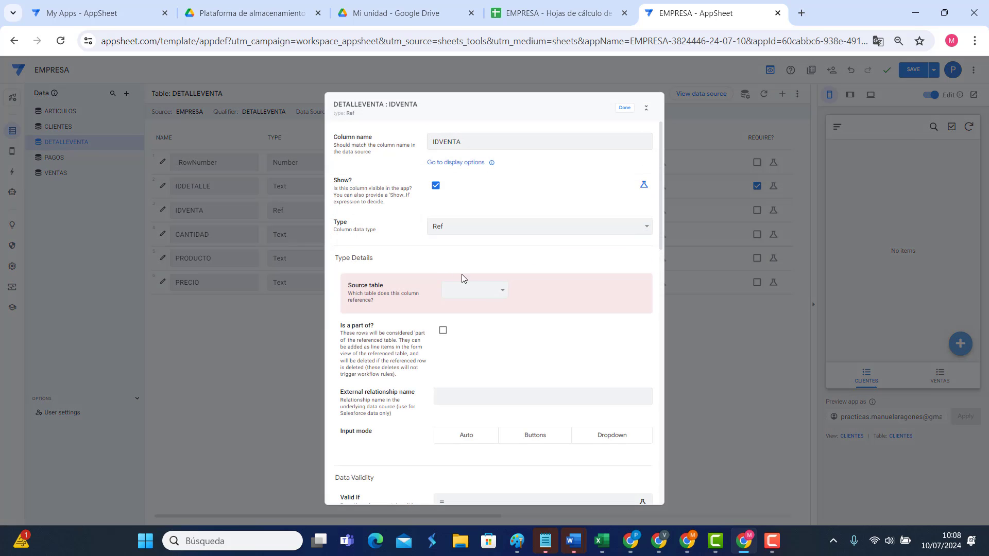
pyautogui.click(480, 291)
pyautogui.click(472, 344)
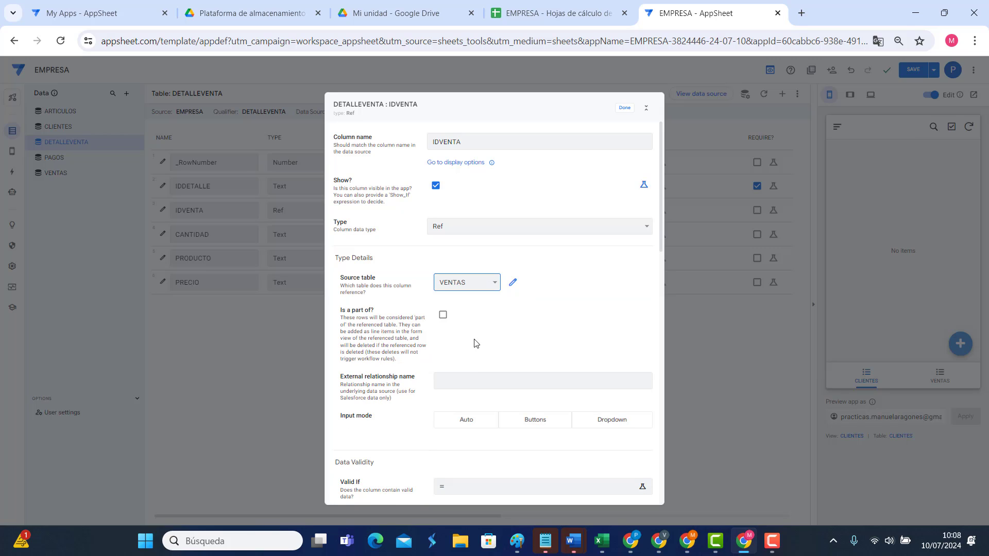
pyautogui.click(443, 316)
pyautogui.click(623, 109)
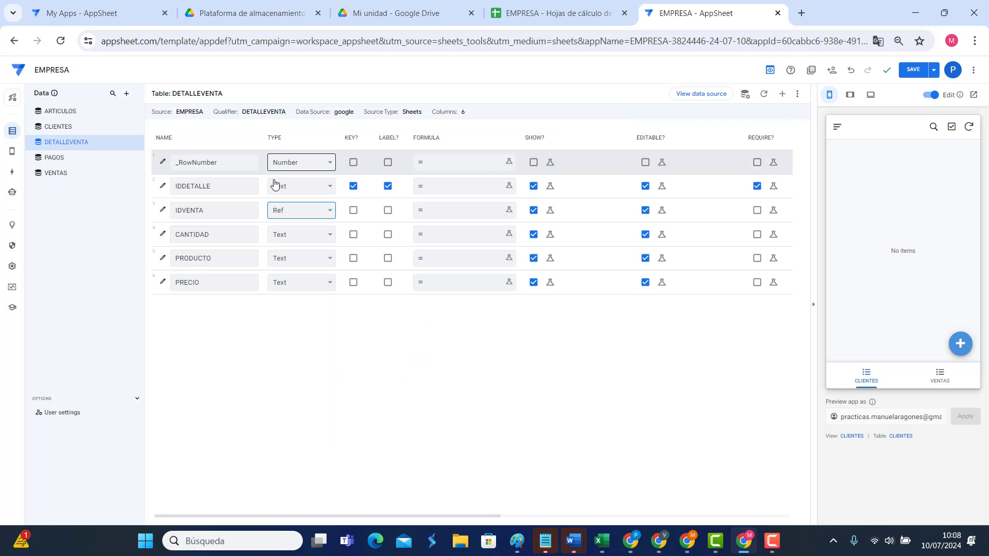
# Step: Set CANTIDAD to Number and make PRODUCTO a Ref to the ARTICULOS table
pyautogui.click(289, 239)
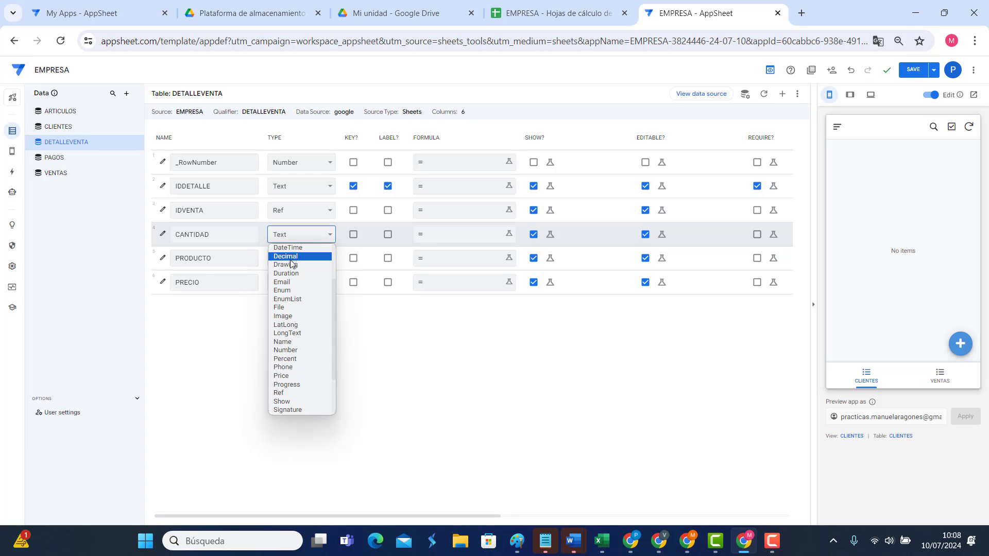
pyautogui.click(296, 352)
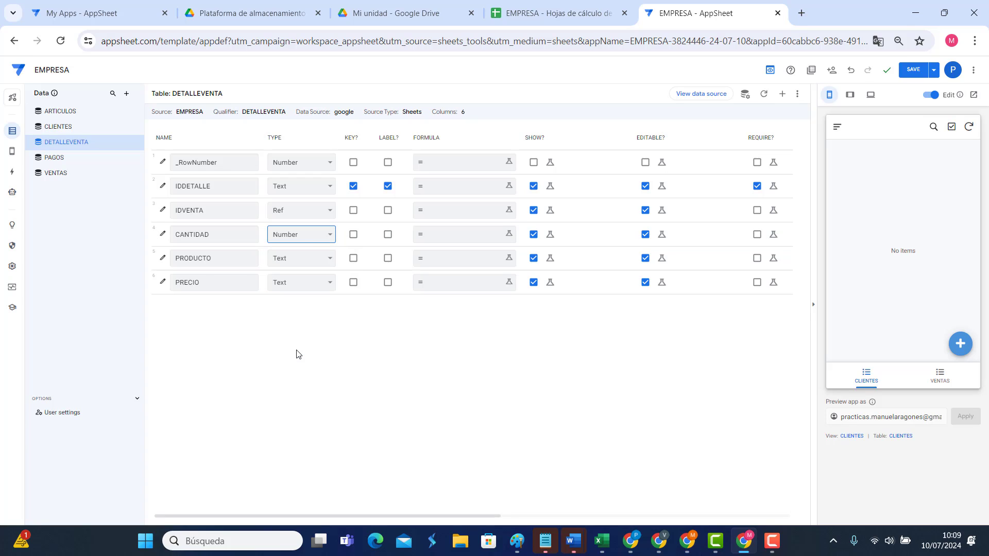
pyautogui.click(308, 263)
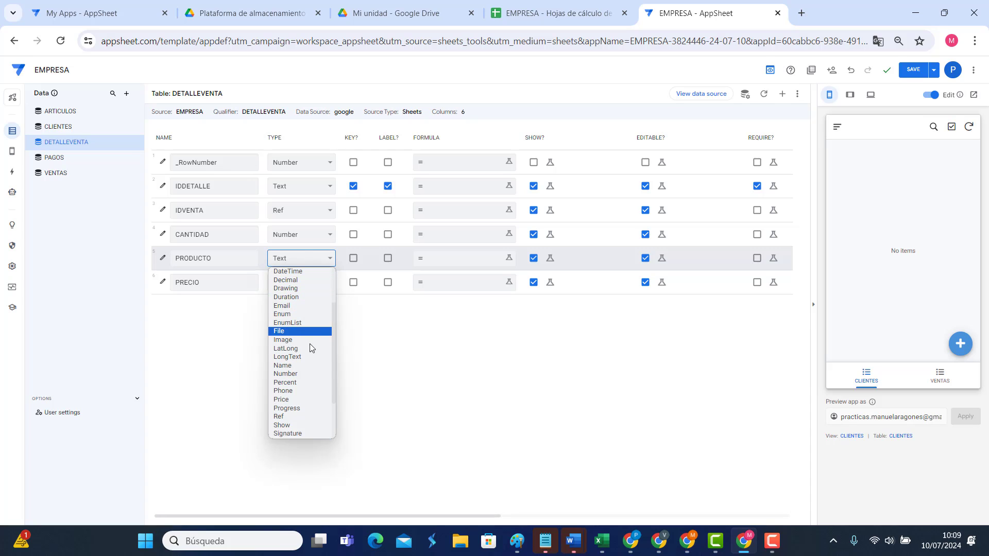
pyautogui.click(288, 418)
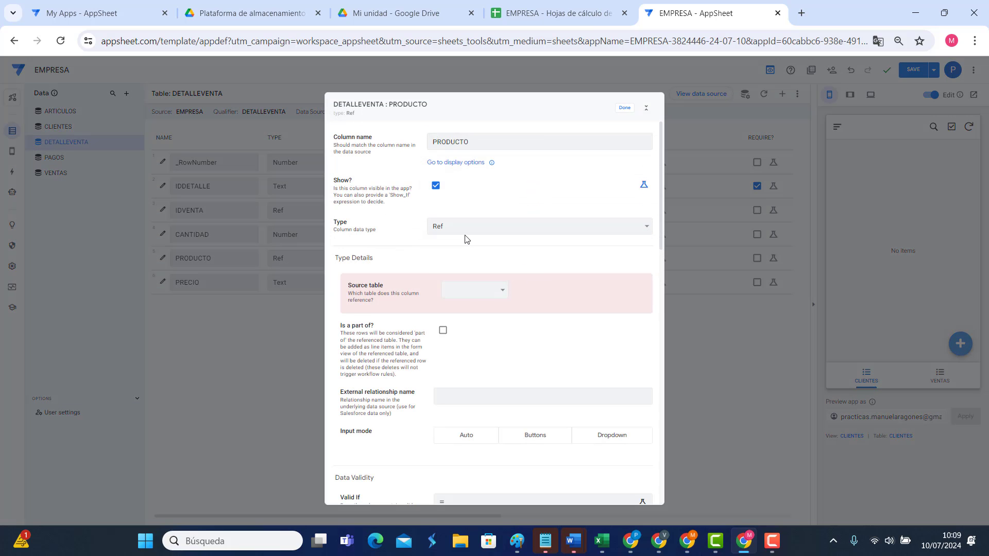
pyautogui.click(468, 289)
pyautogui.click(467, 311)
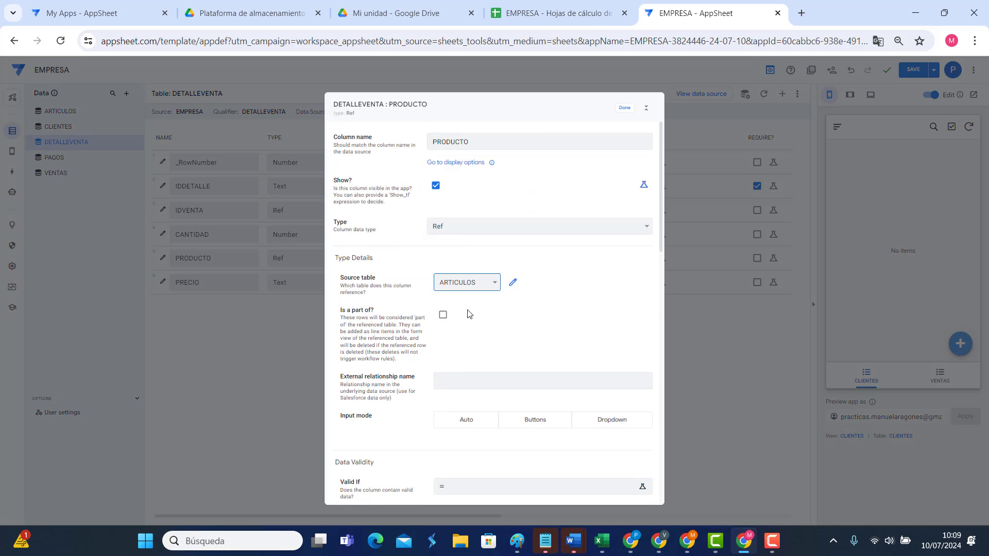
pyautogui.click(627, 107)
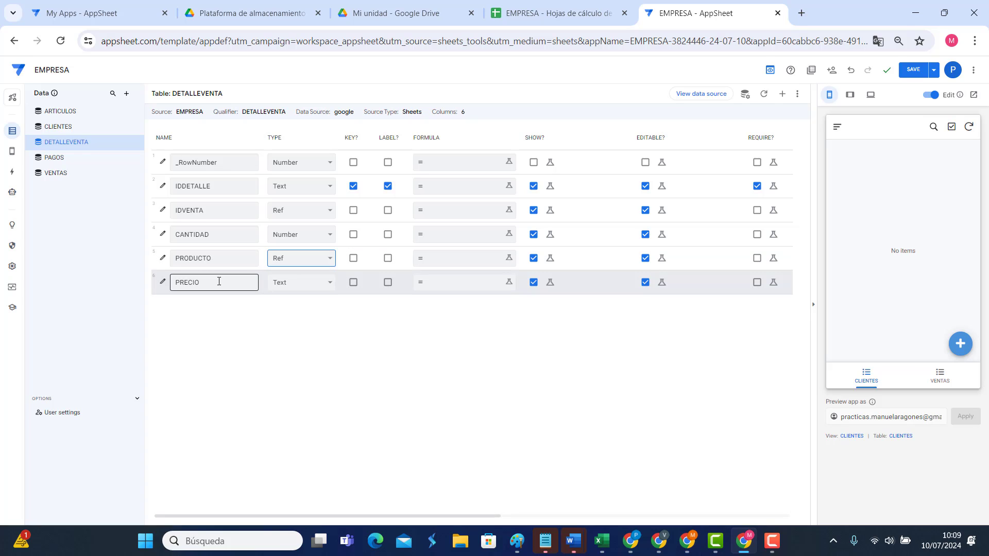
# Step: Make DETALLEVENTA's PRECIO a Price shown as a Label in €, and save the app
pyautogui.click(315, 283)
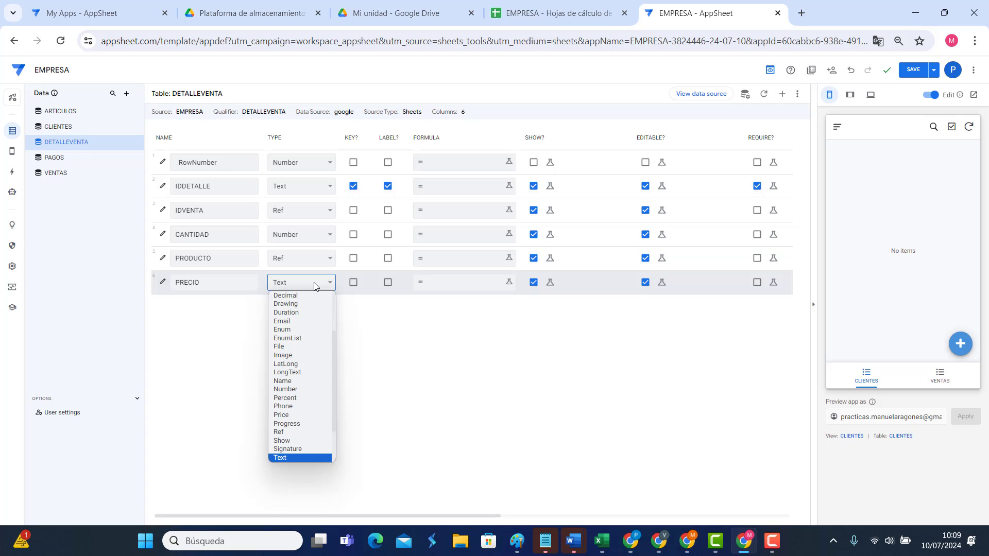
pyautogui.click(303, 415)
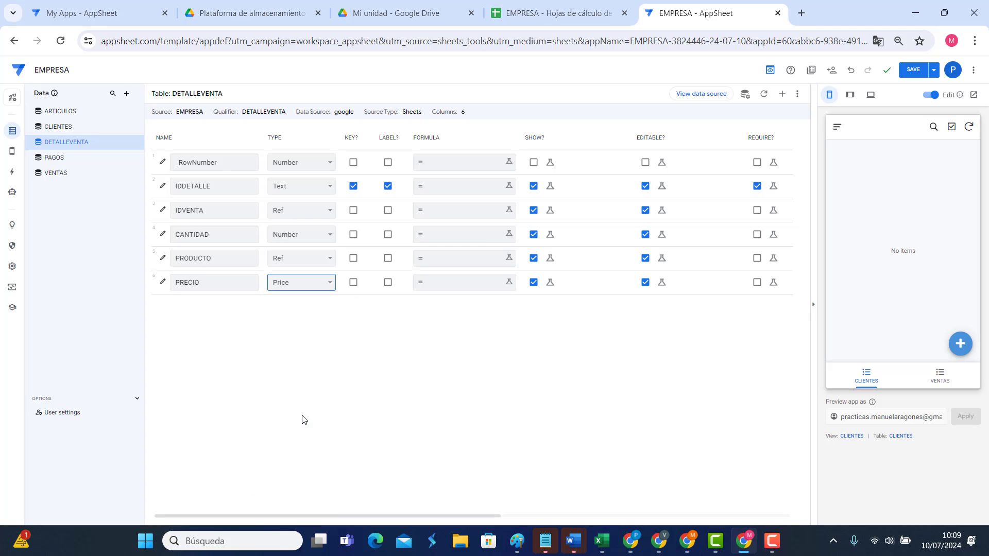
pyautogui.click(163, 283)
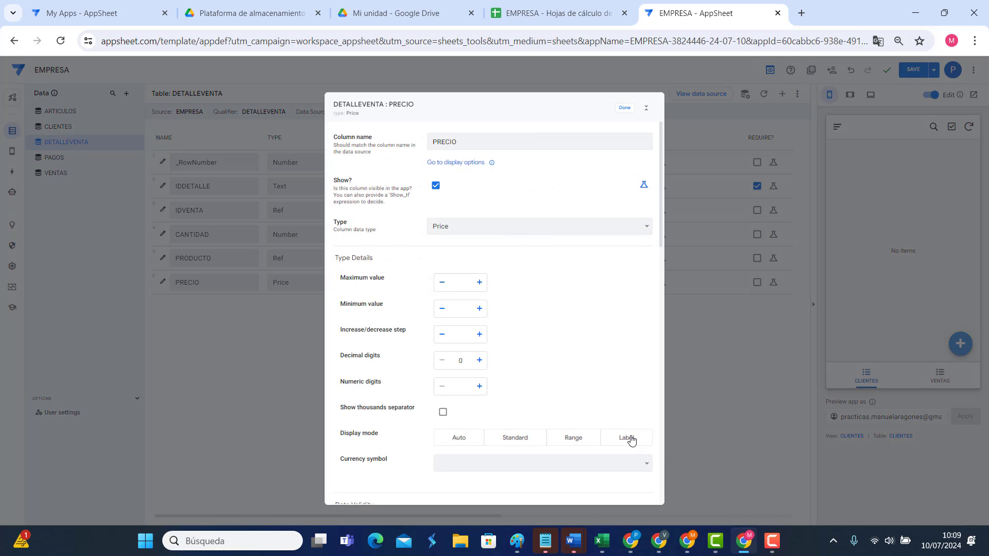
pyautogui.click(629, 438)
pyautogui.click(530, 464)
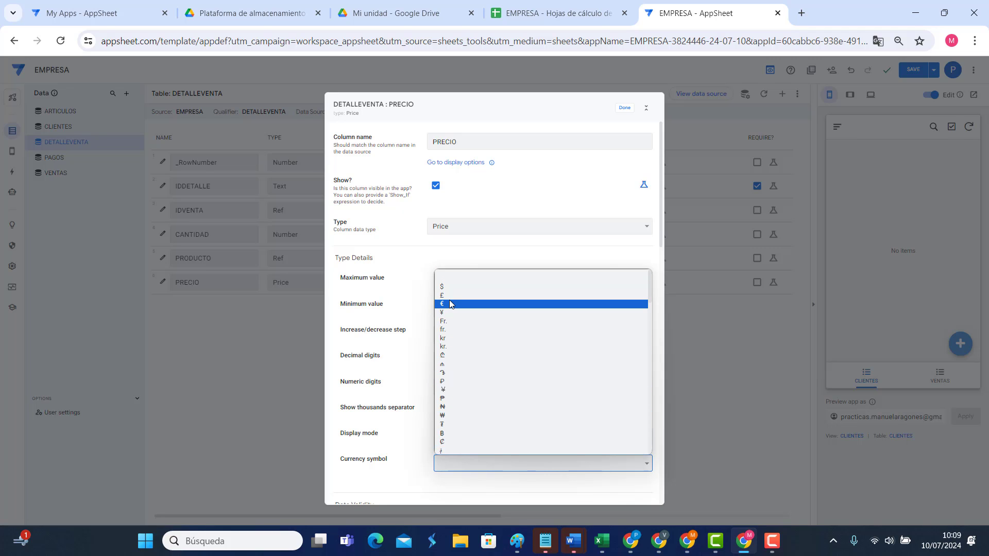
pyautogui.click(453, 304)
pyautogui.click(624, 107)
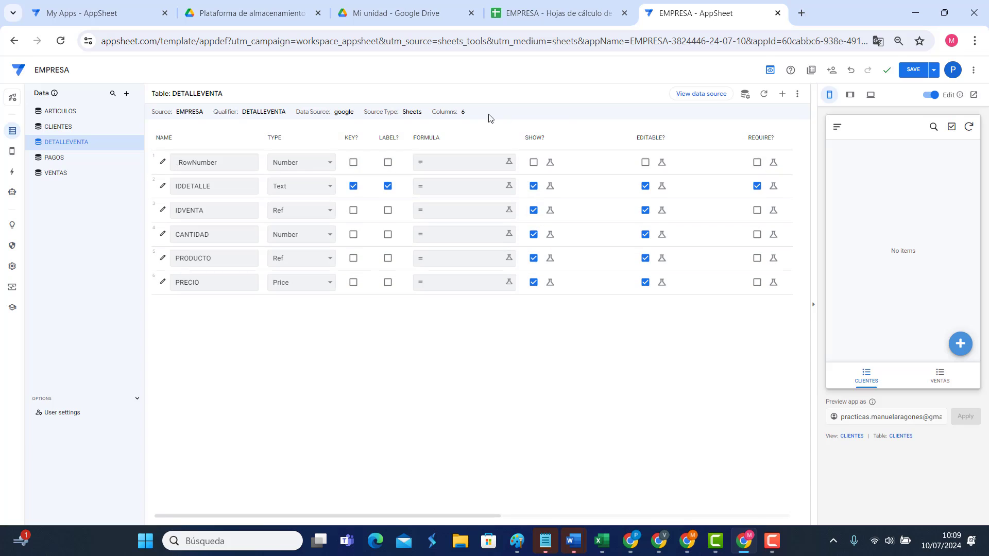
pyautogui.click(913, 70)
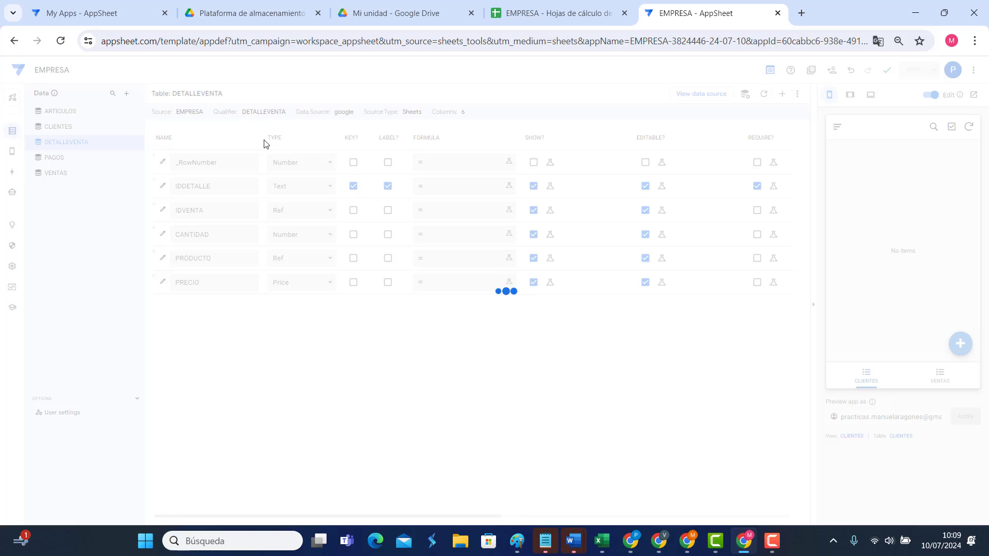
# Step: In PAGOS, make FECHA a Date and IDFACTURA a Ref to the VENTAS table
pyautogui.click(67, 163)
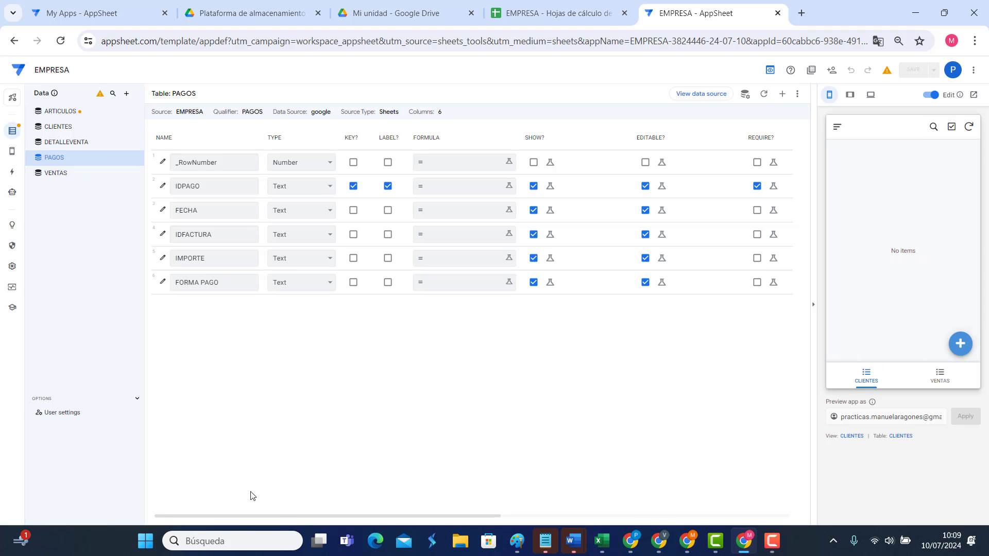
pyautogui.moveTo(296, 521); pyautogui.dragTo(276, 518)
pyautogui.click(291, 212)
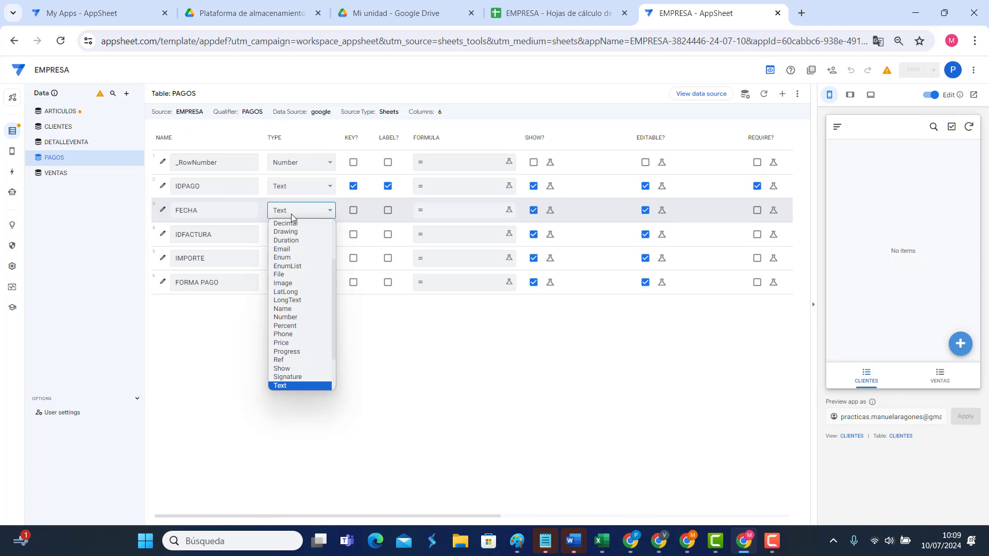
pyautogui.scroll(3, 292, 253)
pyautogui.click(288, 274)
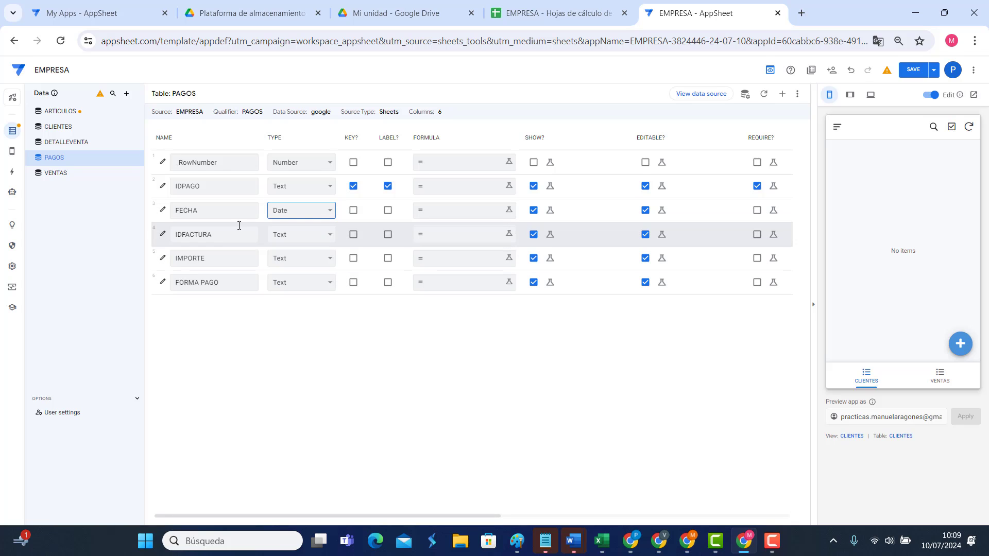
pyautogui.click(320, 235)
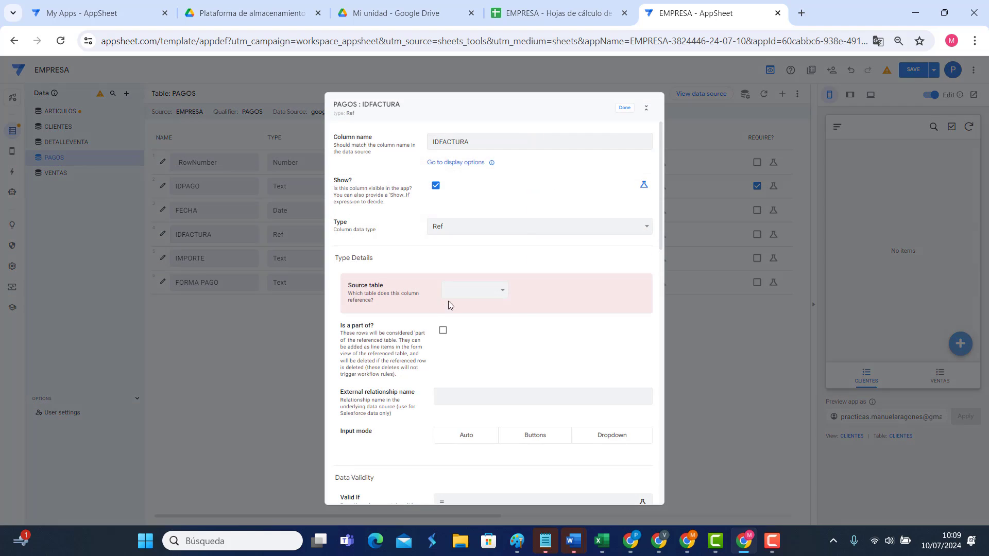
pyautogui.click(458, 292)
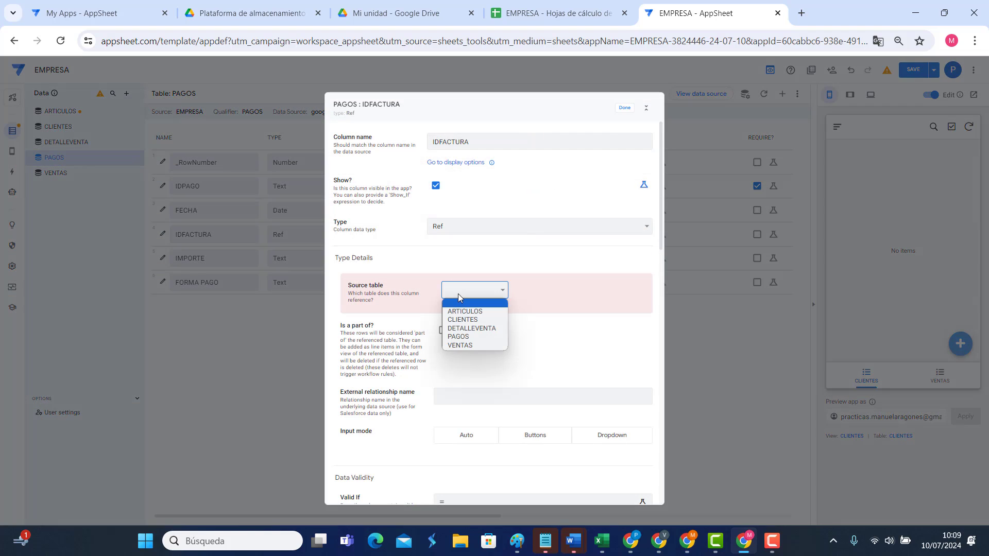
pyautogui.click(459, 345)
pyautogui.click(623, 108)
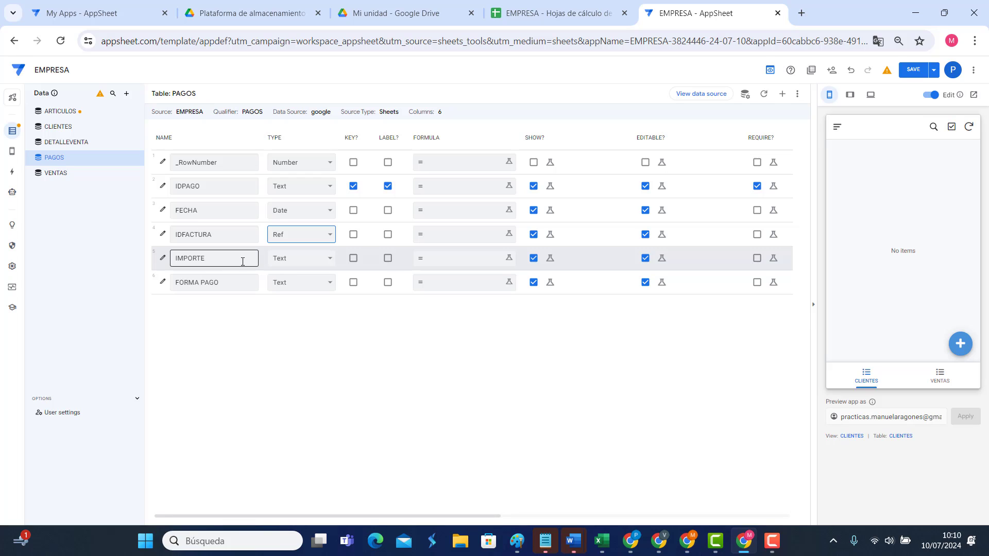
# Step: Set IMPORTE to Price and FORMA PAGO to Enum, opening its full settings
pyautogui.click(292, 261)
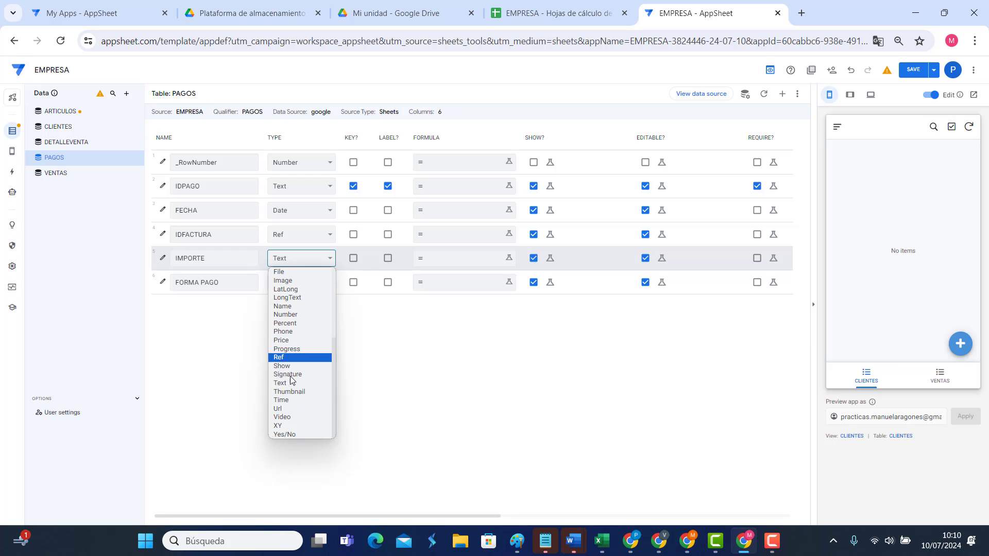
pyautogui.click(287, 346)
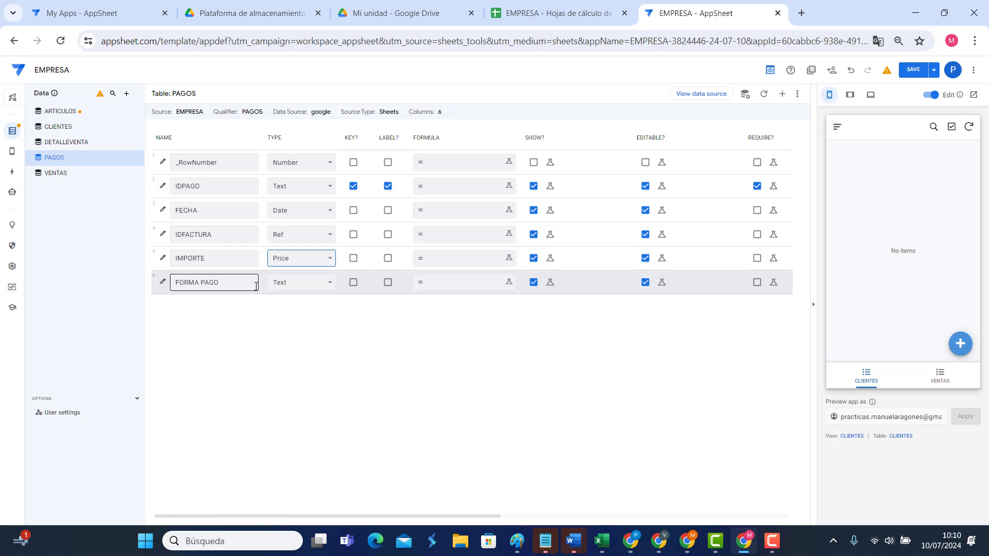
pyautogui.click(289, 284)
pyautogui.click(289, 285)
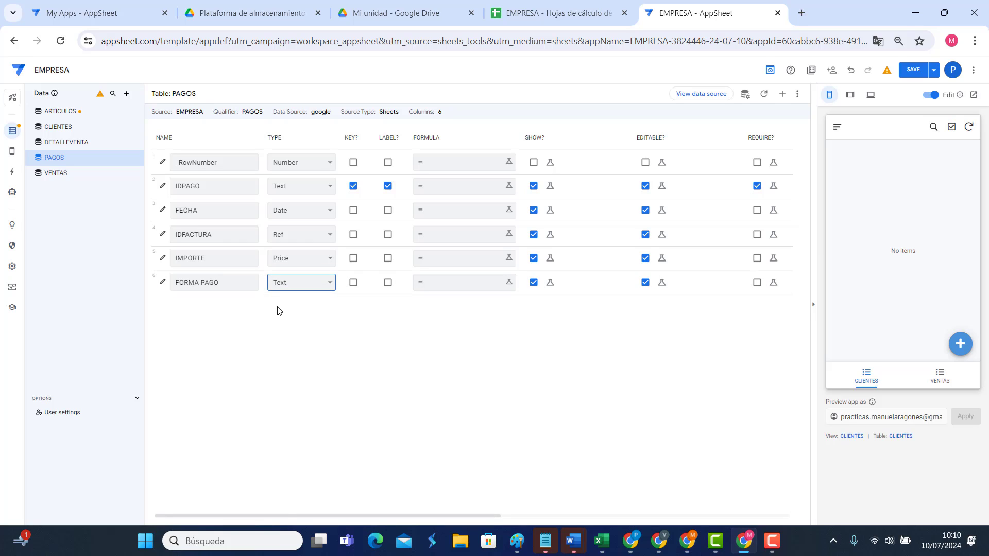
pyautogui.click(282, 287)
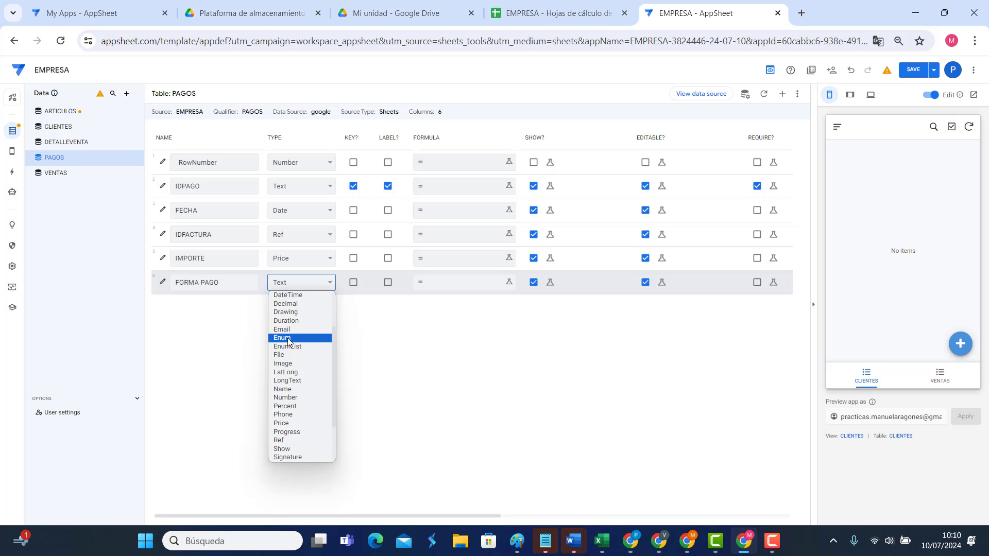
pyautogui.click(282, 334)
pyautogui.click(162, 282)
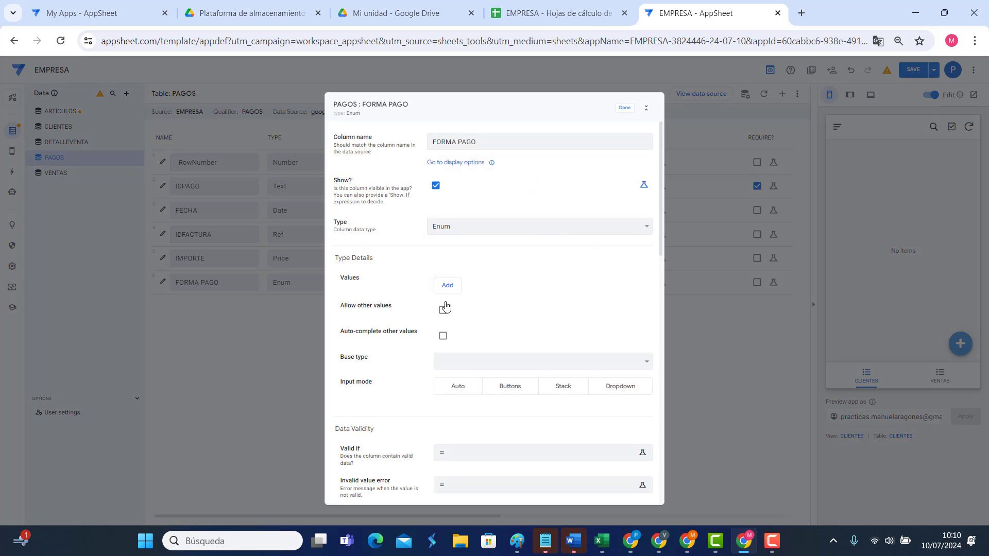
# Step: Give FORMA PAGO the values CONTADO, CREDITO and TRANSFERENCIA, then save the app
pyautogui.click(444, 307)
pyautogui.click(472, 290)
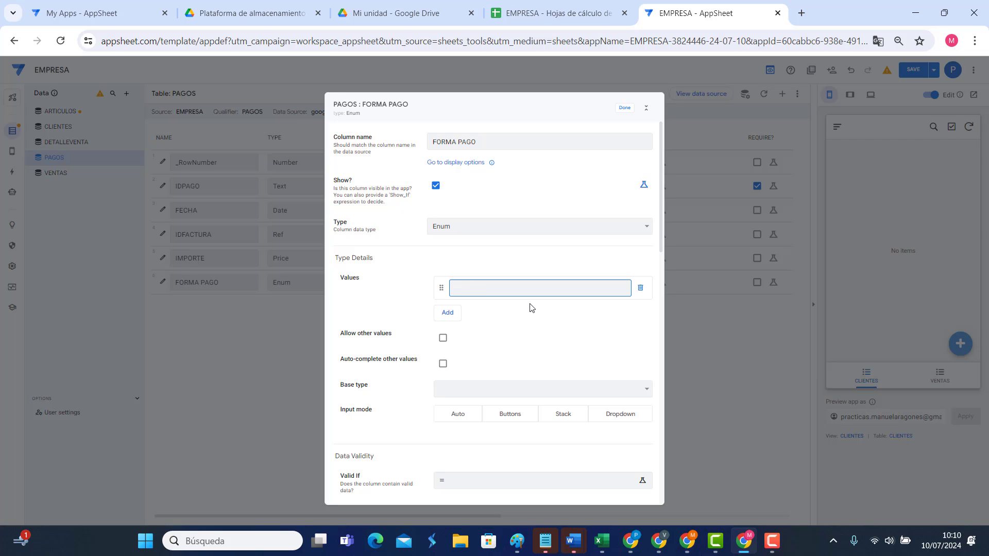
pyautogui.click(447, 312)
pyautogui.click(489, 313)
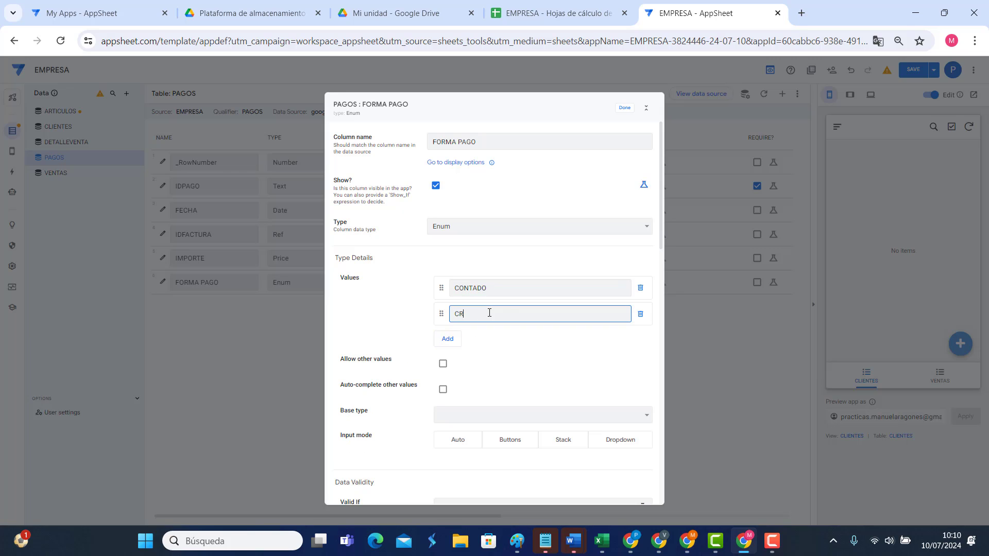
pyautogui.click(453, 339)
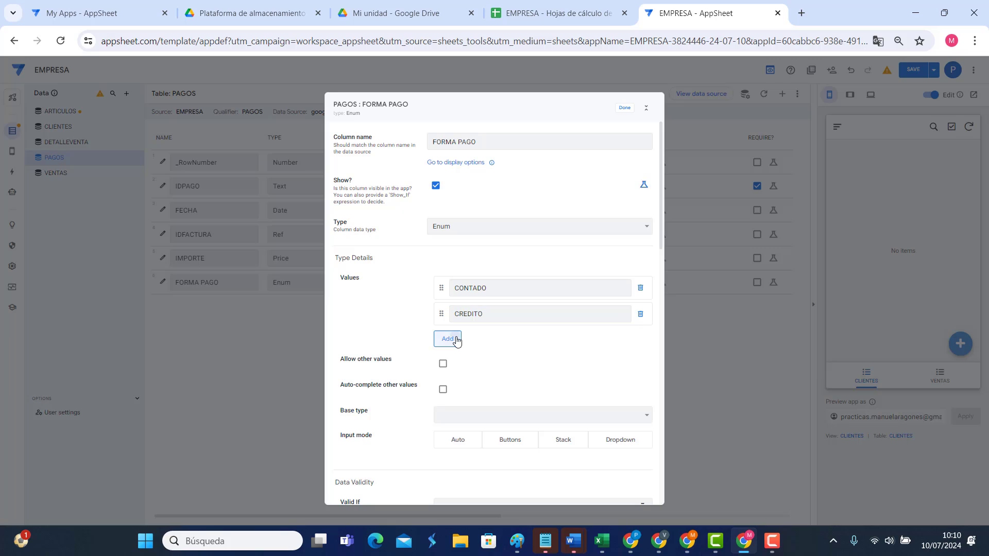
pyautogui.click(496, 338)
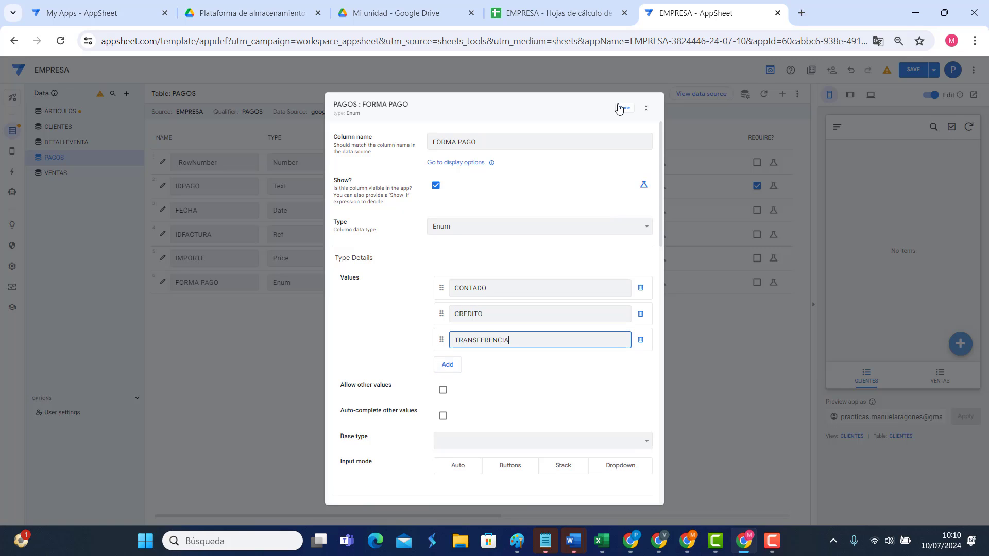
pyautogui.click(624, 107)
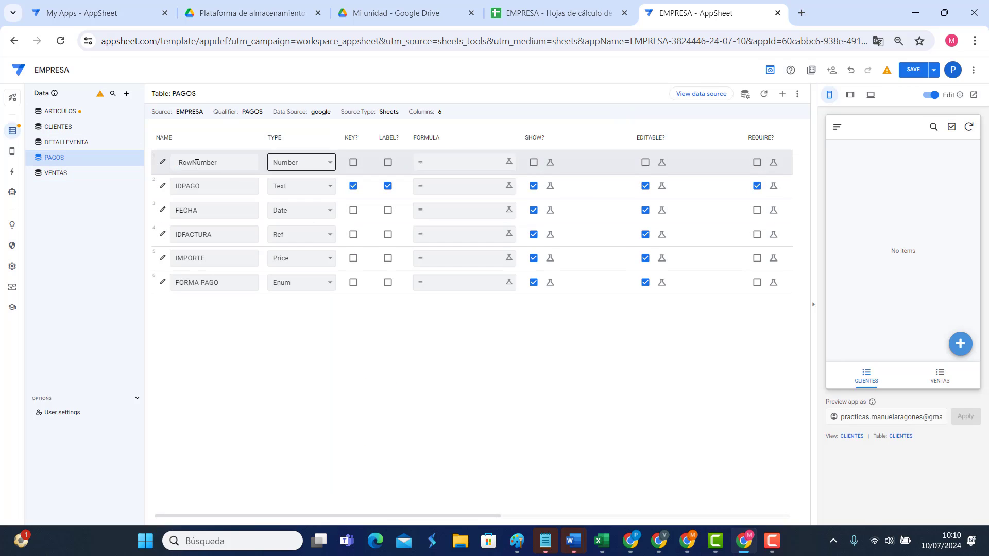
pyautogui.click(914, 71)
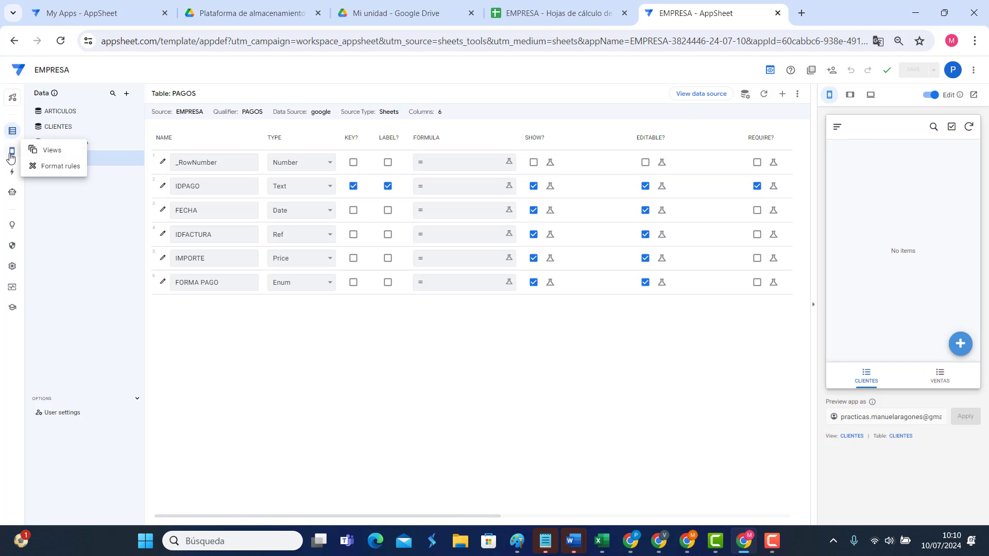
# Step: In the preview's VENTAS view, start a new sale and set its FECHA to 11/07/2024
pyautogui.click(51, 165)
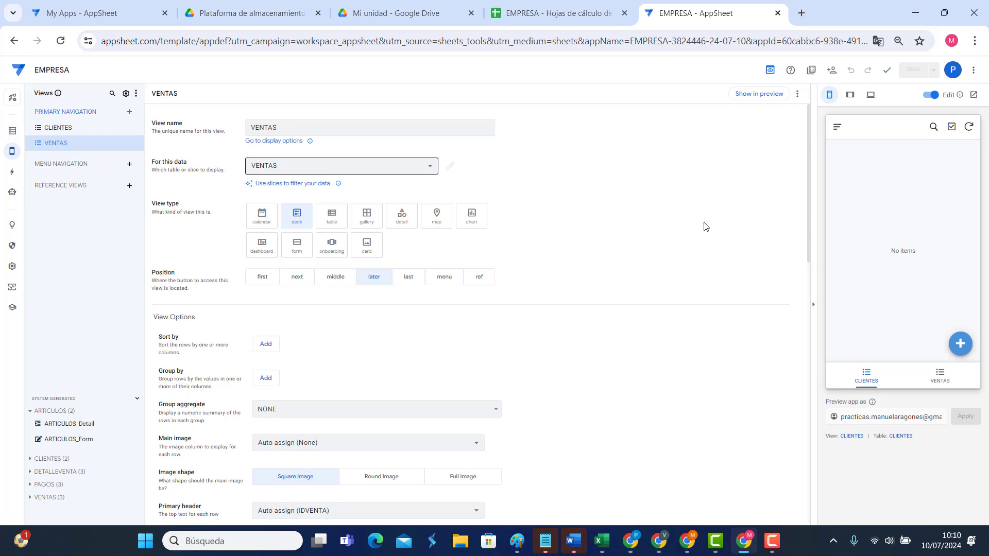
pyautogui.click(942, 378)
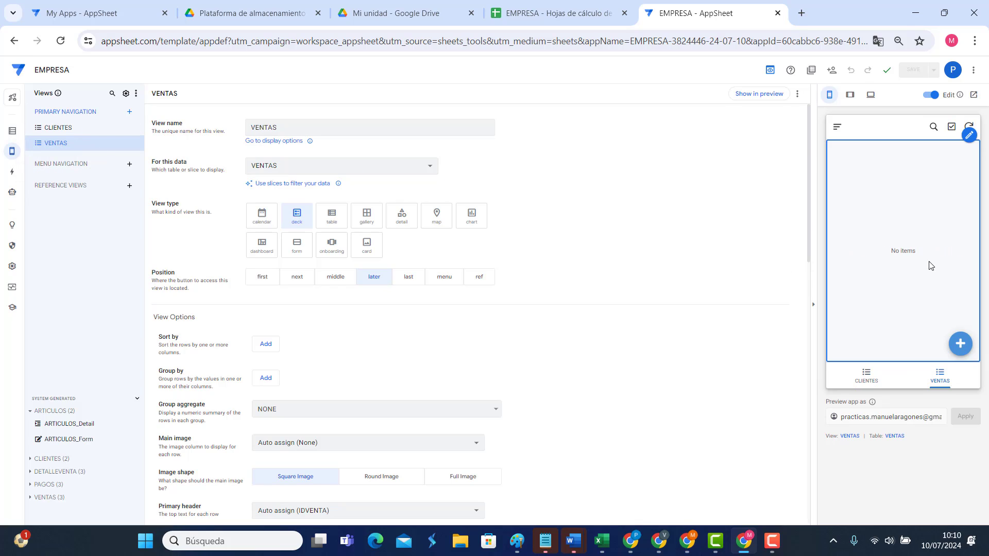
pyautogui.click(960, 343)
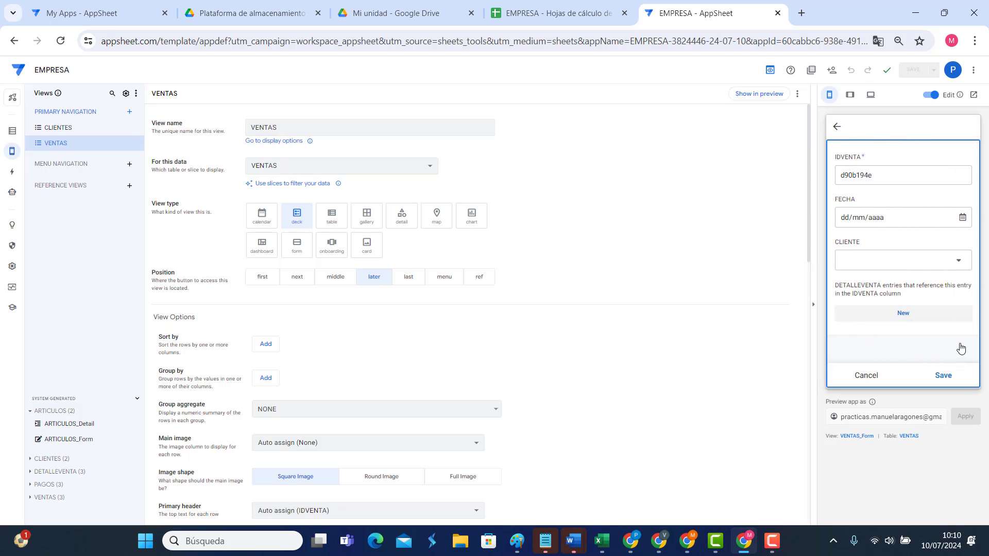
pyautogui.click(857, 172)
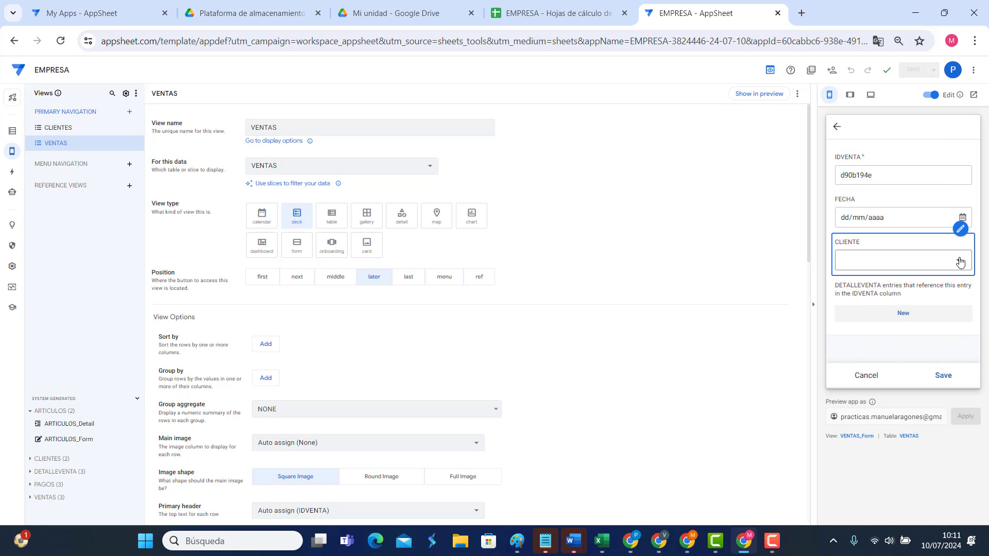
pyautogui.click(962, 217)
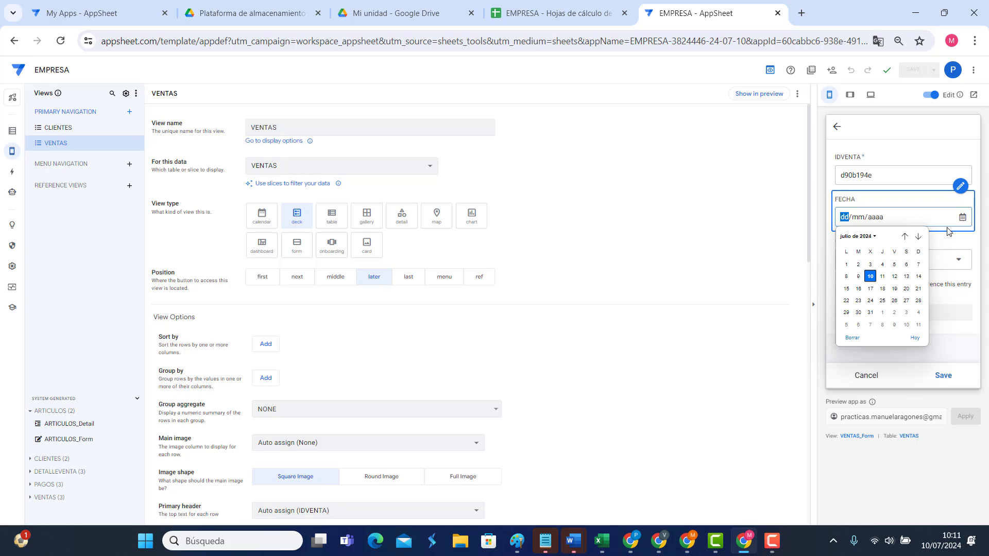
pyautogui.click(882, 276)
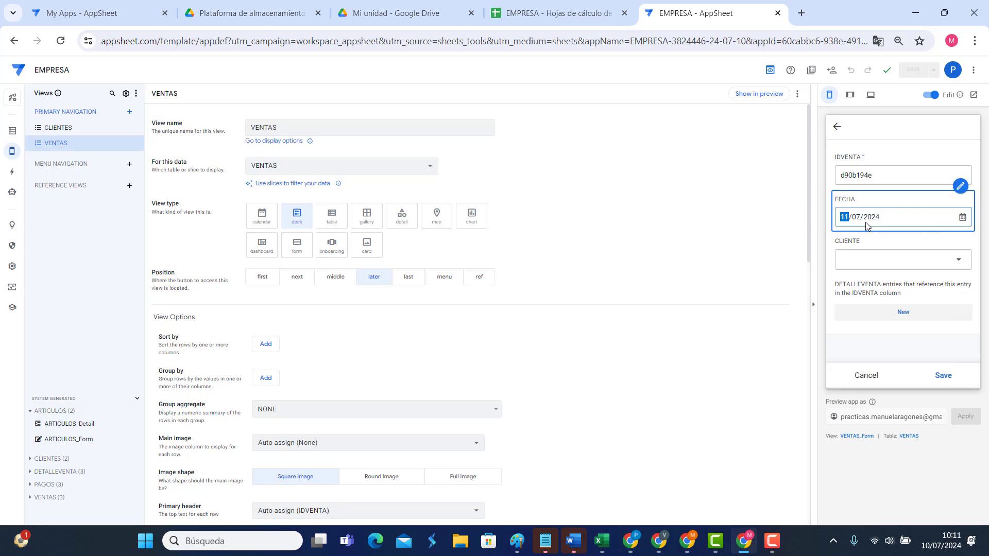
pyautogui.click(892, 174)
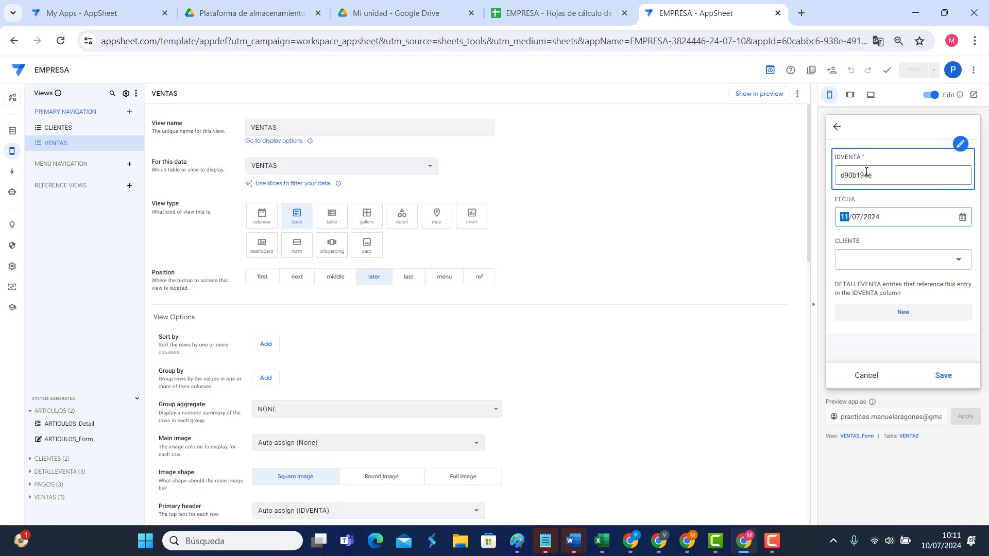
pyautogui.doubleClick(876, 171)
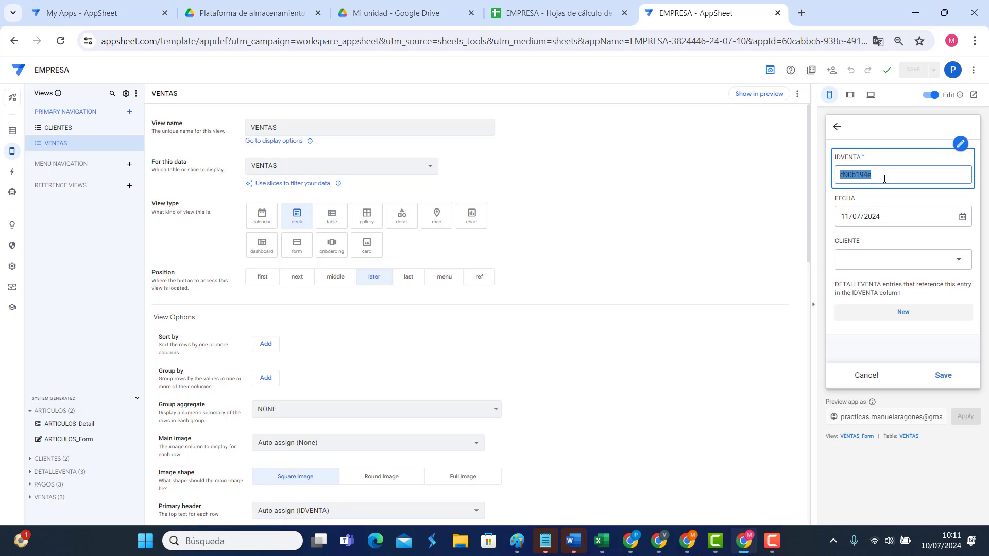
pyautogui.click(884, 179)
# Step: Hide the VENTAS table's IDVENTA column from the app
pyautogui.click(13, 131)
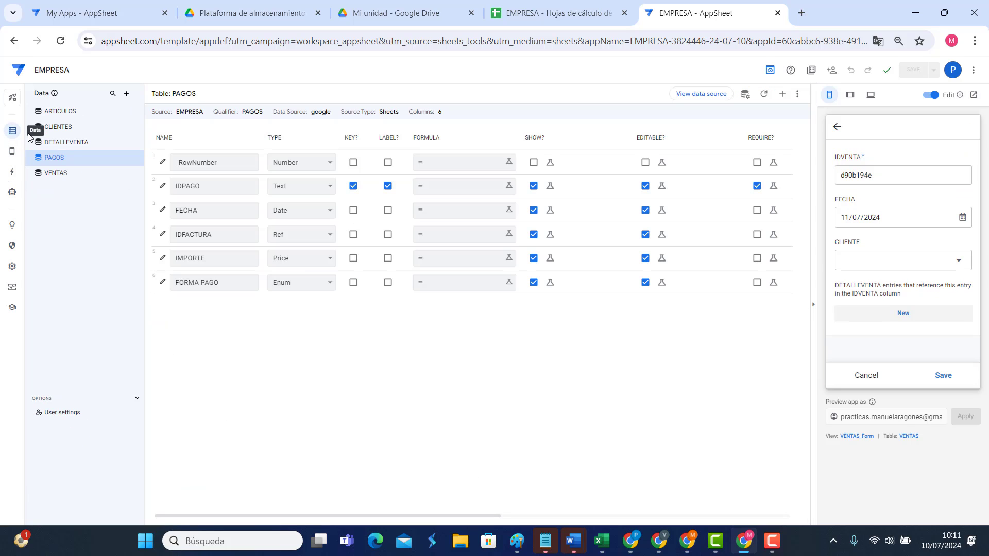
pyautogui.click(56, 173)
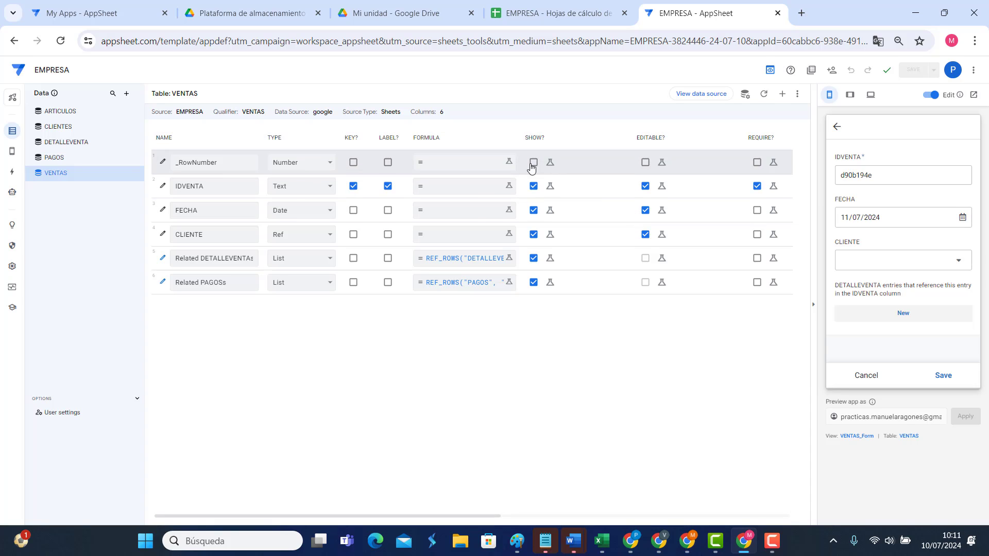
pyautogui.click(533, 186)
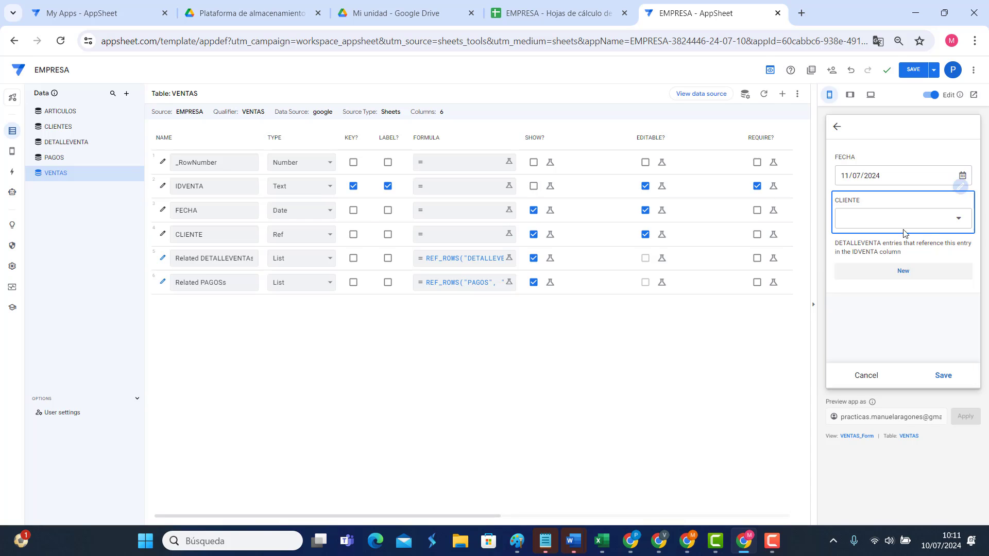
# Step: From the sale's CLIENTE field, create and save a new client with name and NIF
pyautogui.click(958, 218)
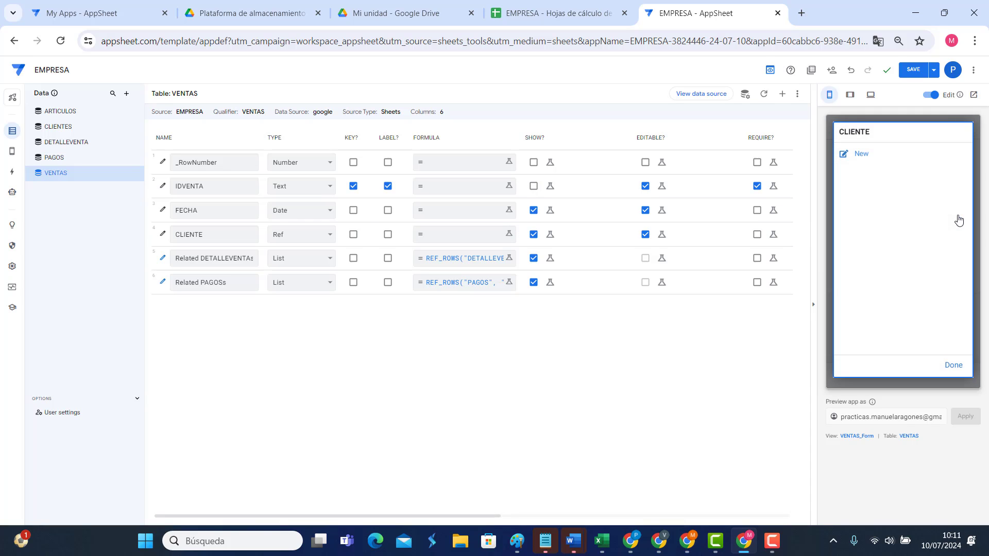
pyautogui.click(862, 154)
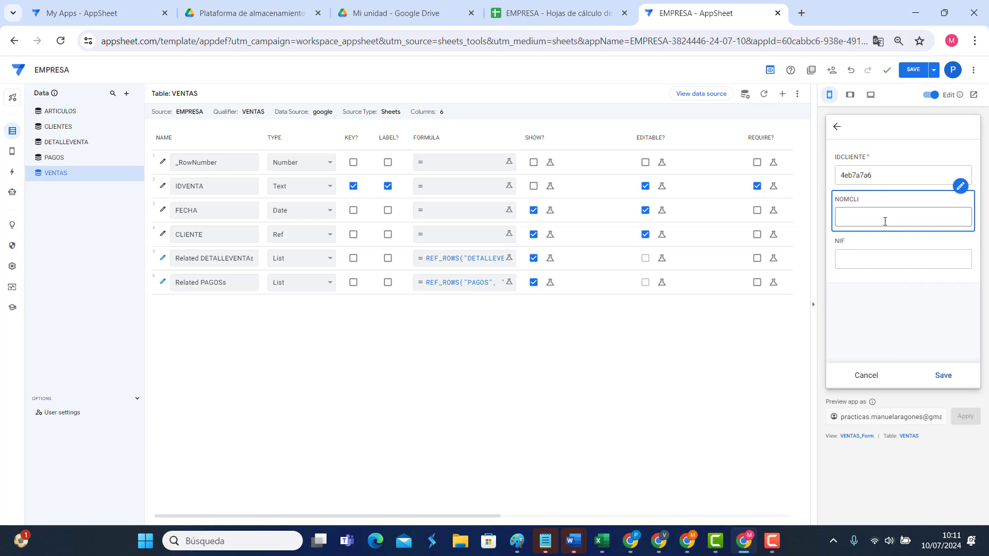
pyautogui.click(73, 132)
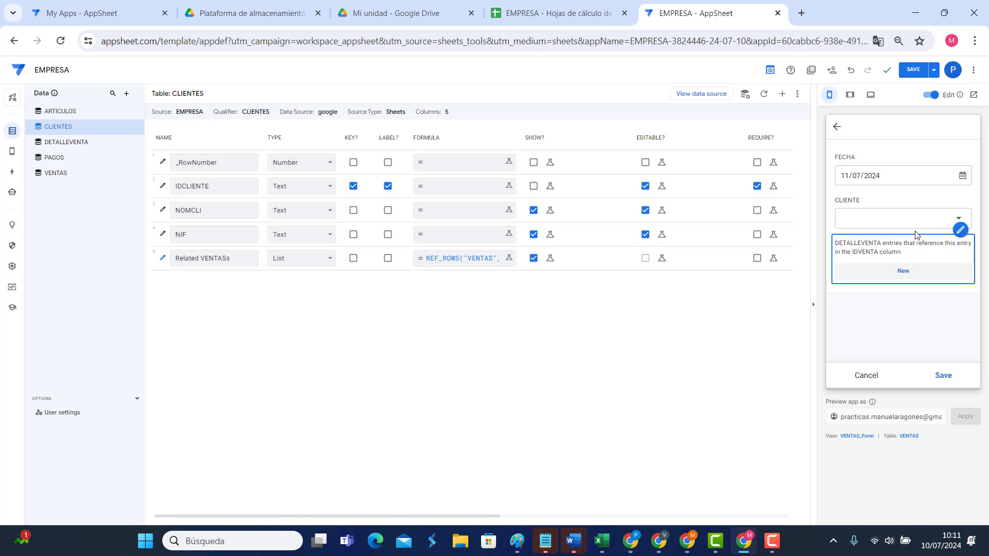
pyautogui.click(898, 228)
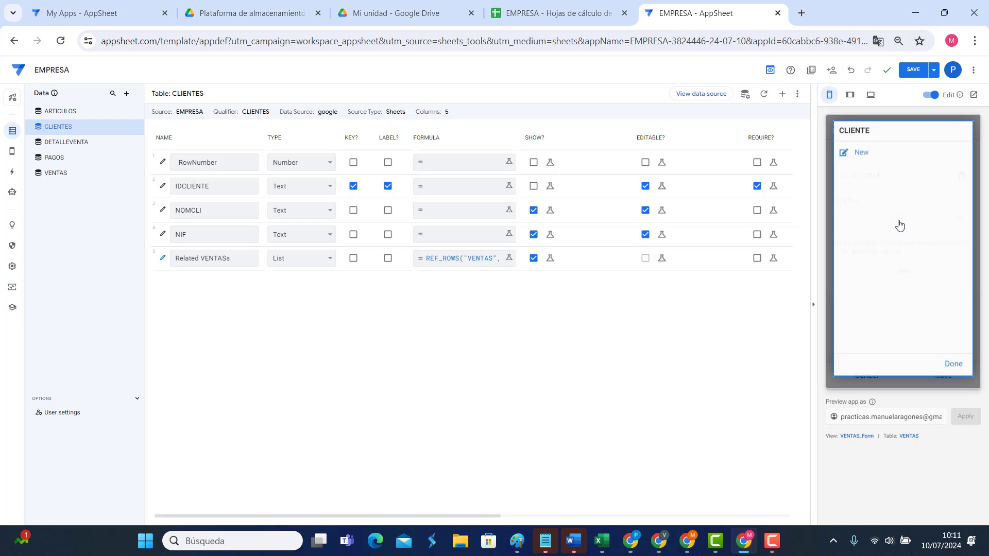
pyautogui.click(862, 159)
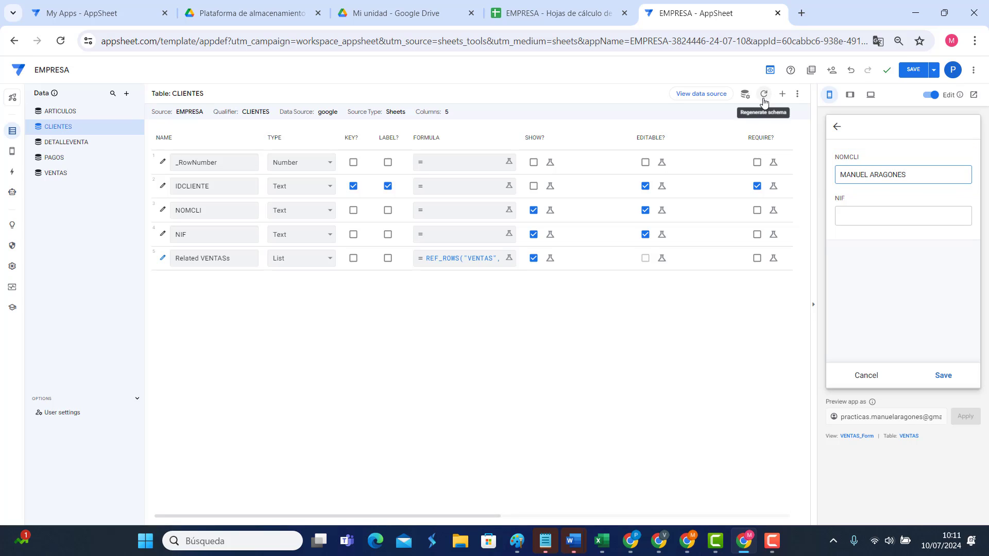
pyautogui.click(896, 213)
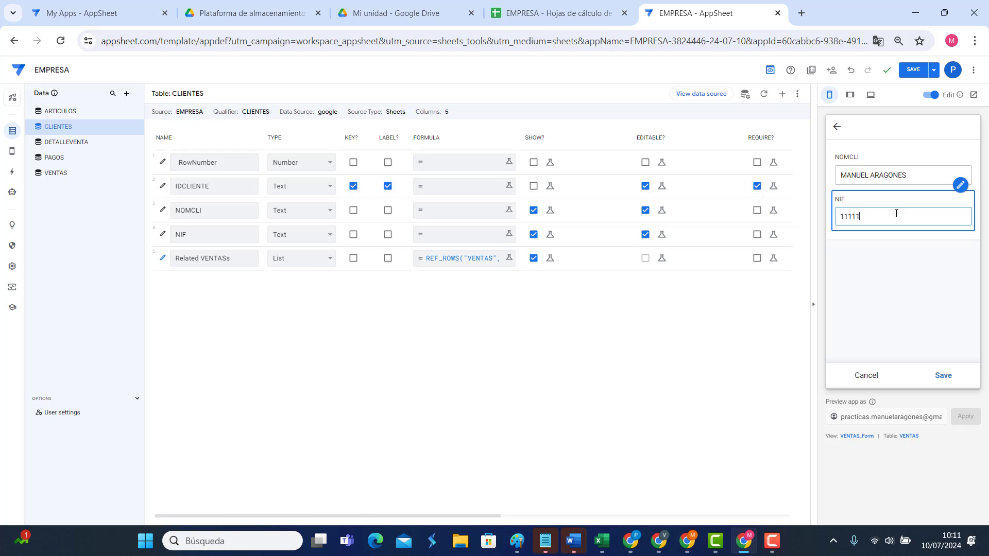
pyautogui.click(943, 375)
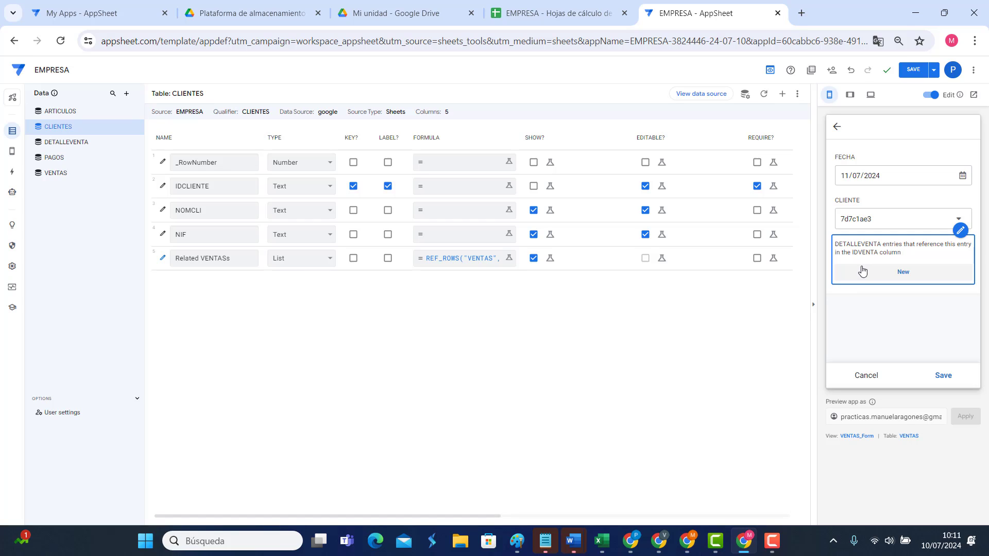
# Step: Switch to the DETALLEVENTA table and review its IDVENTA column settings
pyautogui.click(65, 147)
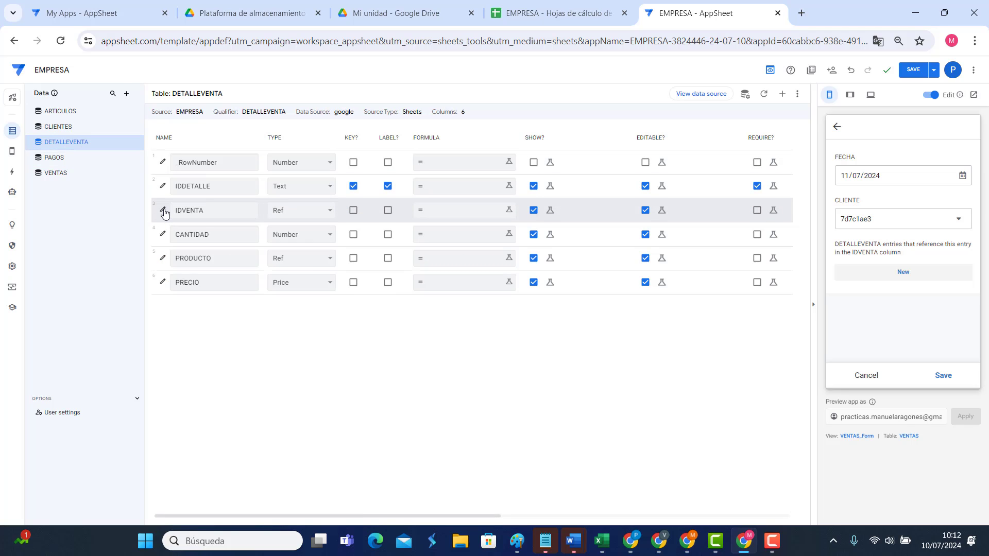
pyautogui.click(163, 210)
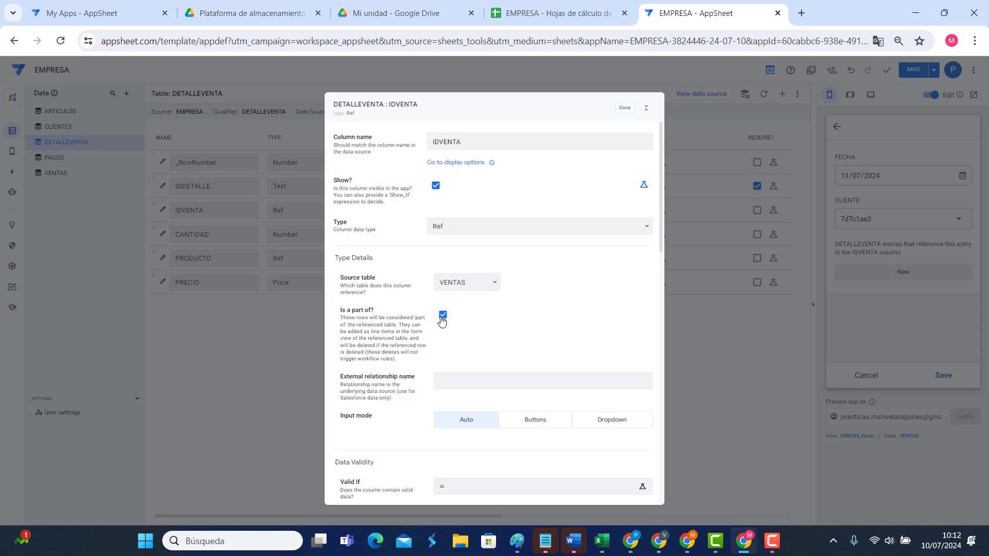
pyautogui.click(623, 108)
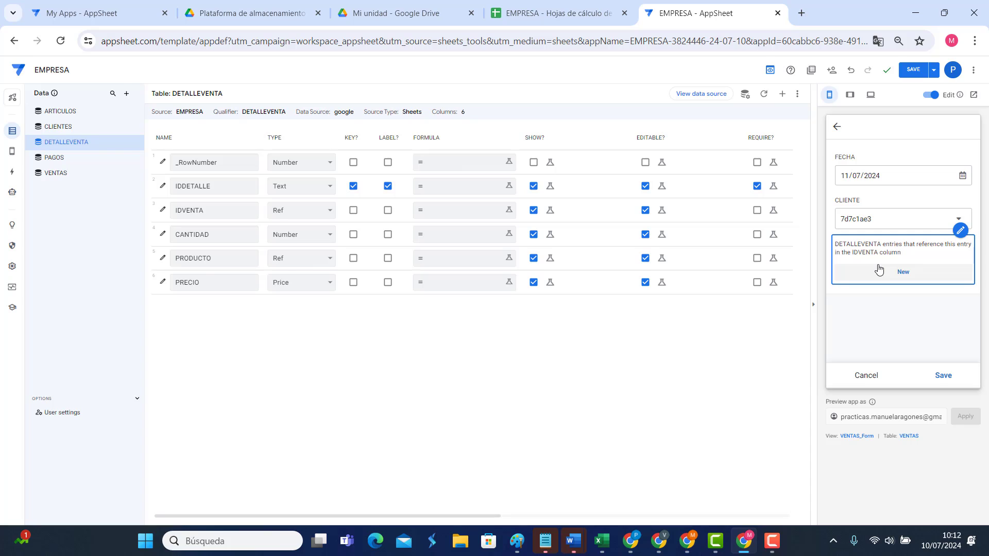
# Step: Change the VENTAS Related DETALLEVENTAs column description to 'LINEAS DE VENTA'
pyautogui.click(66, 177)
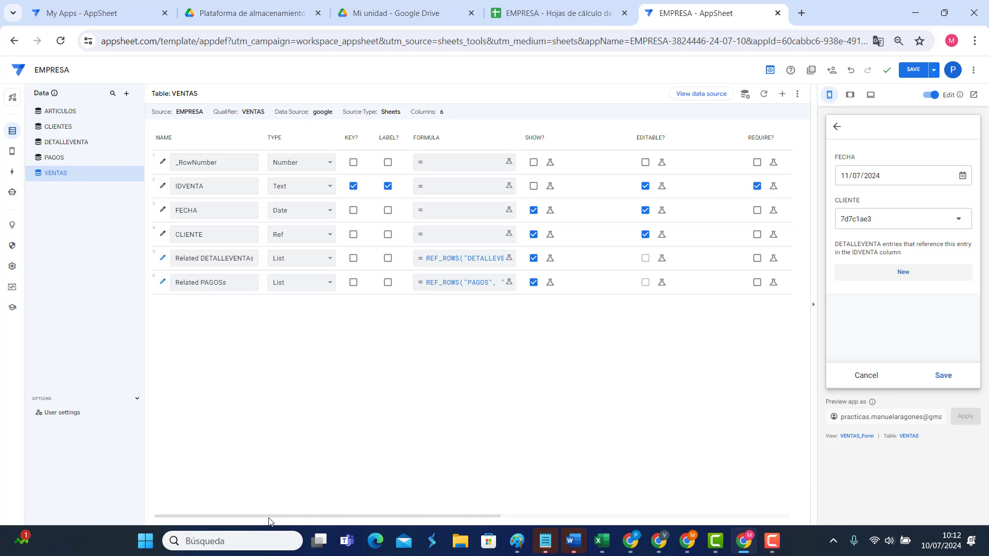
pyautogui.moveTo(268, 517); pyautogui.dragTo(549, 519)
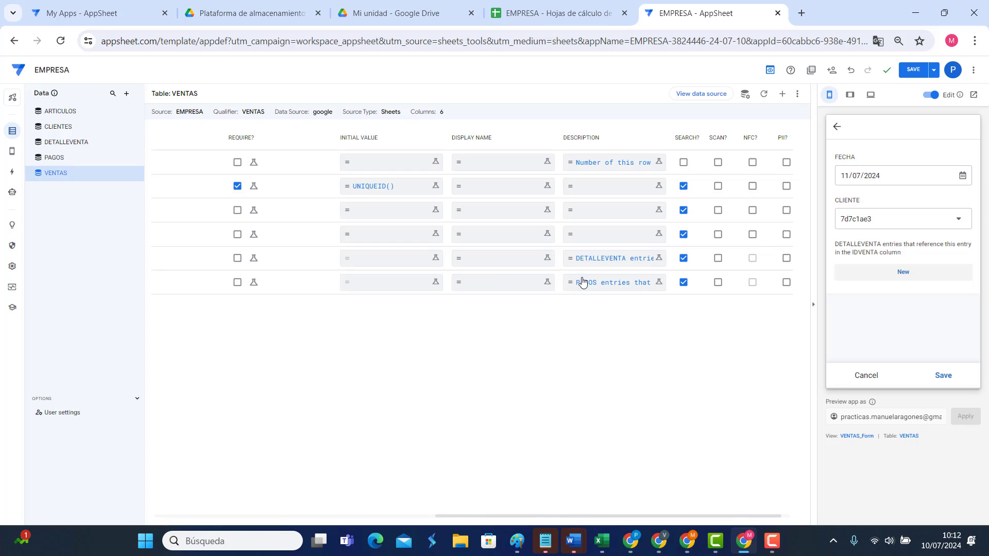
pyautogui.click(595, 263)
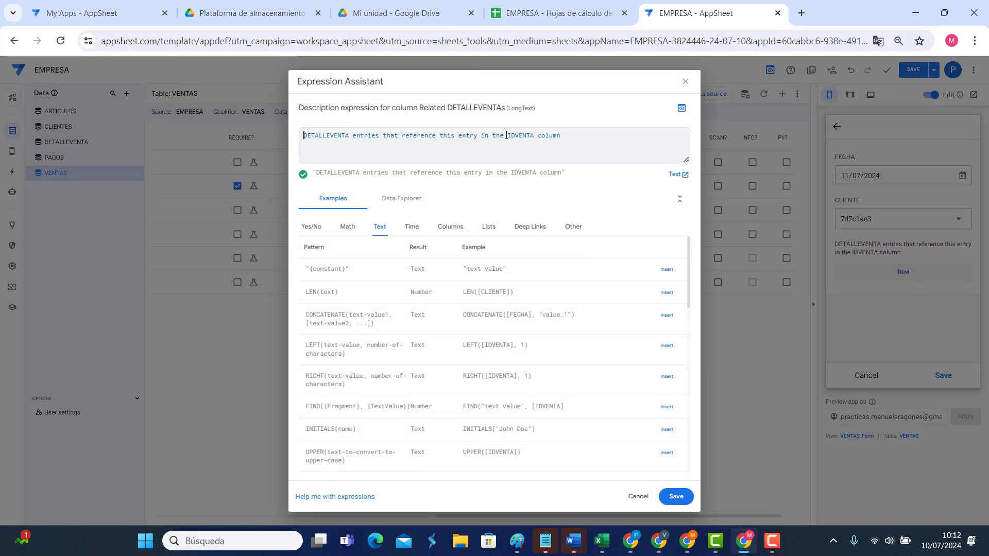
pyautogui.moveTo(572, 136); pyautogui.dragTo(271, 136)
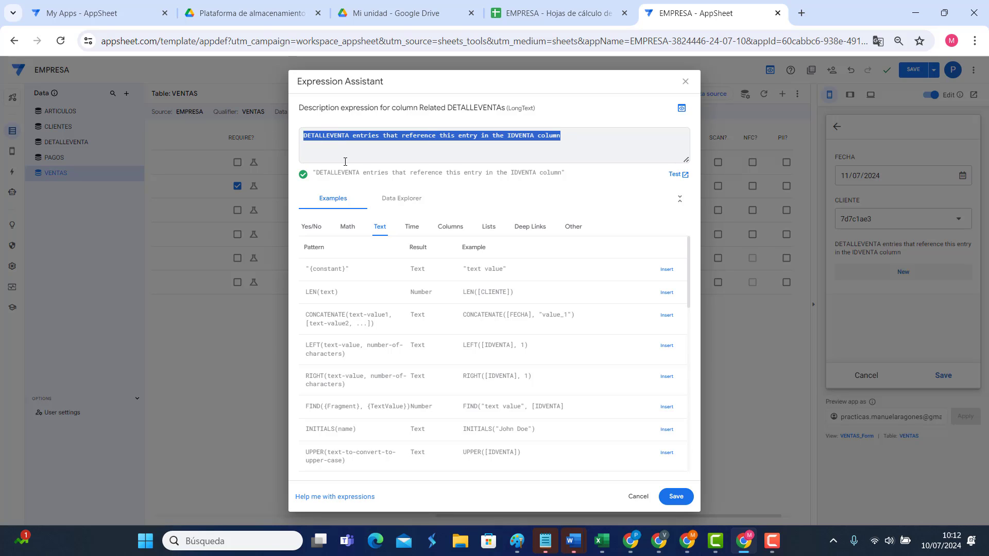
pyautogui.write('LINEAS DE VENTA')
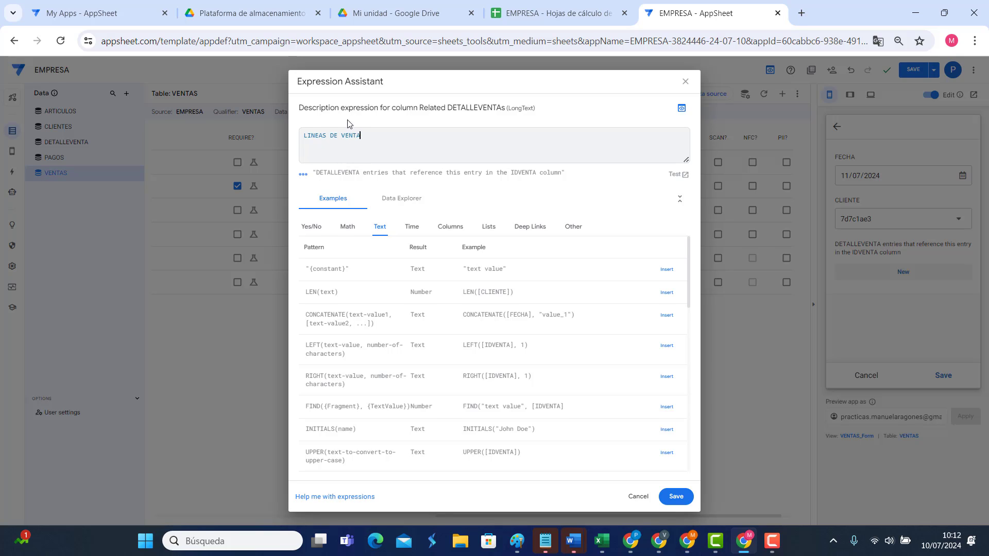
pyautogui.press('BackSpace')
pyautogui.press('BackSpace')
pyautogui.press('BackSpace')
pyautogui.press('BackSpace')
pyautogui.press('BackSpace')
pyautogui.press('BackSpace')
pyautogui.press('BackSpace')
pyautogui.press('BackSpace')
pyautogui.press('BackSpace')
pyautogui.press('BackSpace')
pyautogui.press('BackSpace')
pyautogui.press('BackSpace')
pyautogui.press('BackSpace')
pyautogui.press('BackSpace')
pyautogui.press('BackSpace')
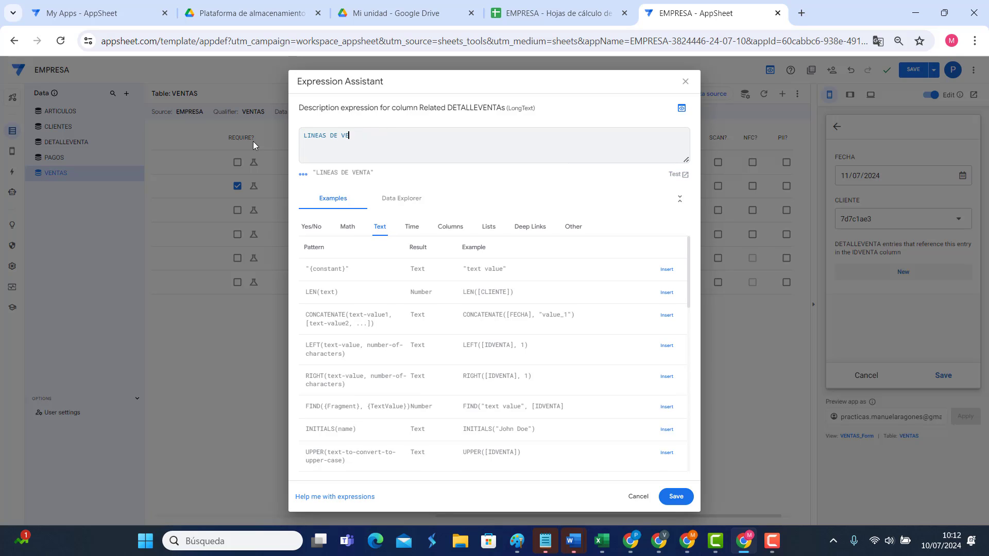
pyautogui.write('LINEAS DE VENTA')
pyautogui.click(675, 496)
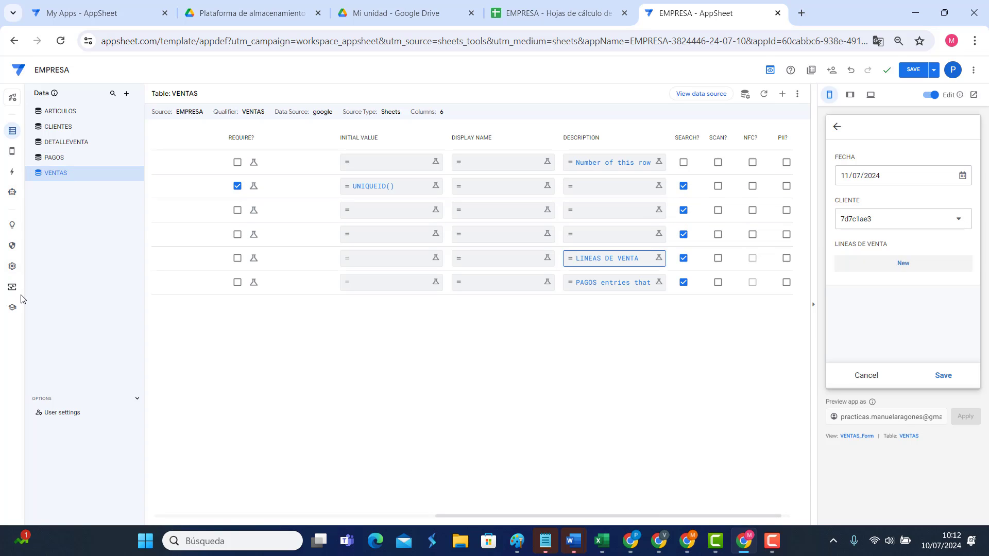
pyautogui.click(13, 266)
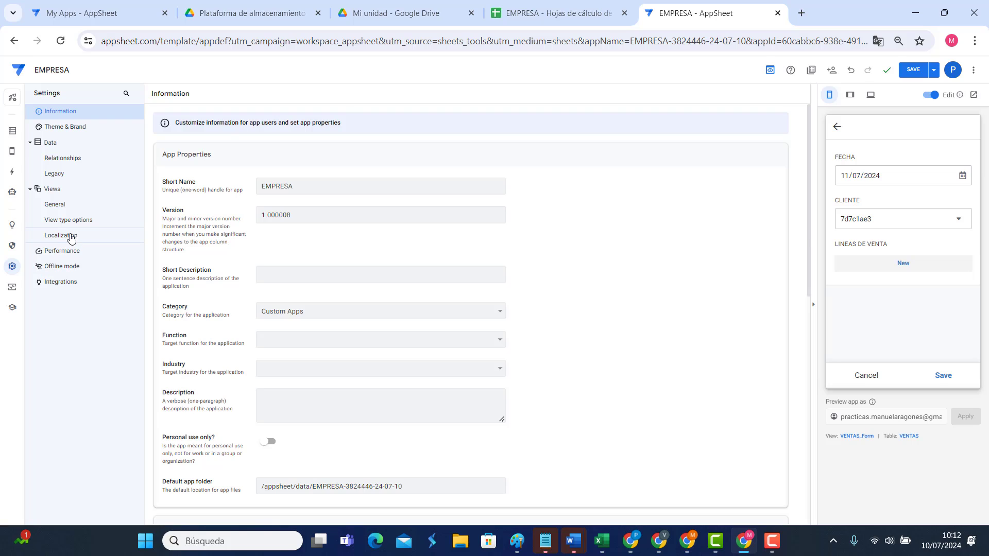
pyautogui.click(72, 237)
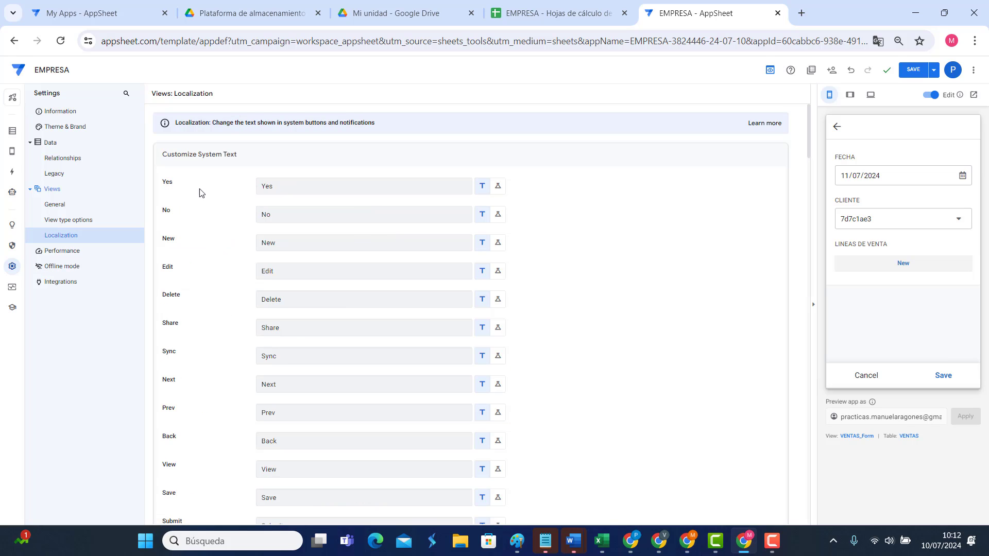
pyautogui.moveTo(300, 240); pyautogui.dragTo(226, 246)
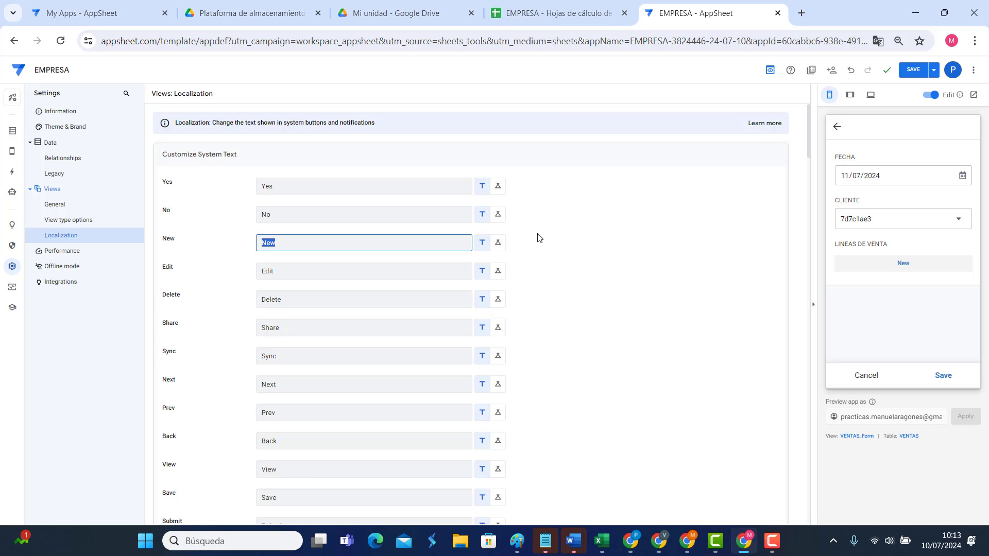
pyautogui.write('a')
pyautogui.click(13, 132)
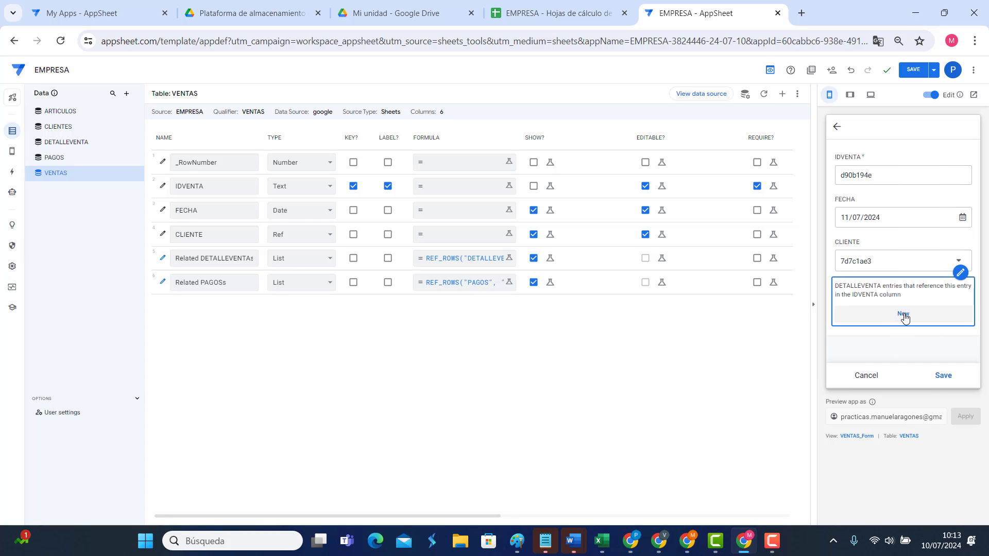
# Step: Hide the DETALLEVENTA IDDETALLE and IDVENTA columns from the sale-line form
pyautogui.click(903, 315)
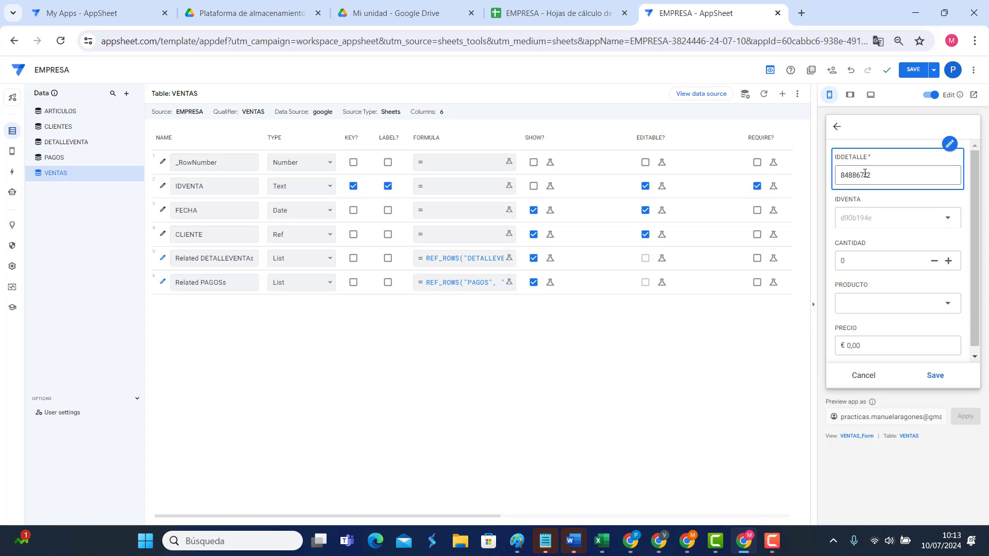
pyautogui.click(66, 142)
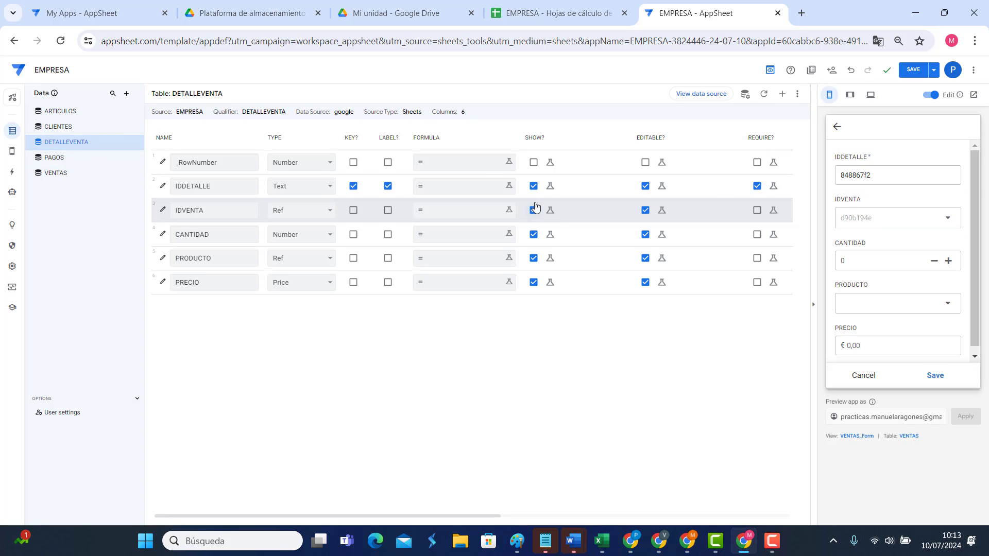
pyautogui.click(534, 186)
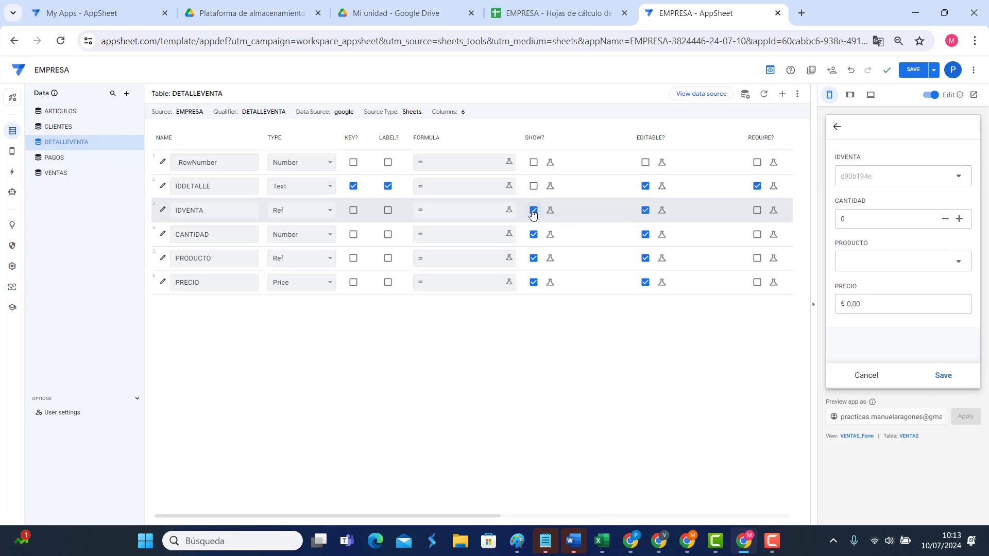
pyautogui.click(533, 210)
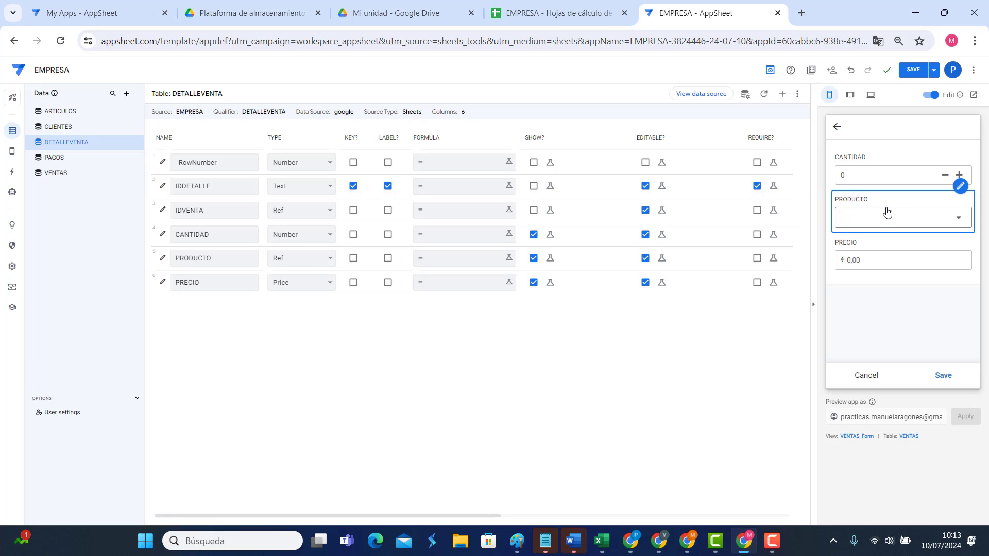
pyautogui.click(868, 377)
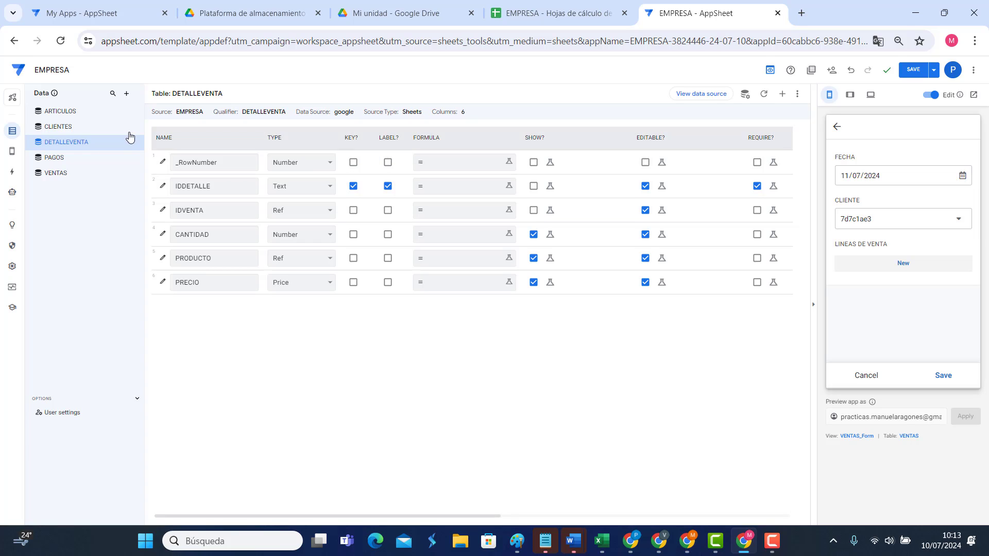
# Step: Label CLIENTES rows by NOMCLI instead of IDCLIENTE, then save the 11/7/2024 sale and the app
pyautogui.click(66, 132)
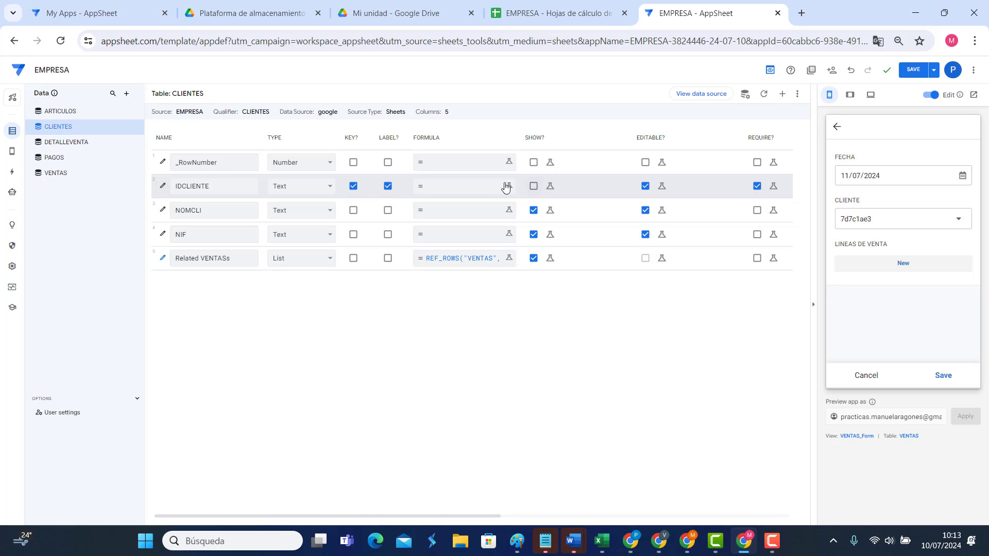
pyautogui.click(388, 210)
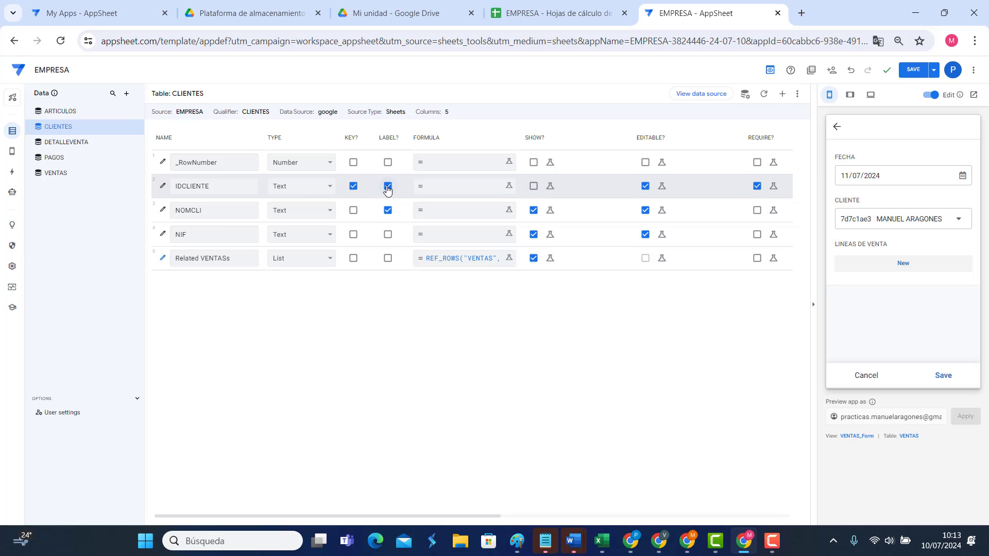
pyautogui.click(388, 187)
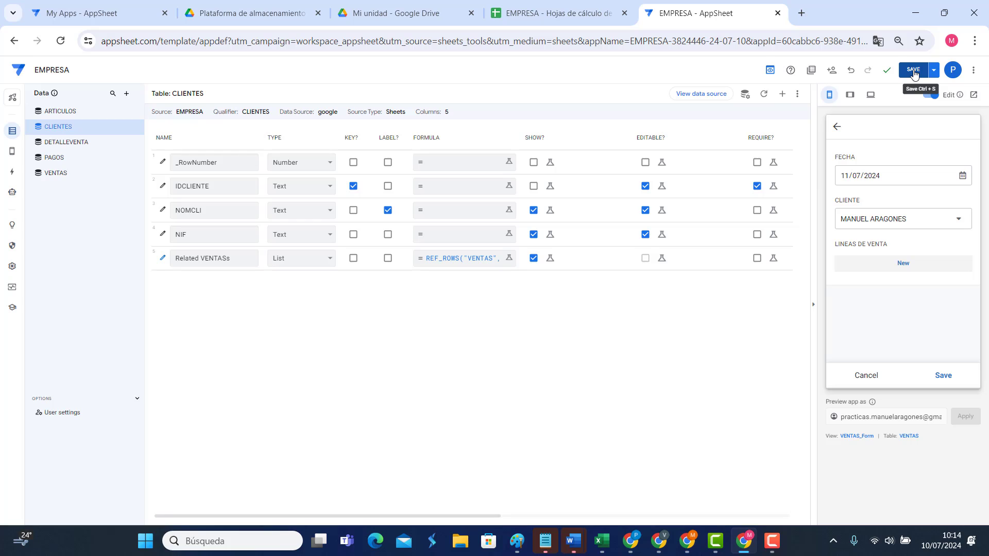
pyautogui.click(940, 377)
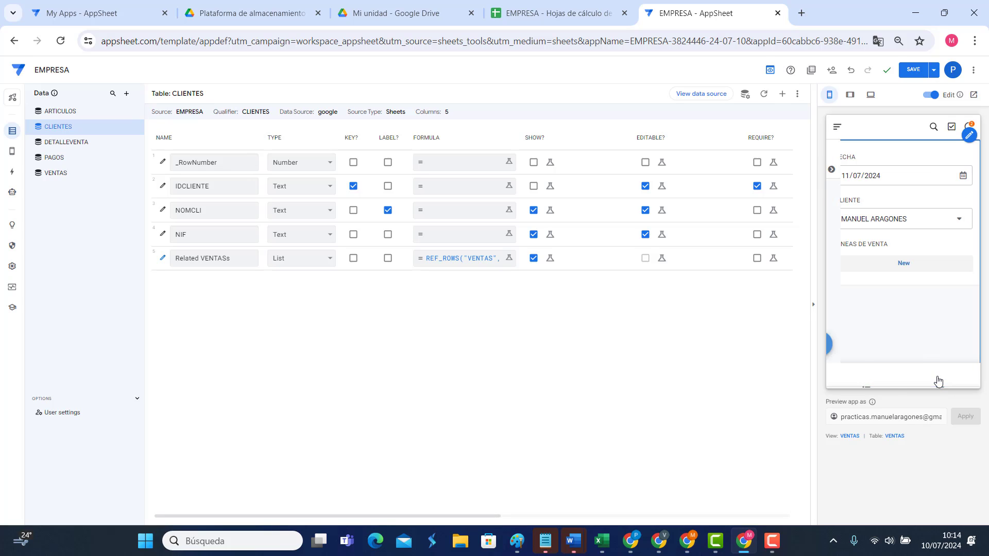
pyautogui.click(911, 74)
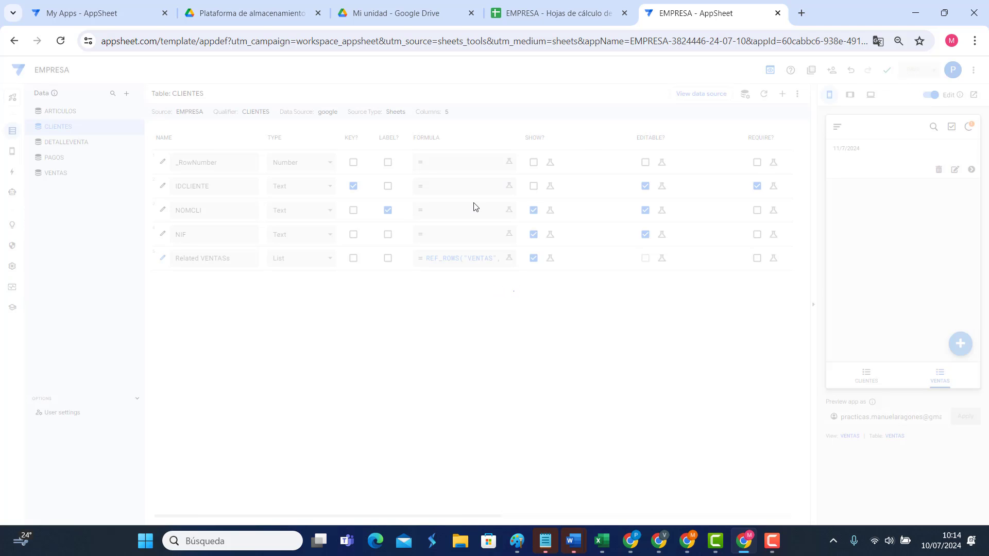
# Step: In the EMPRESA spreadsheet, check the new sale's ID, date and stored client ID in row 2
pyautogui.click(552, 14)
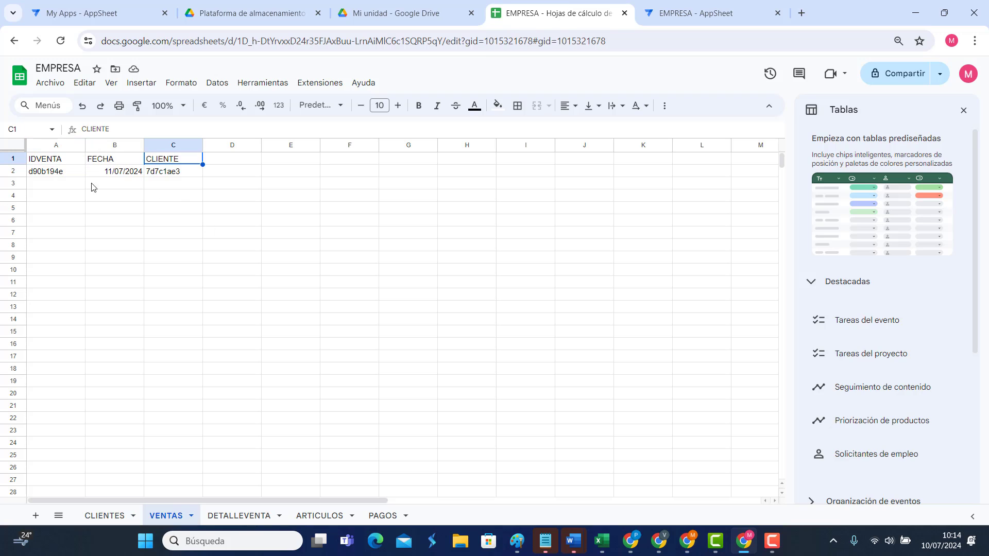
pyautogui.click(52, 175)
pyautogui.click(96, 175)
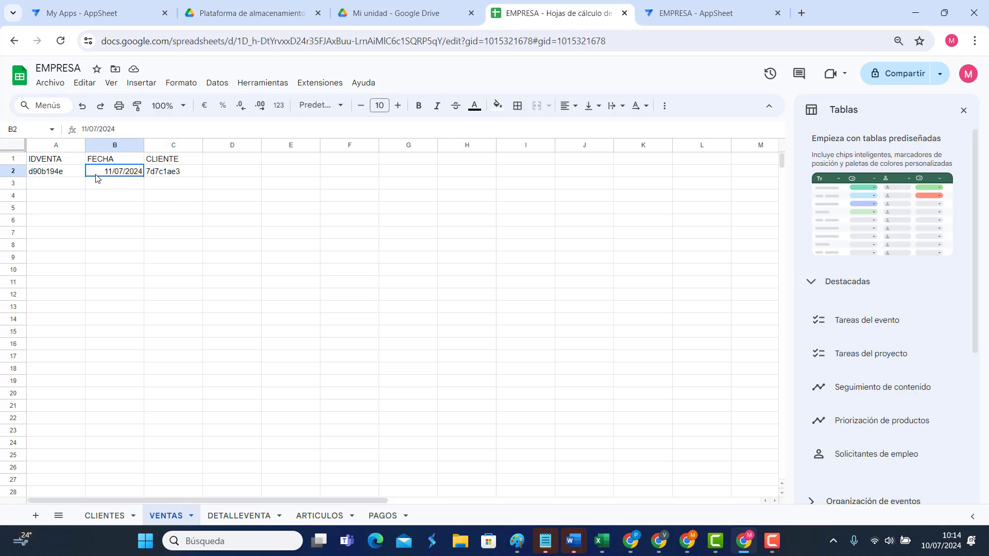
pyautogui.click(155, 175)
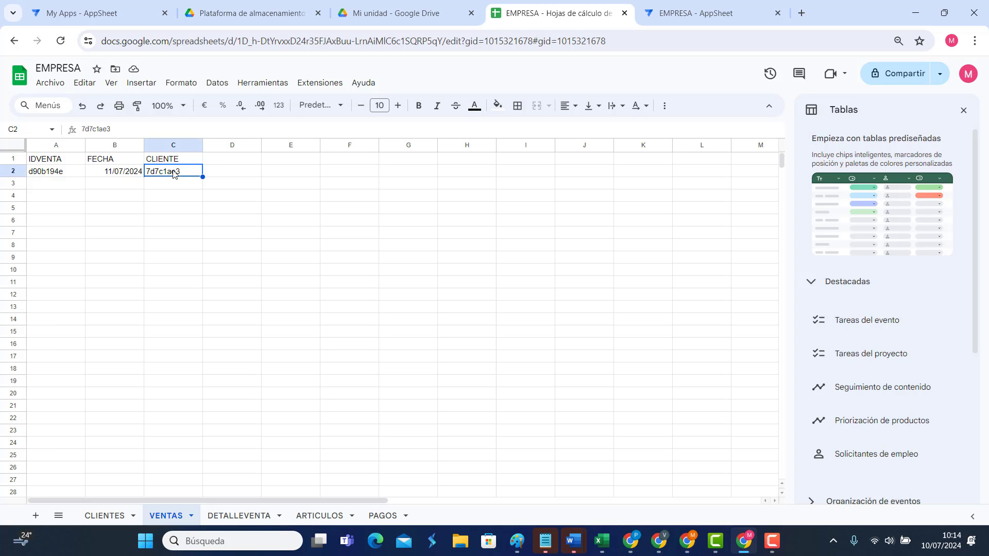
pyautogui.click(96, 14)
# Step: Open the 11/07/2024 sale's edit form in the app preview, then return to the spreadsheet
pyautogui.click(695, 13)
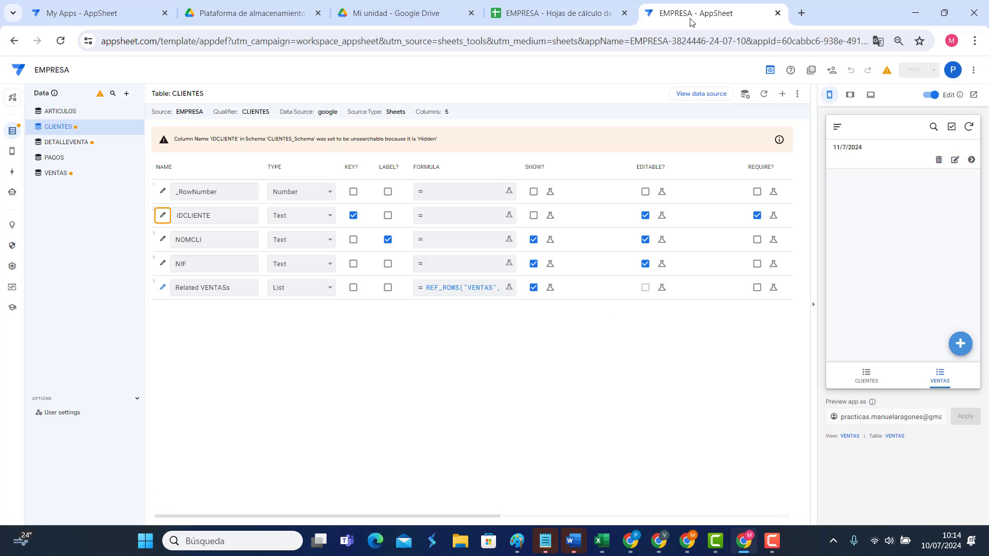
pyautogui.click(954, 160)
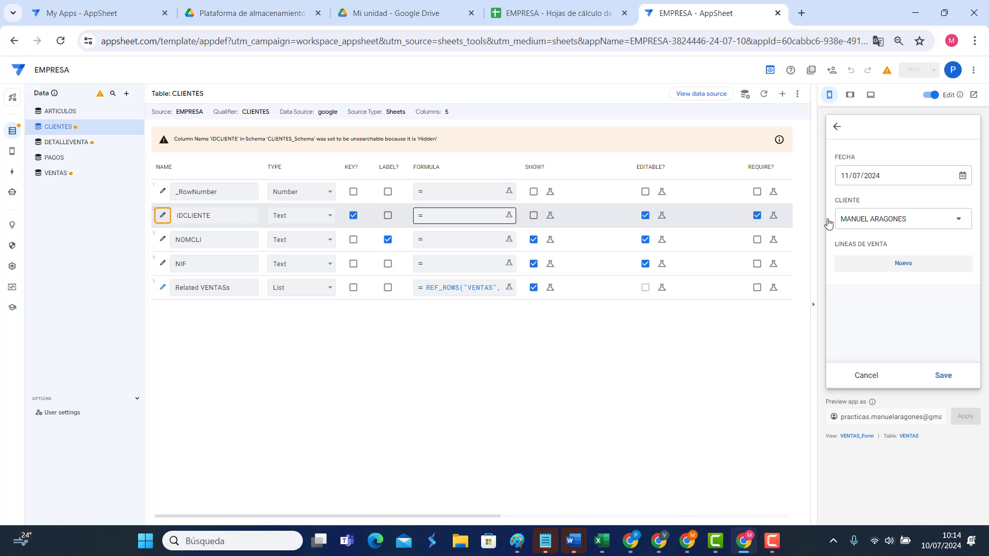
pyautogui.click(551, 13)
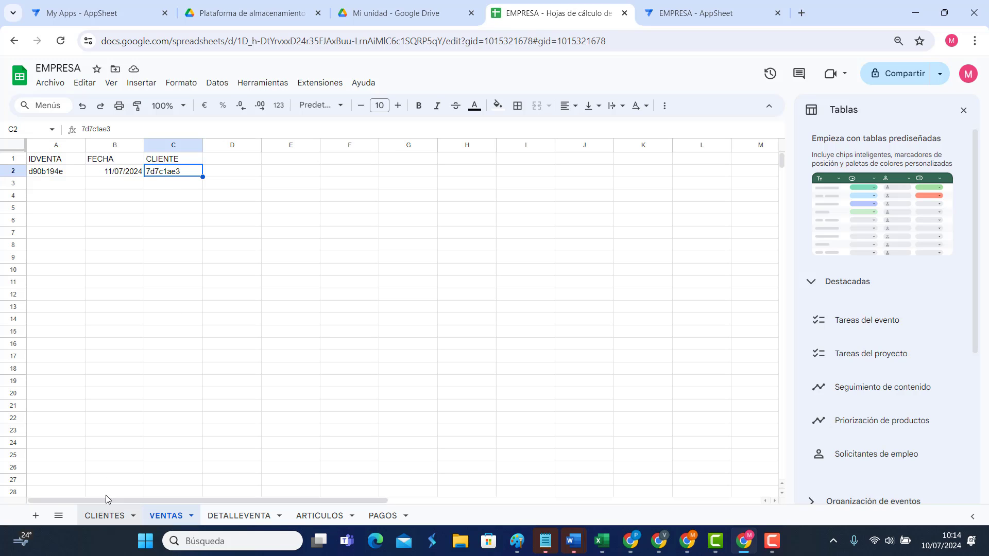
# Step: Check the client ID in CLIENTES A2, then add the header NOMBRE in VENTAS cell D1
pyautogui.click(106, 516)
pyautogui.click(55, 174)
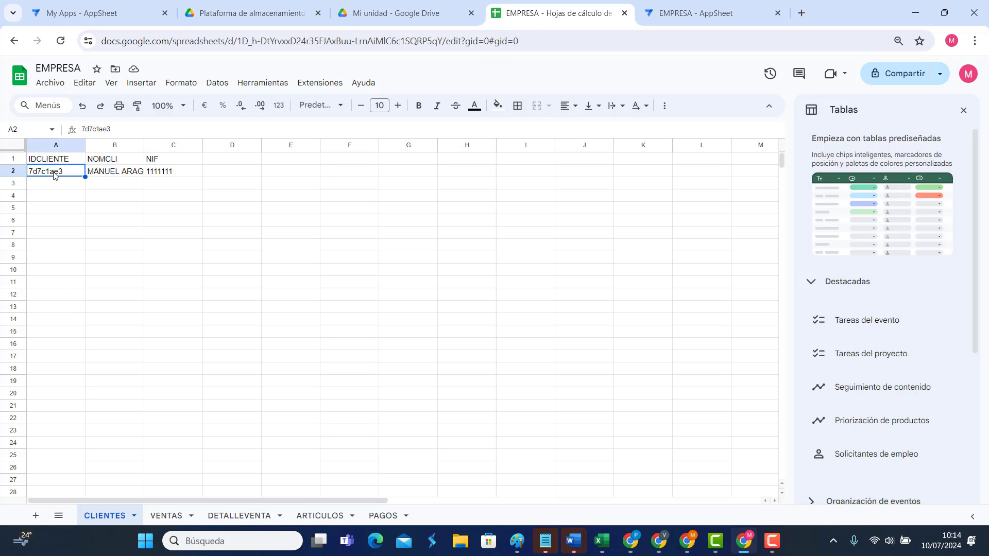
pyautogui.click(167, 515)
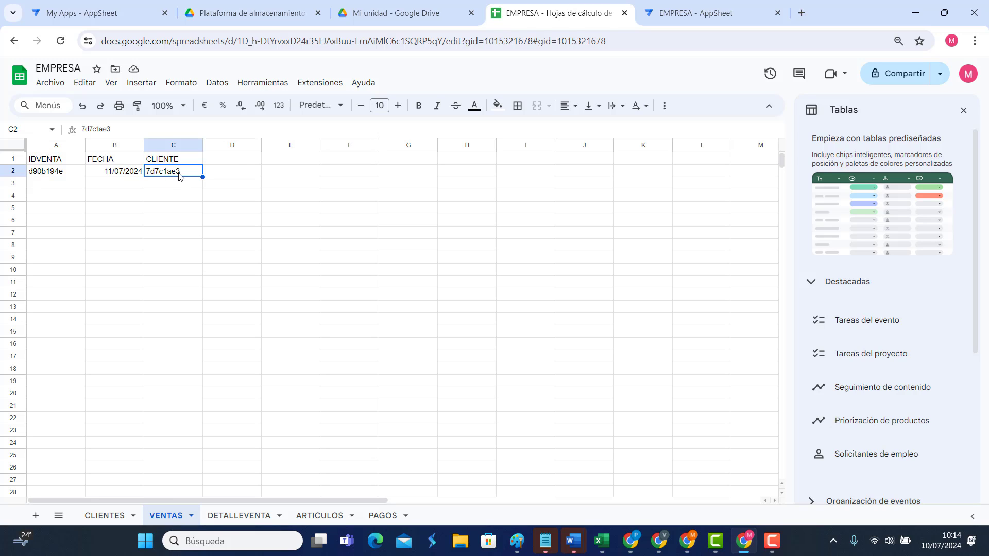
pyautogui.click(235, 162)
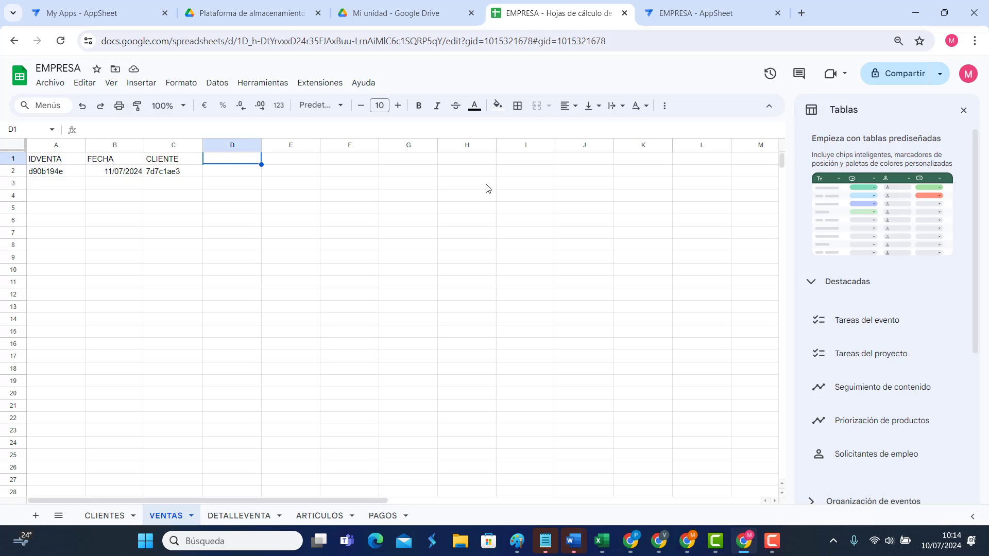
pyautogui.write('no')
pyautogui.press('BackSpace')
pyautogui.press('BackSpace')
pyautogui.write('NOMBRE')
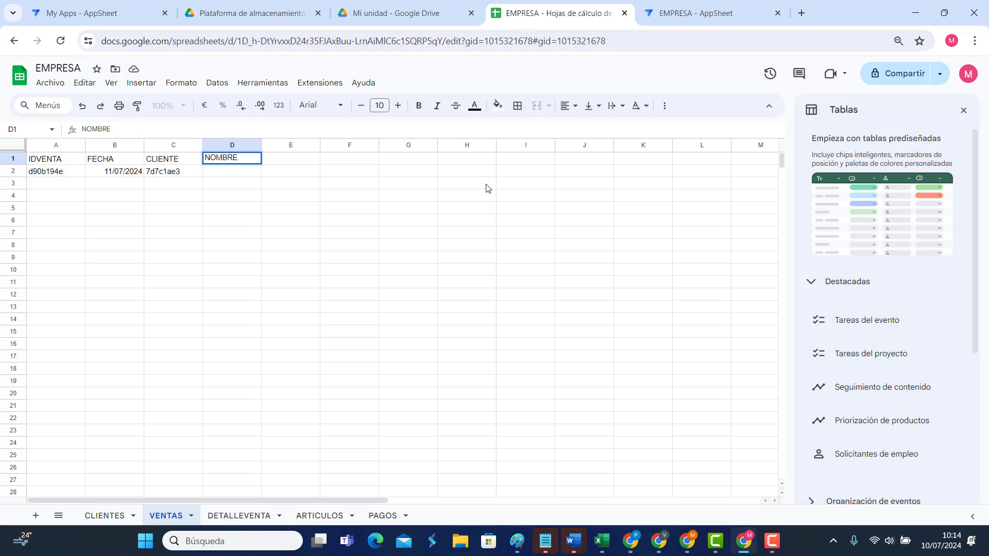
pyautogui.click(294, 272)
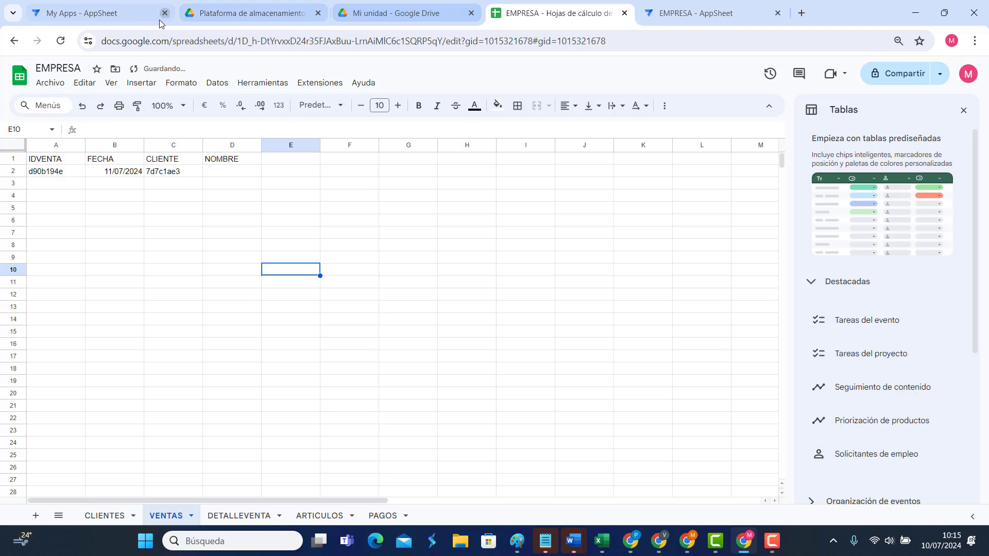
pyautogui.click(693, 17)
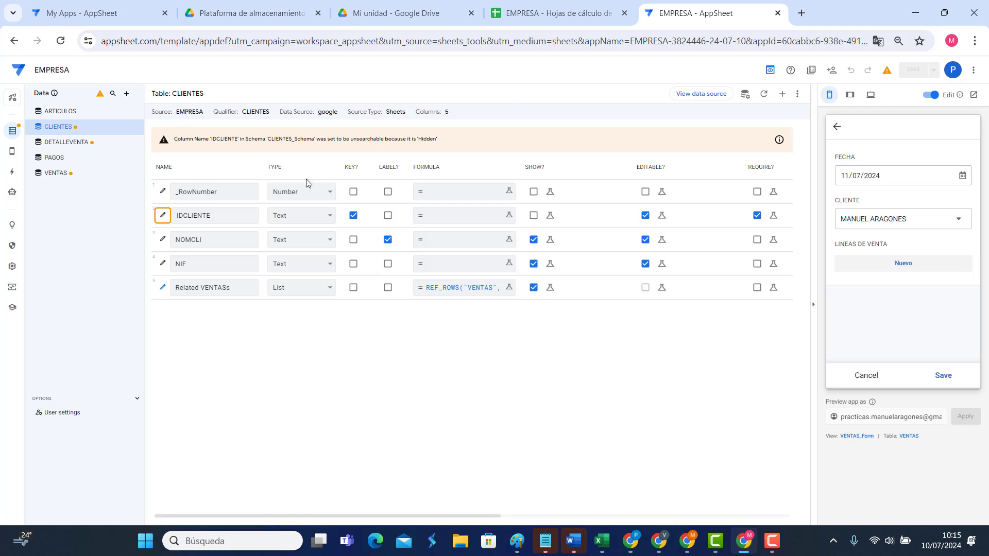
# Step: Regenerate the CLIENTES and VENTAS schemas so VENTAS gains the NOMBRE Text column
pyautogui.click(762, 95)
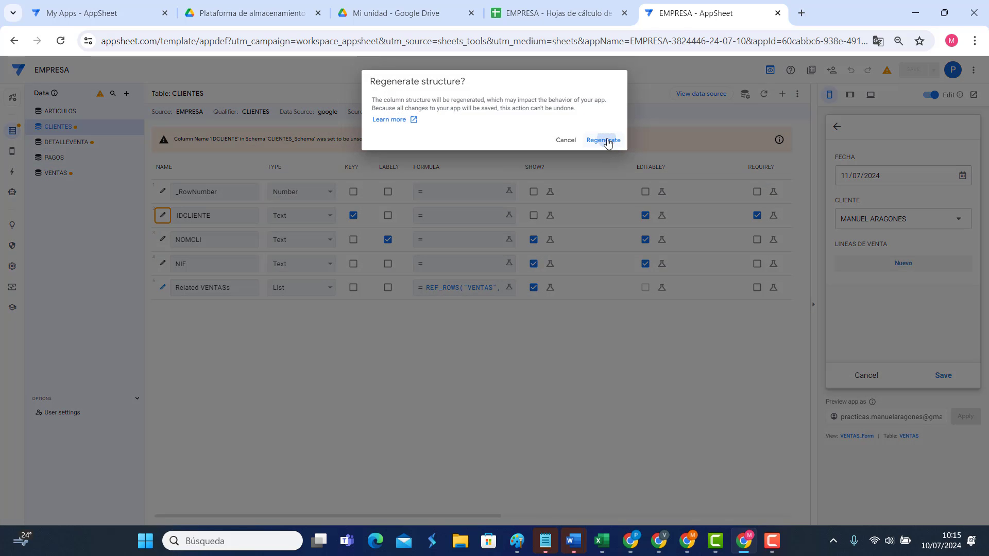
pyautogui.click(605, 141)
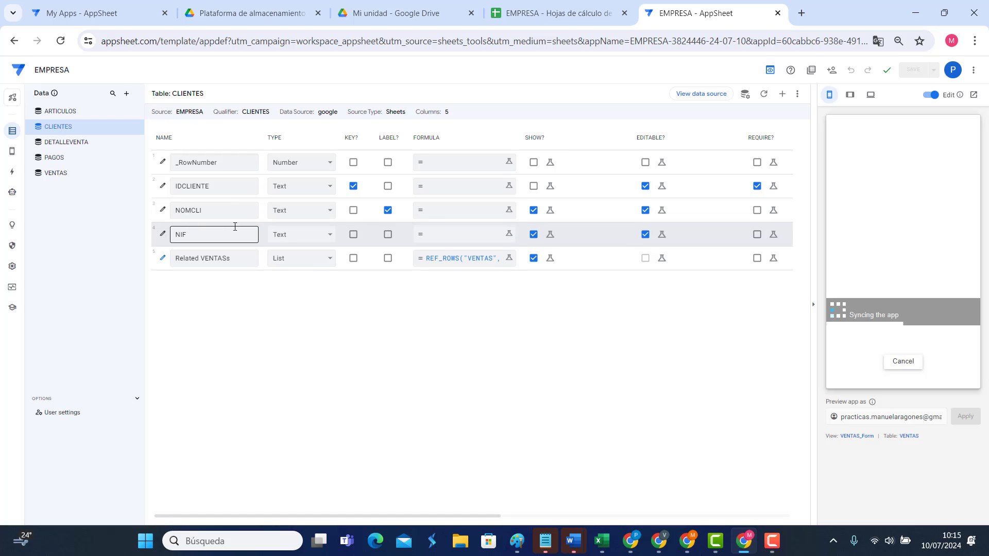
pyautogui.click(69, 173)
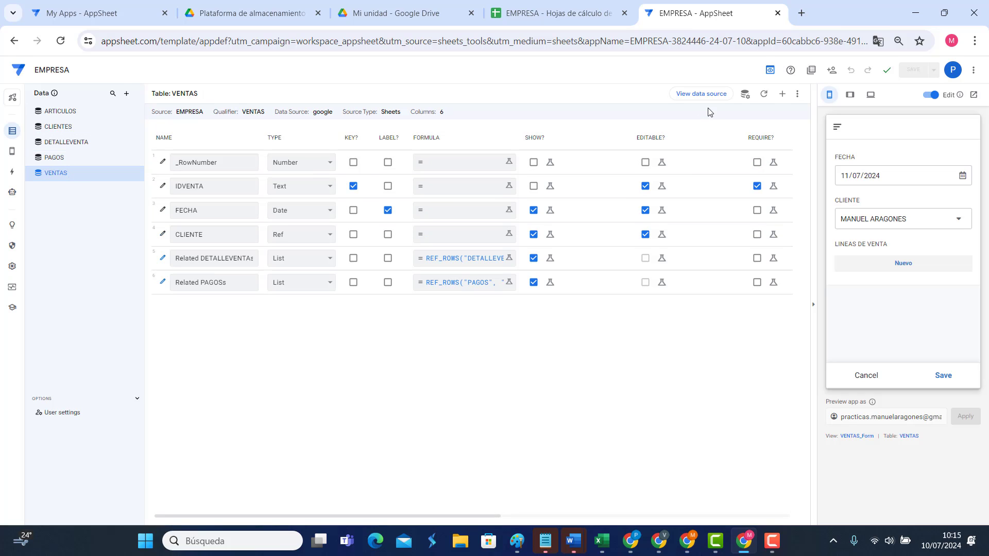
pyautogui.click(766, 98)
pyautogui.click(600, 141)
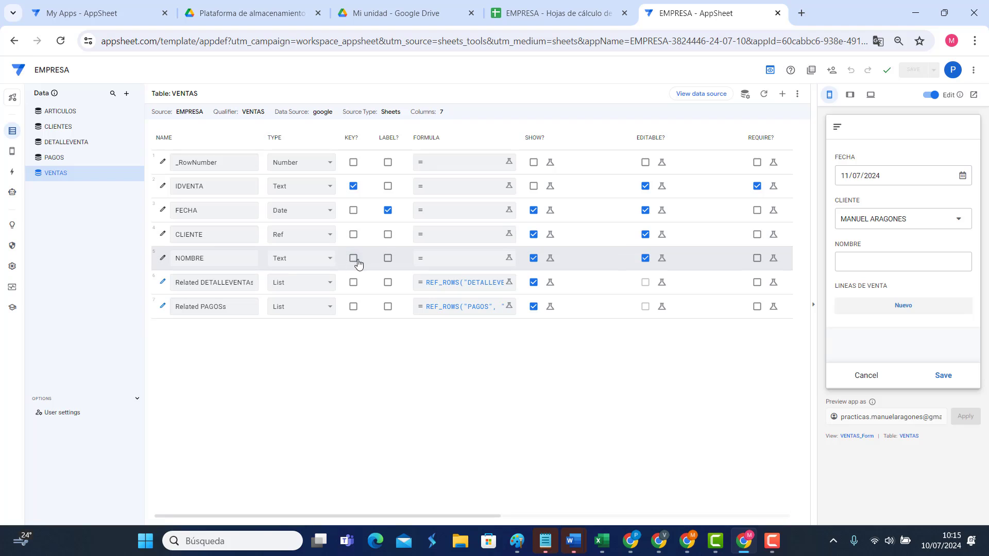
# Step: Give the VENTAS NOMBRE column the app formula [CLIENTE].[NOMCLI] and save it
pyautogui.click(476, 259)
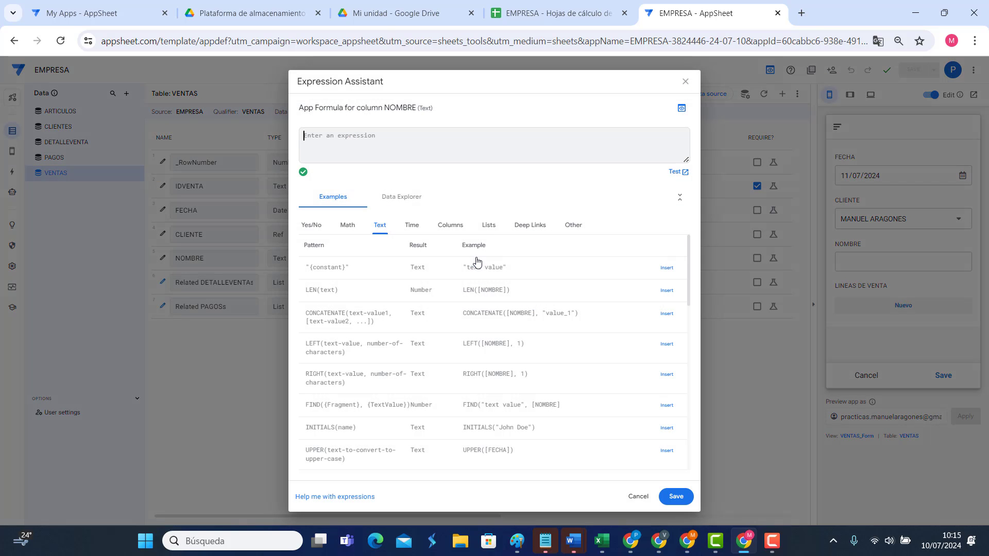
pyautogui.write('[')
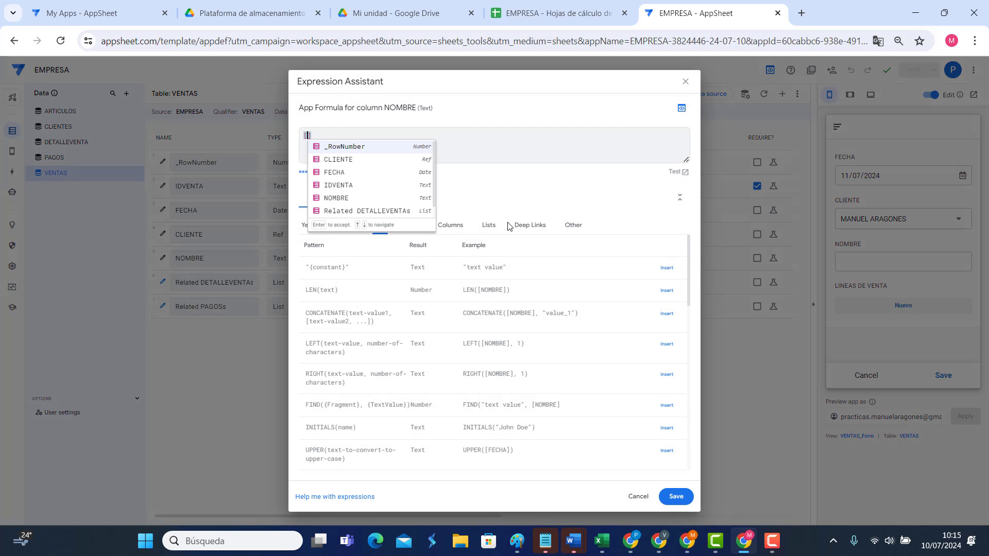
pyautogui.write('CLIN')
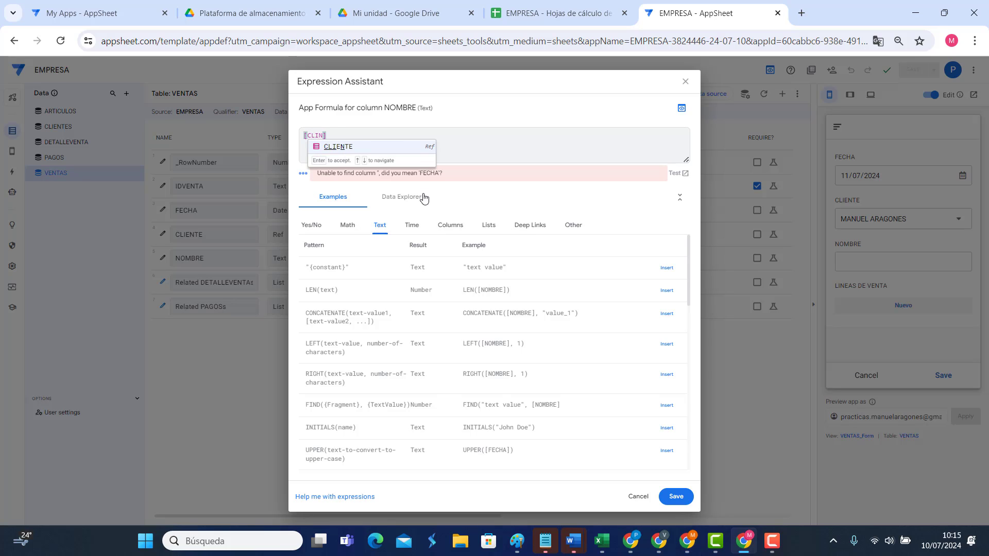
pyautogui.click(342, 148)
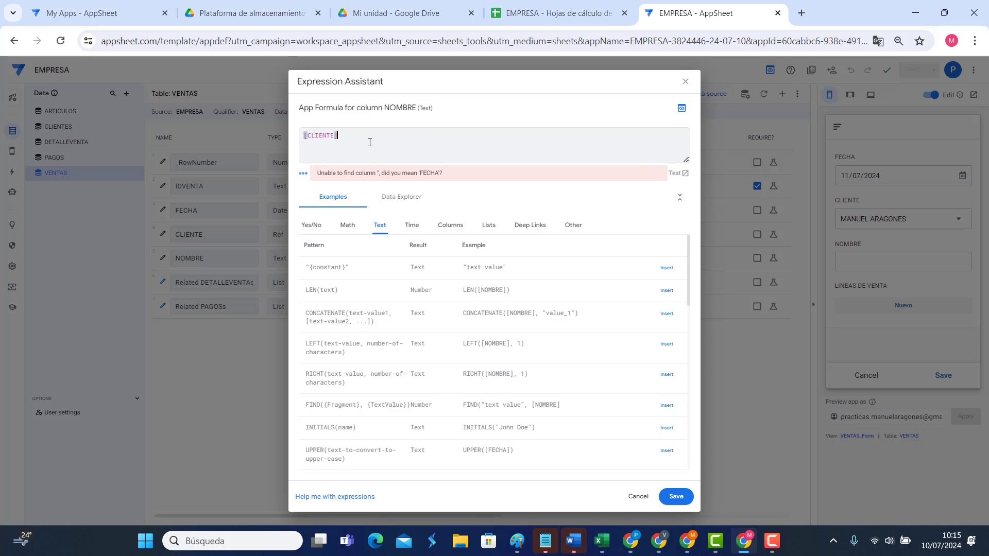
pyautogui.write('.[')
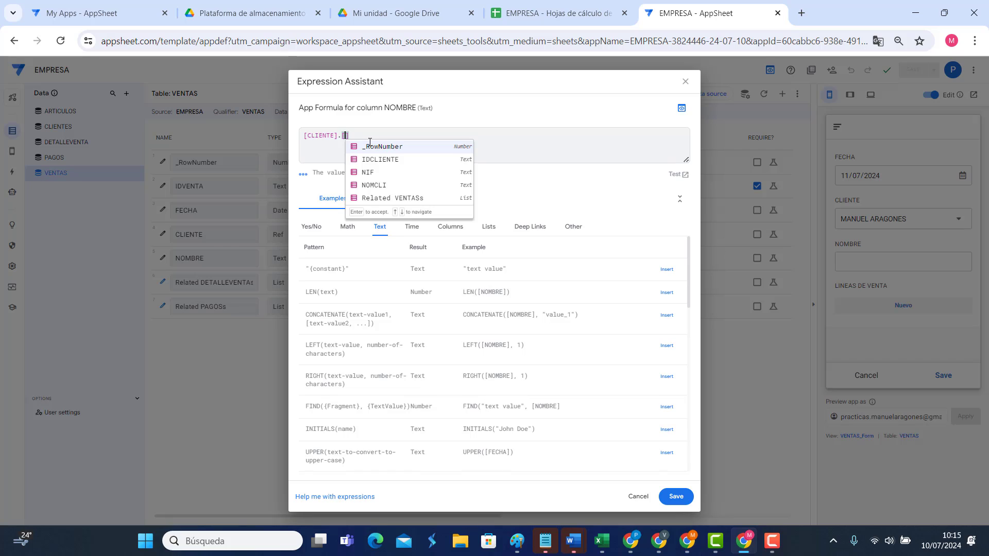
pyautogui.click(383, 187)
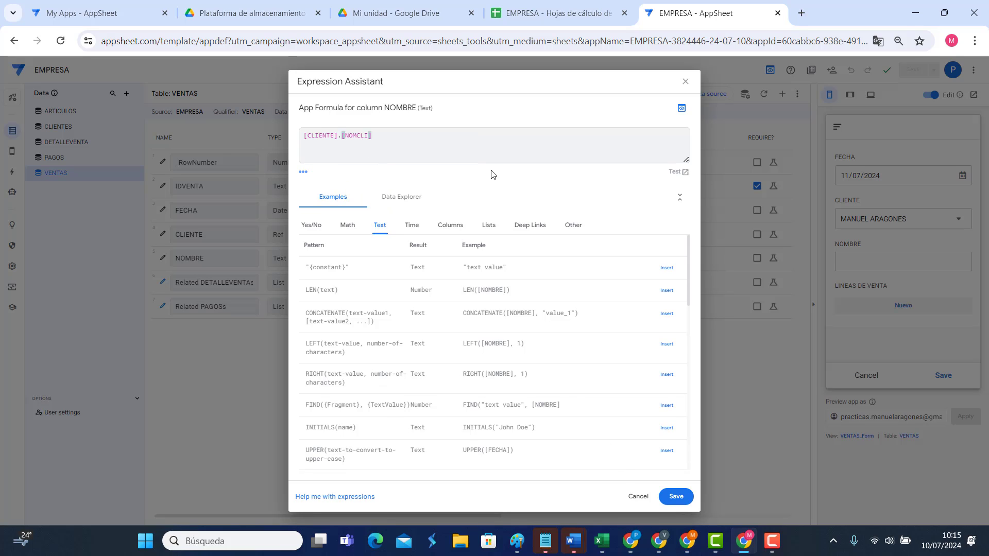
pyautogui.click(676, 496)
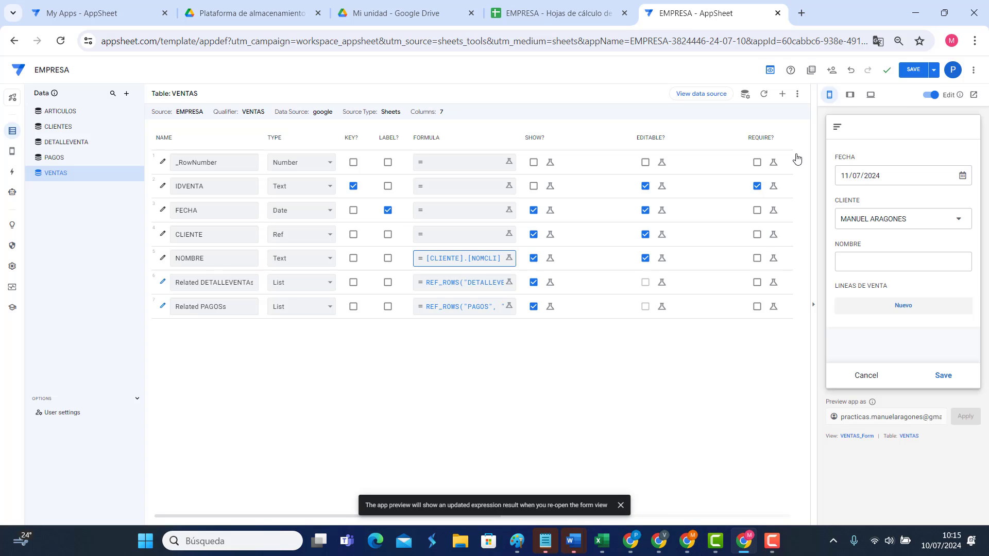
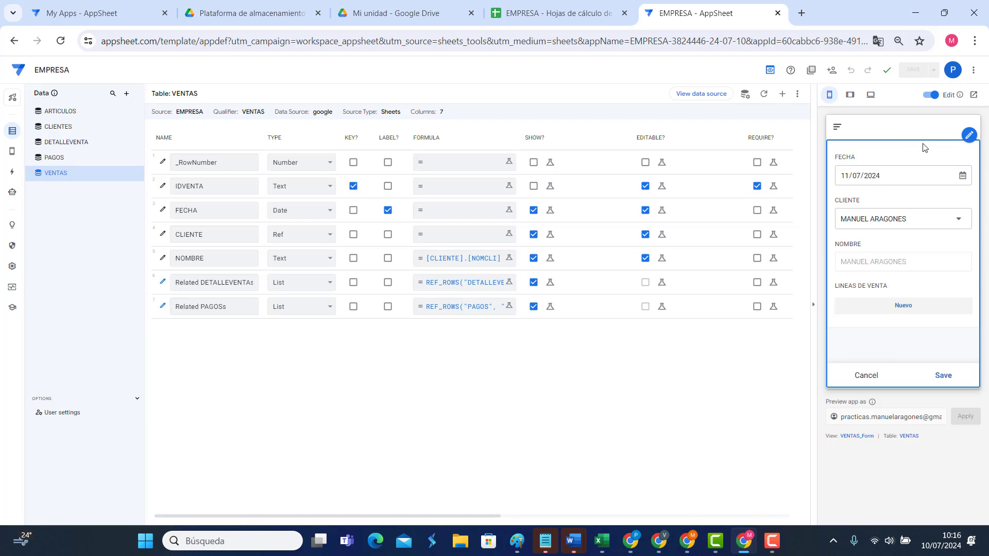
# Step: Set the VENTAS_Form column order to Manual and remove NOMBRE from the form
pyautogui.click(969, 136)
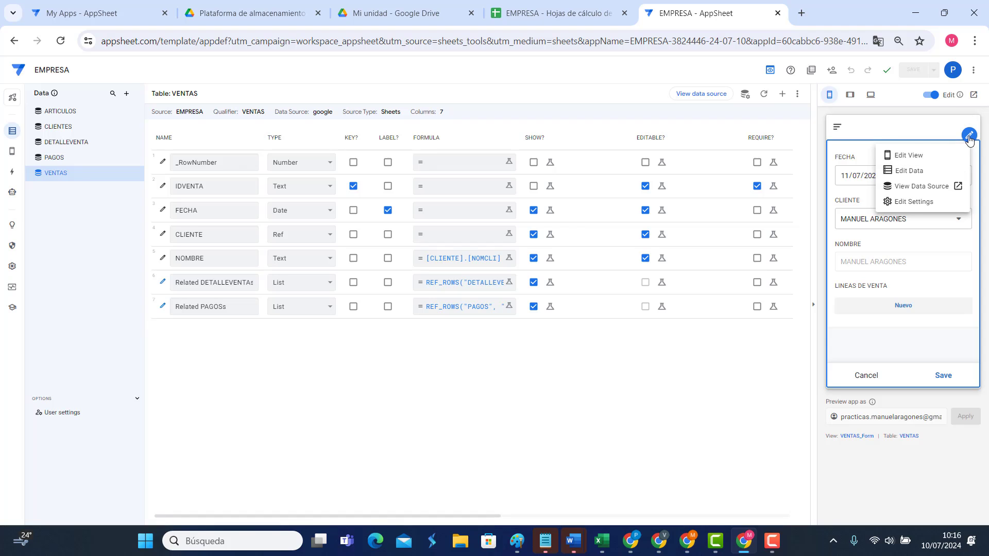
pyautogui.click(913, 157)
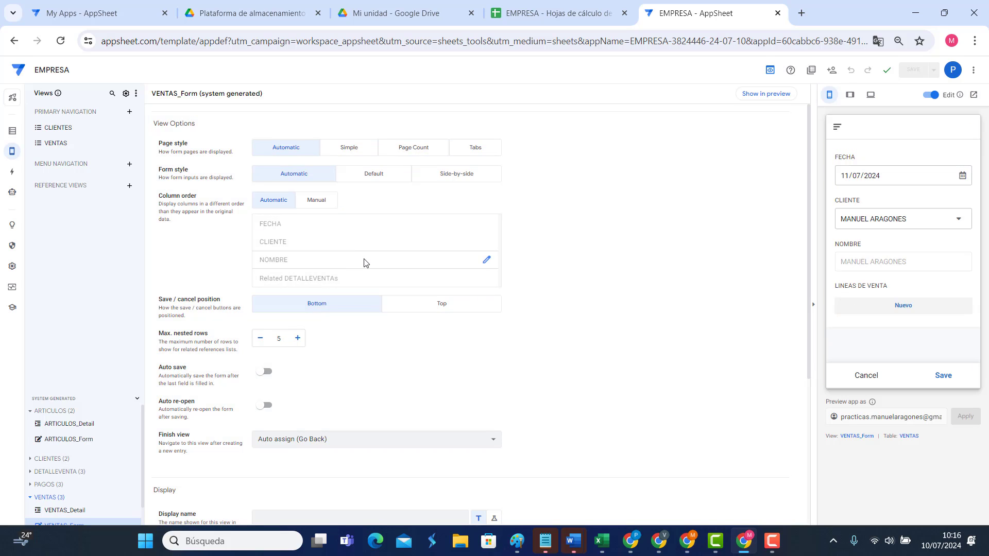
pyautogui.click(319, 200)
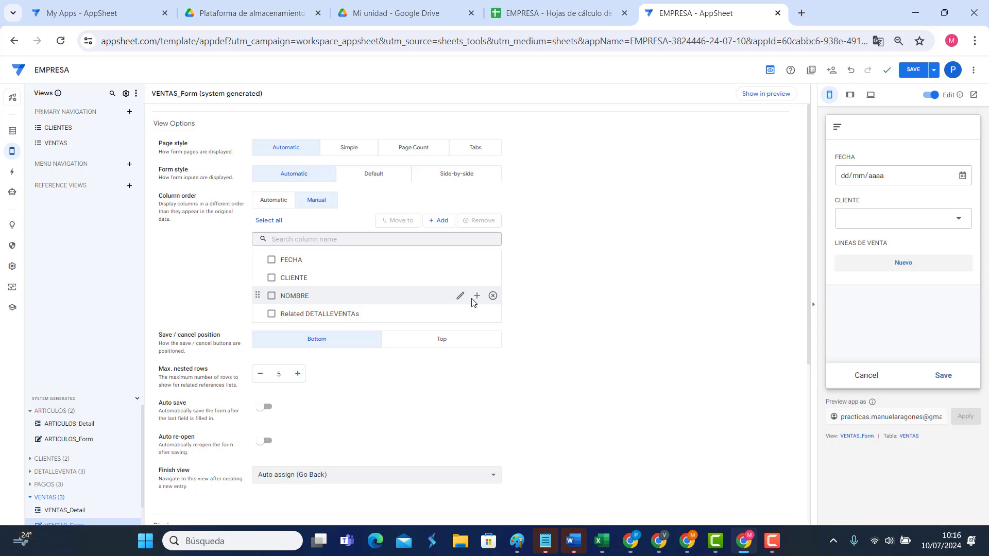
pyautogui.click(493, 297)
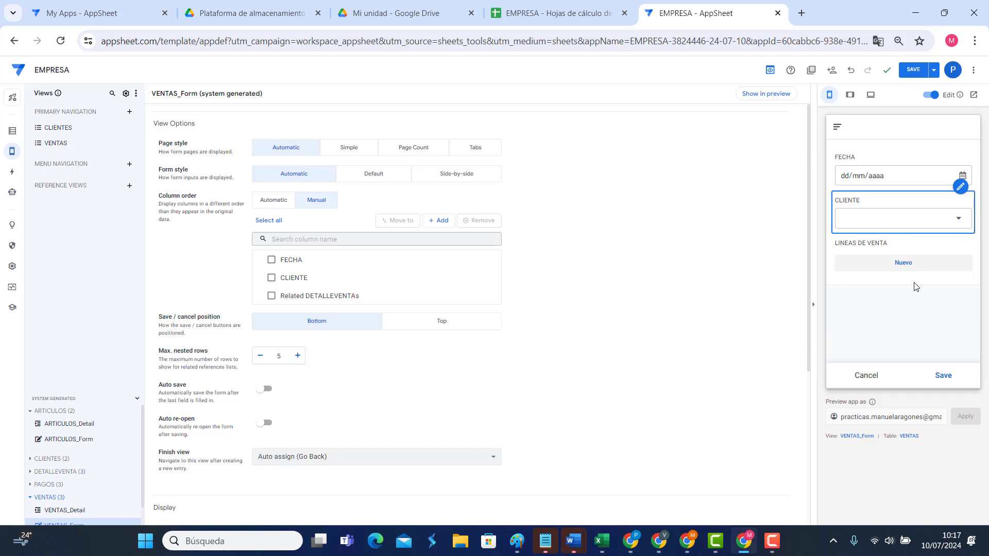
pyautogui.click(898, 223)
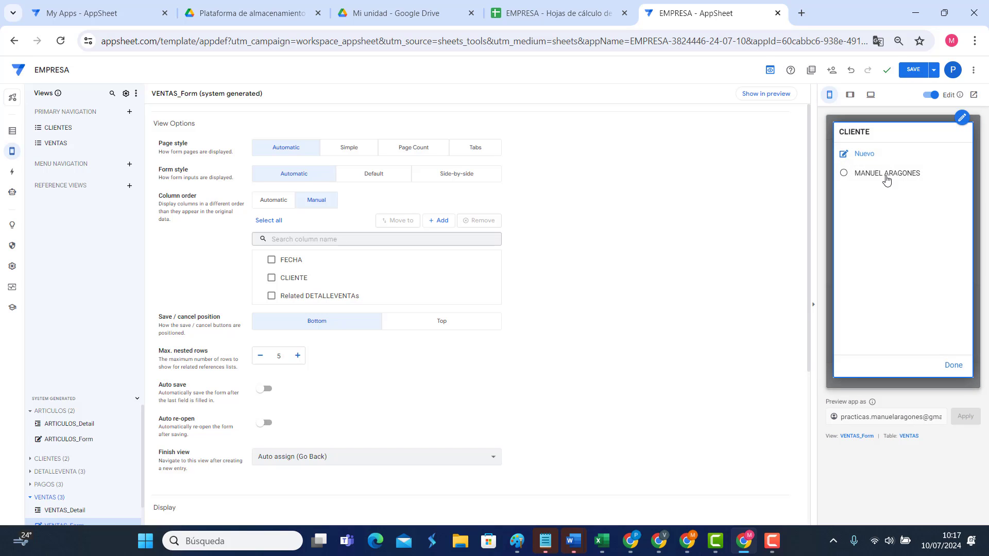
pyautogui.click(886, 190)
pyautogui.click(943, 376)
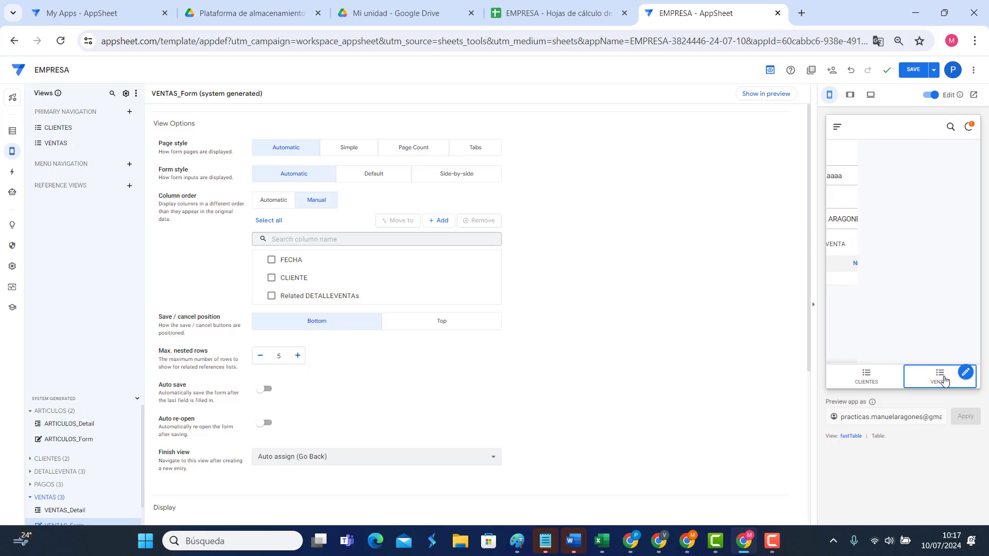
pyautogui.click(537, 17)
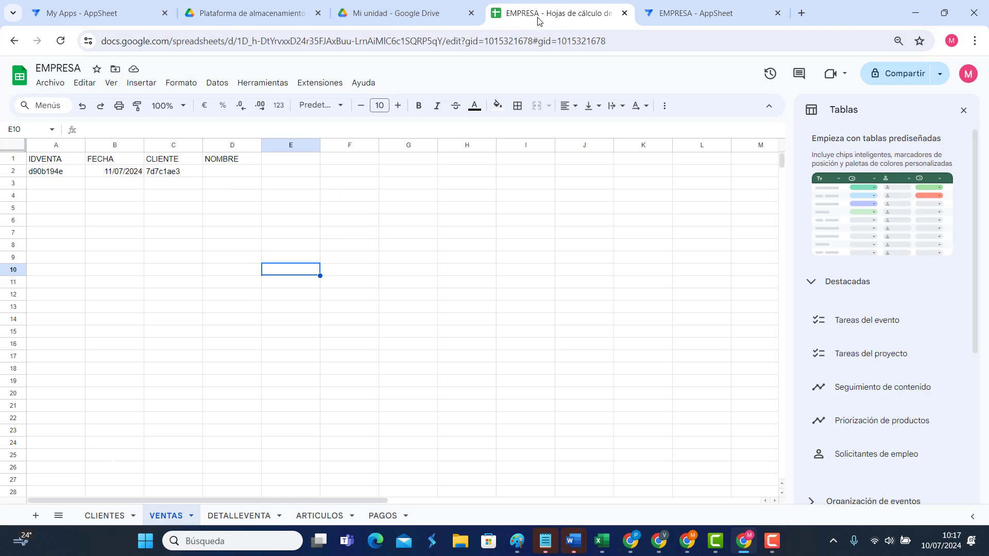
pyautogui.click(221, 188)
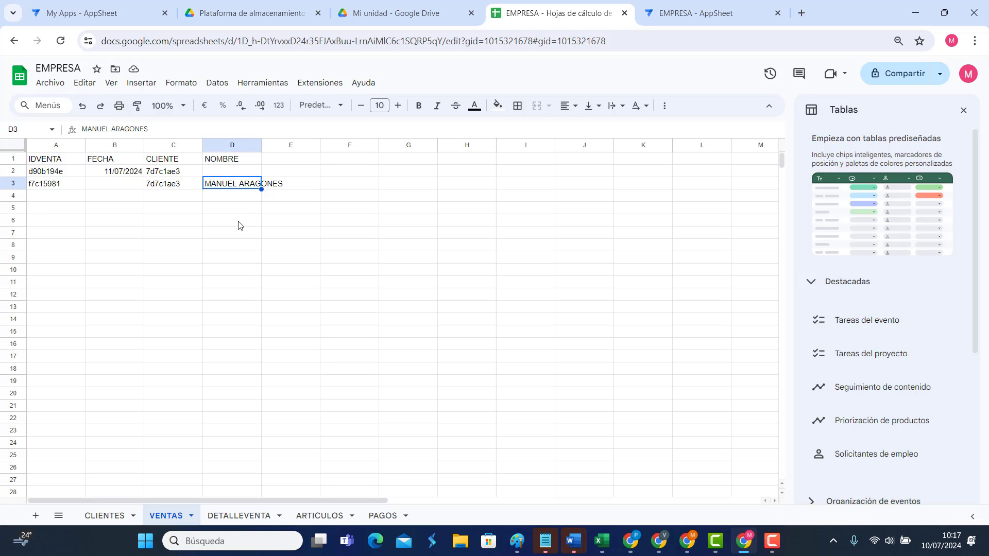
pyautogui.click(222, 170)
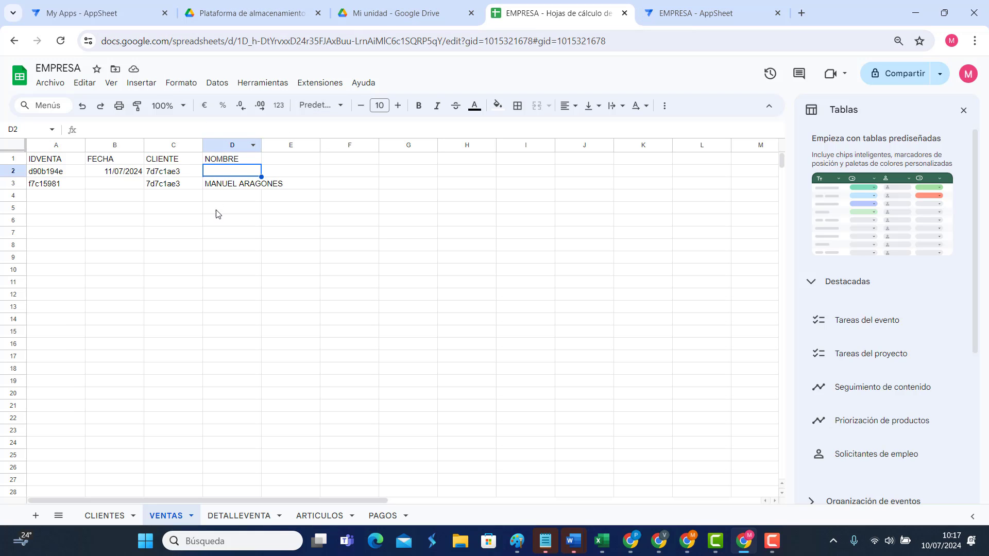
pyautogui.click(217, 189)
pyautogui.click(703, 12)
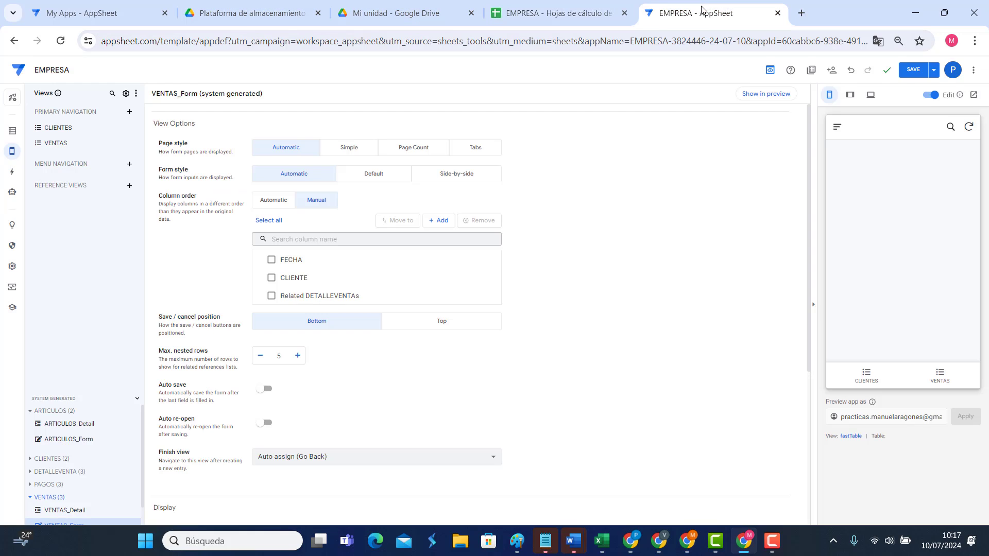
# Step: Re-save the first VENTAS sale in the preview so its NOMBRE fills in, checking the sheet
pyautogui.click(939, 375)
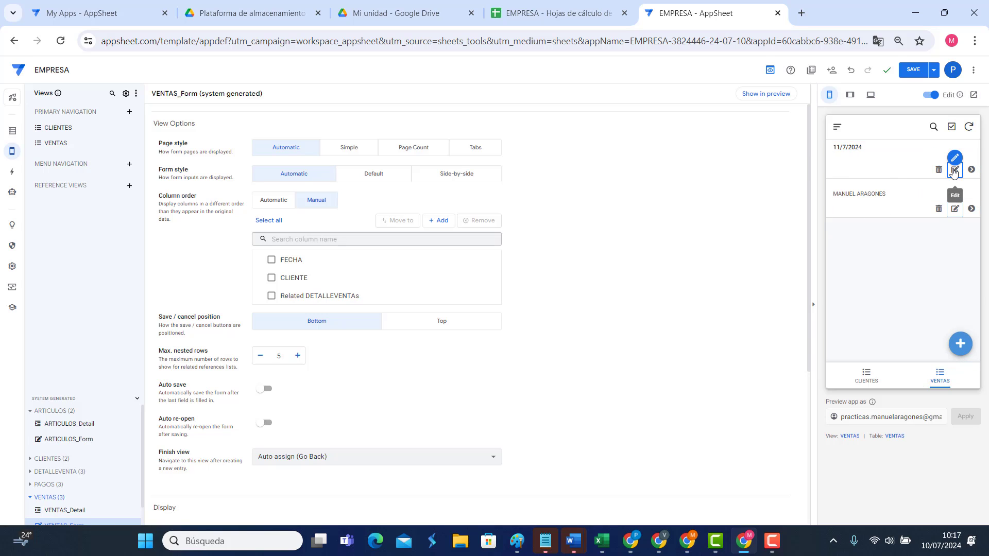
pyautogui.click(954, 170)
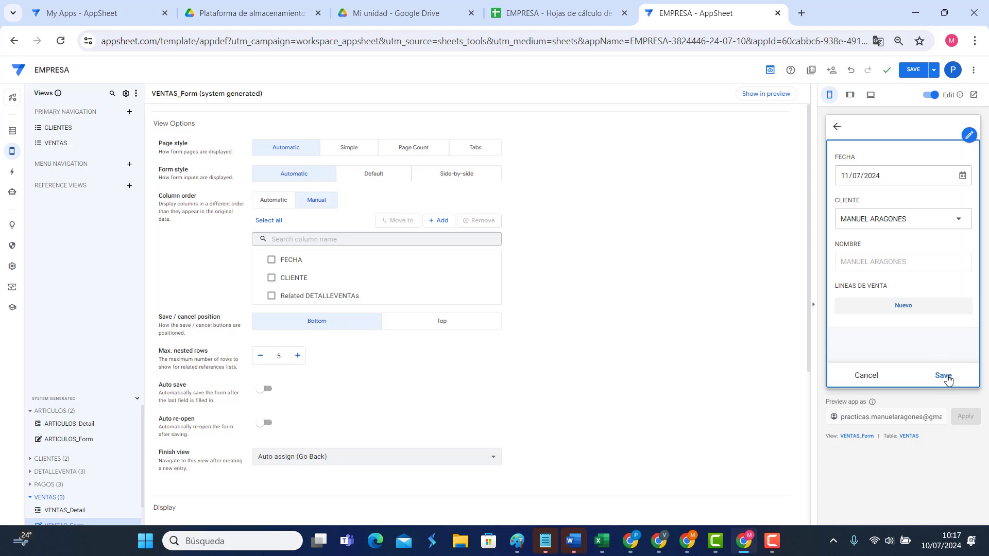
pyautogui.click(944, 375)
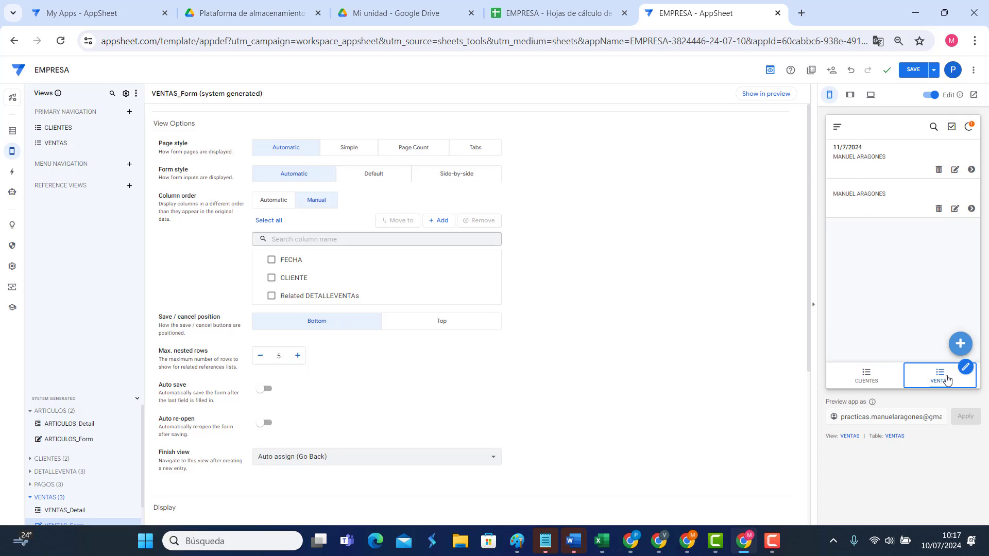
pyautogui.click(512, 23)
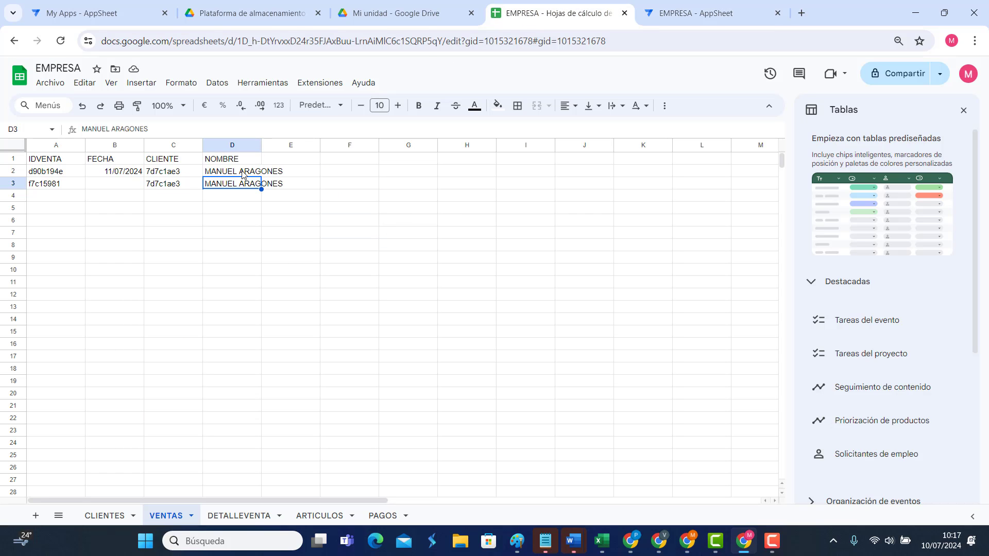
pyautogui.click(693, 14)
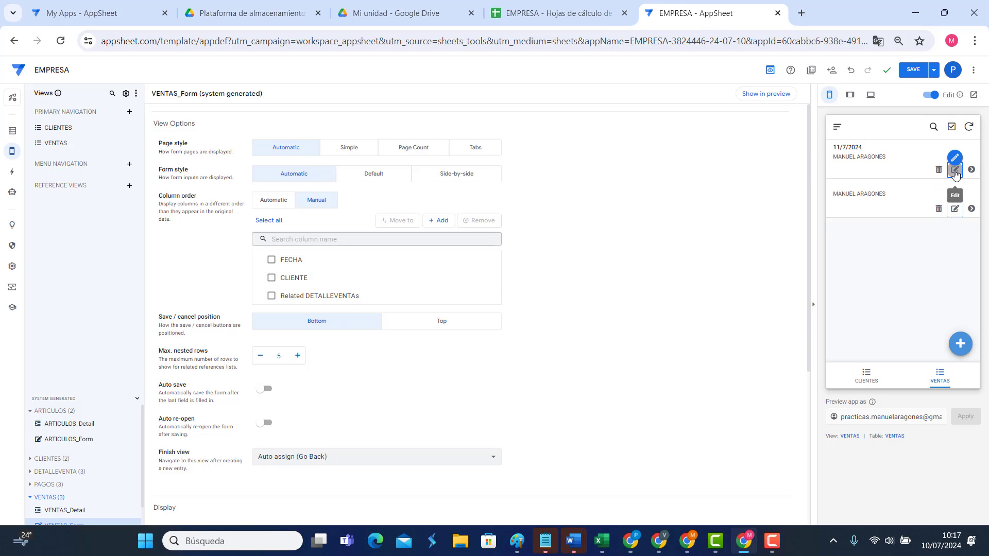
pyautogui.click(956, 171)
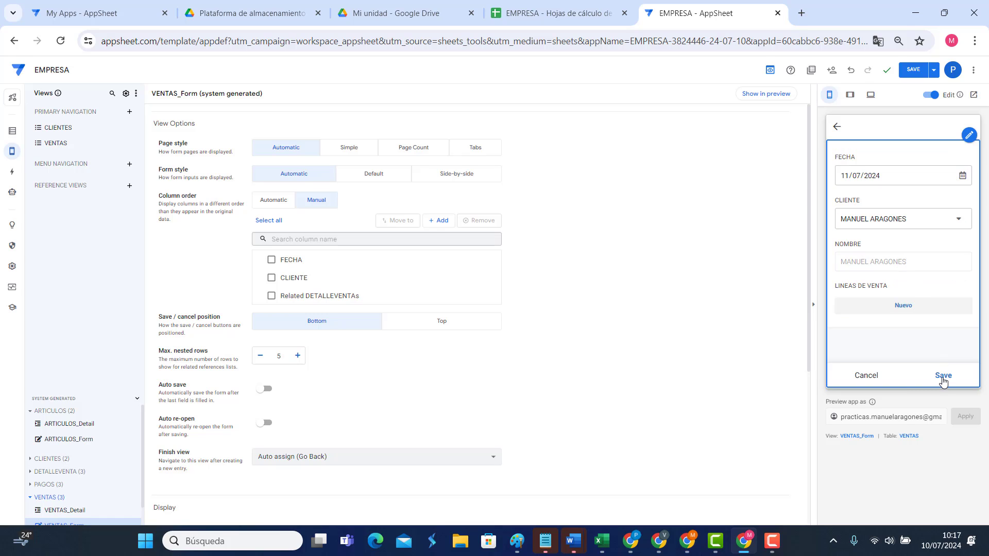
pyautogui.click(943, 376)
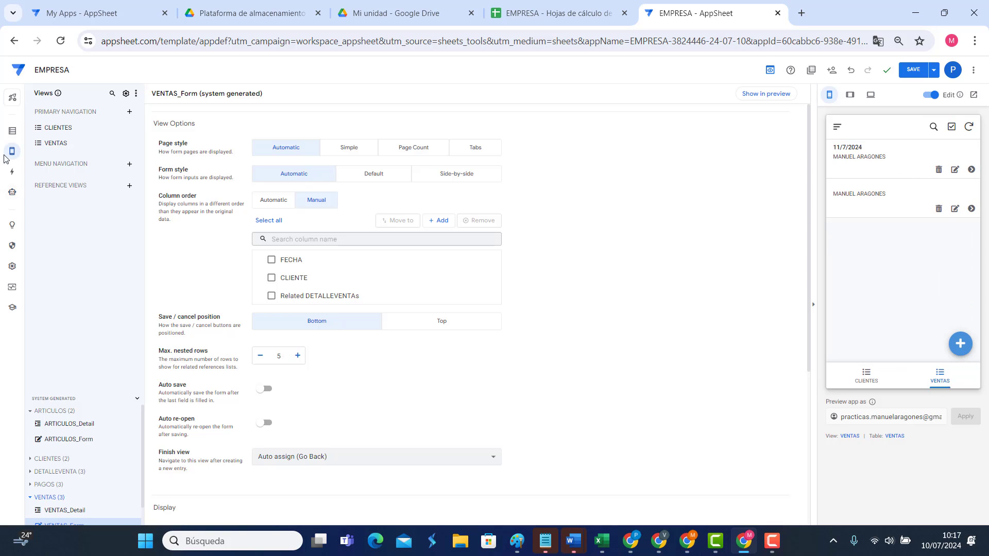
# Step: Add a VENTAS virtual column NOMBRE DEL CLIENTE with formula [CLIENTE].[NOMCLI]
pyautogui.click(12, 131)
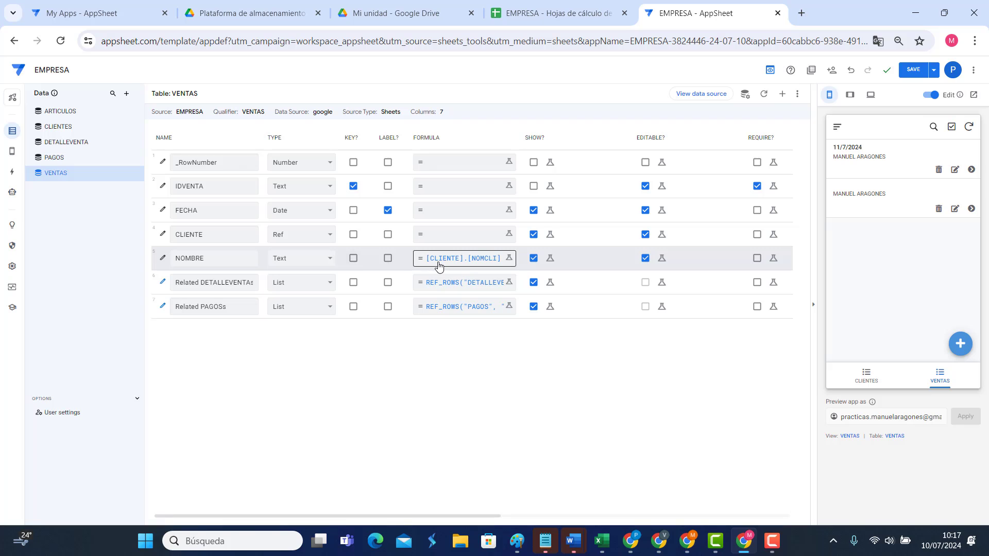
pyautogui.click(781, 93)
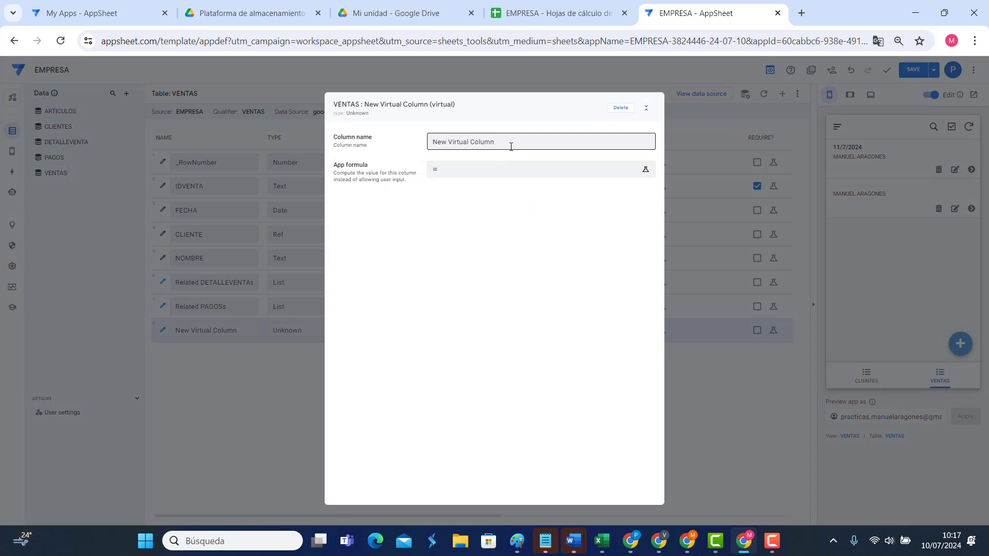
pyautogui.write('NOMBRE DEL CLIENTE')
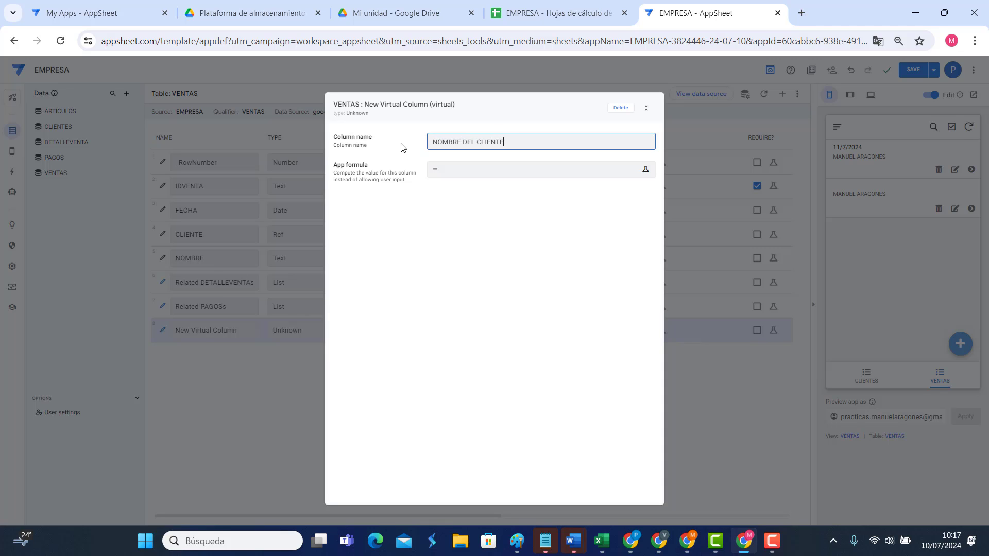
pyautogui.click(488, 173)
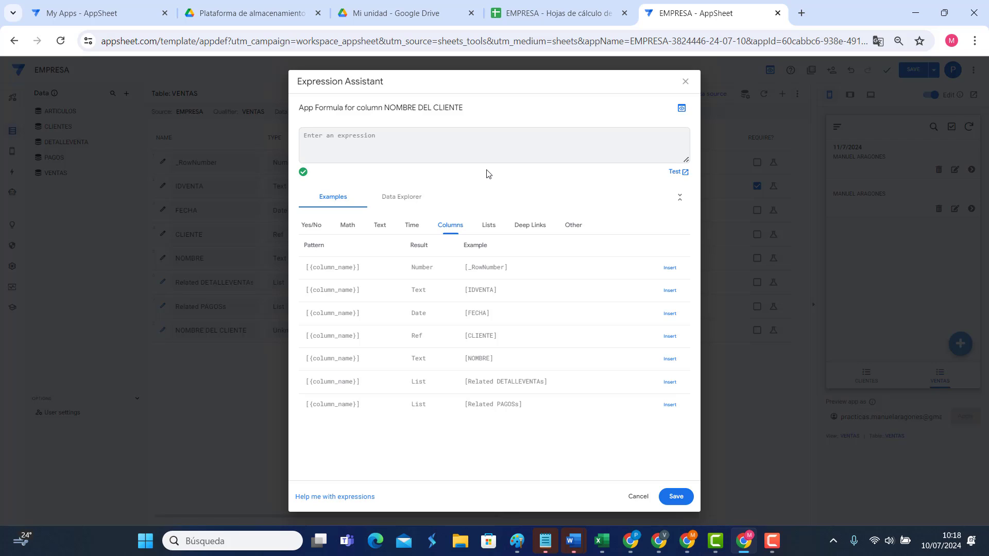
pyautogui.write('[CK')
pyautogui.press('BackSpace')
pyautogui.write('CLI')
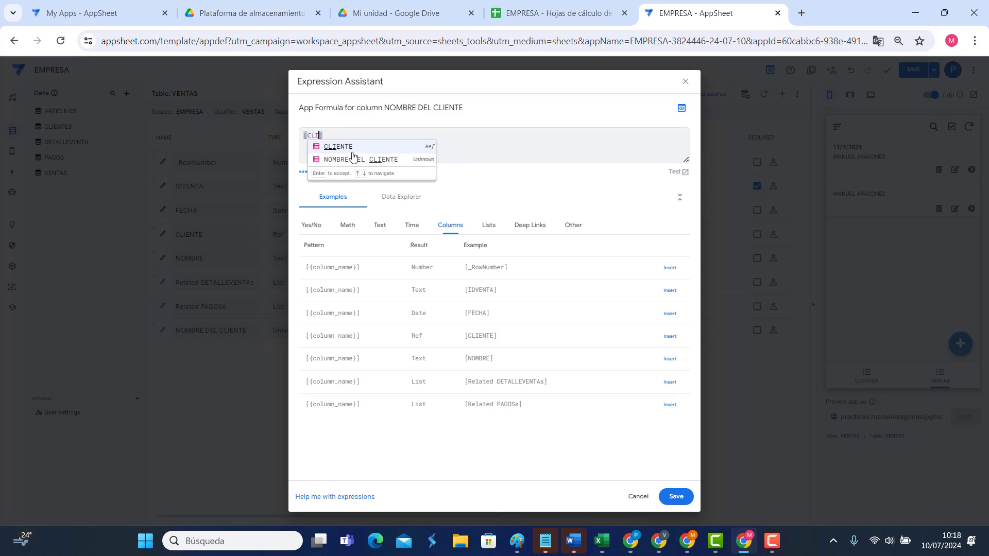
pyautogui.click(346, 146)
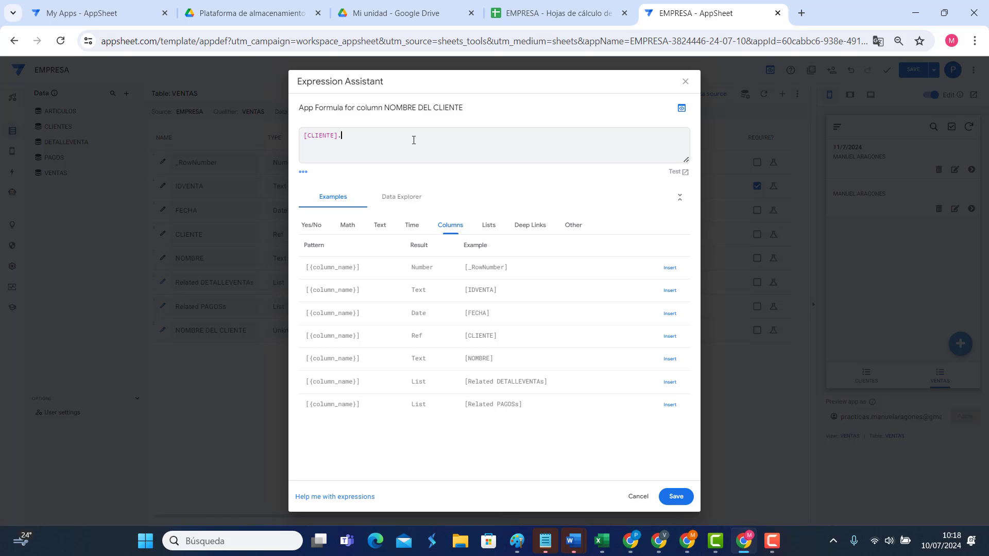
pyautogui.write('.[')
pyautogui.click(387, 189)
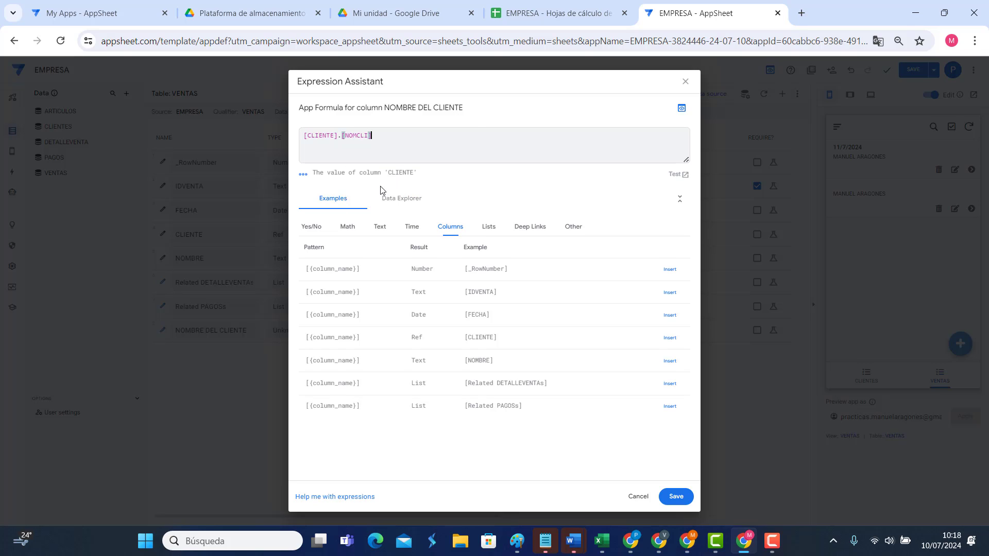
pyautogui.click(674, 497)
pyautogui.click(624, 107)
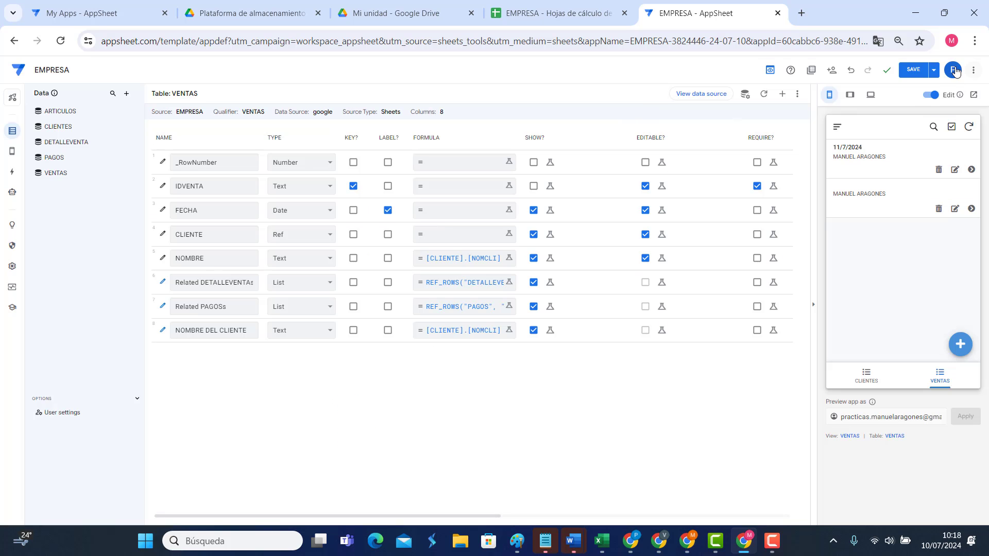
# Step: Save the app, check the second sale's client name, and show the DETALLEVENTA columns
pyautogui.click(912, 70)
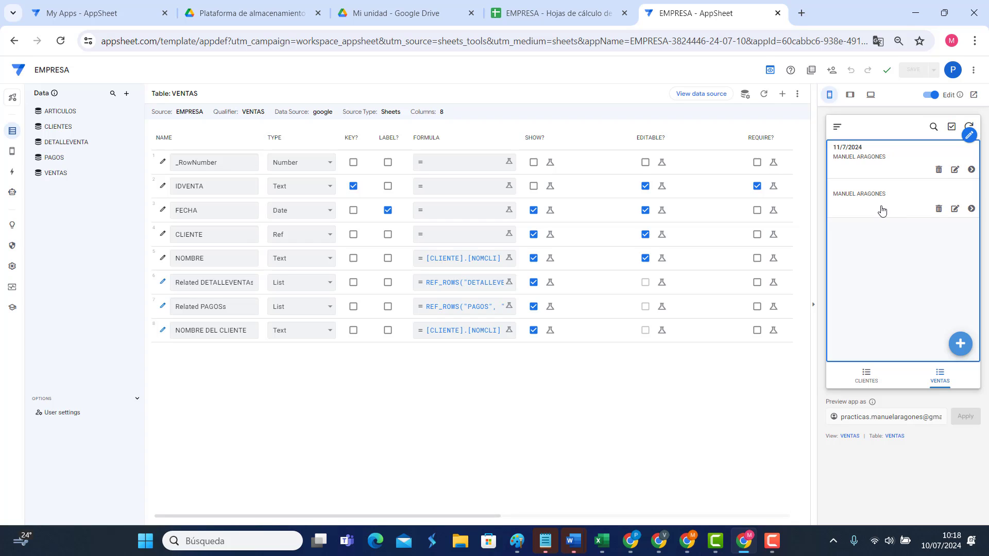
pyautogui.click(955, 209)
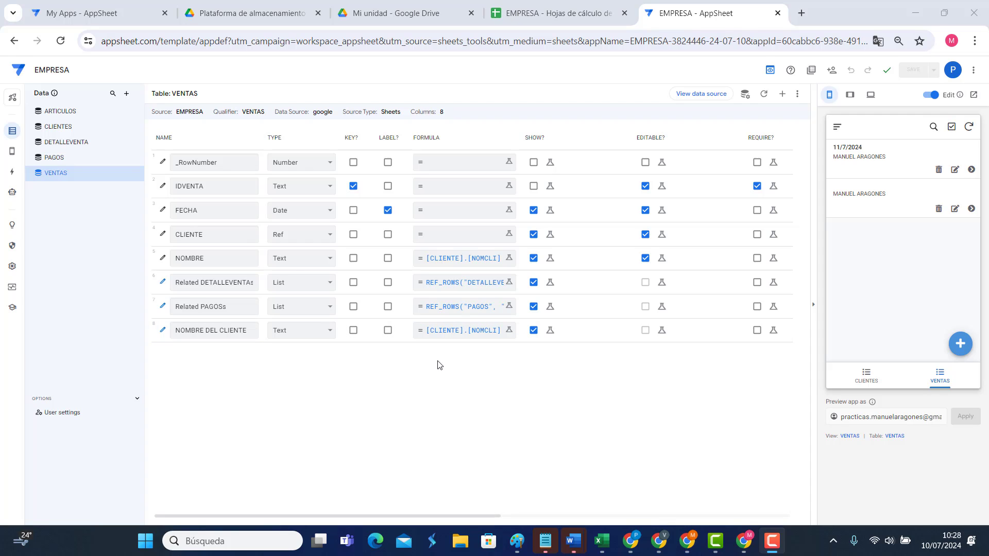
pyautogui.click(70, 148)
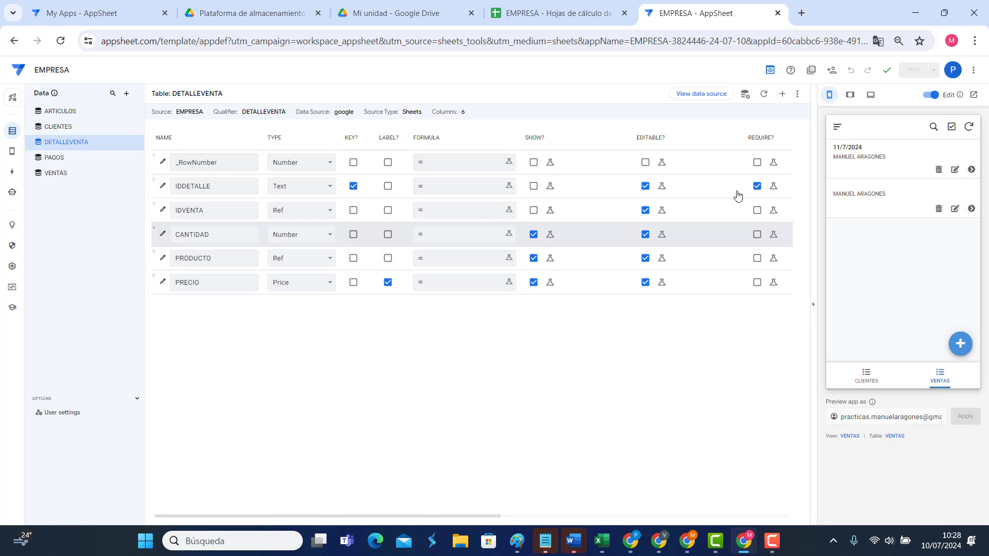
# Step: Add a DETALLEVENTA virtual Price column TOTAL LINEA with formula [CANTIDAD]*[PRECIO]
pyautogui.click(782, 96)
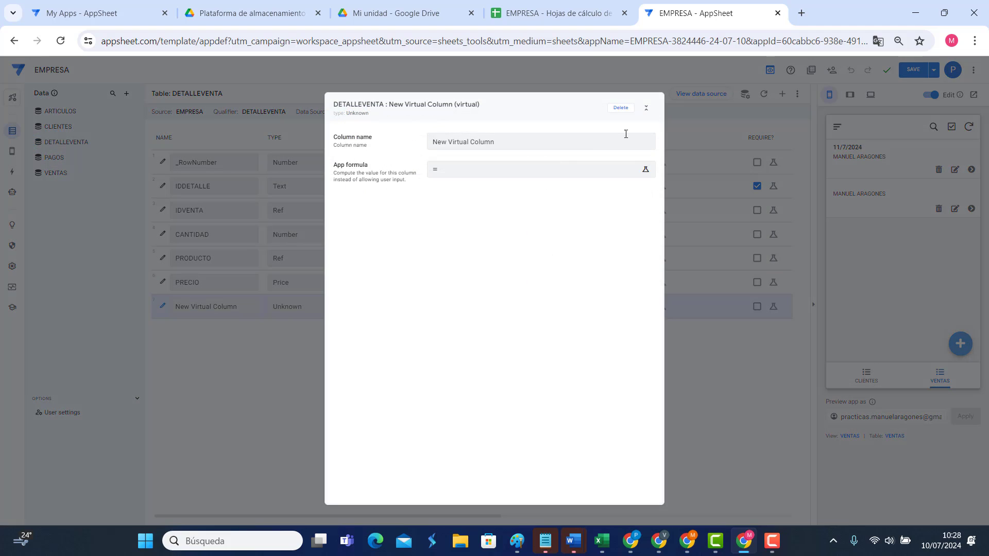
pyautogui.write('TOTAL LINEA')
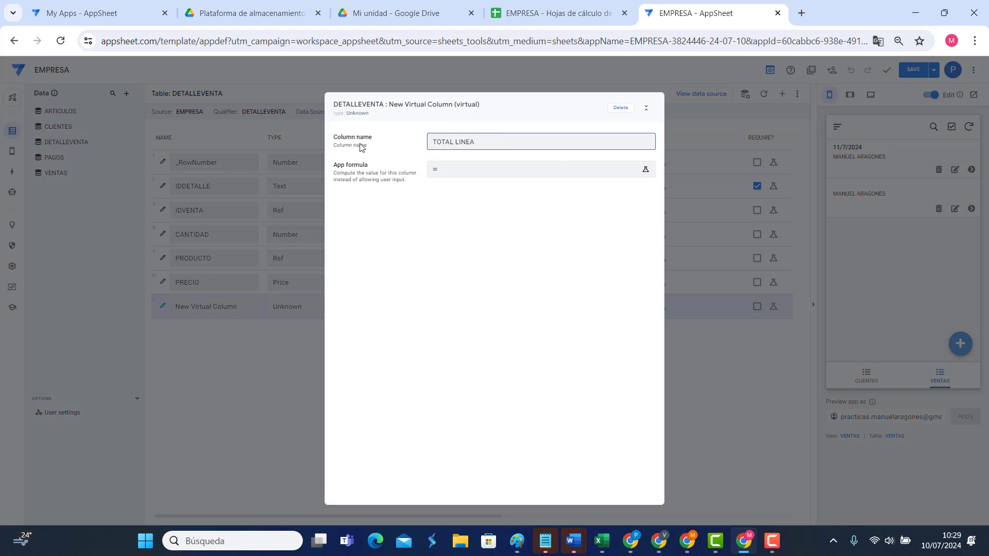
pyautogui.click(463, 172)
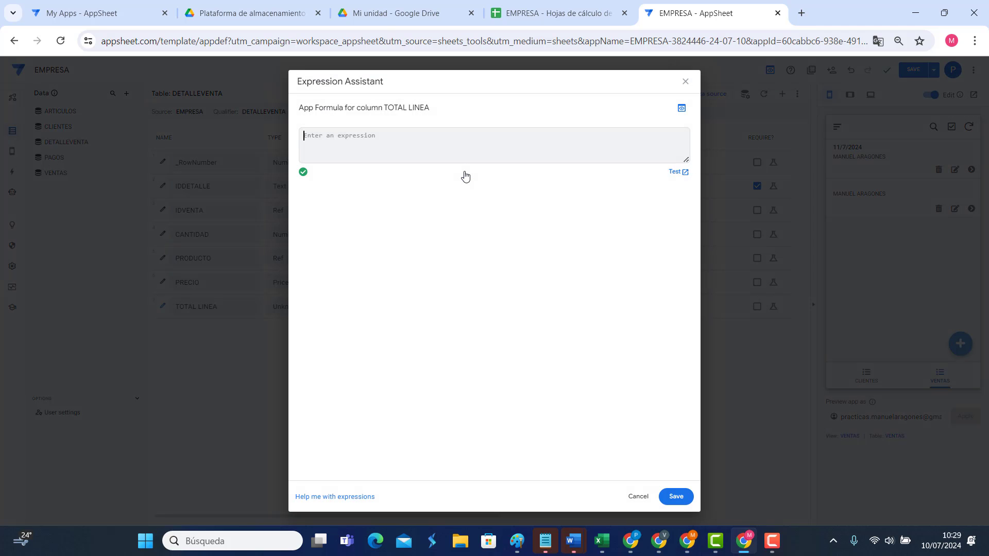
pyautogui.write('SUM')
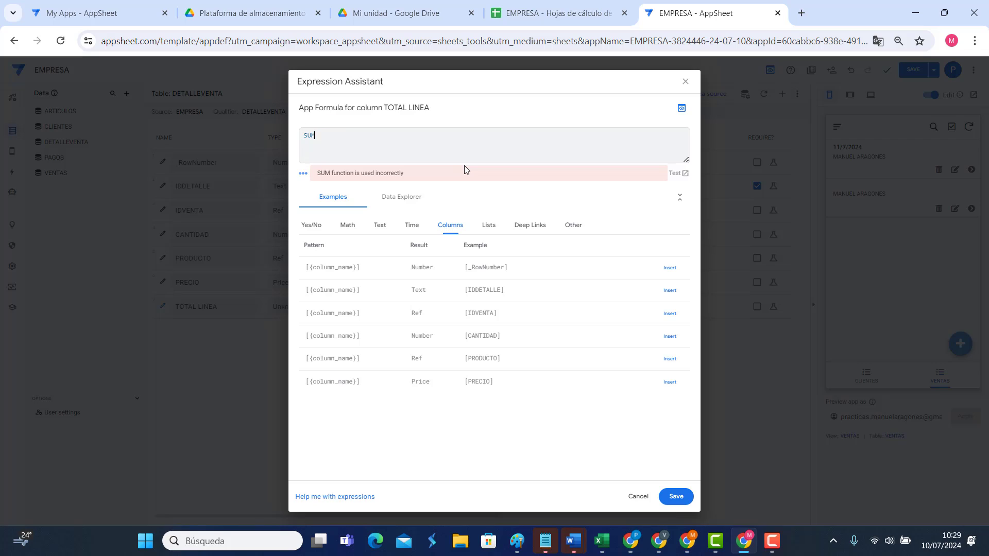
pyautogui.press('BackSpace')
pyautogui.press('BackSpace')
pyautogui.press('BackSpace')
pyautogui.write('[')
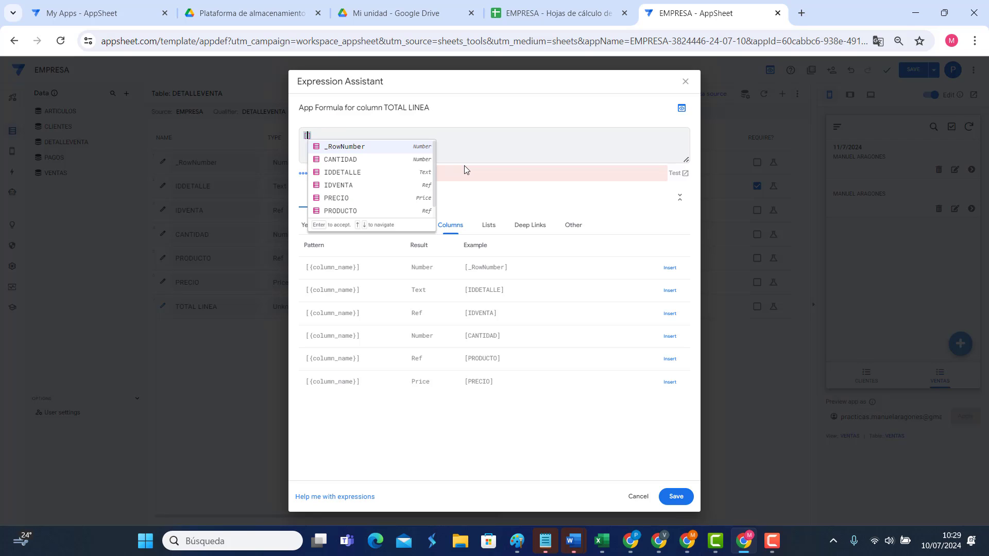
pyautogui.write('CANTID')
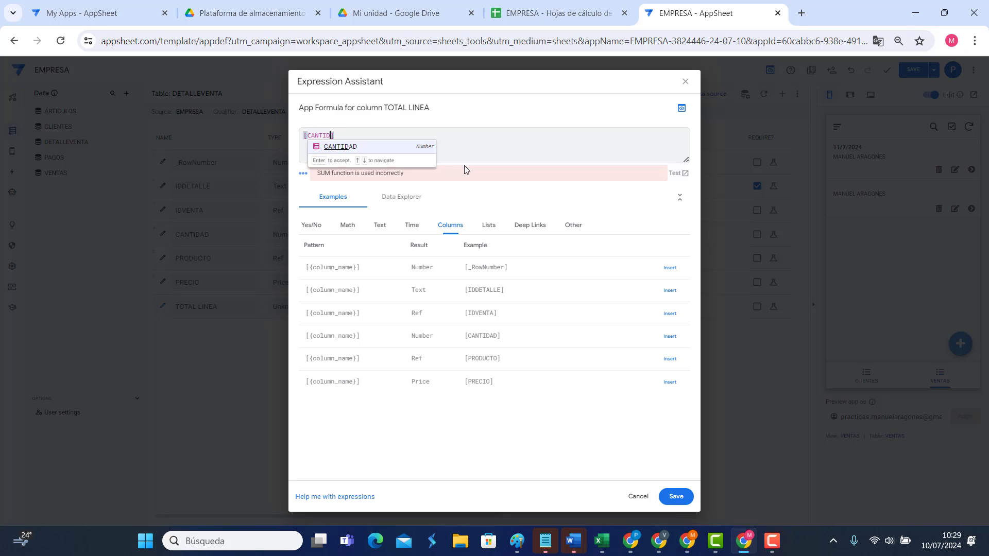
pyautogui.click(339, 147)
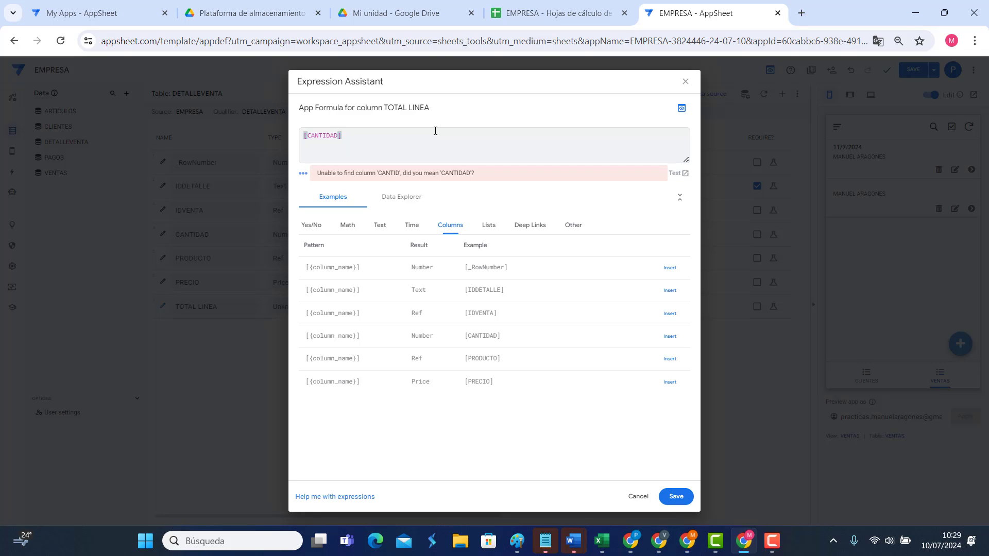
pyautogui.write('*[PRECI')
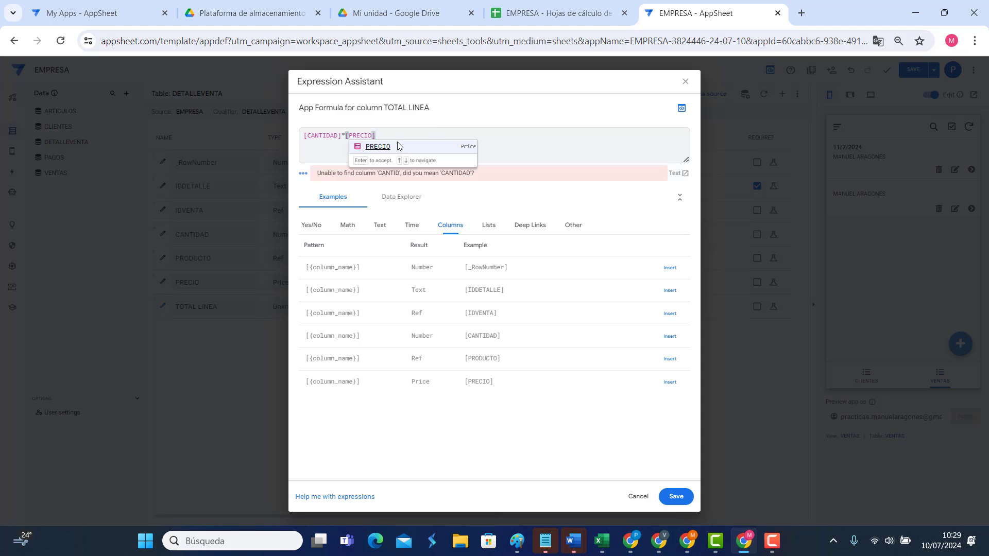
pyautogui.write('O')
pyautogui.click(383, 146)
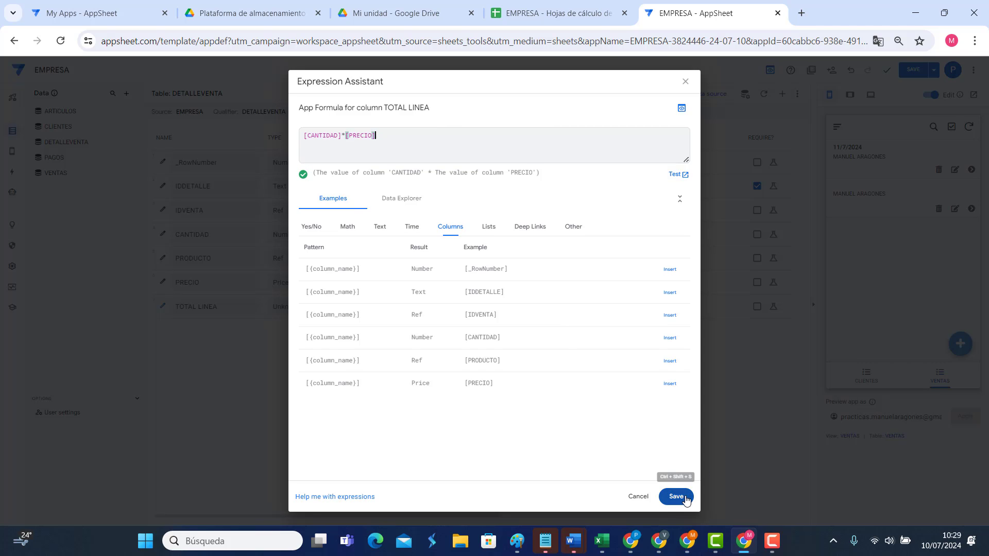
pyautogui.click(675, 496)
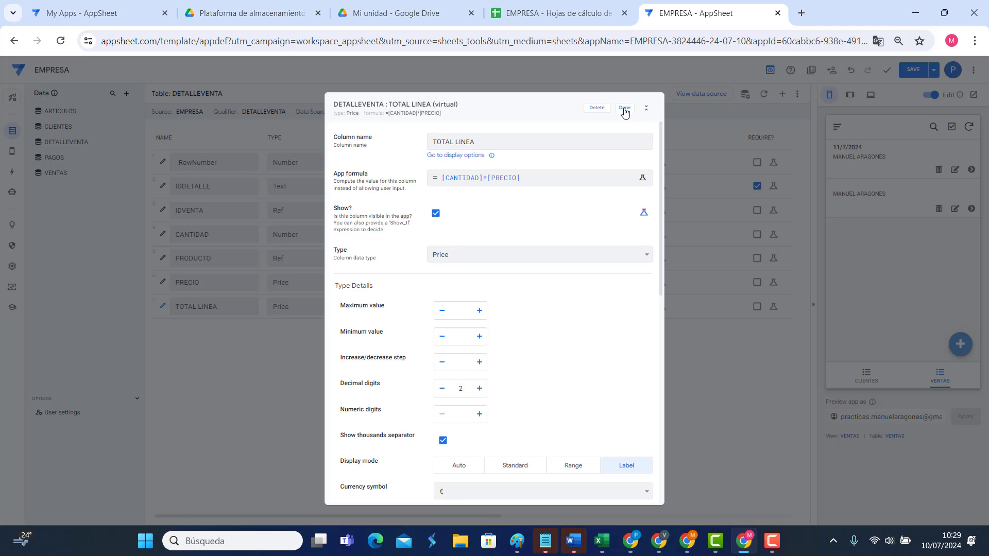
pyautogui.click(625, 108)
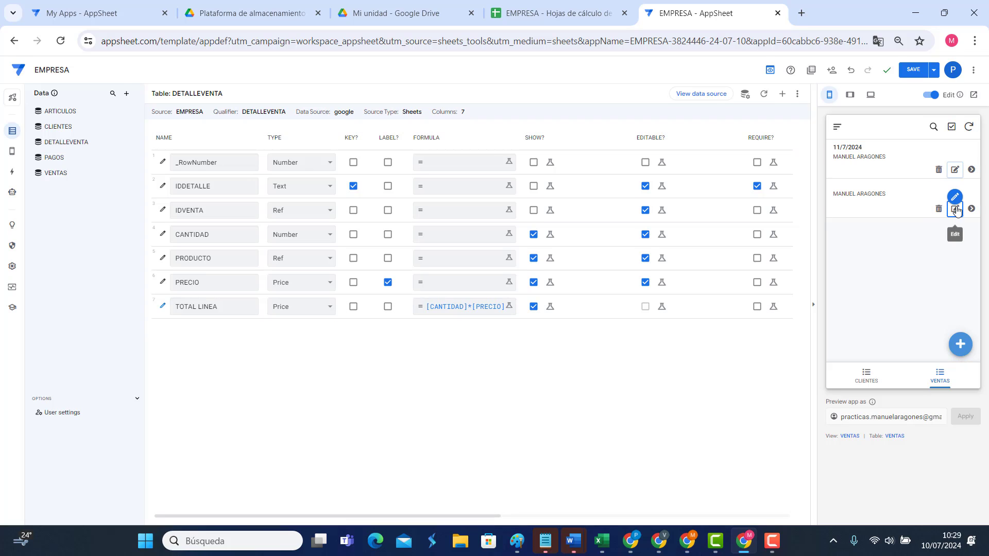
# Step: Save the app, start a new line on a sale, and create product PRODUCTO PRUEBA
pyautogui.click(913, 71)
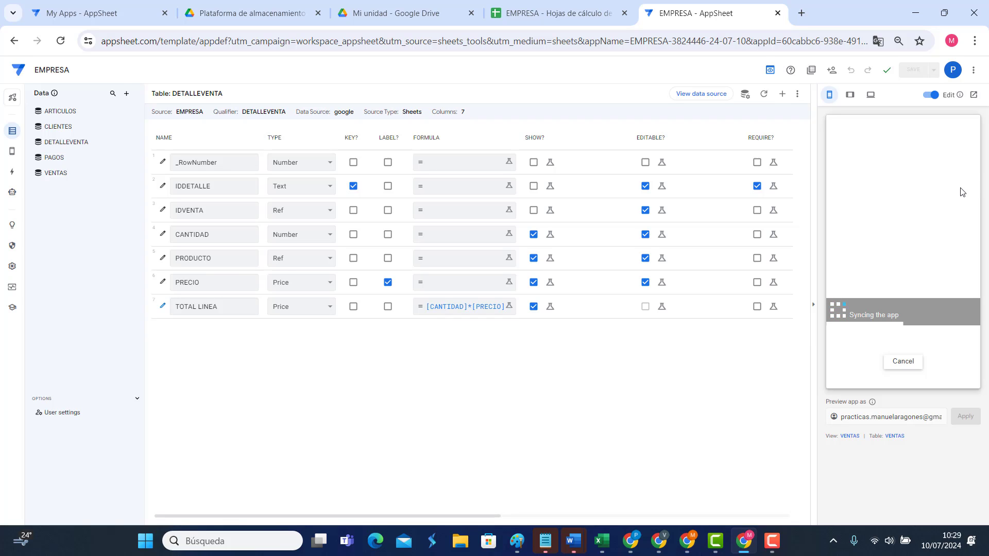
pyautogui.click(961, 191)
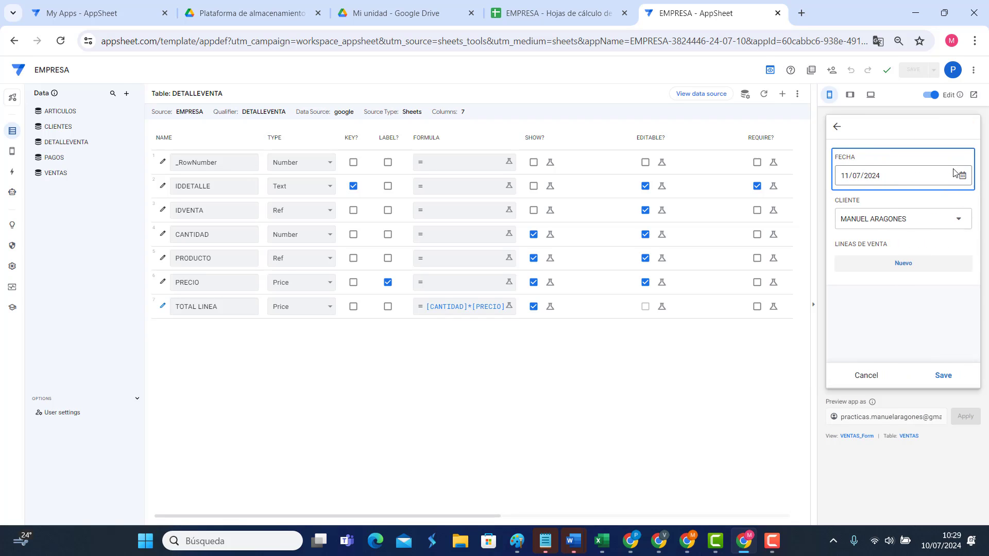
pyautogui.click(903, 262)
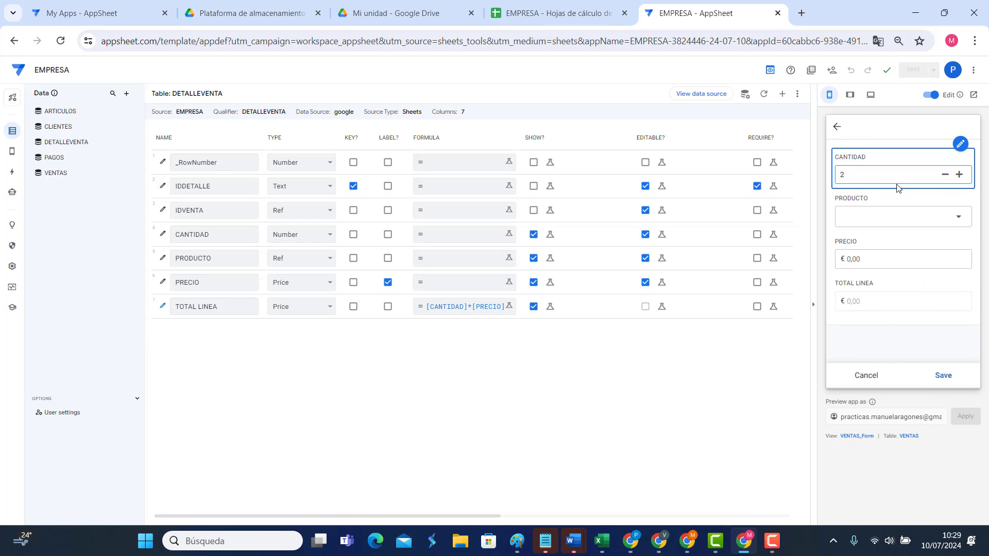
pyautogui.click(894, 217)
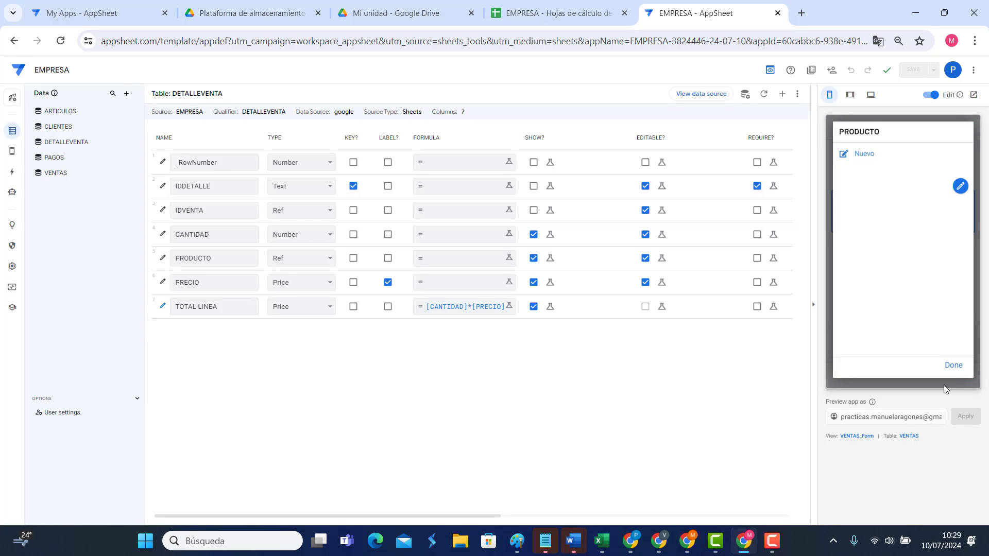
pyautogui.click(865, 153)
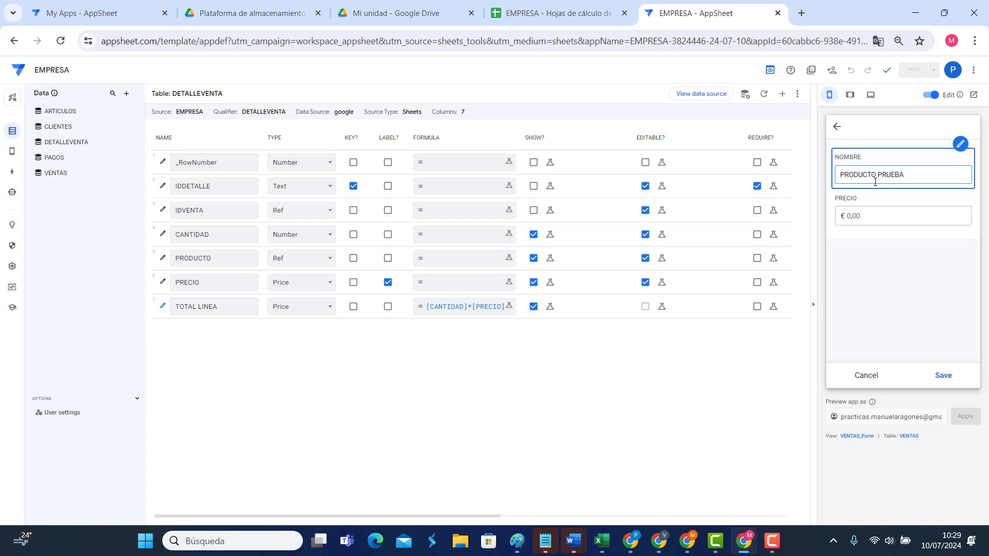
pyautogui.click(877, 214)
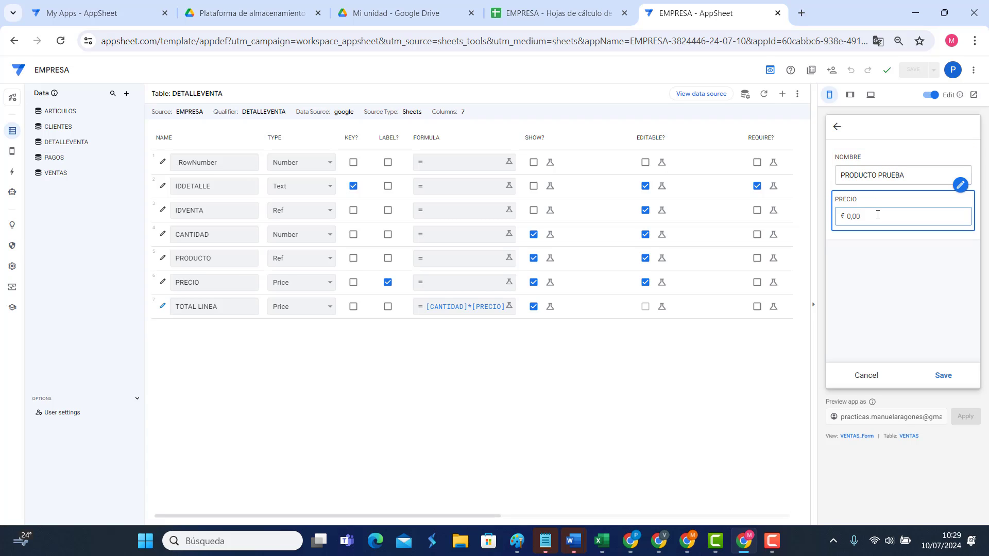
pyautogui.click(945, 380)
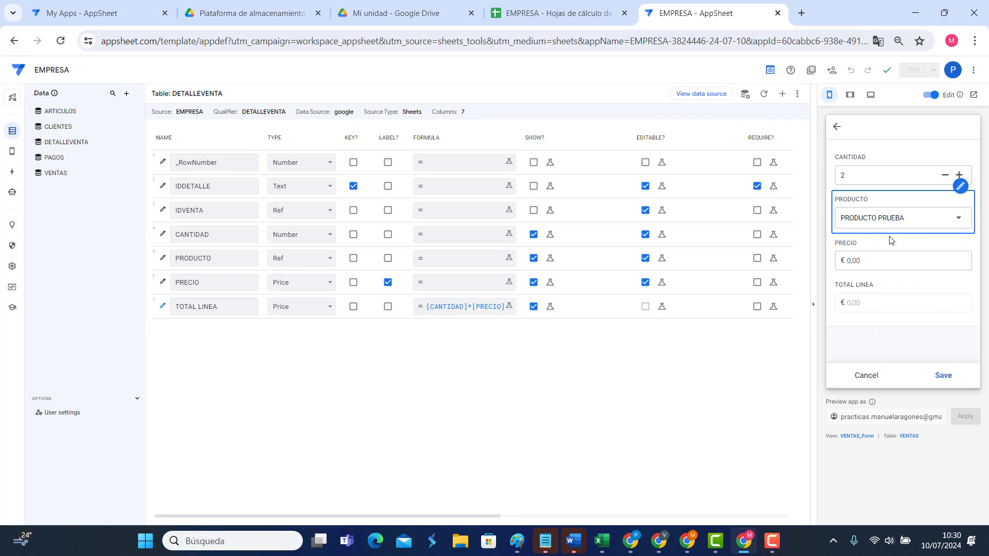
# Step: Set the line to 2 units at €20 and save it, totalling 40,00
pyautogui.click(863, 264)
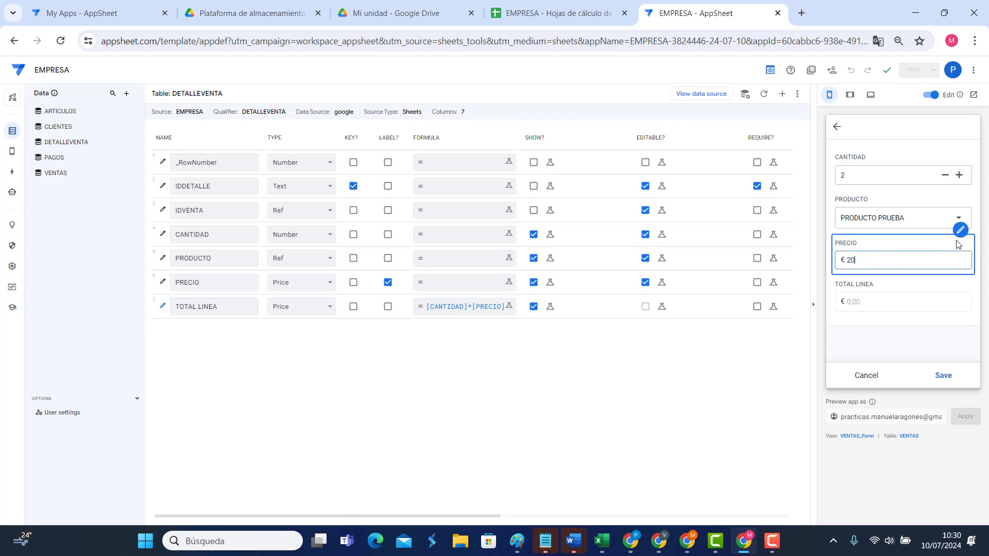
pyautogui.click(886, 290)
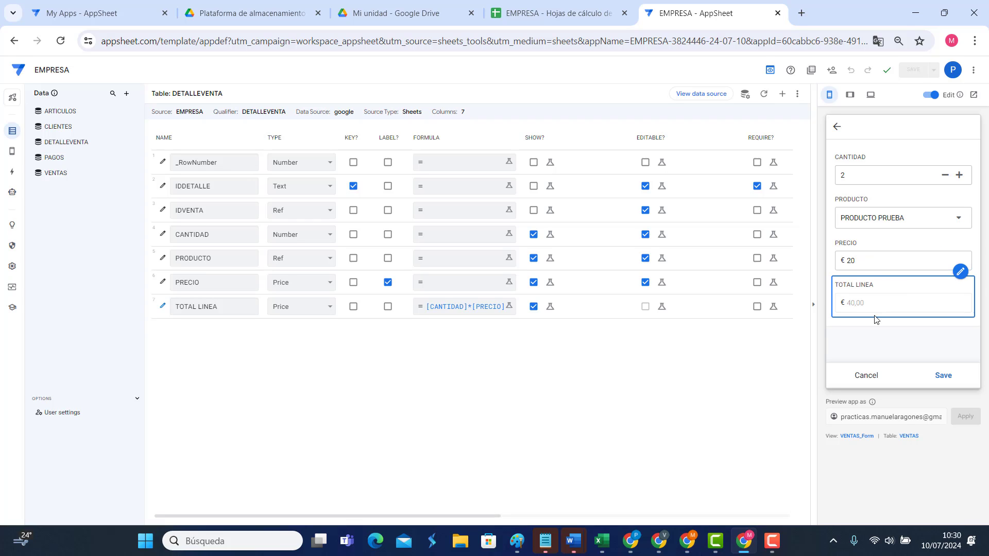
pyautogui.click(947, 375)
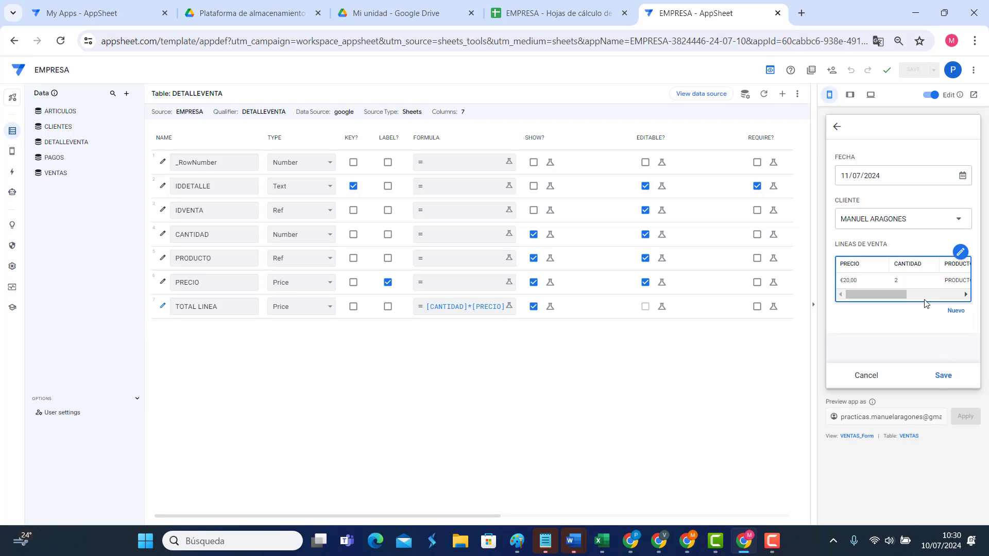
# Step: Save the sale, reopen it from VENTAS, and review its existing €20,00 line
pyautogui.click(945, 381)
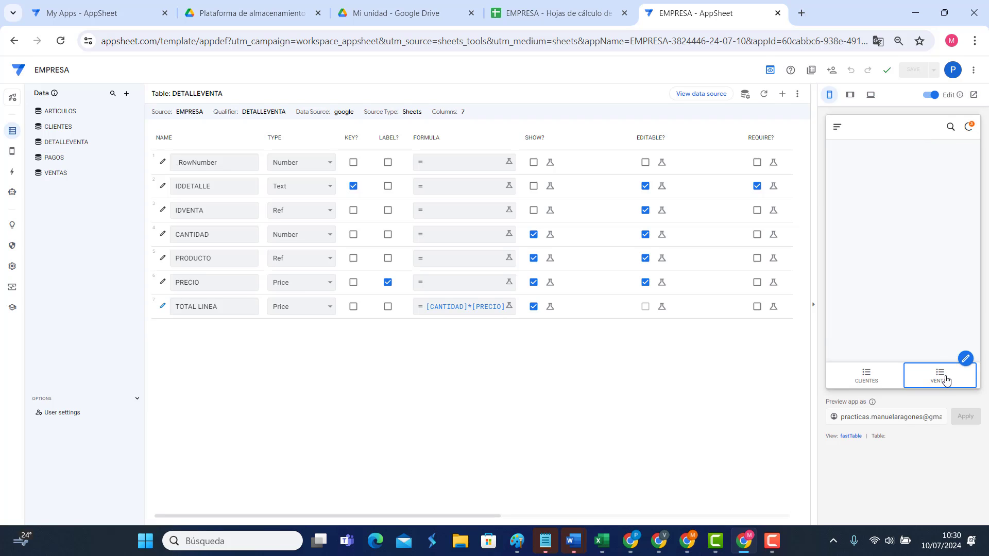
pyautogui.click(942, 377)
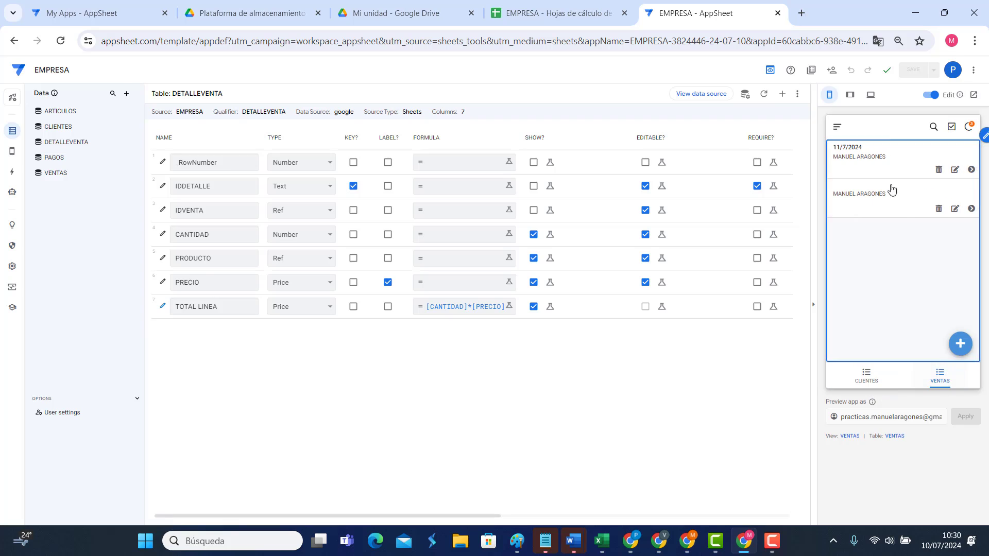
pyautogui.click(958, 174)
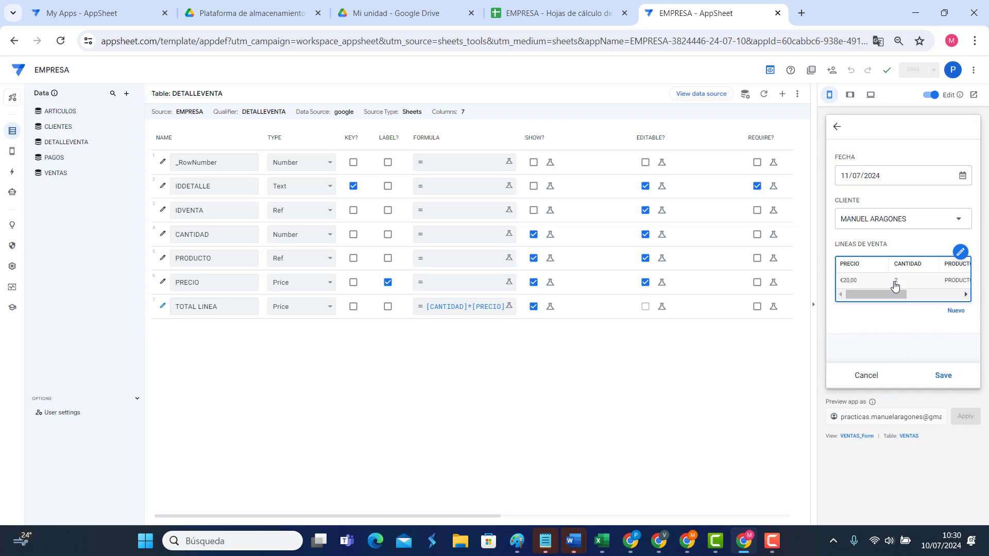
pyautogui.click(894, 285)
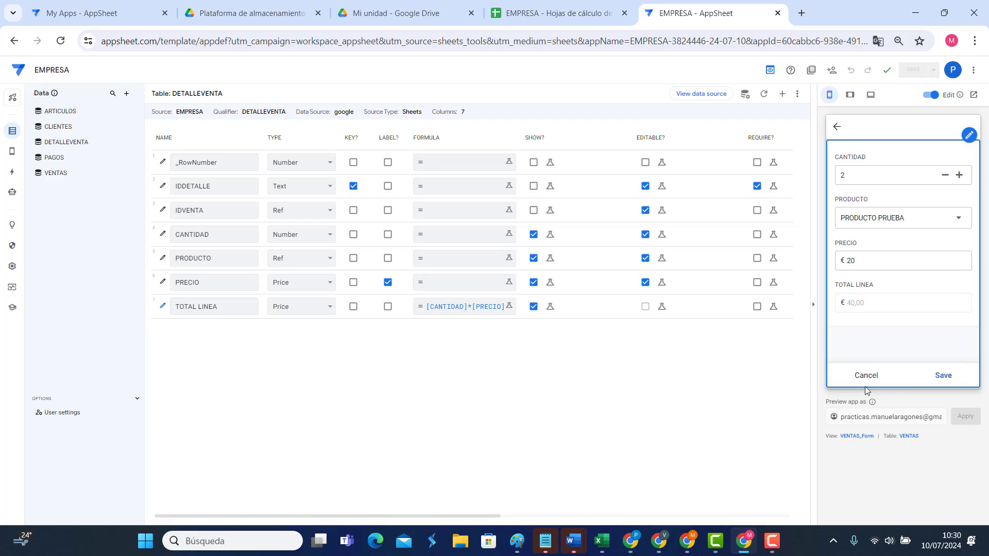
pyautogui.click(865, 376)
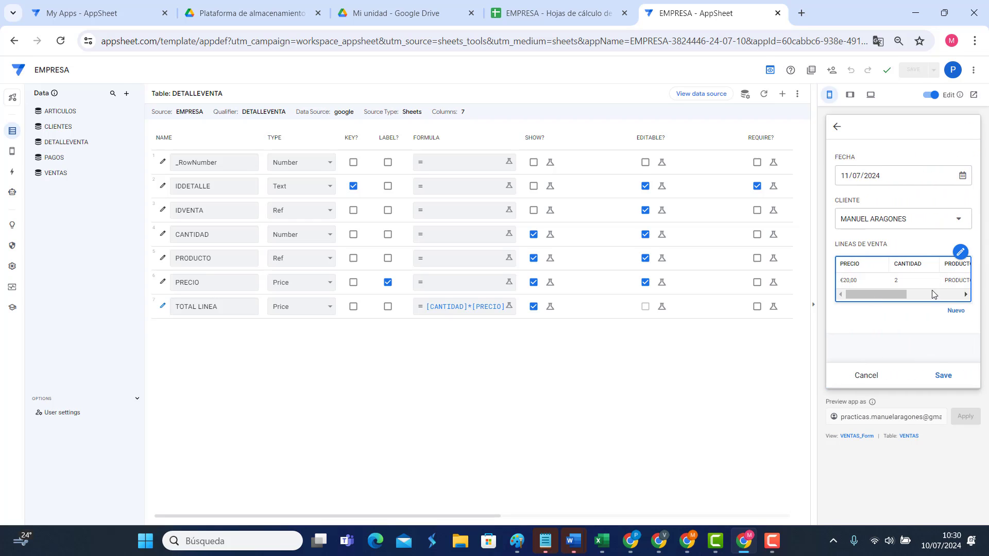
# Step: Add a second line of 5 × PRODUCTO PRUEBA at price 50 and save it
pyautogui.click(955, 311)
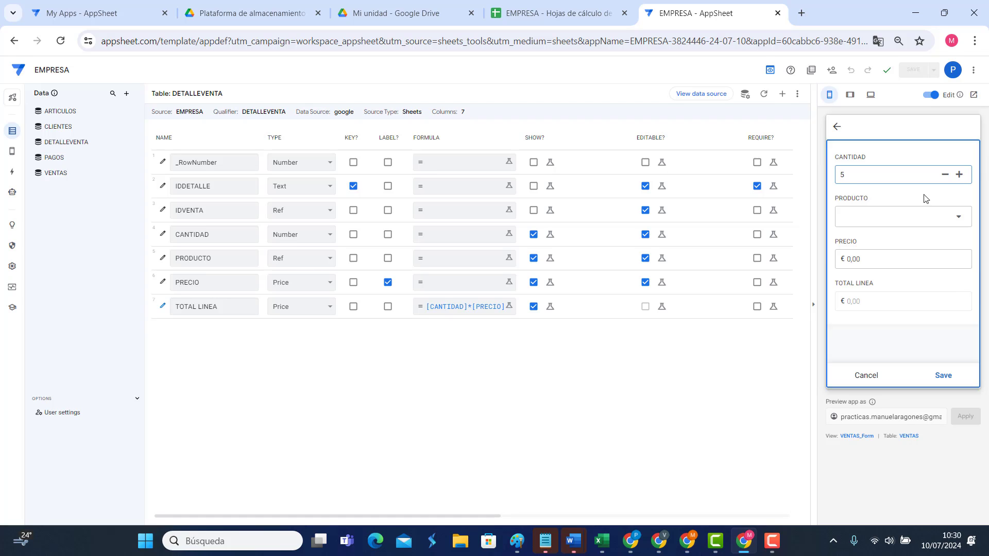
pyautogui.click(882, 216)
pyautogui.click(872, 180)
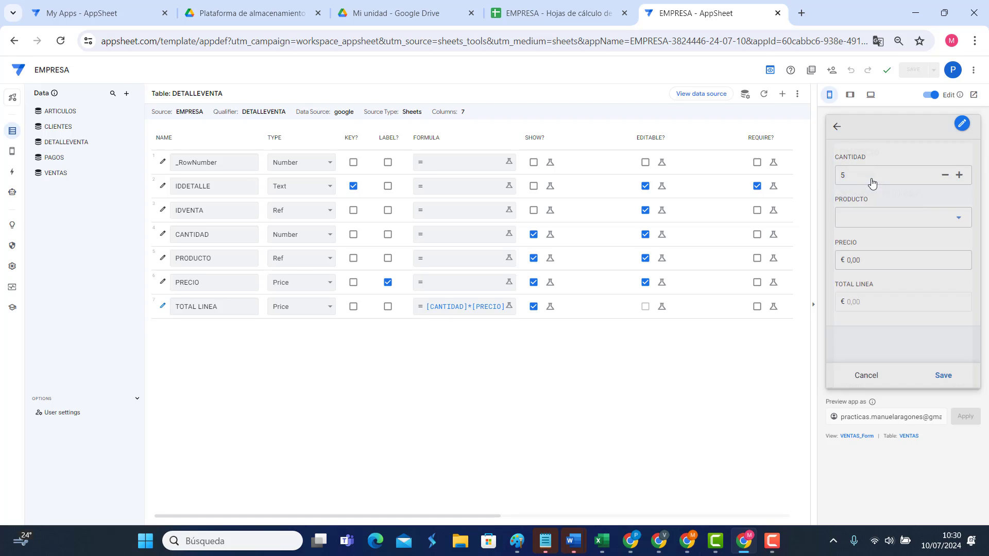
pyautogui.click(885, 259)
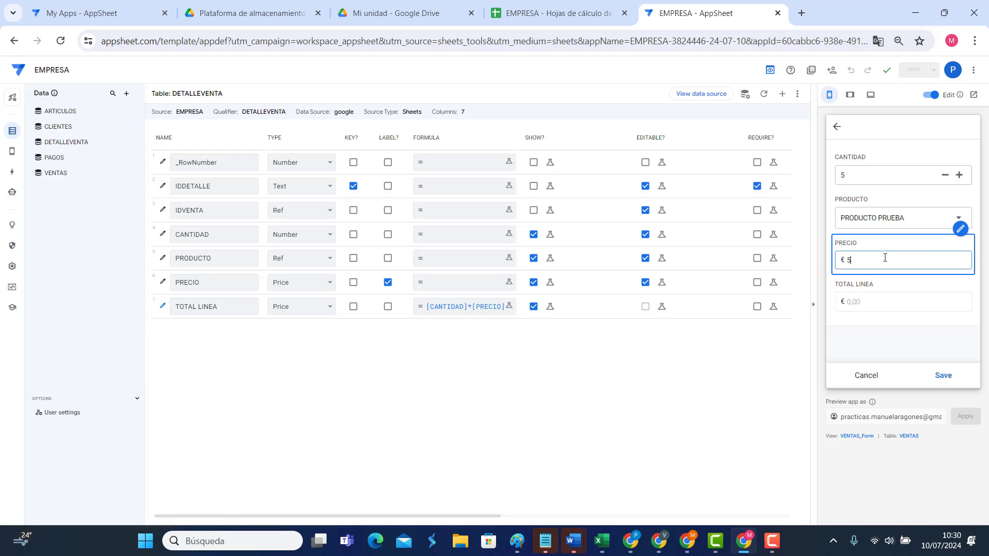
pyautogui.write('50')
pyautogui.click(897, 303)
pyautogui.click(943, 376)
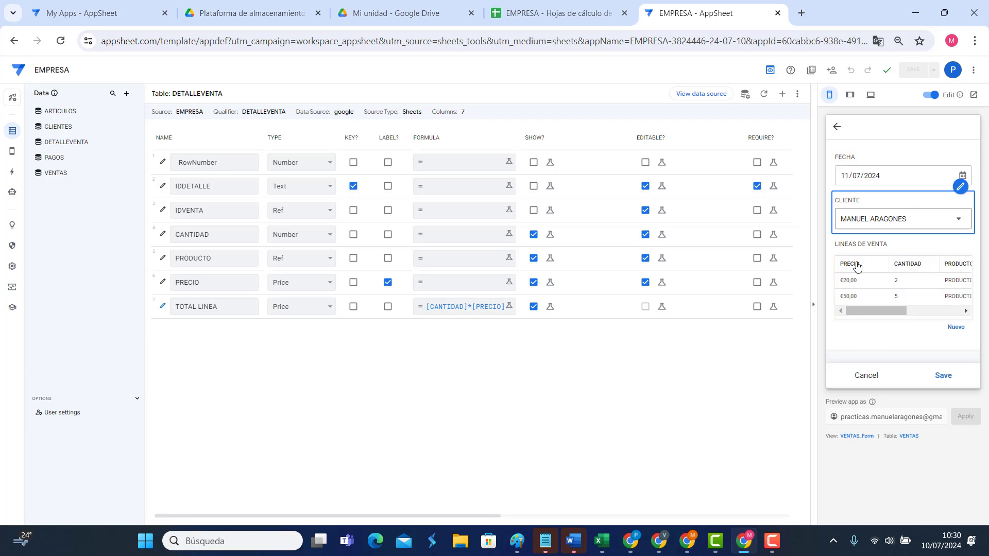
# Step: Add a VENTAS virtual column TOTAL and draft the formula SUM(DETALLEVENTA[TOTAL LINEA])
pyautogui.click(64, 175)
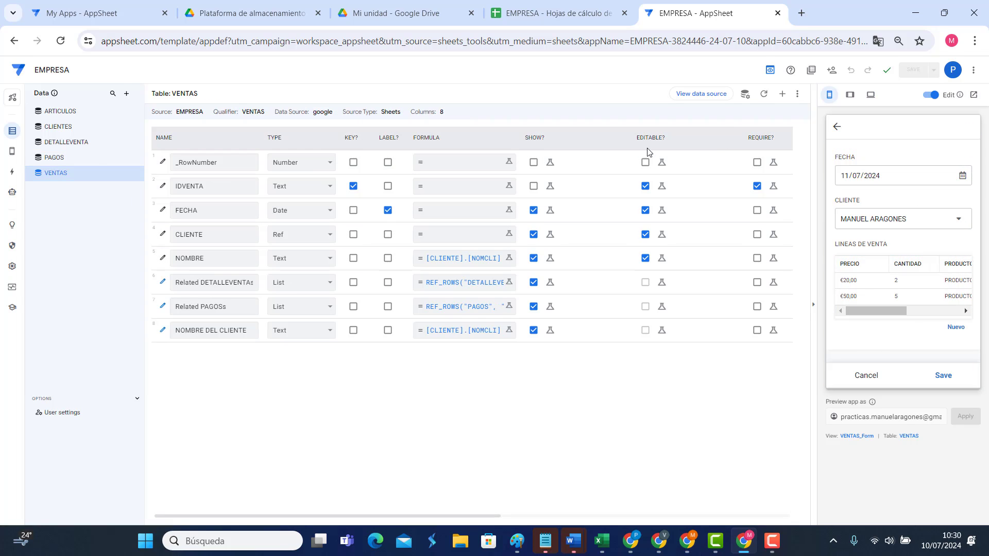
pyautogui.click(781, 97)
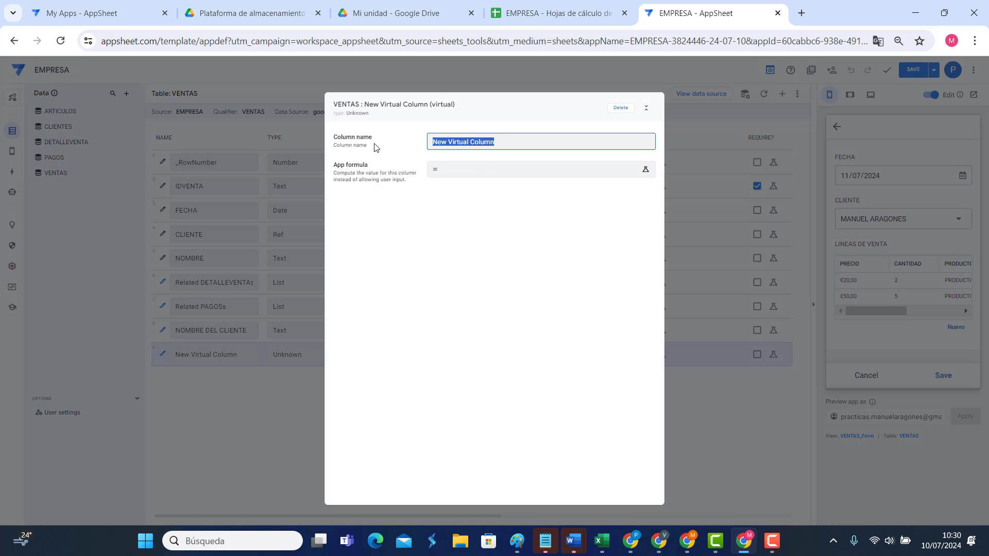
pyautogui.write('TOTAL')
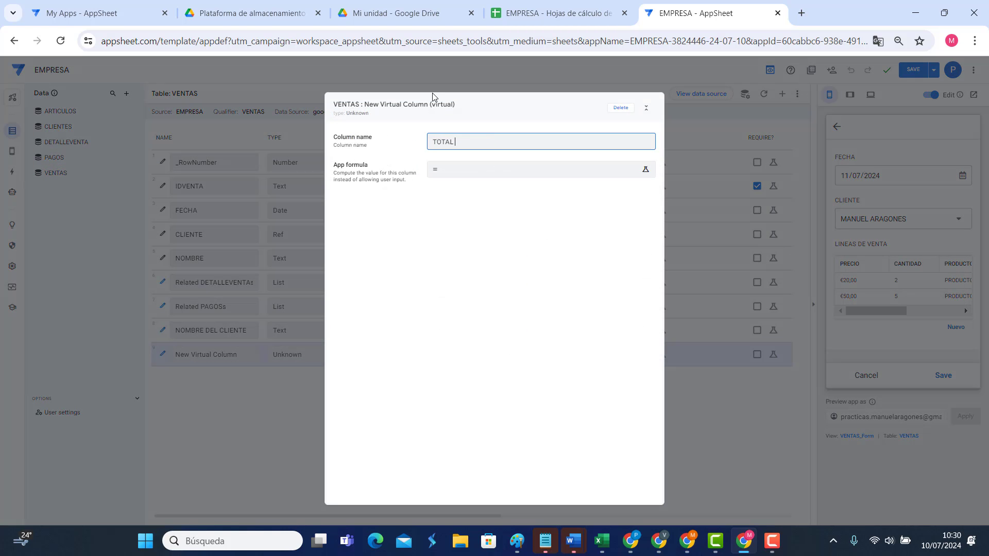
pyautogui.click(449, 172)
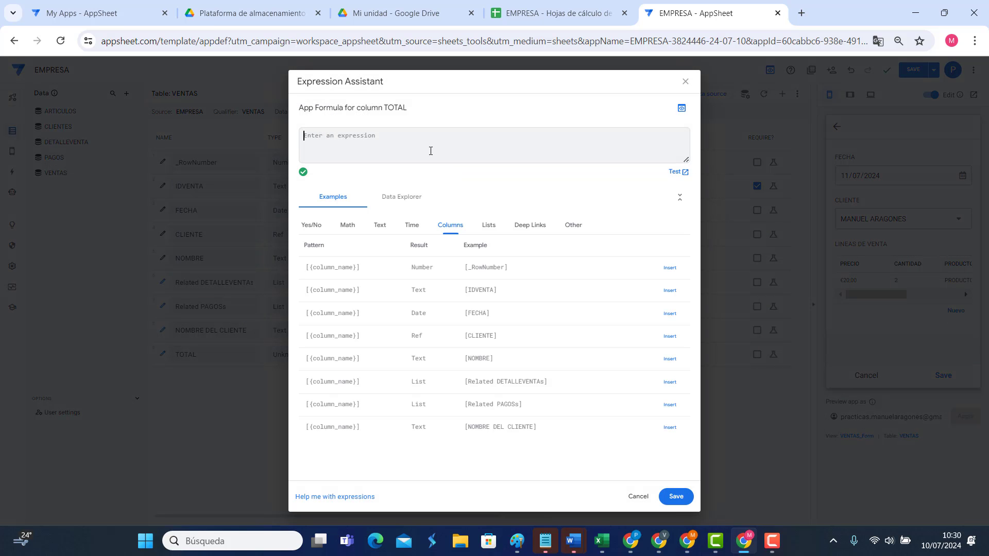
pyautogui.write('suM(')
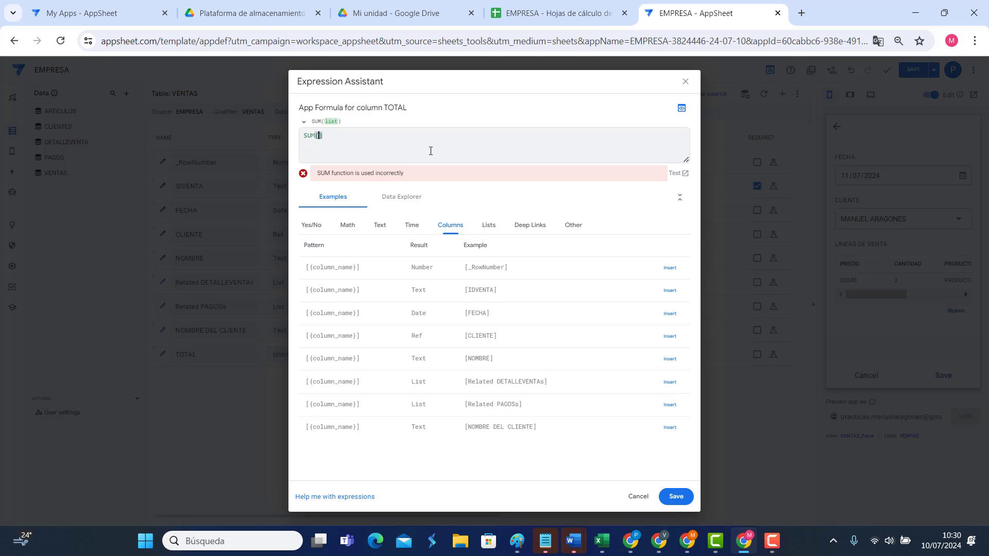
pyautogui.write('DETALLEVENTA[')
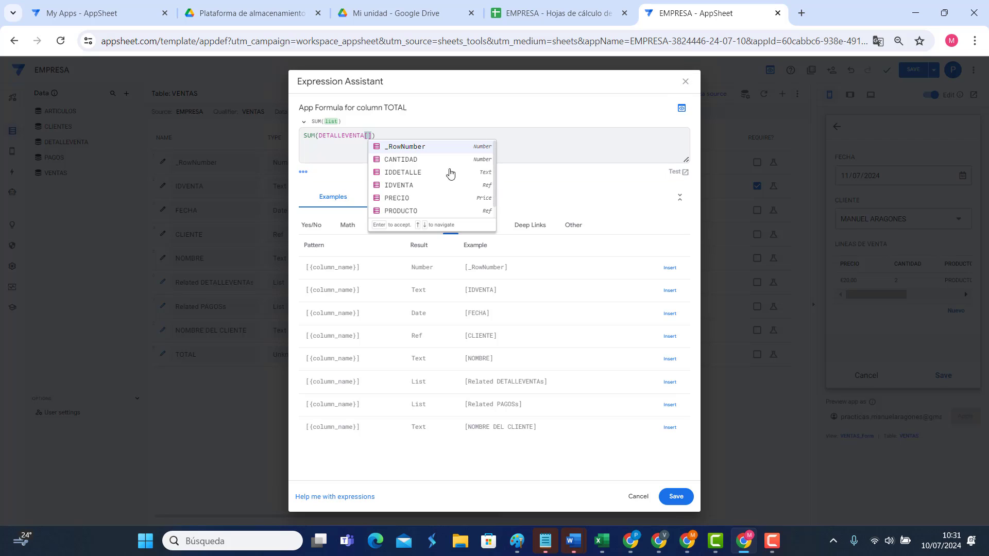
pyautogui.scroll(-1, 441, 214)
pyautogui.click(404, 212)
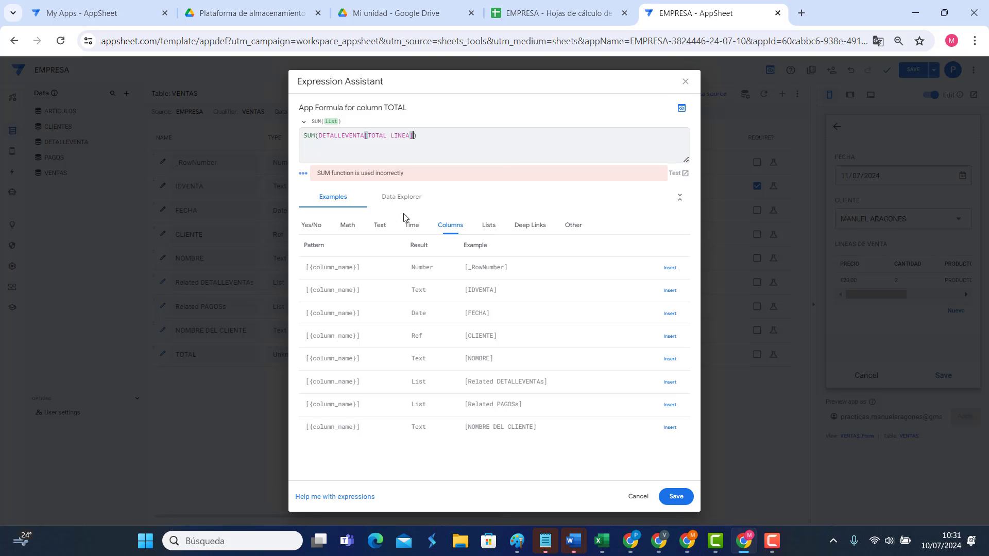
pyautogui.moveTo(305, 136); pyautogui.dragTo(411, 136)
# Step: Wrap the DETALLEVENTA[TOTAL LINEA] argument in SELECT( and add a comma for a condition
pyautogui.click(319, 136)
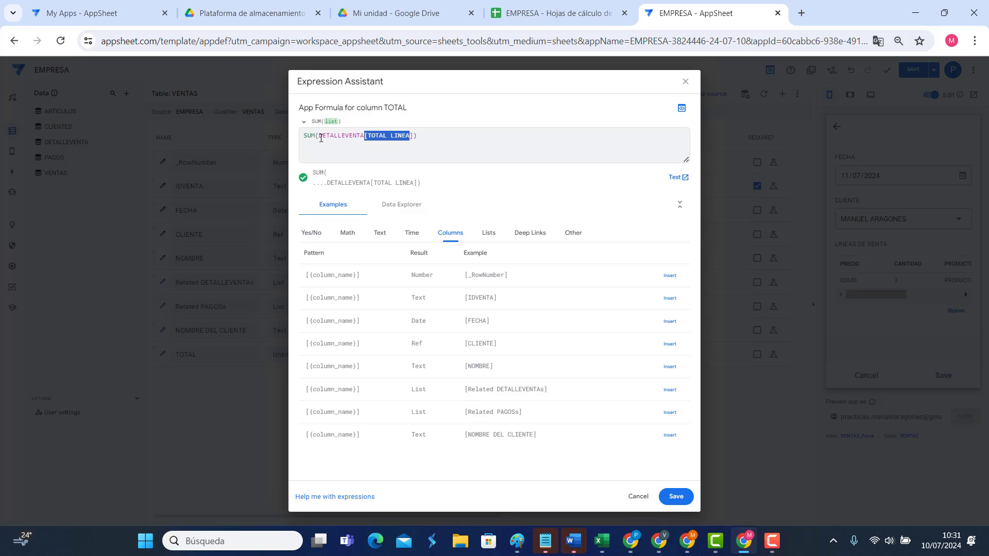
pyautogui.moveTo(320, 138); pyautogui.dragTo(409, 136)
pyautogui.click(414, 137)
pyautogui.write(',')
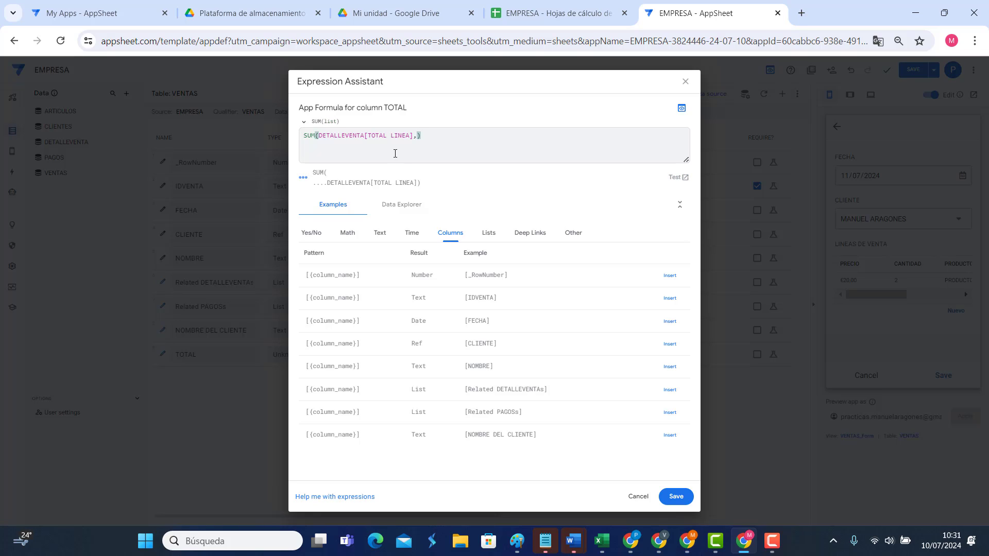
pyautogui.click(315, 135)
pyautogui.write('(SELECT')
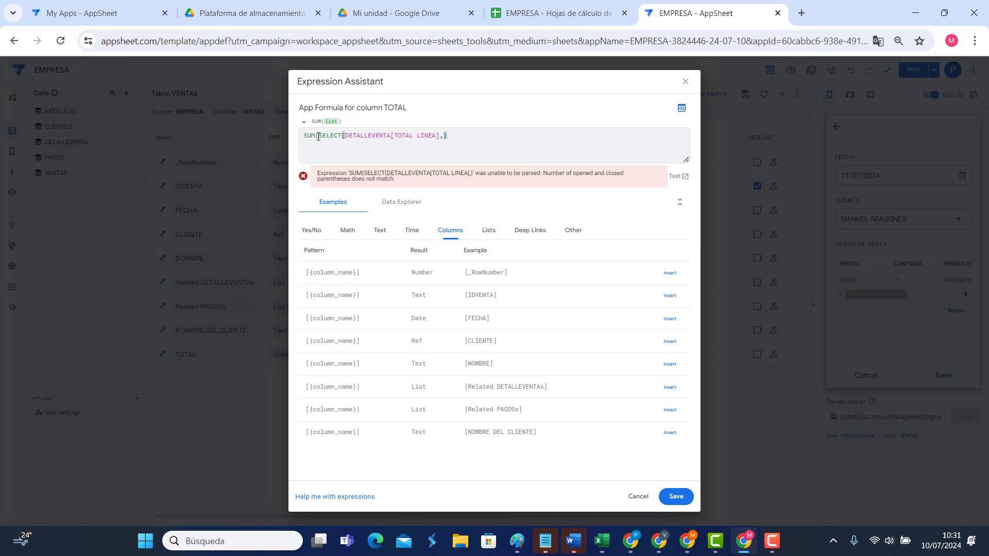
pyautogui.moveTo(317, 136); pyautogui.dragTo(343, 137)
pyautogui.click(441, 137)
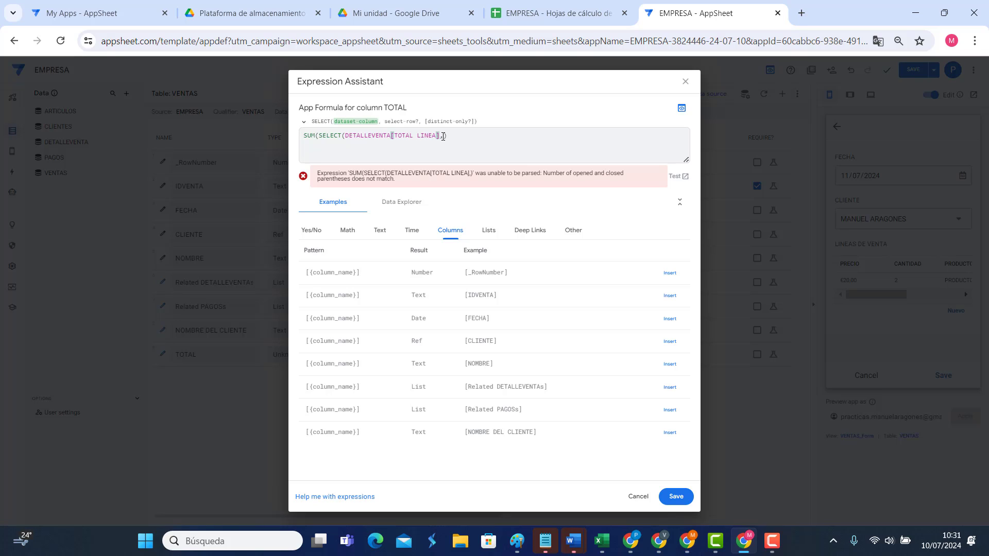
pyautogui.press('Right')
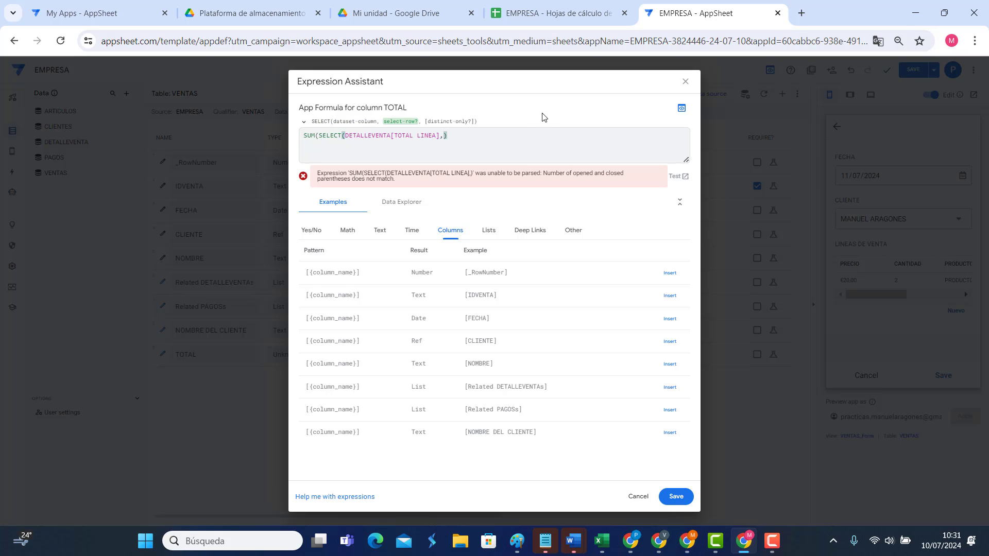
# Step: Add the condition [IDVENTA]=[_THISROW].[IDVENTA] and close the formula's parentheses
pyautogui.write('[')
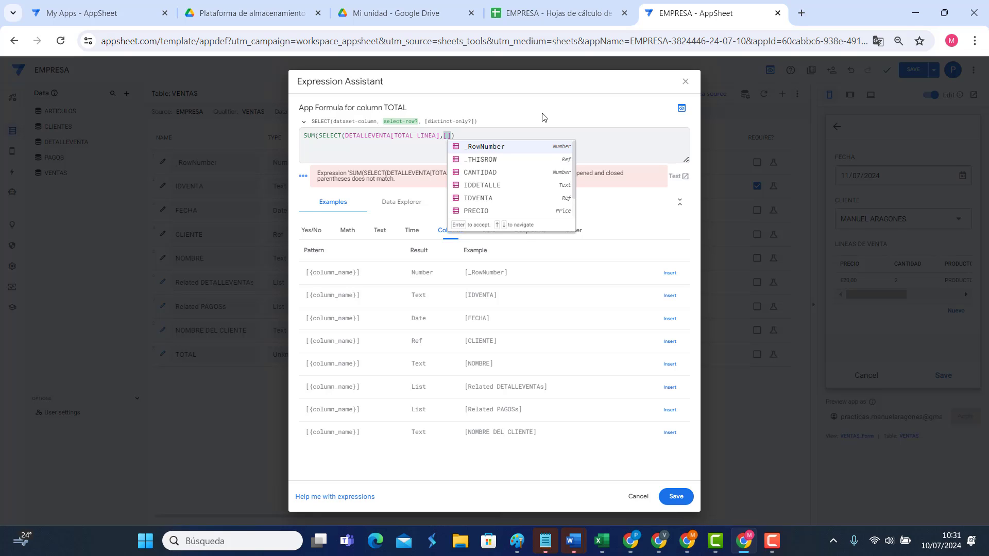
pyautogui.write('ID')
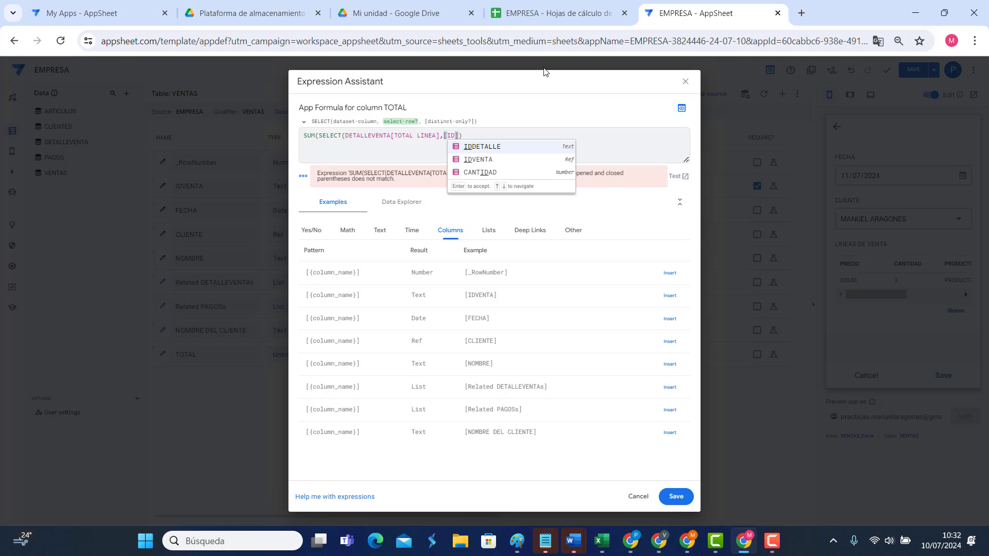
pyautogui.click(489, 160)
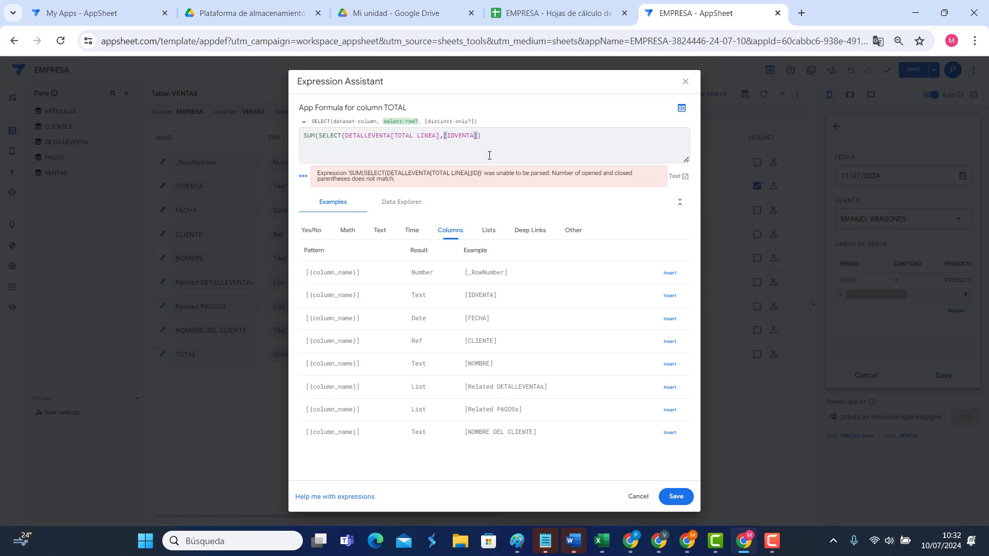
pyautogui.write('=[')
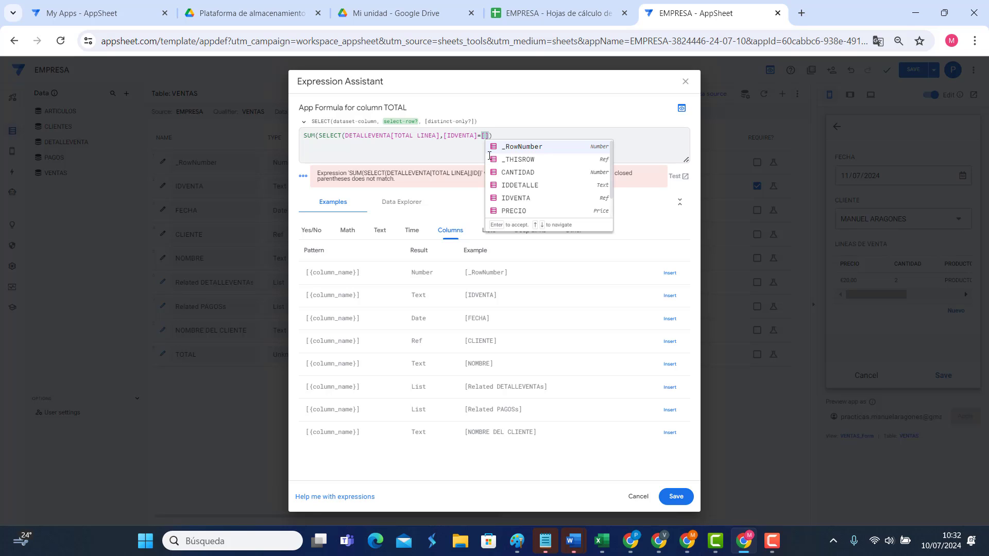
pyautogui.write('_')
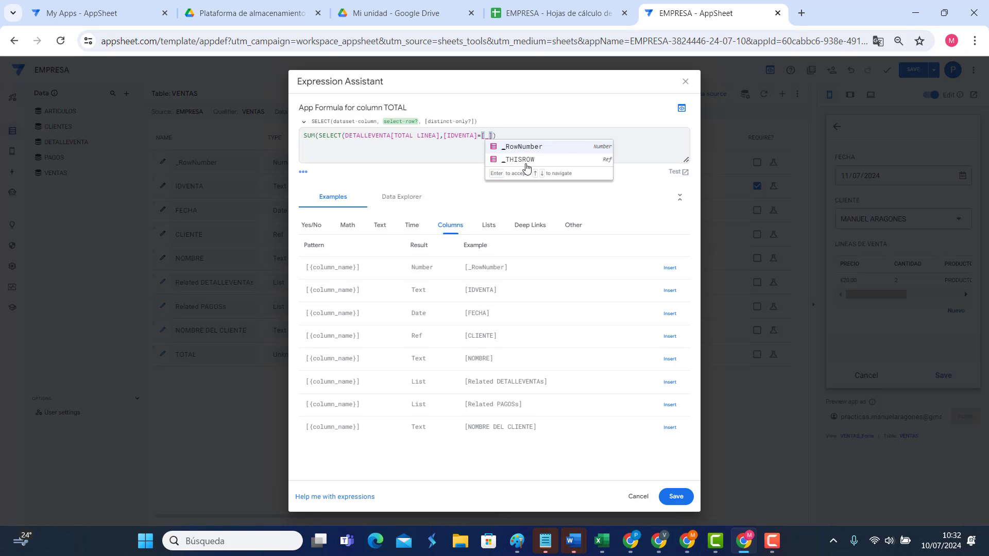
pyautogui.click(525, 159)
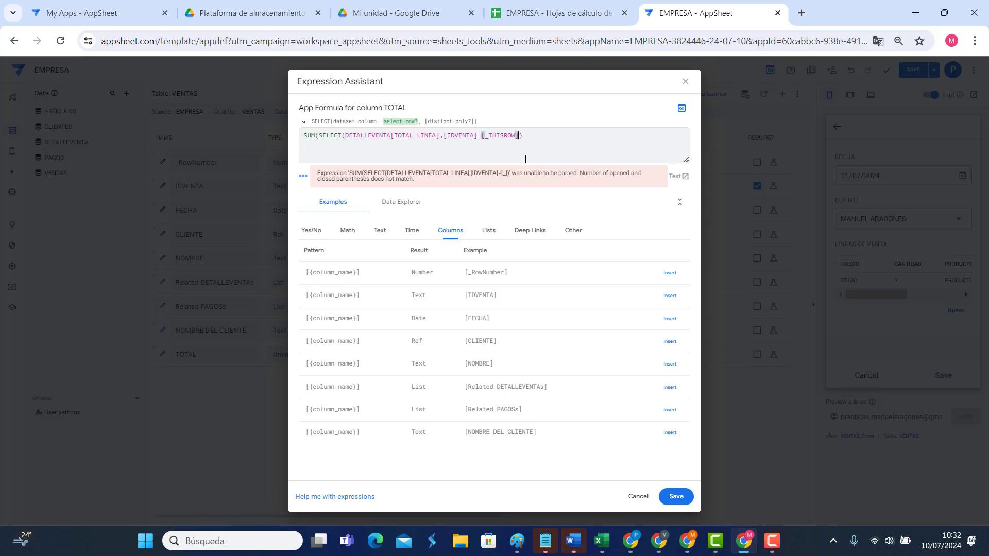
pyautogui.write('.[ID')
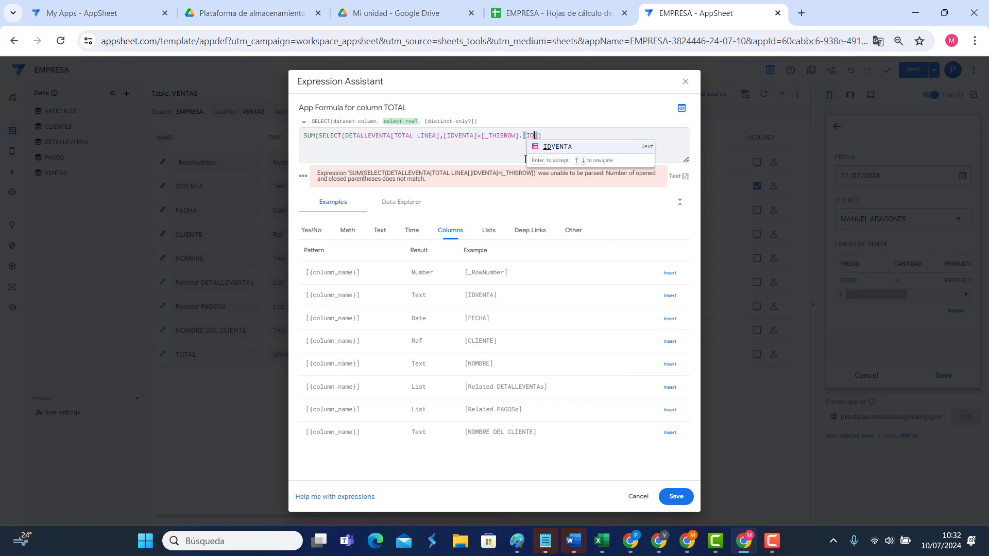
pyautogui.click(559, 149)
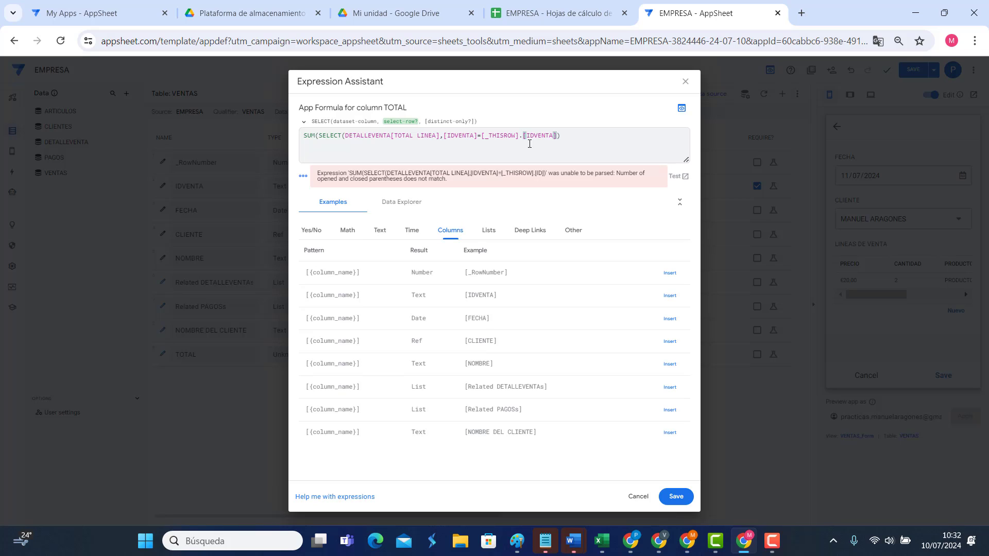
pyautogui.click(574, 132)
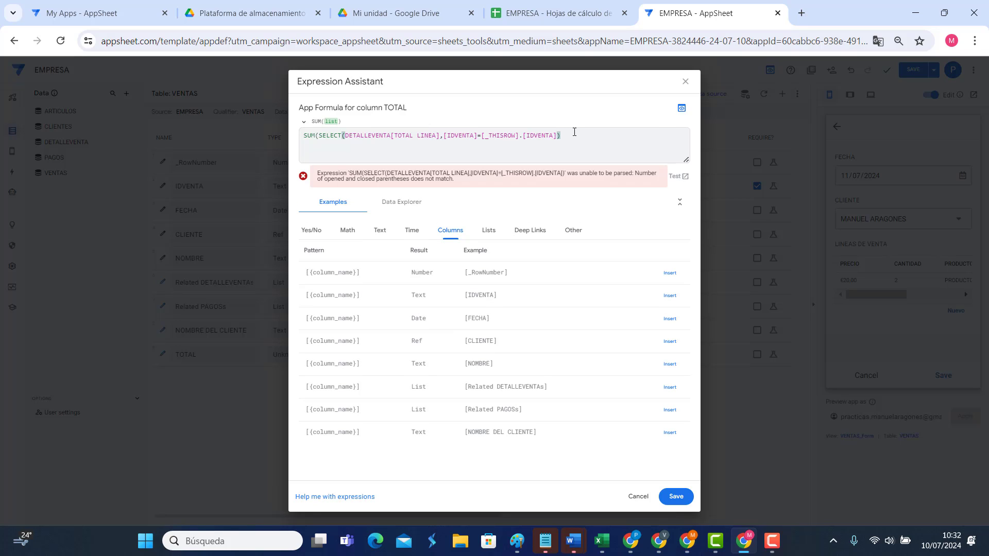
pyautogui.write(')')
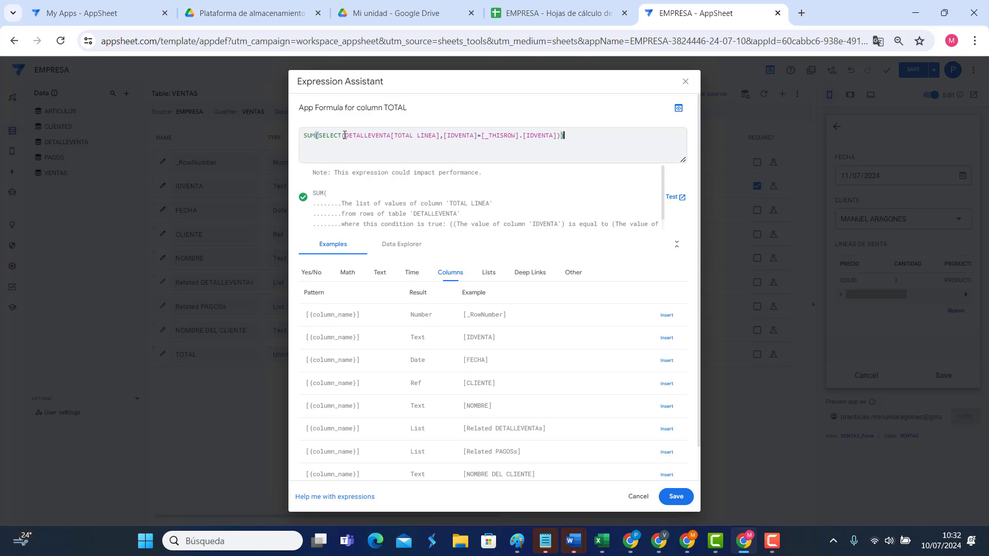
pyautogui.click(558, 135)
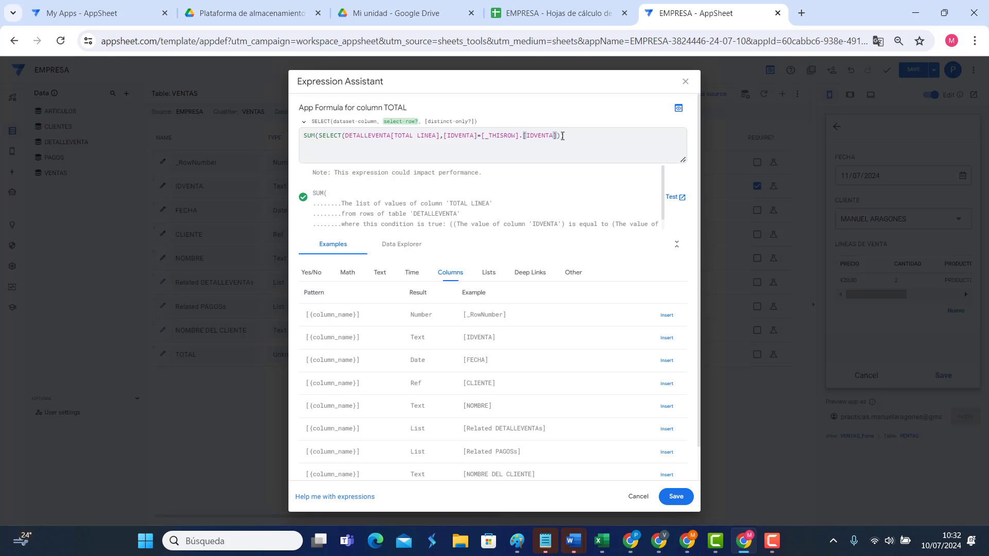
pyautogui.press('Right')
pyautogui.press('Right')
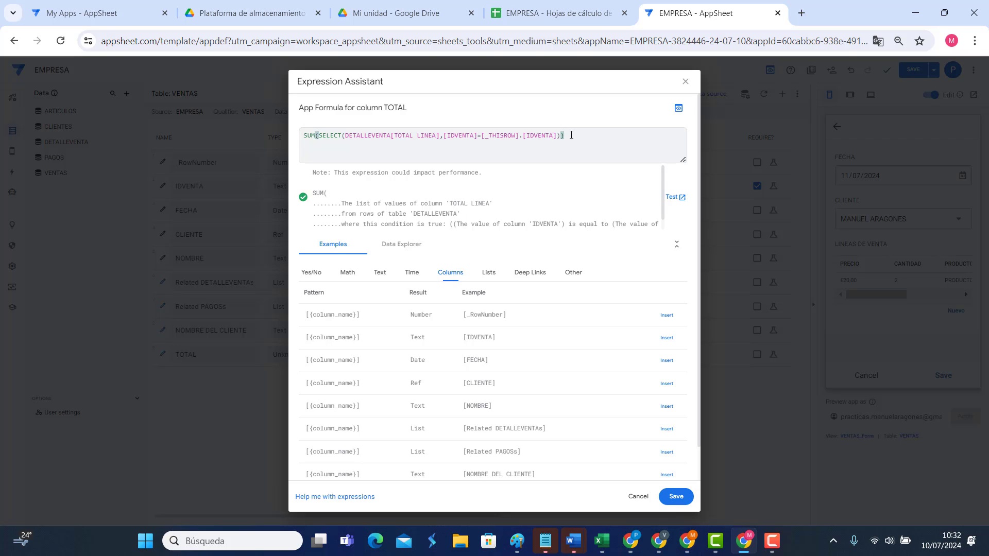
# Step: Review the formula's parts and accept SUM(SELECT(DETALLEVENTA[TOTAL LINEA],[IDVENTA]=[_THISROW].[IDVENTA]))
pyautogui.doubleClick(309, 136)
pyautogui.moveTo(347, 136); pyautogui.dragTo(440, 136)
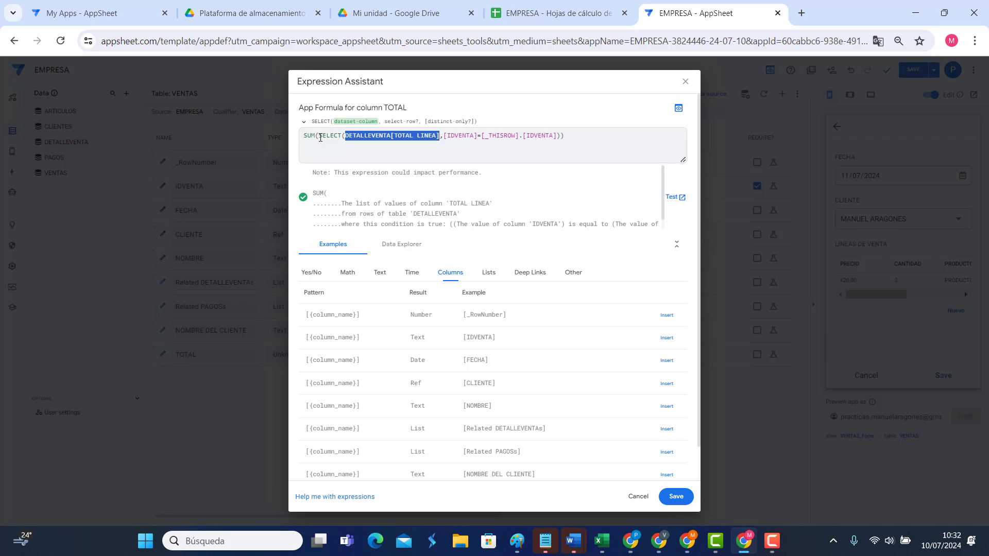
pyautogui.moveTo(319, 136); pyautogui.dragTo(343, 136)
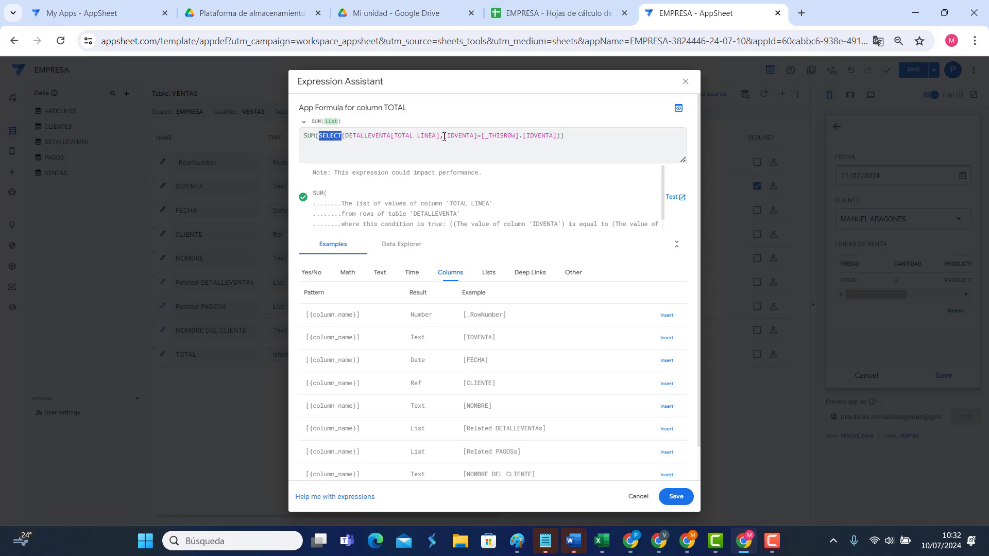
pyautogui.moveTo(444, 136); pyautogui.dragTo(479, 136)
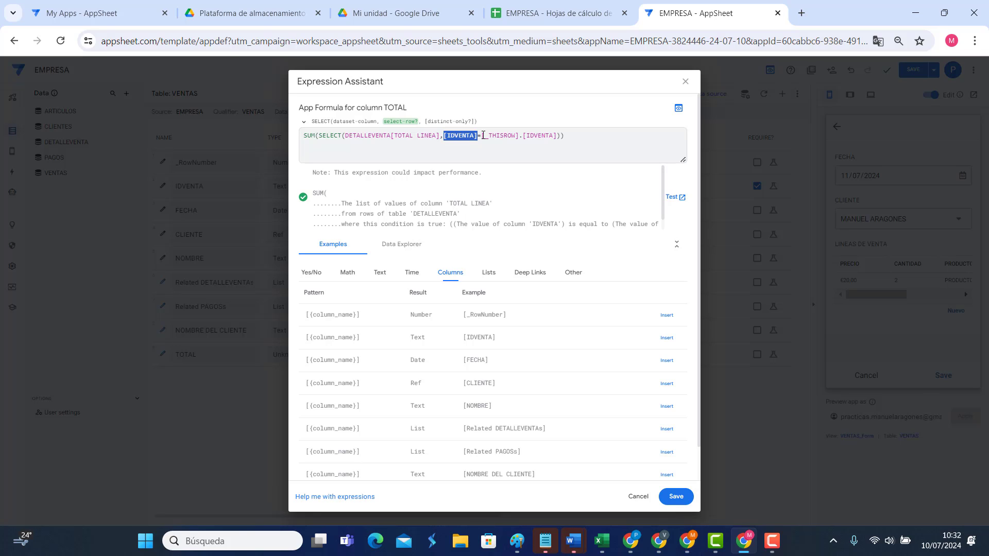
pyautogui.moveTo(481, 136); pyautogui.dragTo(557, 137)
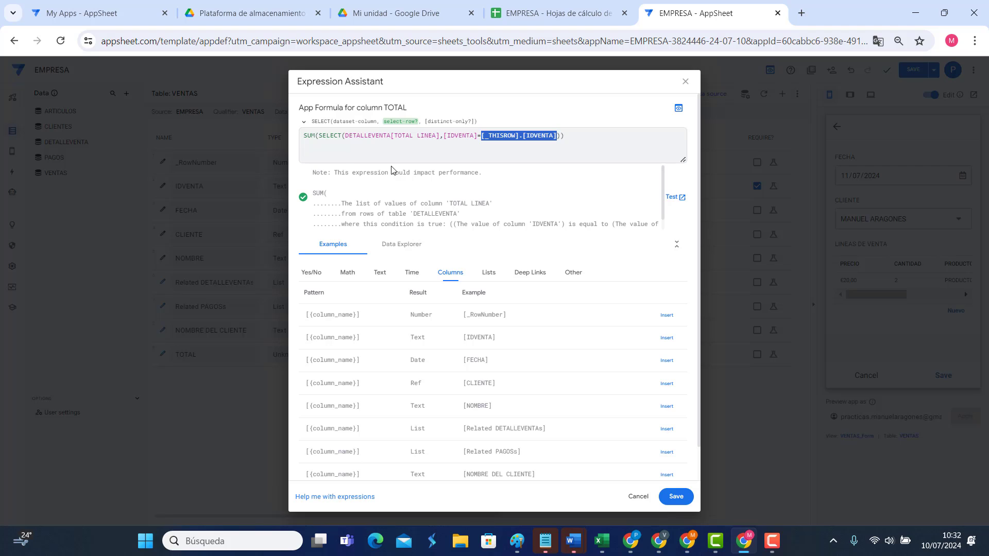
pyautogui.click(676, 497)
# Step: Save the app and add TOTAL to VENTAS_Form's manual column order after FECHA, CLIENTE, Related DETALLEVENTAs
pyautogui.click(624, 108)
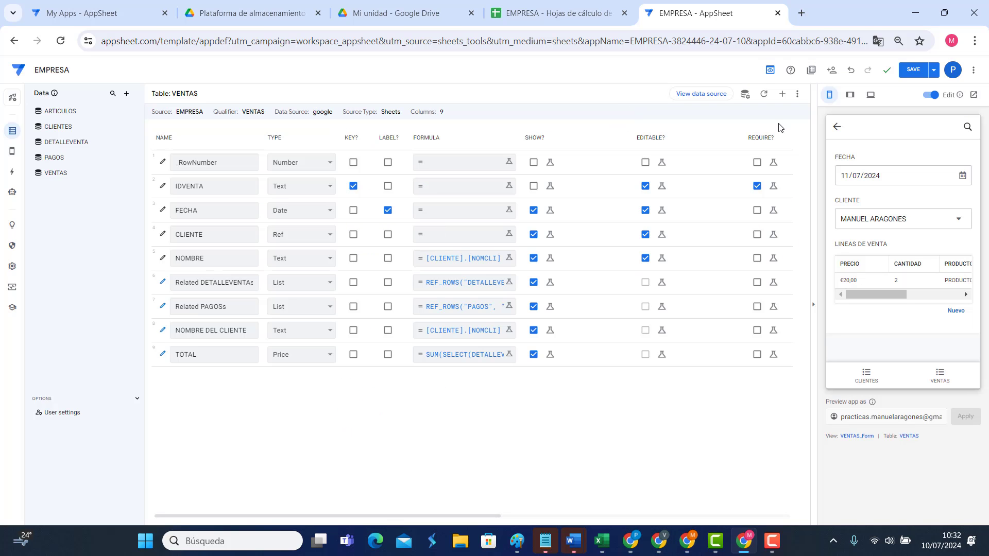
pyautogui.click(912, 70)
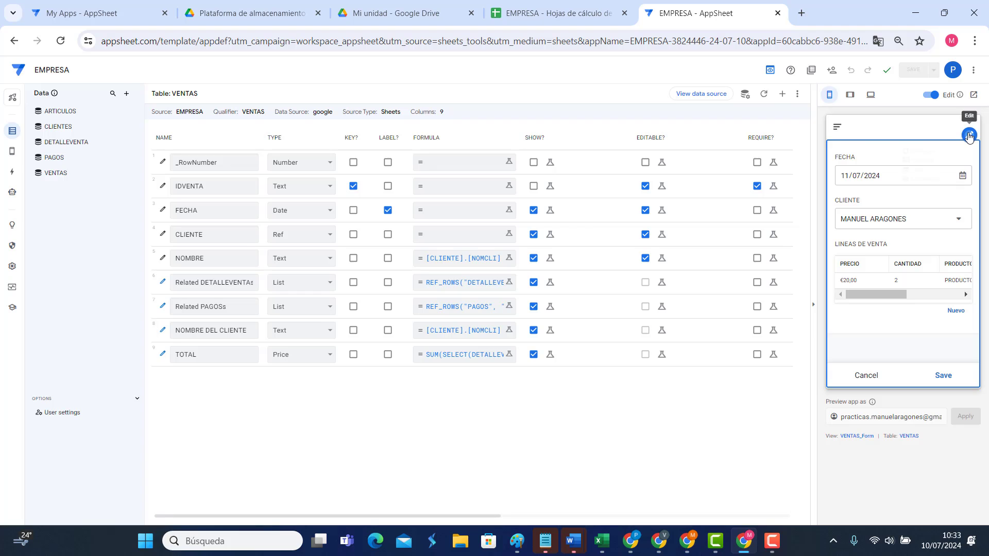
pyautogui.click(969, 136)
pyautogui.click(927, 155)
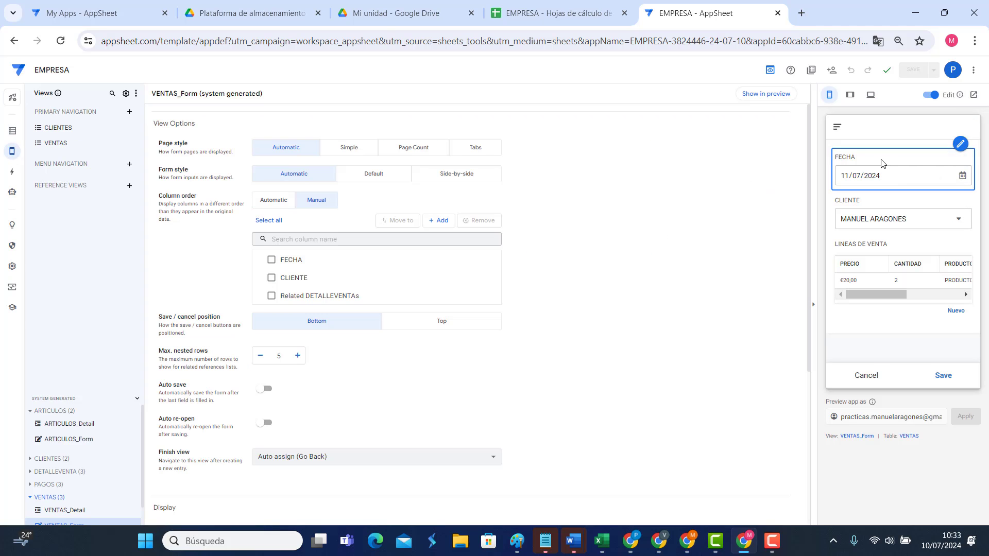
pyautogui.click(440, 221)
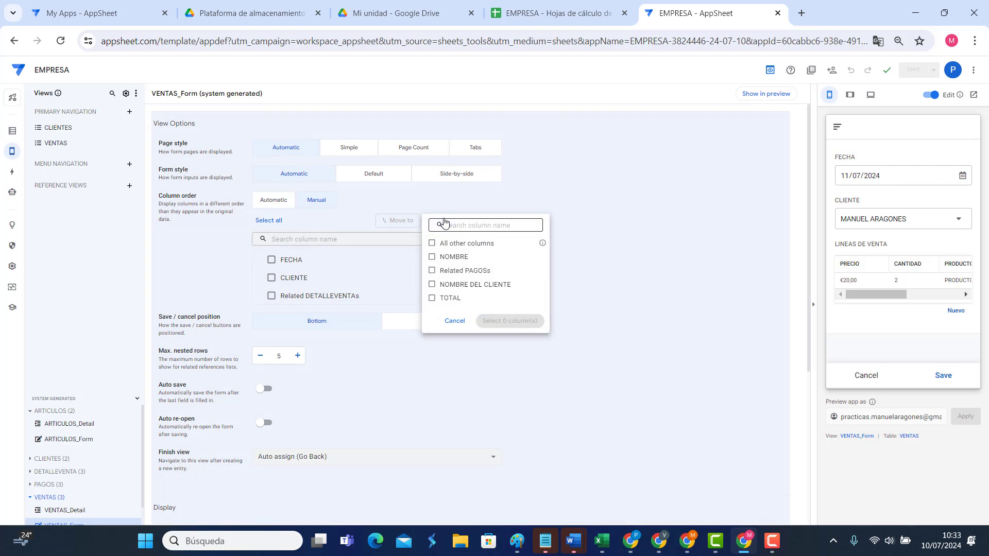
pyautogui.click(450, 298)
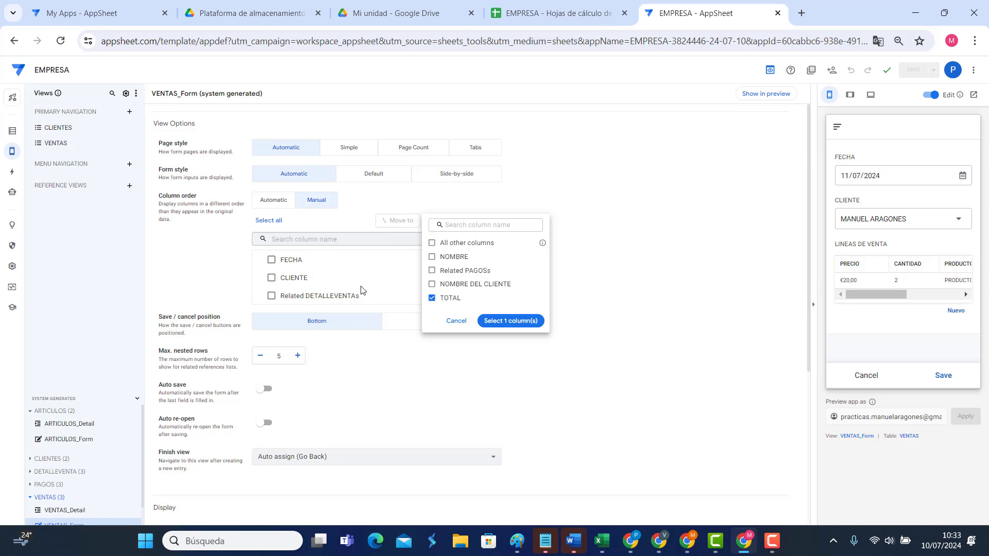
pyautogui.click(515, 322)
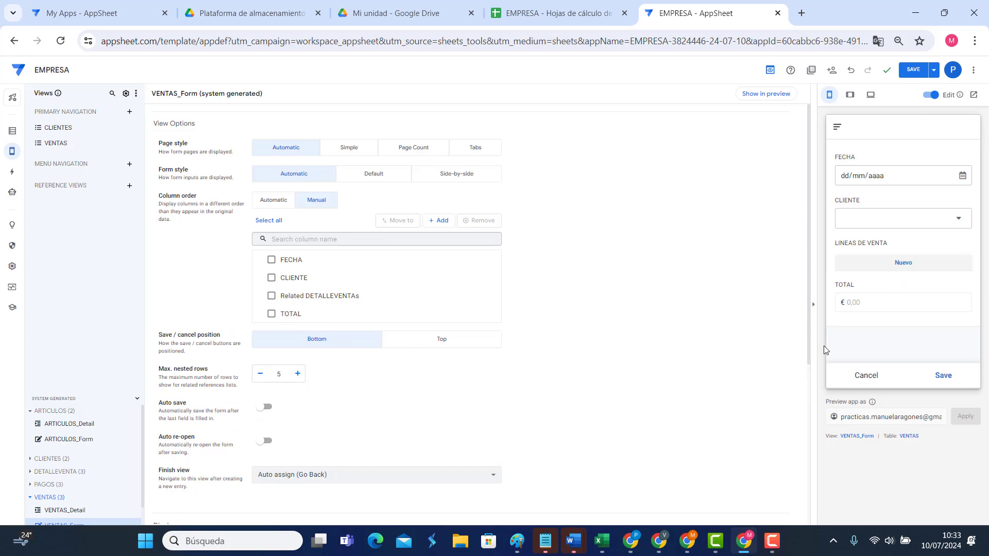
# Step: Discard the preview form, save the app, and review the second sale's form
pyautogui.click(861, 376)
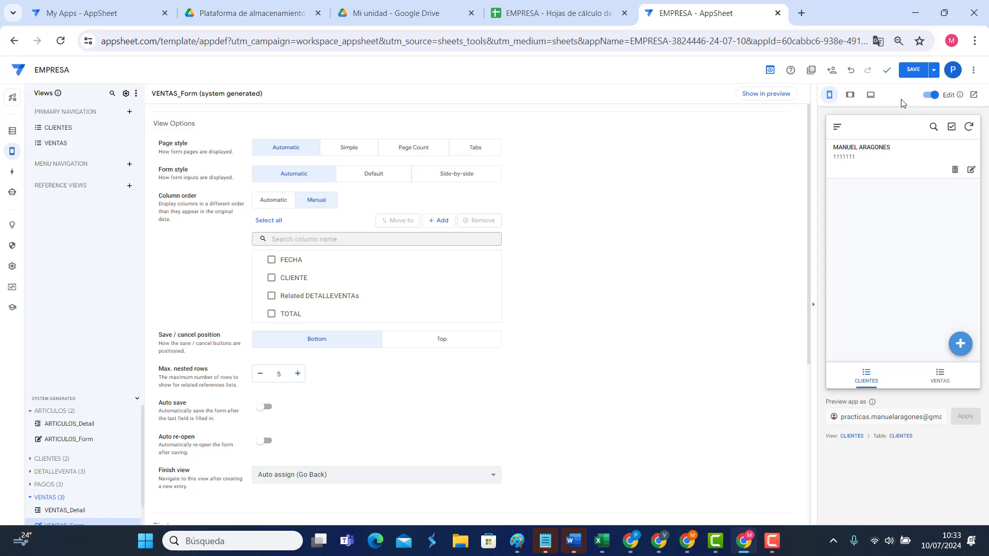
pyautogui.click(913, 70)
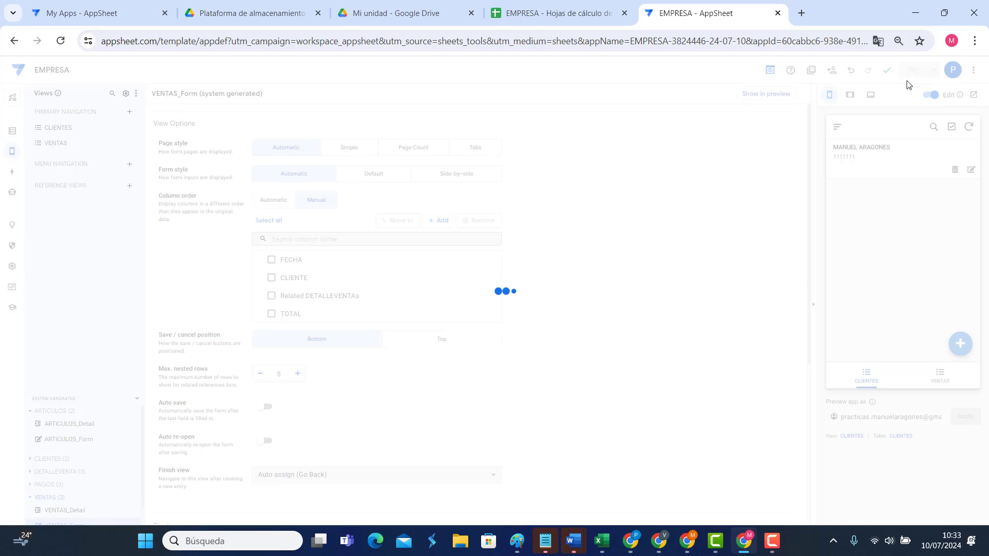
pyautogui.click(937, 378)
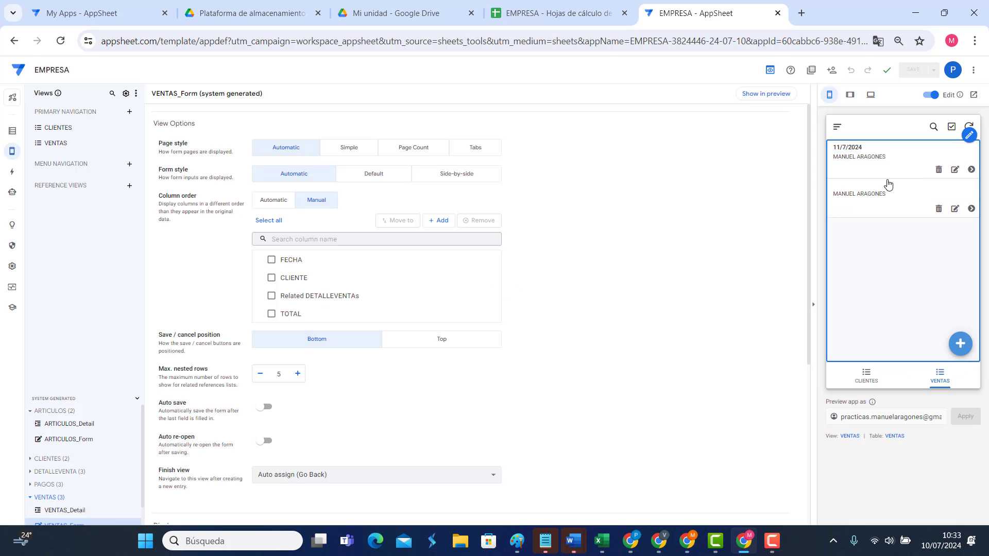
pyautogui.click(954, 209)
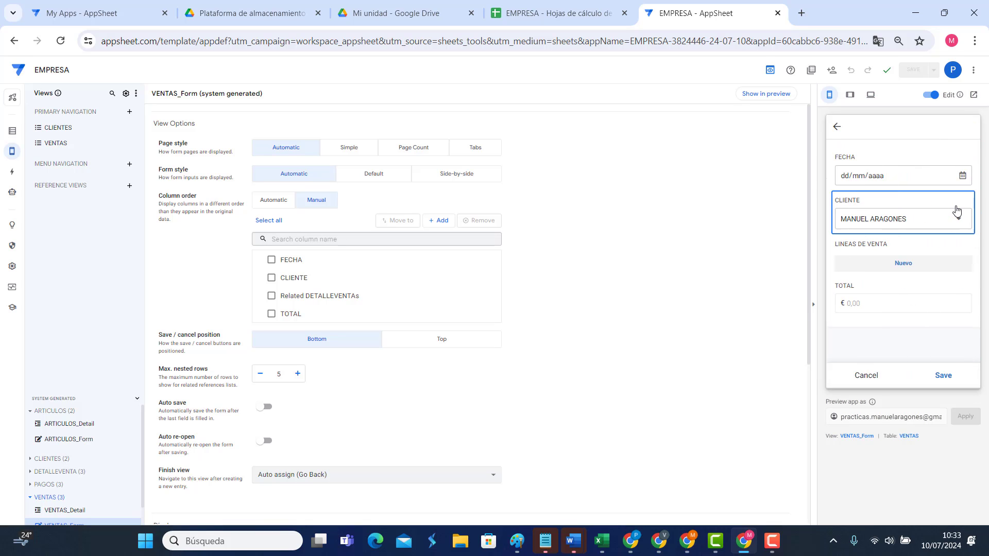
pyautogui.click(865, 374)
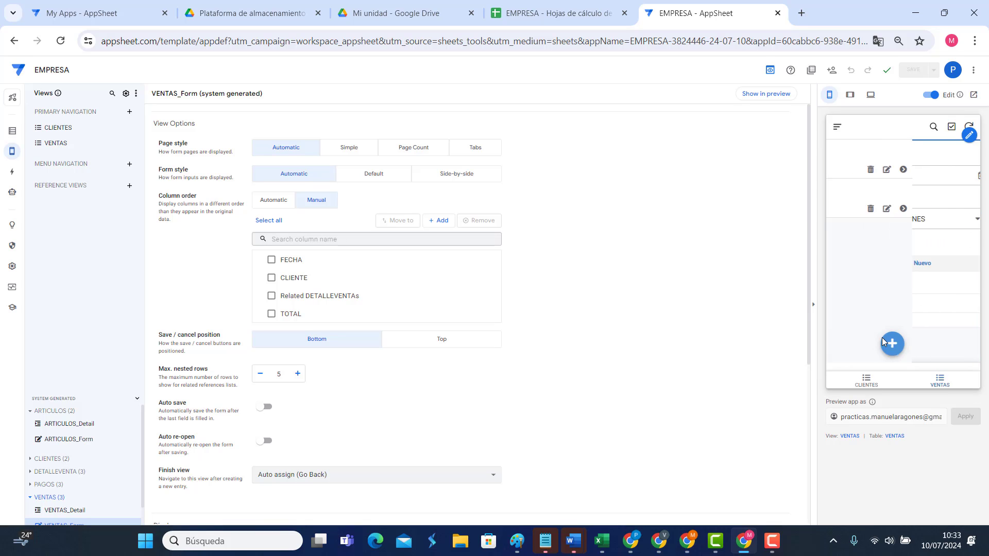
# Step: Verify the first sale shows TOTAL 40,00 € in its form and detail, then go to the EMPRESA sheet
pyautogui.click(954, 170)
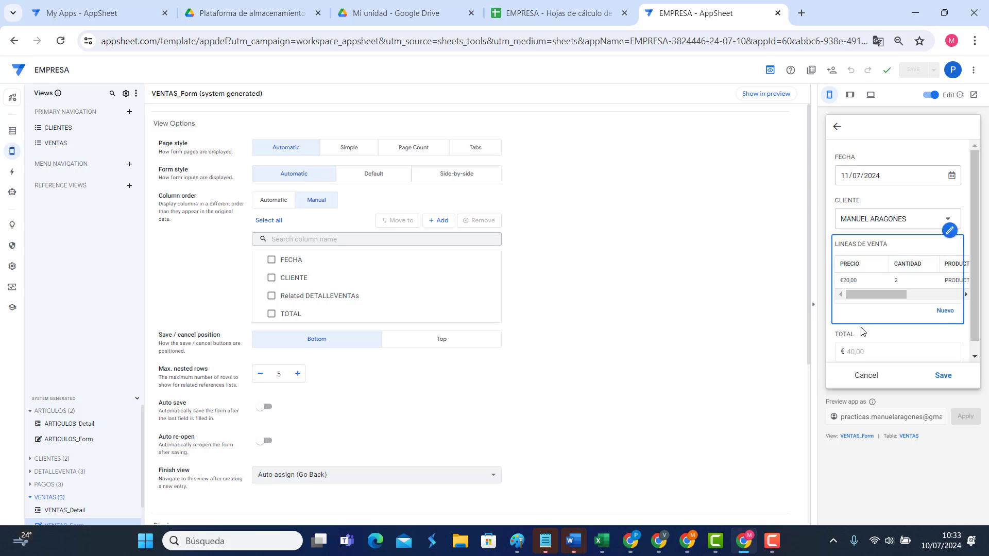
pyautogui.scroll(-1, 865, 338)
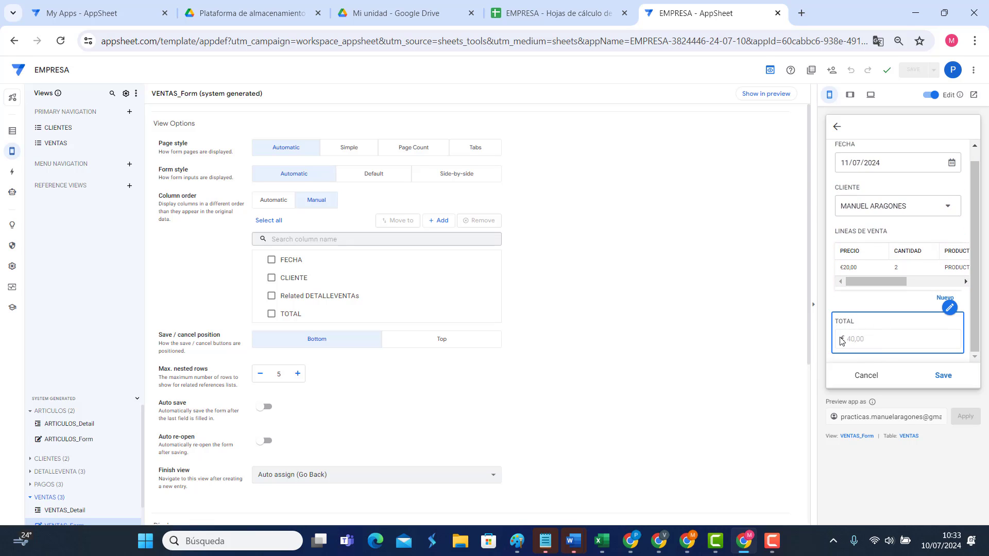
pyautogui.click(868, 377)
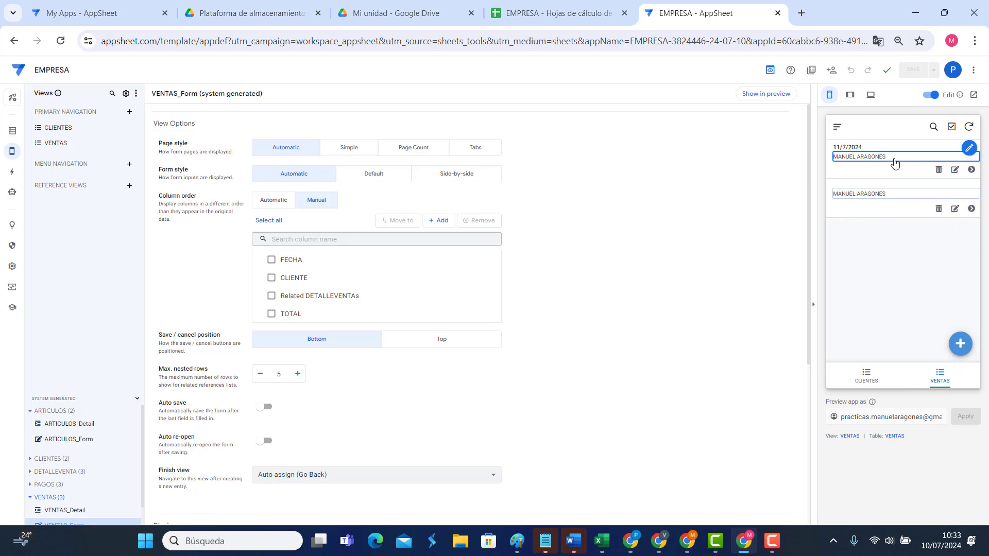
pyautogui.click(892, 161)
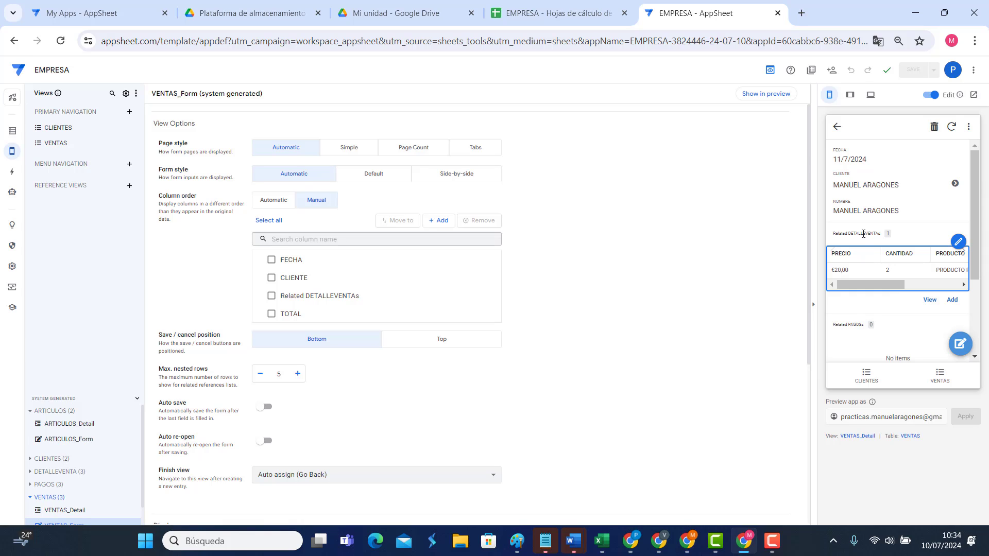
pyautogui.scroll(-2, 871, 288)
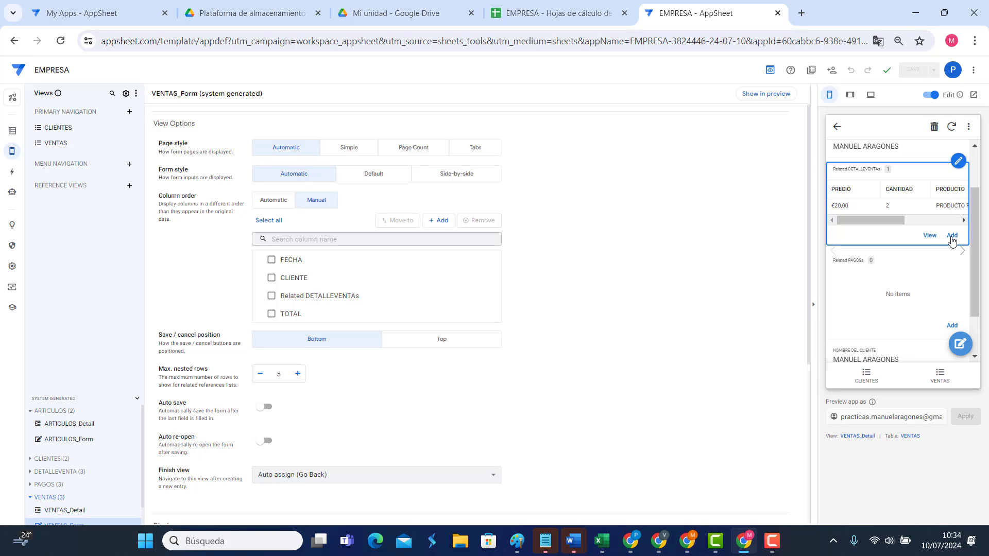
pyautogui.click(837, 126)
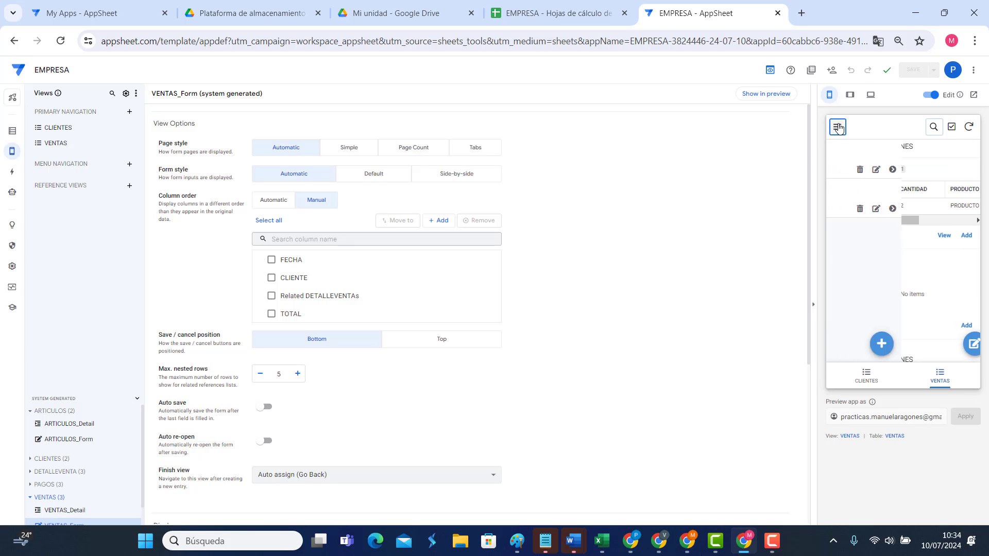
pyautogui.click(535, 13)
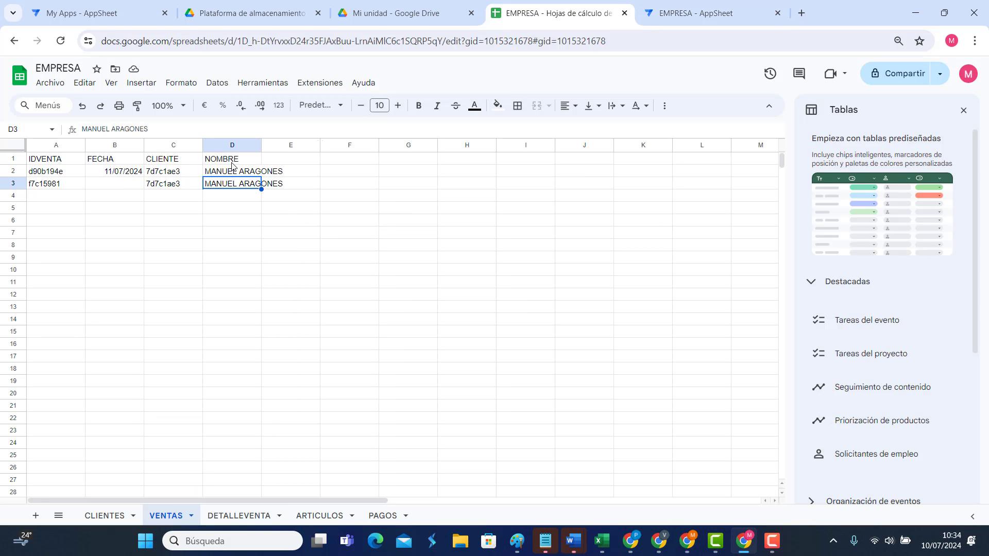
# Step: Enter the header TOTAL VENTA in cell E1 of the VENTAS sheet and return to AppSheet
pyautogui.click(276, 161)
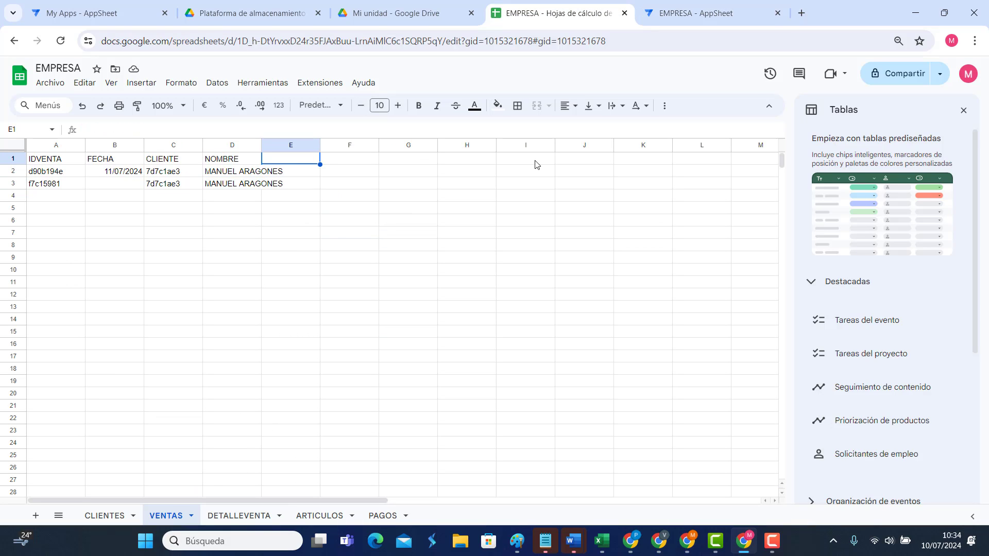
pyautogui.write('TOTAL VENTA')
pyautogui.press('Return')
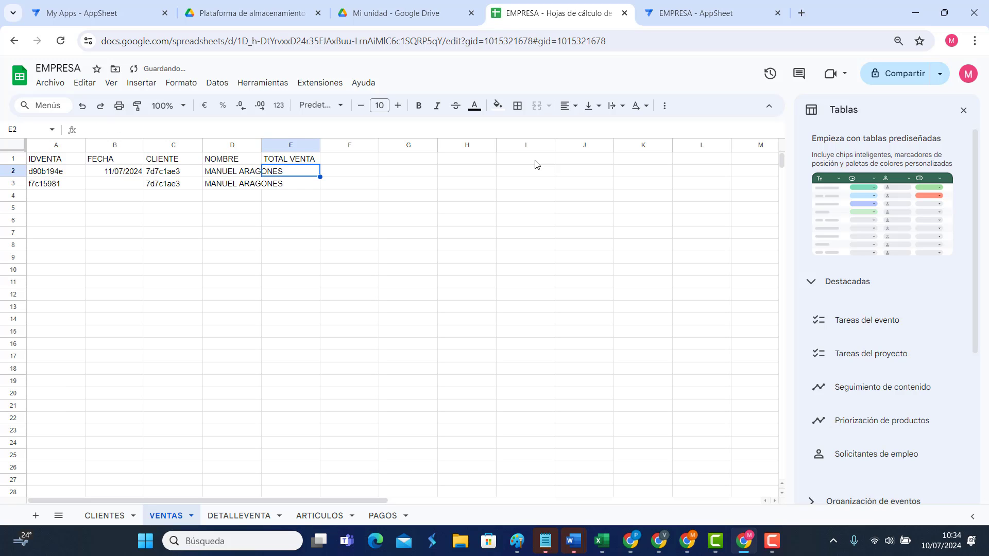
pyautogui.click(687, 13)
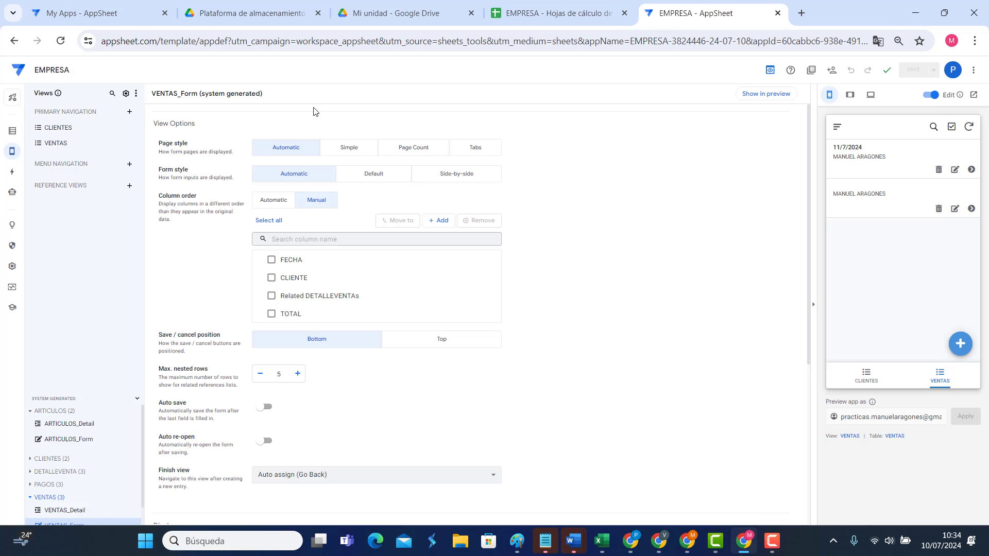
# Step: Regenerate the VENTAS table schema so it picks up the new TOTAL VENTA column
pyautogui.click(12, 131)
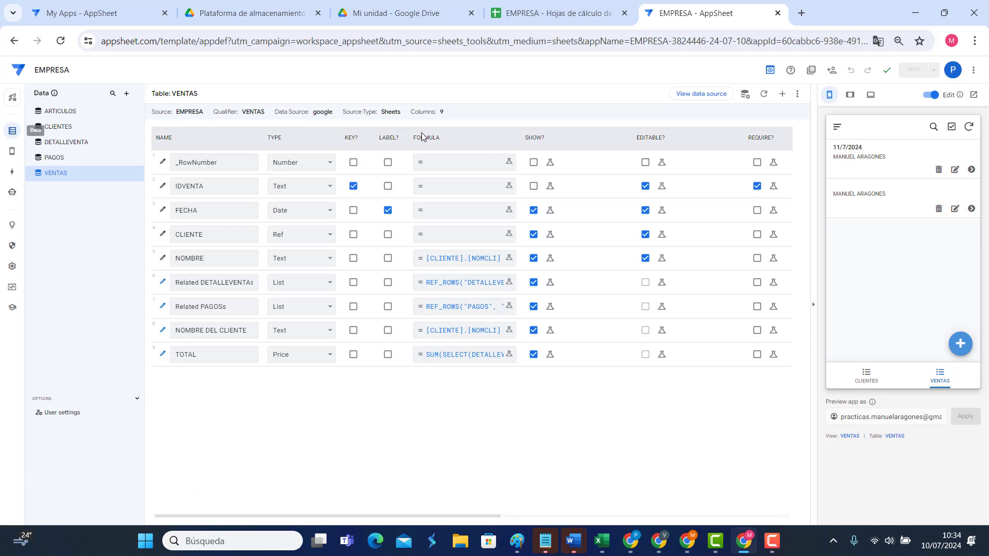
pyautogui.click(763, 95)
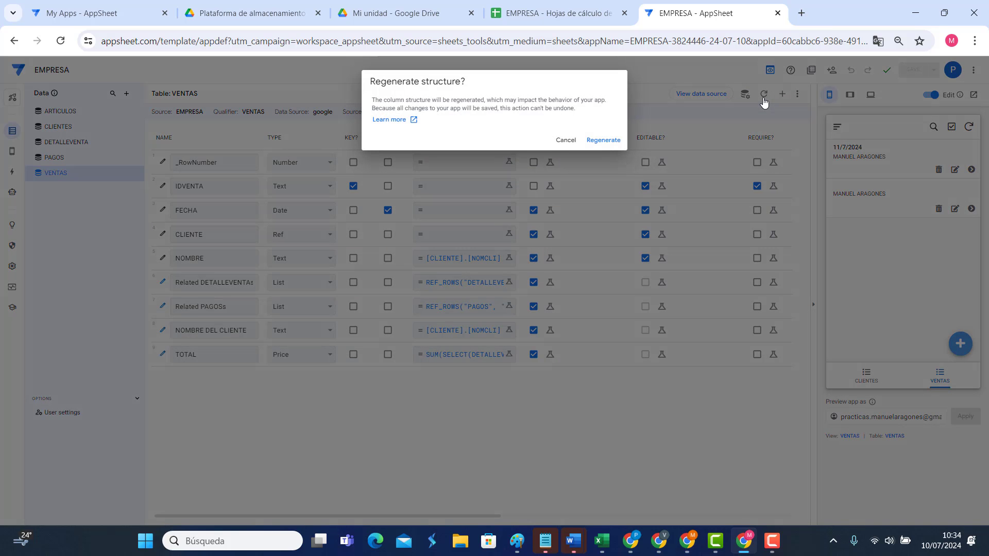
pyautogui.click(598, 142)
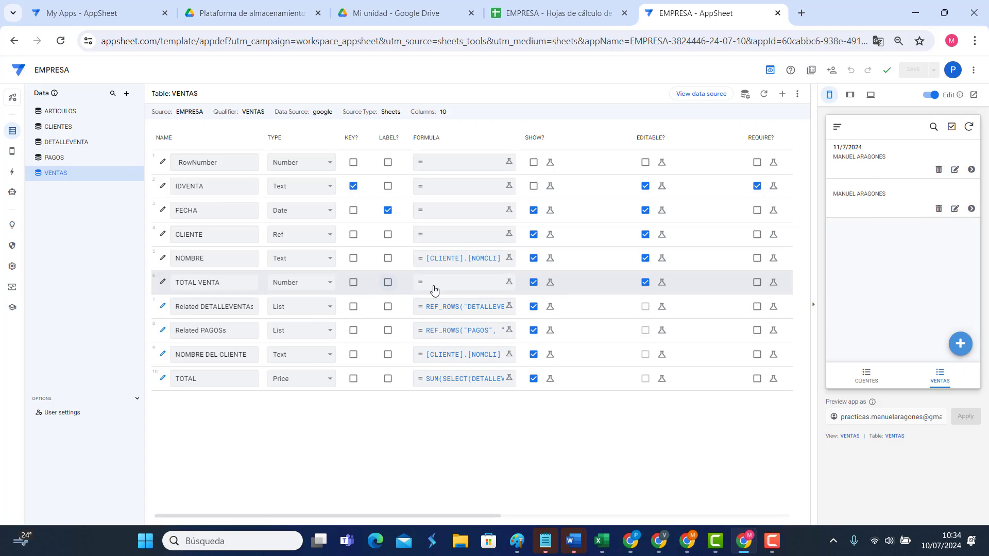
# Step: Copy the TOTAL column's sum-of-line-totals formula
pyautogui.click(455, 381)
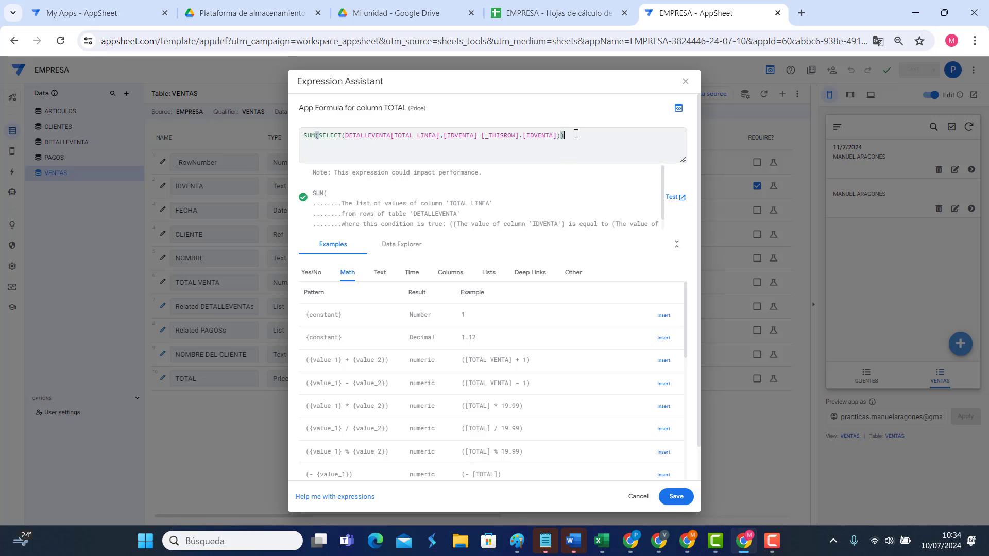
pyautogui.moveTo(566, 135); pyautogui.dragTo(318, 137)
pyautogui.rightClick(317, 137)
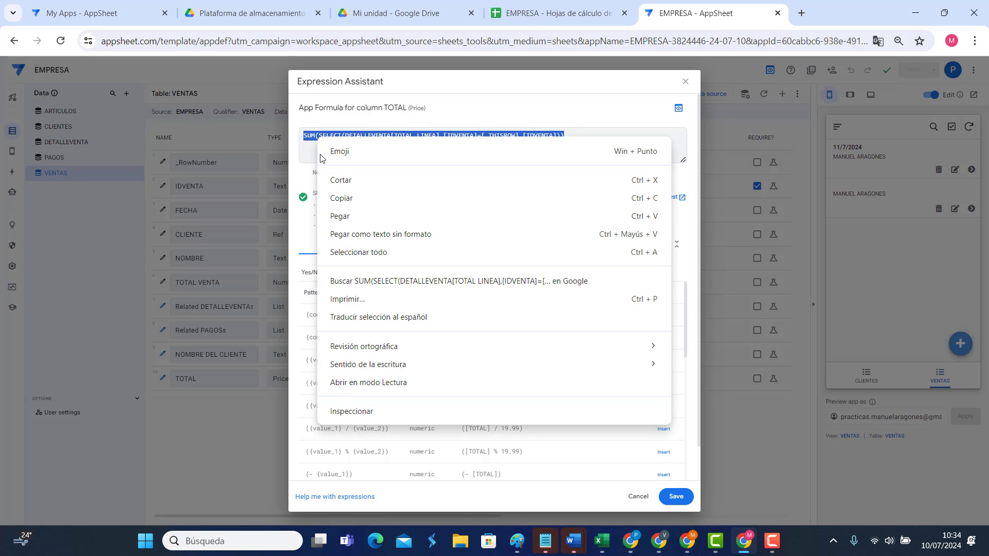
pyautogui.click(332, 191)
# Step: Paste SUM(SELECT(DETALLEVENTA[TOTAL LINEA],[IDVENTA]=[_THISROW].[IDVENTA])) as TOTAL VENTA's formula and save it
pyautogui.click(676, 495)
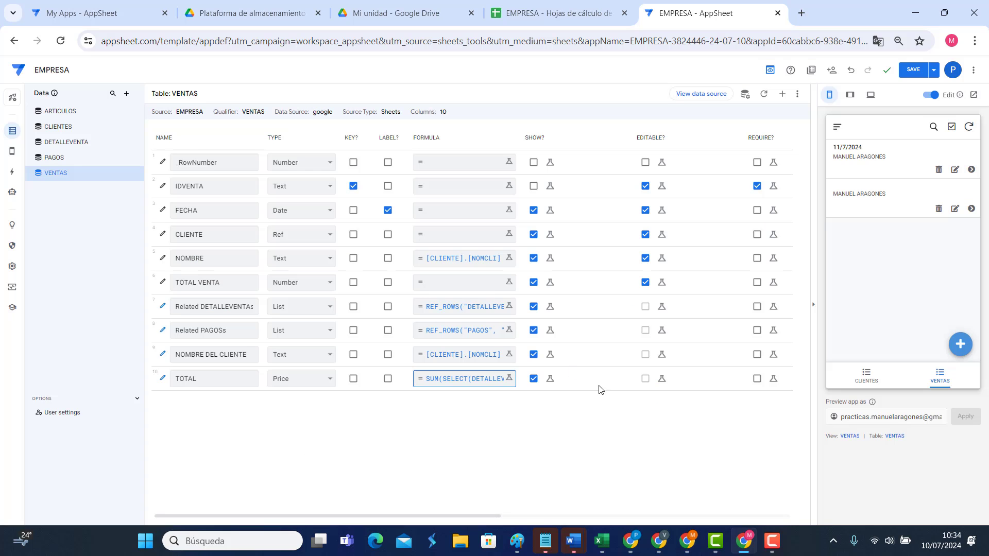
pyautogui.click(448, 282)
pyautogui.rightClick(402, 152)
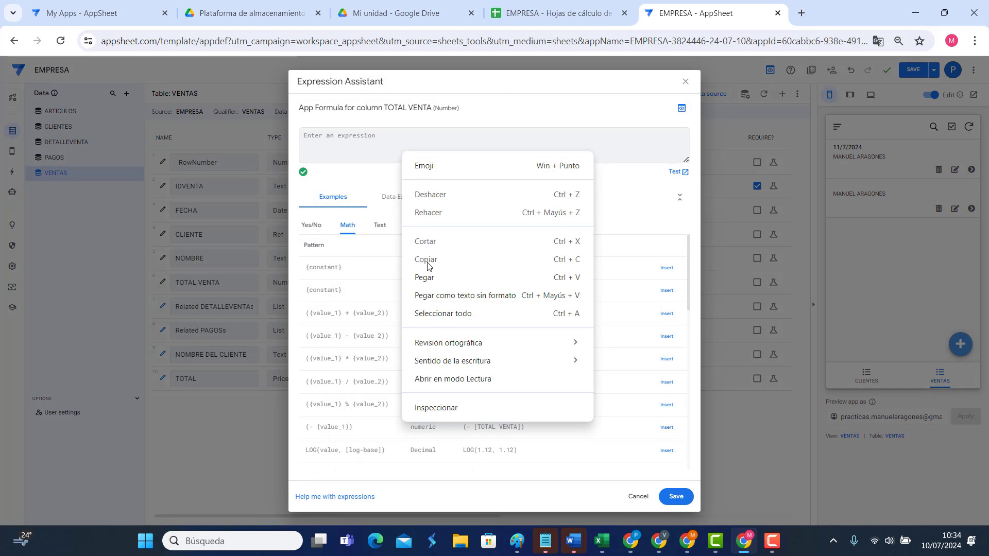
pyautogui.click(434, 273)
pyautogui.click(676, 496)
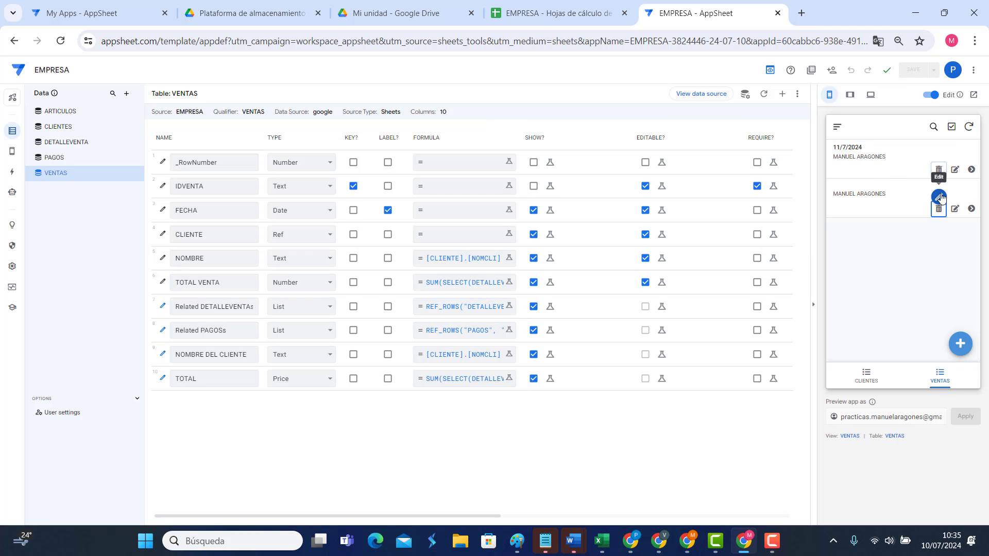
# Step: Add the TOTAL VENTA column to VENTAS_Form's column order, below TOTAL
pyautogui.click(954, 170)
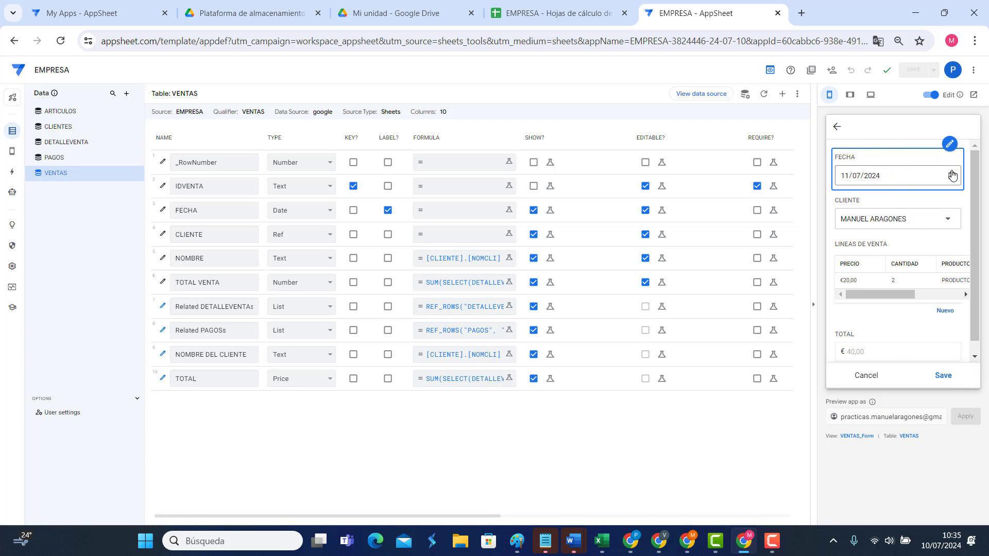
pyautogui.click(969, 135)
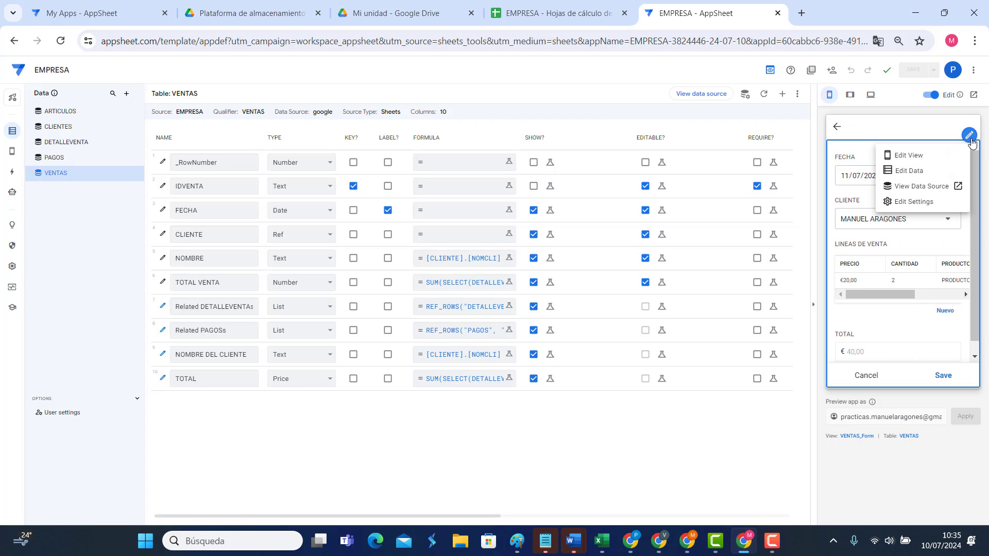
pyautogui.click(921, 163)
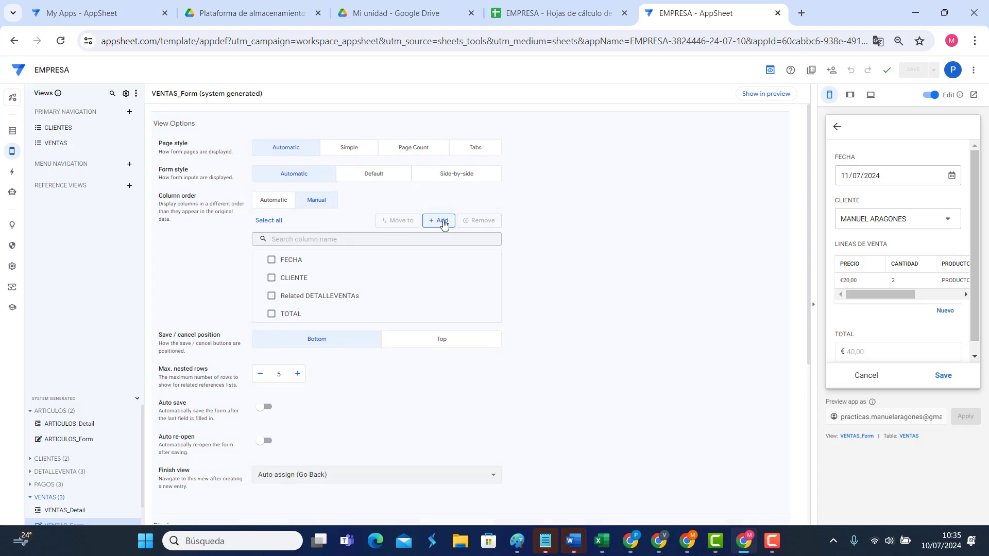
pyautogui.click(442, 221)
pyautogui.click(470, 270)
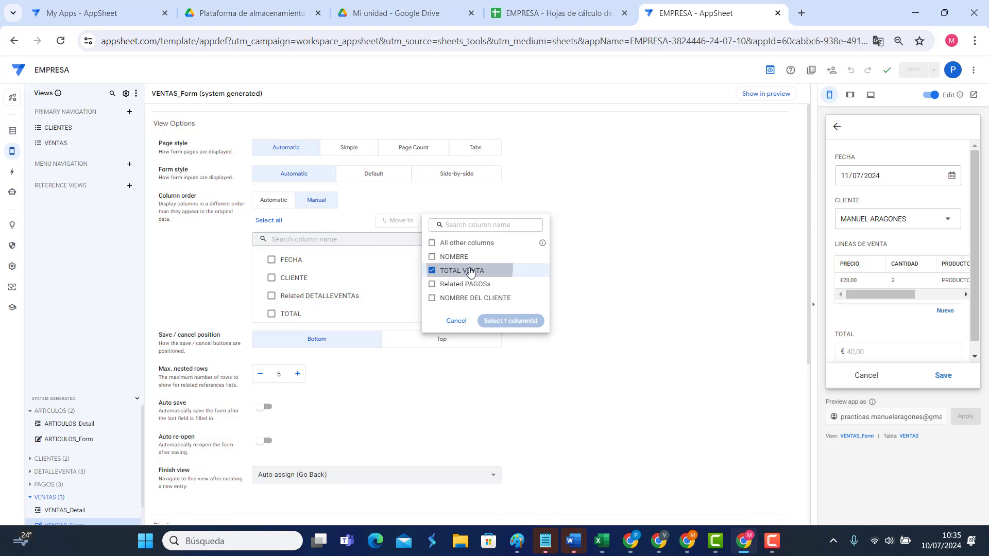
pyautogui.click(521, 321)
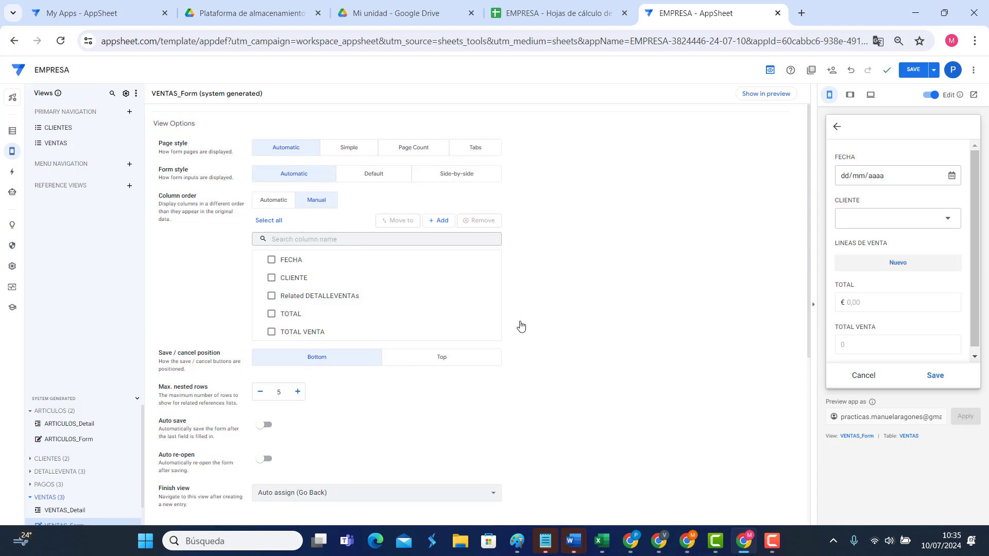
pyautogui.scroll(-2, 879, 295)
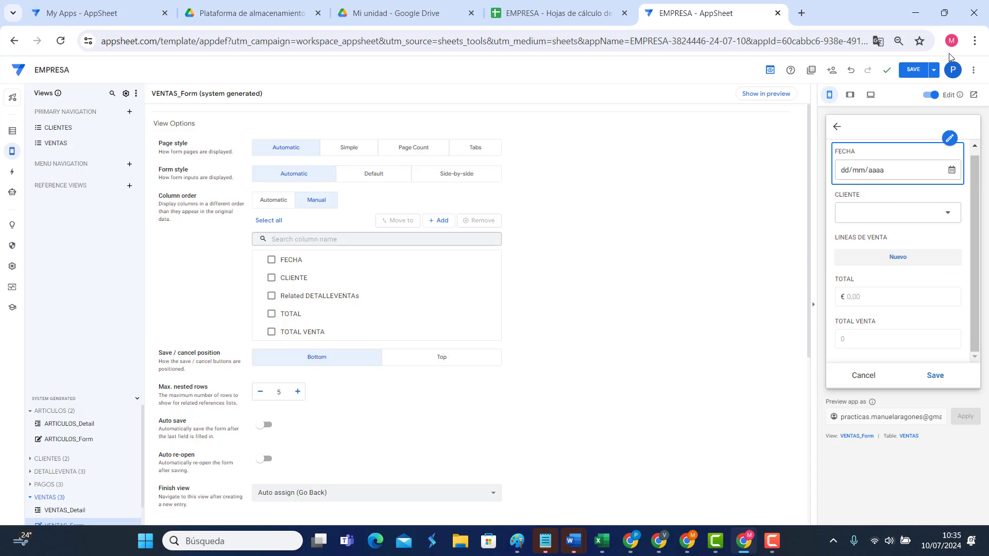
# Step: Save the app and open the first sale's edit form in the preview
pyautogui.click(914, 72)
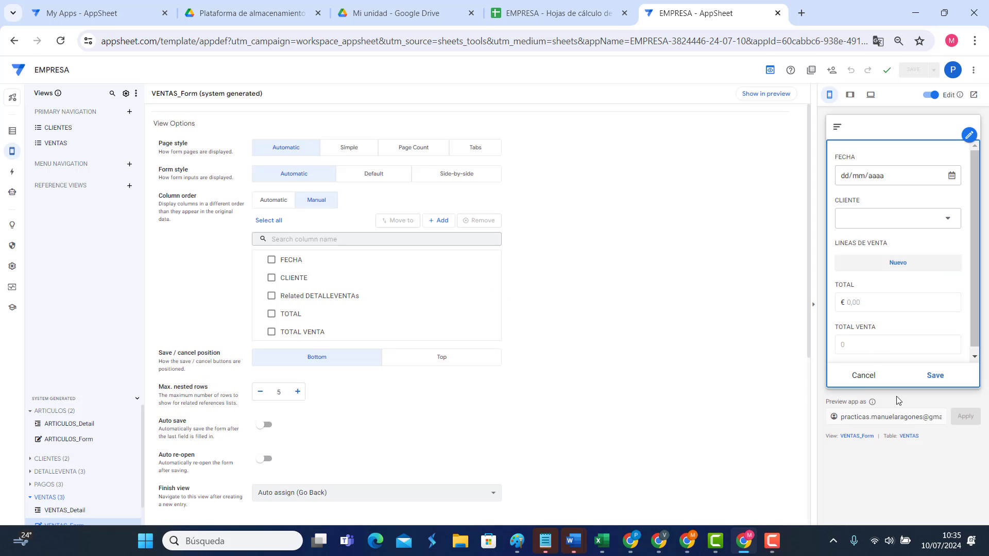
pyautogui.click(865, 375)
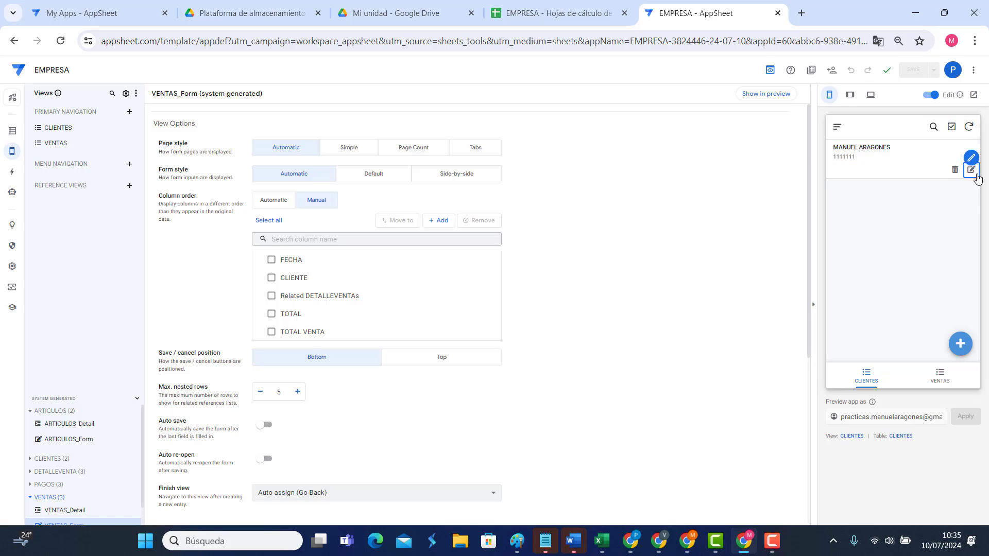
pyautogui.click(939, 375)
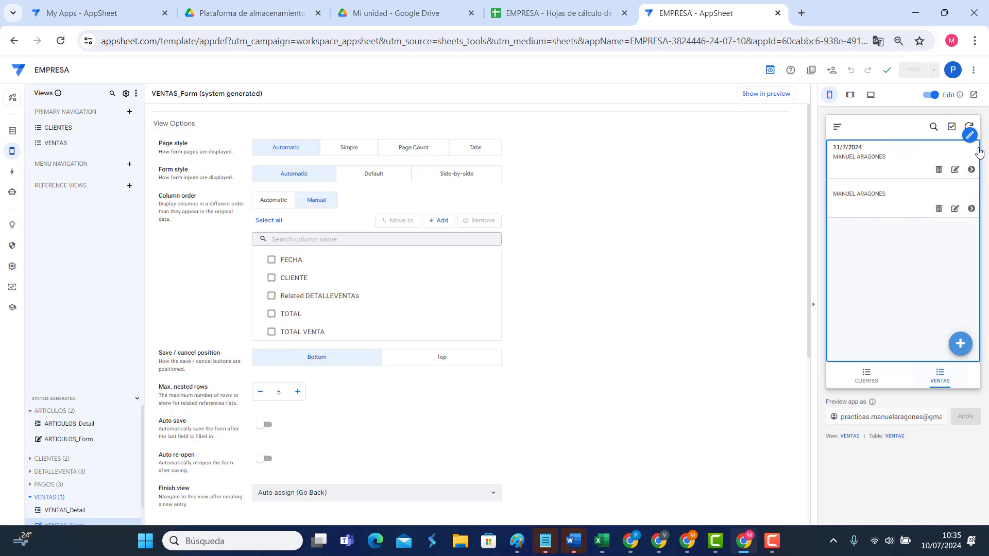
pyautogui.click(954, 169)
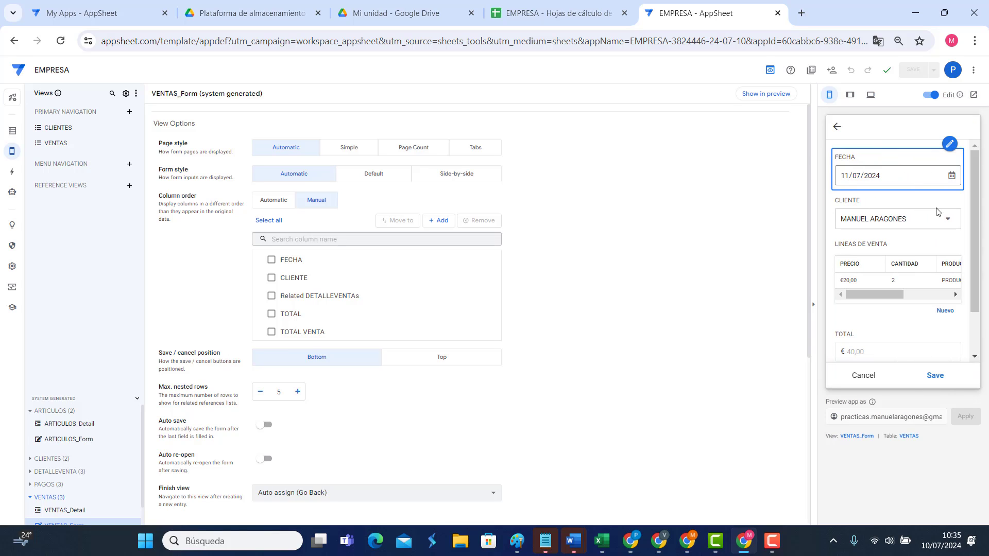
pyautogui.scroll(-1, 896, 309)
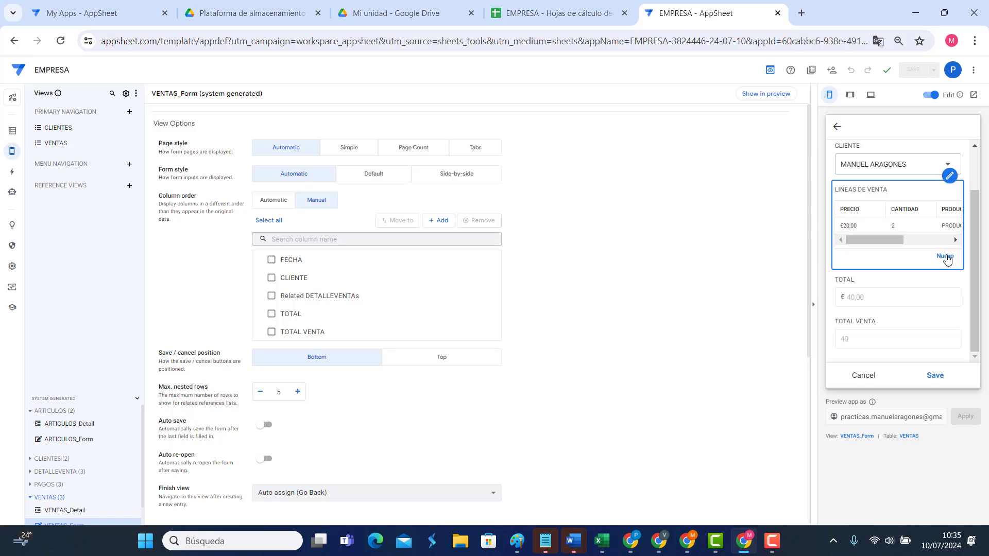
# Step: Add a line of 5 × PRODUCTO PRUEBA at €60 and save the sale, now totalling 340
pyautogui.click(945, 256)
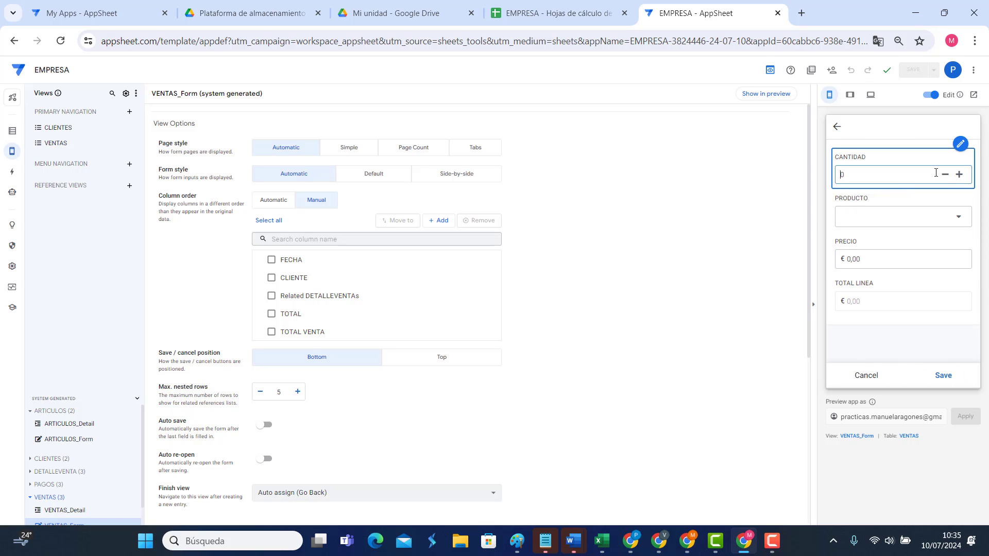
pyautogui.click(934, 216)
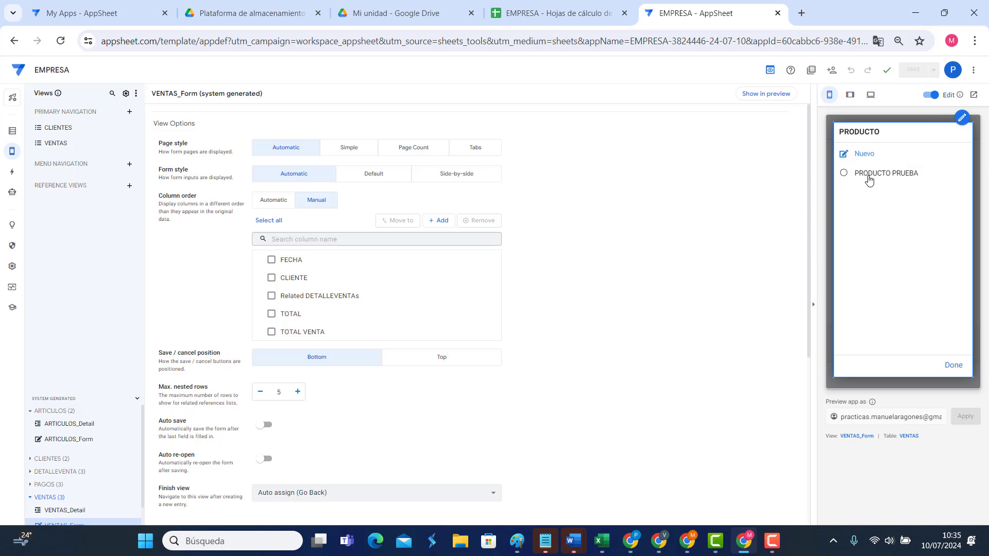
pyautogui.click(869, 176)
pyautogui.click(950, 365)
pyautogui.click(886, 267)
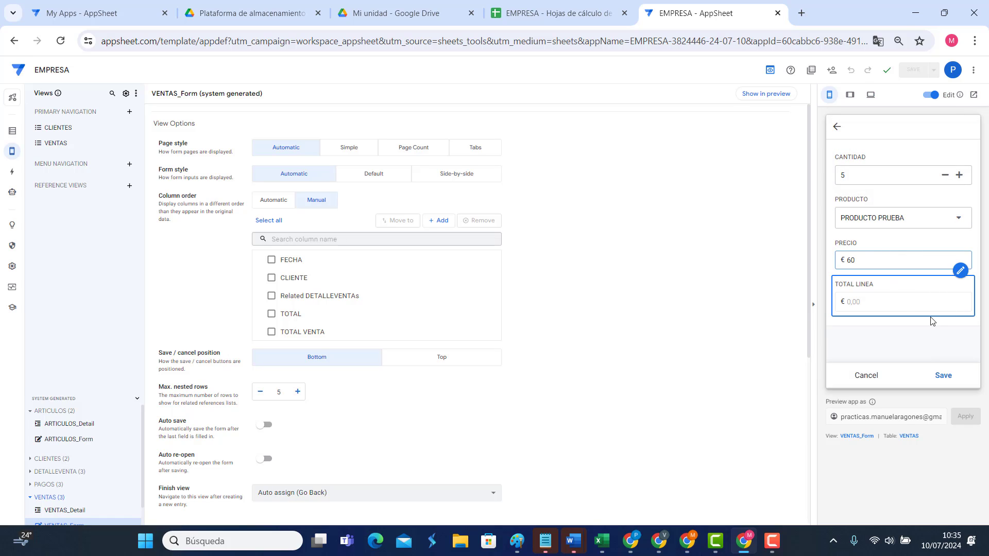
pyautogui.click(942, 375)
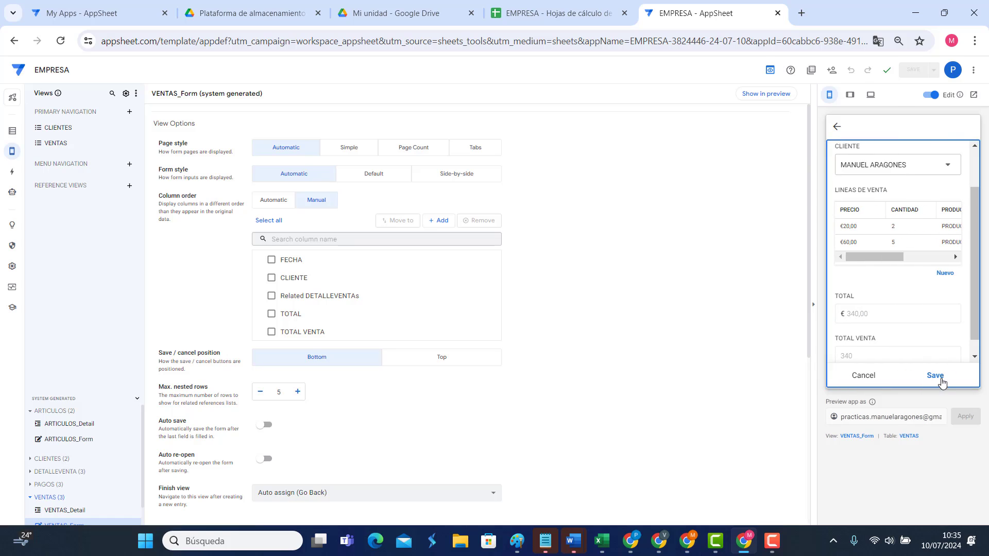
pyautogui.scroll(-1, 894, 281)
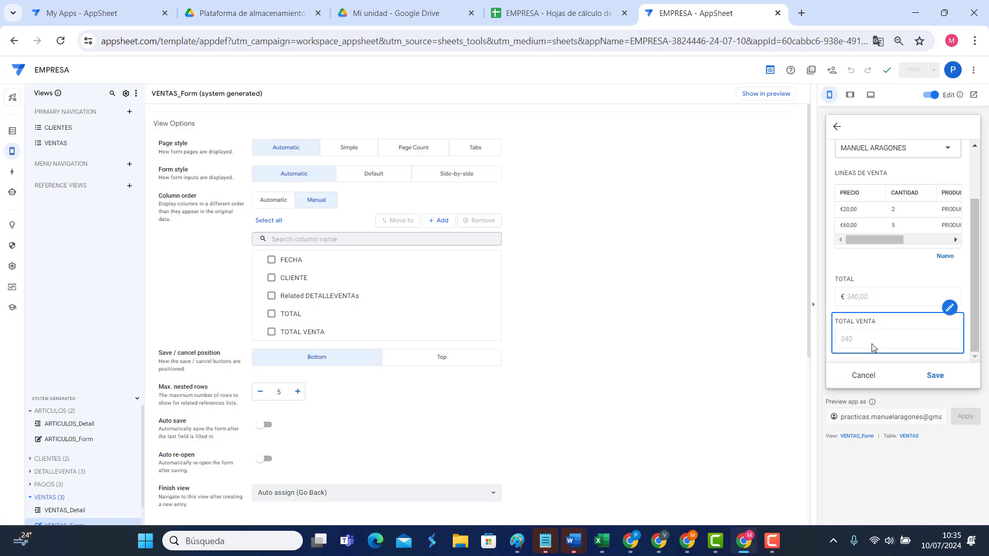
pyautogui.scroll(3, 886, 232)
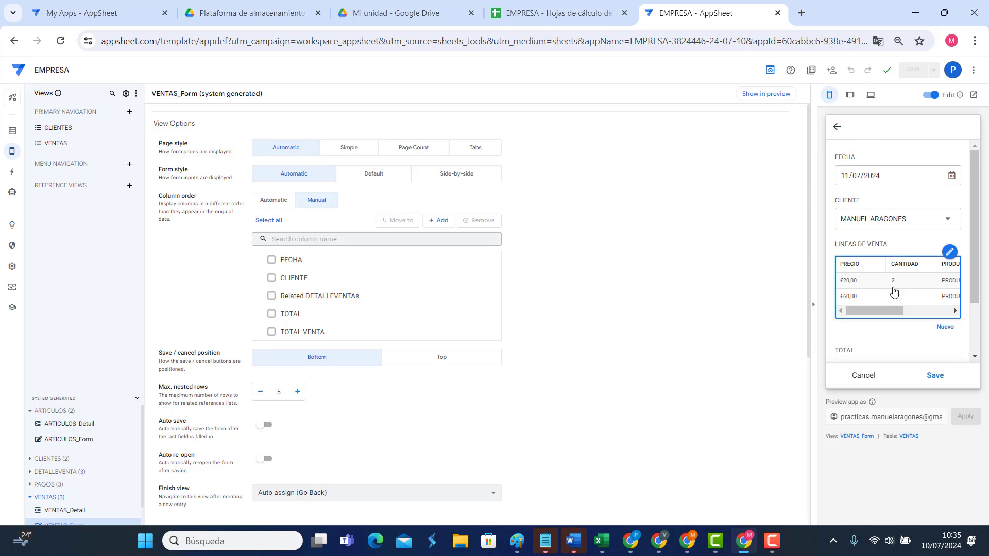
pyautogui.scroll(-3, 893, 293)
pyautogui.click(935, 375)
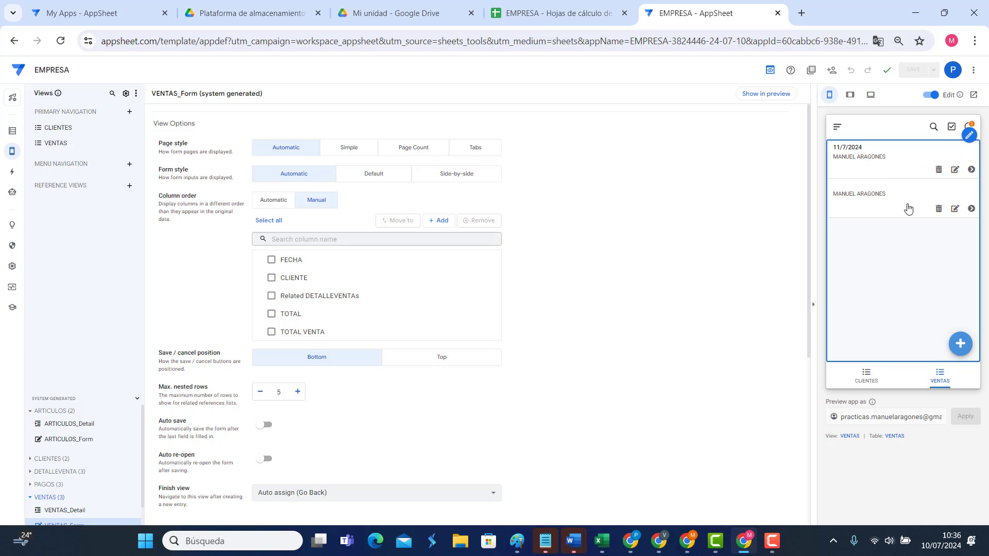
# Step: Check the first sale's form, then open its detail view
pyautogui.click(953, 164)
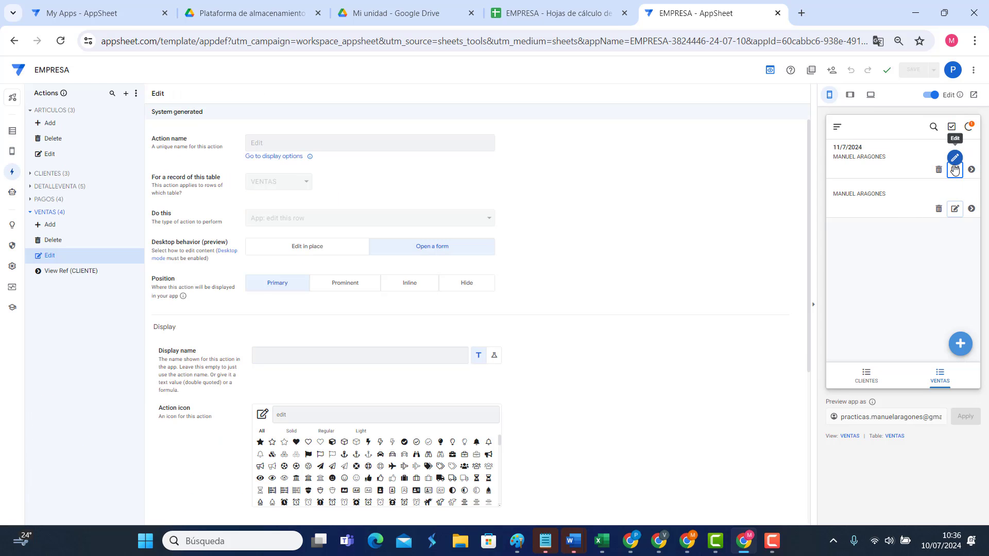
pyautogui.click(954, 169)
pyautogui.scroll(-3, 910, 268)
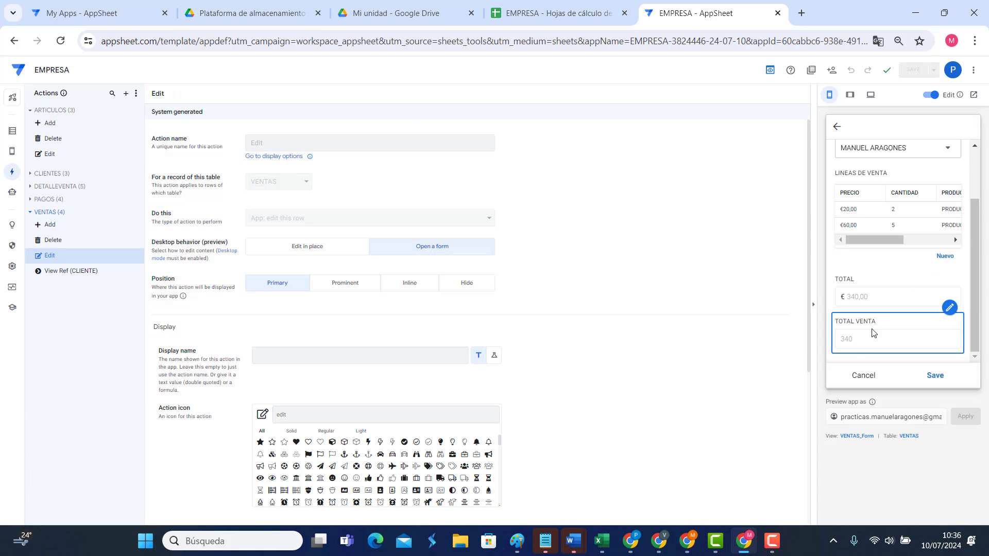
pyautogui.click(873, 376)
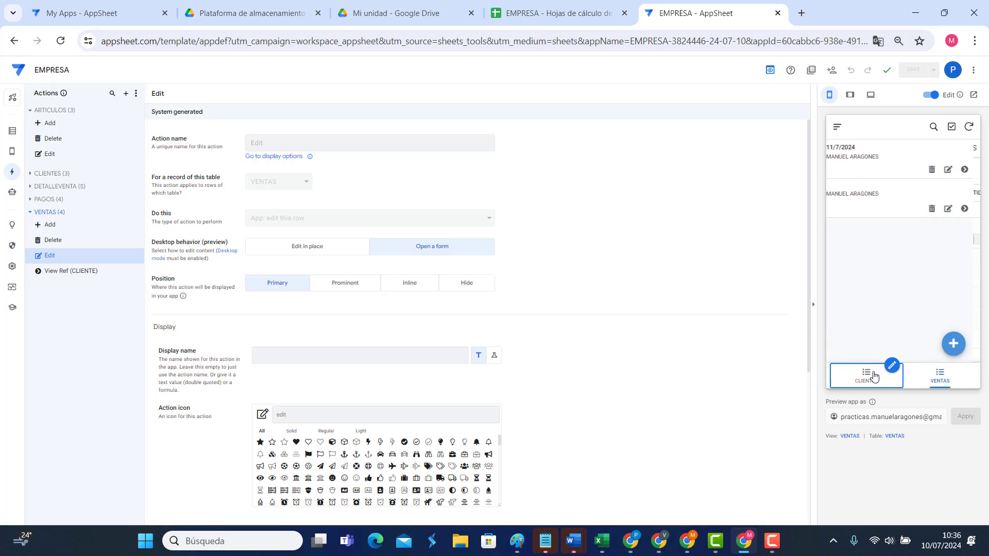
pyautogui.click(882, 169)
pyautogui.scroll(-5, 883, 283)
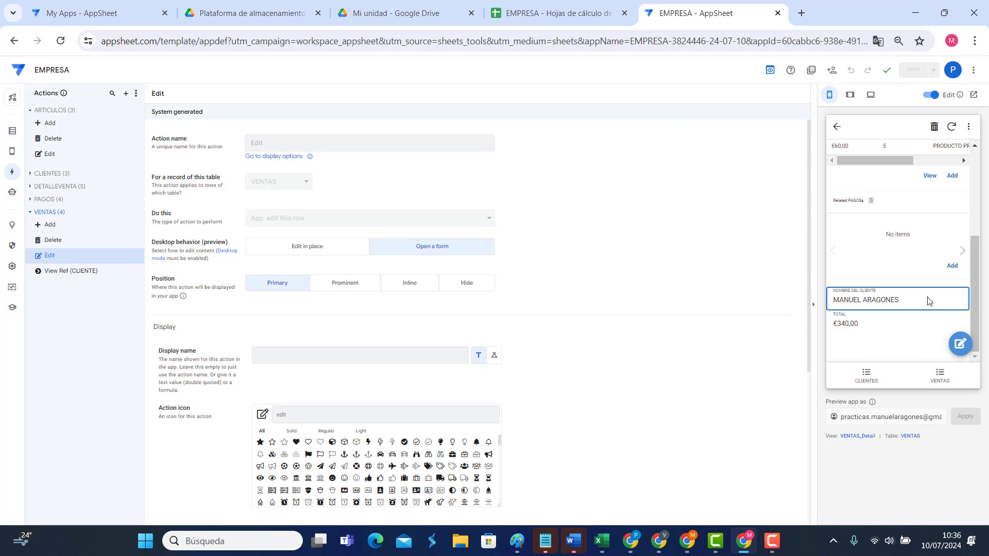
pyautogui.scroll(3, 929, 301)
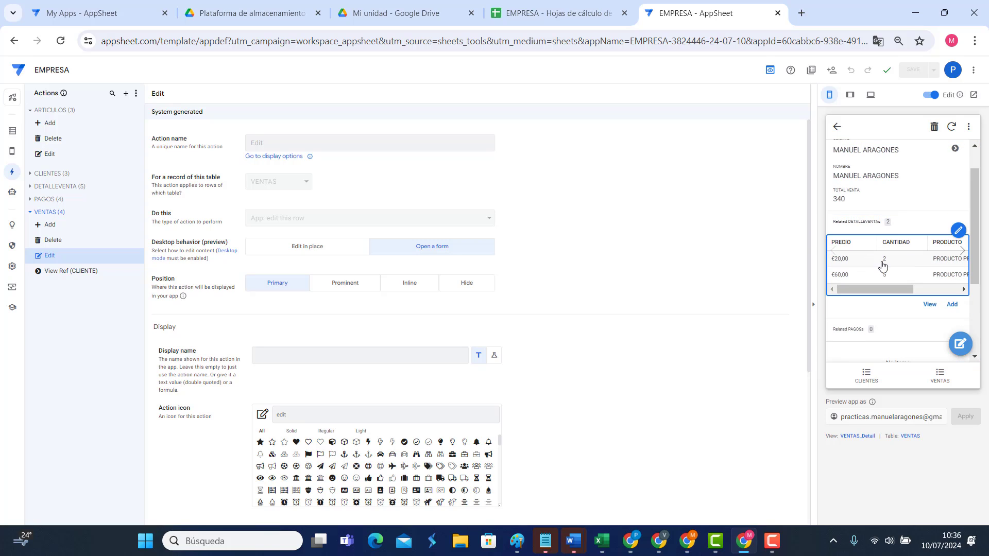
# Step: Add a third line of 2 × PRODUCTO PRUEBA at €50 under Related DETALLEVENTAs
pyautogui.click(952, 306)
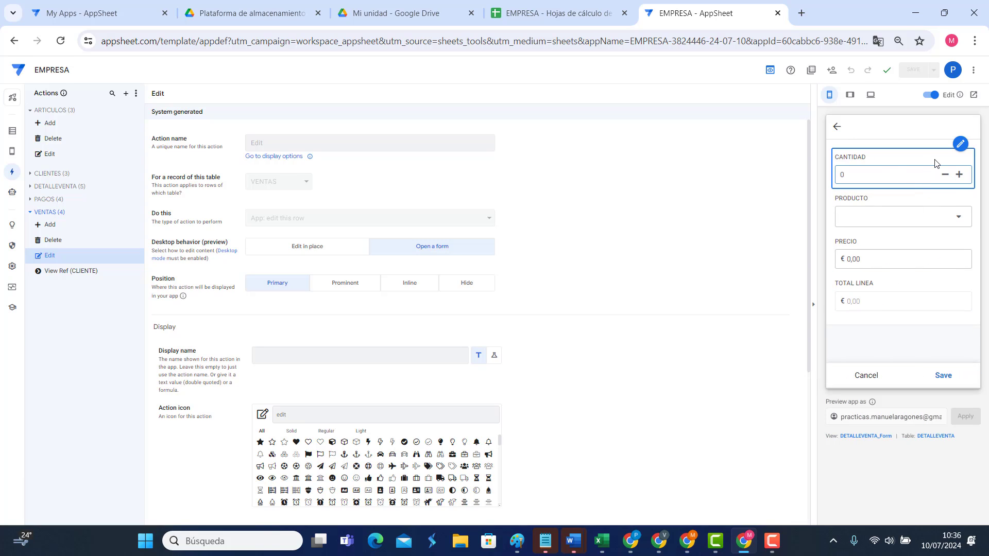
pyautogui.click(925, 222)
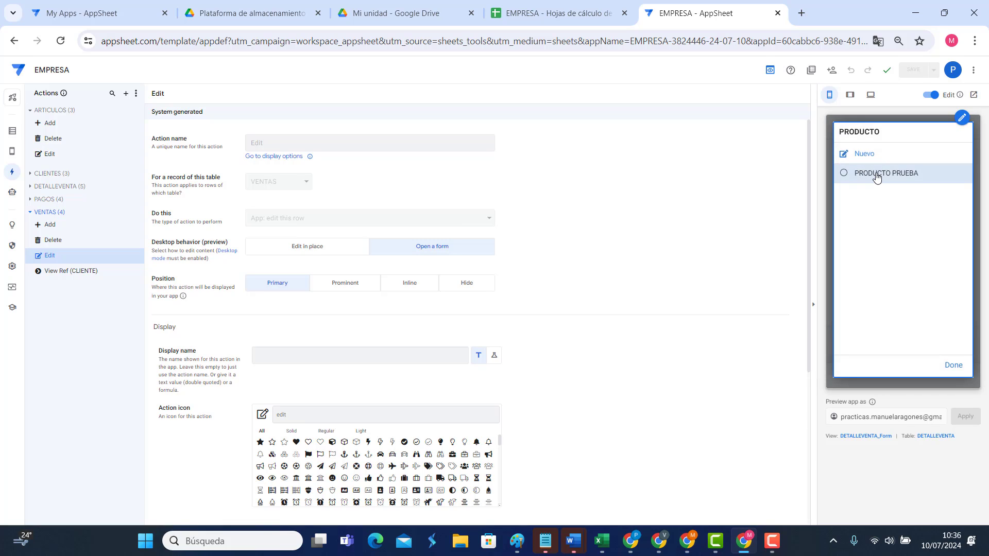
pyautogui.click(876, 176)
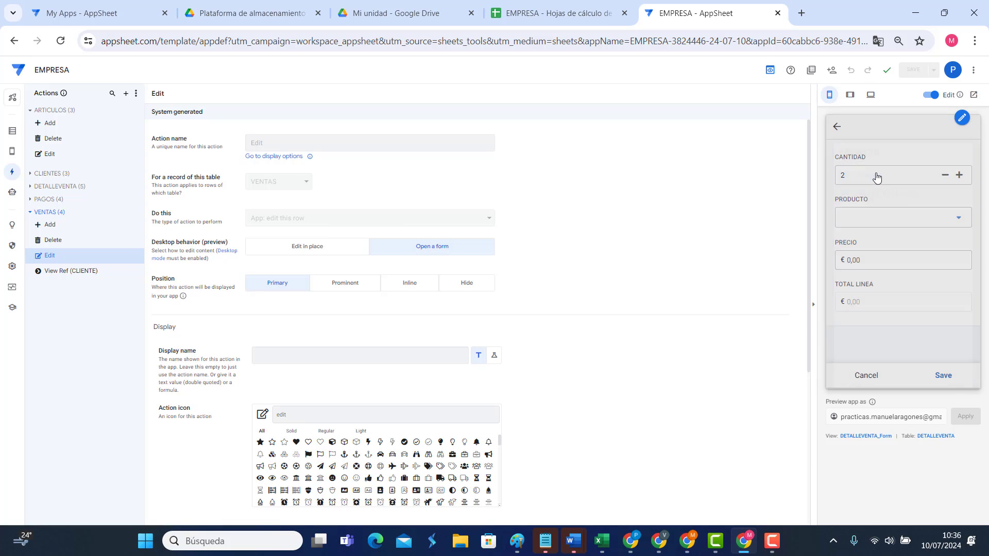
pyautogui.click(886, 252)
pyautogui.write('50')
pyautogui.click(943, 376)
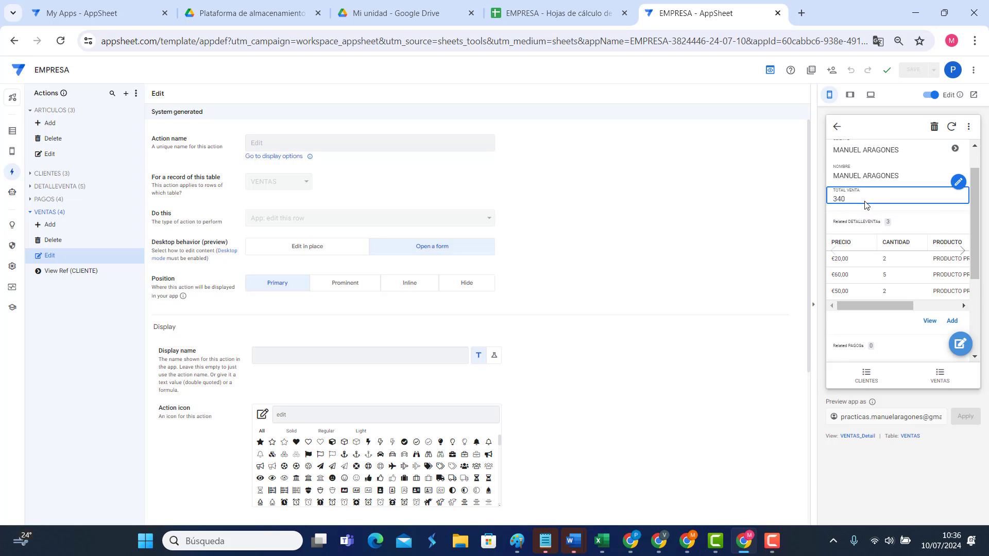
pyautogui.scroll(1, 865, 206)
pyautogui.scroll(1, 867, 206)
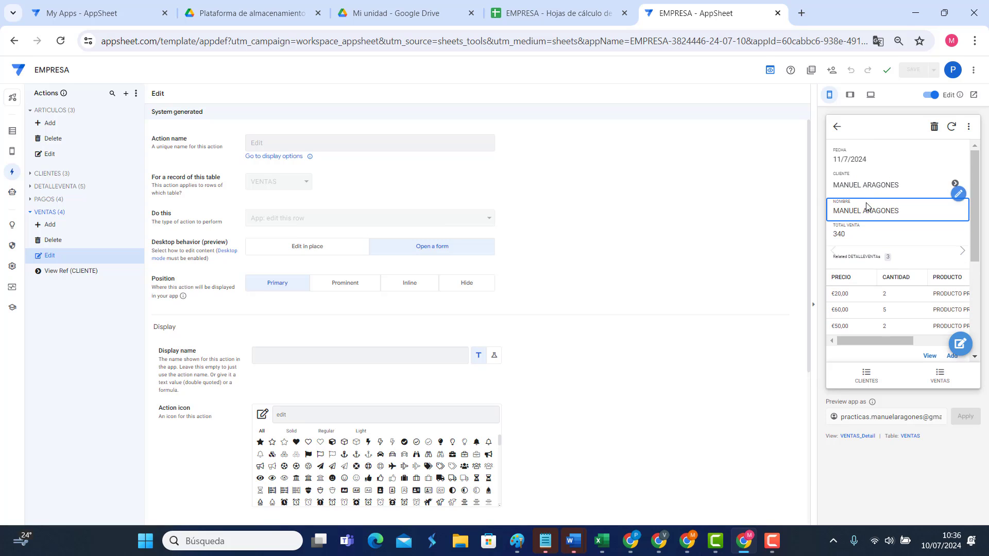
pyautogui.scroll(-4, 866, 204)
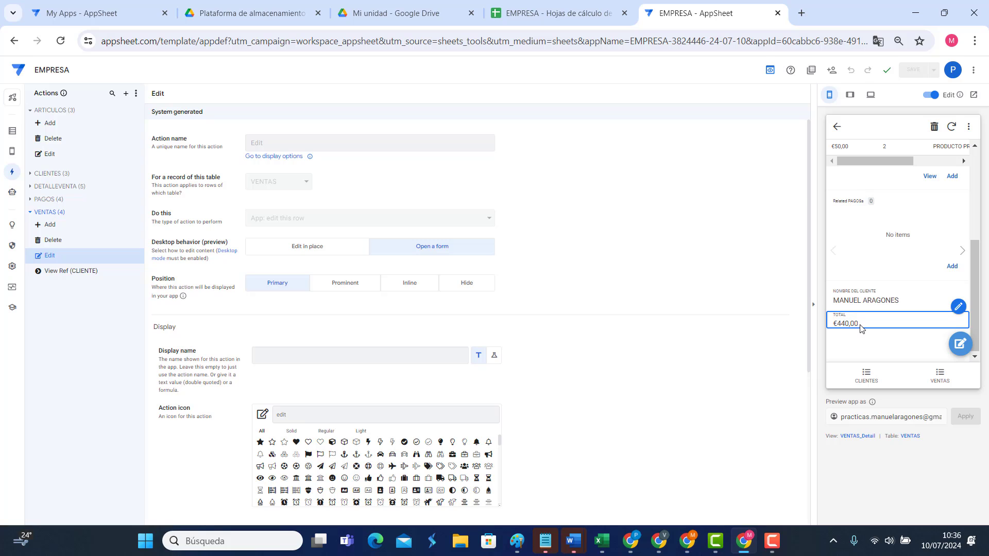
pyautogui.scroll(5, 861, 328)
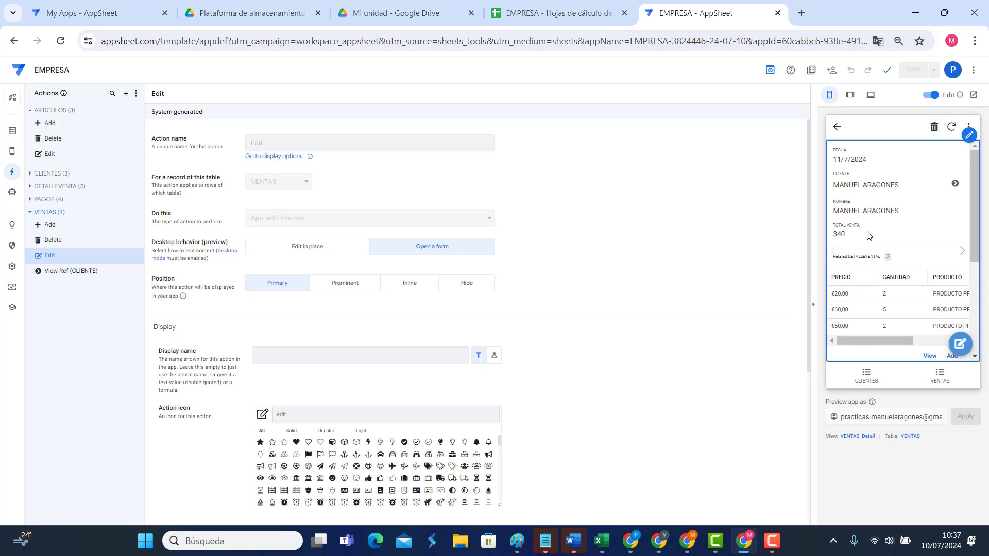
# Step: Re-save the sale so its TOTAL VENTA reads 440
pyautogui.click(960, 344)
pyautogui.scroll(-2, 915, 249)
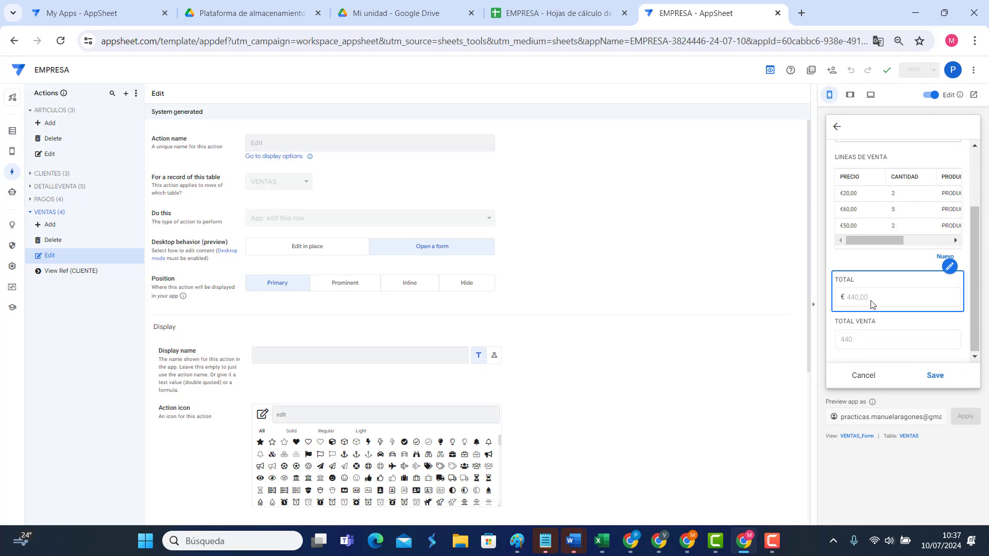
pyautogui.click(935, 375)
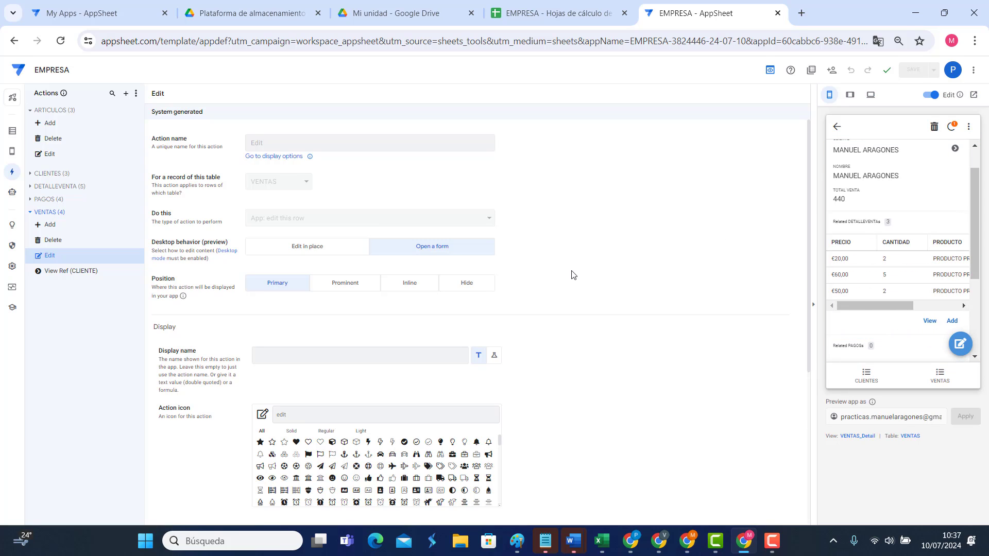